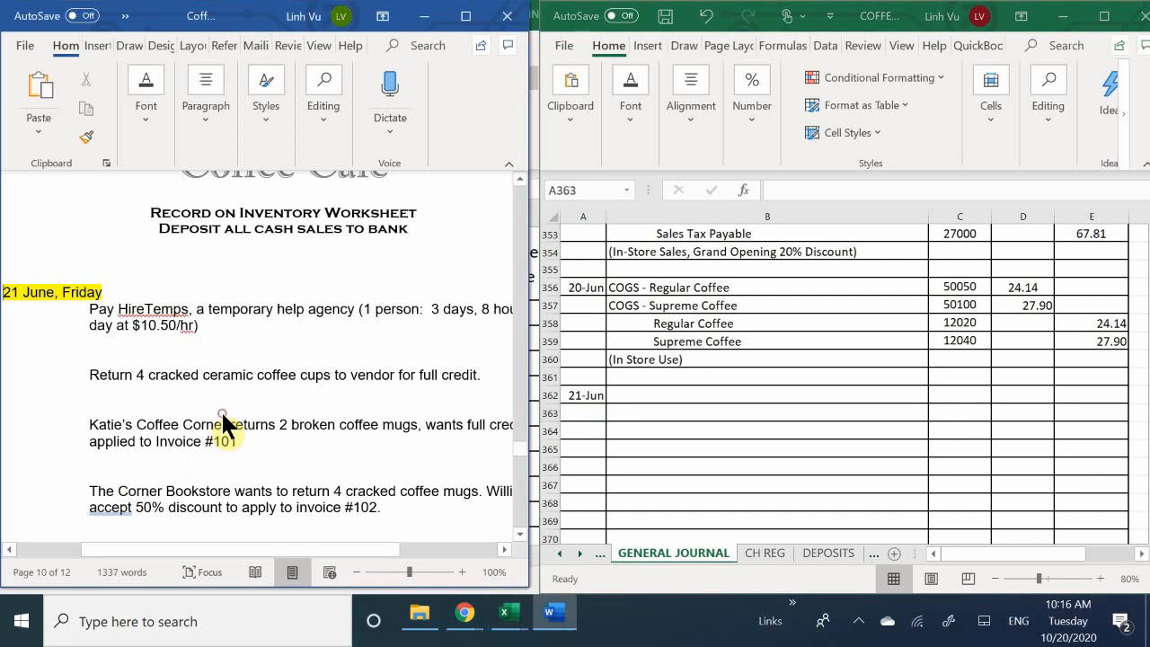
Step: Bring the full text of the 21 June transactions in the Word assignment into view and read the HireTemps payment details
scroll(225, 418, up, 1)
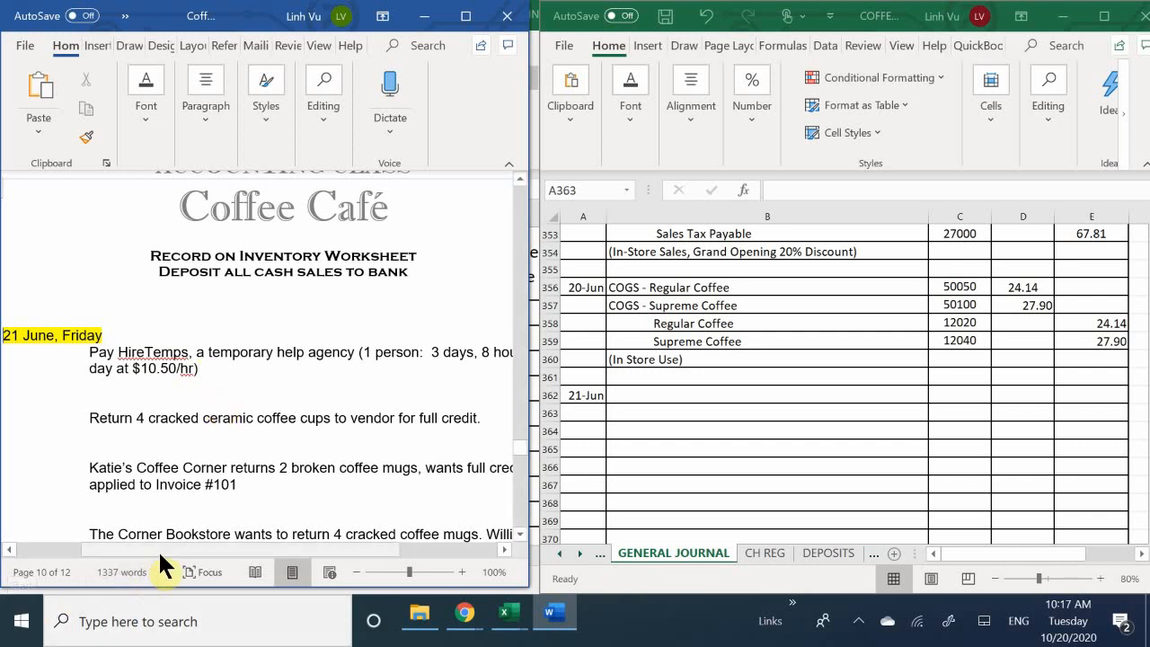
drag(162, 549, 275, 560)
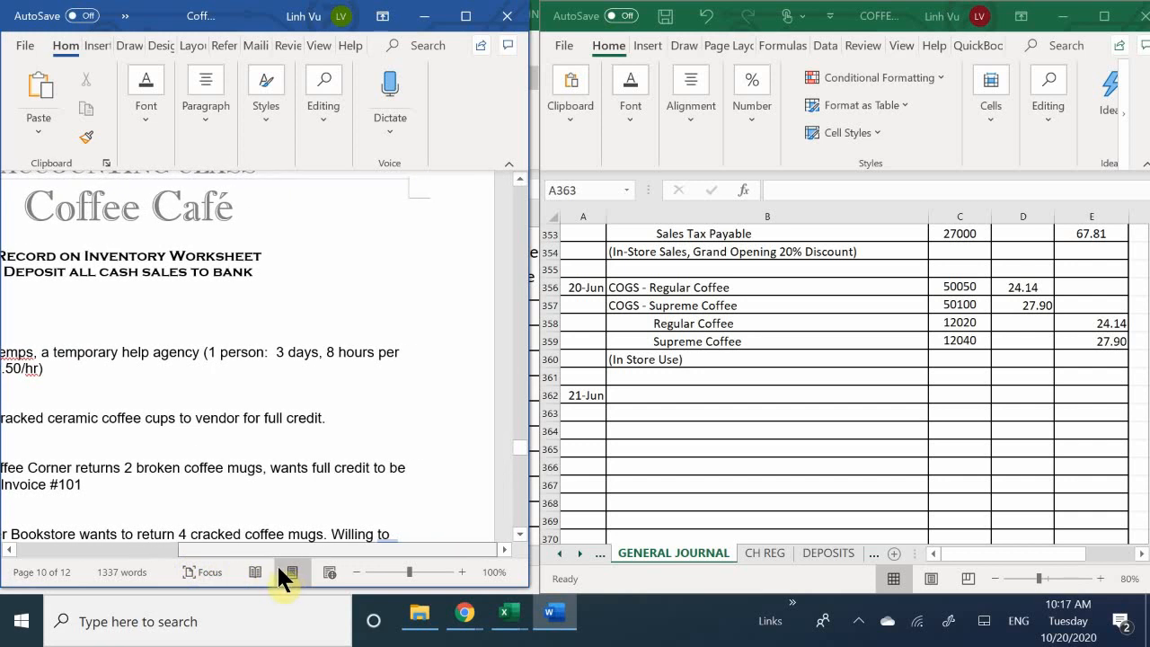
drag(276, 563, 205, 639)
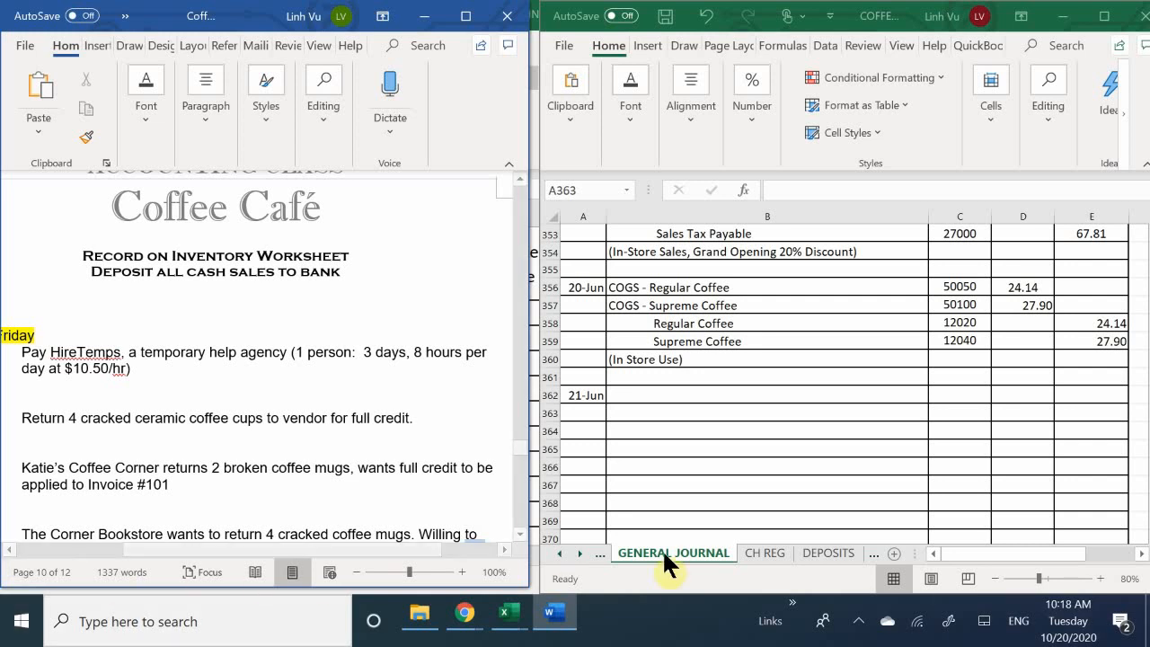
Step: Look through the revenue and operating expense accounts in the workbook's COA sheet for the account covering temporary help
click(564, 559)
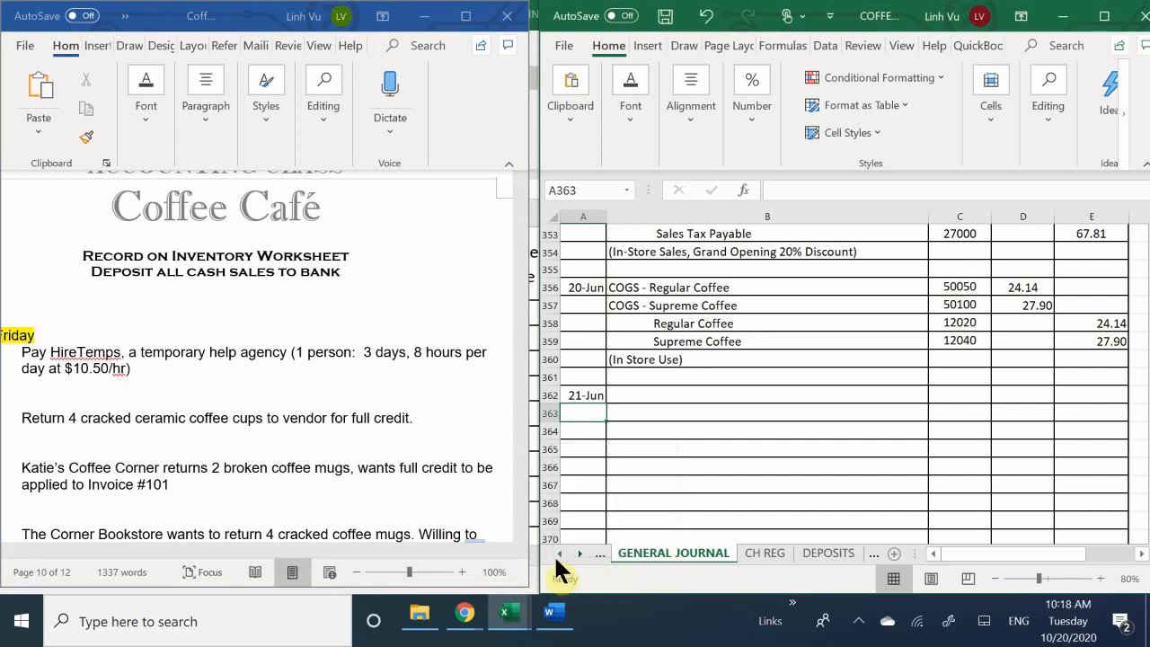
click(560, 553)
click(620, 550)
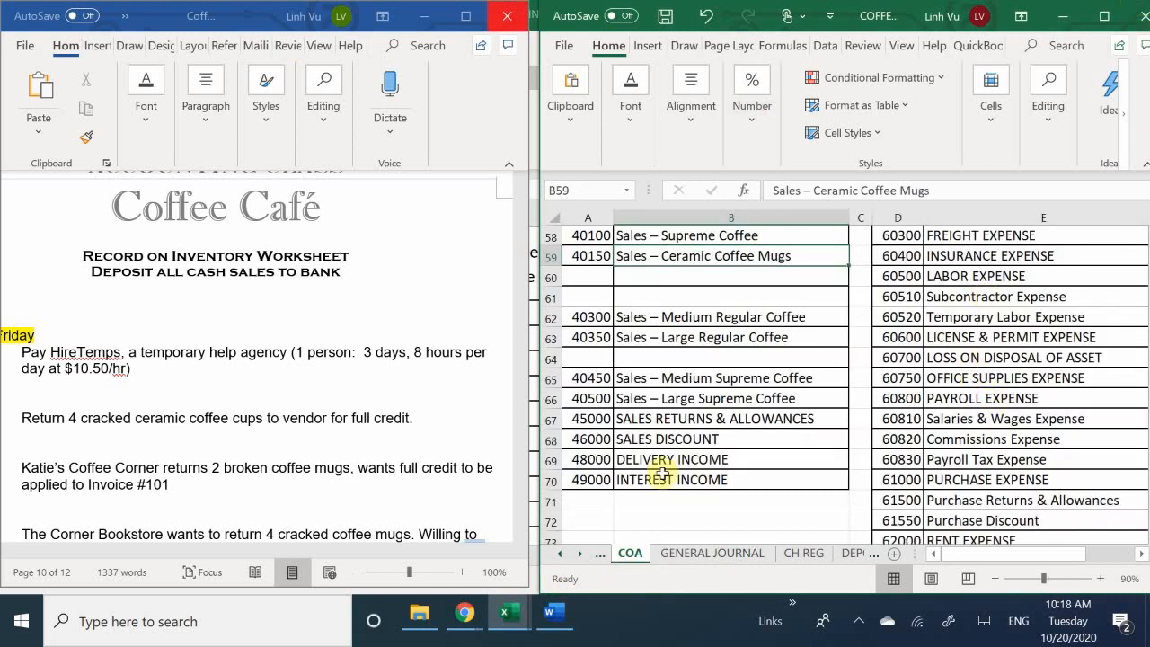
scroll(966, 301, down, 5)
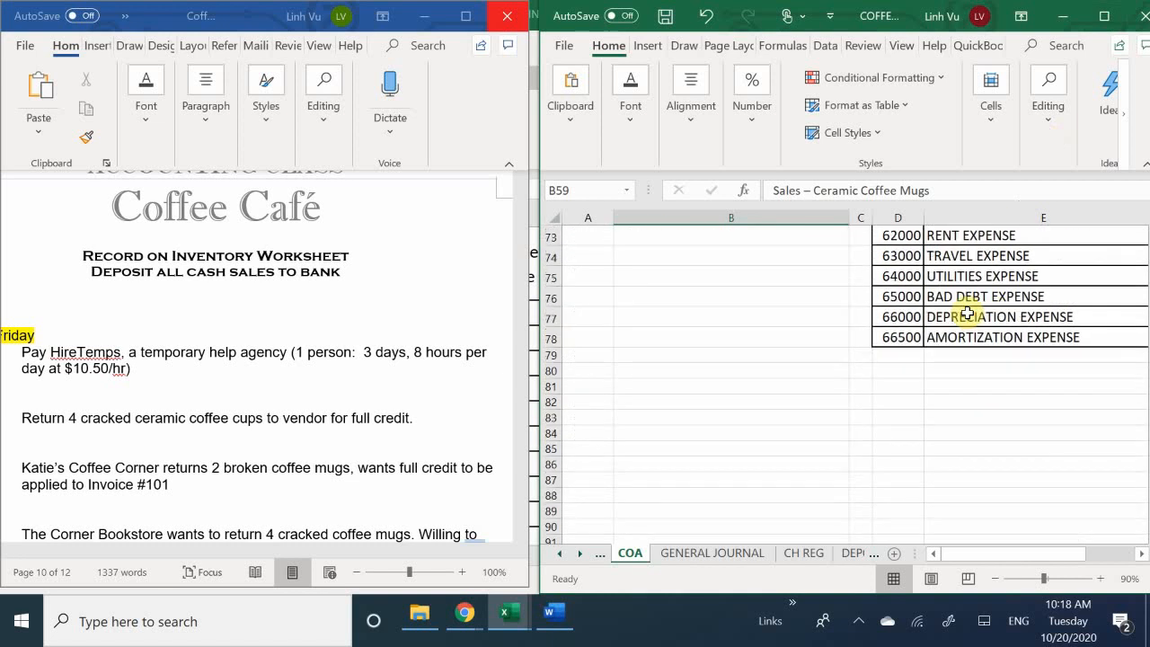
scroll(965, 312, down, 2)
scroll(966, 312, up, 9)
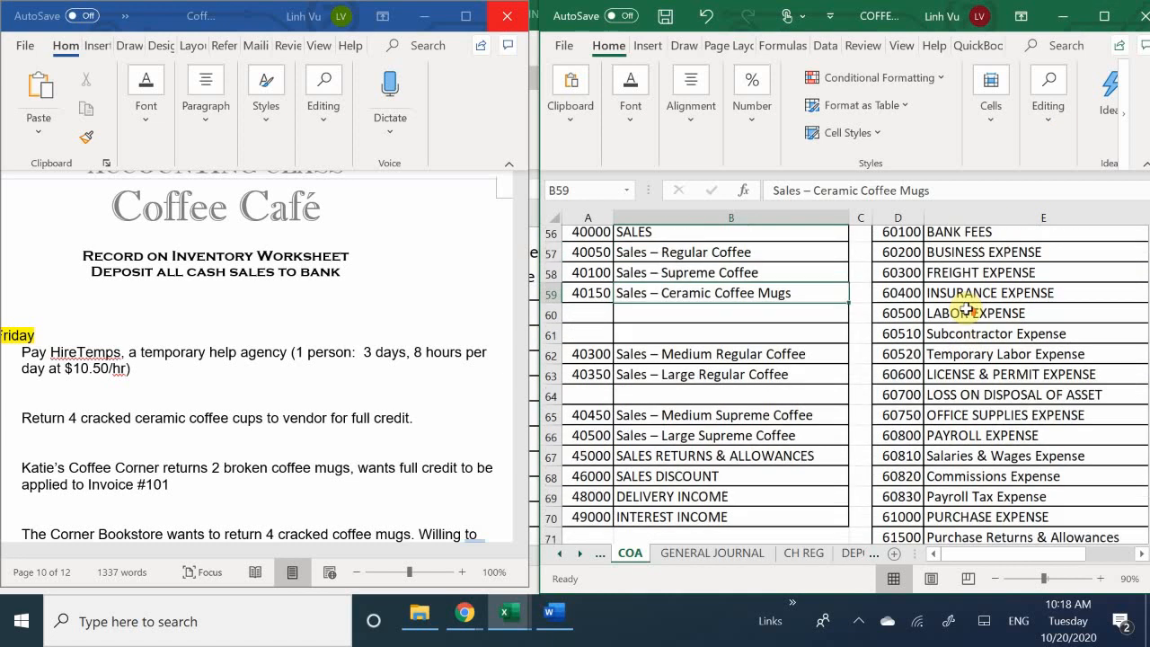
scroll(965, 308, up, 5)
scroll(965, 309, down, 4)
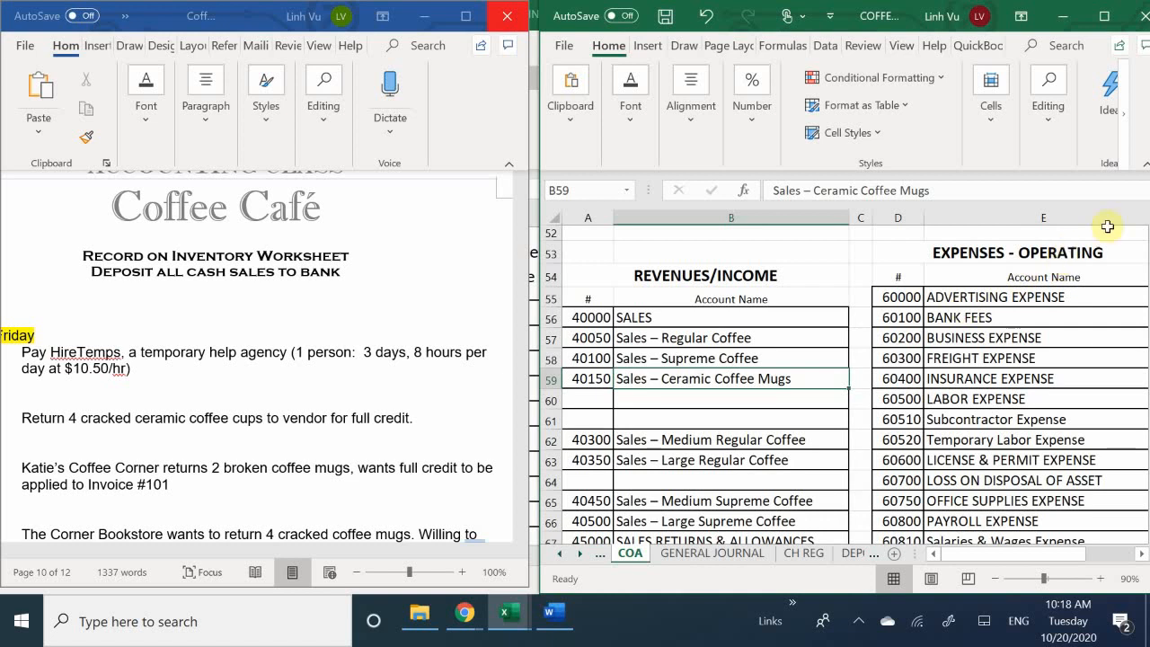
Step: In the general journal's 21-Jun entry, enter Temporary Labor Expense in B362 and an indented Checking in B363
click(679, 553)
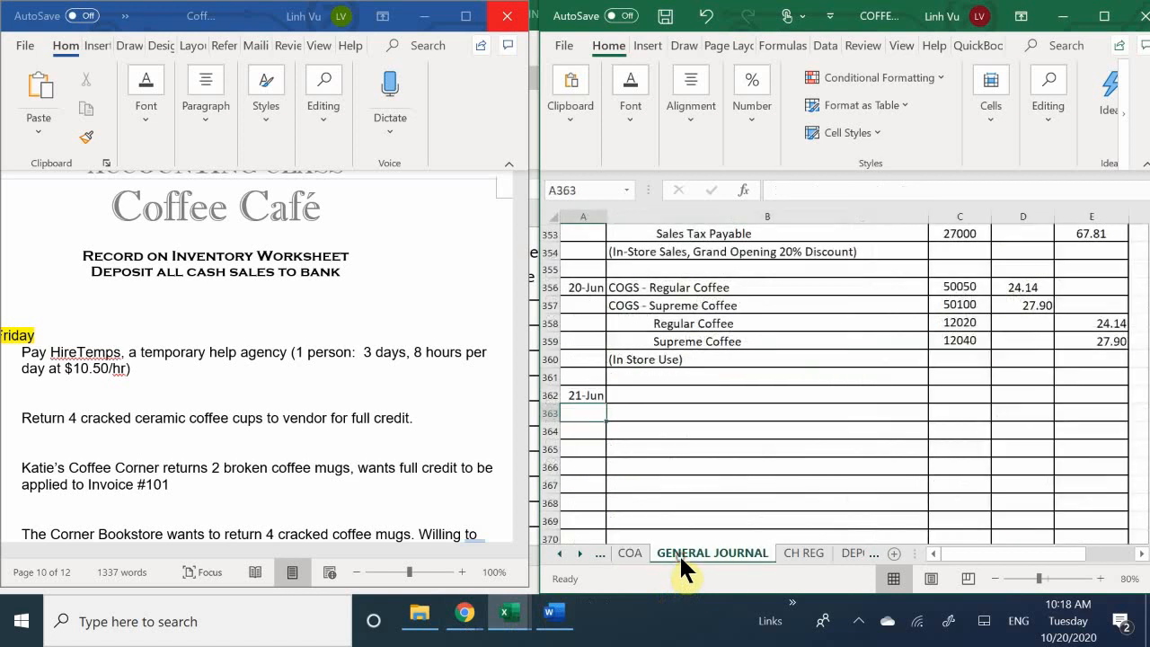
click(623, 396)
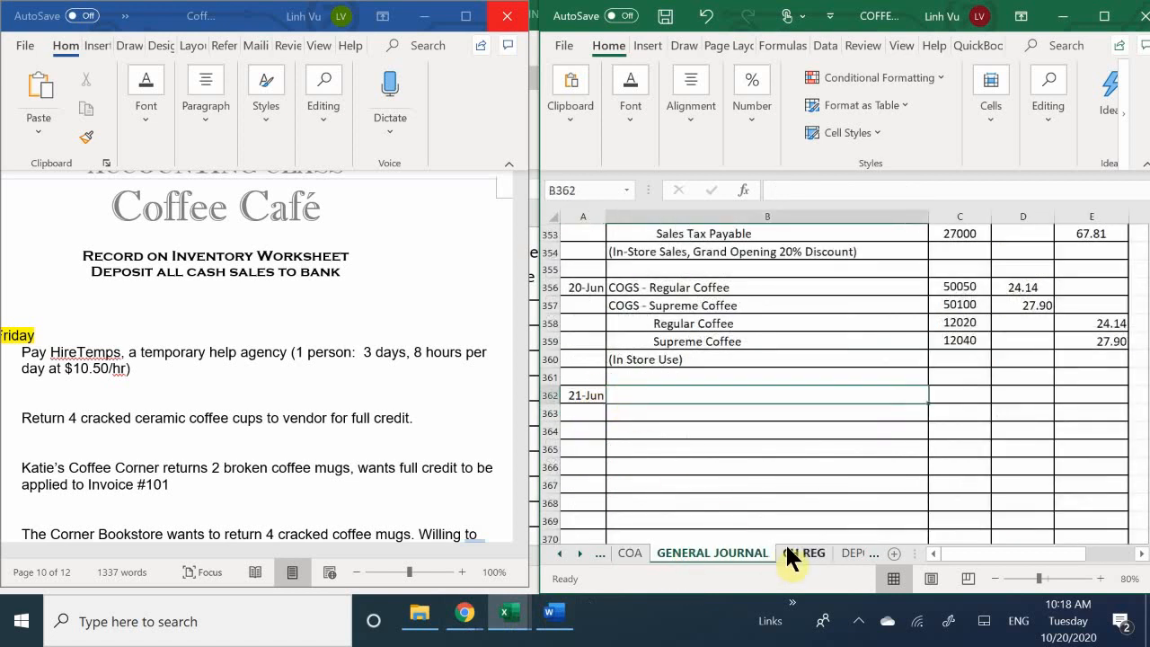
text(t)
key(BackSpace)
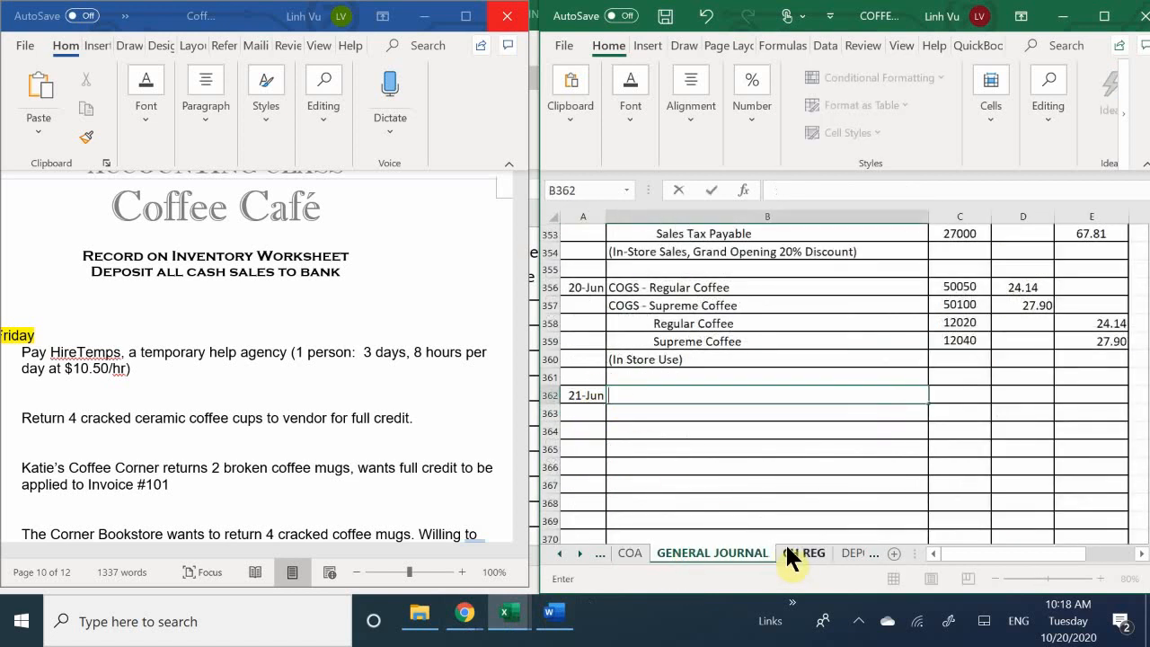
text(Temporary Lab)
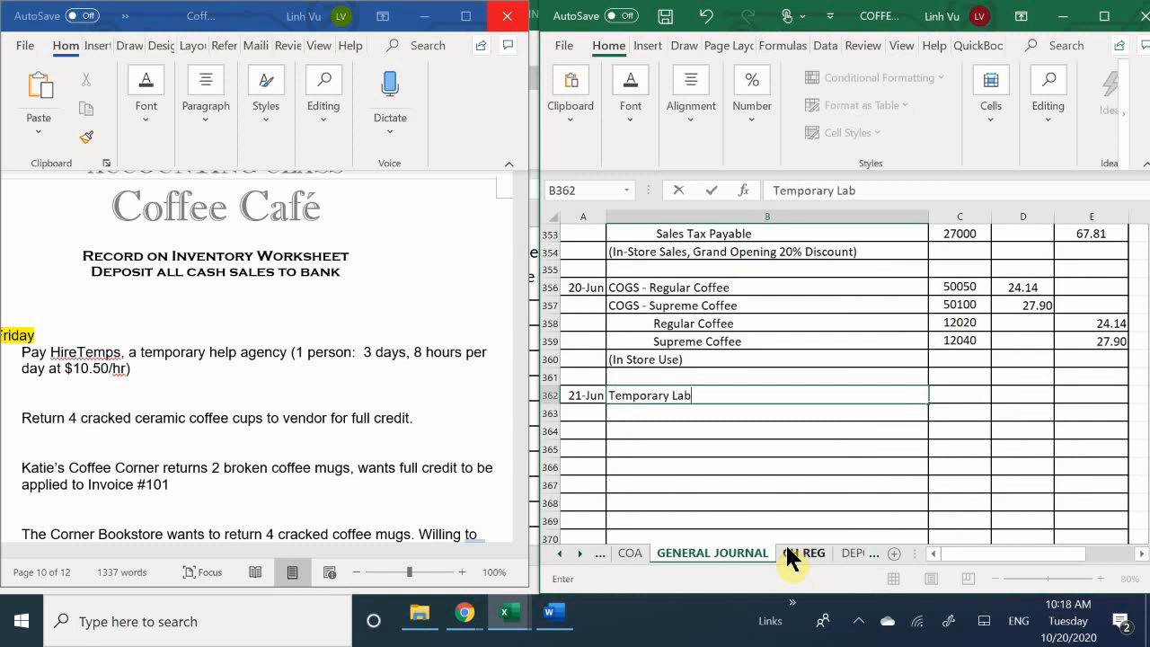
text(or Expense)
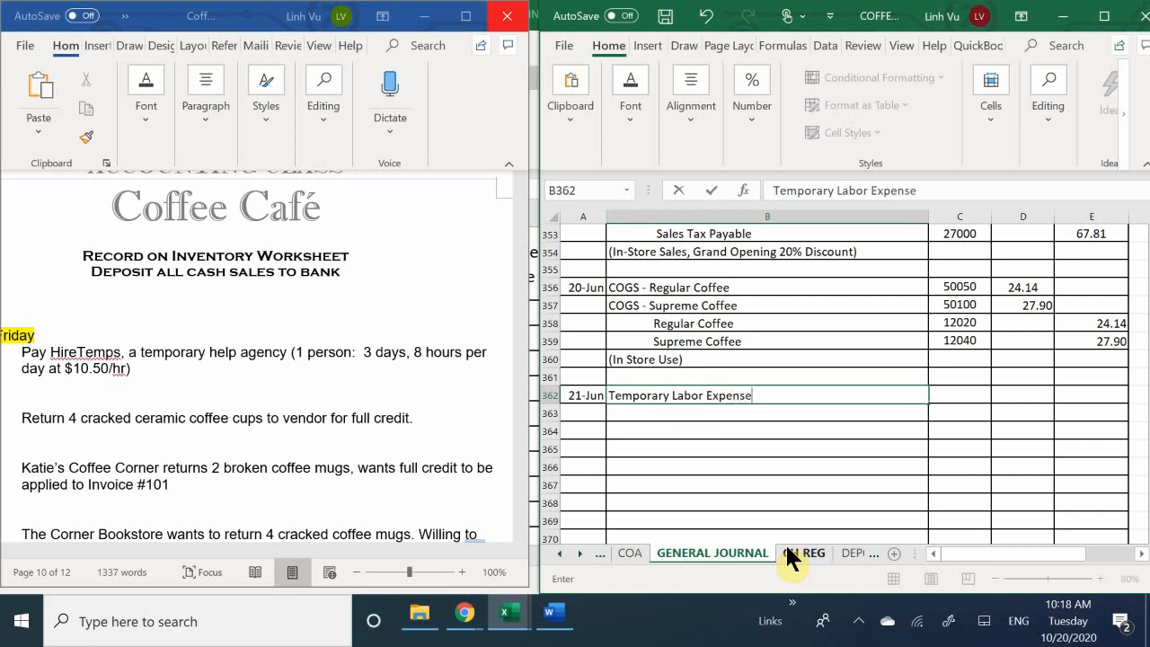
key(Return)
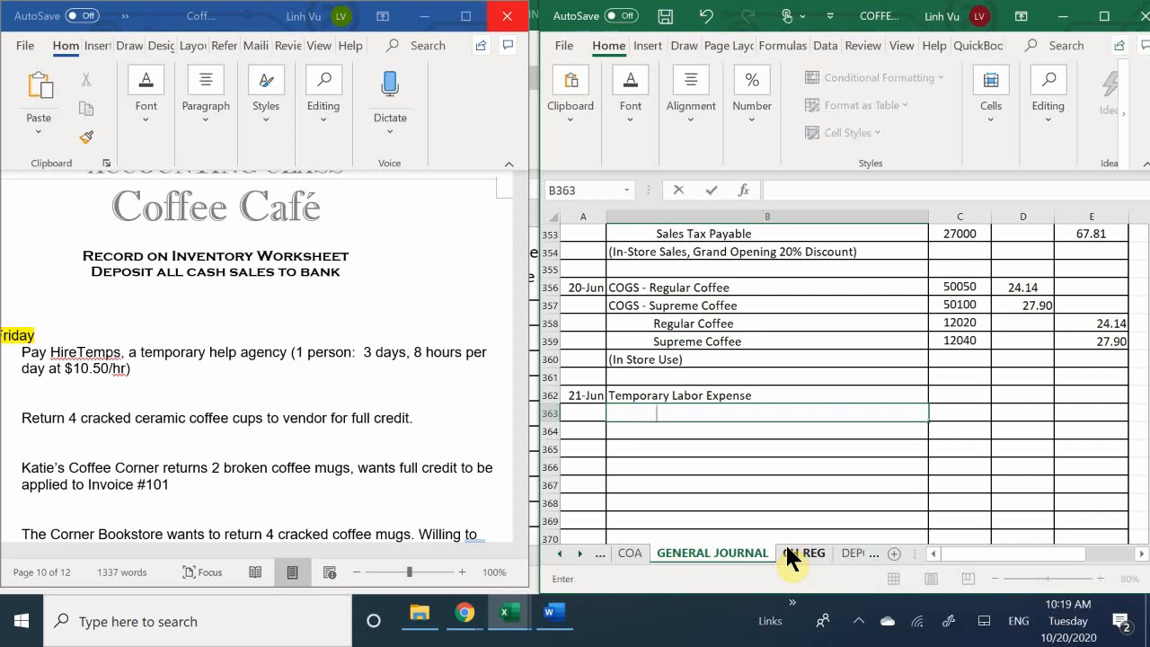
text(Checking)
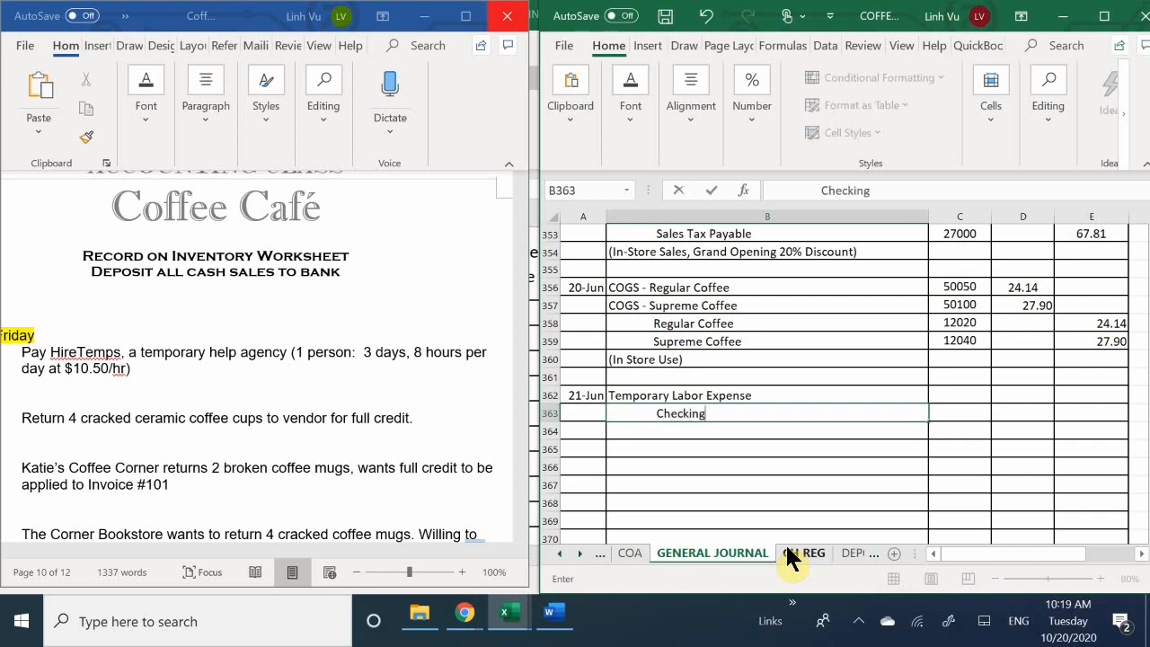
key(Tab)
Step: Enter account code 60520 for Temporary Labor Expense in C362 and 10100 for Checking in C363
key(Up)
text(6052)
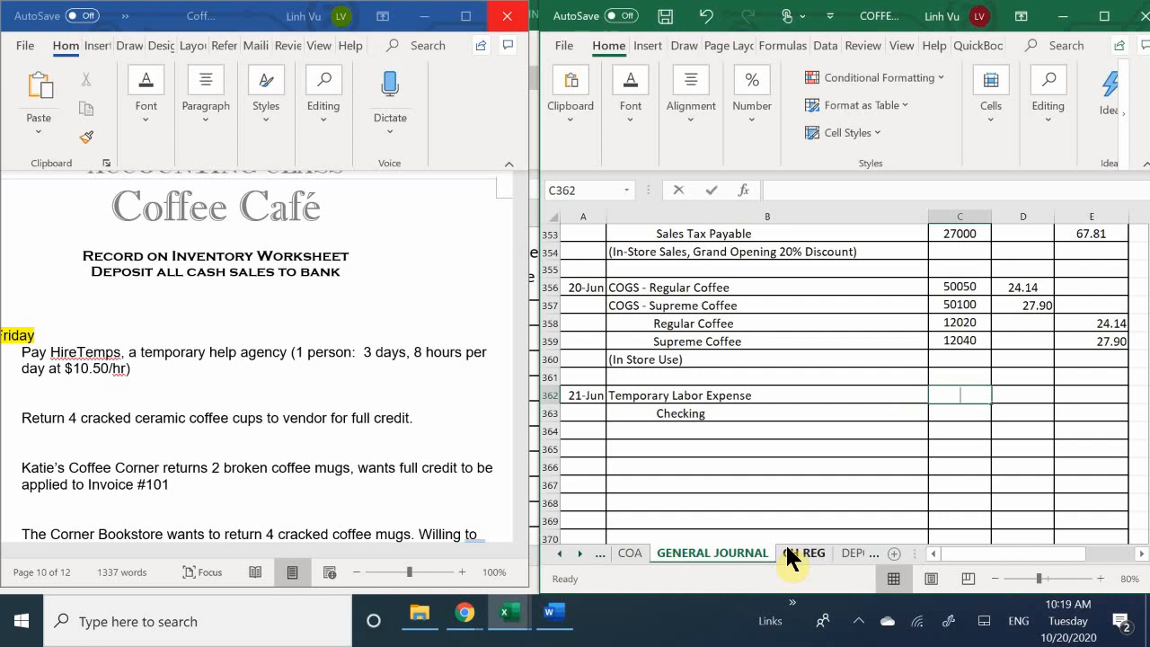
text(0)
key(Return)
text(10100)
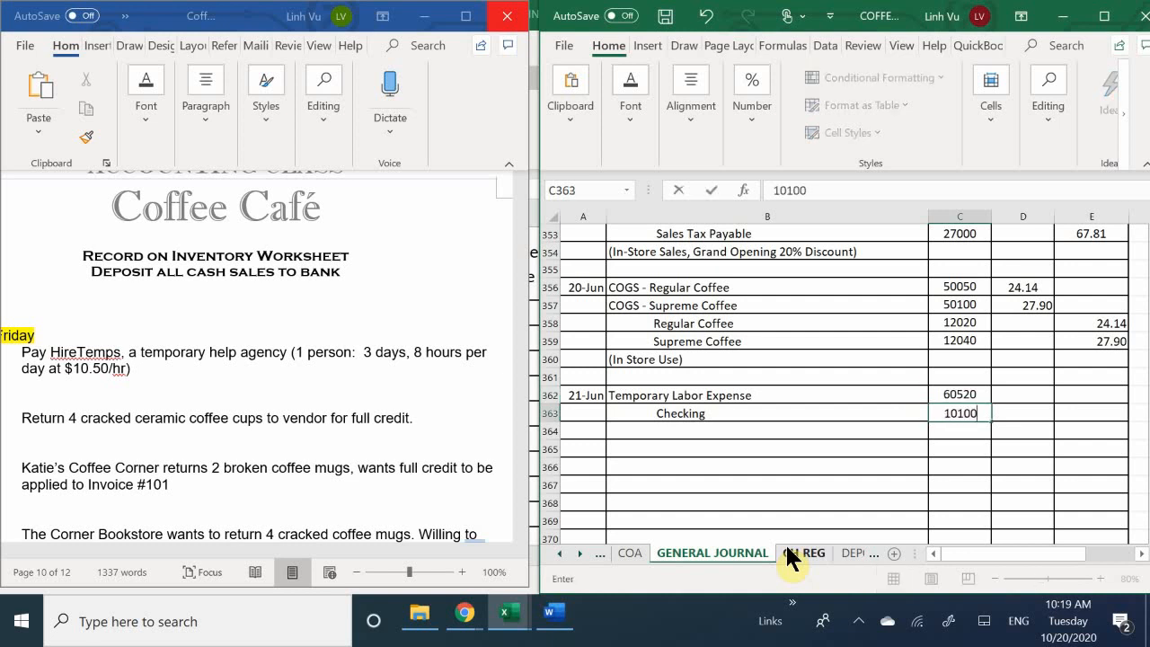
key(Return)
Step: Calculate the Temporary Labor Expense debit in D362 with the formula =10.50*8*3
key(Right)
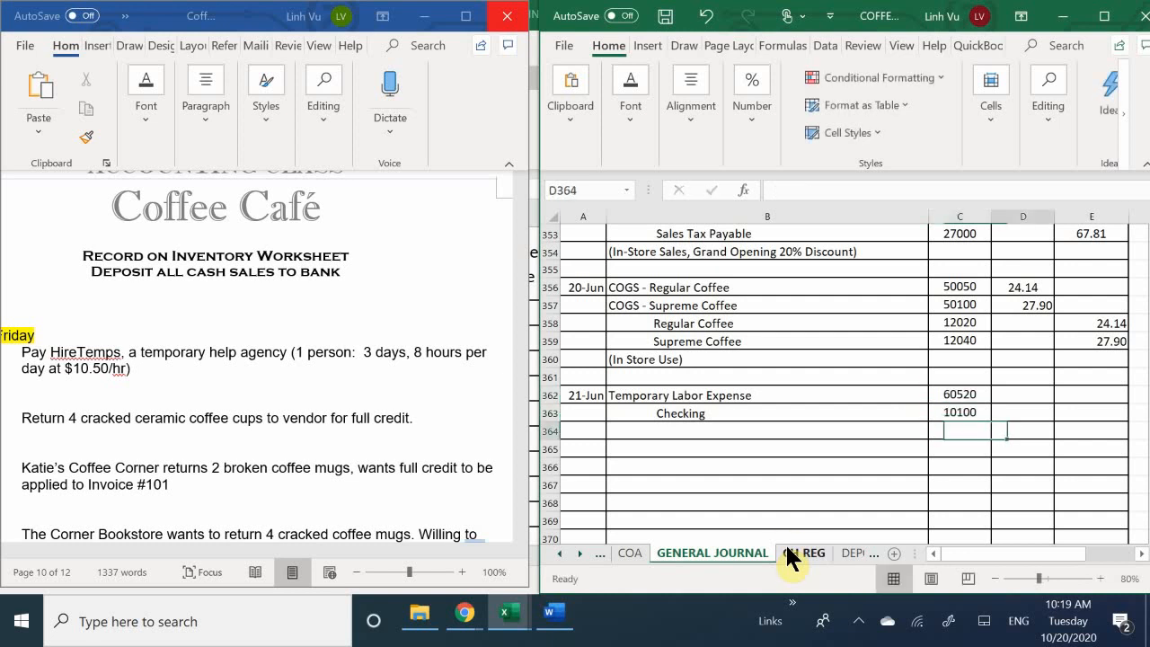
key(Up)
key(Up)
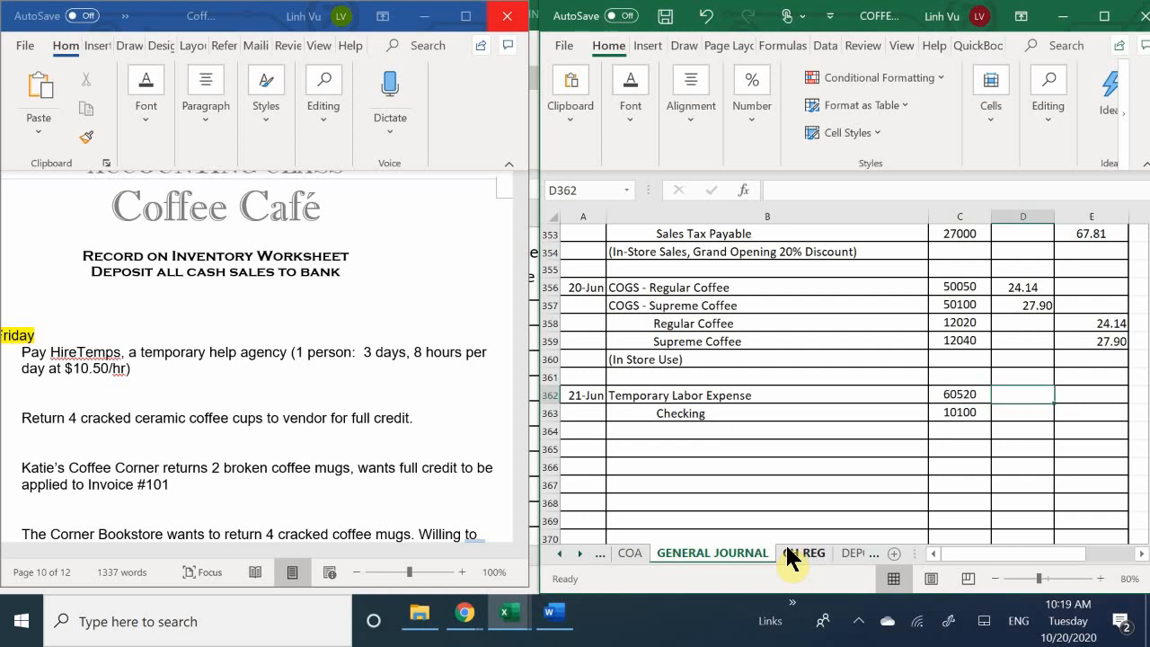
text(=)
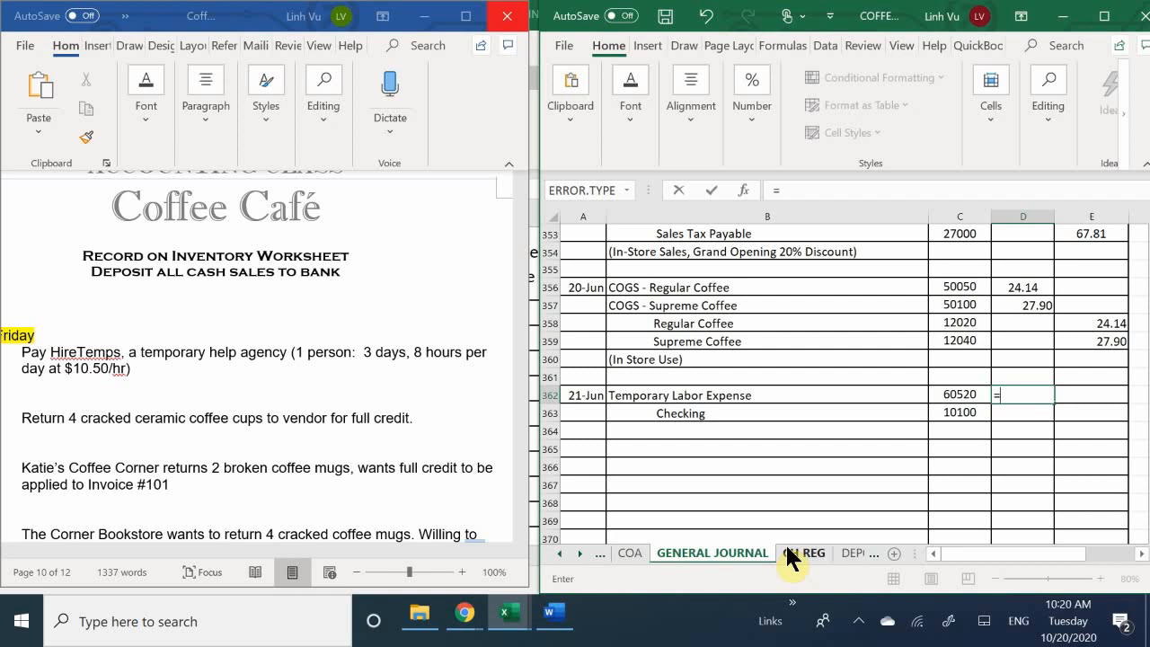
text(10.50*8*3)
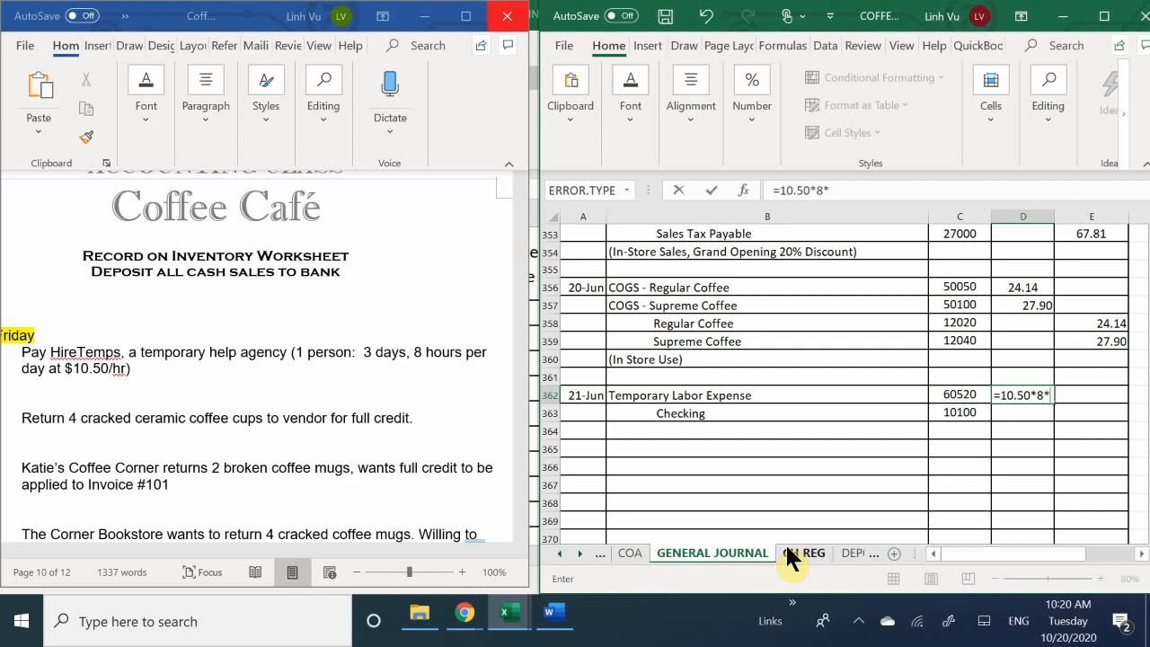
key(Return)
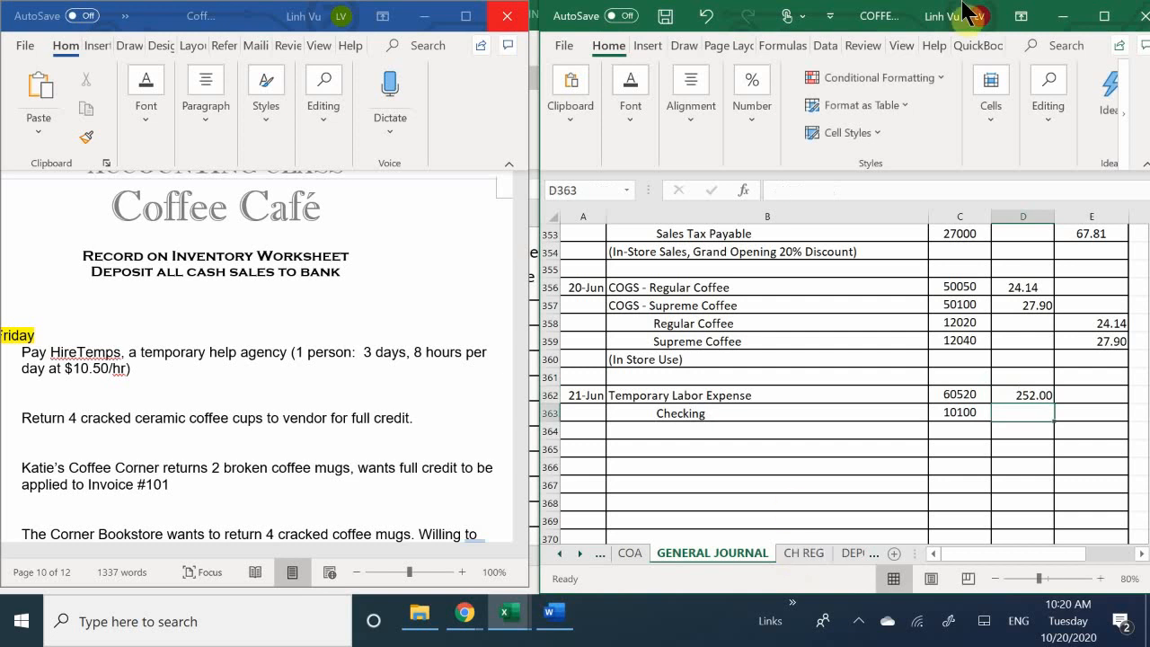
Step: Set the Checking credit in E363 to a formula referencing the debit amount in D362
click(1083, 420)
text(=)
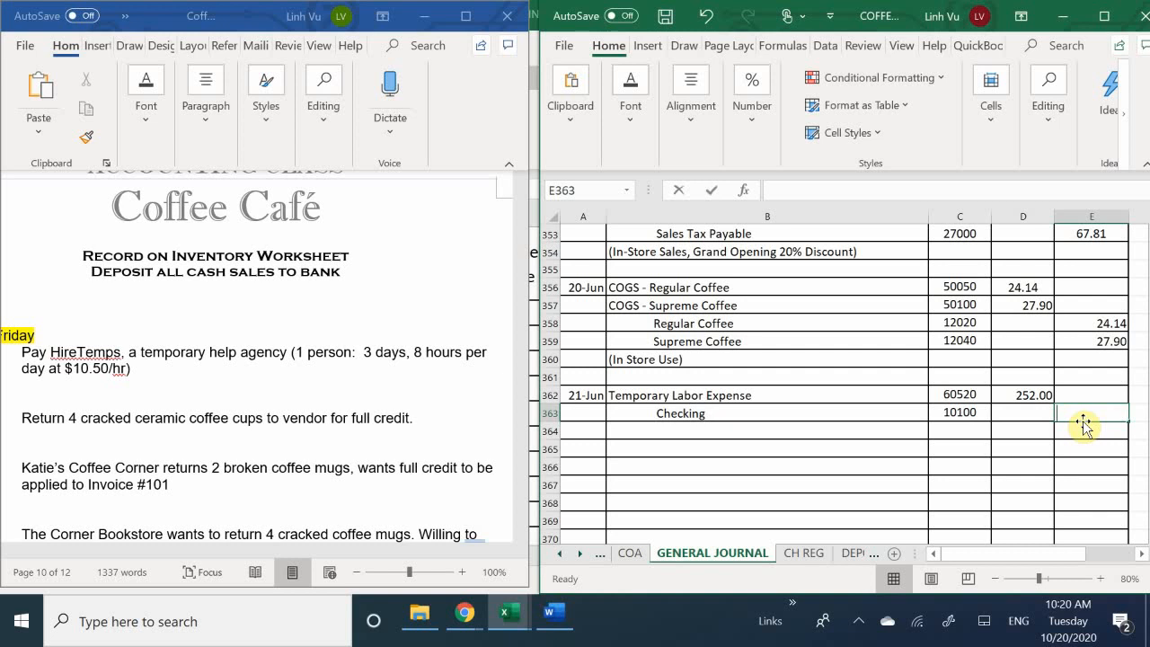
key(Up)
key(Left)
key(Return)
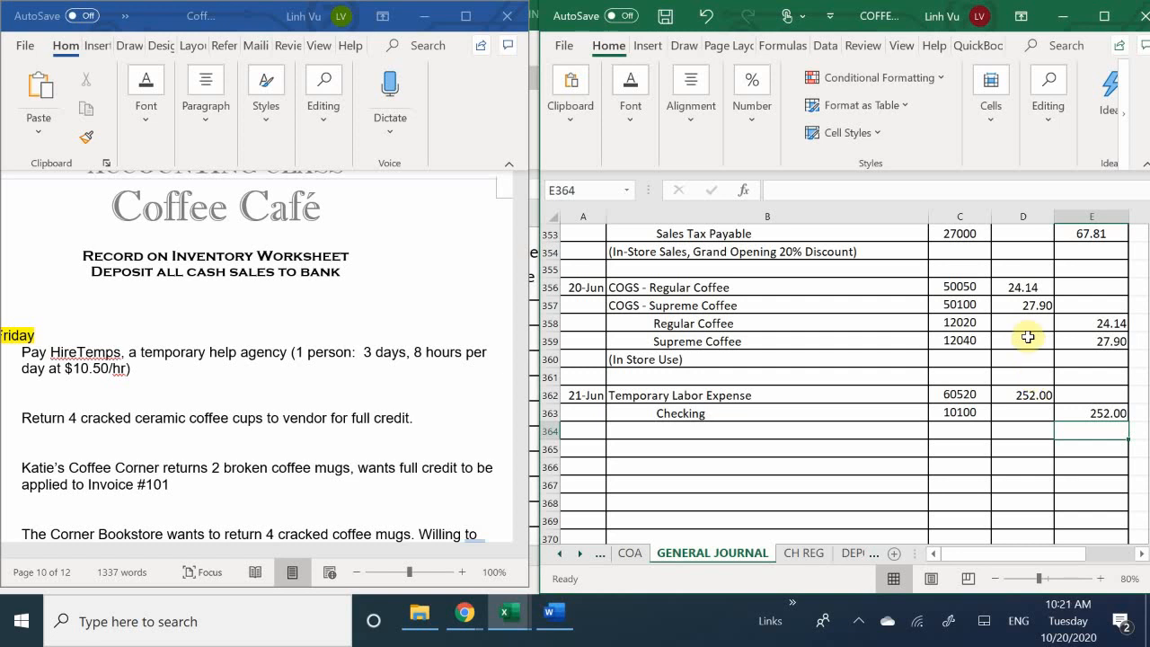
Step: In the CH REG sheet, enter the date 6/21 and the amount 252 for check 1519
click(791, 552)
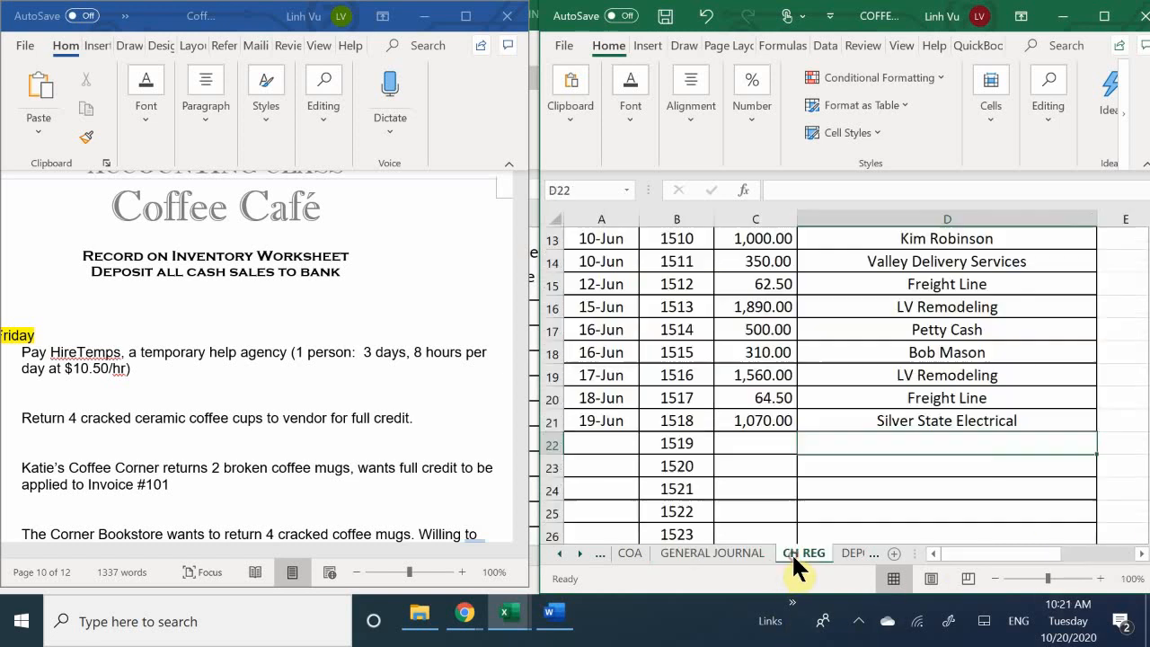
click(593, 448)
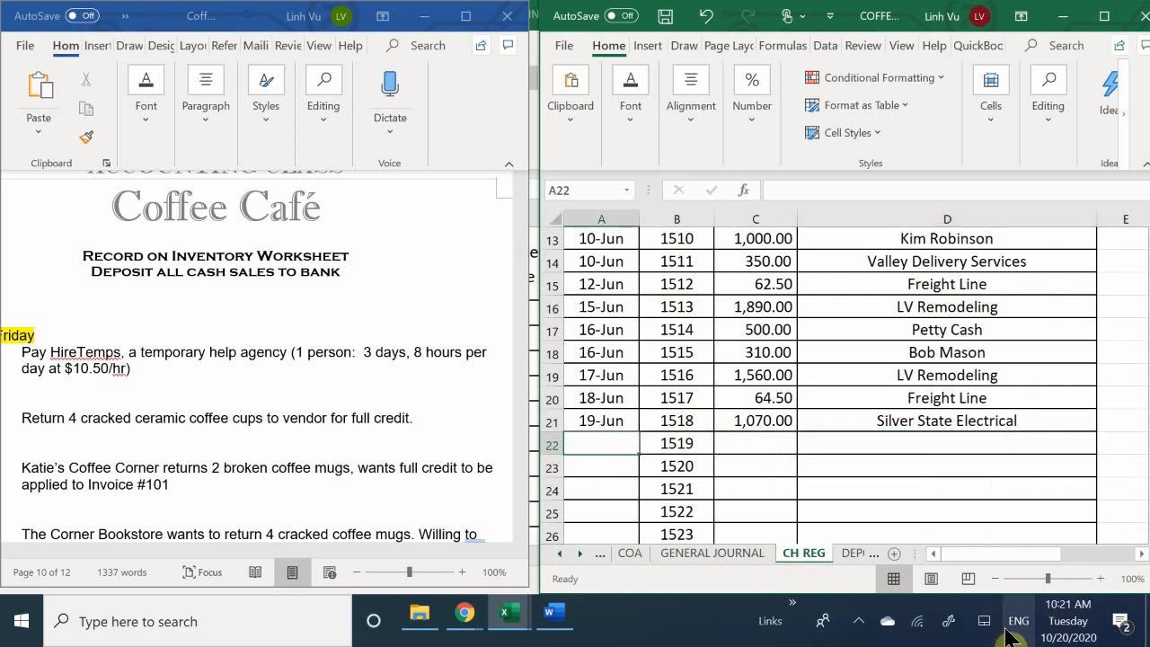
text(6/21)
key(Return)
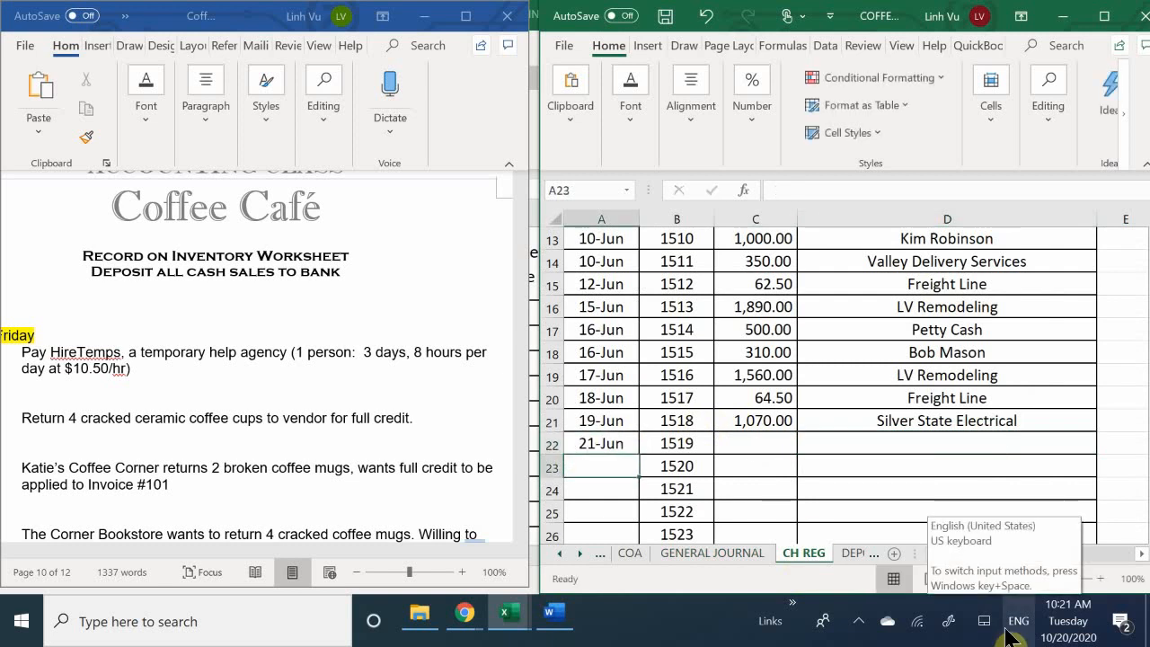
key(Right)
key(Up)
key(Right)
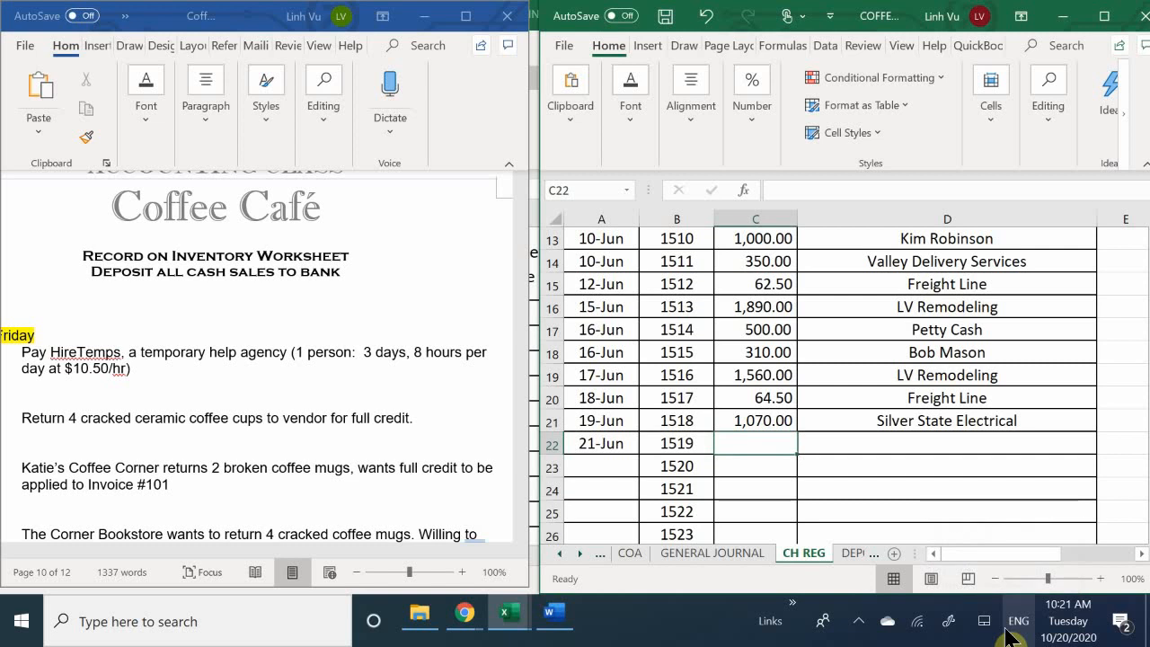
text(252)
key(Return)
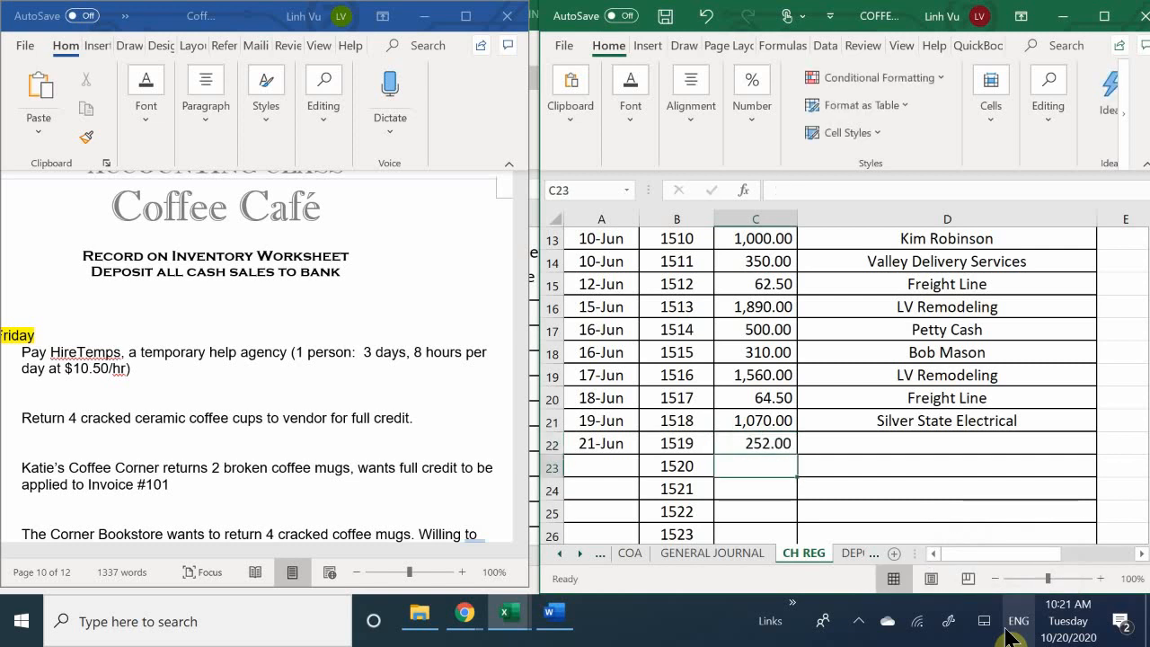
Step: Enter HireTemps as the payee of check 1519 in cell D22
key(Up)
key(Right)
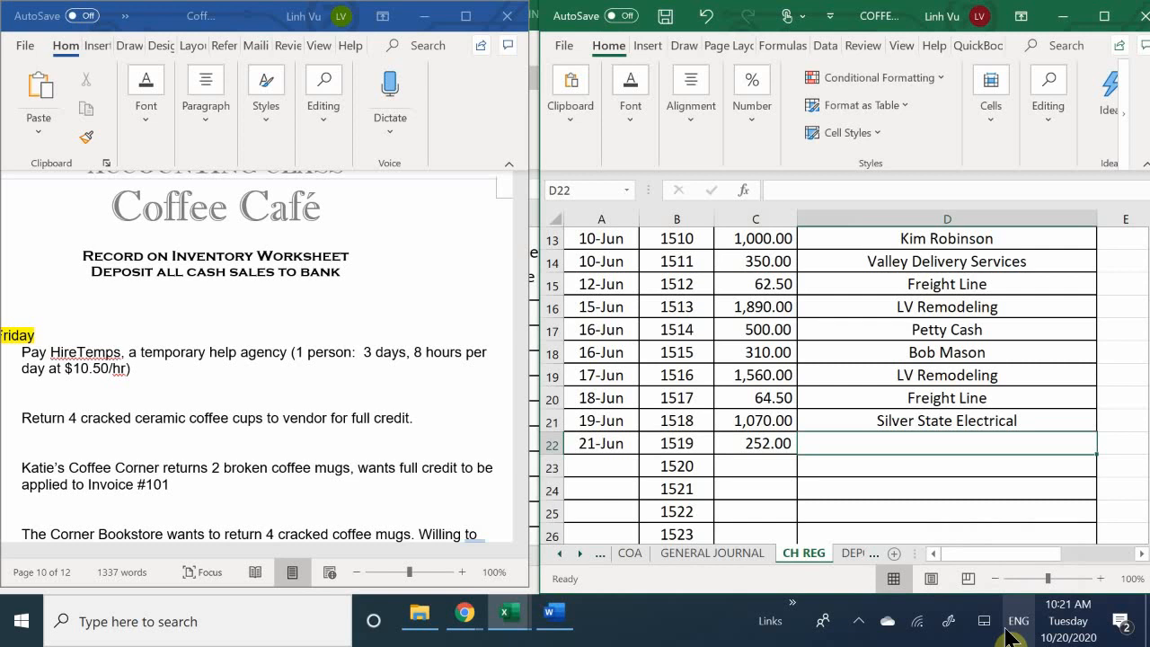
text(J)
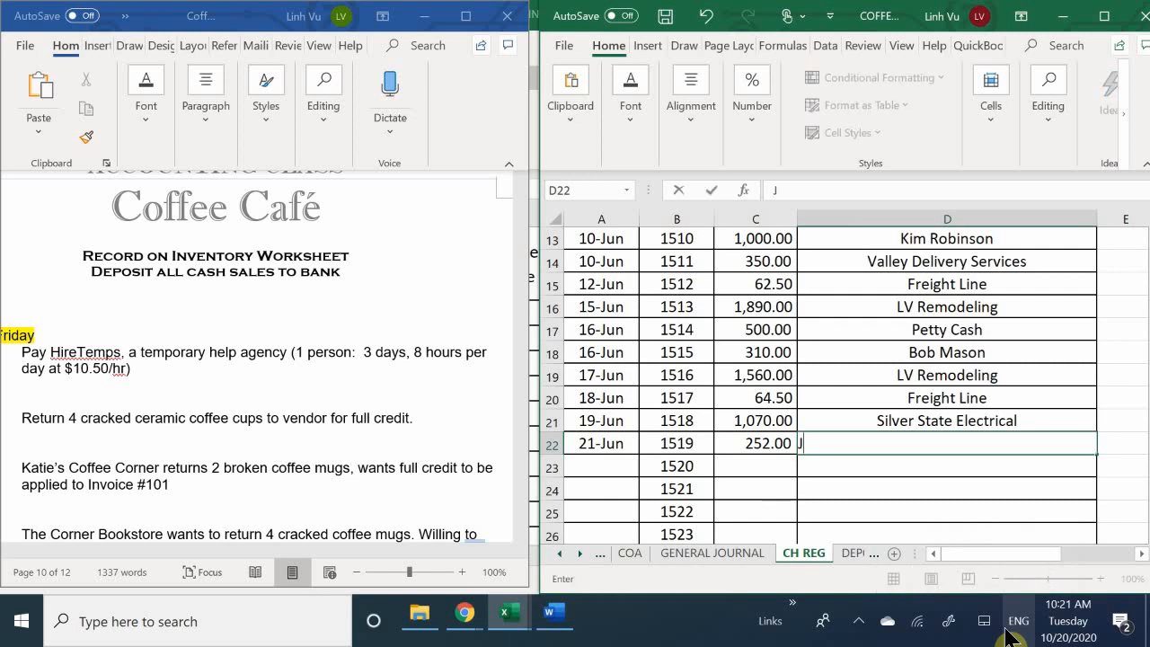
key(BackSpace)
text(HireTen)
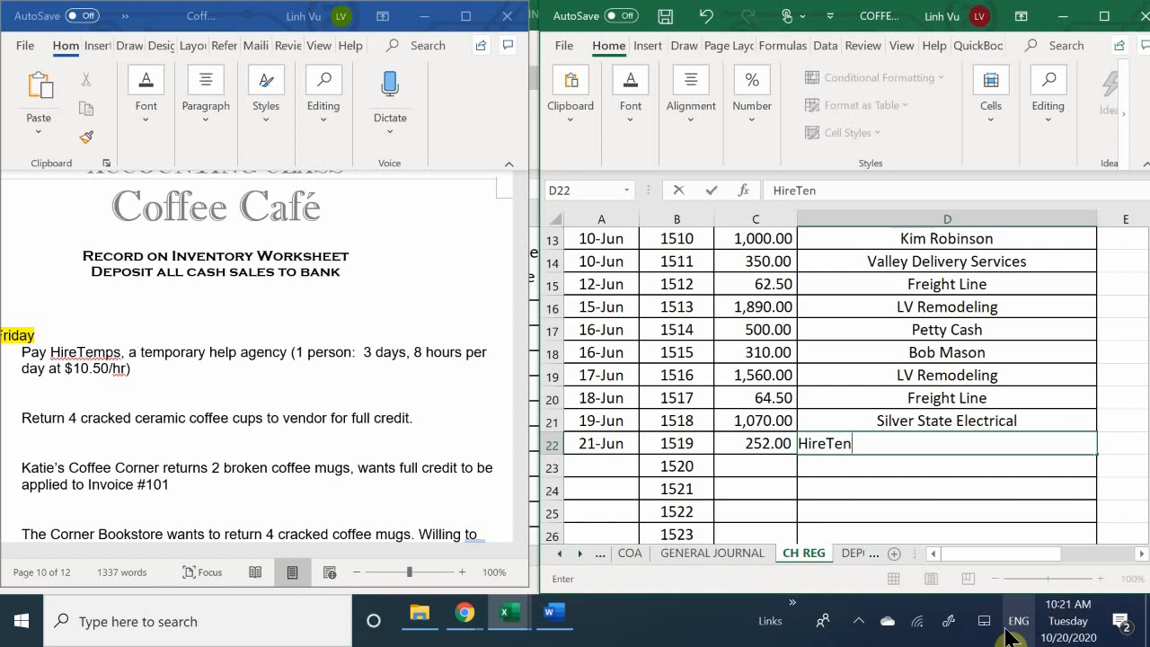
text(p)
key(BackSpace)
key(BackSpace)
text(m)
key(BackSpace)
text(mps)
key(Return)
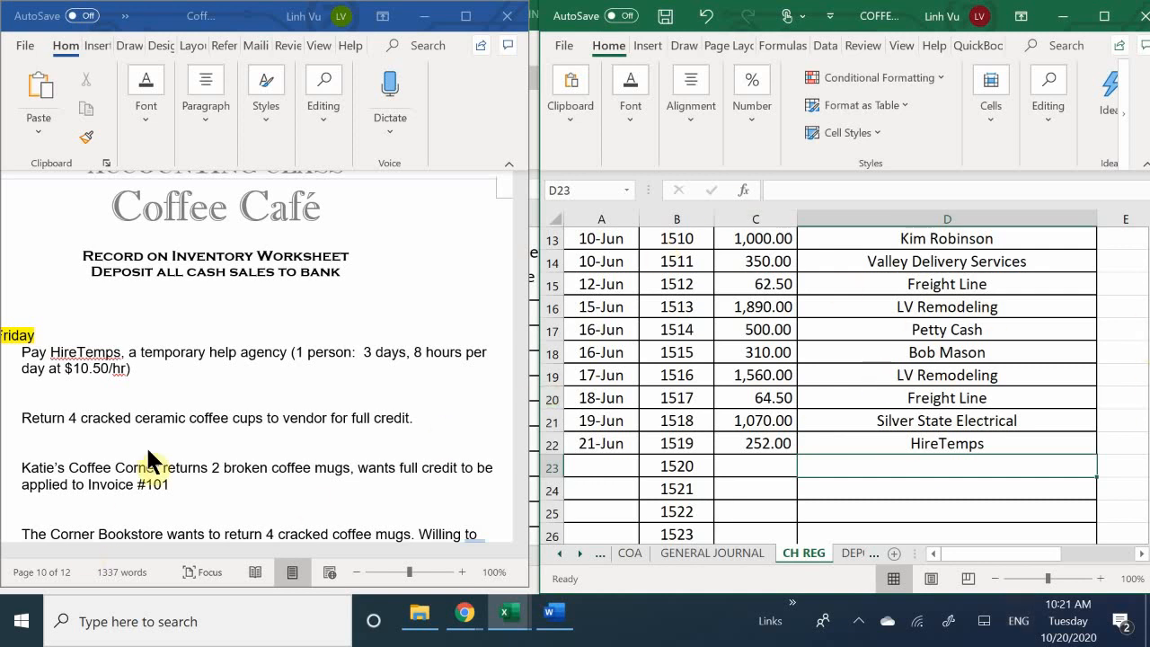
Step: Add the description (HireTemps, Ch#1519) in cell B364 of the GENERAL JOURNAL sheet
click(677, 550)
click(655, 432)
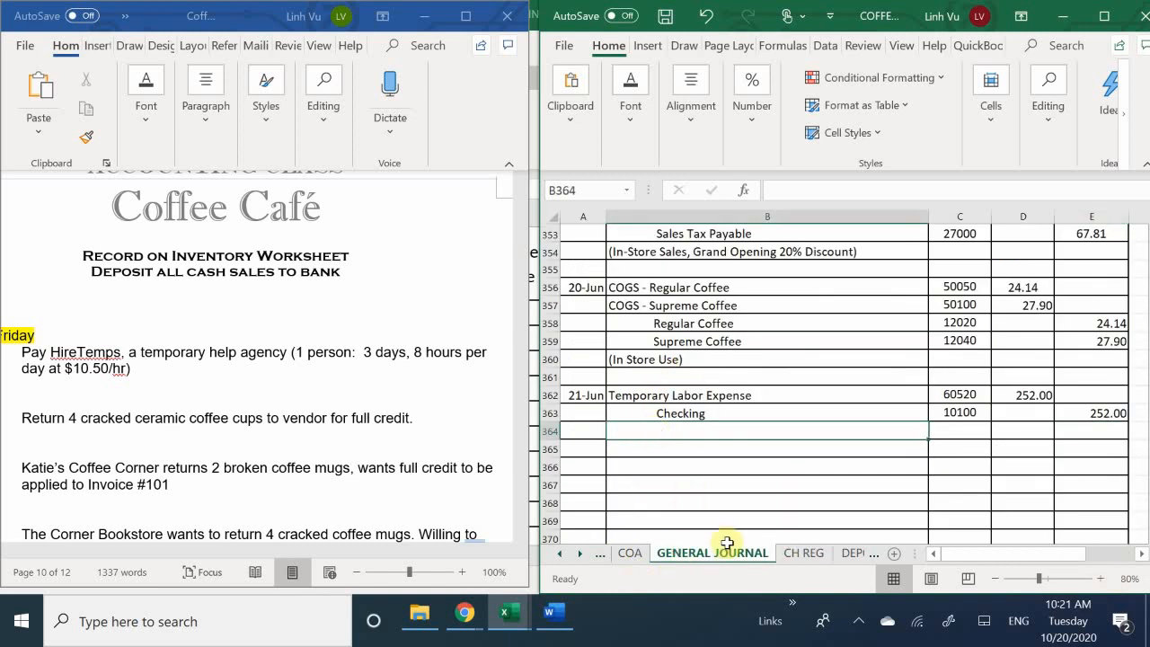
text(()
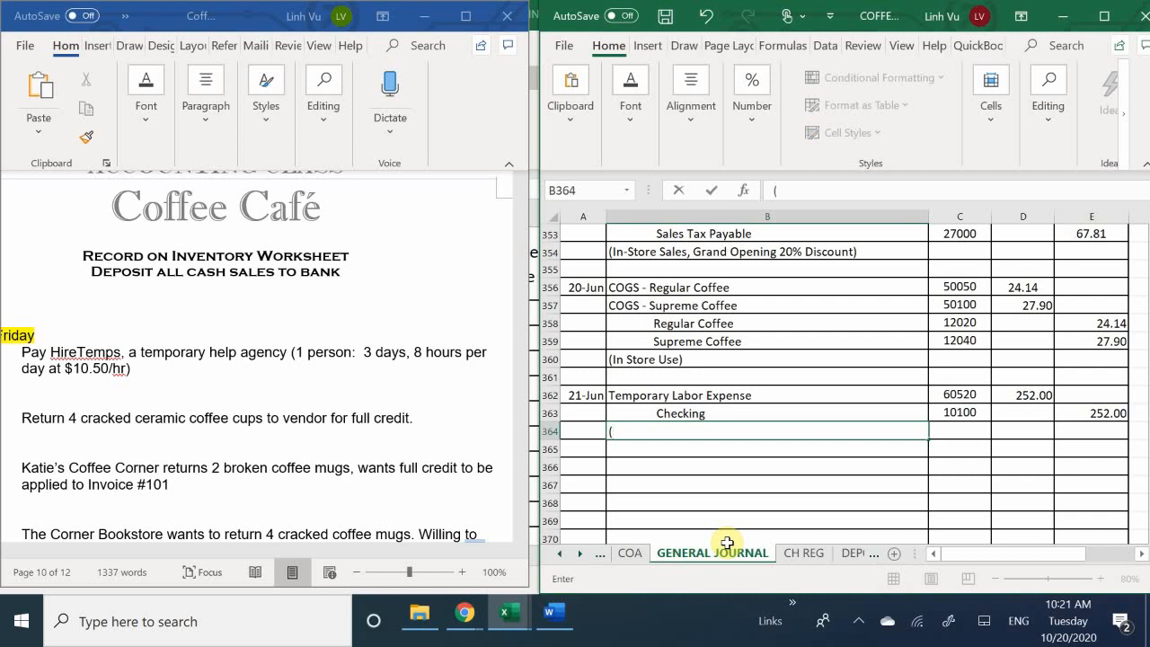
text(HireTe,)
key(BackSpace)
text(mps. )
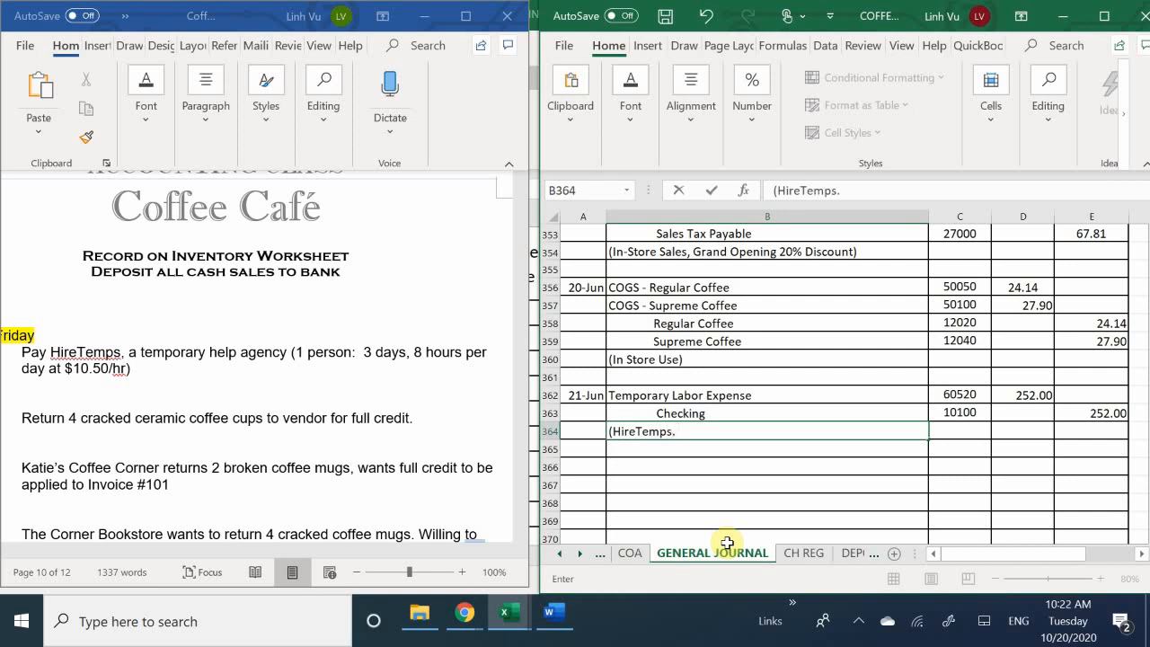
key(BackSpace)
key(BackSpace)
text(, Ch#1519)
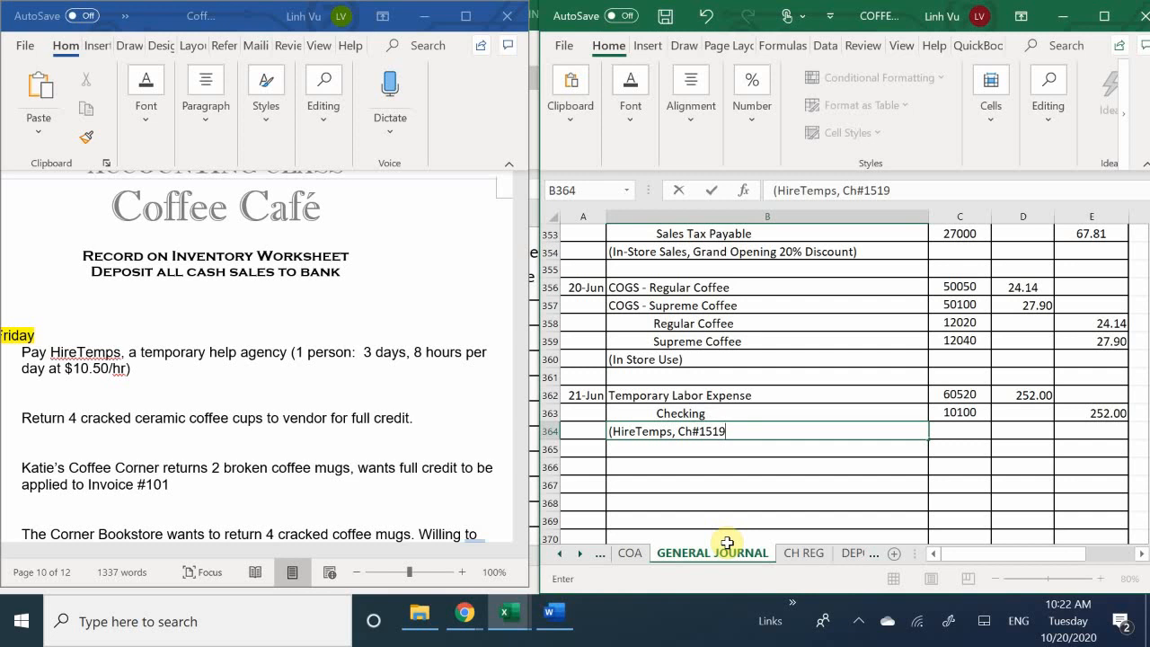
text())
key(Return)
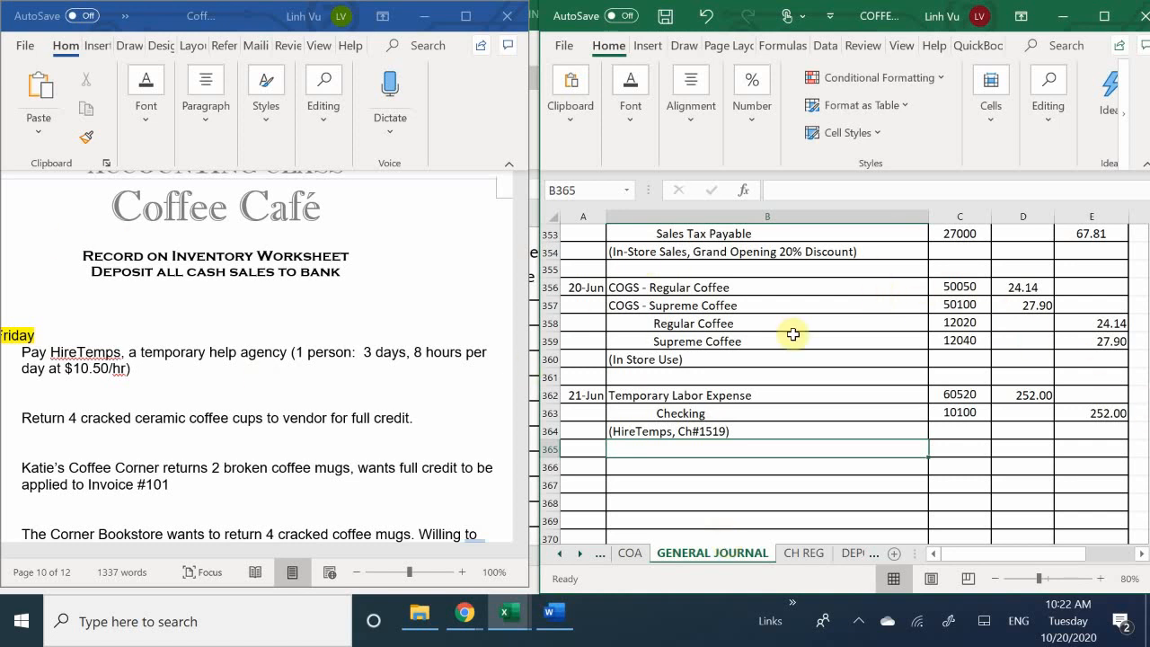
scroll(783, 379, down, 1)
scroll(784, 379, down, 4)
scroll(783, 379, up, 5)
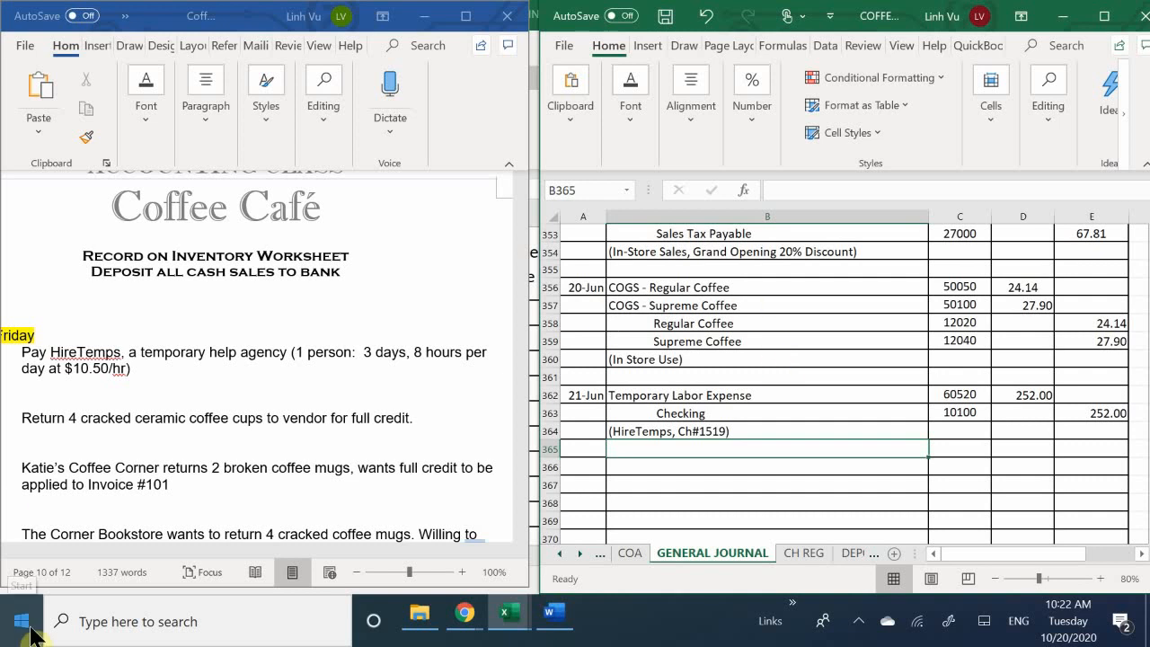
Step: Switch to the ledger workbook and open its EXPENSES - OP sheet
click(511, 615)
click(198, 544)
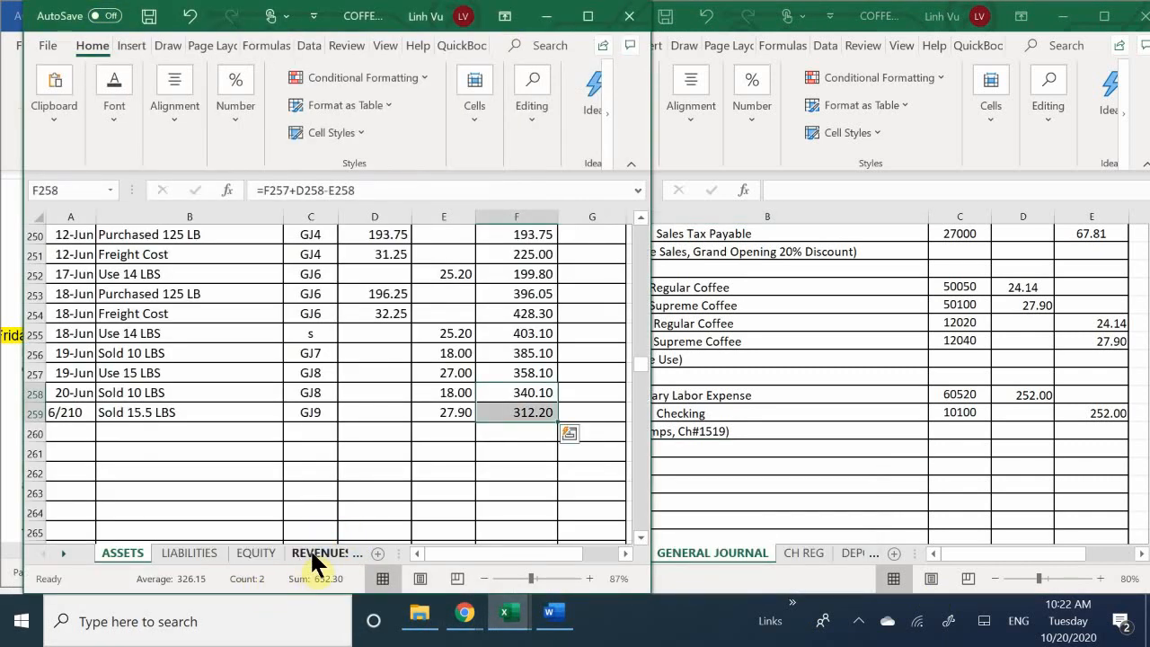
click(309, 552)
click(310, 551)
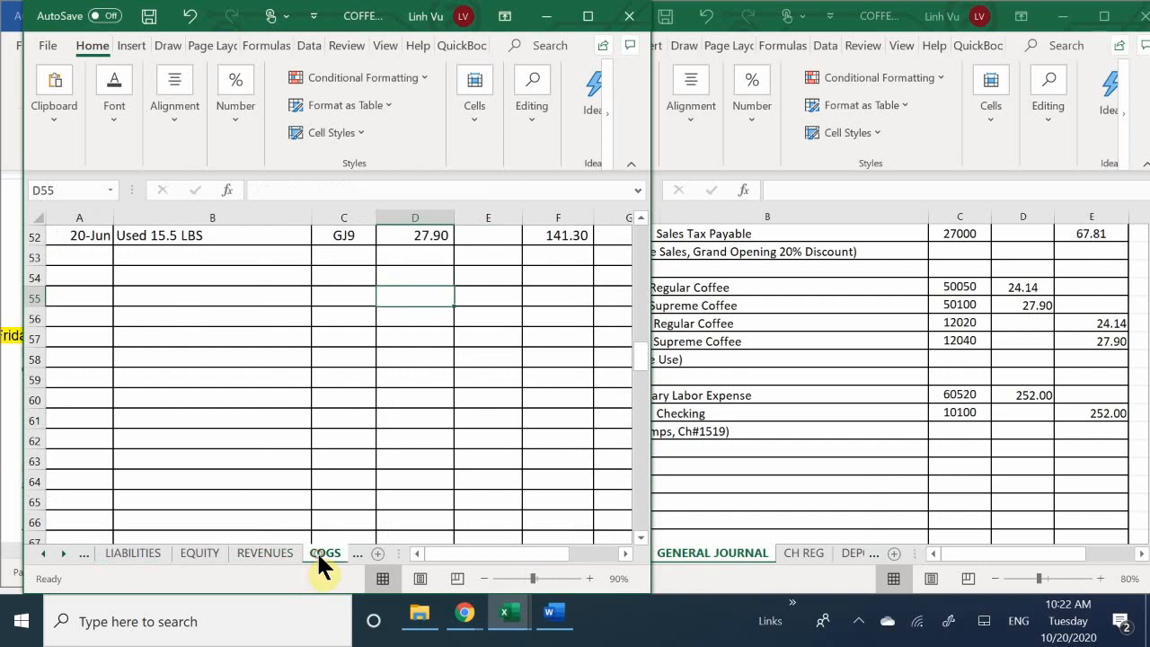
click(357, 553)
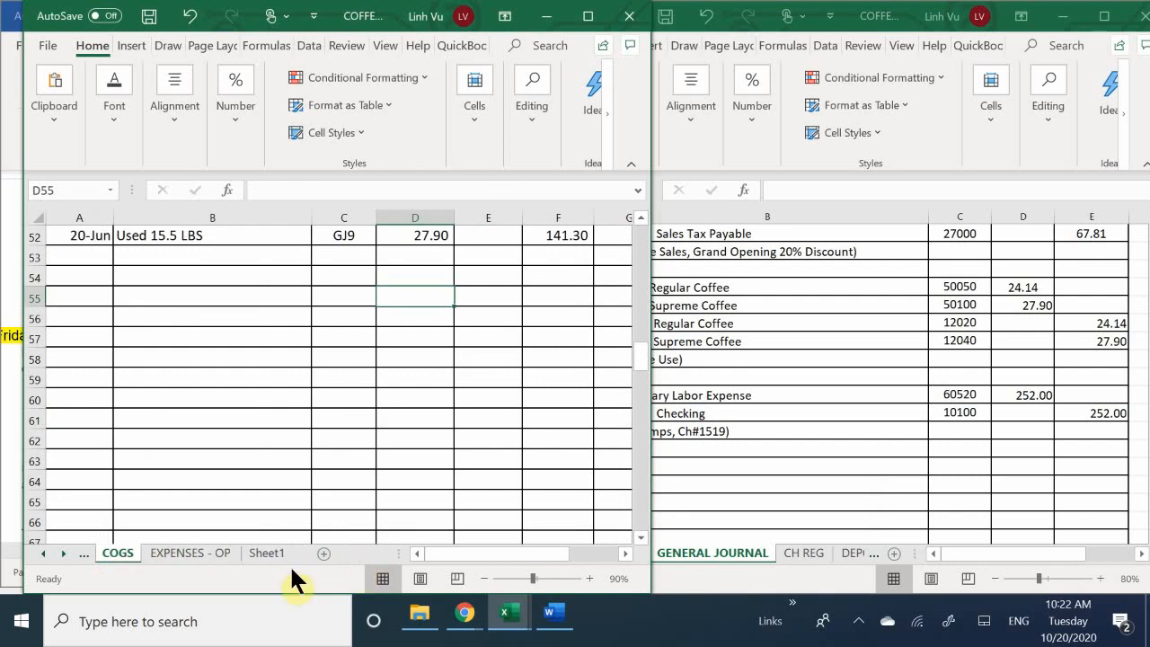
click(206, 551)
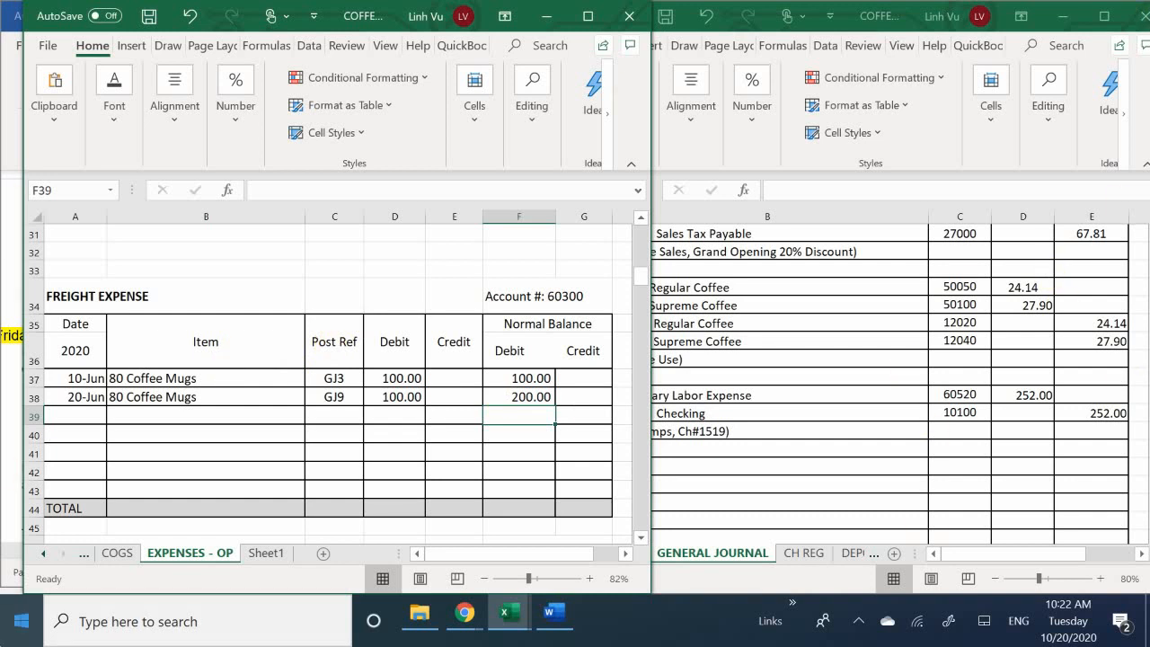
Step: Enter the date 6/21 in cell A74, the first row of the Temporary Labor Expense account
scroll(94, 414, down, 12)
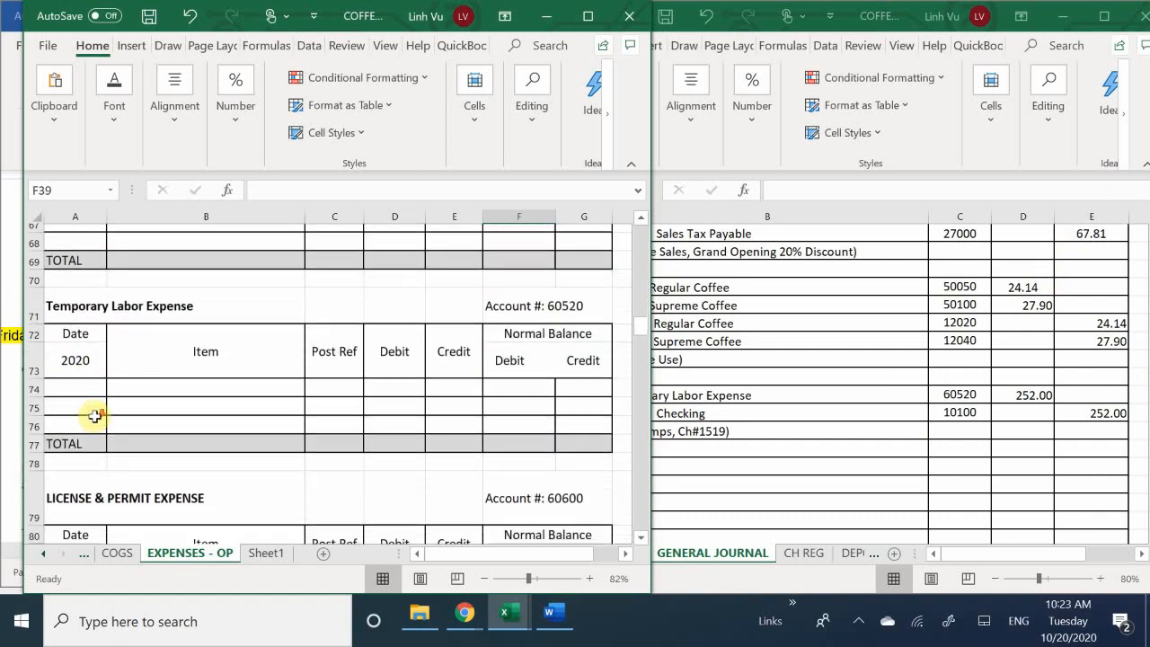
scroll(94, 416, down, 3)
scroll(89, 420, up, 3)
scroll(89, 422, up, 2)
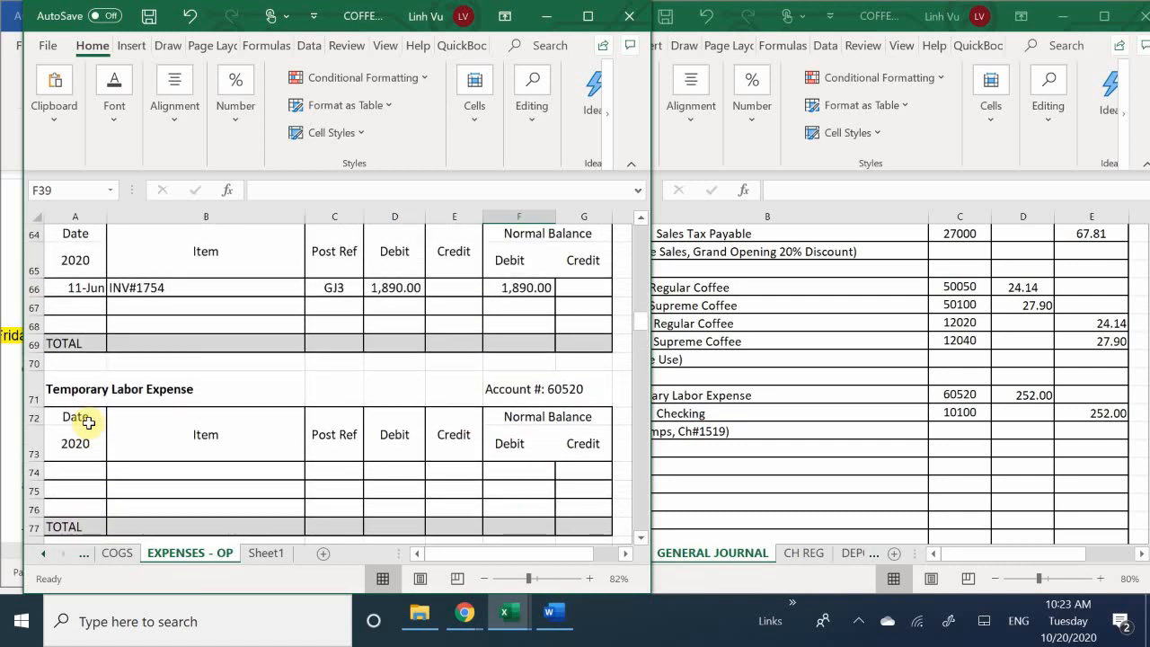
scroll(90, 421, down, 1)
scroll(97, 375, up, 3)
scroll(99, 375, up, 3)
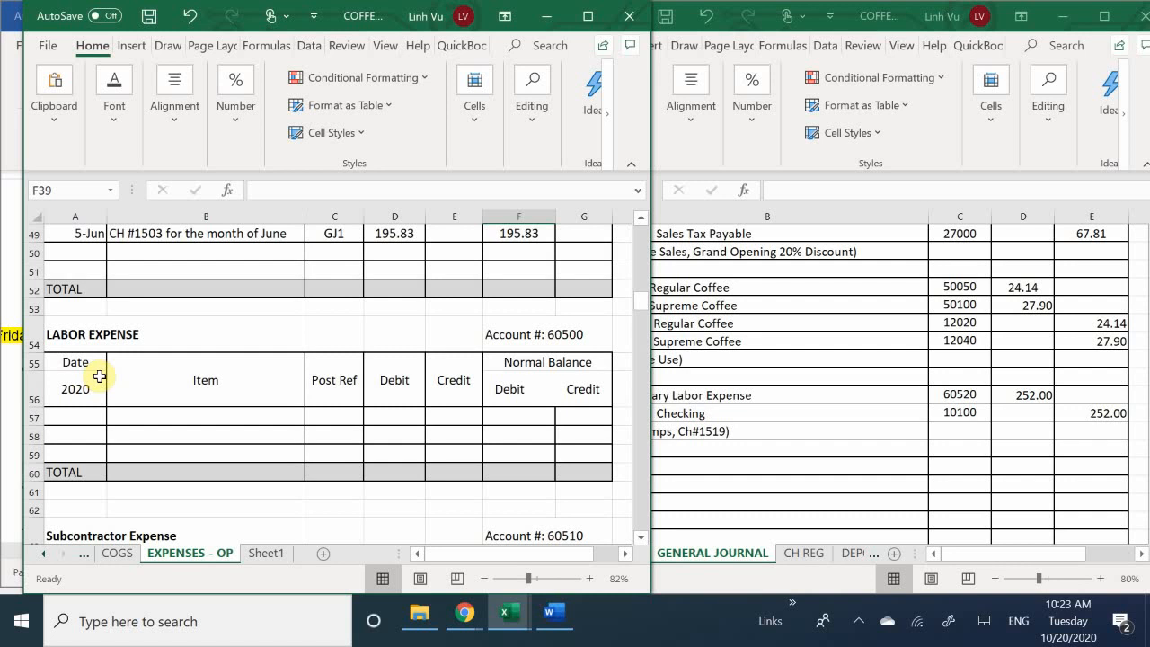
scroll(99, 376, down, 6)
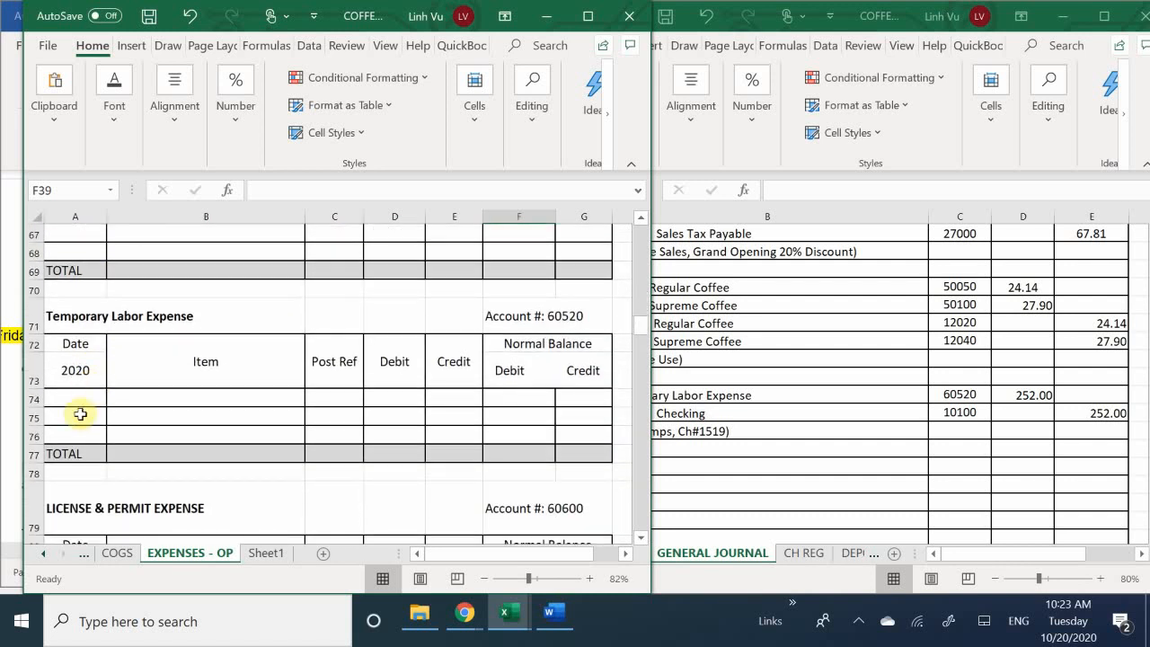
click(76, 397)
text(6/)
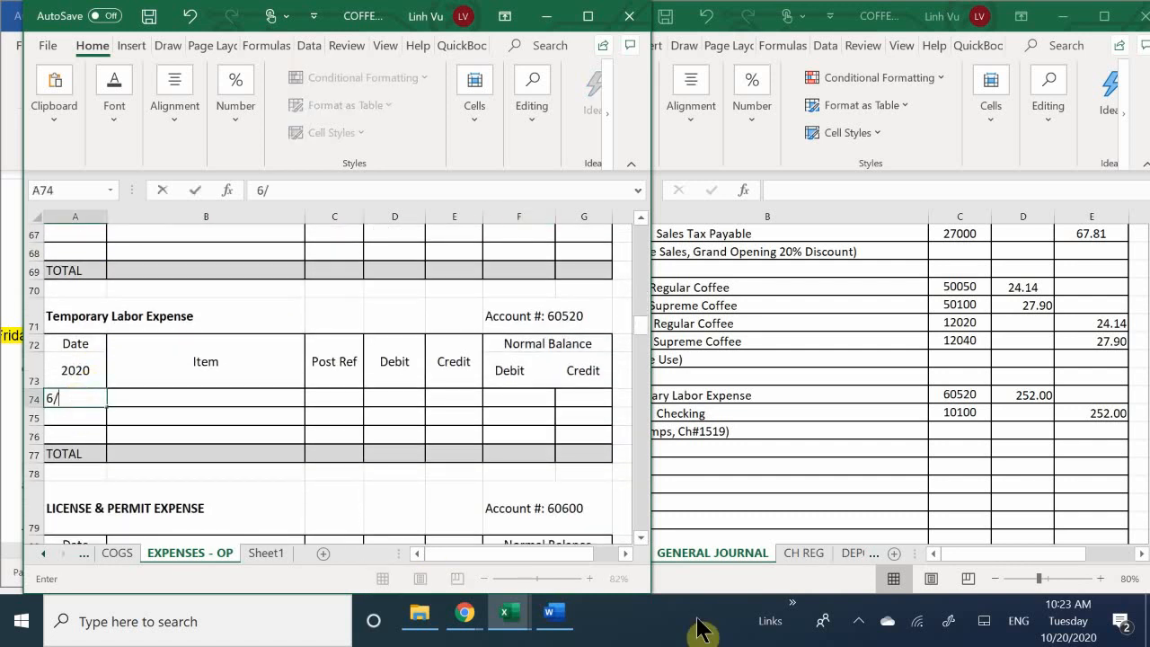
text(21)
key(Return)
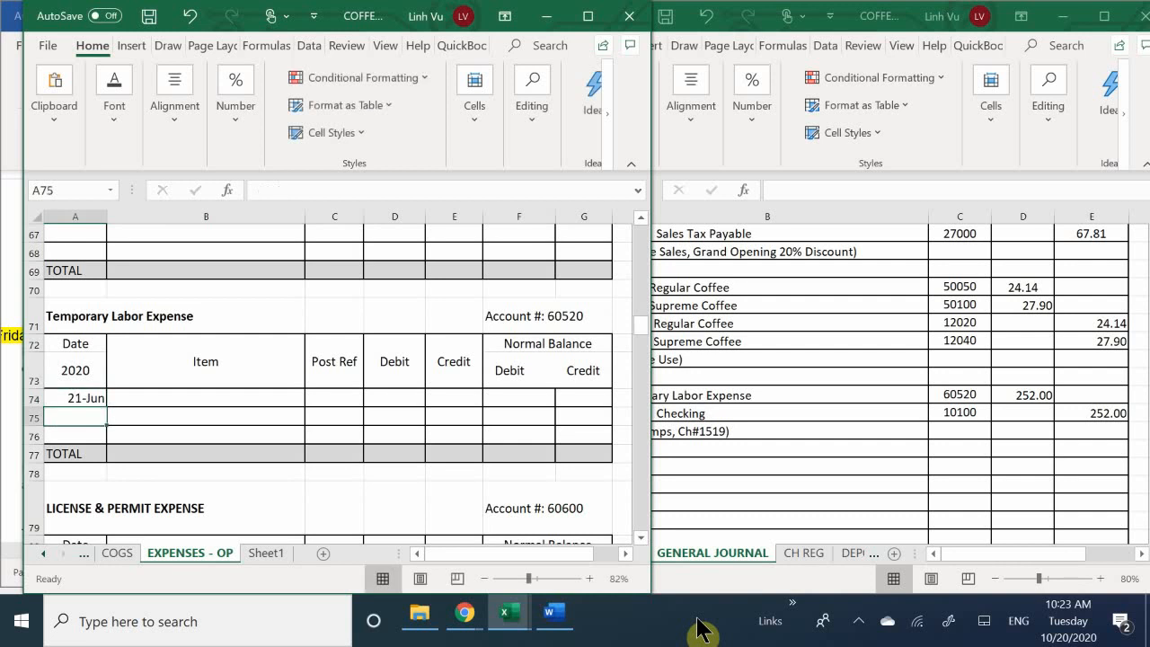
Step: Fill in Ch#1519 as the item and GJ9 as the post reference for the 21 June temporary labor entry
key(Up)
key(Right)
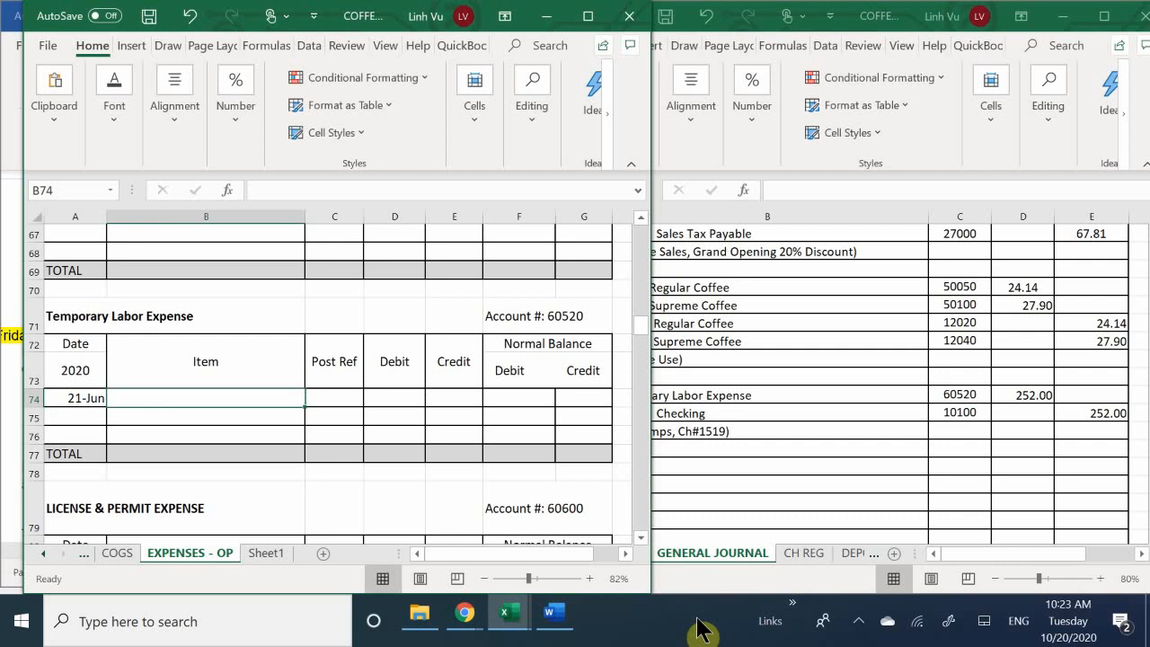
text(Cj)
key(BackSpace)
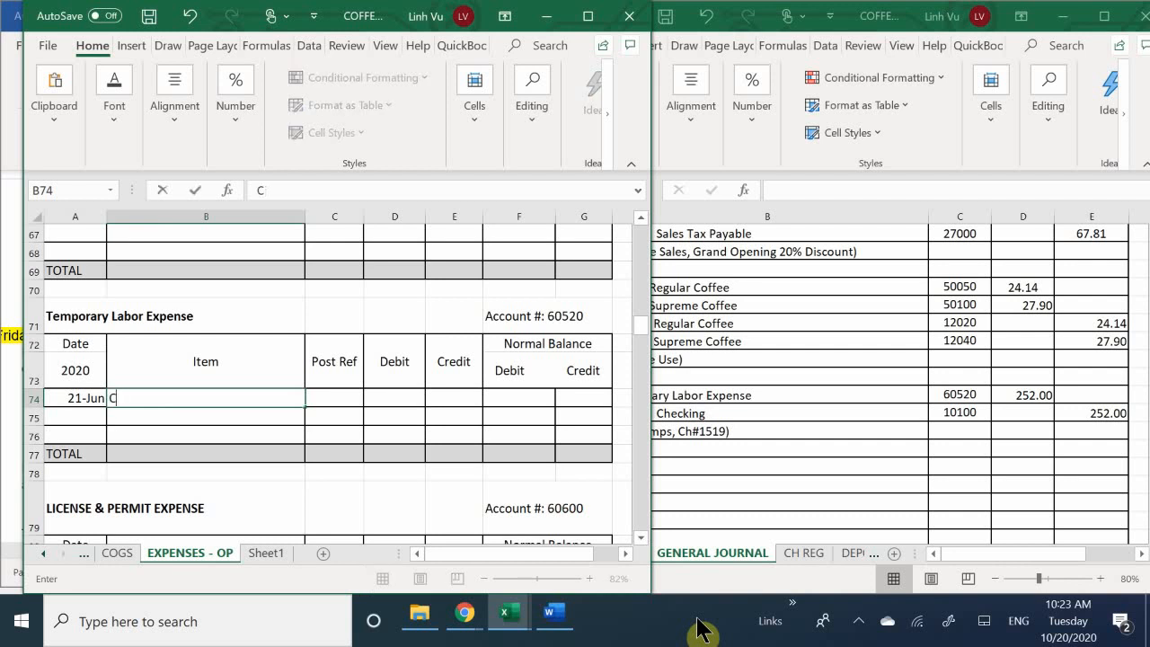
text(h#1519)
key(Tab)
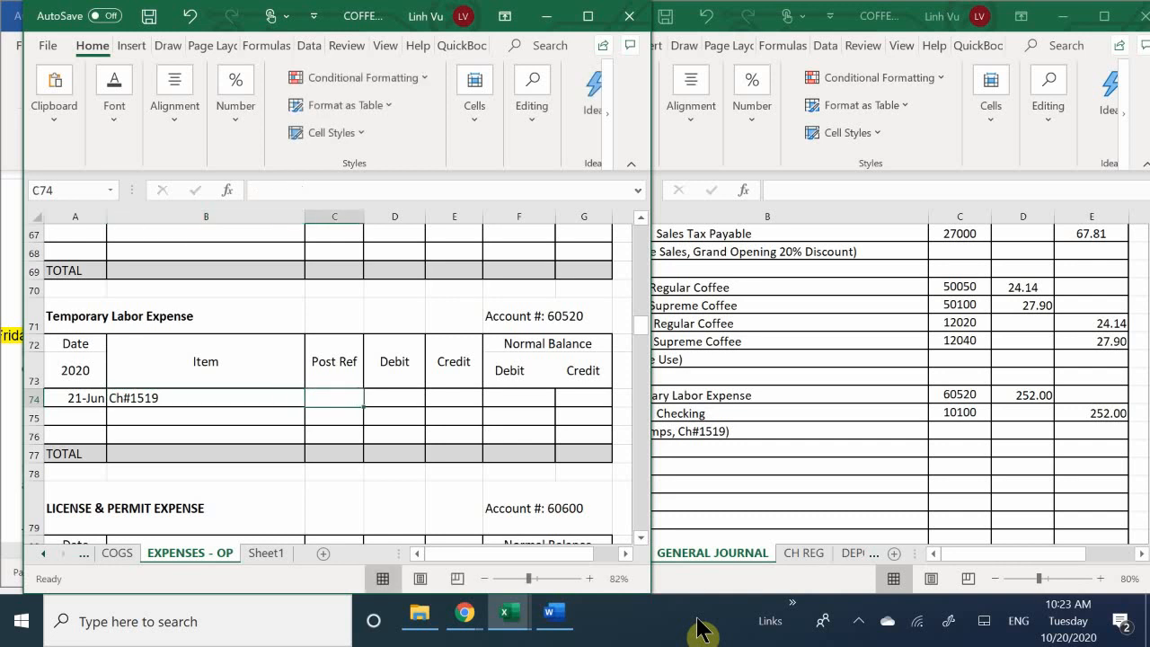
text(GJ)
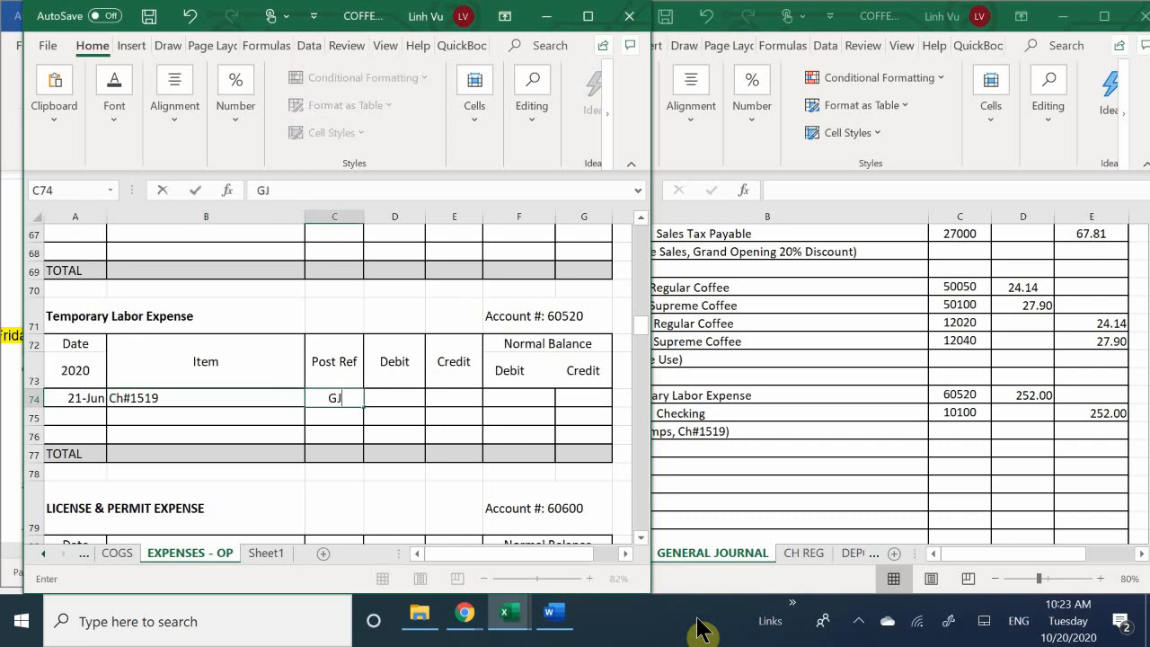
text(9)
key(Tab)
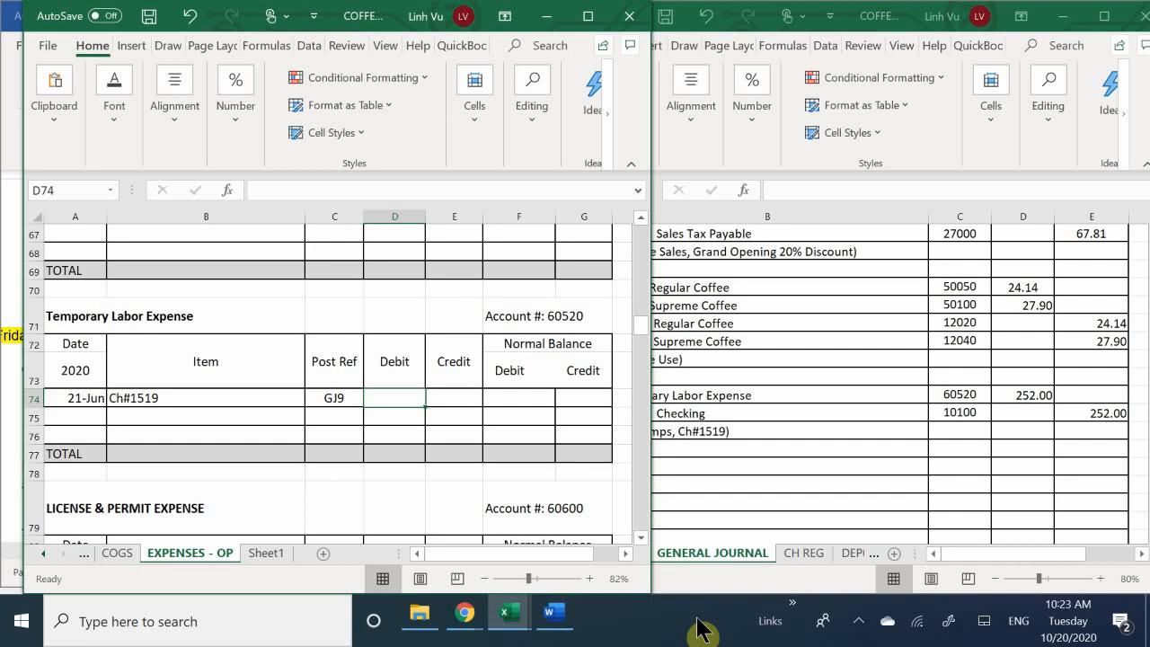
Step: Enter a debit of 252.00 in D74 and set the debit balance in F74 to reference that amount
text(252.00)
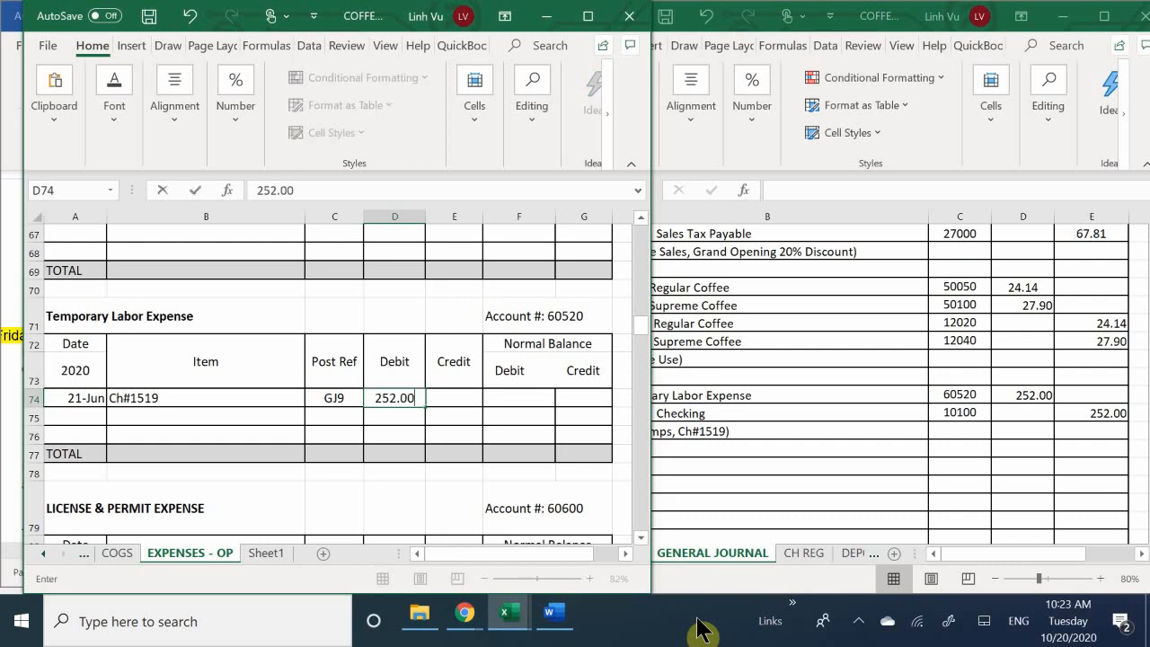
key(Return)
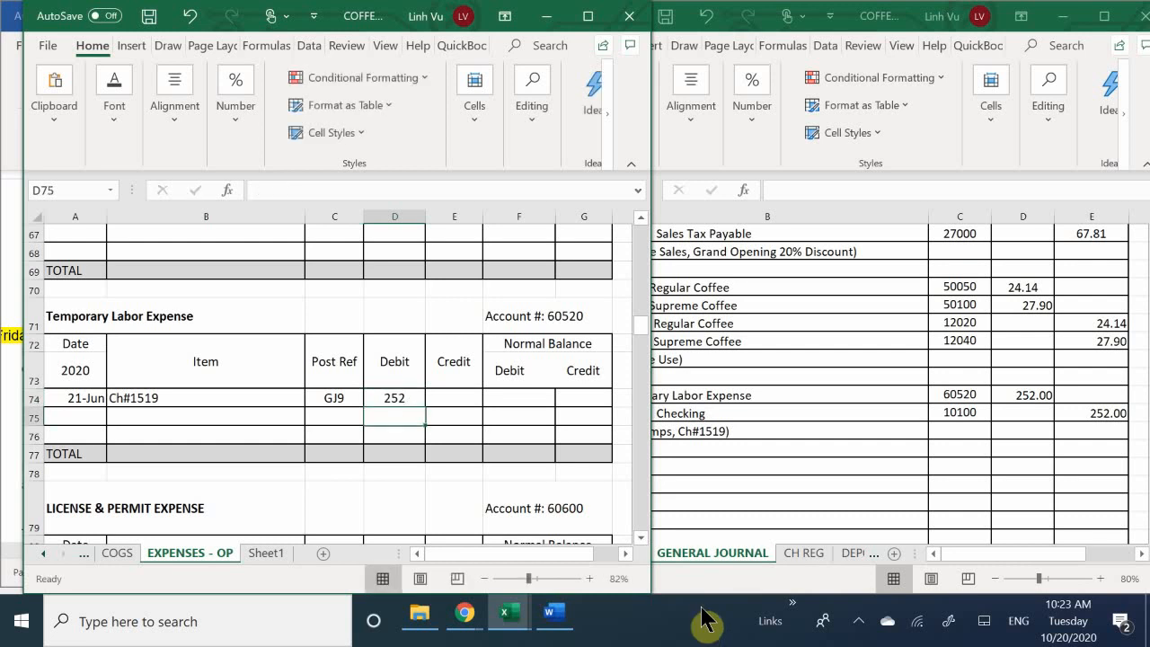
key(Right)
key(Right)
key(Up)
text(=)
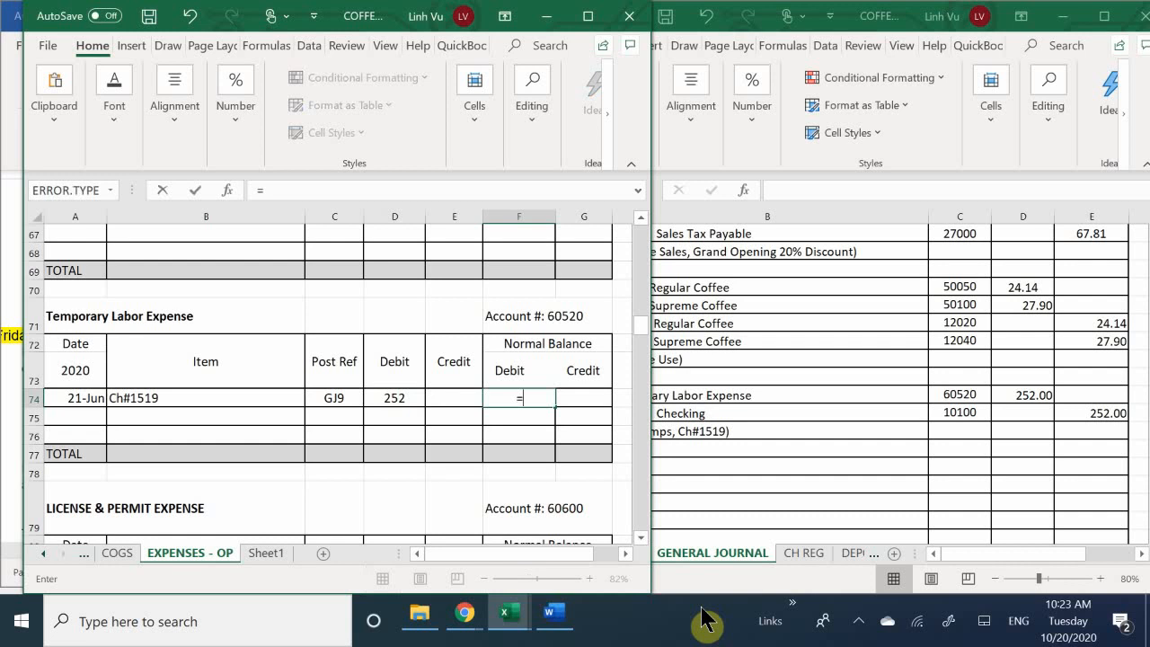
key(Left)
key(Left)
key(Return)
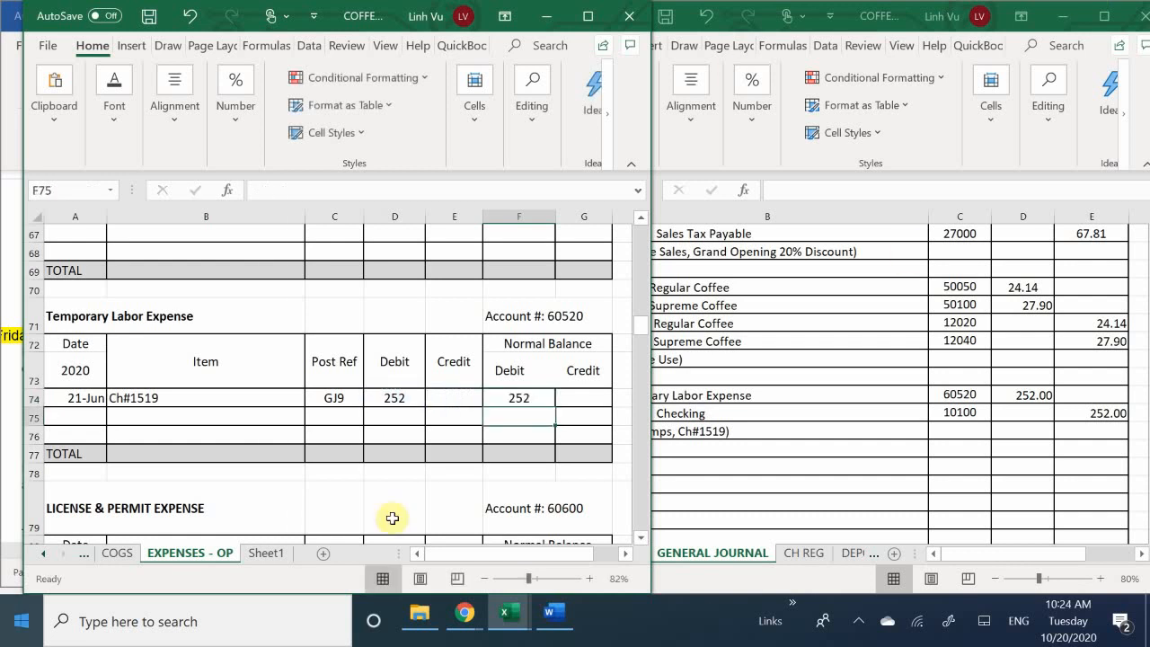
Step: Apply the comma number style to the debit, credit and balance cells D74:G77 of the Temporary Labor Expense account
drag(390, 395, 575, 458)
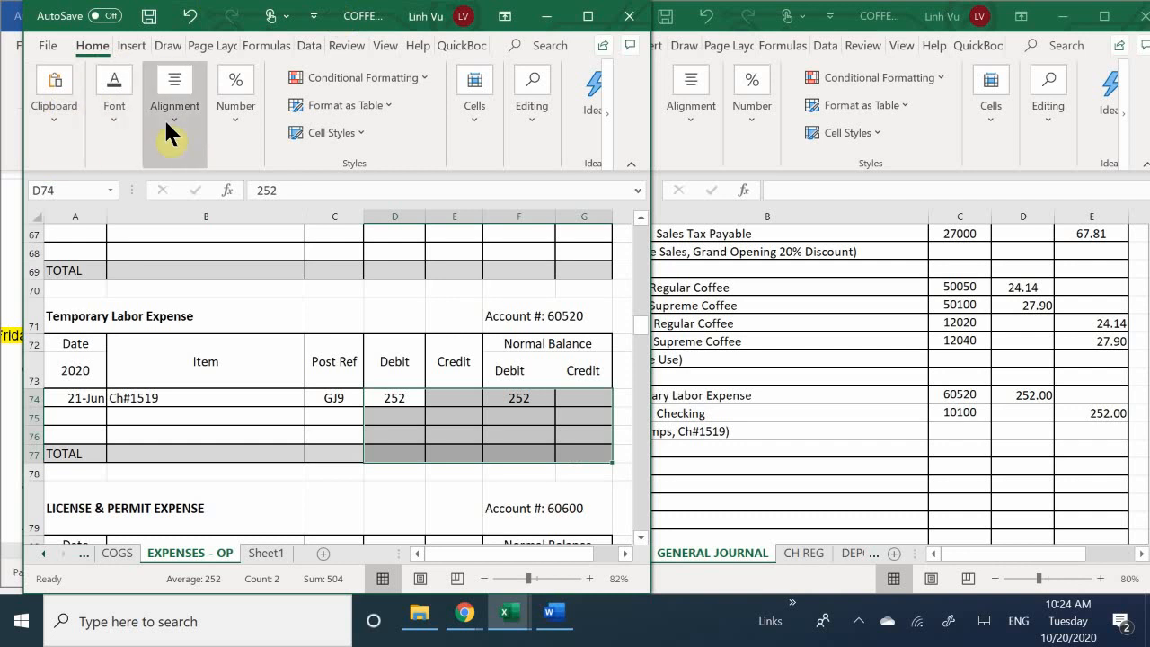
click(230, 131)
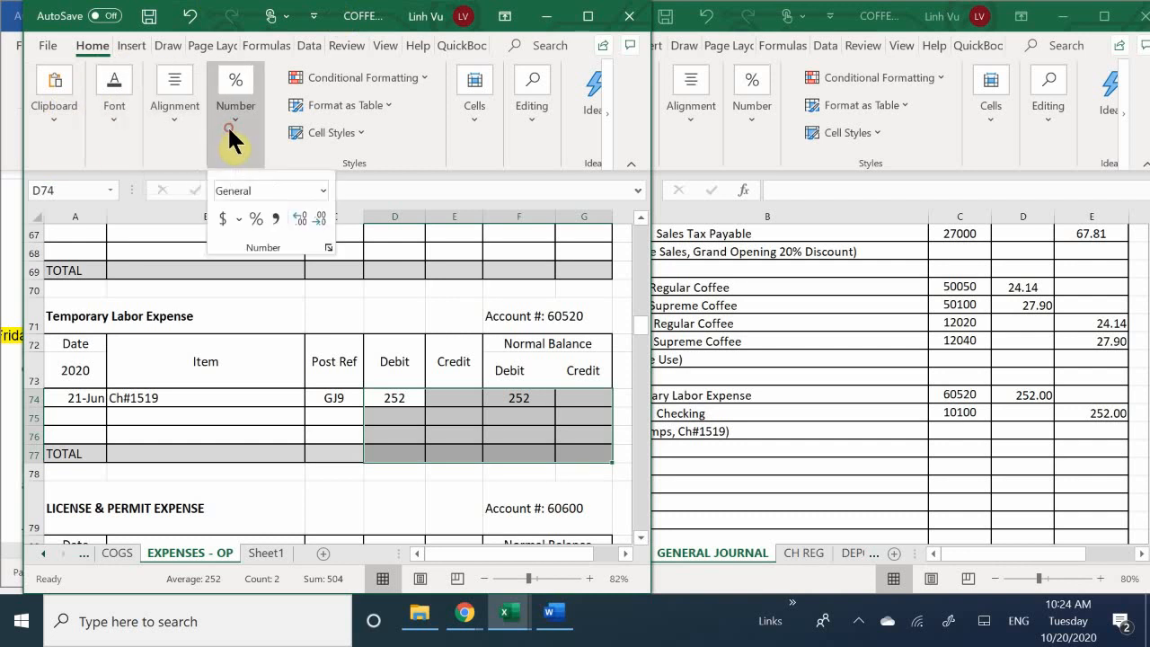
click(275, 217)
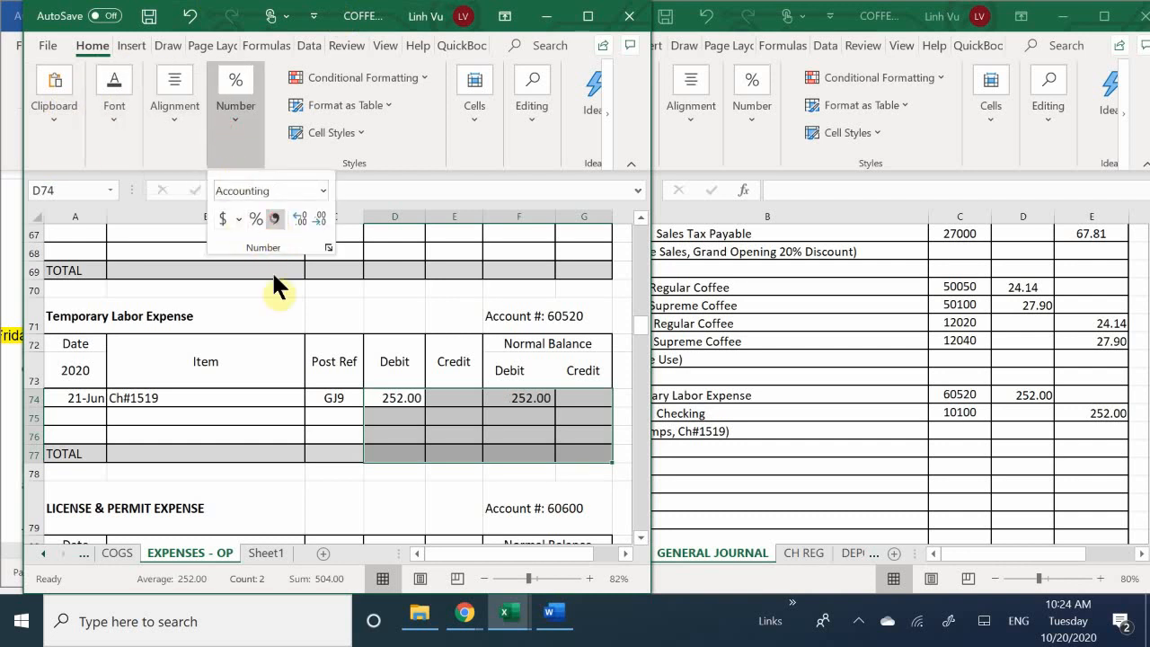
click(459, 429)
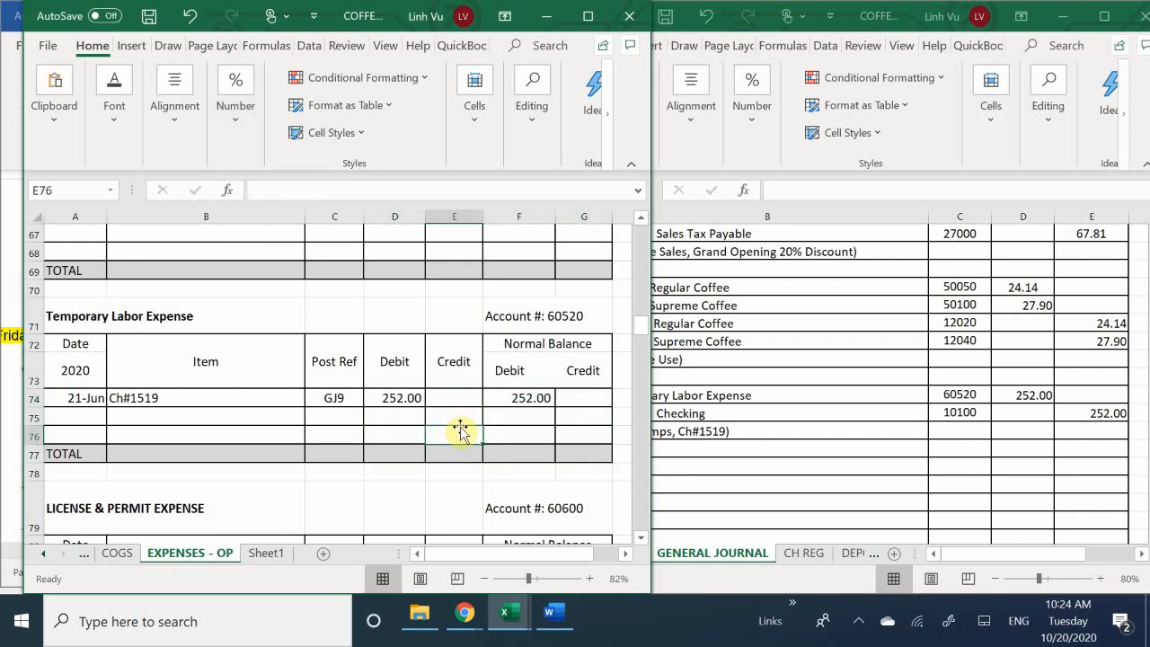
Step: On the ASSETS sheet, enter the date 6/21 in A43, the next empty row of the Checking account
click(110, 554)
click(43, 554)
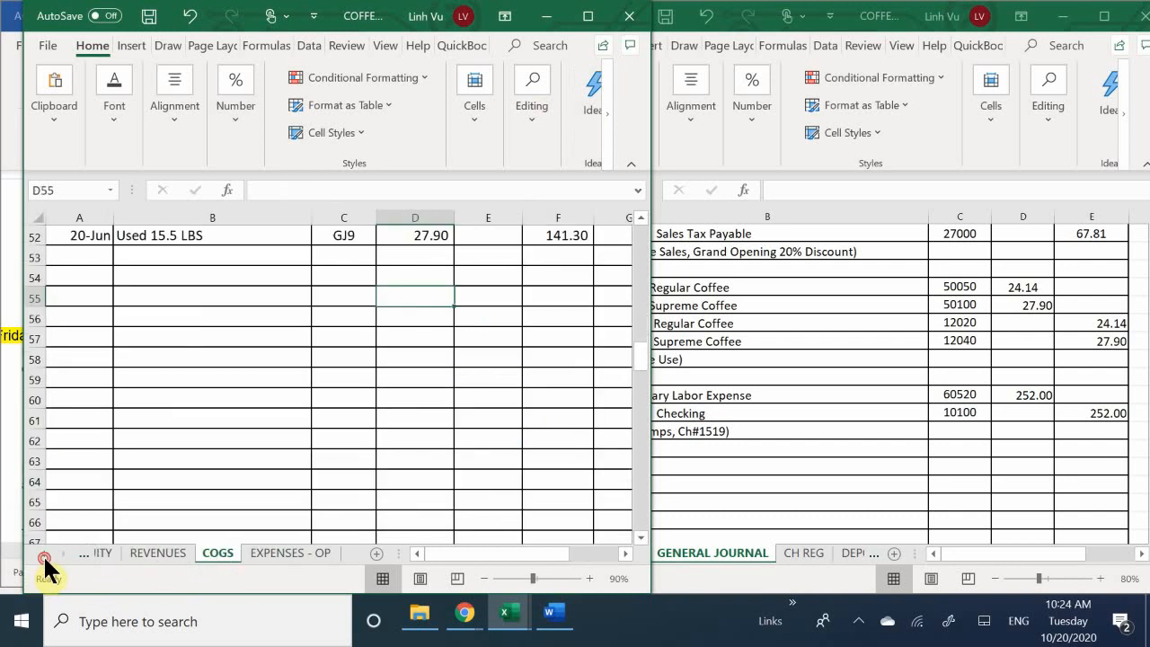
click(39, 558)
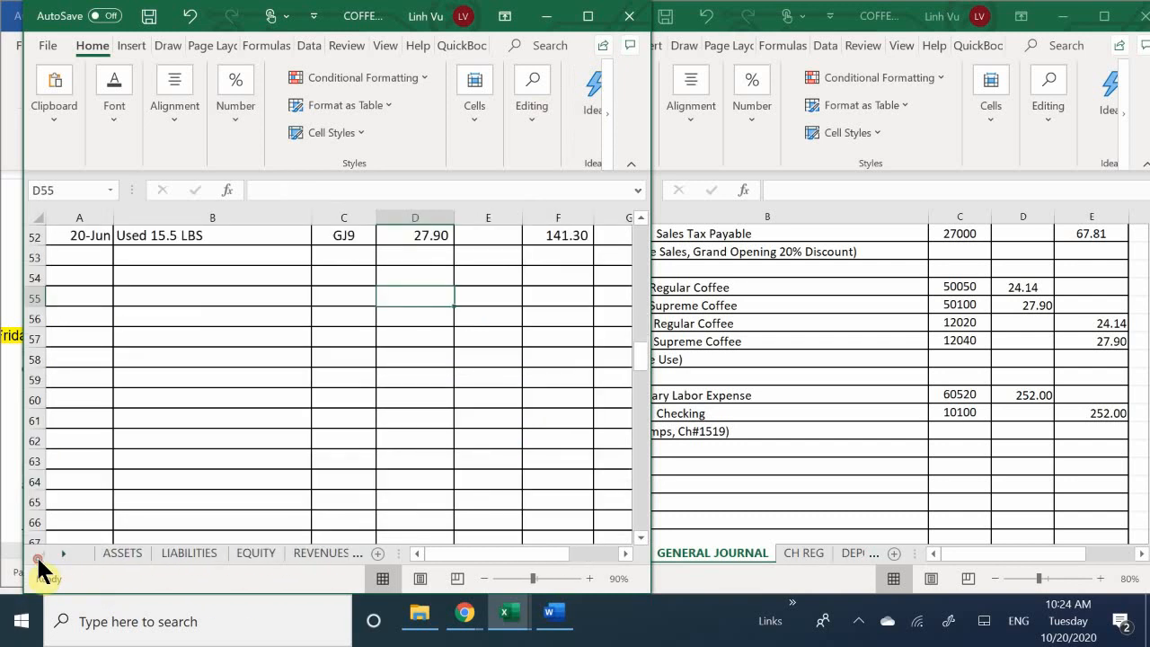
click(119, 554)
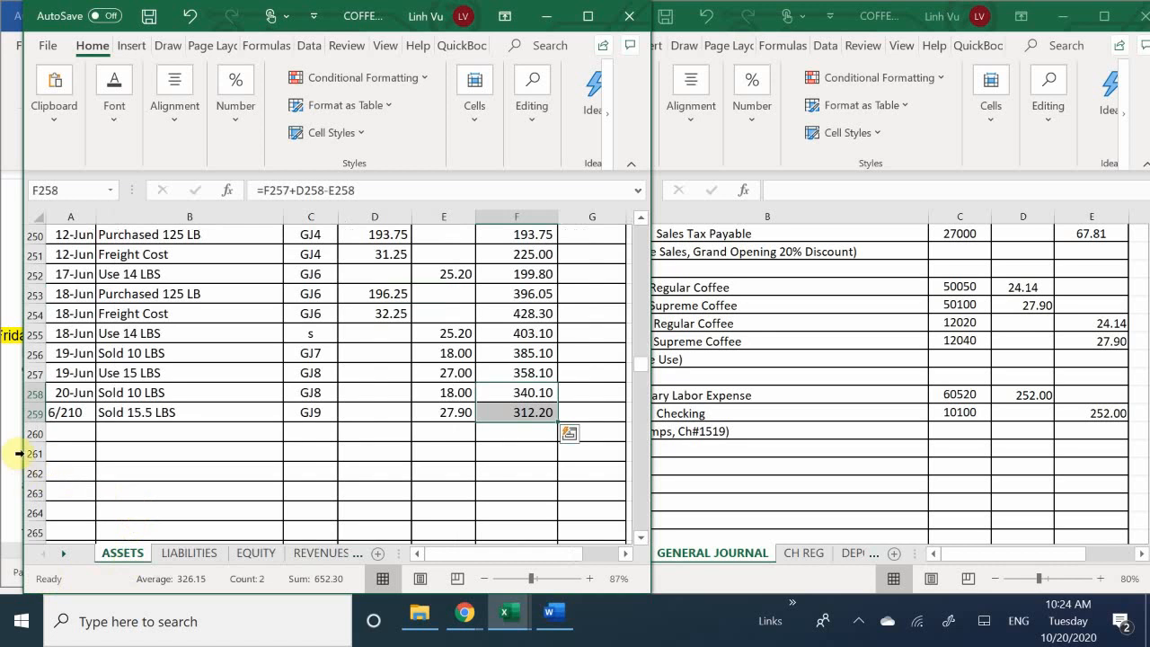
scroll(61, 395, up, 20)
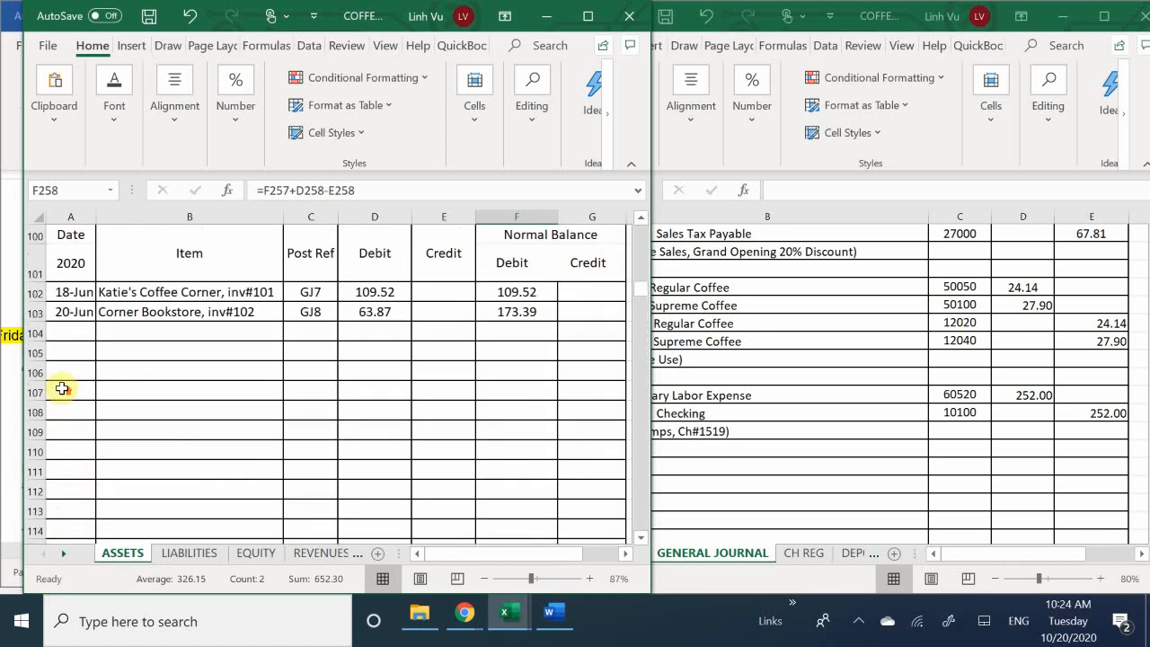
scroll(61, 388, up, 20)
scroll(63, 375, down, 1)
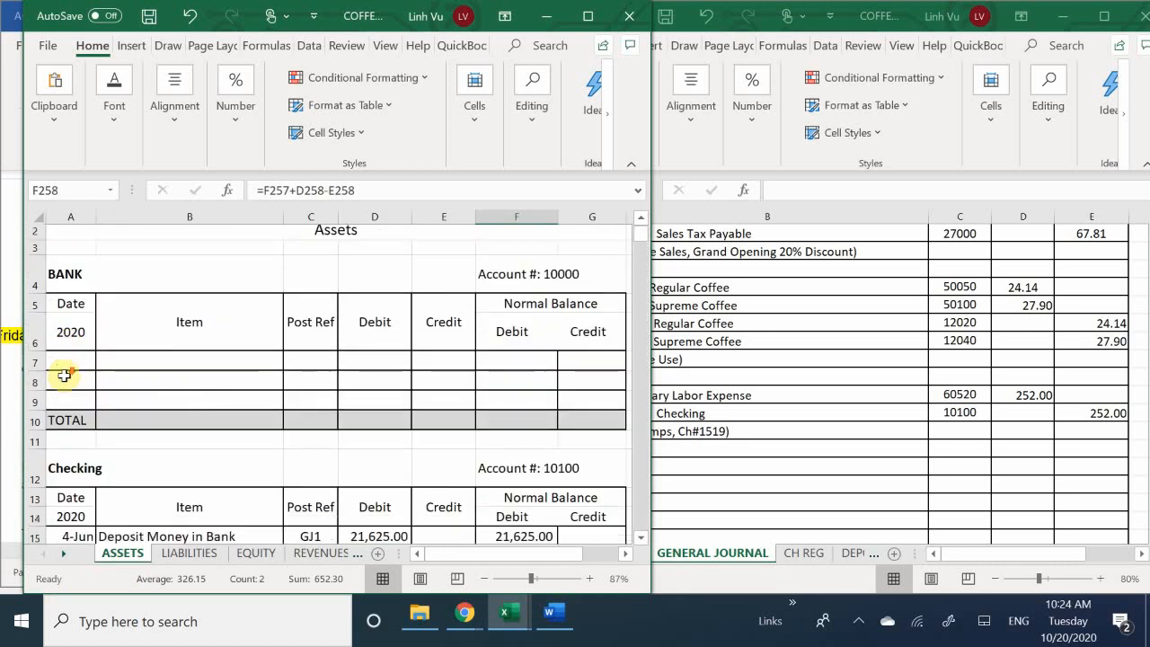
scroll(64, 376, down, 11)
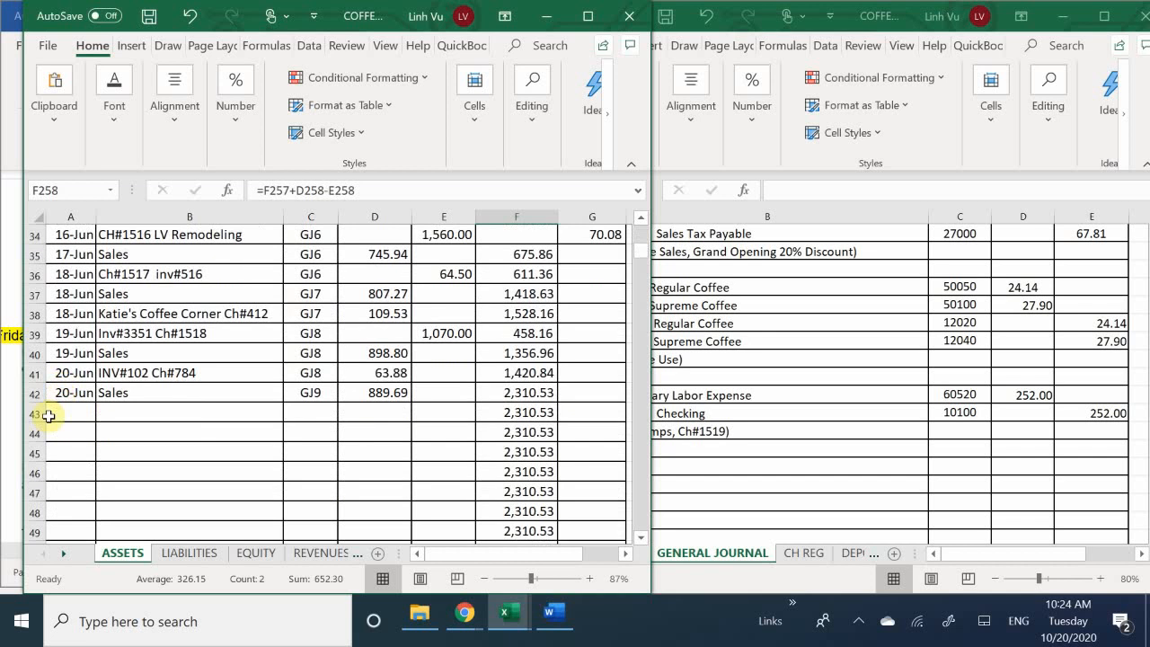
click(60, 412)
text(6/)
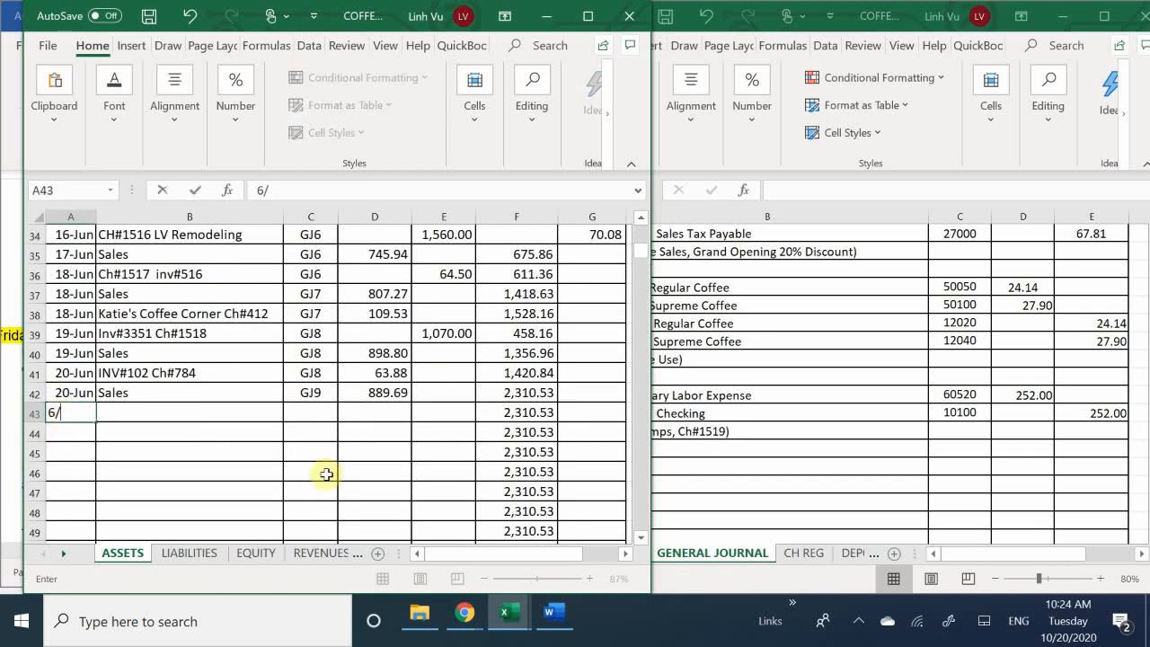
text(21)
key(Return)
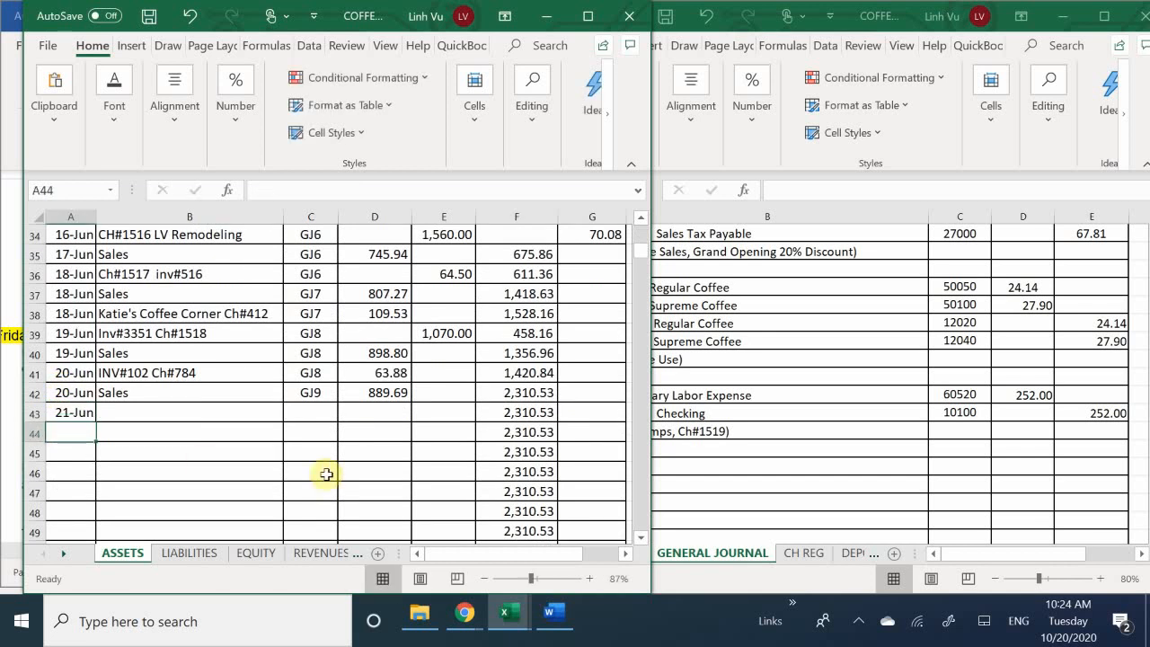
Step: Enter CH#1519 HireTemps as the item in B43 for the 21 June Checking entry
key(Right)
key(Up)
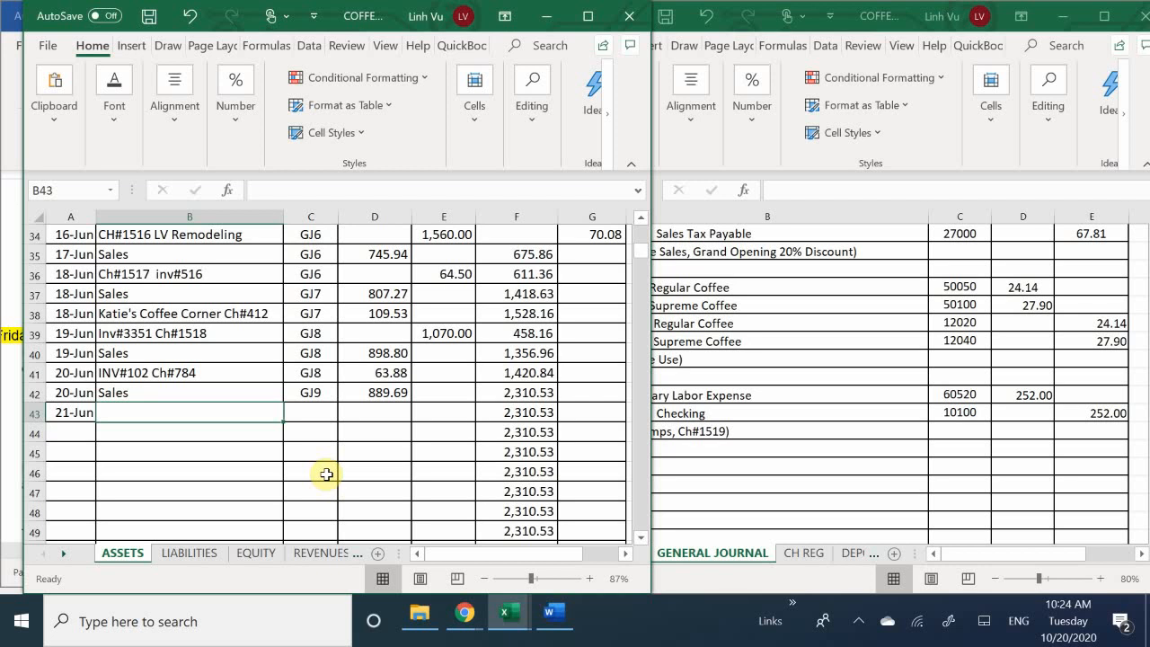
text(C)
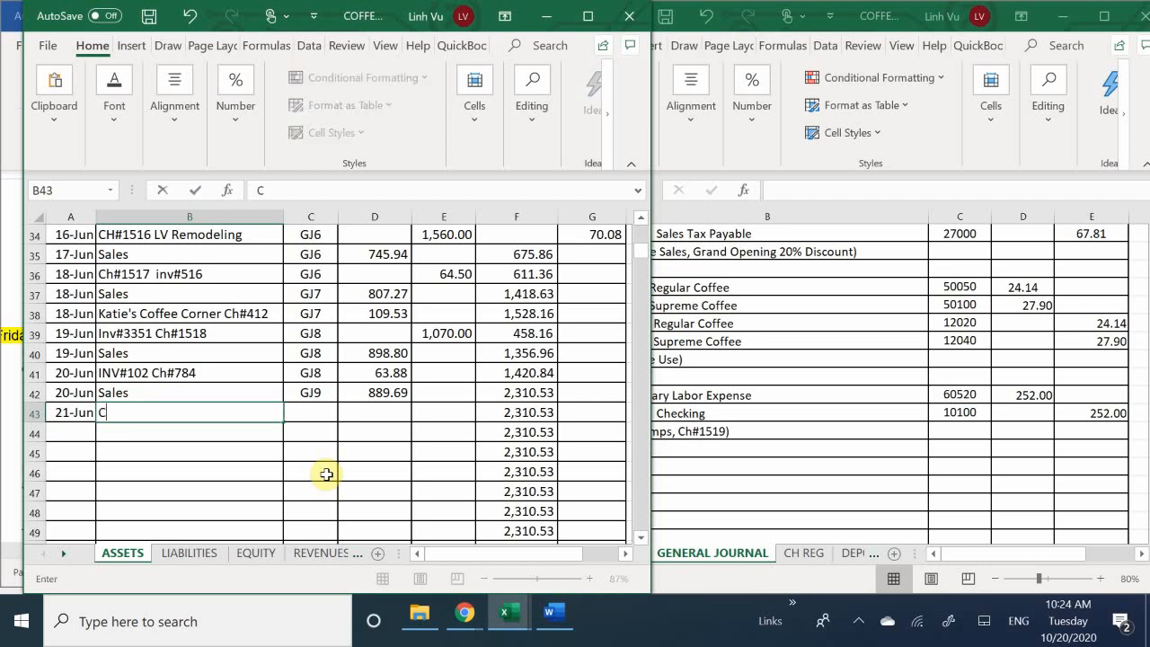
text(H#1519 Hite)
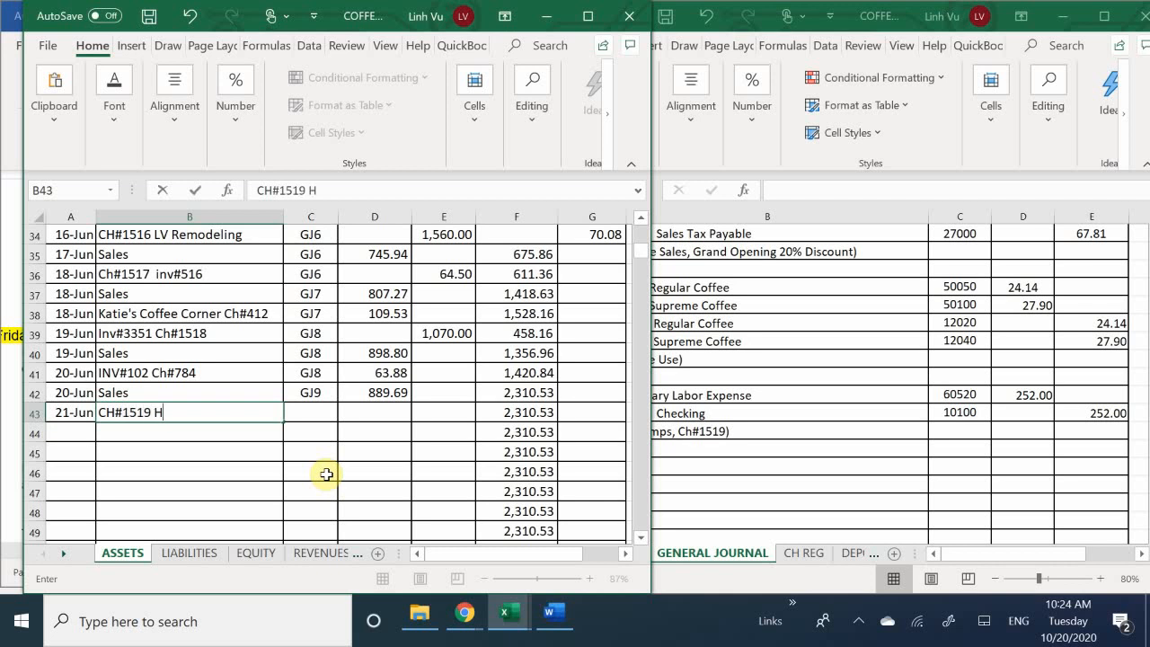
key(BackSpace)
key(BackSpace)
text(reTemps)
key(Tab)
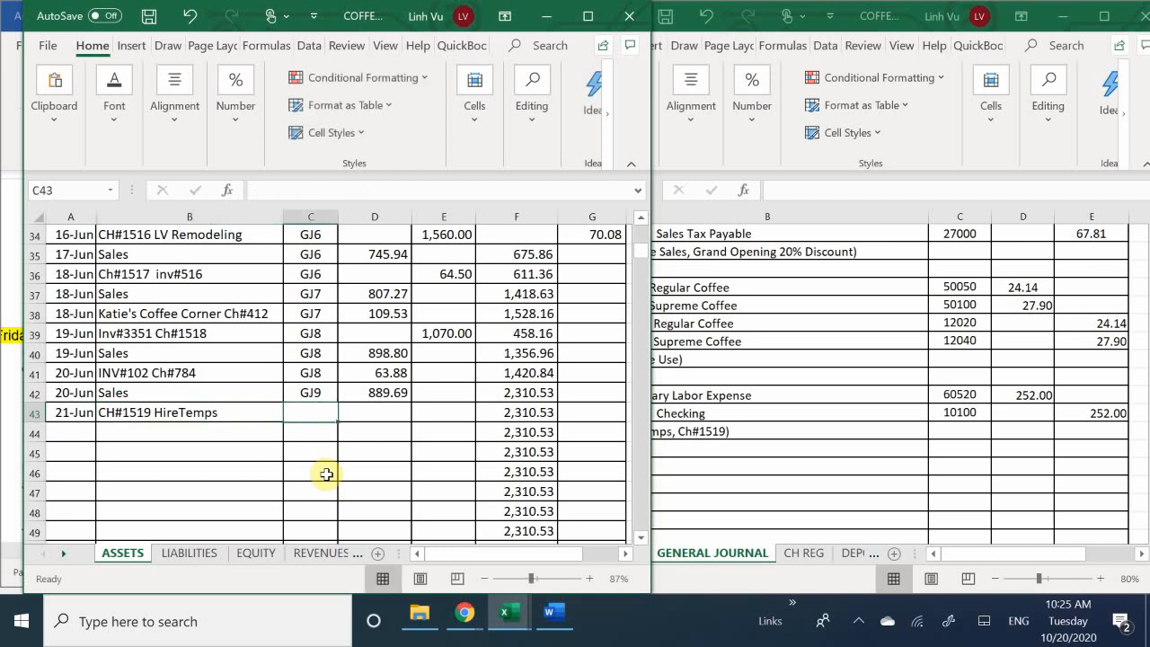
Step: Fill in GJ9 as the post reference and a credit of 252 in E43 for the HireTemps check
text(GJ)
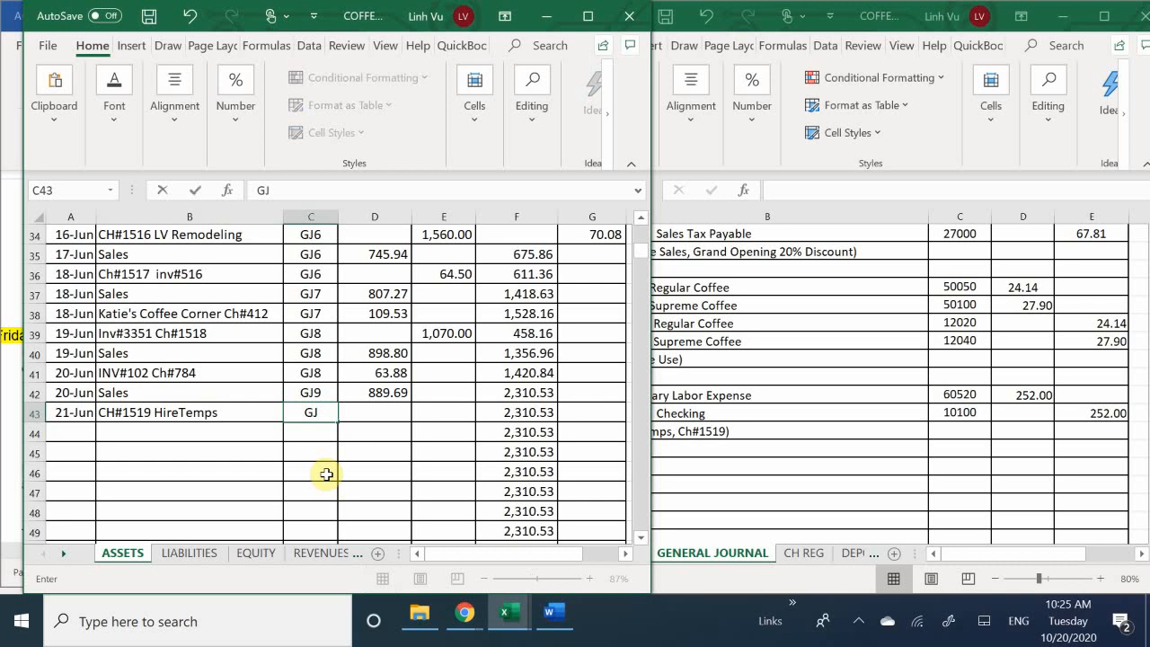
text(9)
key(Tab)
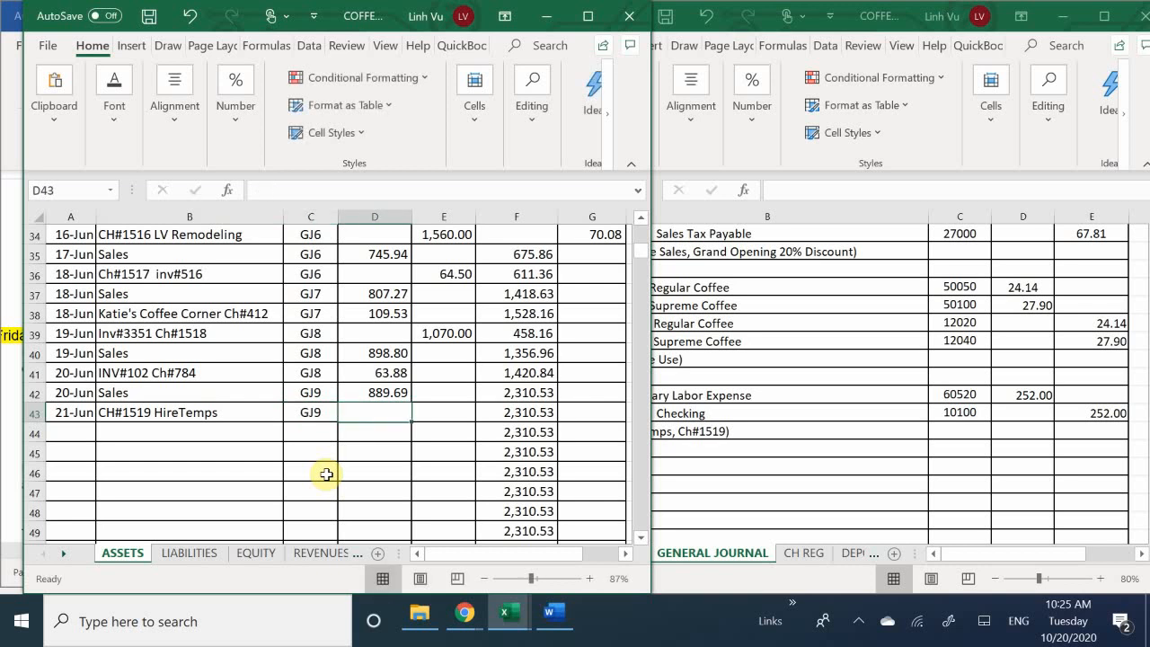
key(Tab)
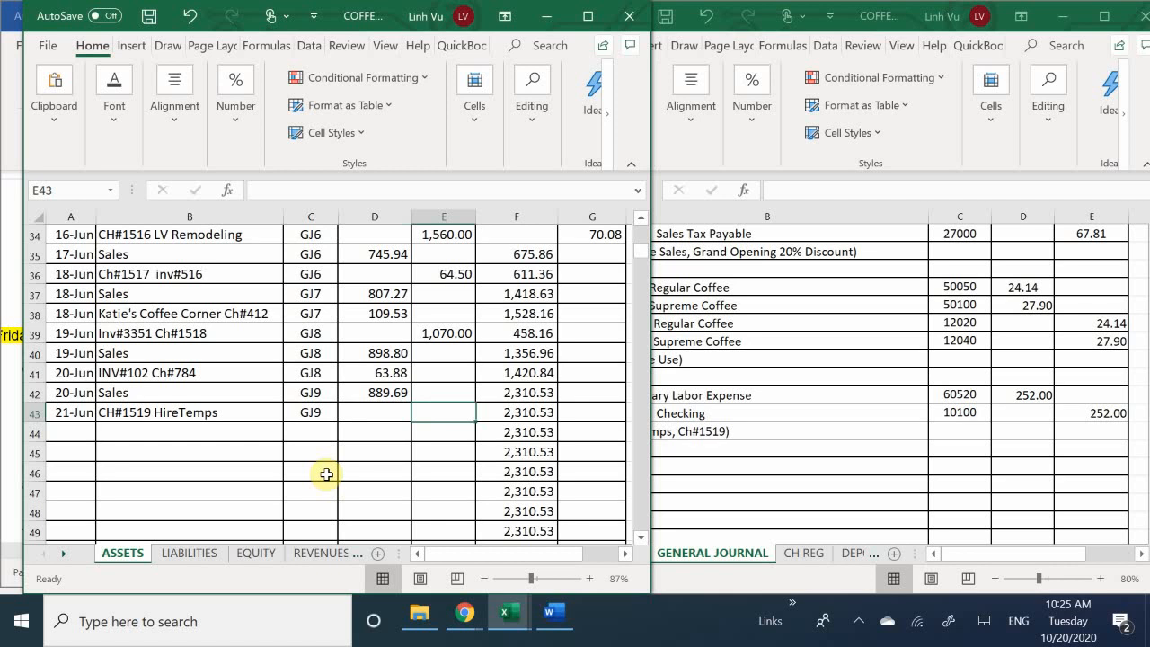
text(252)
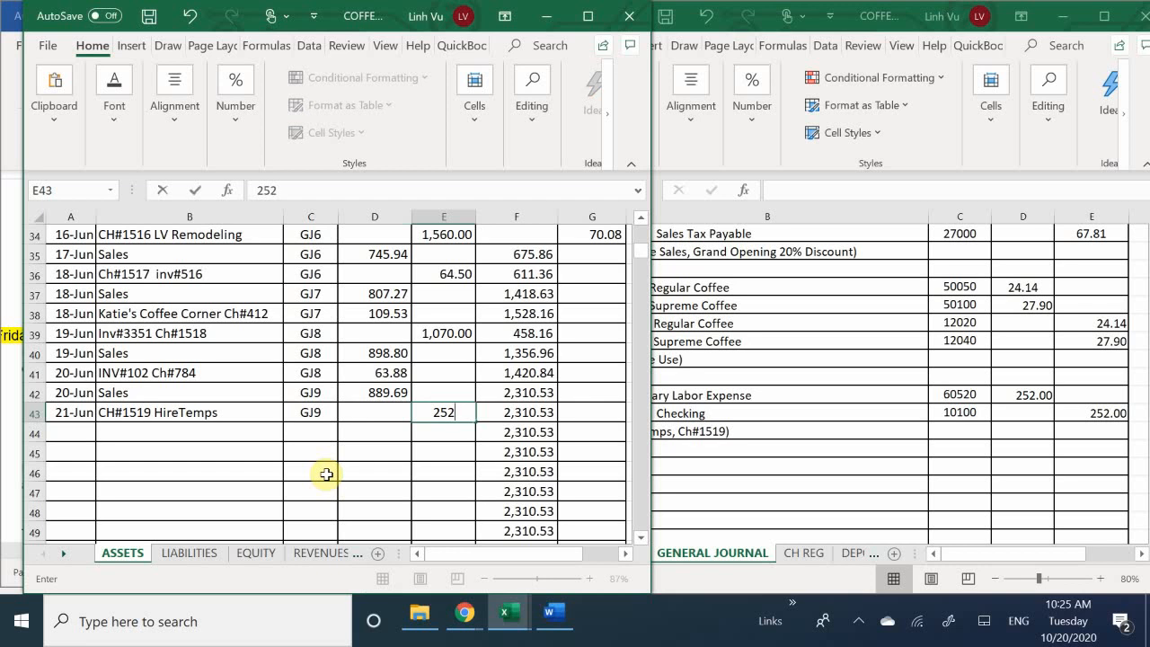
key(Return)
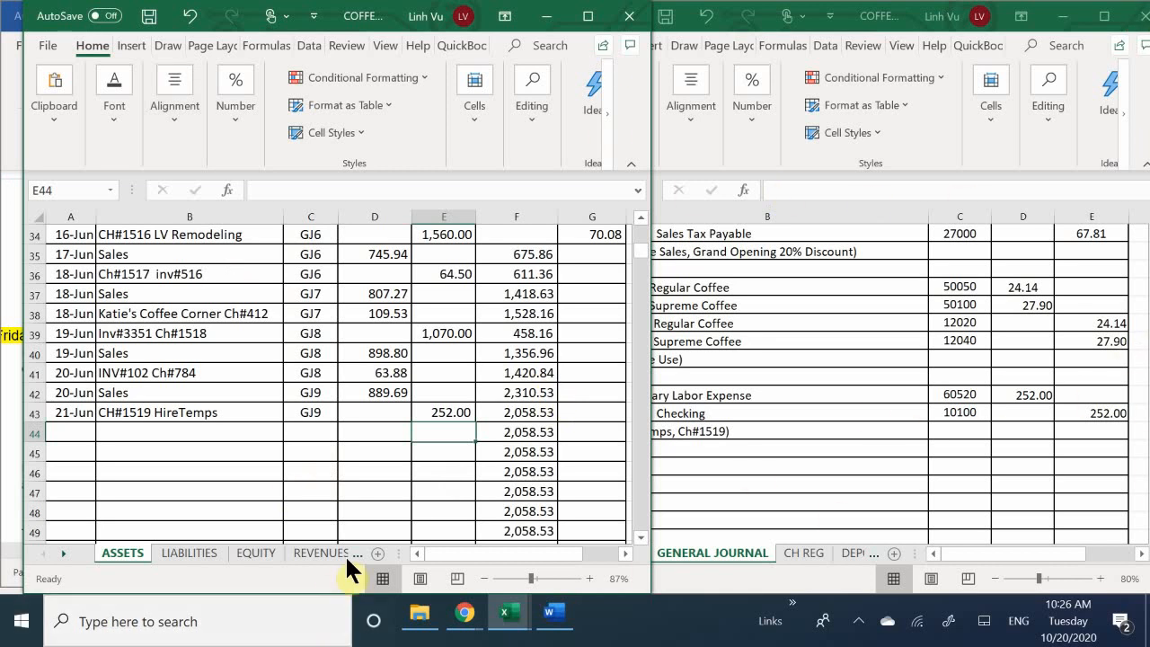
Step: Switch to the subsidiary ledger workbook and enter the date 6/21 in A99 of the Hire Temps account on the VENDORS sheet
click(523, 616)
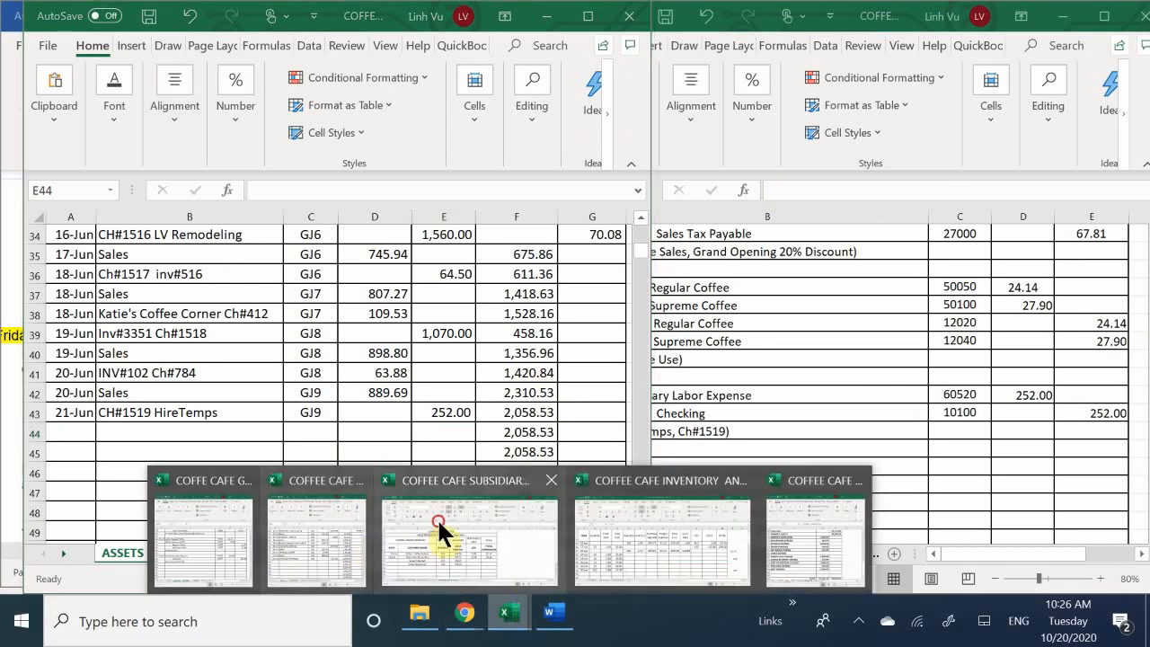
click(437, 521)
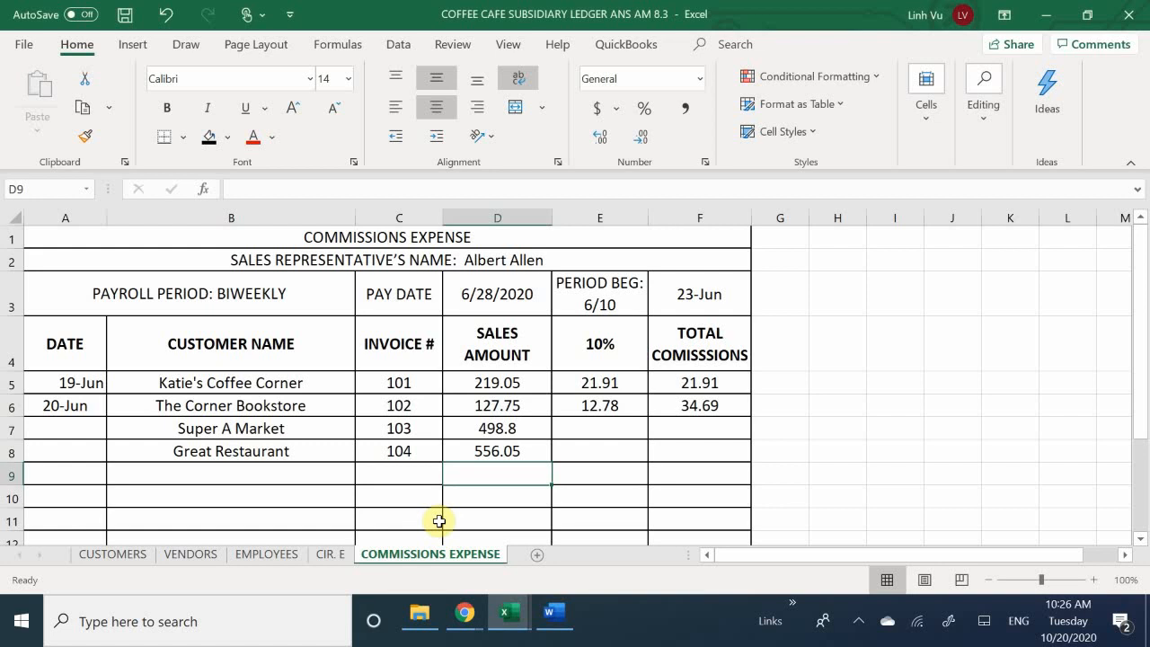
click(180, 555)
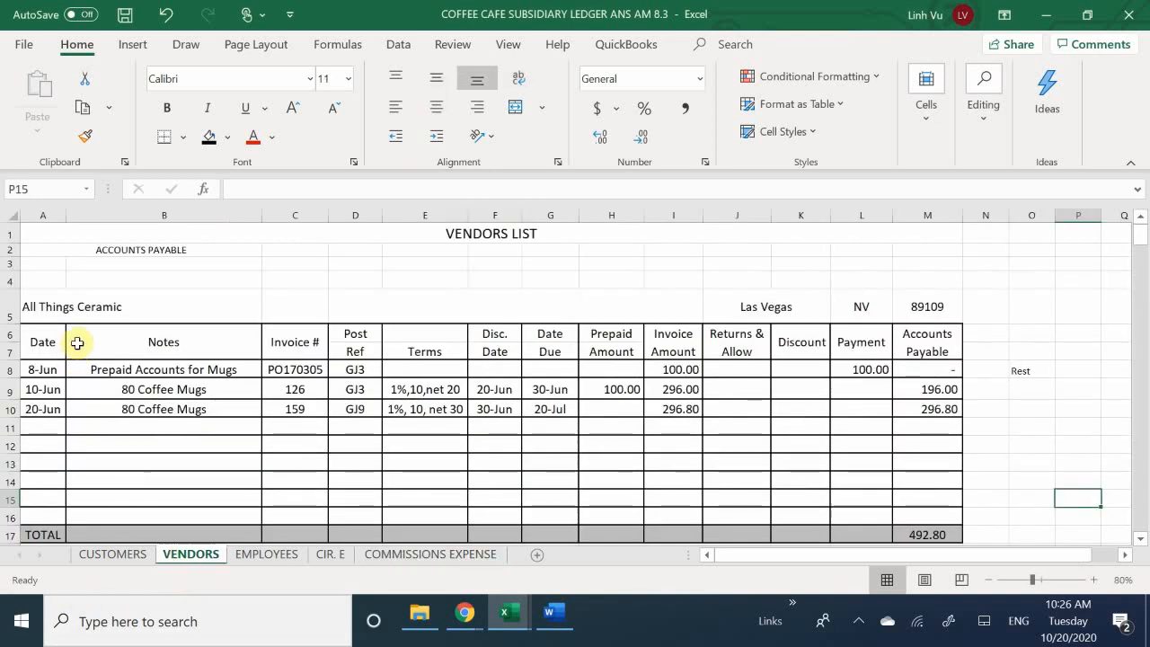
scroll(77, 342, down, 16)
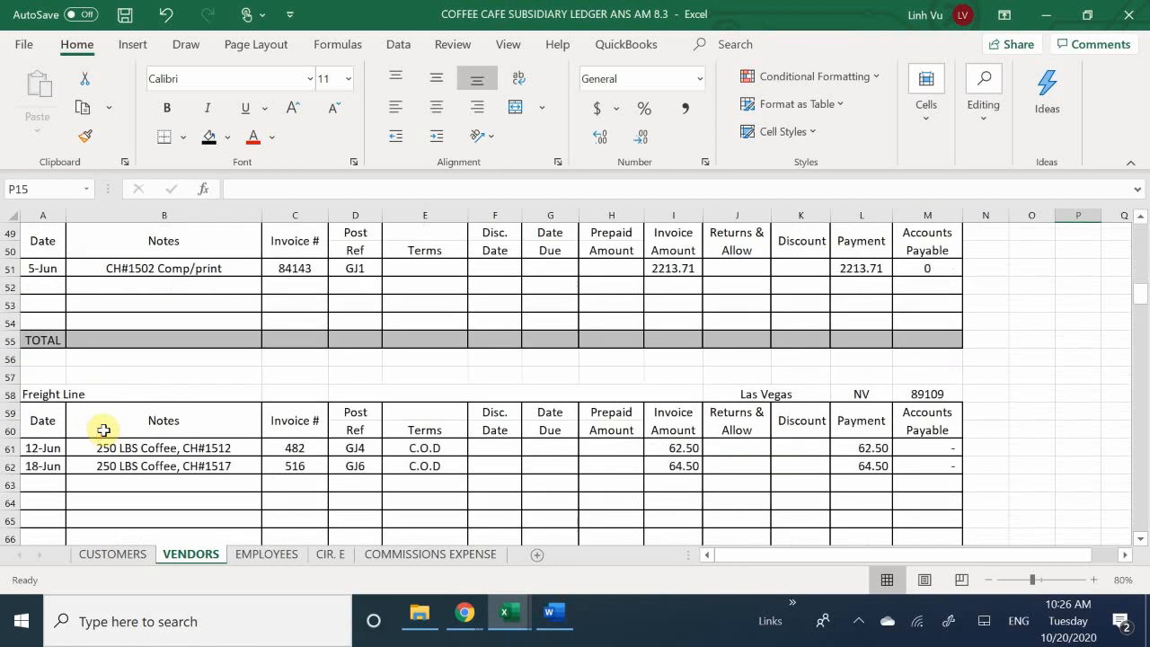
scroll(103, 430, down, 7)
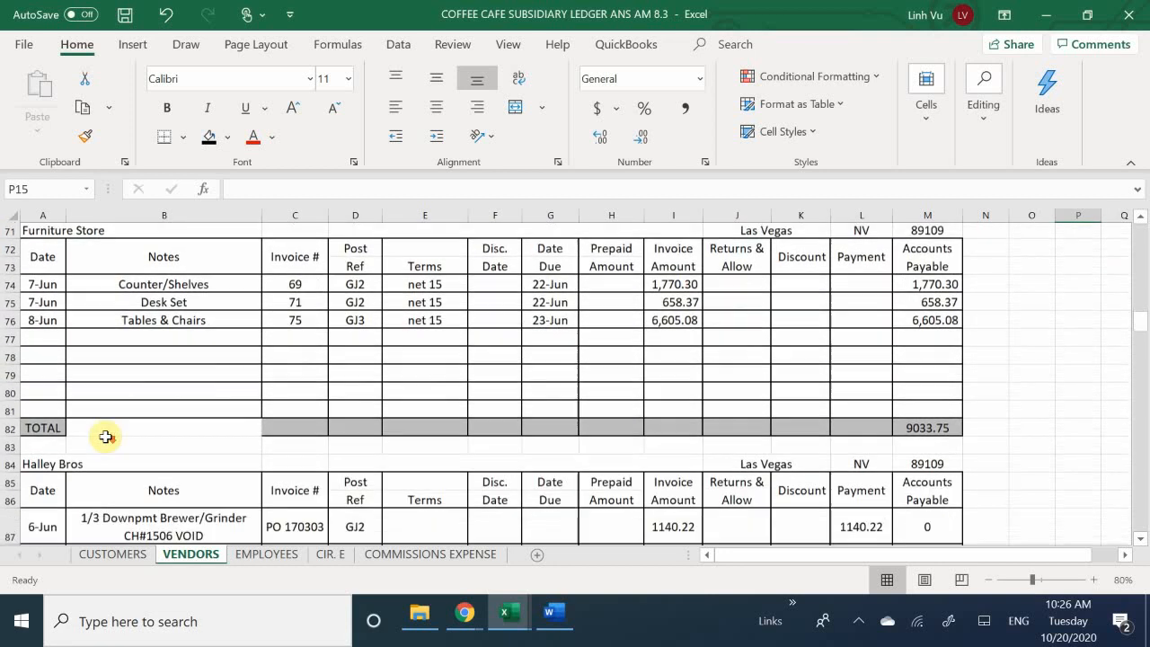
scroll(105, 436, down, 1)
scroll(105, 437, down, 5)
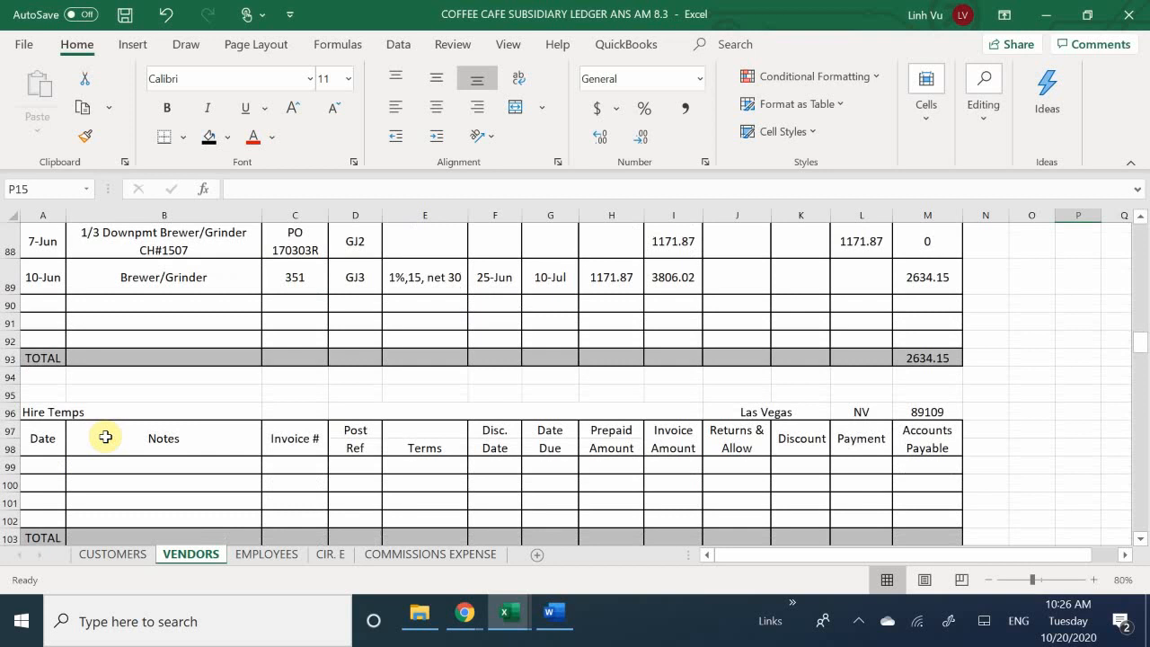
click(42, 465)
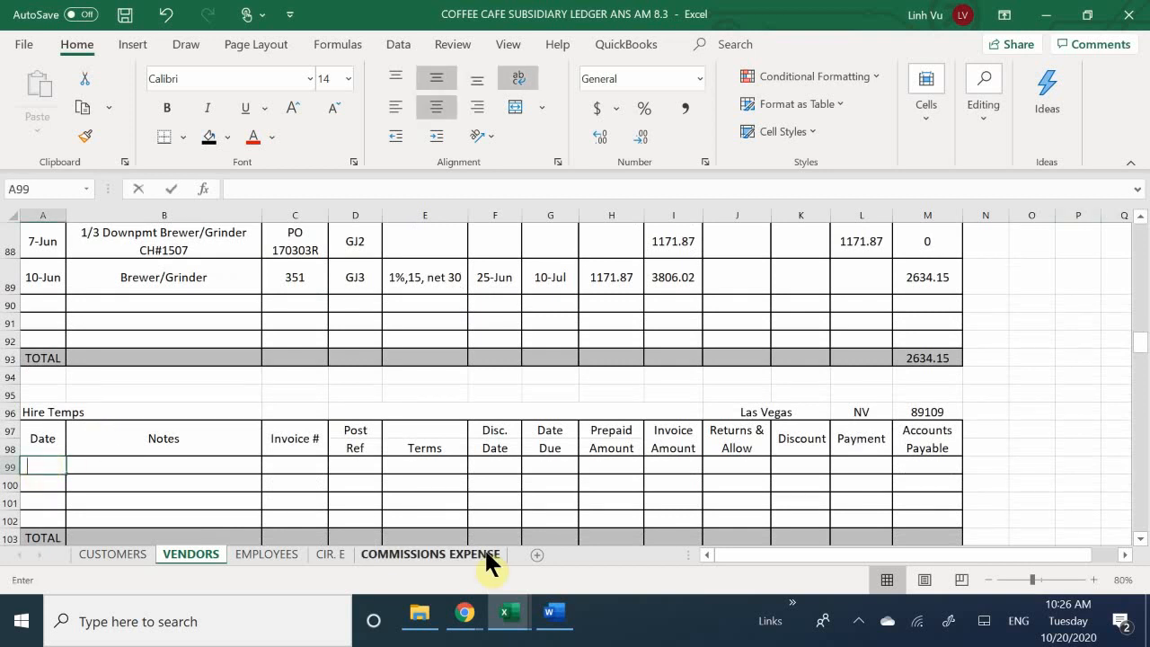
text(6/21)
key(Return)
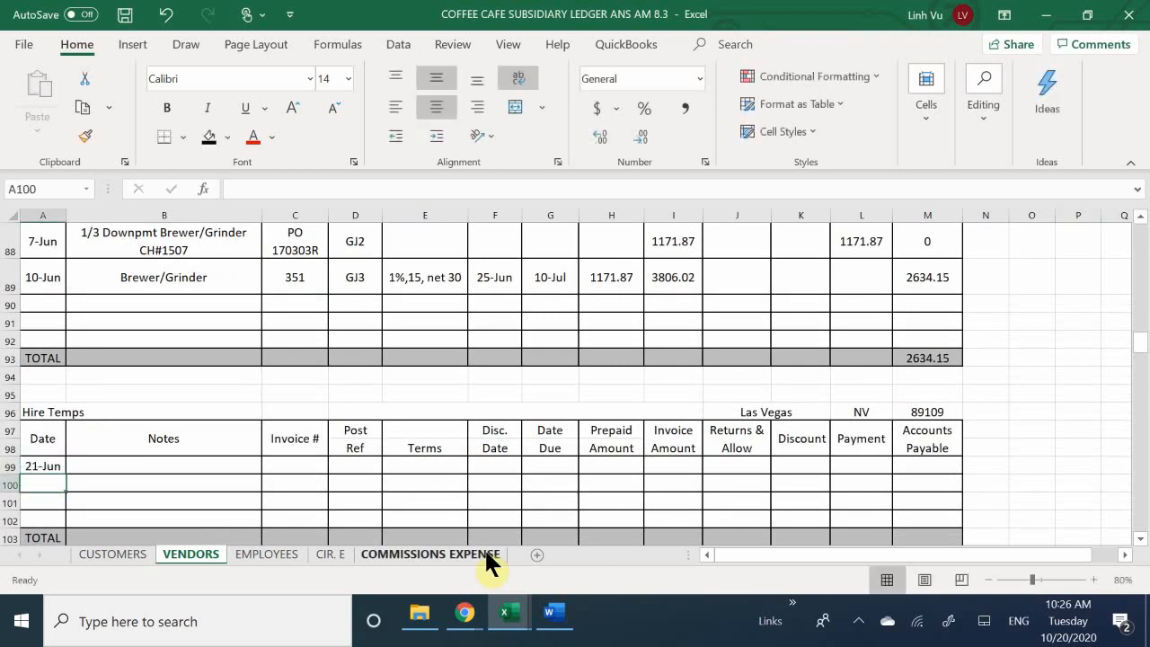
Step: Begin the Hire Temps note in B99 with the text "1 Person, 3 Days, 8 Hours"
key(Right)
key(Up)
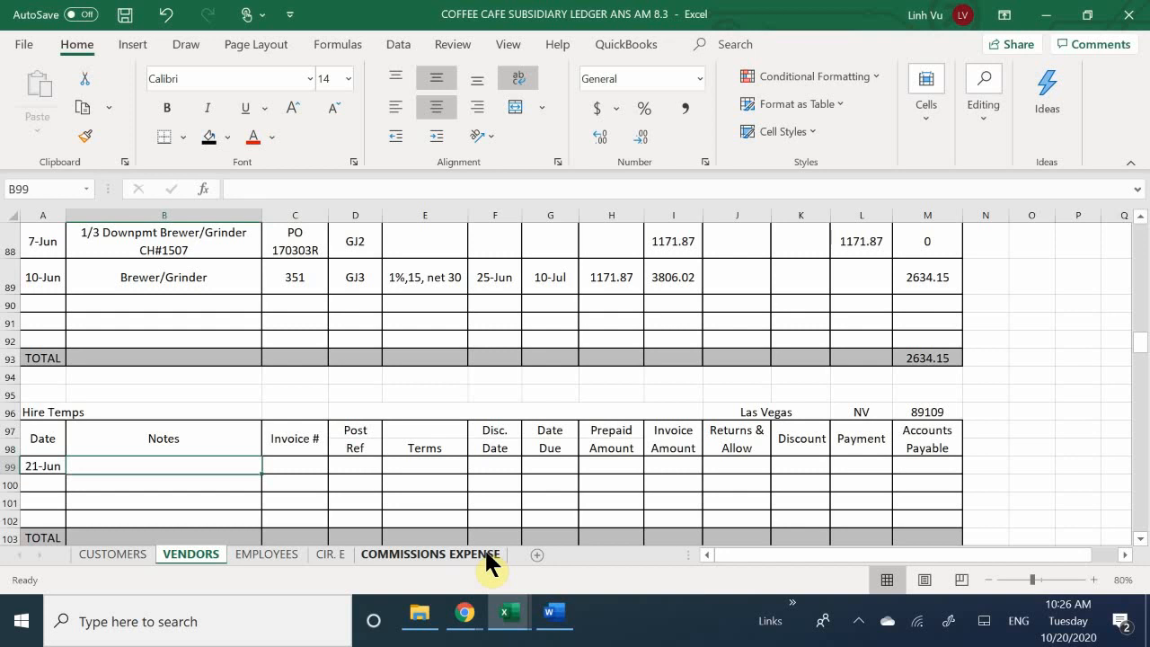
text(1)
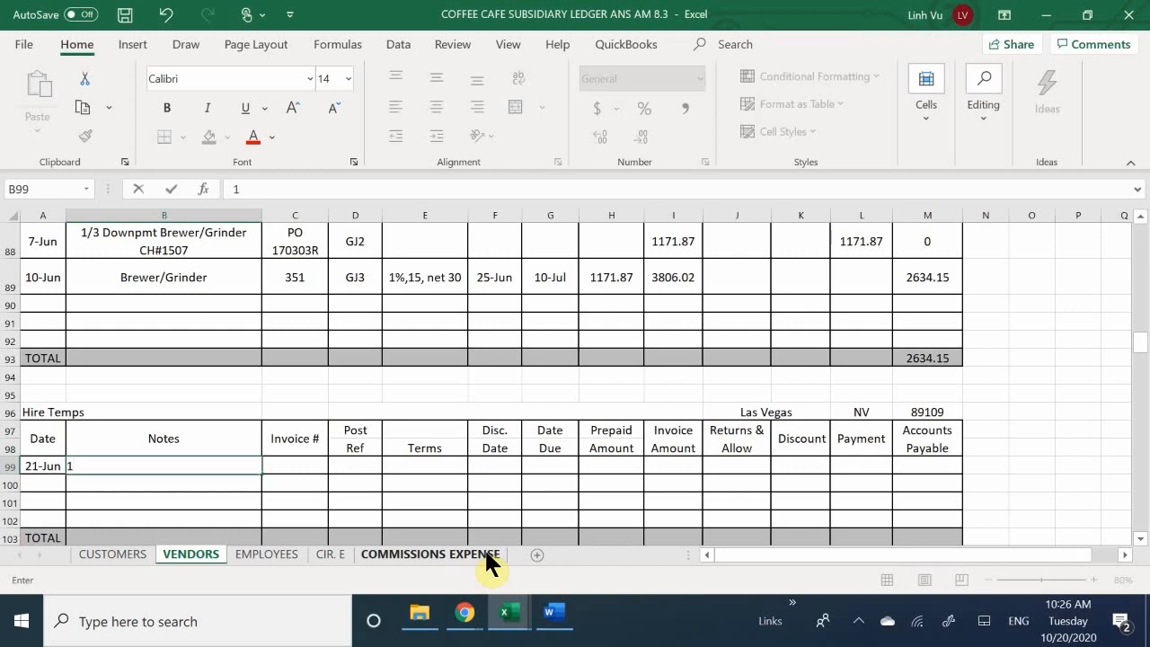
text( Person, 3 Dat)
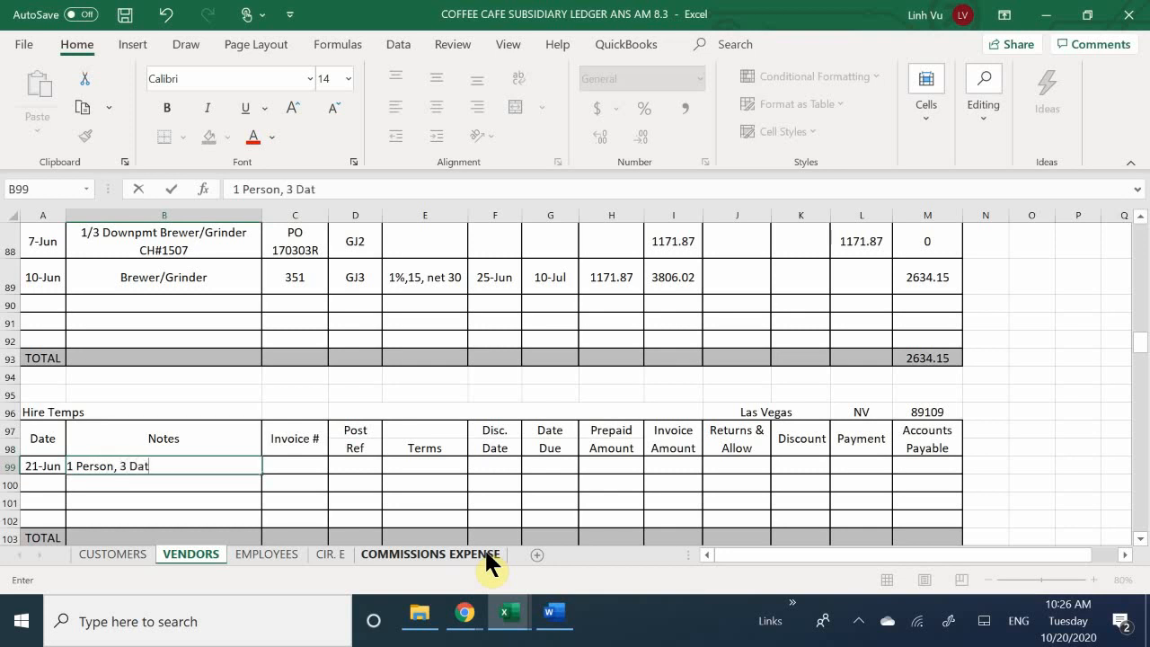
key(BackSpace)
text(ys.)
key(BackSpace)
text(n)
key(BackSpace)
text(m)
key(BackSpace)
text(m)
key(BackSpace)
text(, 8 G)
key(BackSpace)
text(Hours)
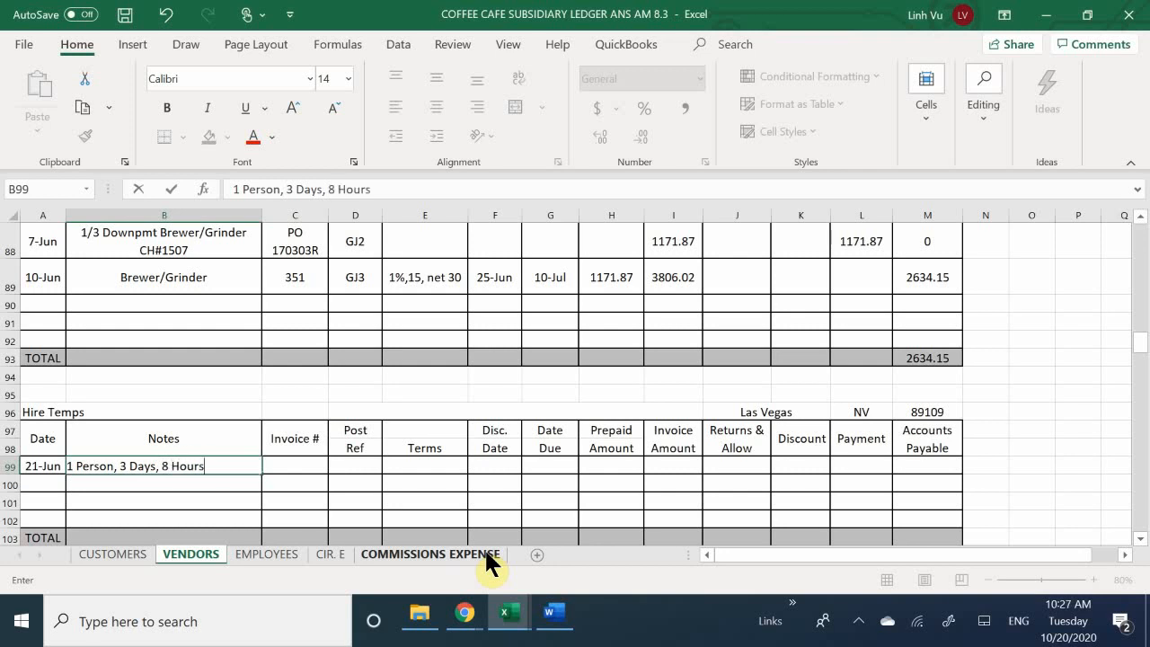
Step: Complete the note in B99 by adding the hourly rate and check number ", 10.50/Hr Ch#1519"
text(. )
text(, V)
key(BackSpace)
text(C)
key(BackSpace)
text(10.50)
text(/h)
key(BackSpace)
text(Hr Ch#)
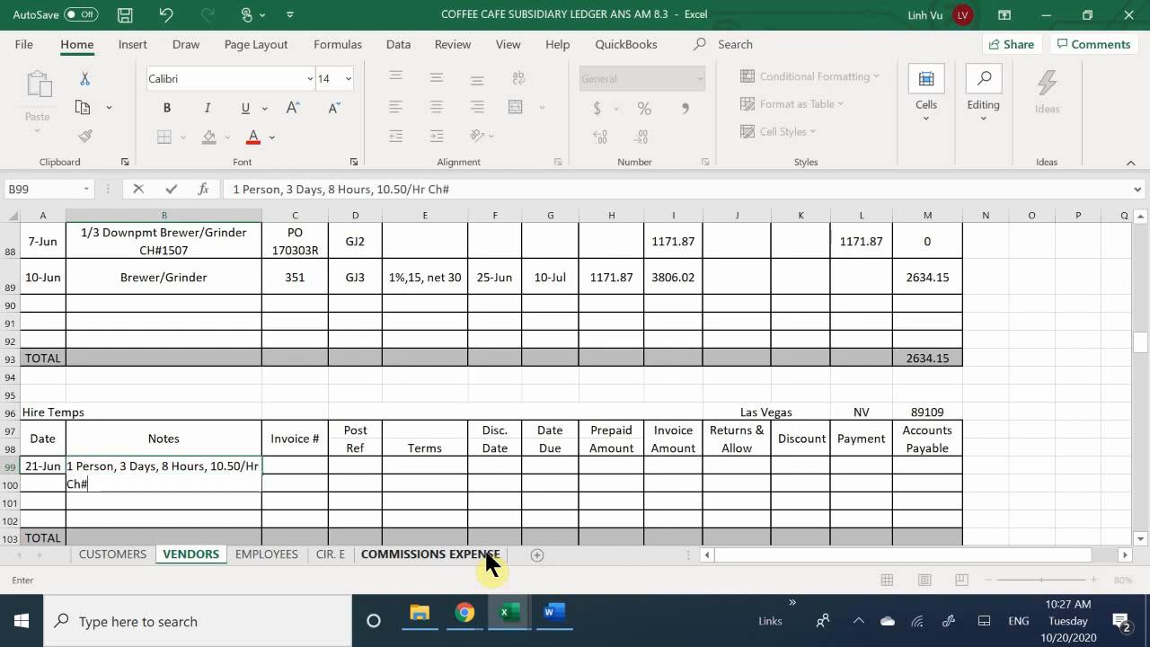
text(1519)
key(Return)
key(Right)
key(Up)
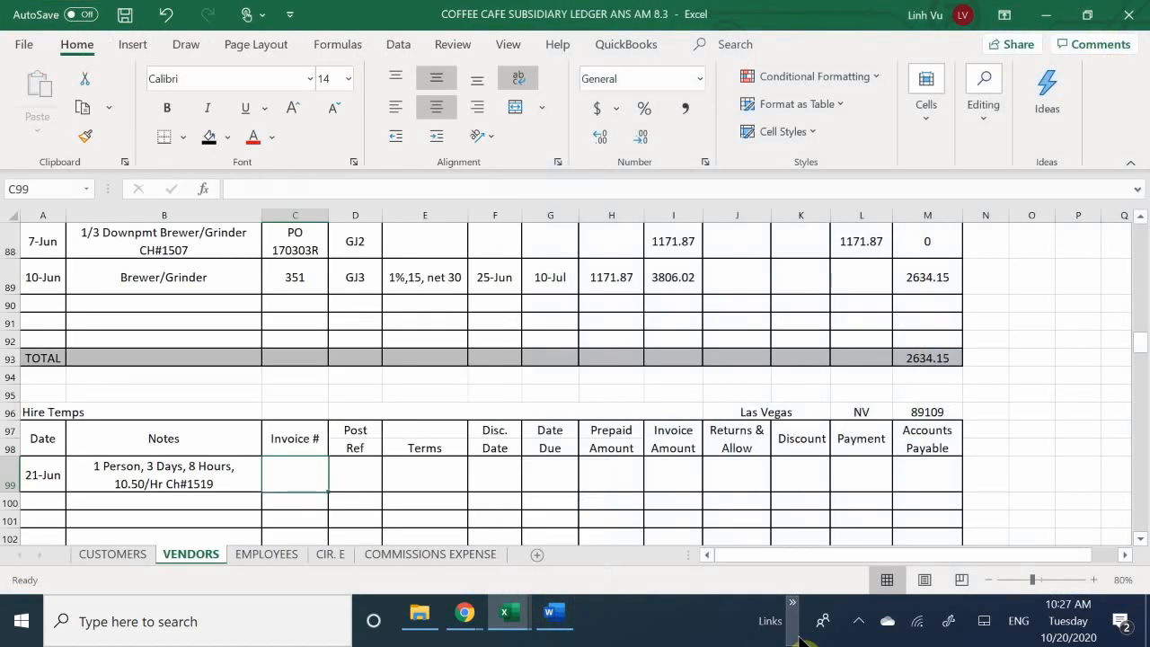
Step: Enter GJ9 as the post reference in D99 for the 21 June Hire Temps entry
key(Tab)
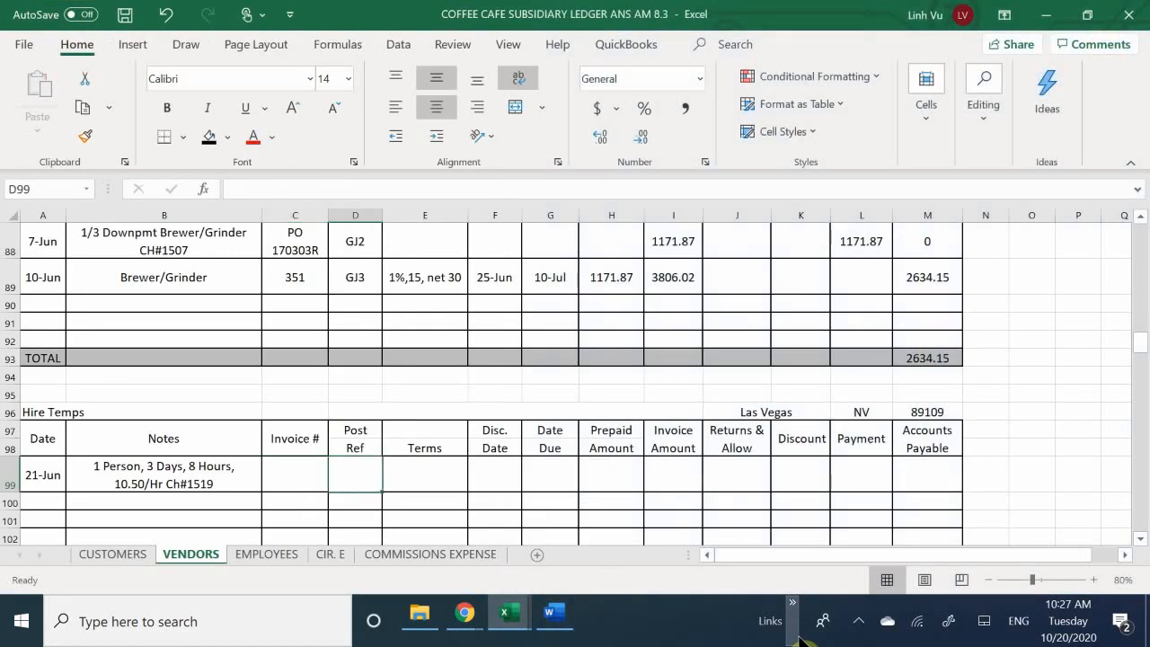
text(GJ)
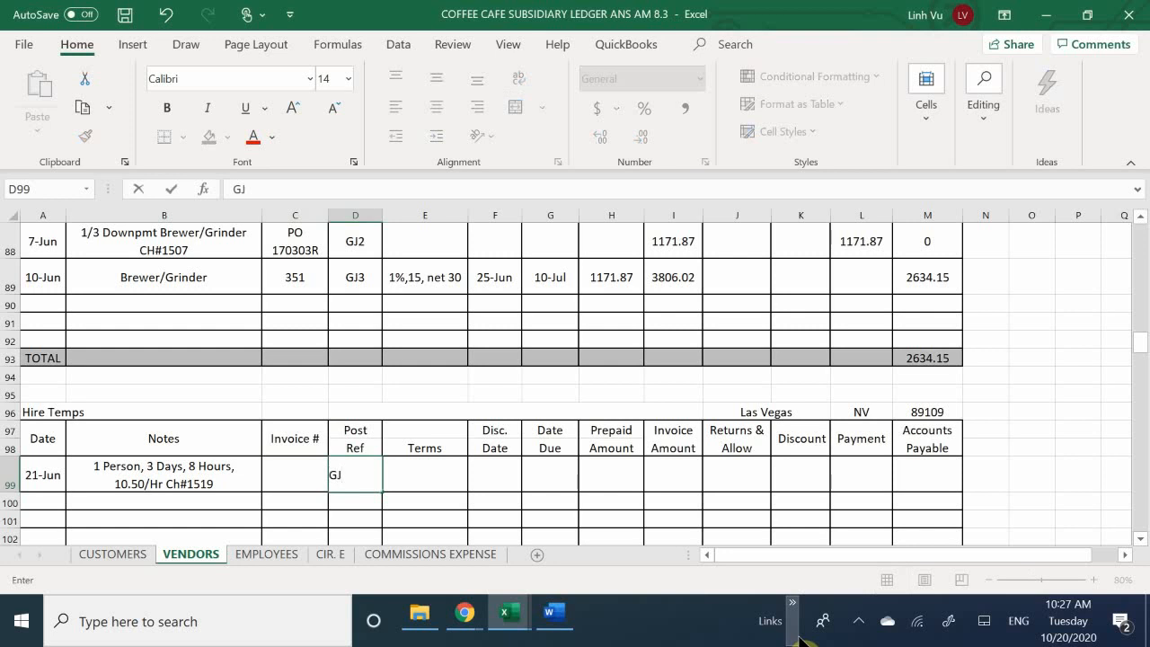
text(9)
key(Tab)
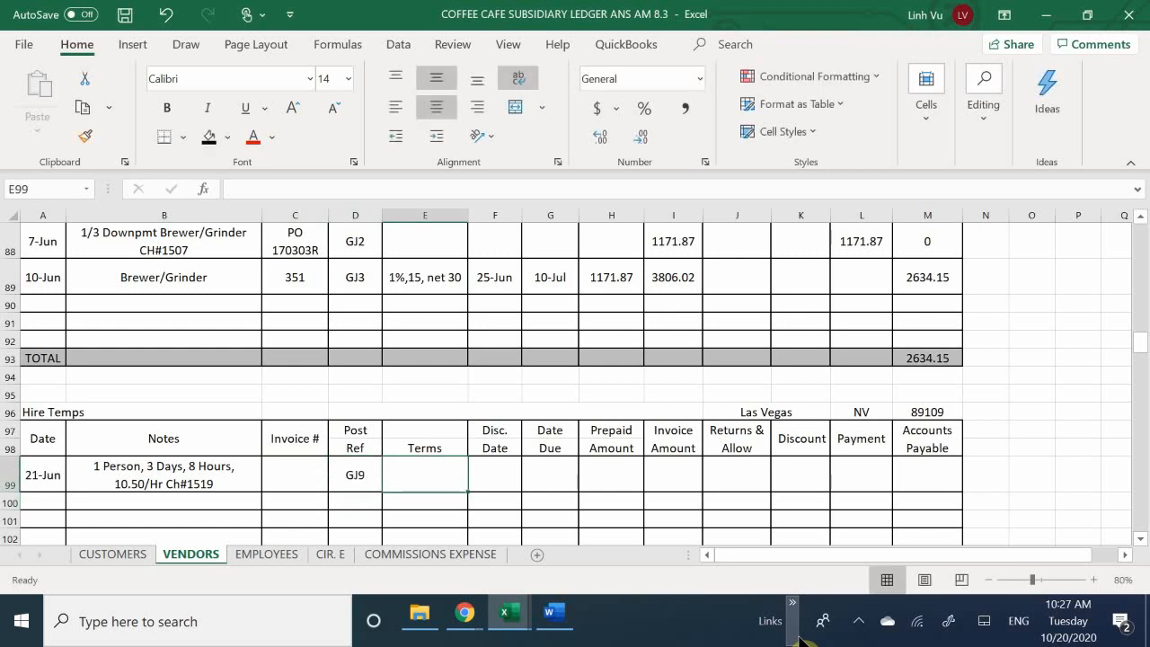
Step: Enter 252.00 as the invoice amount in I99 of the Hire Temps account
key(Tab)
key(Tab)
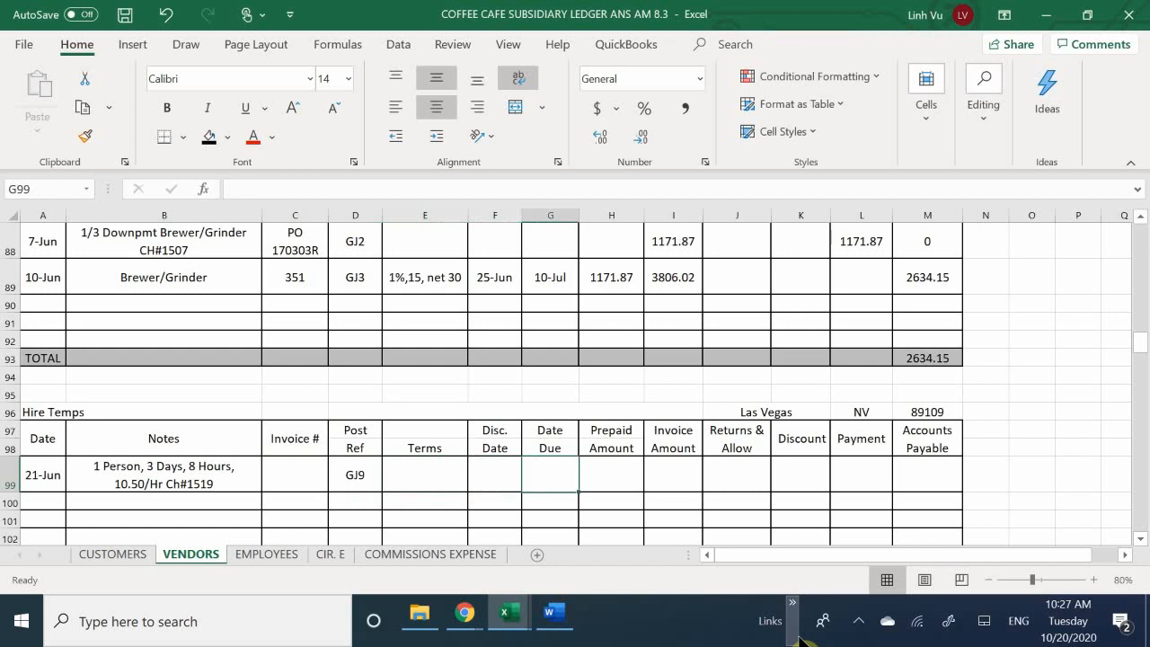
key(Tab)
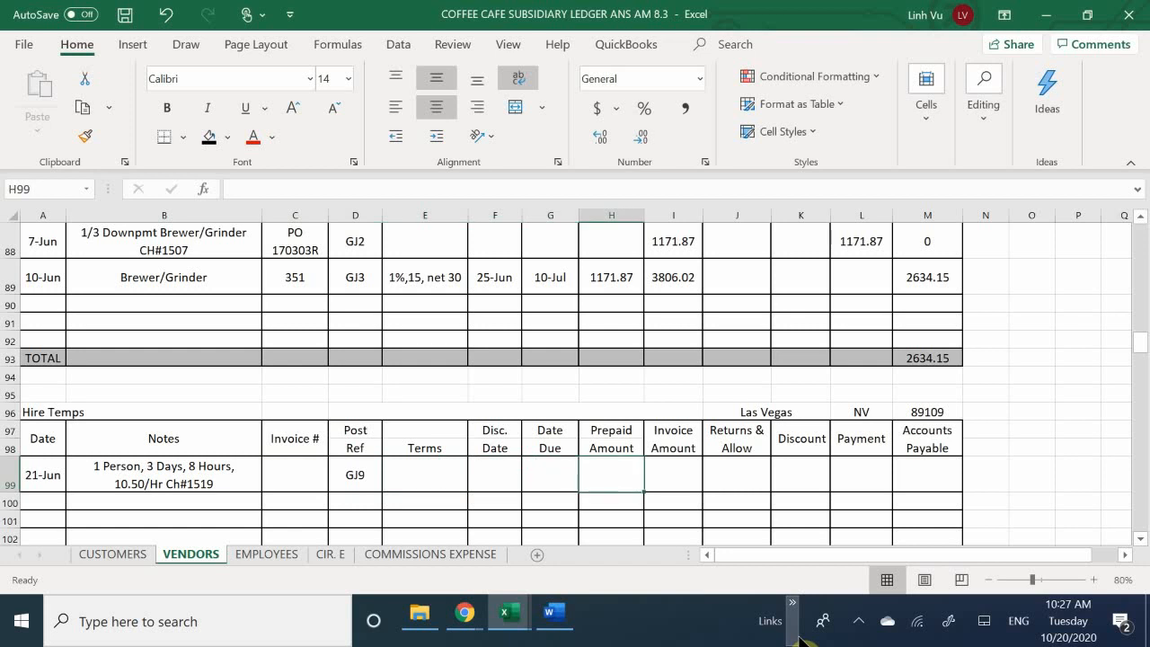
key(Tab)
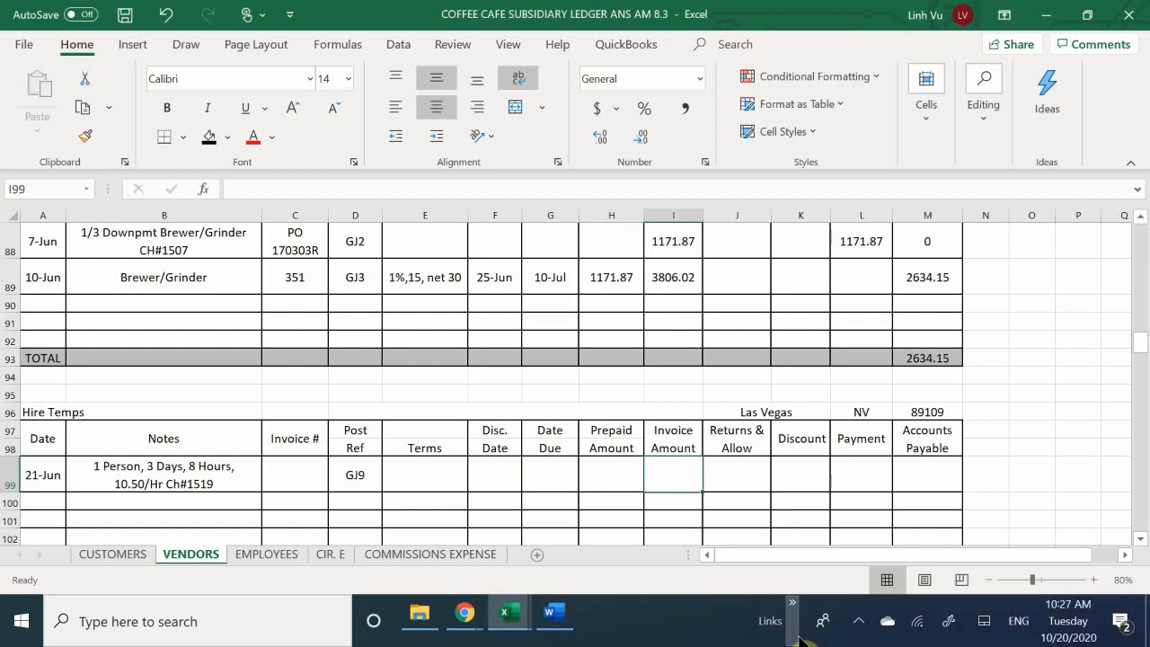
text(252.00)
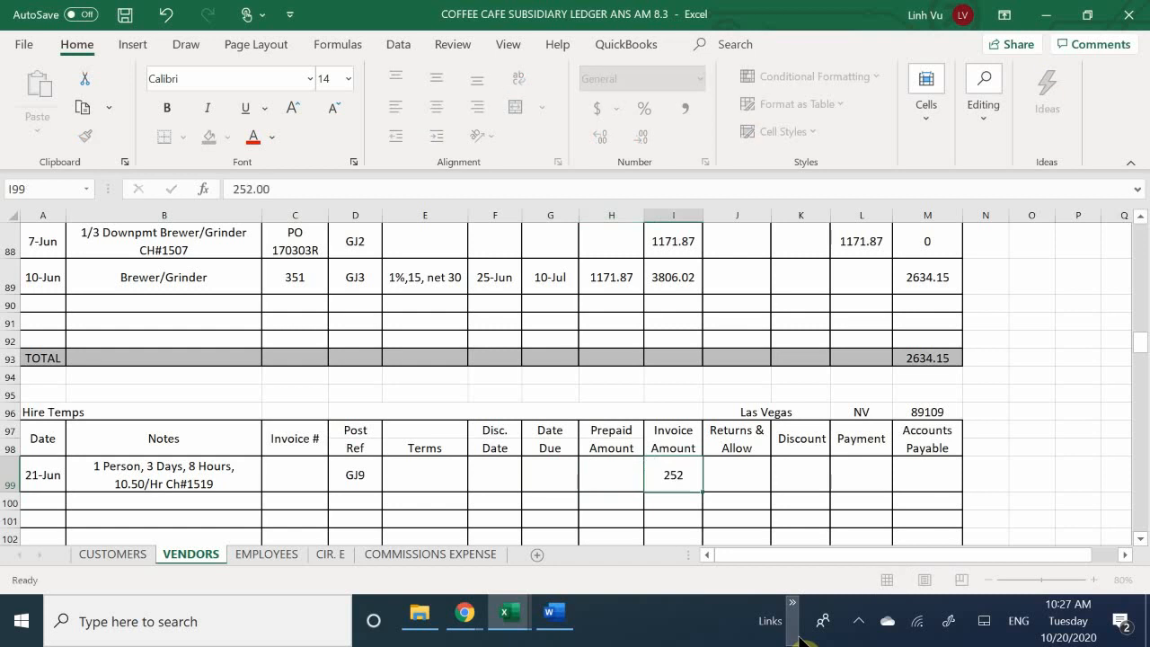
key(Return)
Step: Record a payment of 252.00 in L99 of the same Hire Temps row
key(Right)
key(Right)
key(Right)
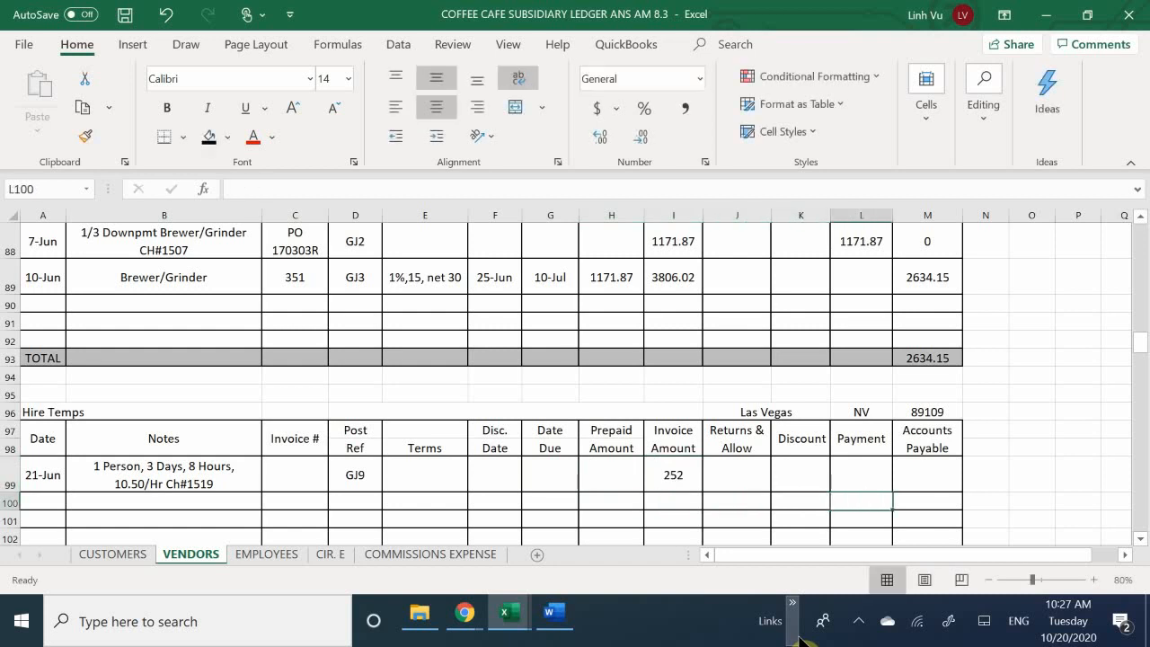
key(Up)
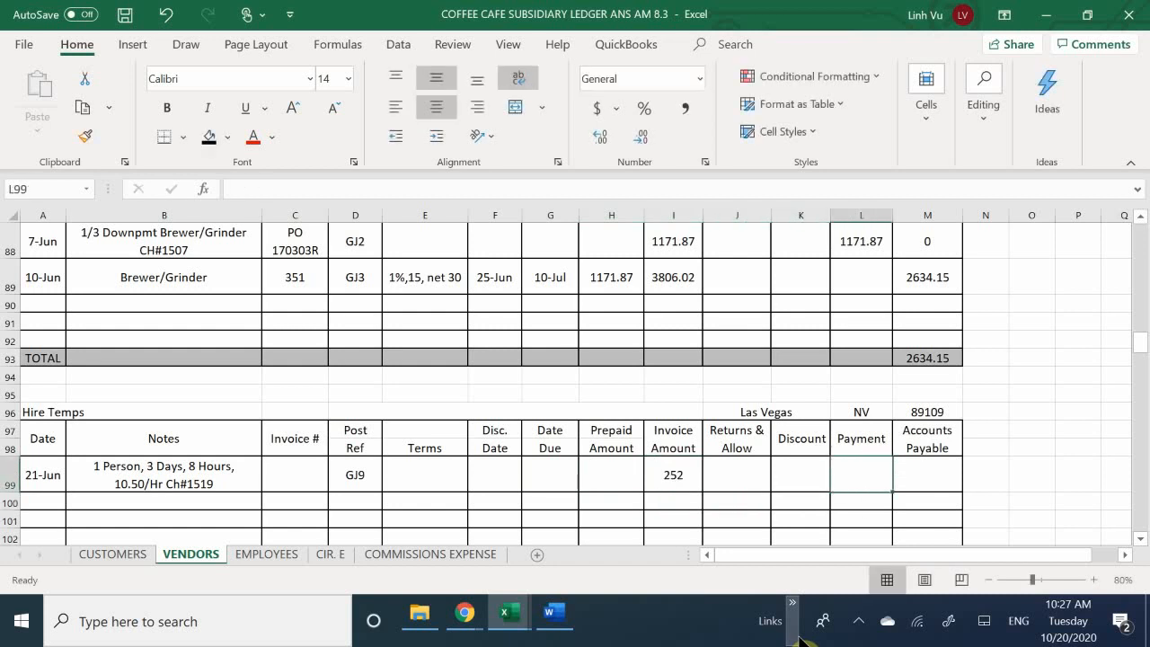
text(252.00)
key(Return)
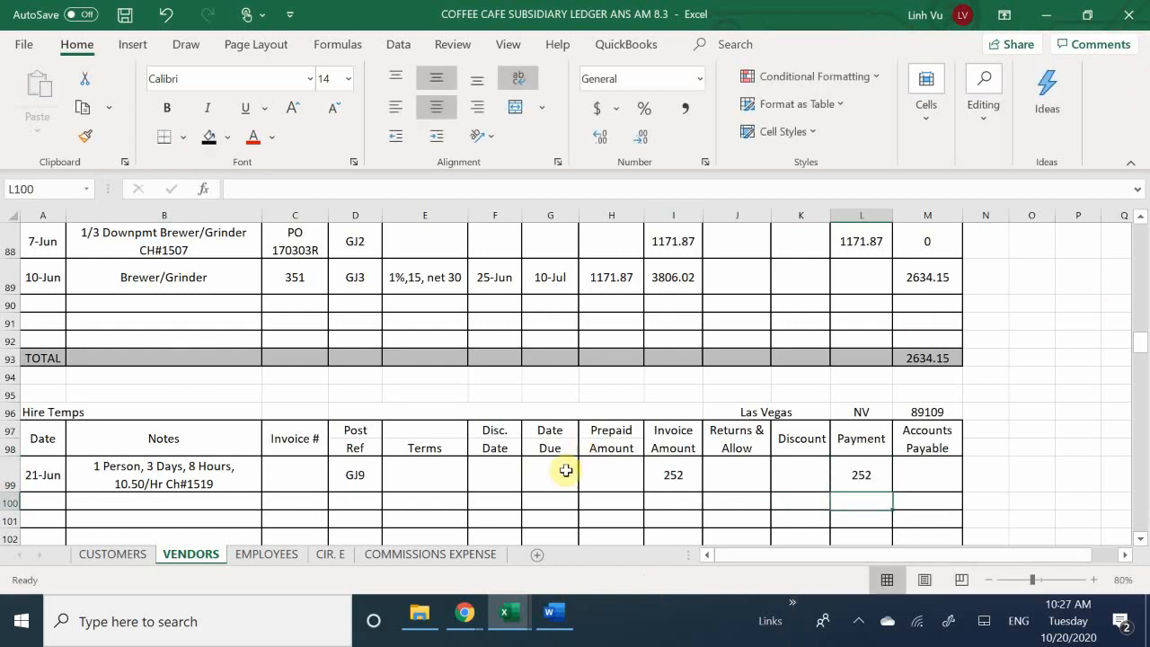
Step: Calculate the Hire Temps accounts payable balance in M99 with the formula =I99-H99-J99-K99-L99
click(930, 483)
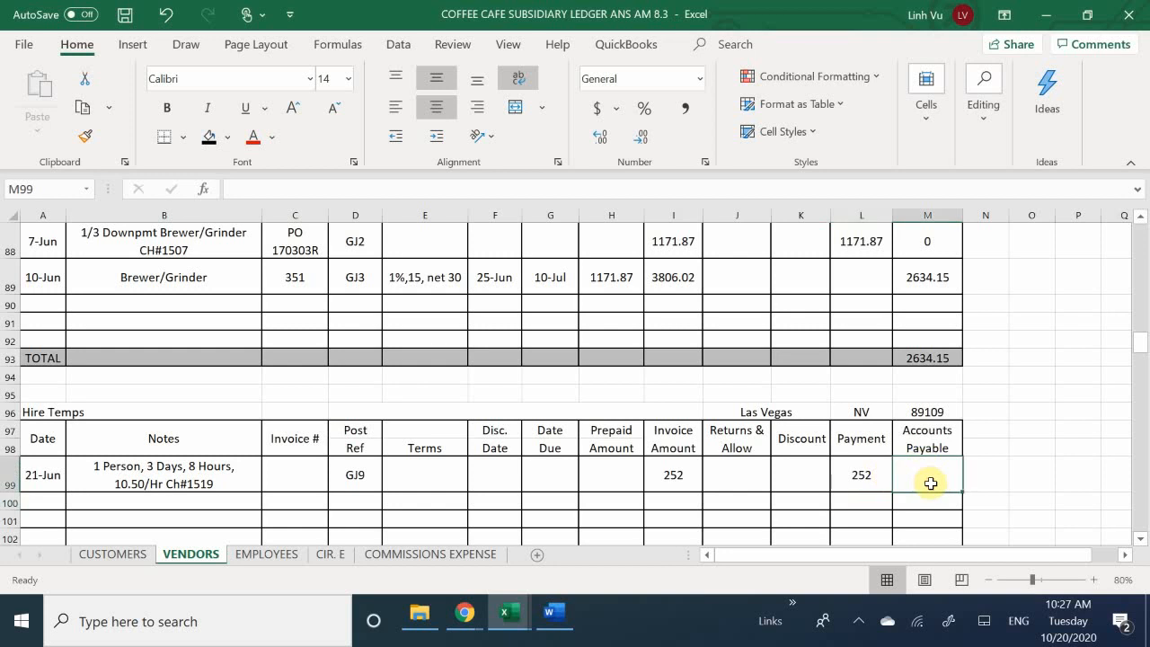
text(=)
key(Left)
key(Left)
key(Left)
key(Left)
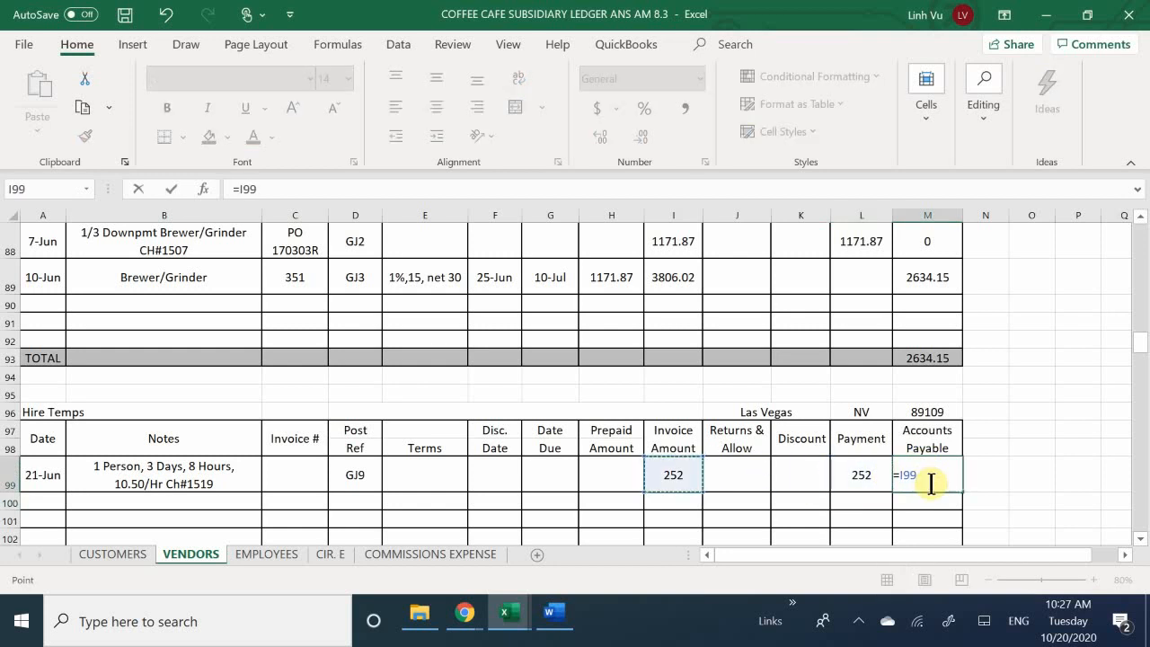
text(-)
key(Left)
key(Left)
key(Left)
key(Left)
key(Left)
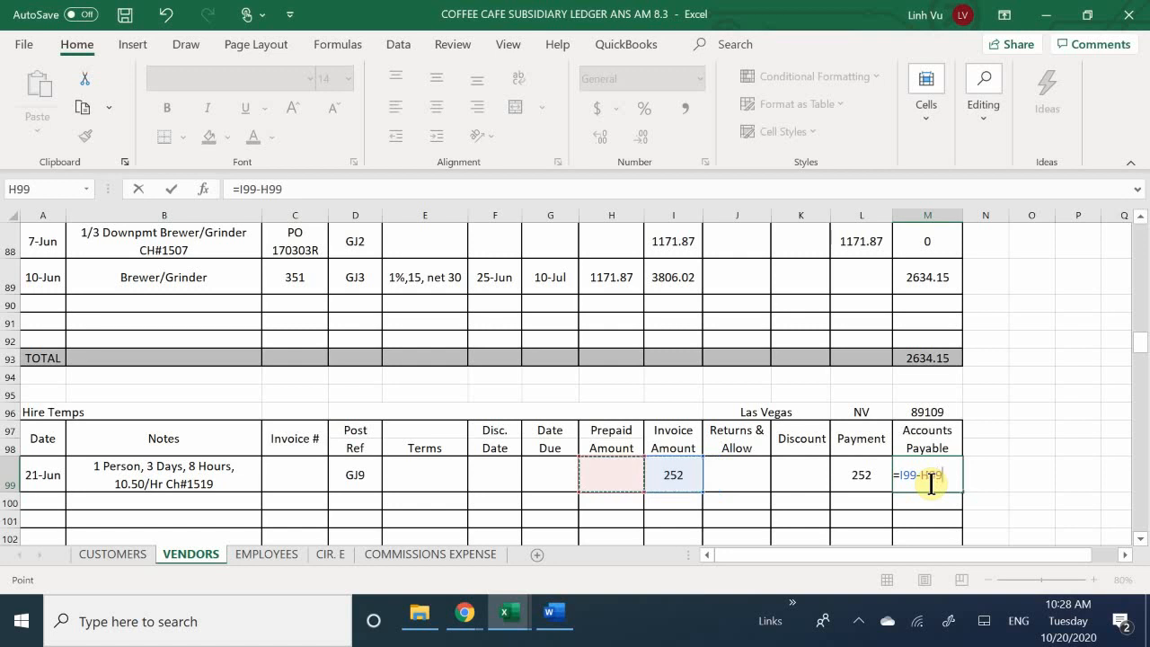
text(-)
key(Left)
key(Left)
key(Left)
text(-)
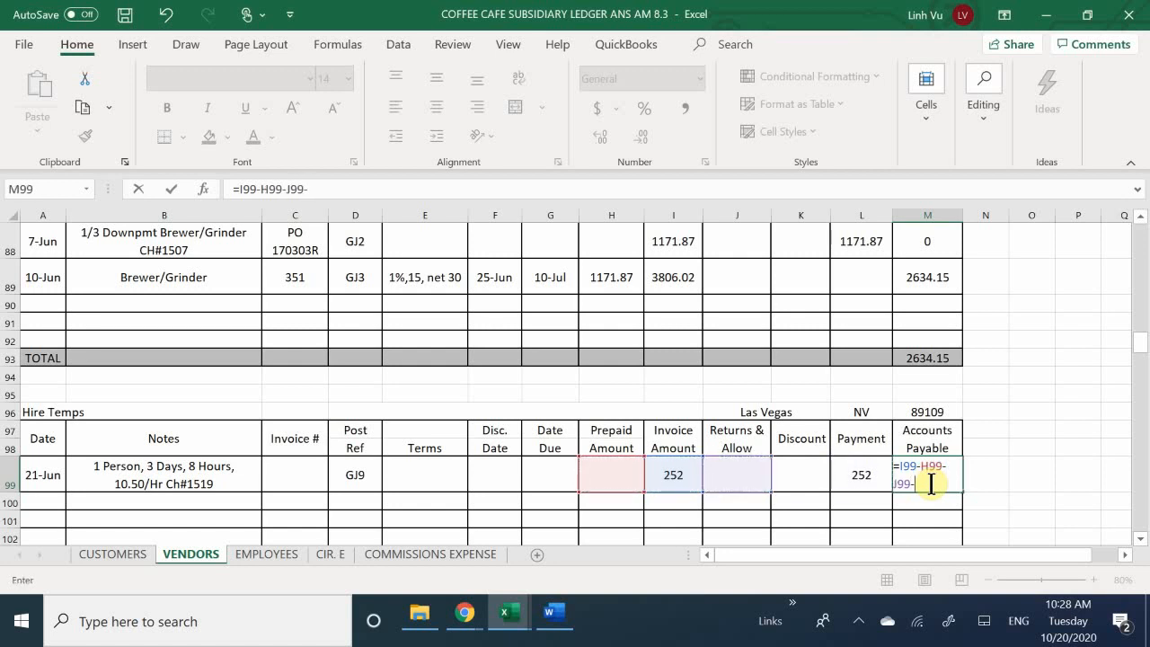
key(Left)
key(Left)
text(-)
key(Left)
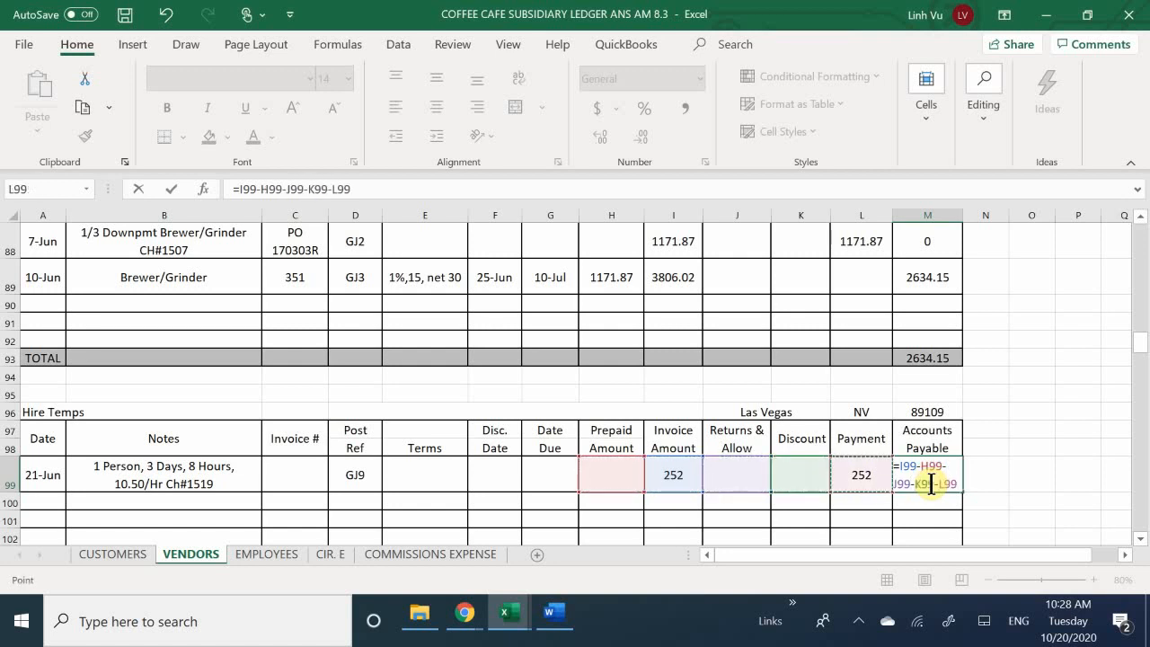
key(Return)
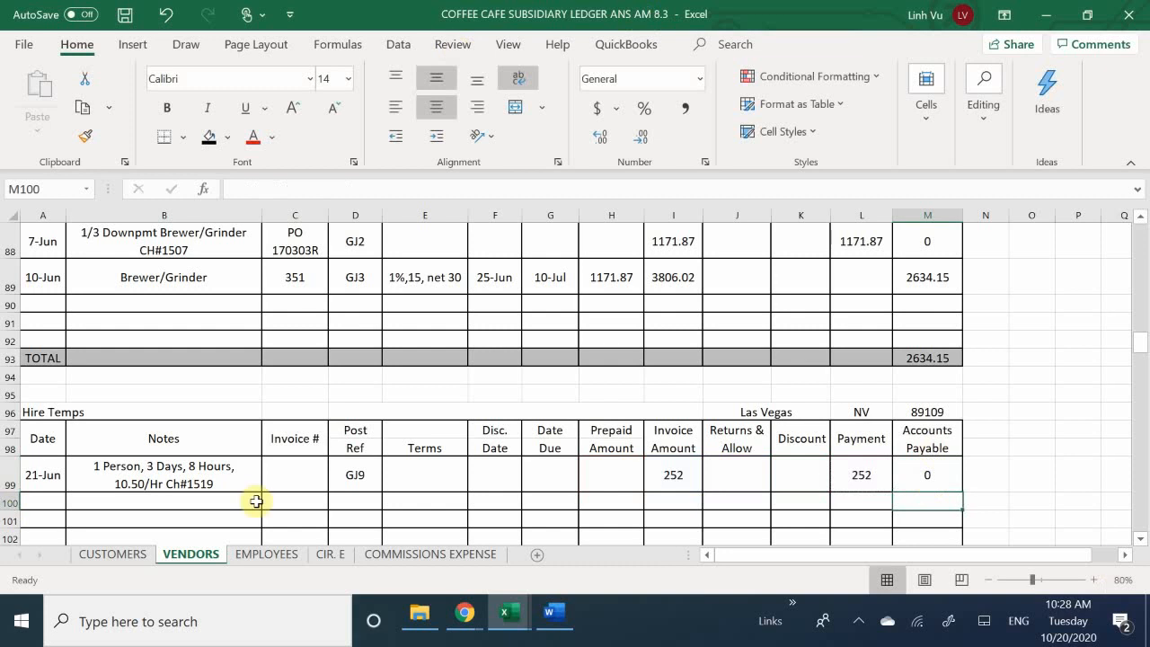
Step: Apply the comma number style to the Hire Temps amount cells H99:M103
scroll(841, 488, down, 1)
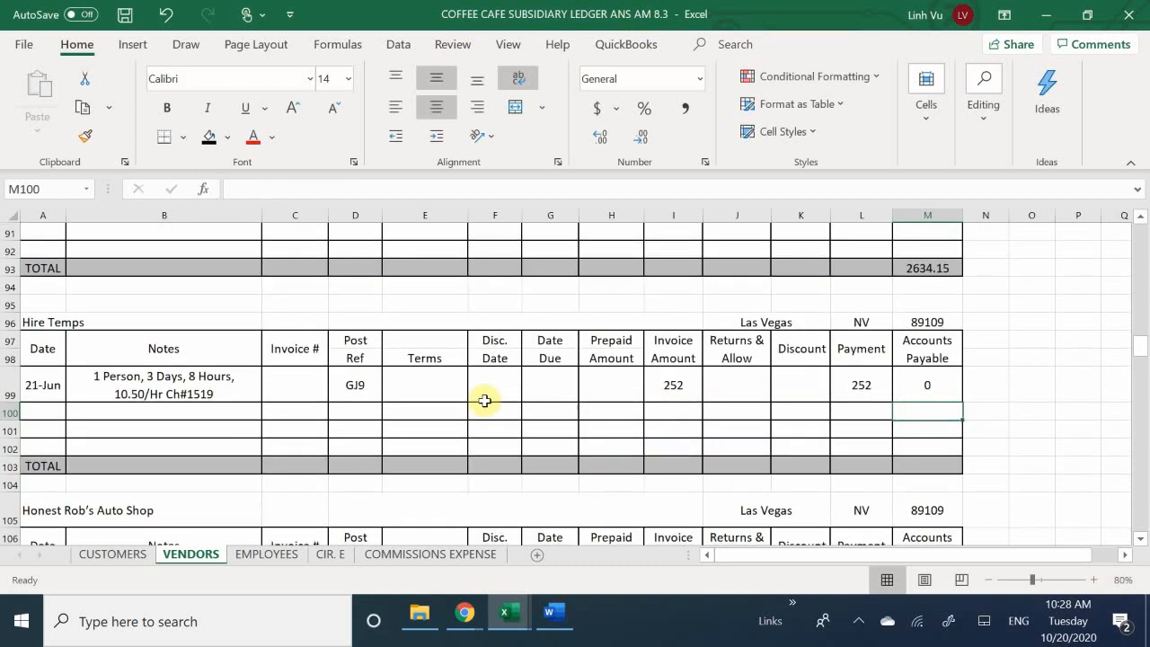
drag(598, 385, 922, 461)
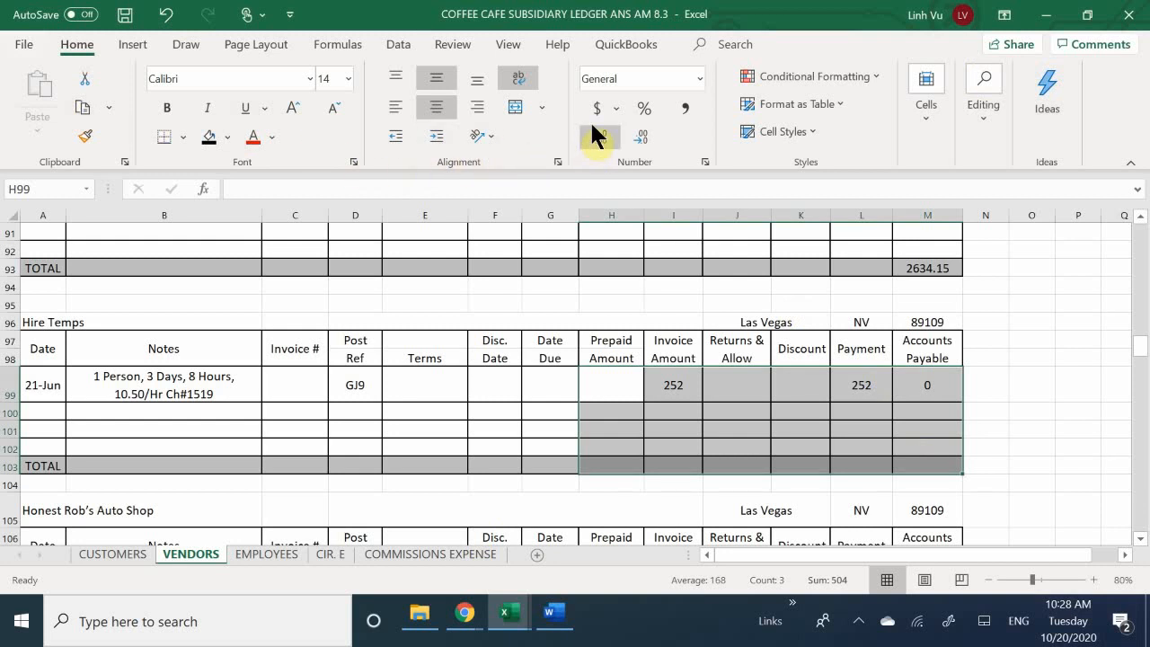
click(685, 108)
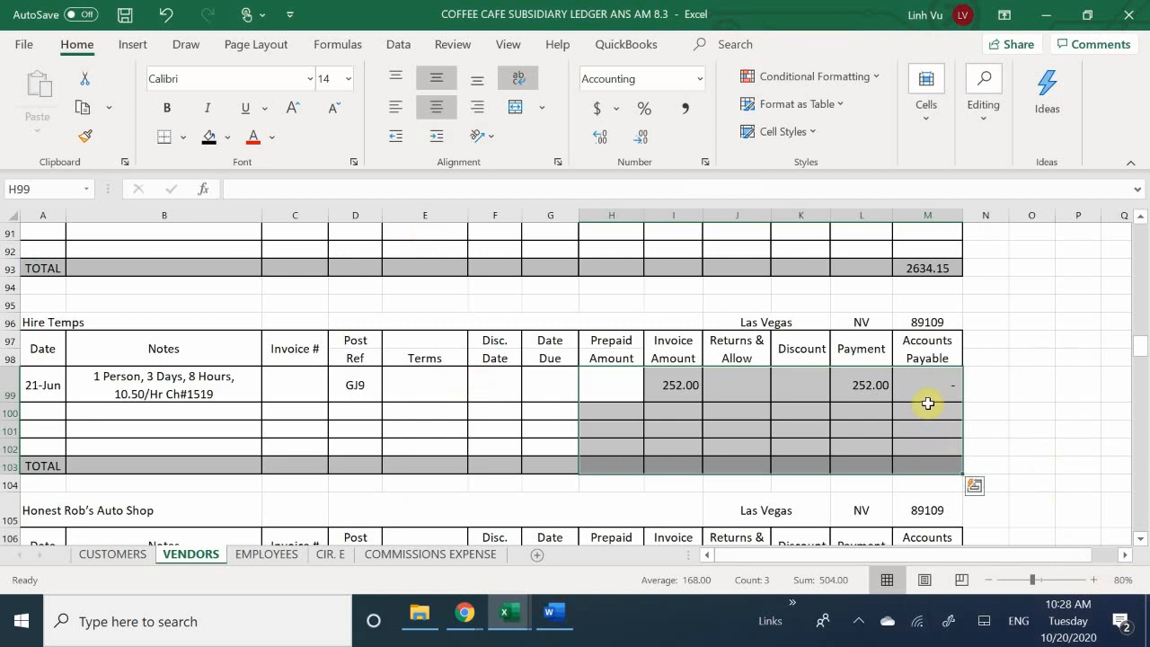
click(918, 411)
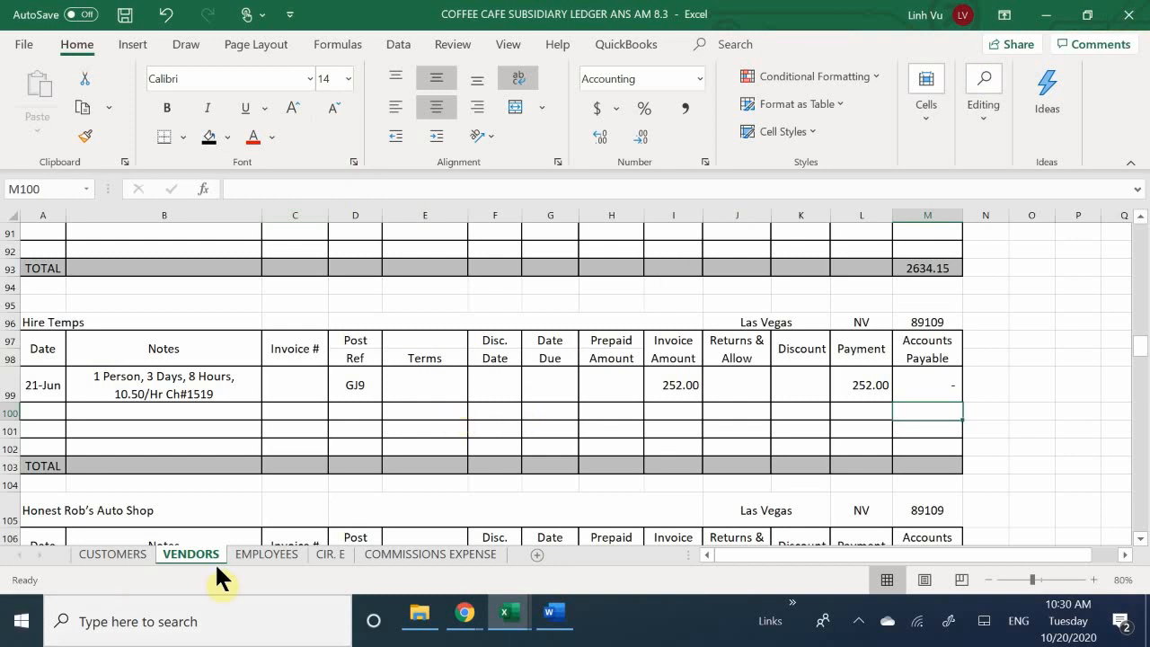
Step: Switch to the Word transaction list and the general journal workbook beside it, and date a new journal entry 6/21 in A366
click(554, 623)
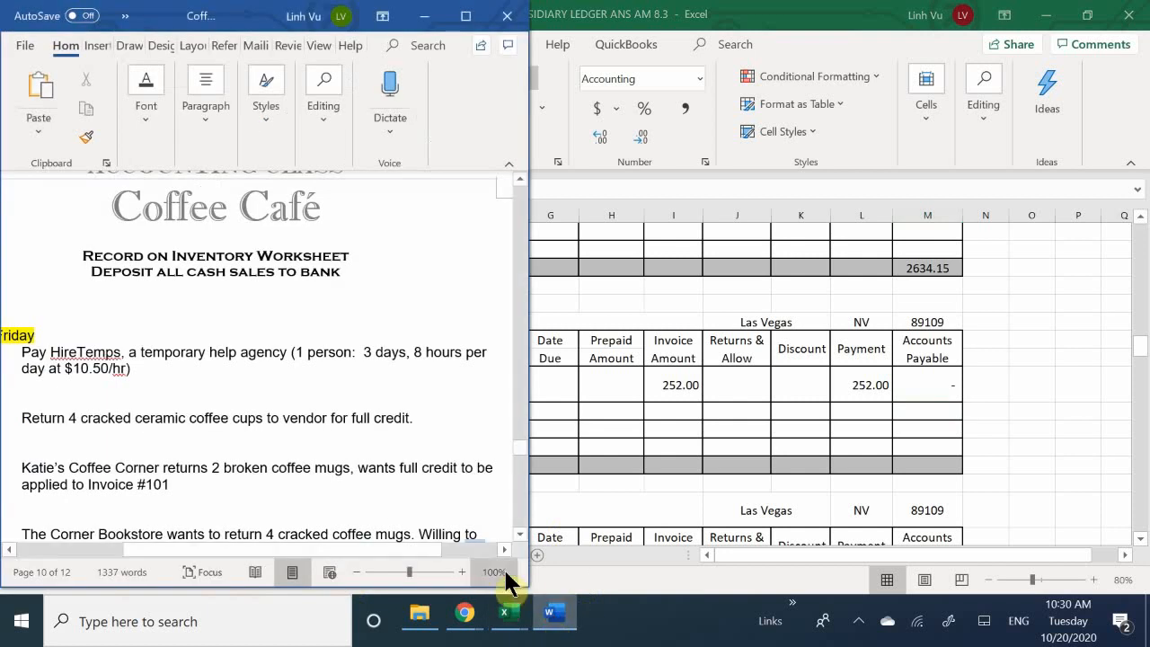
mouse_move(513, 620)
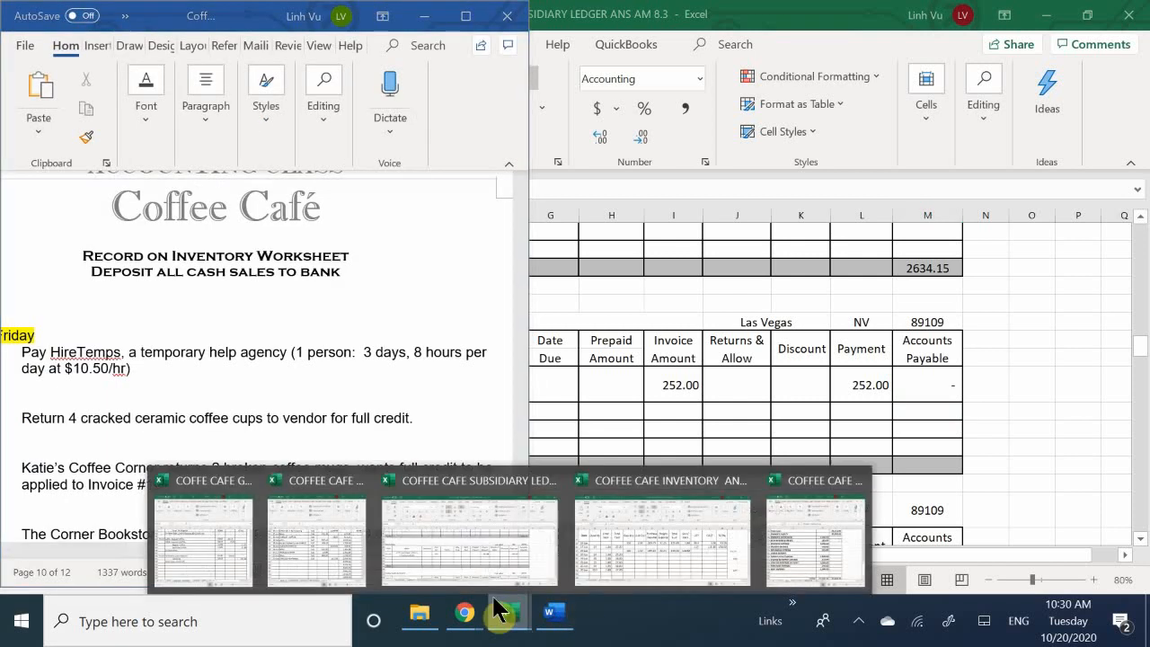
click(244, 568)
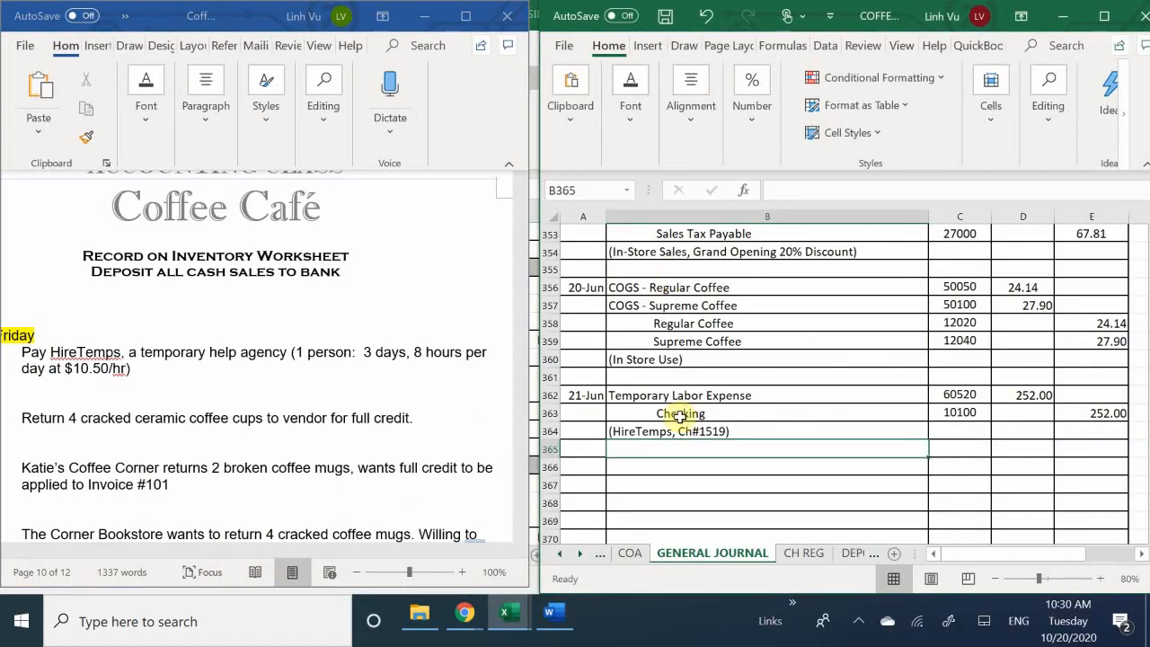
click(628, 463)
scroll(628, 463, down, 2)
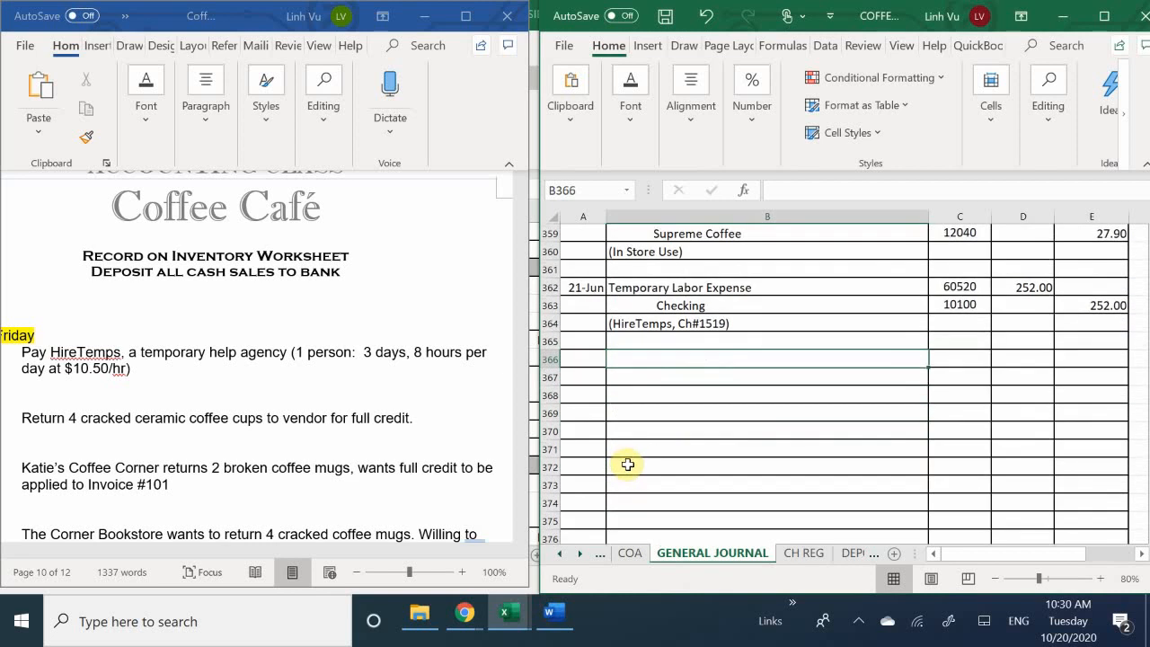
click(600, 361)
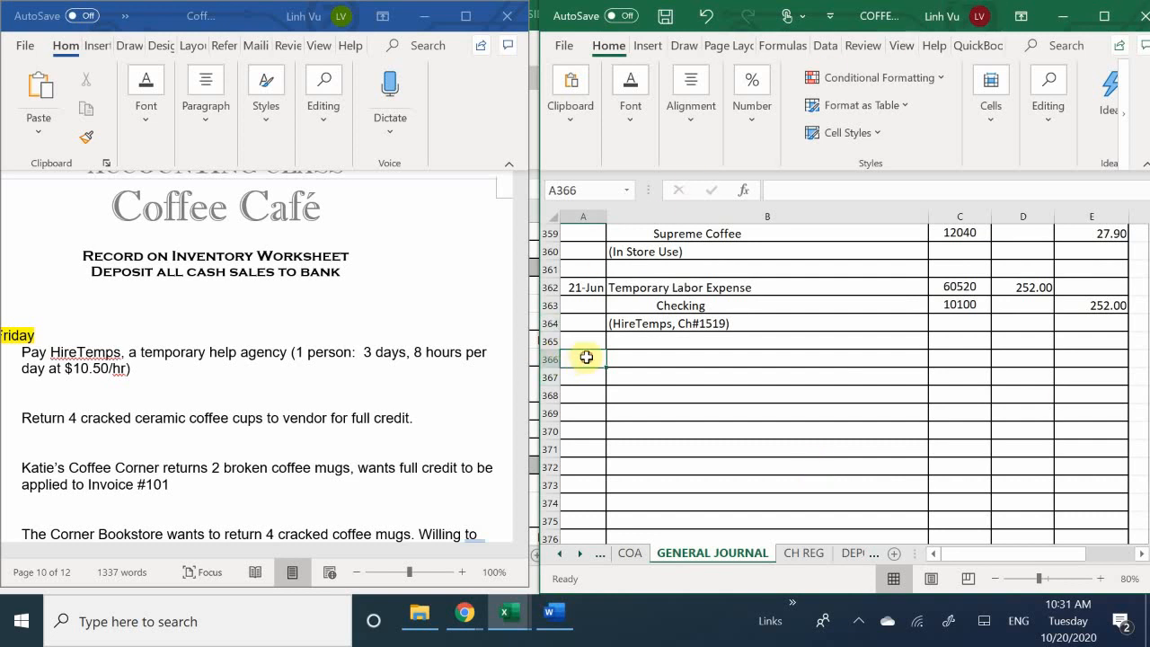
text(6/)
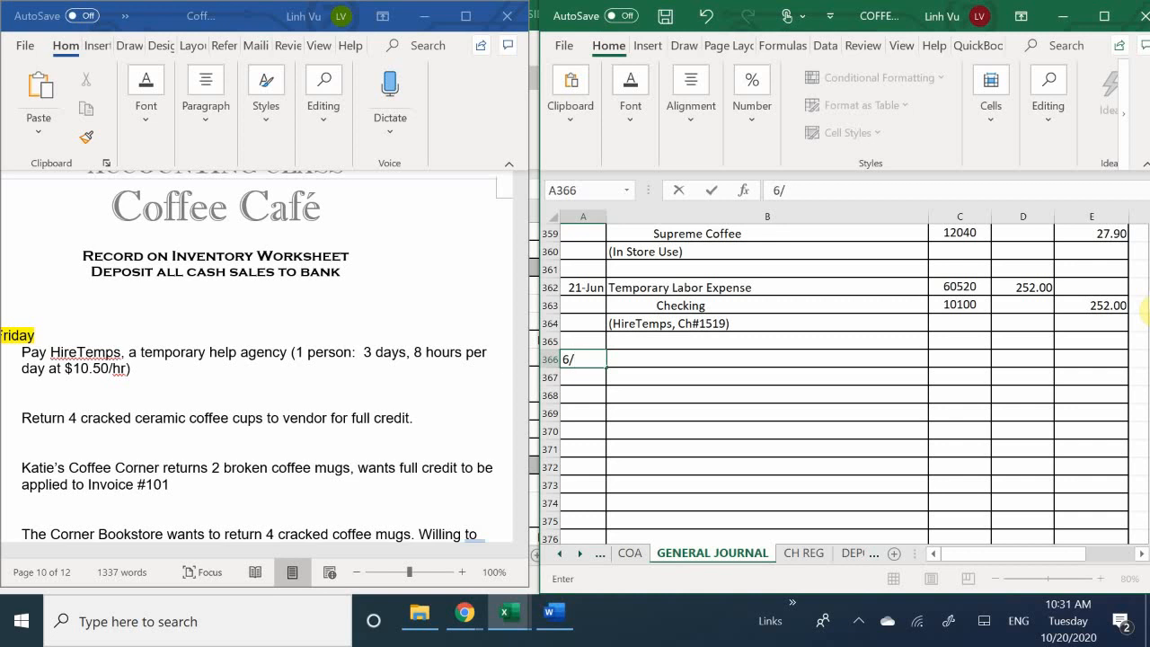
text(21)
key(Return)
Step: Enter Accounts Payable in B366 as the debit account, with account number 20000 in C366
key(Right)
key(Up)
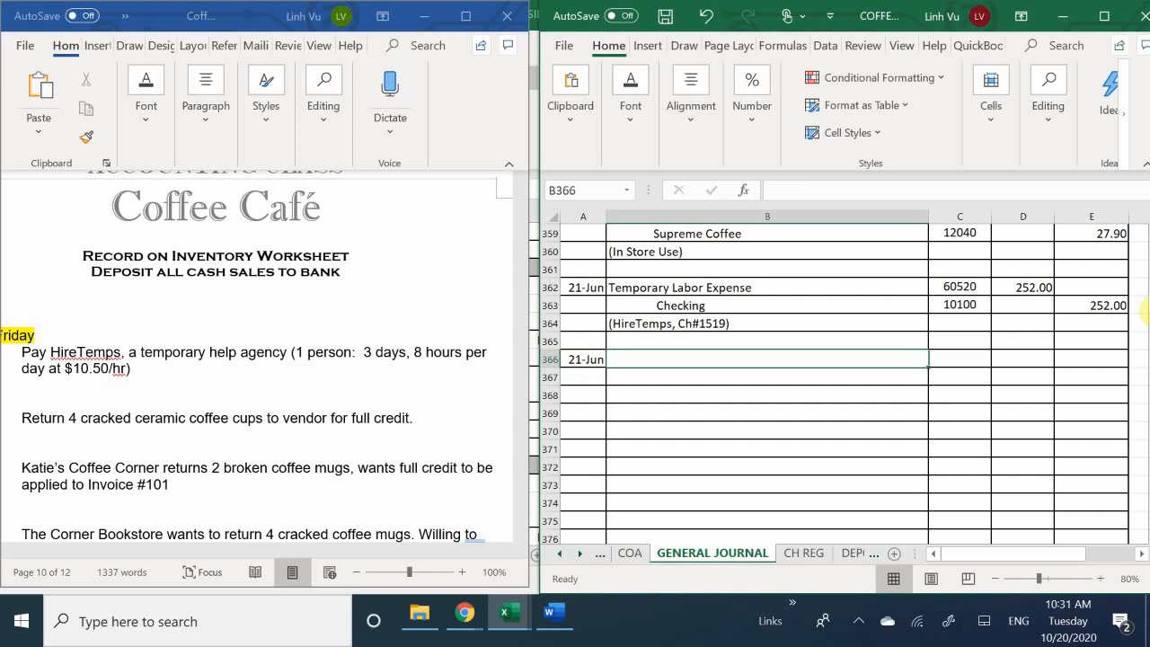
text(Accou)
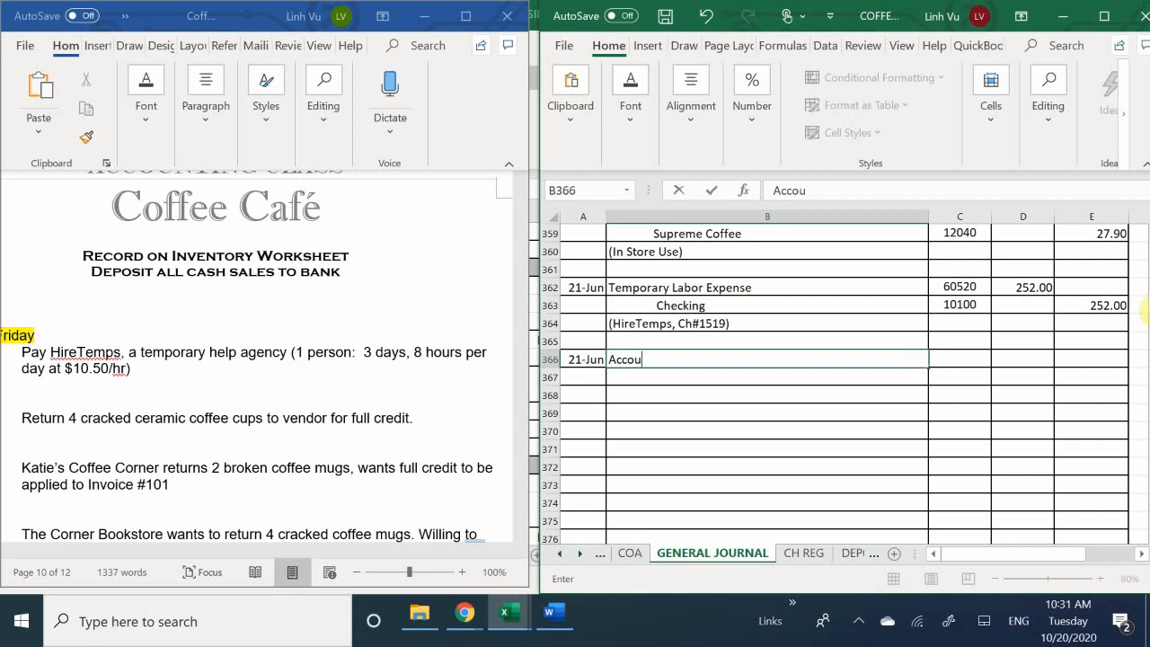
text(nts Payable)
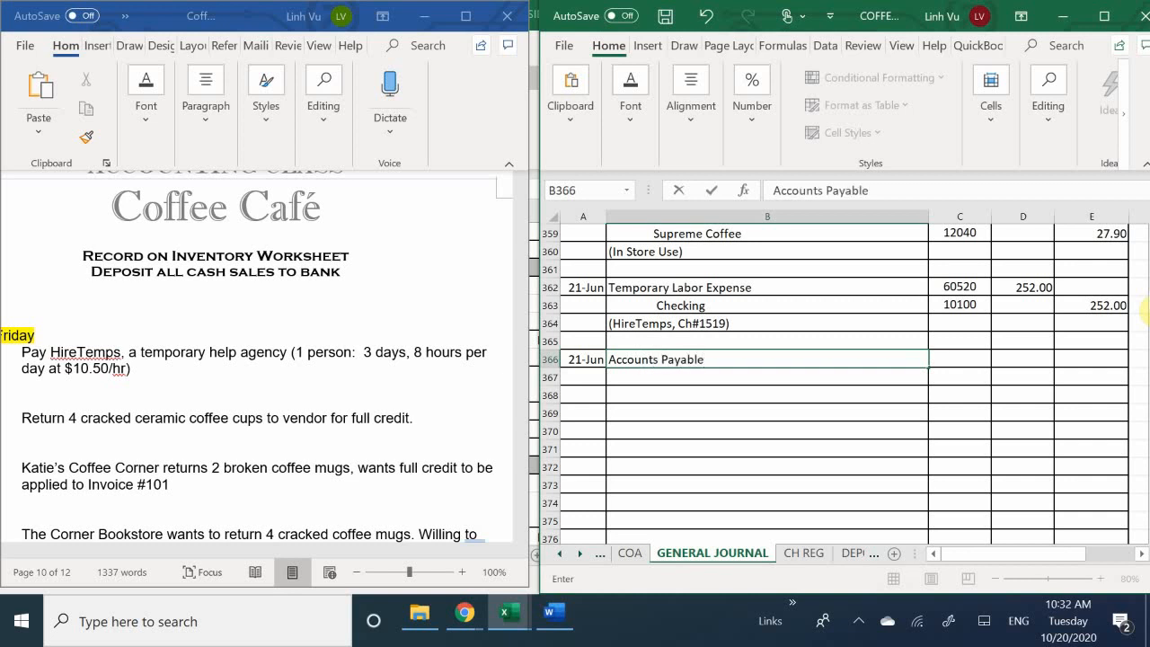
key(Tab)
text(20000)
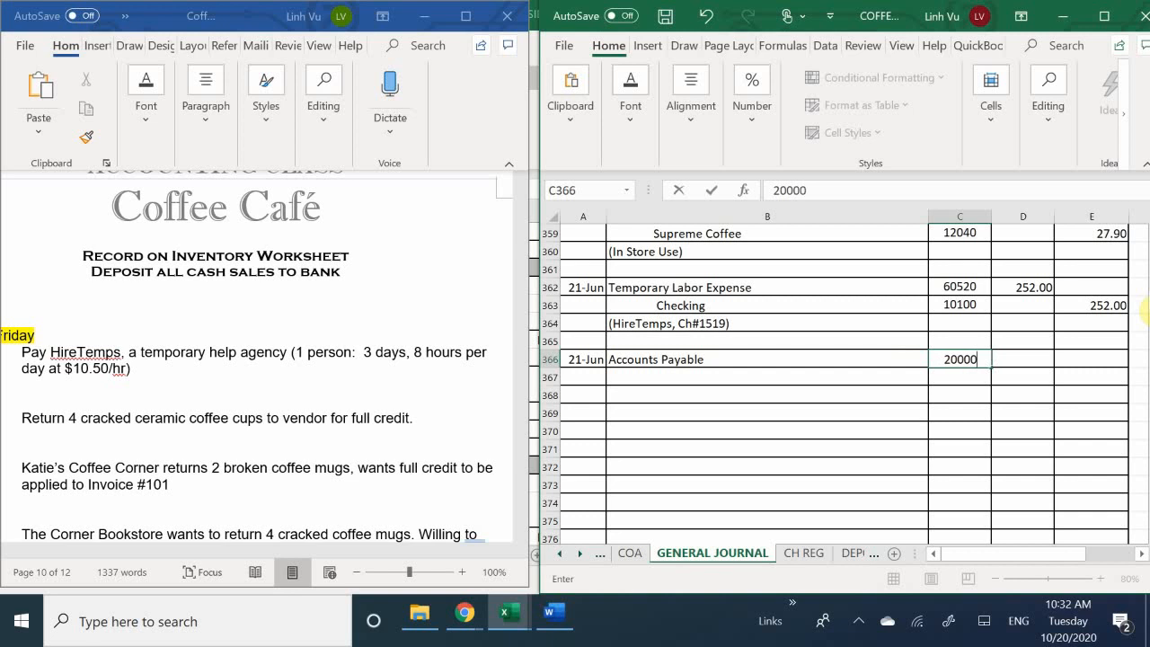
key(Down)
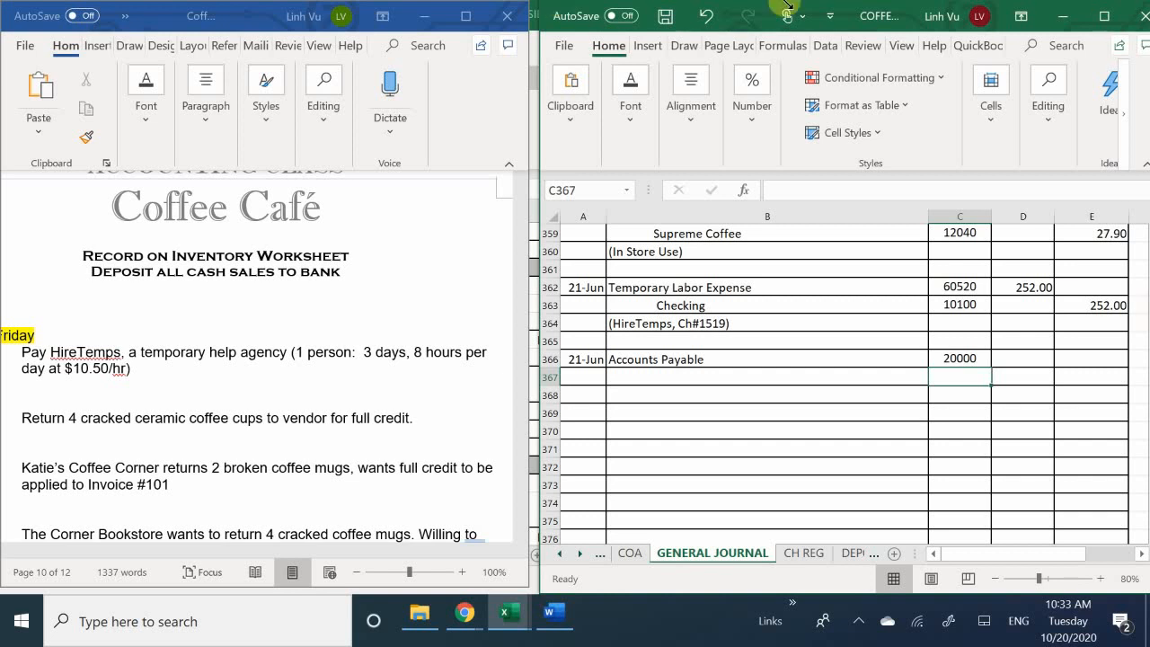
Step: Enter Purchase Returns & Allowances, indented, in B367 as the credit account for the returned coffee cups
click(716, 377)
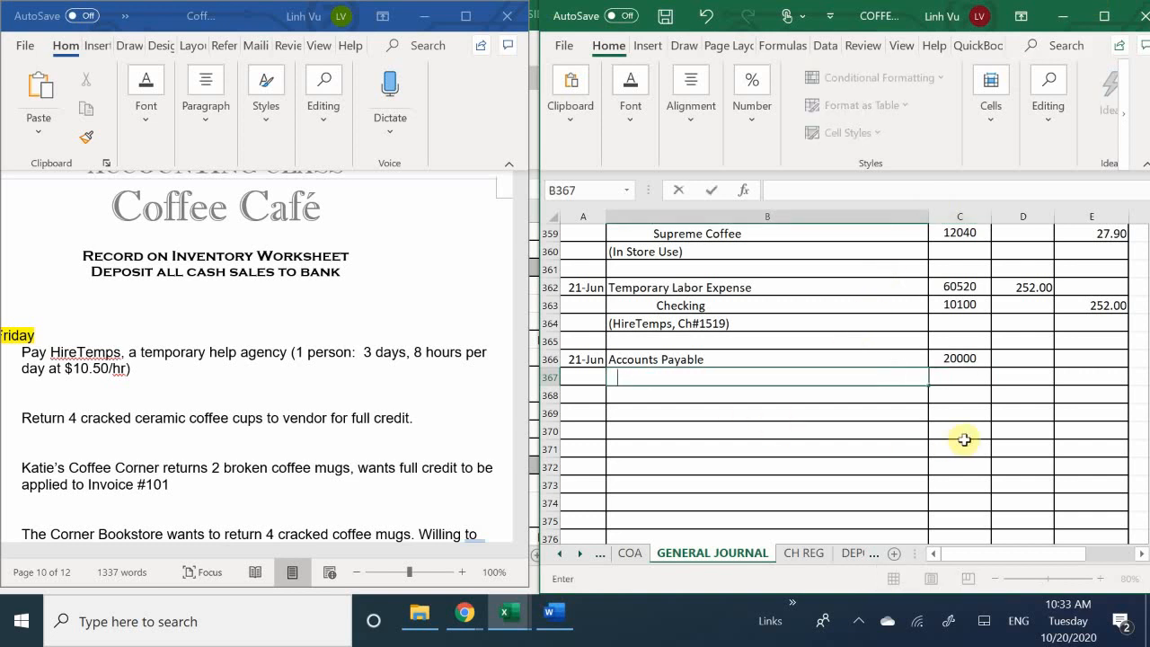
text(Purchase R)
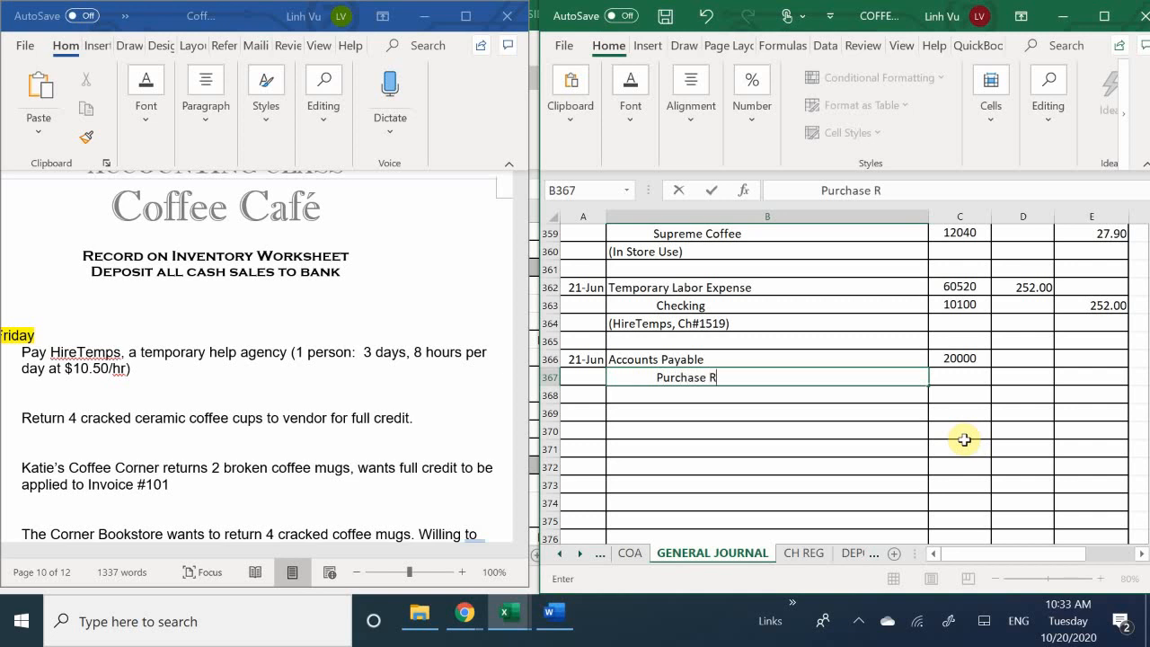
text(eturns & Allowanc)
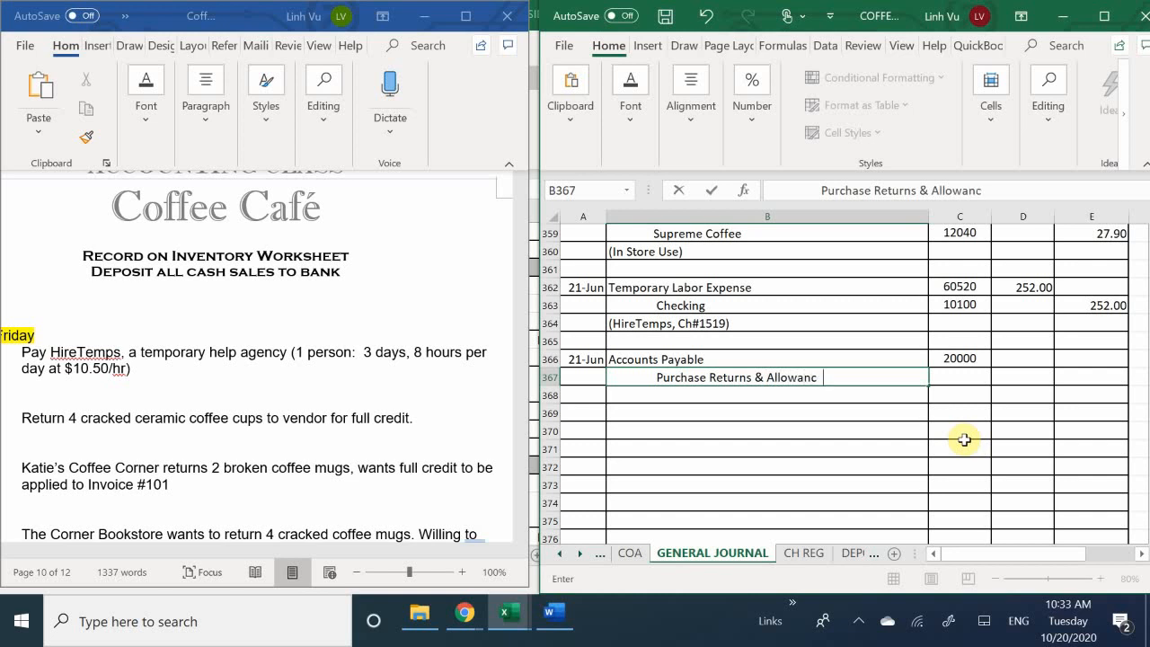
text(es)
key(Return)
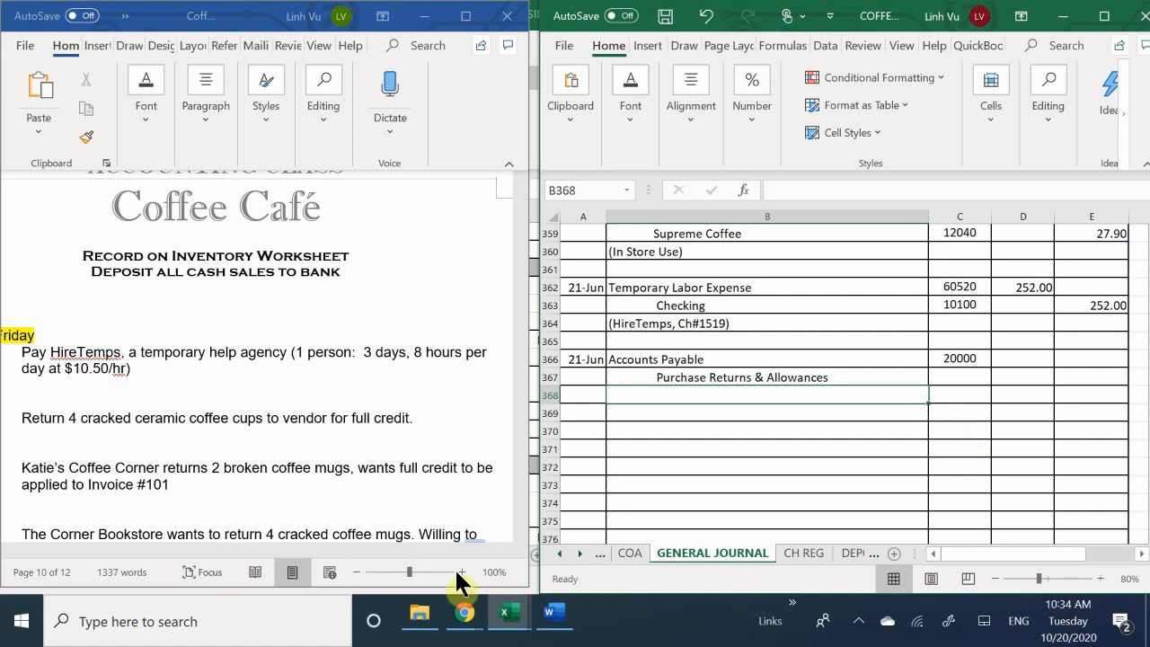
Step: Switch to the inventory workbook's COFFEE MUGS sheet and enter a quantity of 4 in J15 under Returns, Allow, Discounts
click(516, 619)
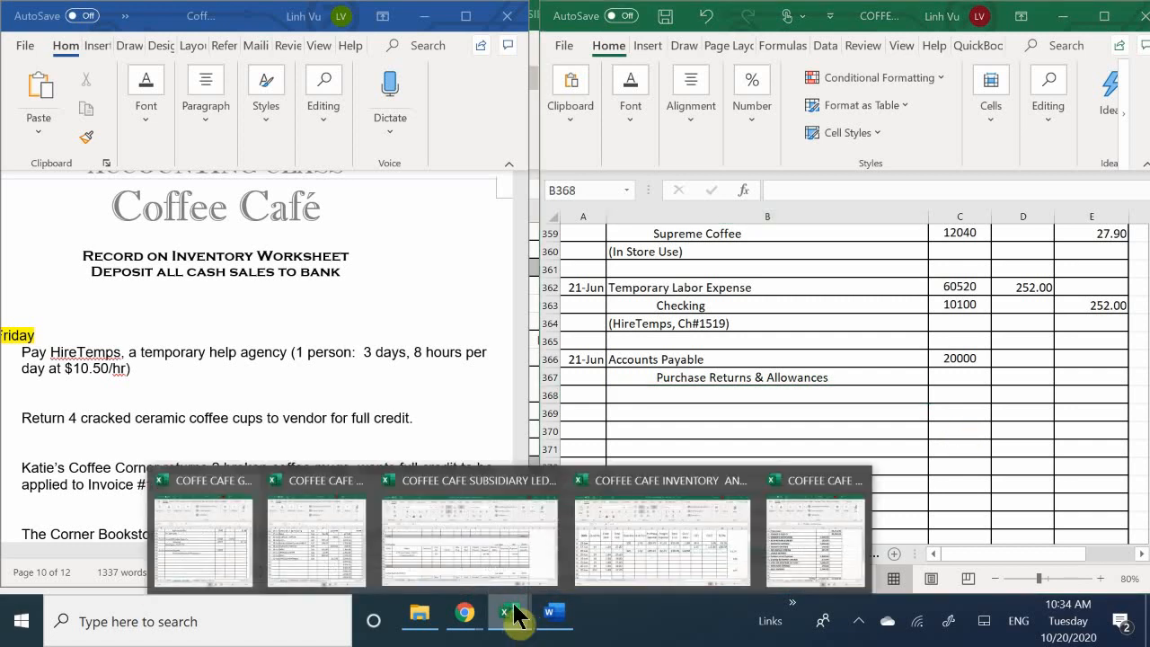
click(634, 539)
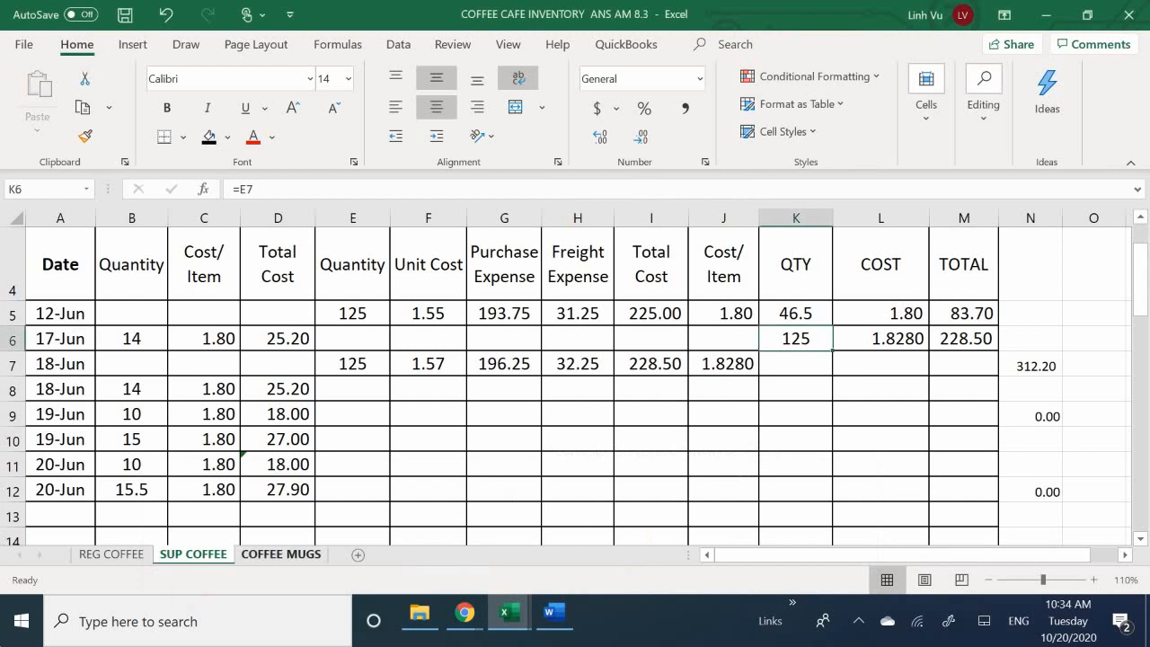
click(264, 553)
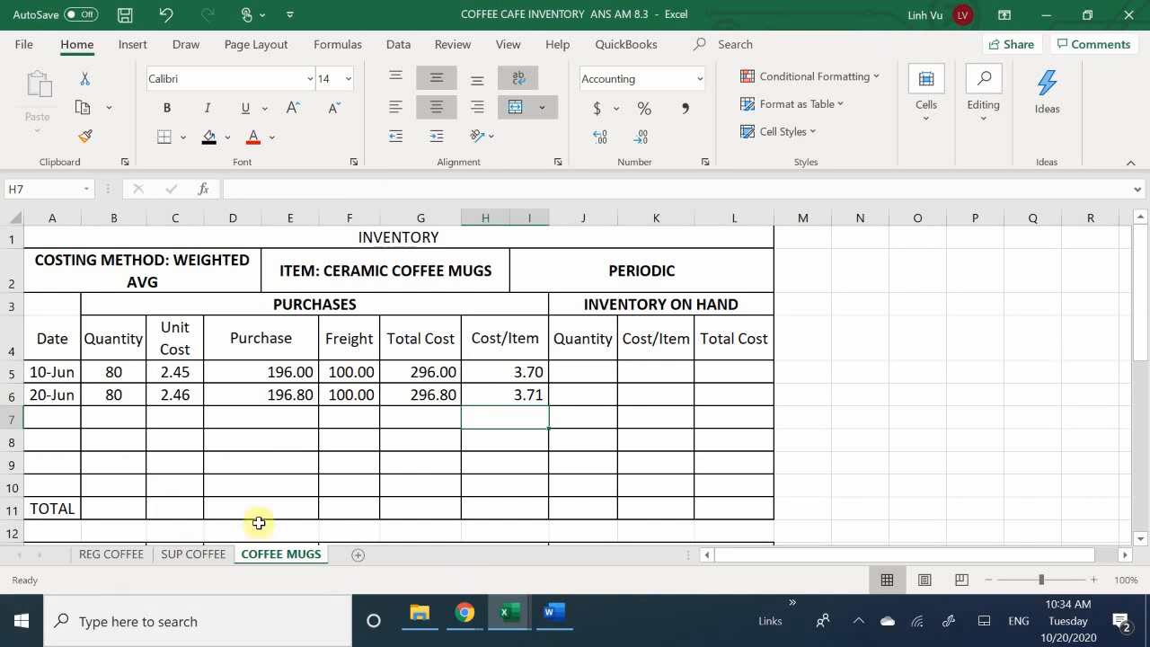
click(820, 351)
scroll(821, 352, down, 2)
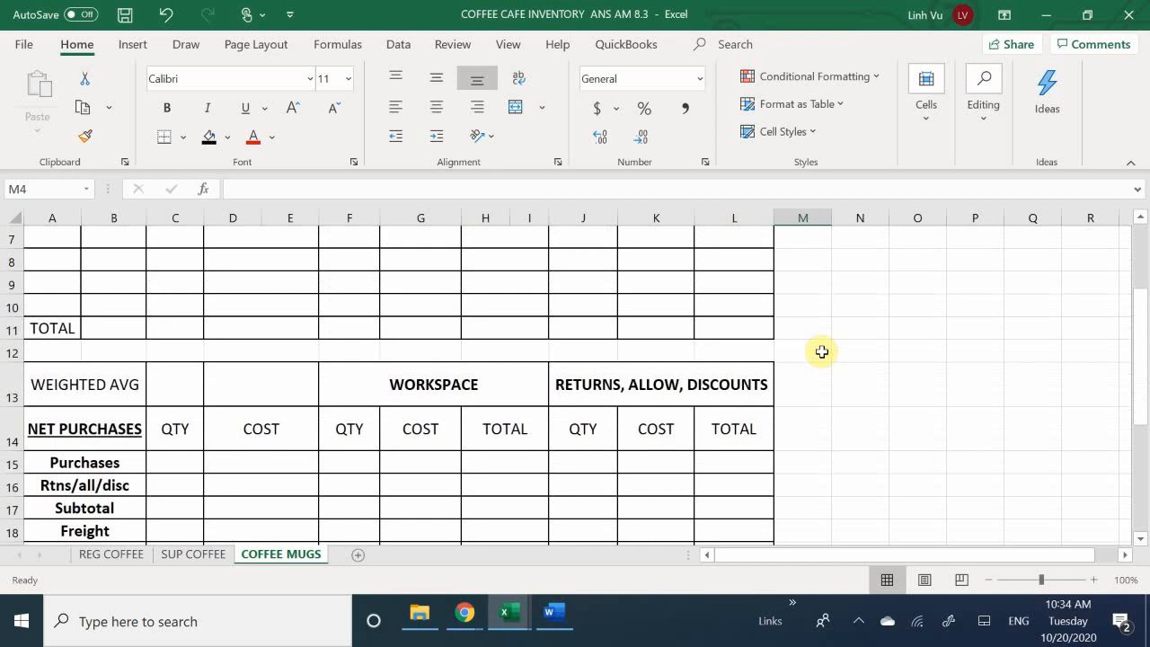
click(579, 467)
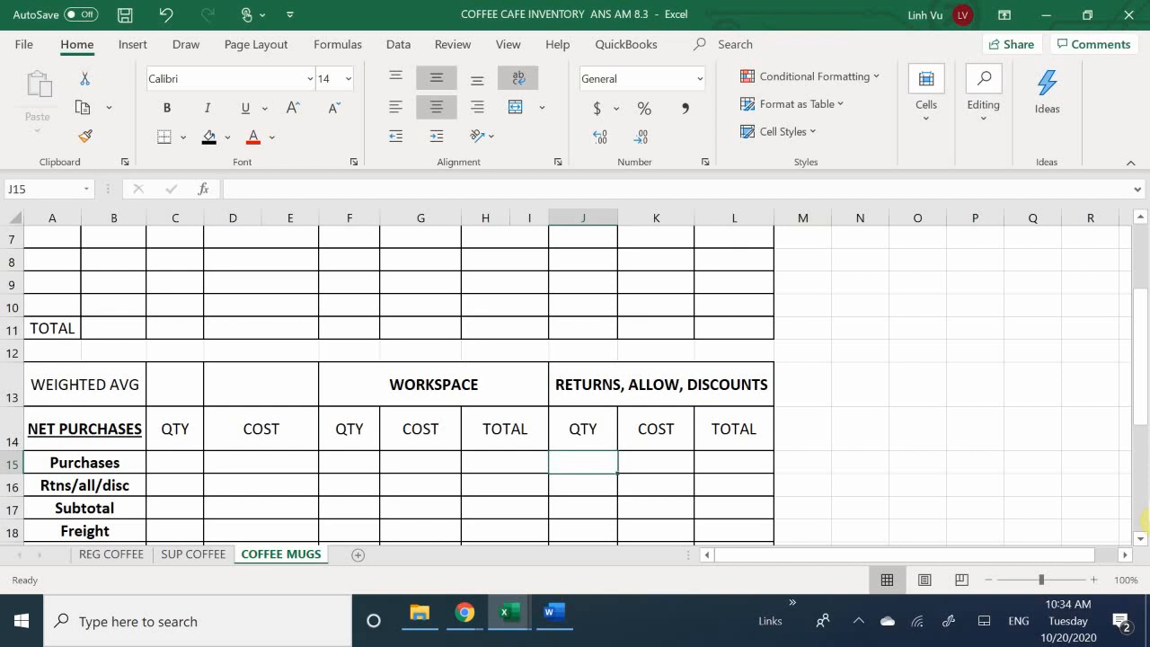
text(4)
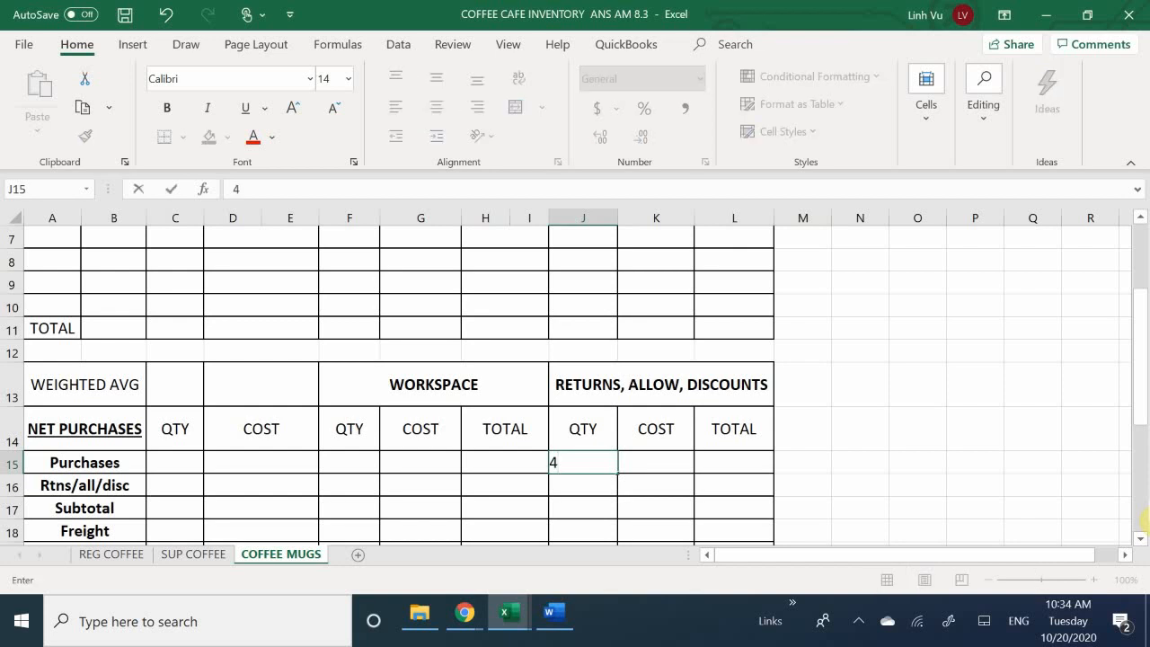
key(Return)
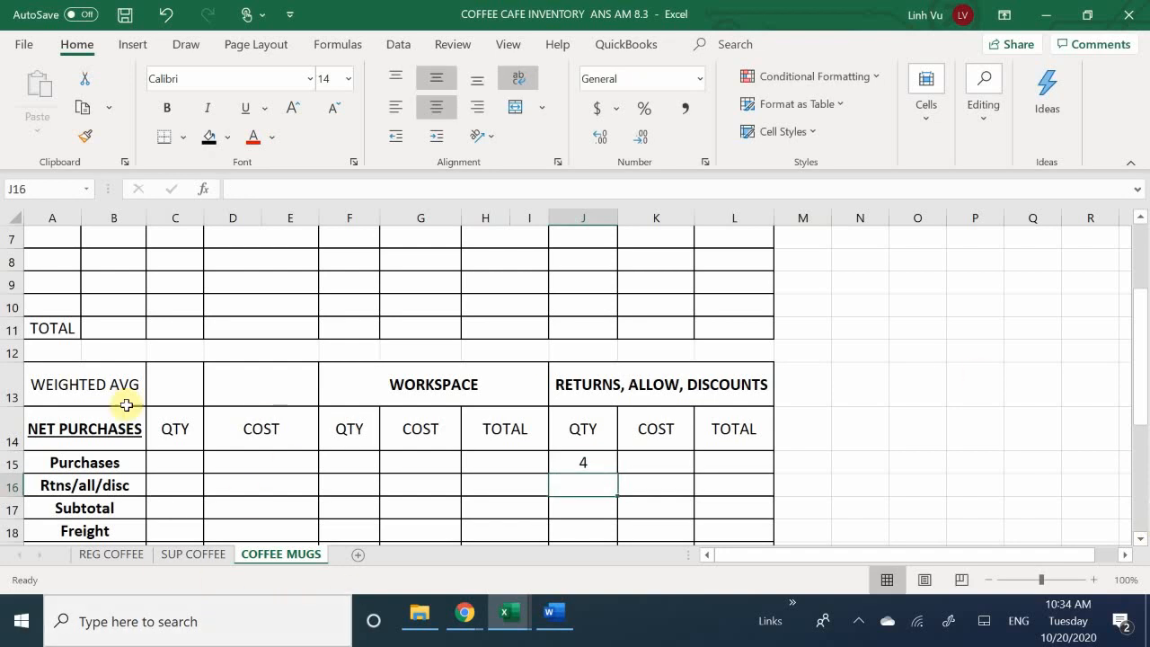
Step: Set the returned mugs' cost in K15 to the 20-Jun unit cost with the formula =C6
scroll(141, 449, up, 2)
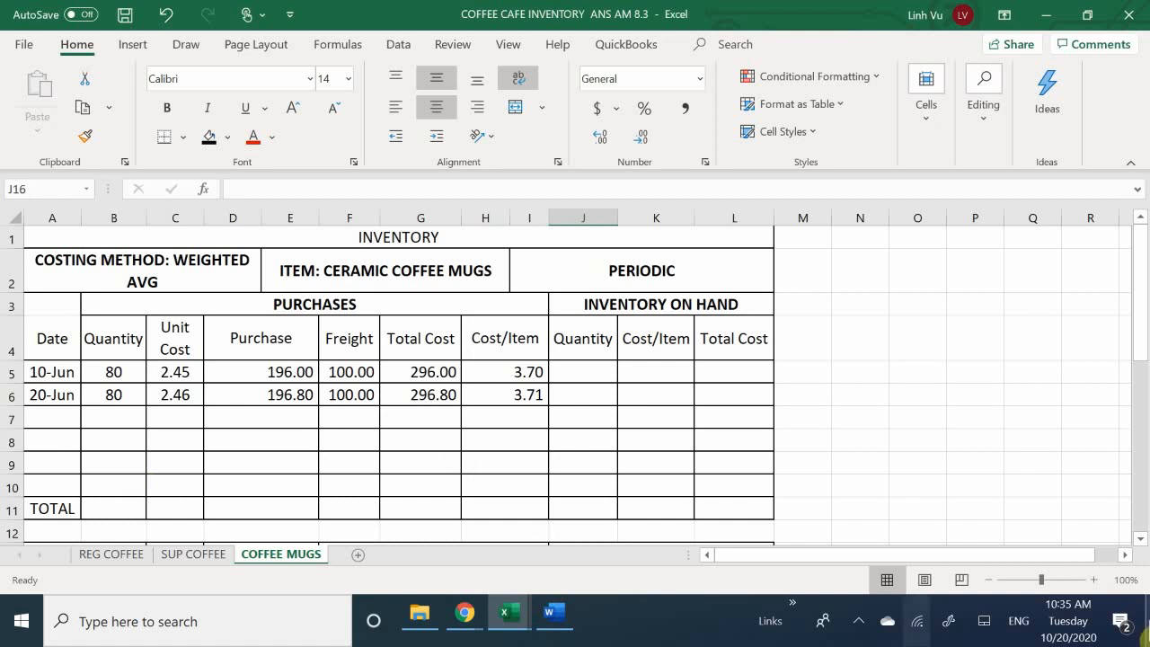
scroll(816, 350, down, 4)
scroll(699, 407, up, 1)
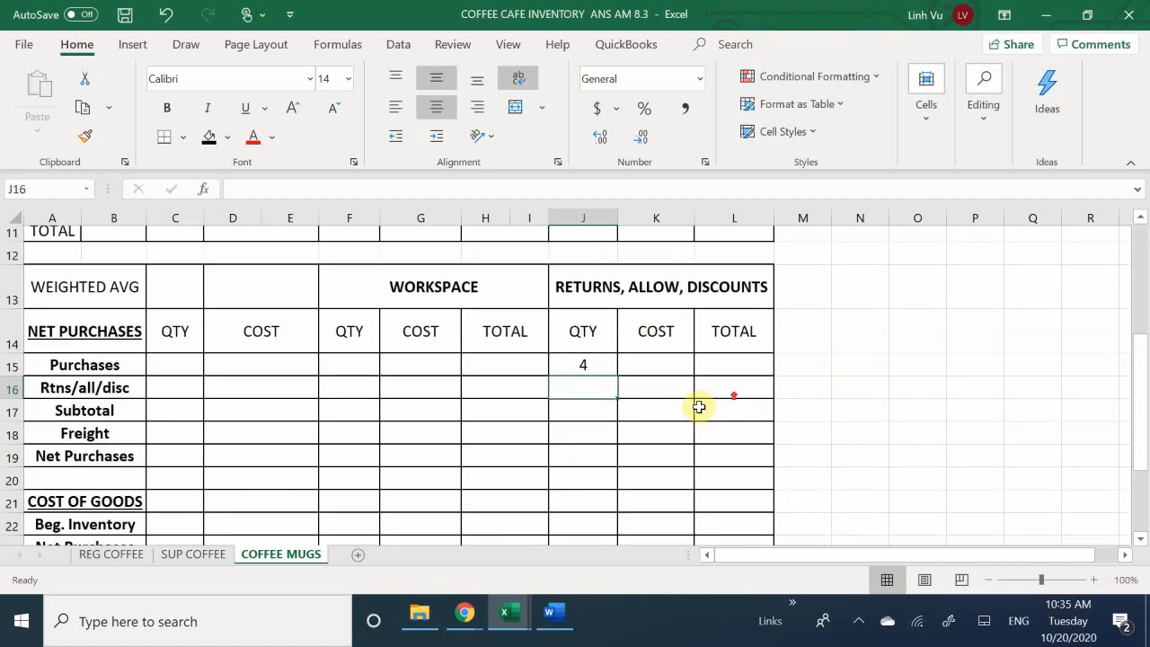
click(657, 397)
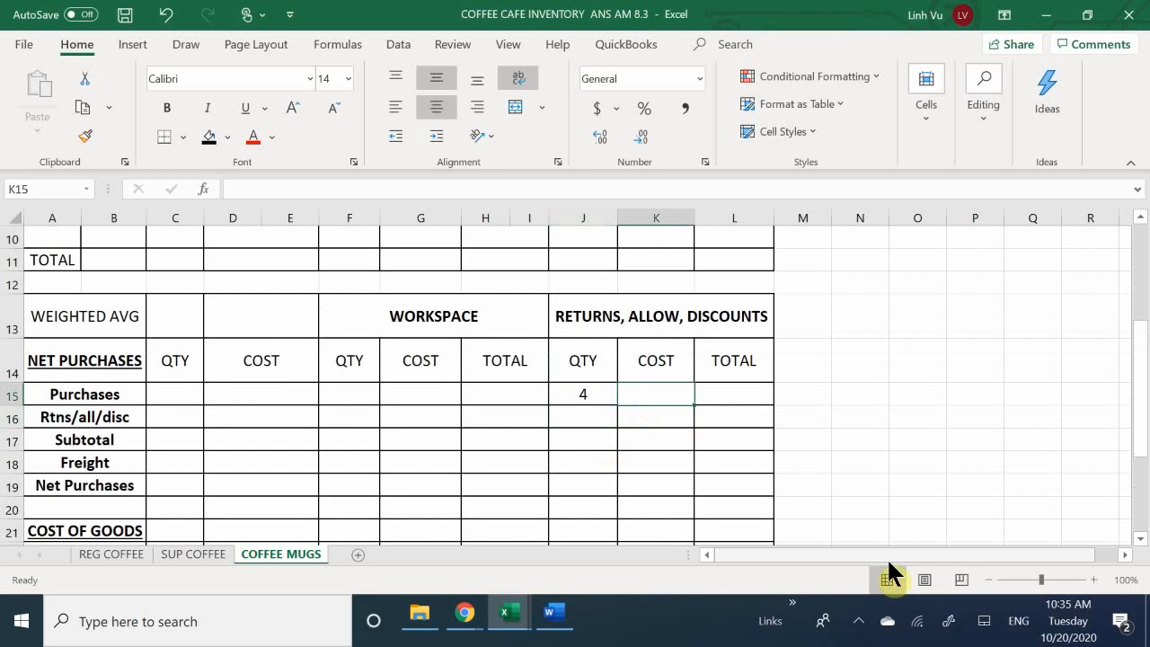
text(=)
scroll(886, 557, up, 3)
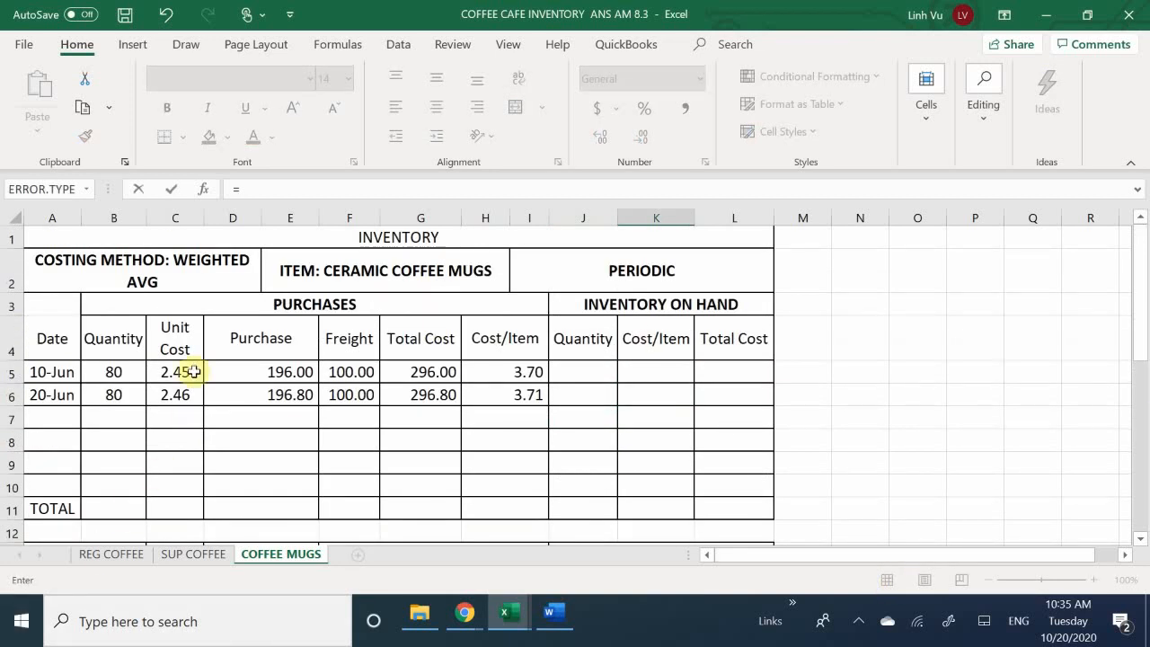
click(174, 398)
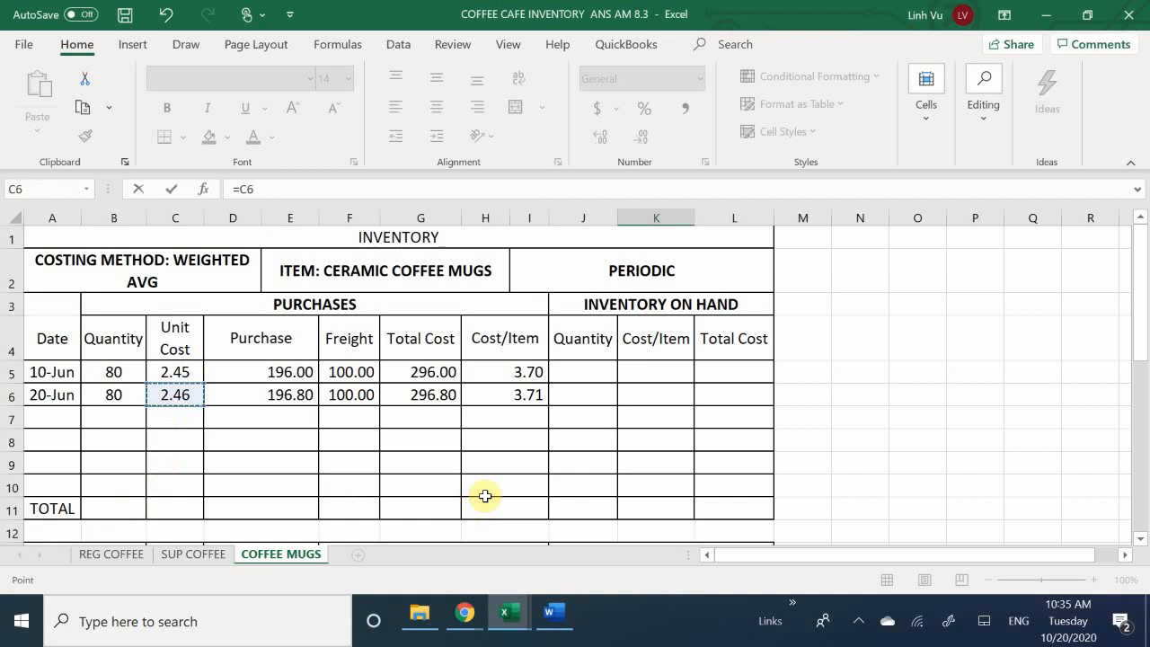
key(Return)
key(Down)
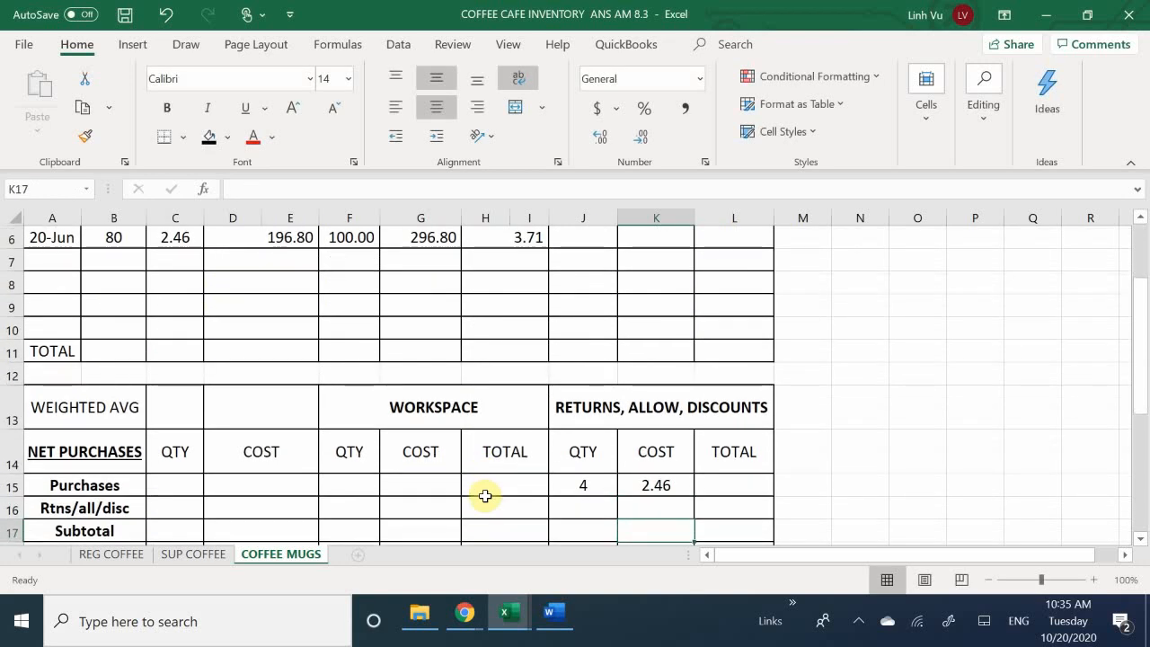
Step: Calculate the return total in L15 with the formula =J15*K15
key(Right)
key(Up)
key(Up)
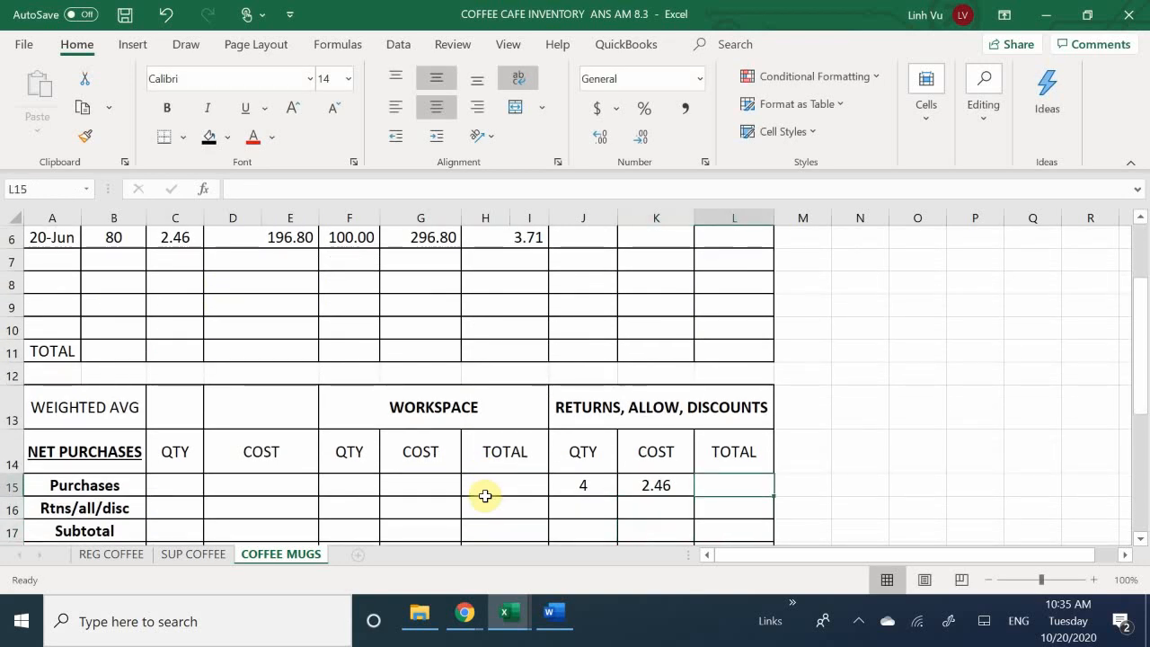
text(=)
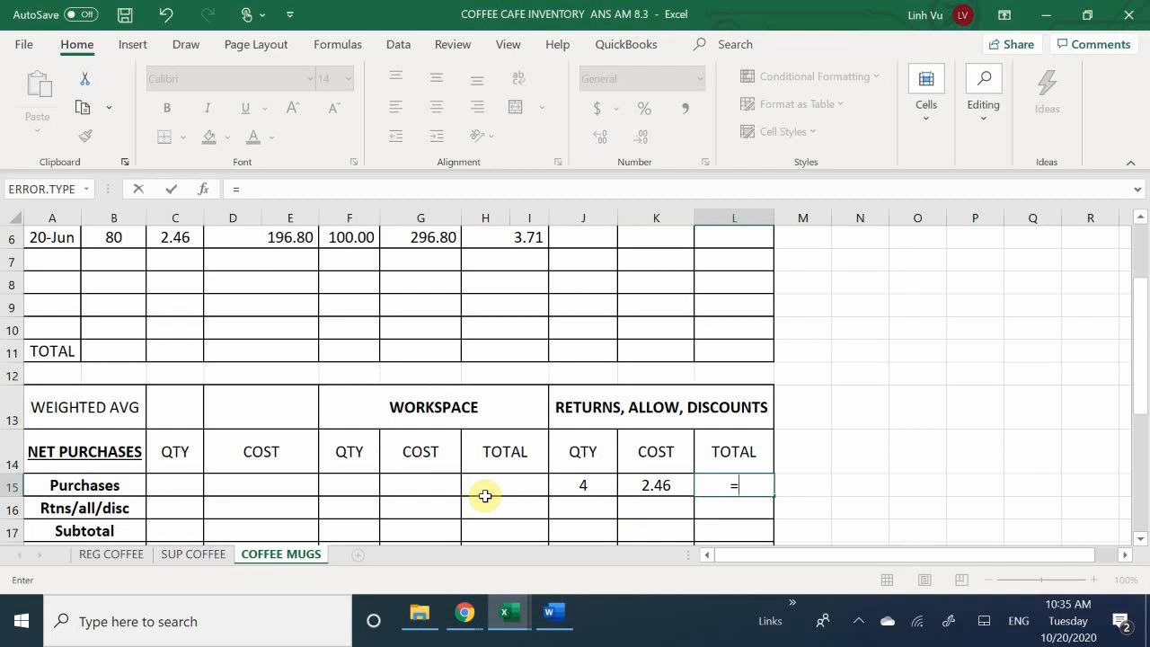
key(Left)
key(Left)
text(*)
key(Right)
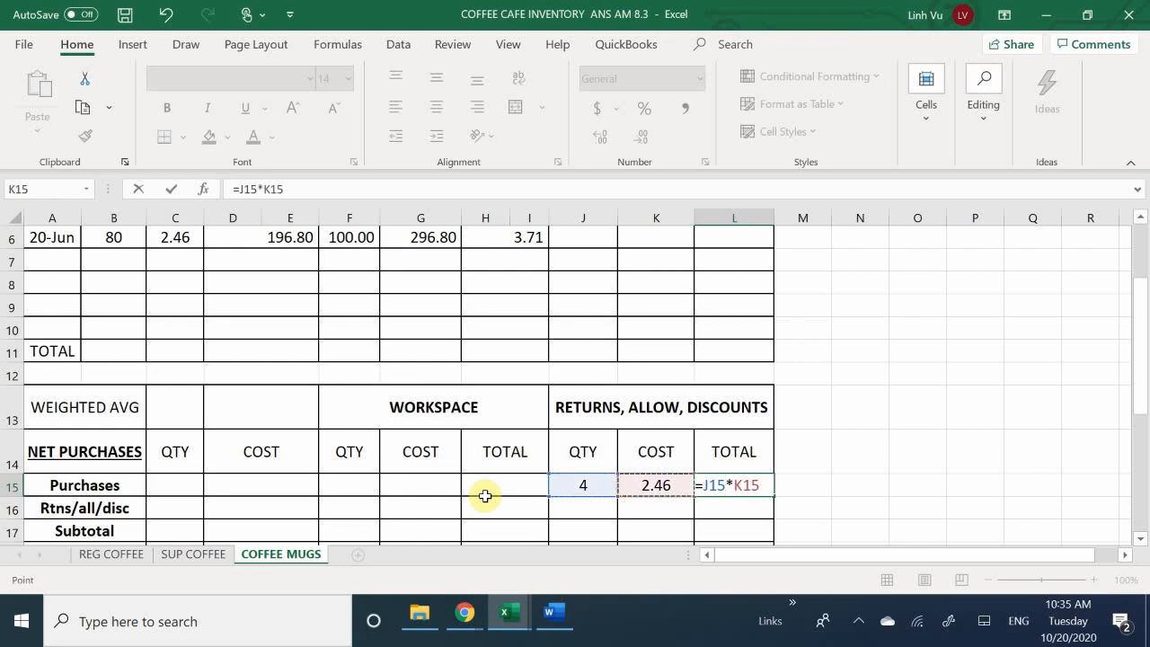
key(Return)
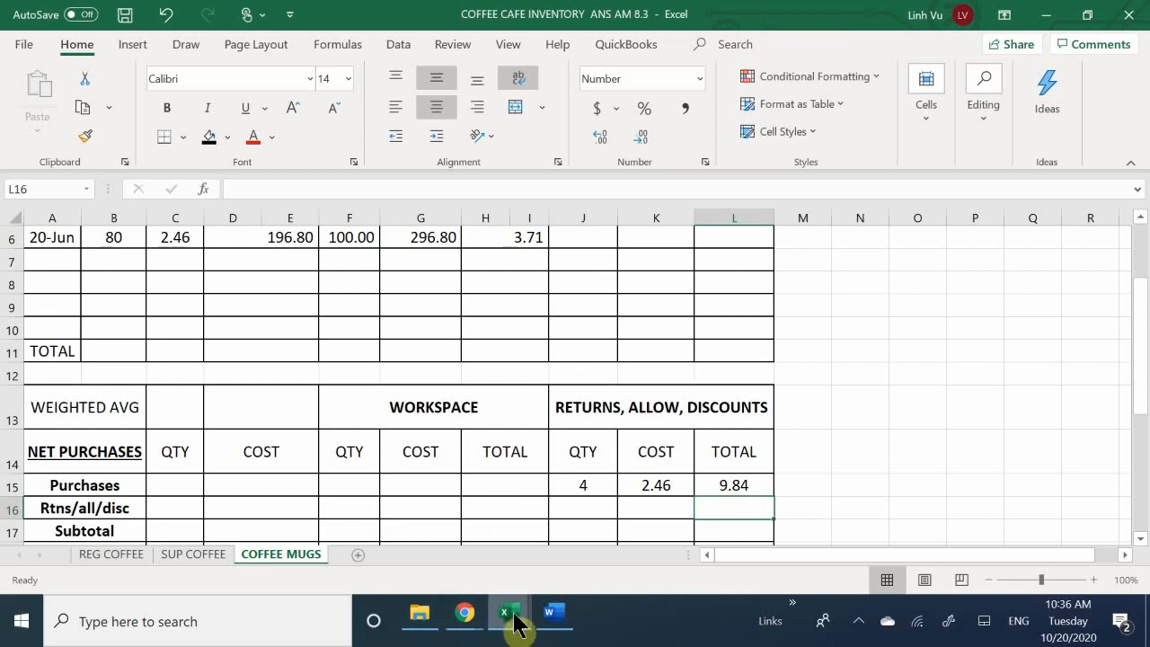
Step: Switch to the general journal workbook and enter 9.84 as the Accounts Payable debit in D366 and the Purchase Returns credit in E367
mouse_move(509, 616)
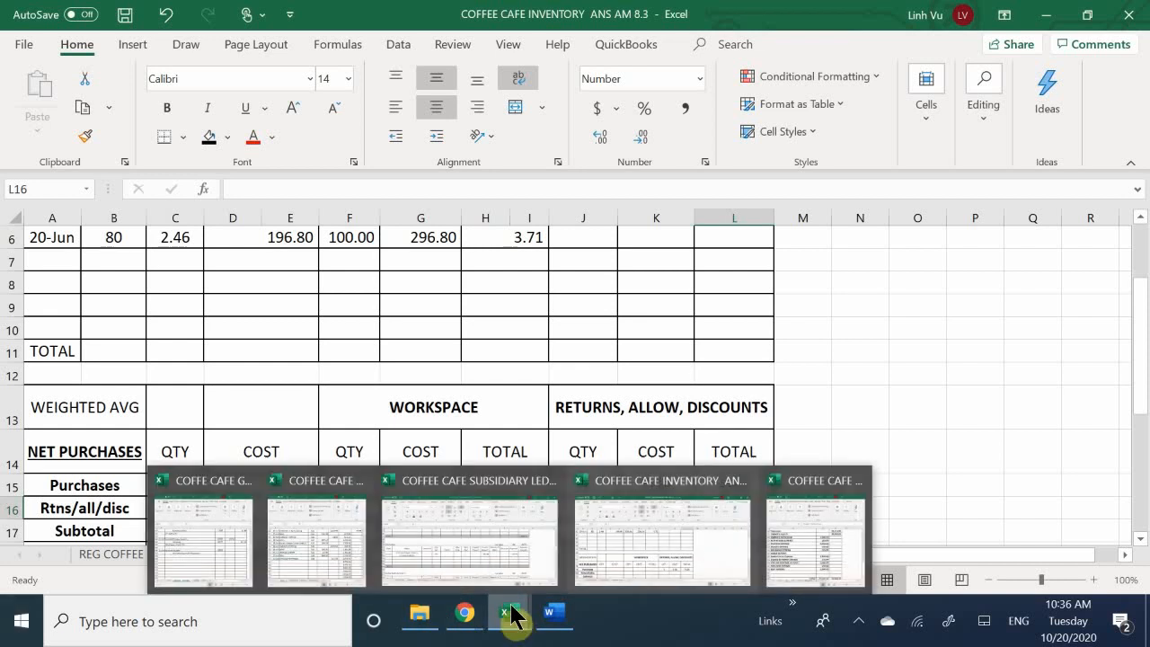
click(236, 570)
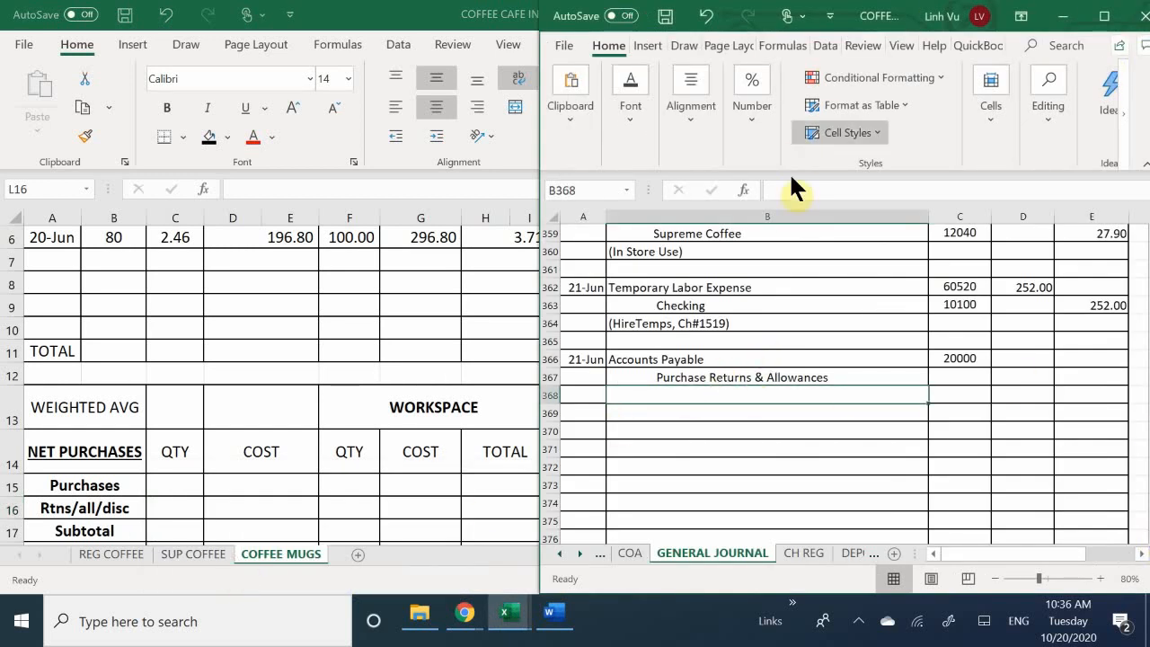
click(1035, 363)
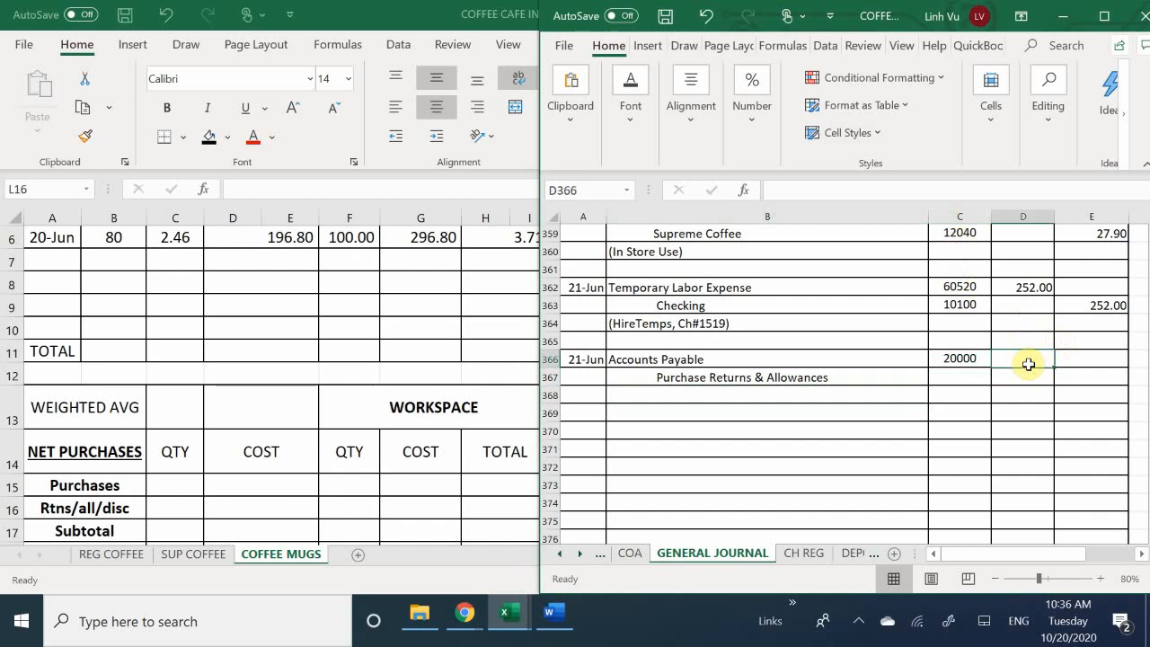
text(9.84)
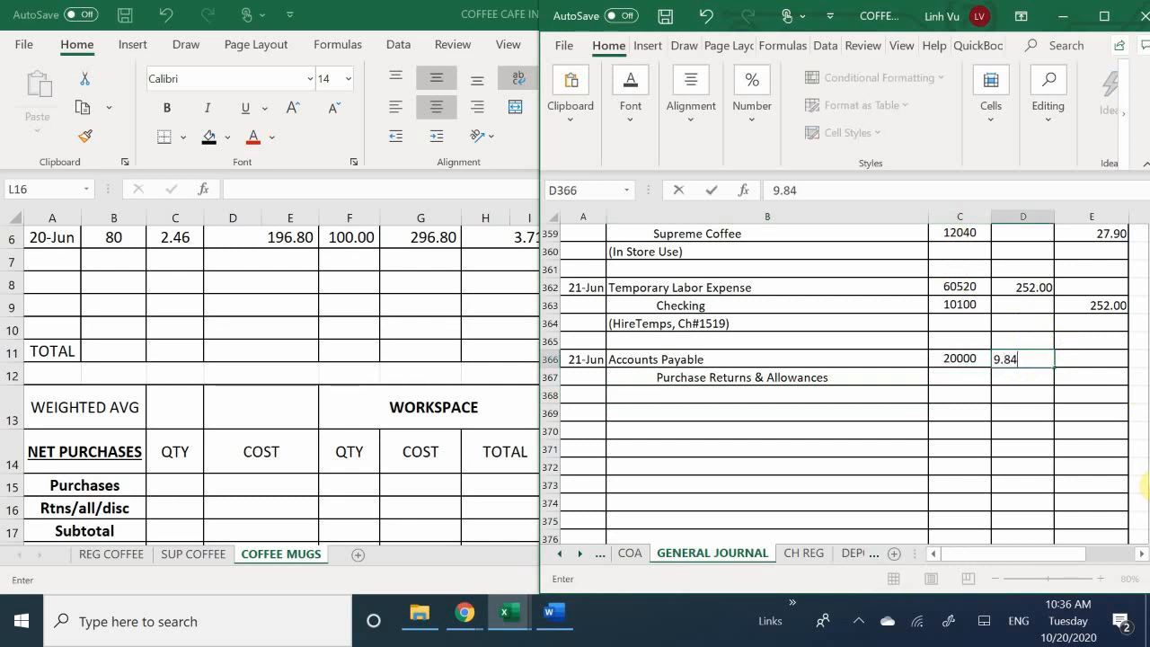
key(Return)
key(Right)
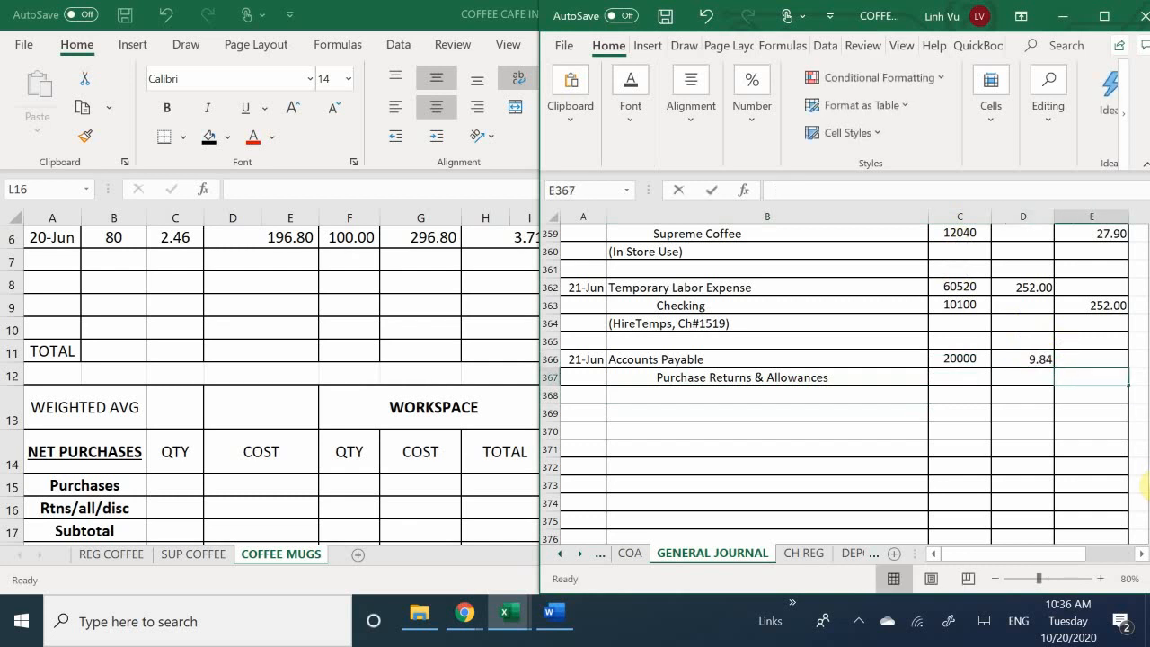
text(9.84)
key(Return)
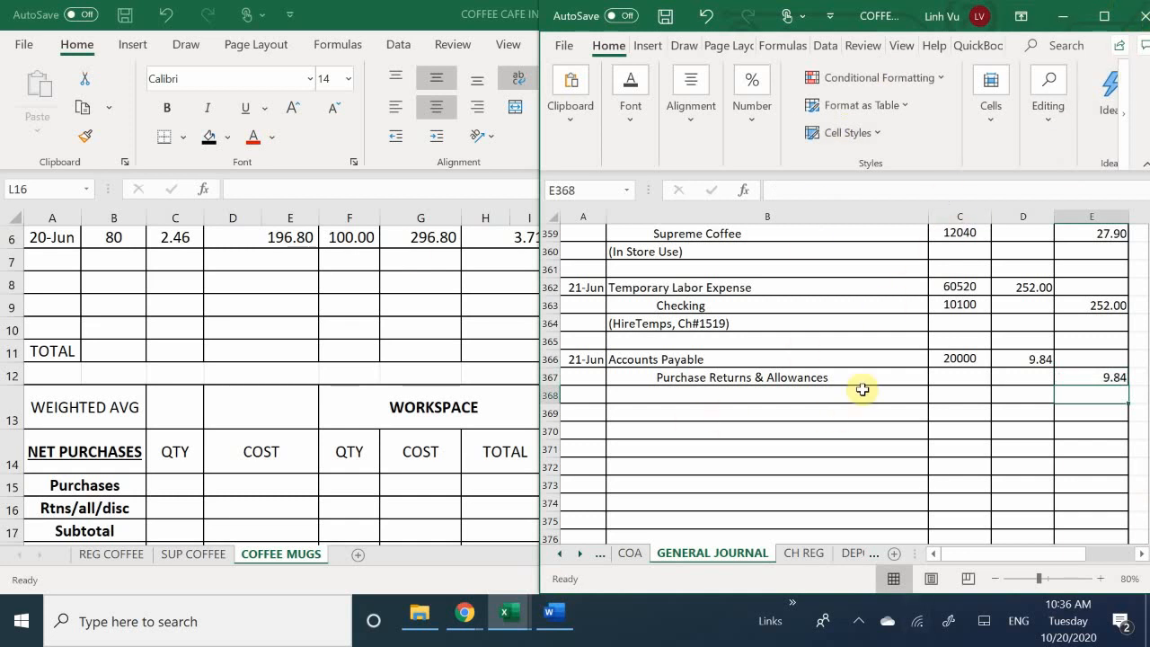
Step: Enter account number 61500 for Purchase Returns & Allowances in C367
click(958, 376)
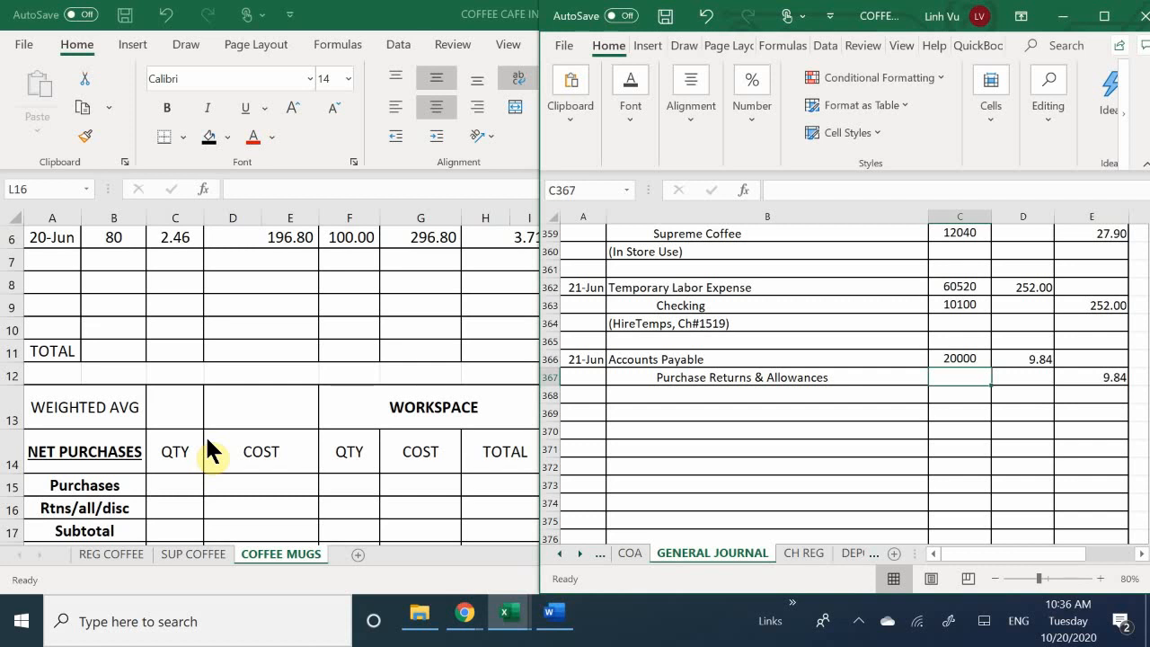
text(61500)
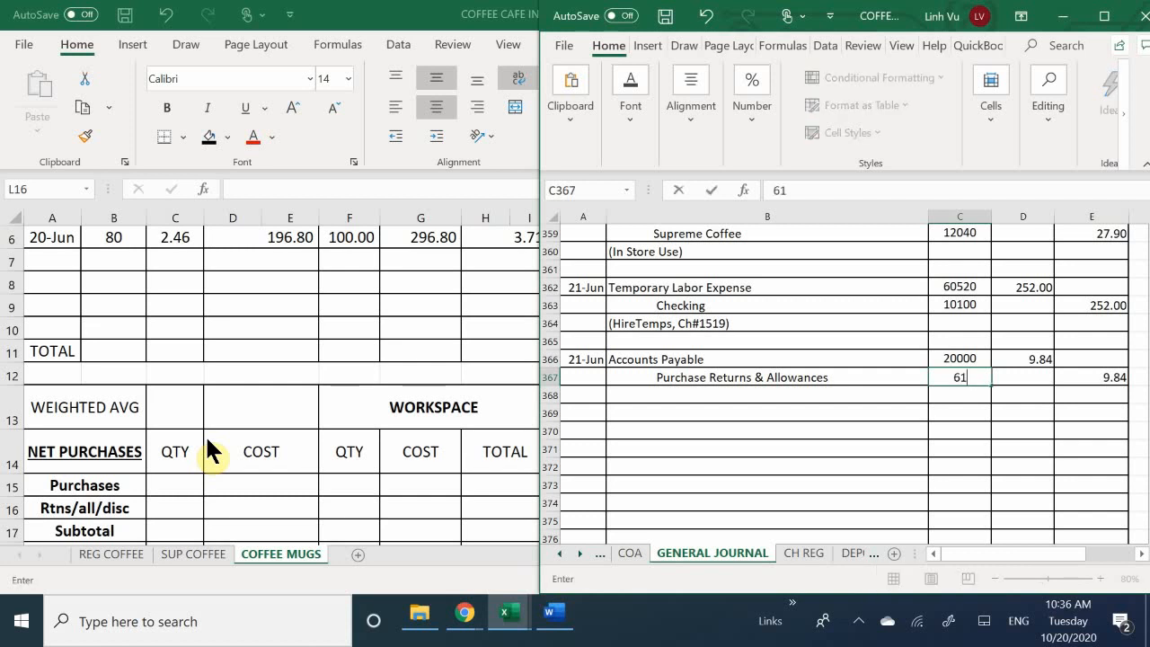
key(Return)
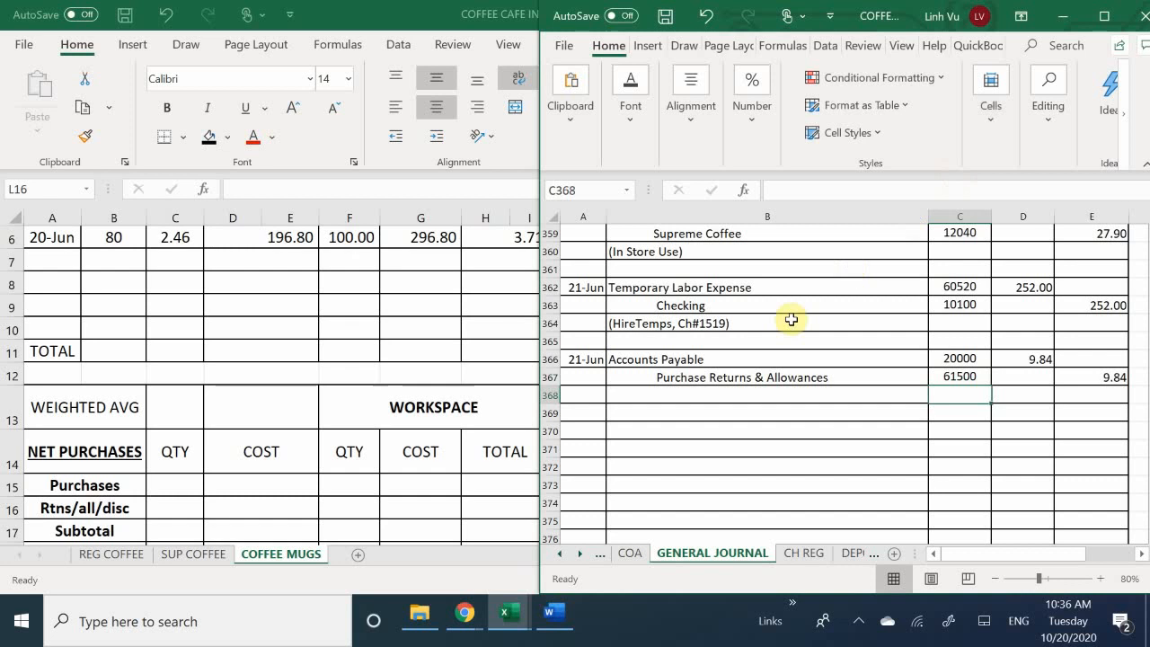
Step: Bring up the Word transaction list beside the journal and begin the entry's description in B368 with "(All Things Ceramic,"
click(678, 395)
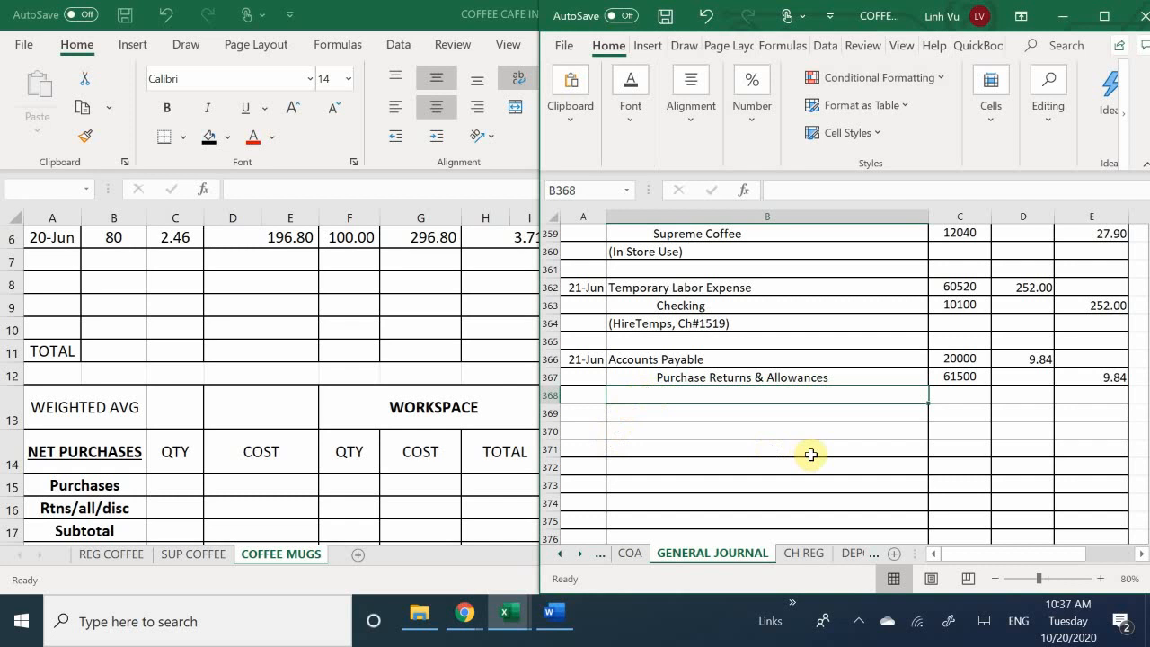
text(9)
key(BackSpace)
text(()
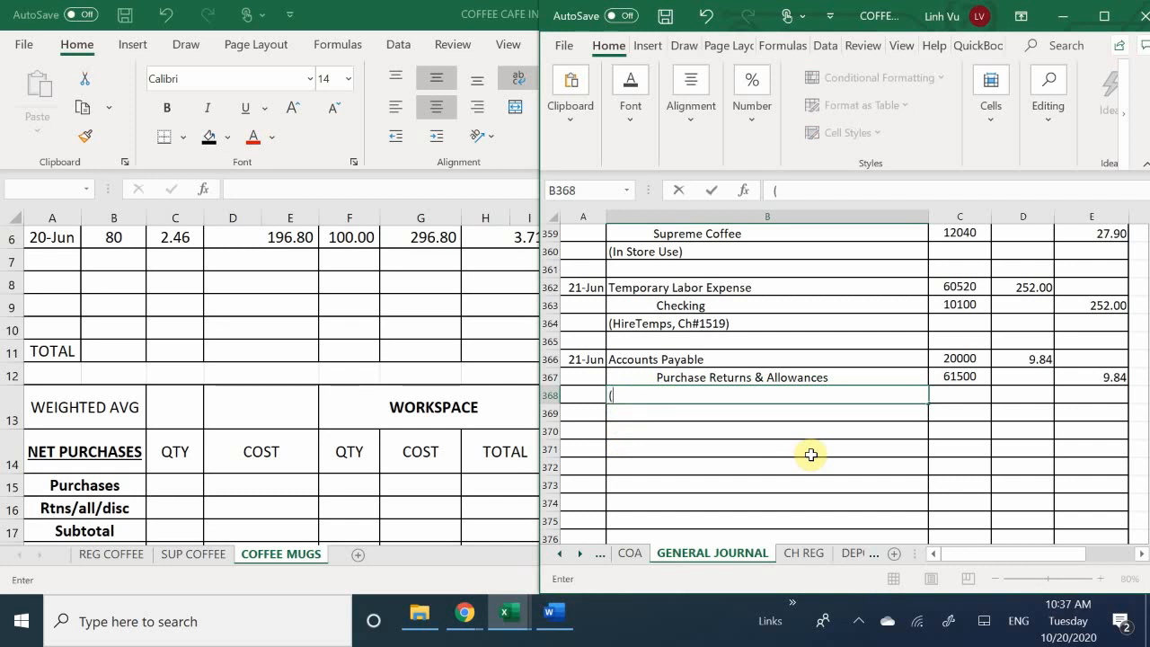
text(a)
key(BackSpace)
click(559, 619)
click(629, 391)
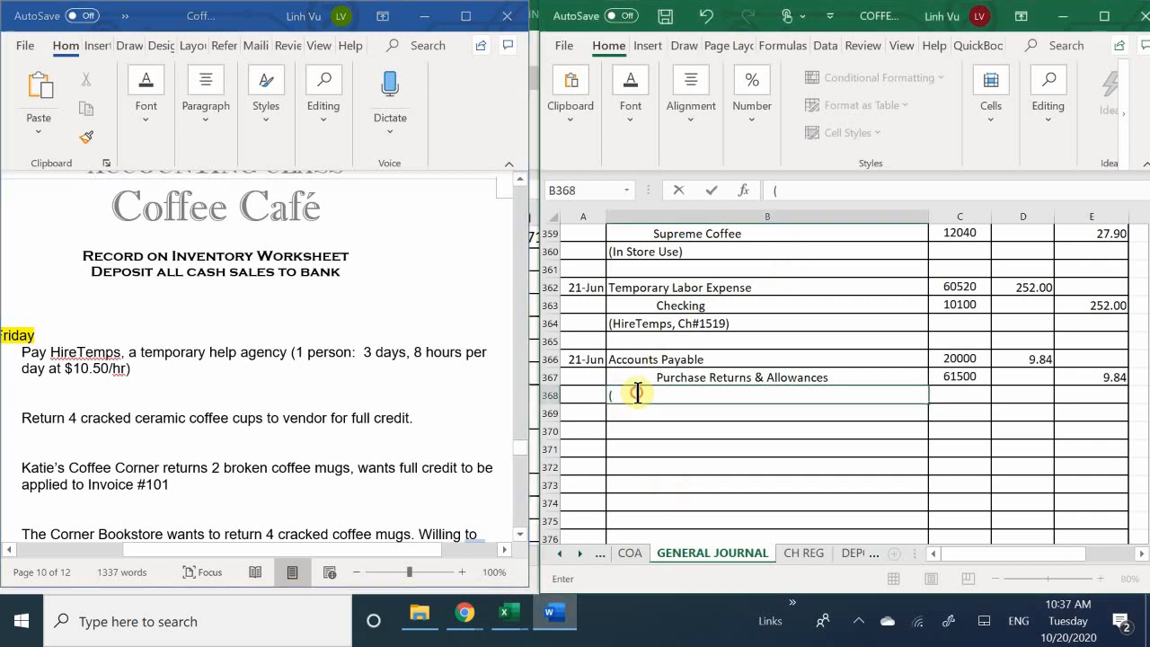
text(Akk)
key(BackSpace)
key(BackSpace)
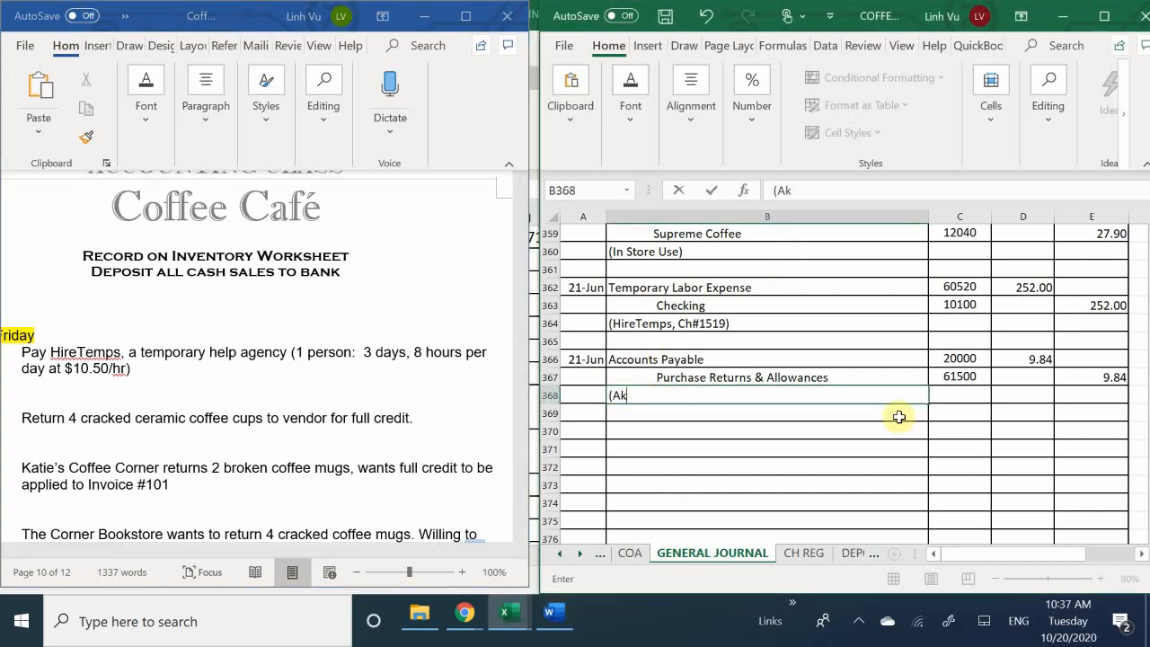
text(ll Things Ceramic,)
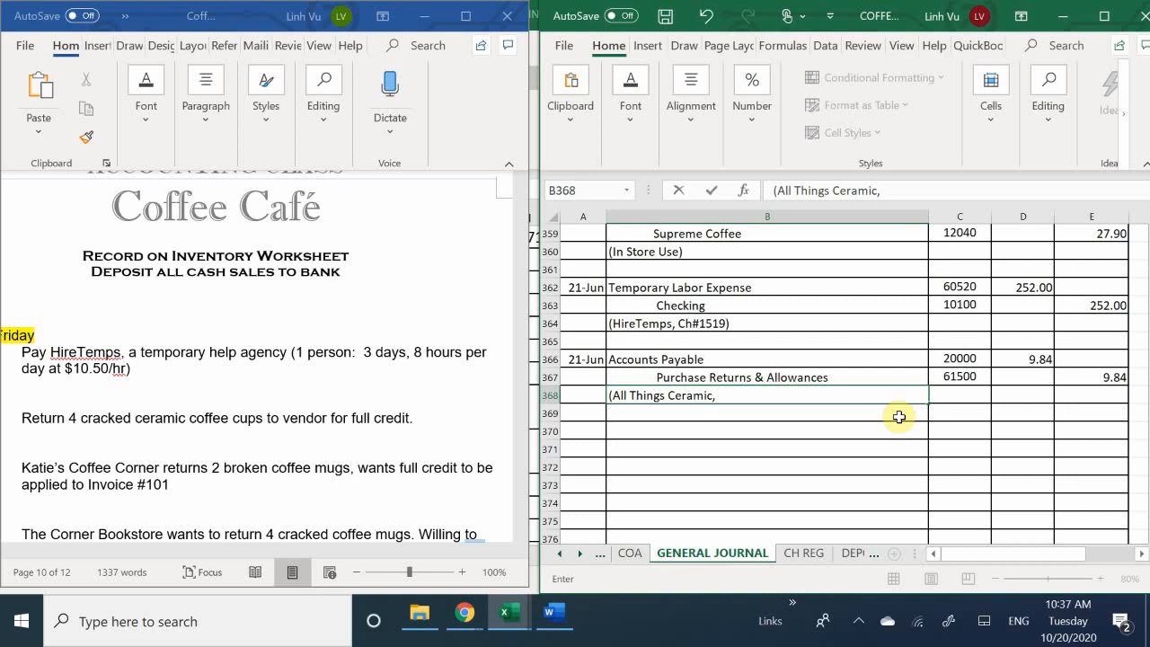
Step: Complete the B368 description with "Rtn 4 Mugs for Full Refund,inv#" after the vendor name
text(4)
text( Cp)
key(BackSpace)
key(BackSpace)
key(BackSpace)
key(BackSpace)
text(Rtn 4 Mugd)
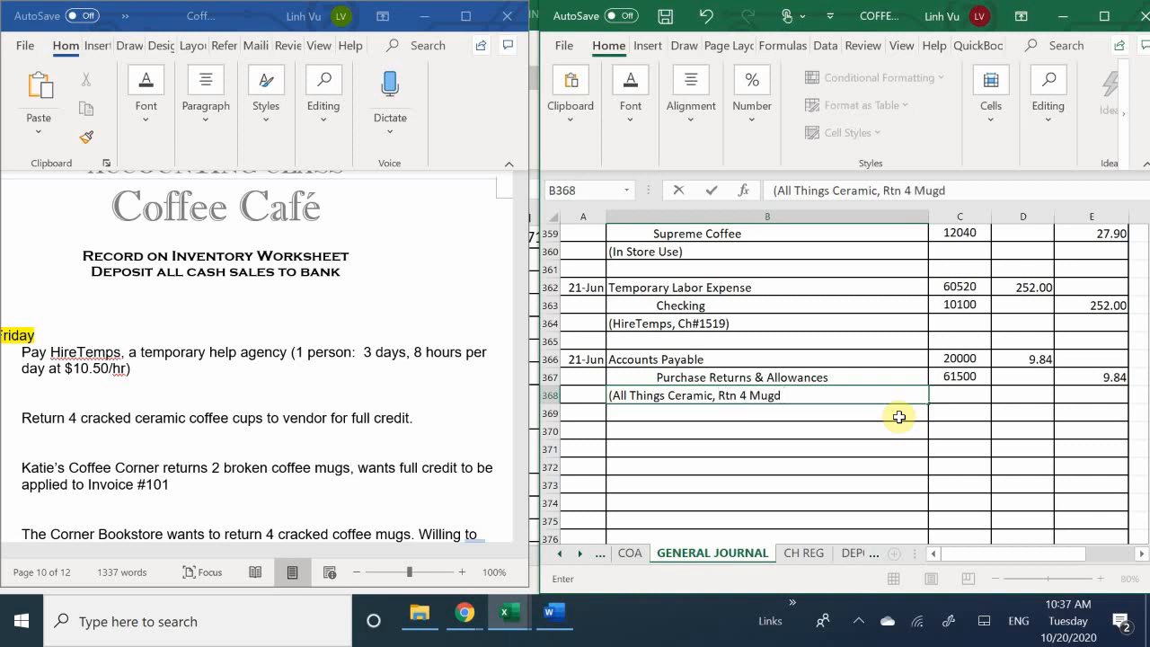
key(BackSpace)
text(s for Full Re)
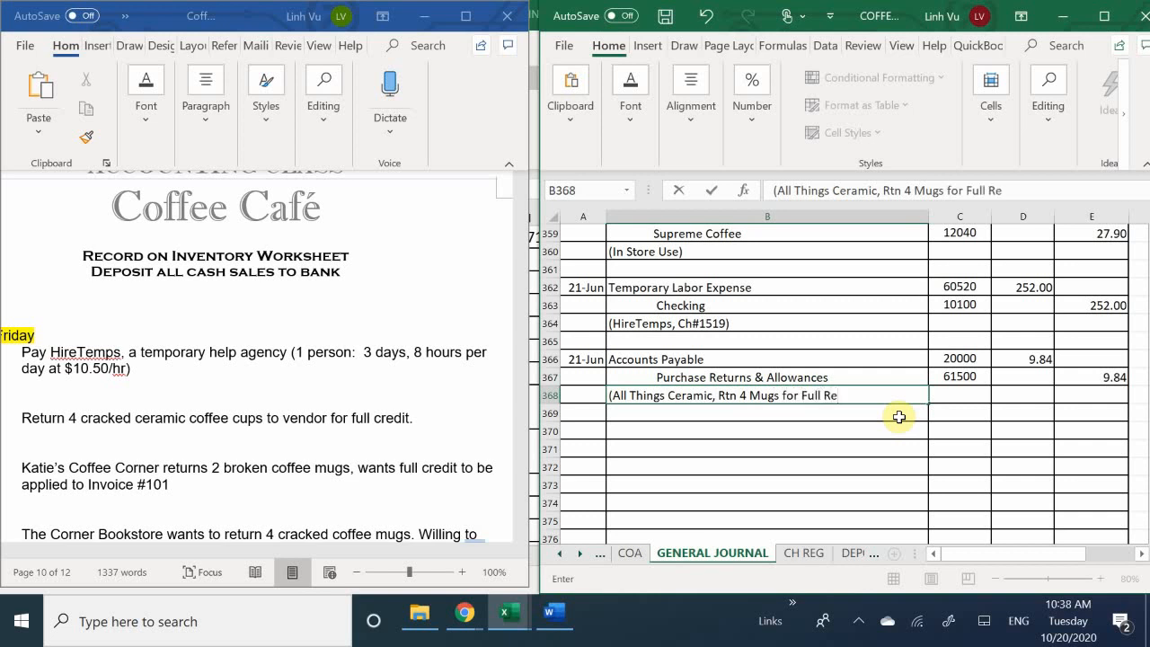
text(fund_.,inv#)
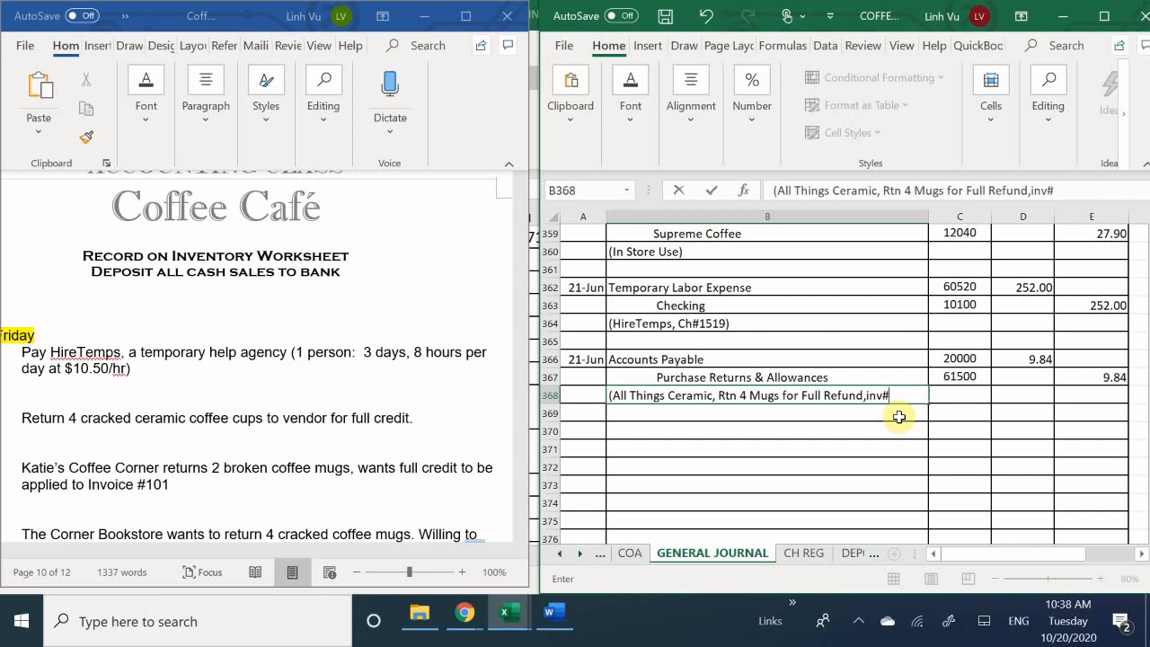
key(Return)
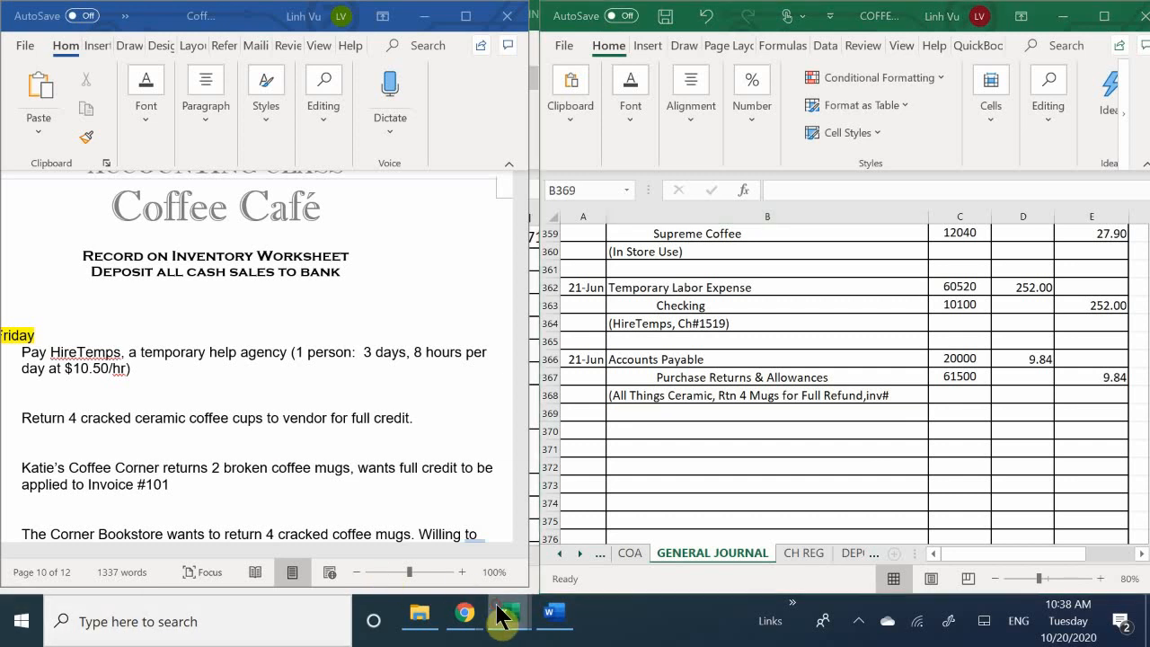
Step: Switch to the ledger workbook's LIABILITIES sheet and enter the date 6/21 in A24 of the Accounts Payable ledger
mouse_move(501, 617)
click(321, 580)
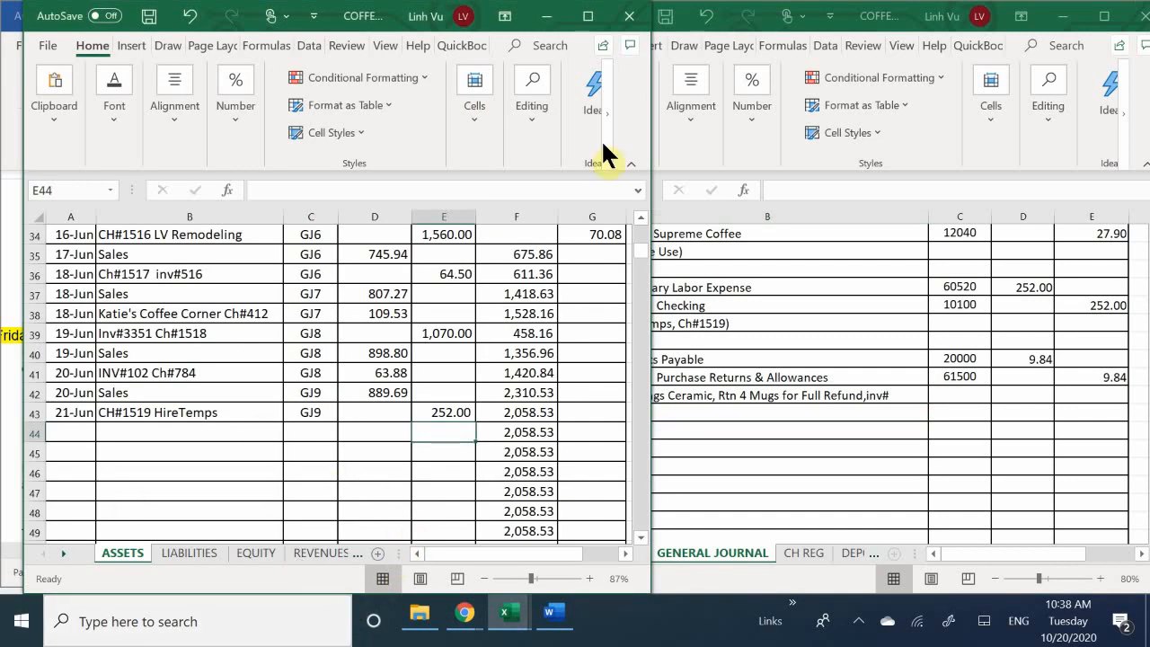
click(165, 553)
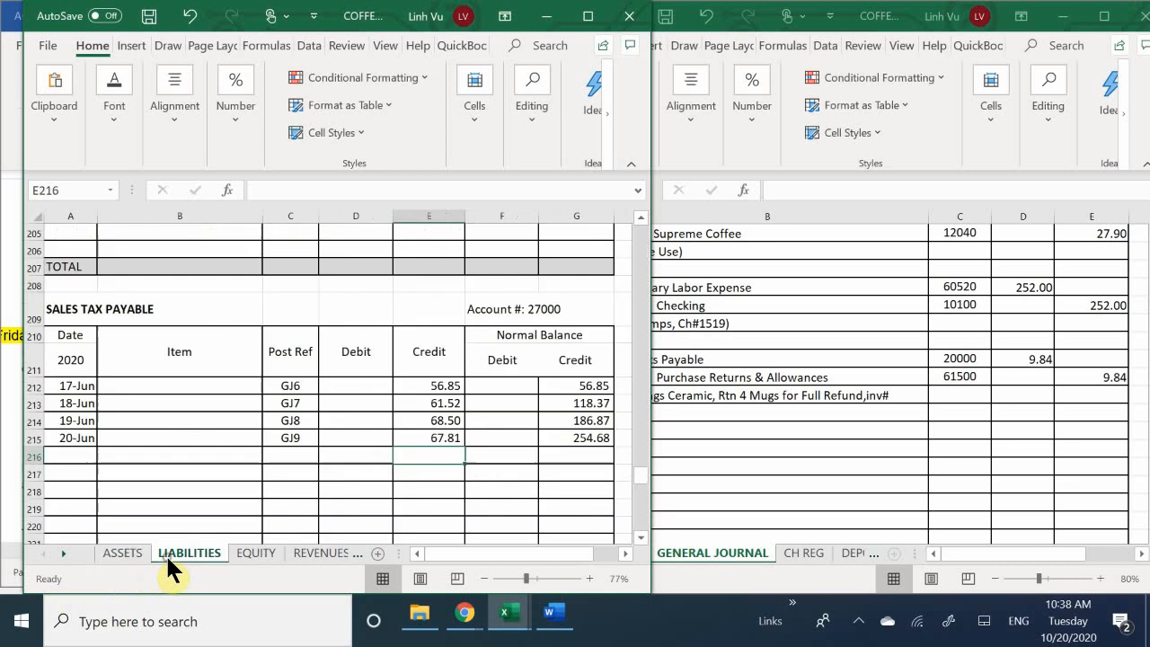
scroll(194, 423, up, 10)
scroll(194, 424, up, 20)
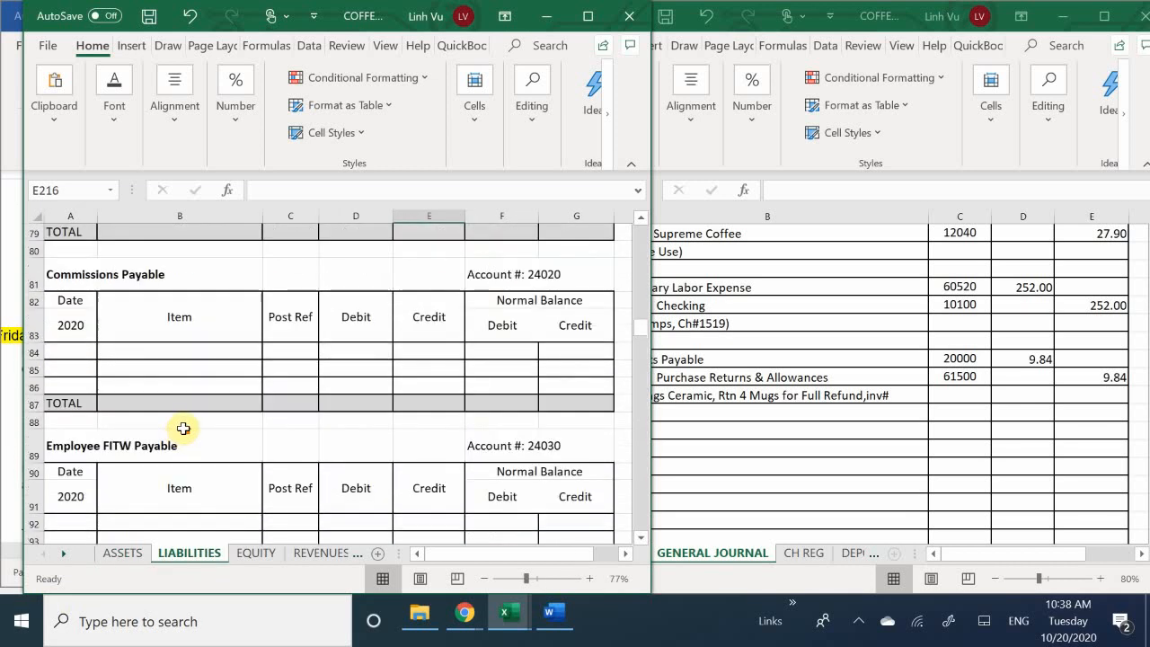
scroll(187, 411, down, 4)
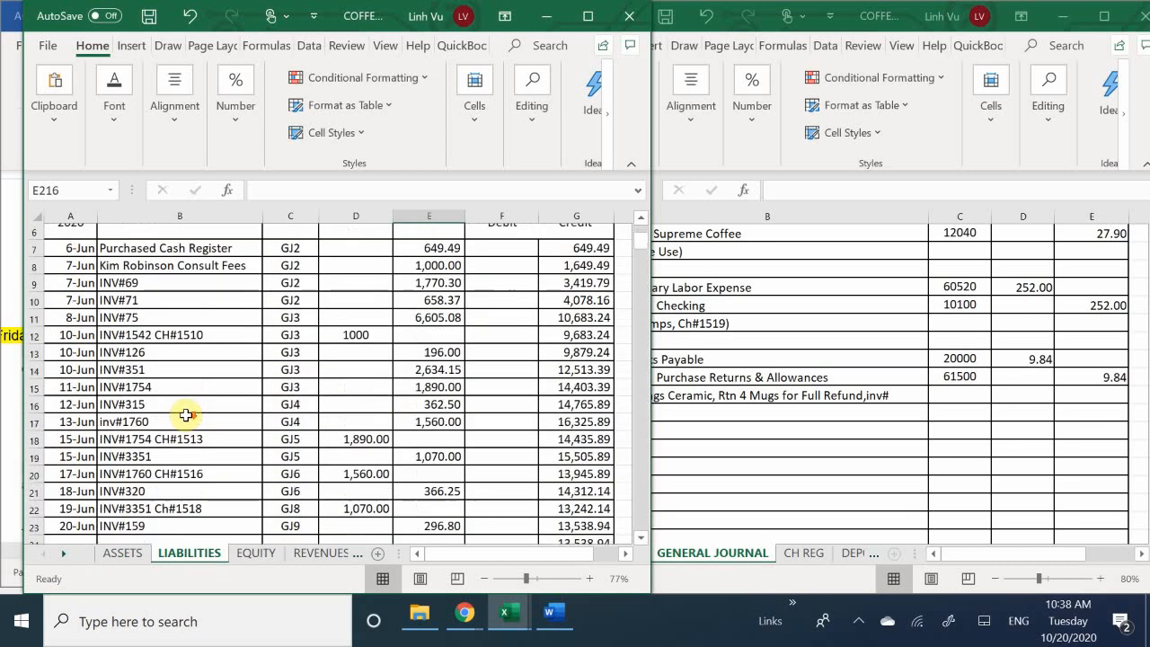
click(69, 424)
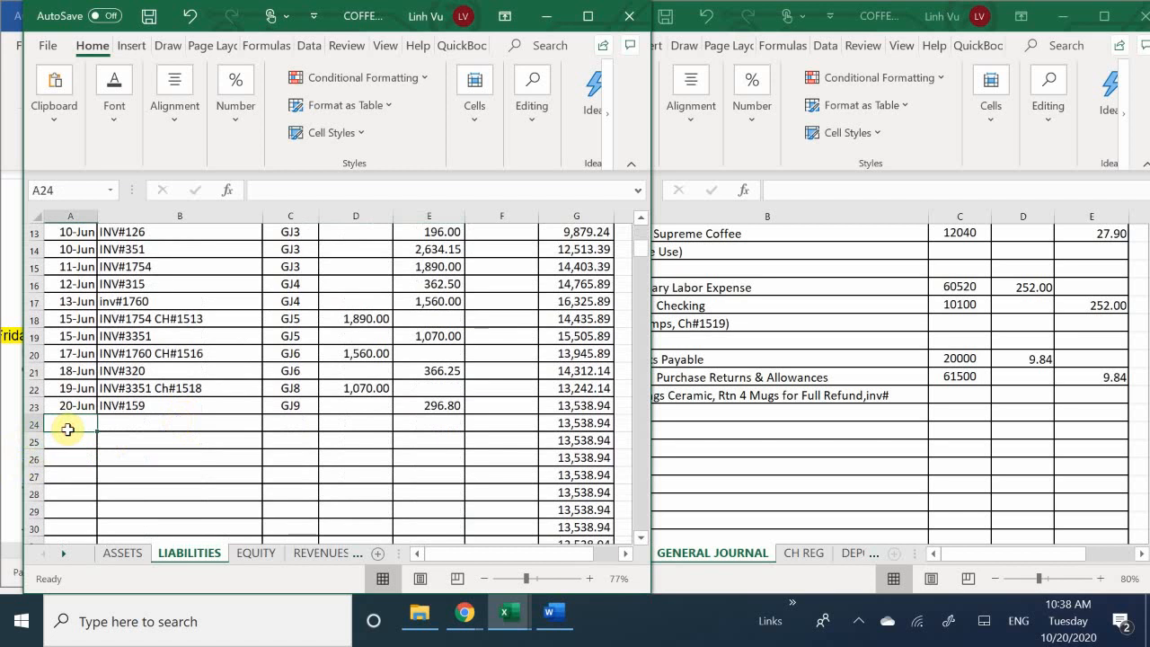
key(Up)
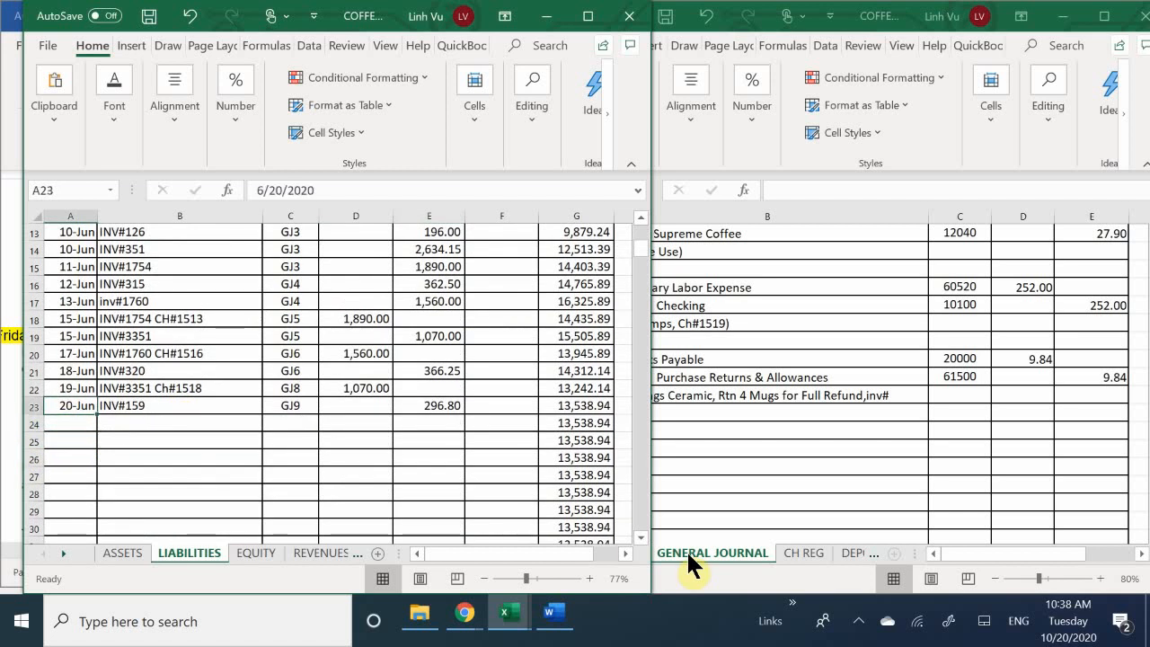
key(Down)
text(6/2)
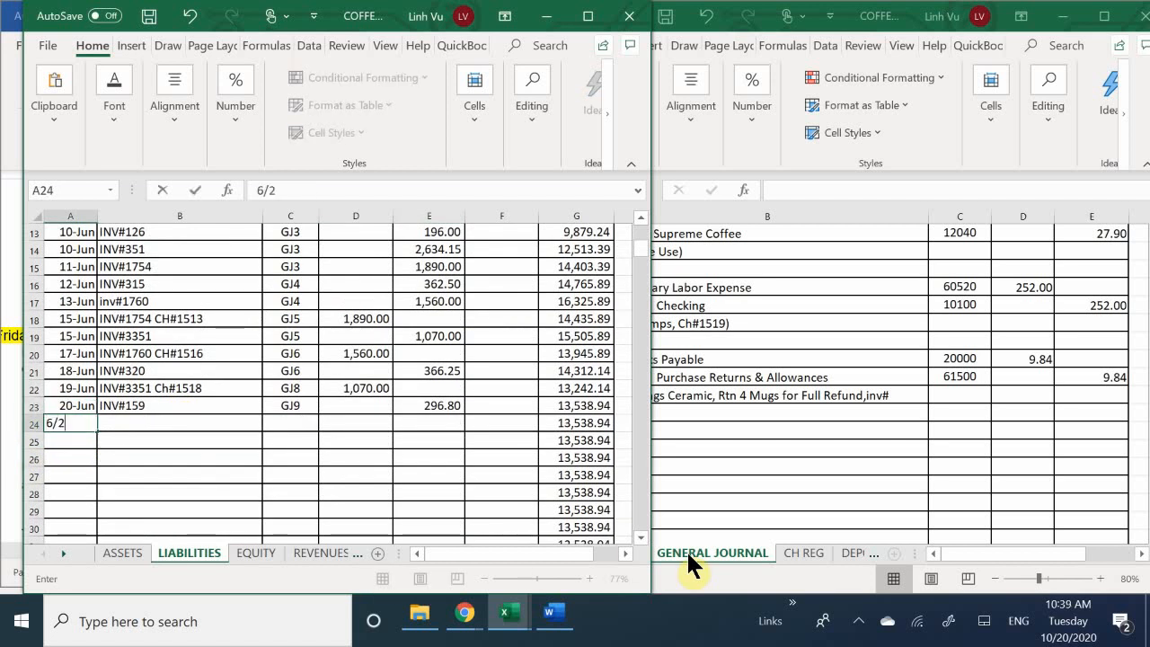
text(1)
key(Tab)
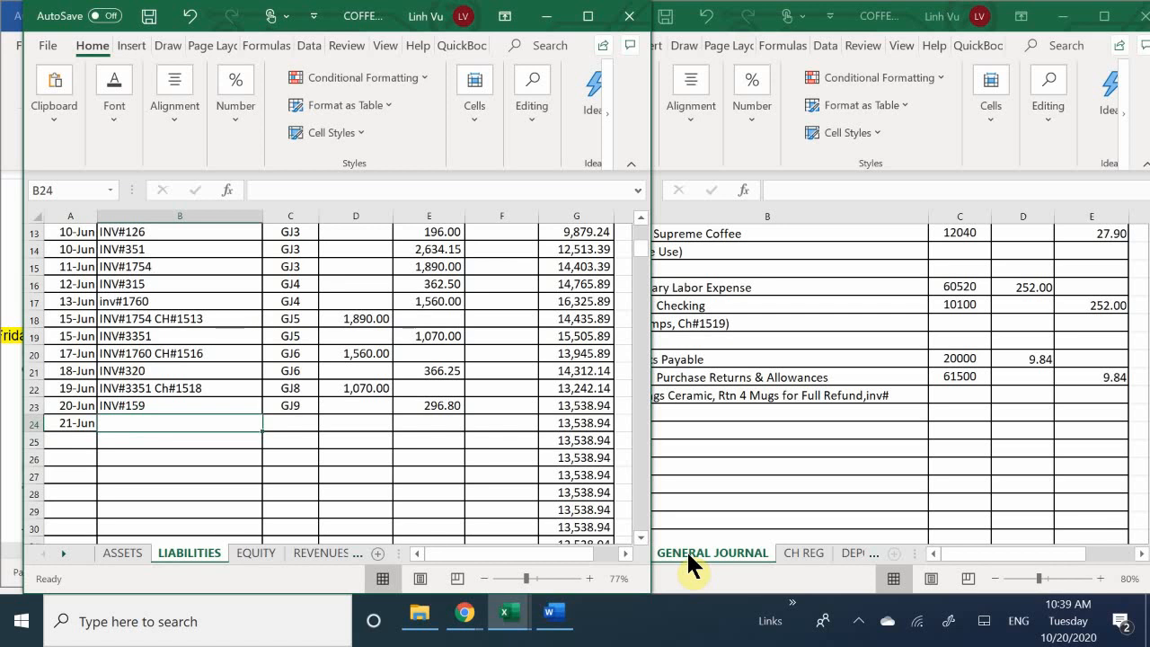
Step: Enter "Refund 4 Mugs" as the item description in B24 of the Accounts Payable ledger
text(4)
key(BackSpace)
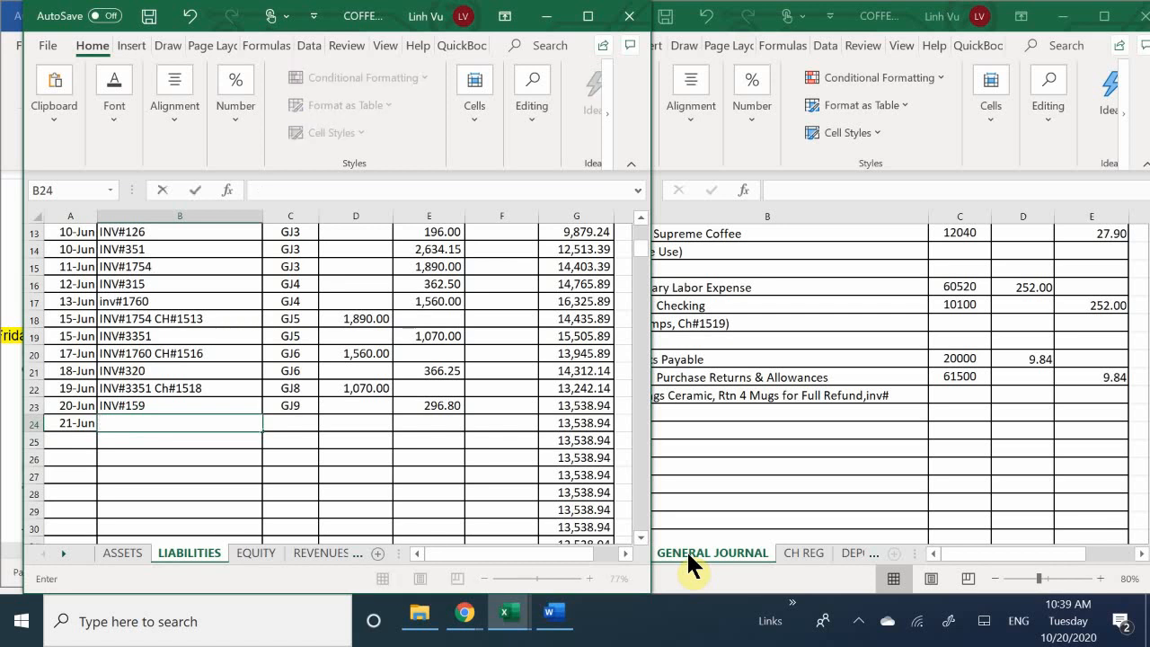
text(4 mu)
key(BackSpace)
key(BackSpace)
key(BackSpace)
key(BackSpace)
text(Reg)
key(BackSpace)
text(fund 4 M)
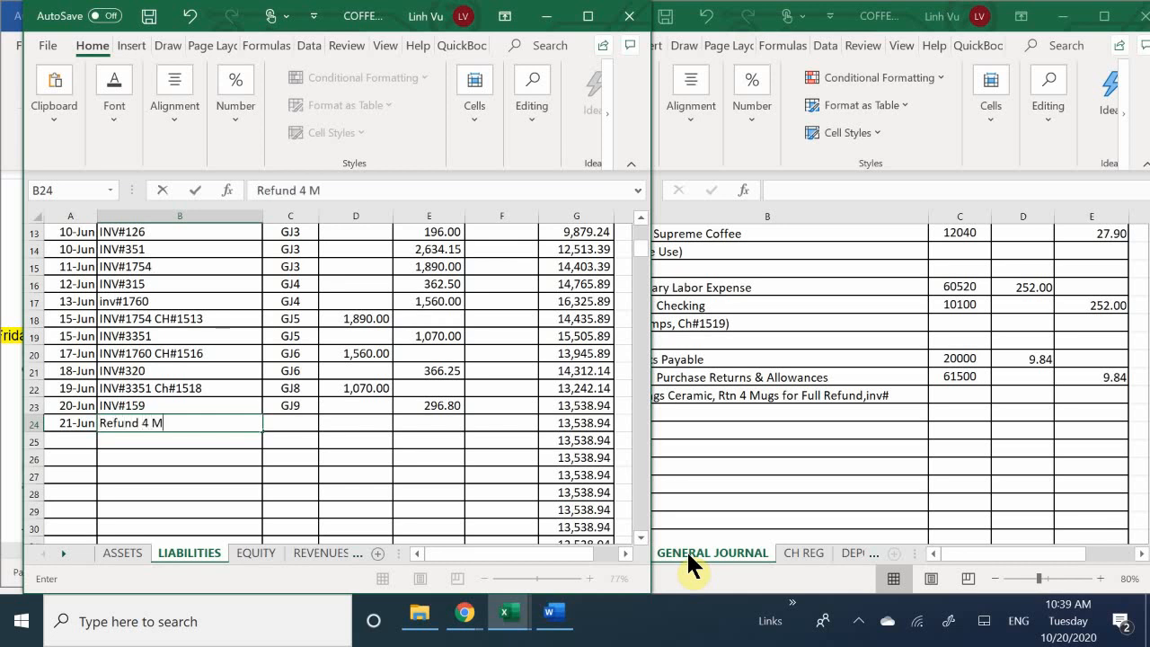
text(ugs)
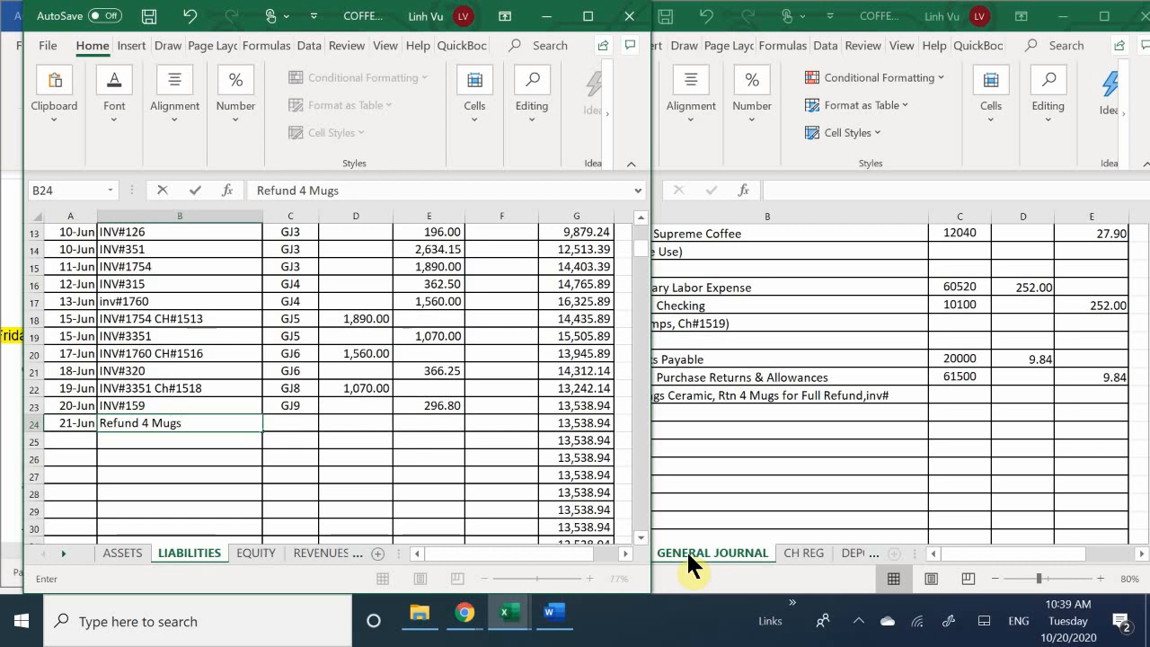
key(Return)
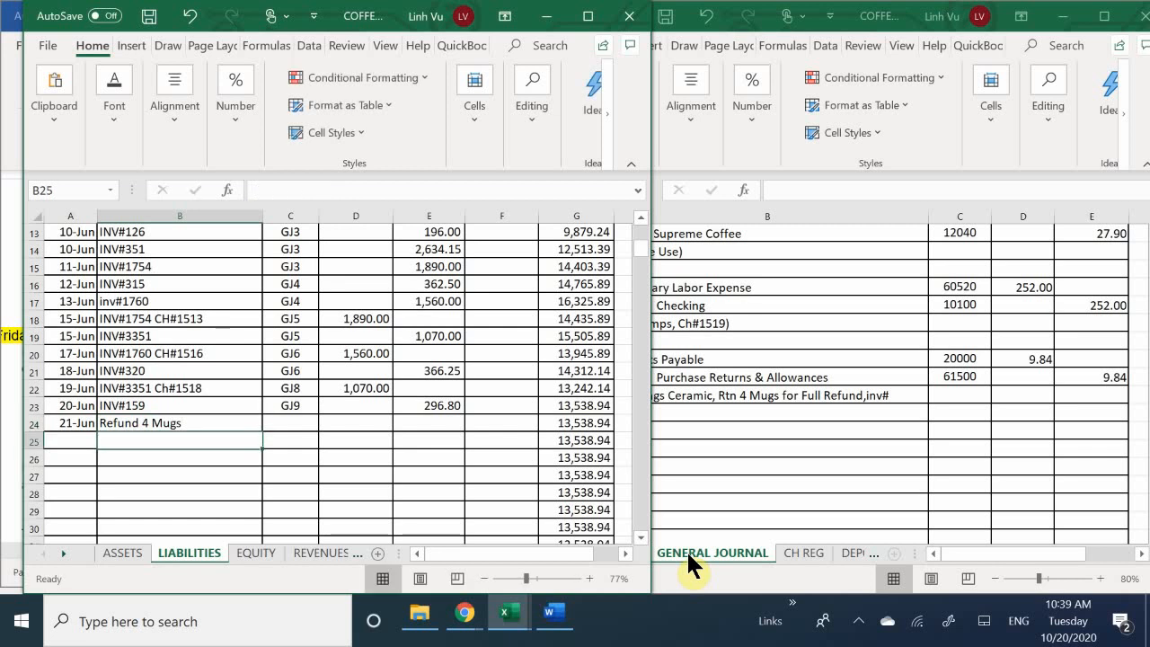
Step: Enter the post reference GJ9 in C24 and the 9.84 debit in D24 for the mug refund
key(Up)
key(Right)
text(GJ)
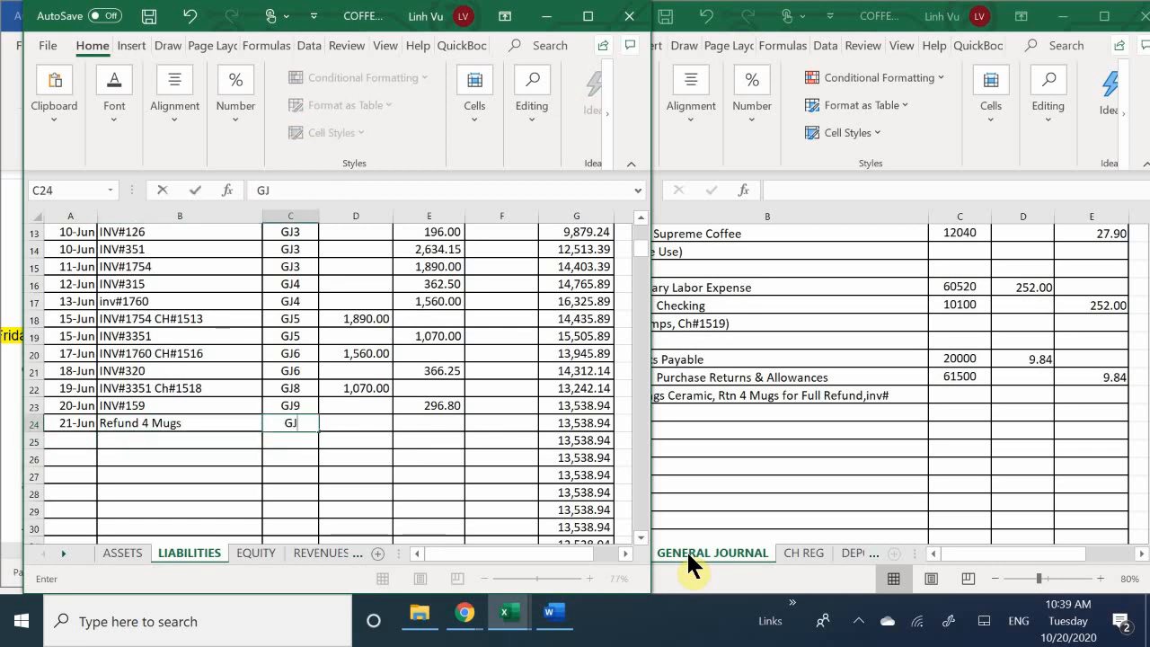
text(9)
key(Return)
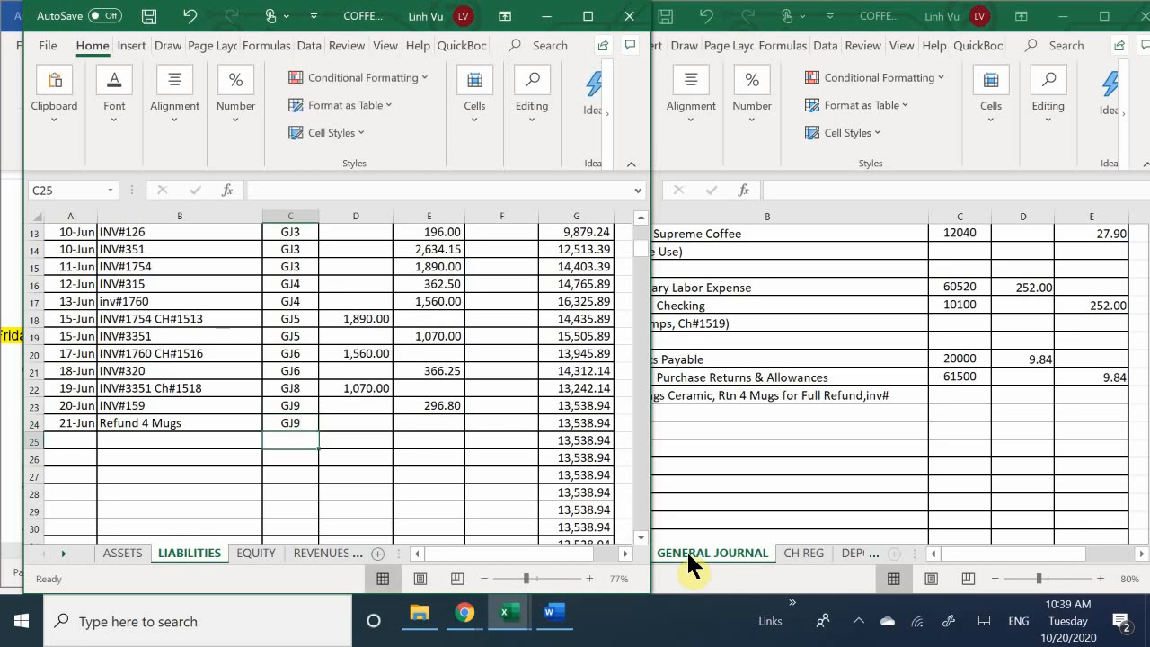
key(Right)
key(Up)
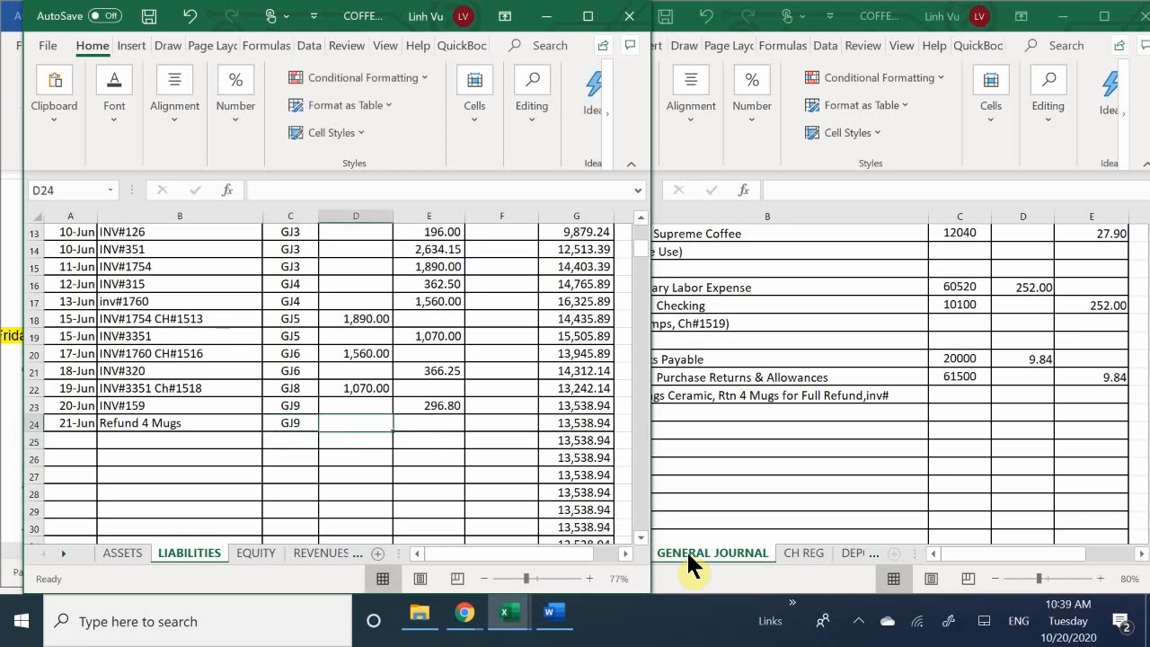
text(9.84)
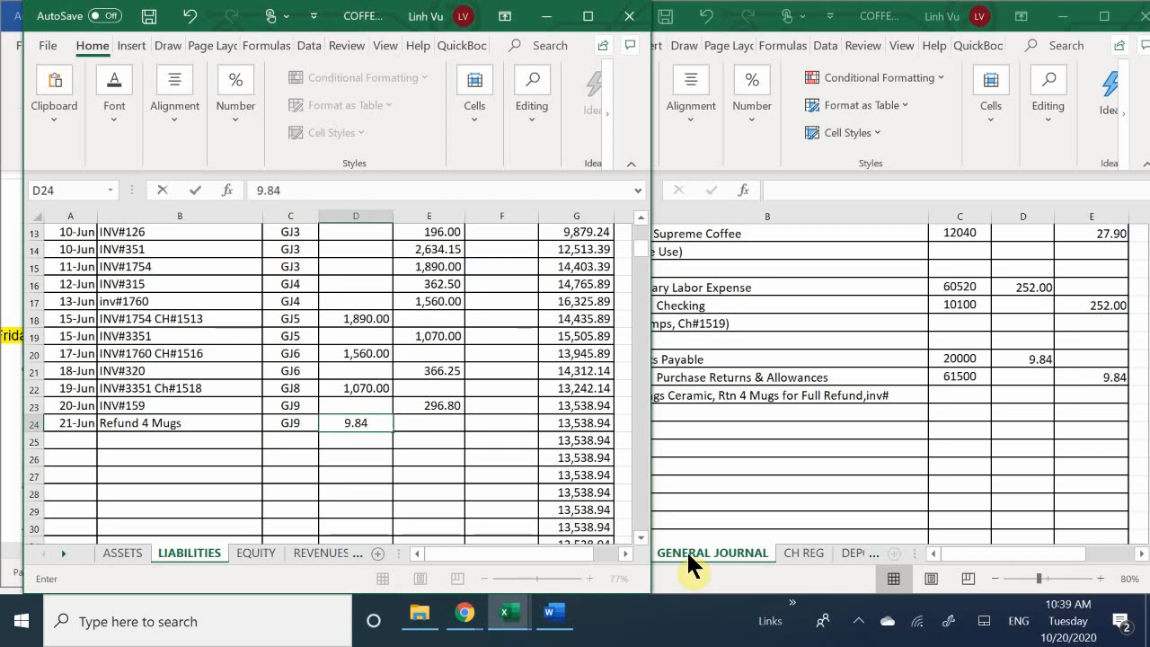
key(Return)
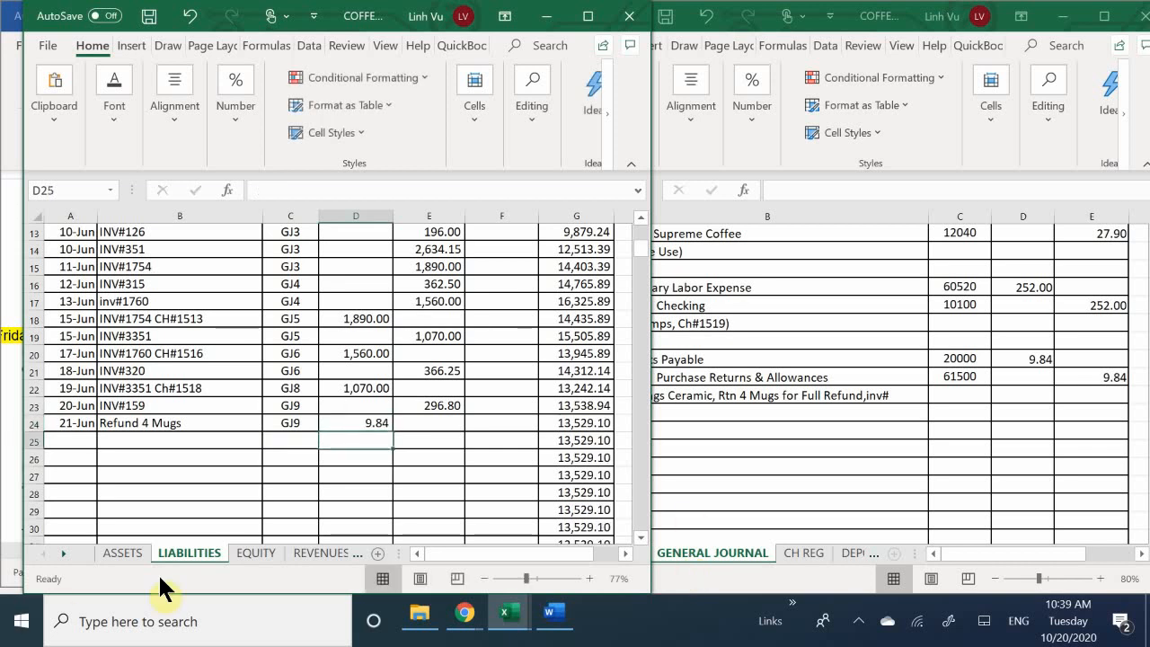
Step: Open the EXPENSES - OP sheet and enter the date 6/21 in A156 of the Purchase Returns & Allowances ledger
click(319, 552)
click(319, 552)
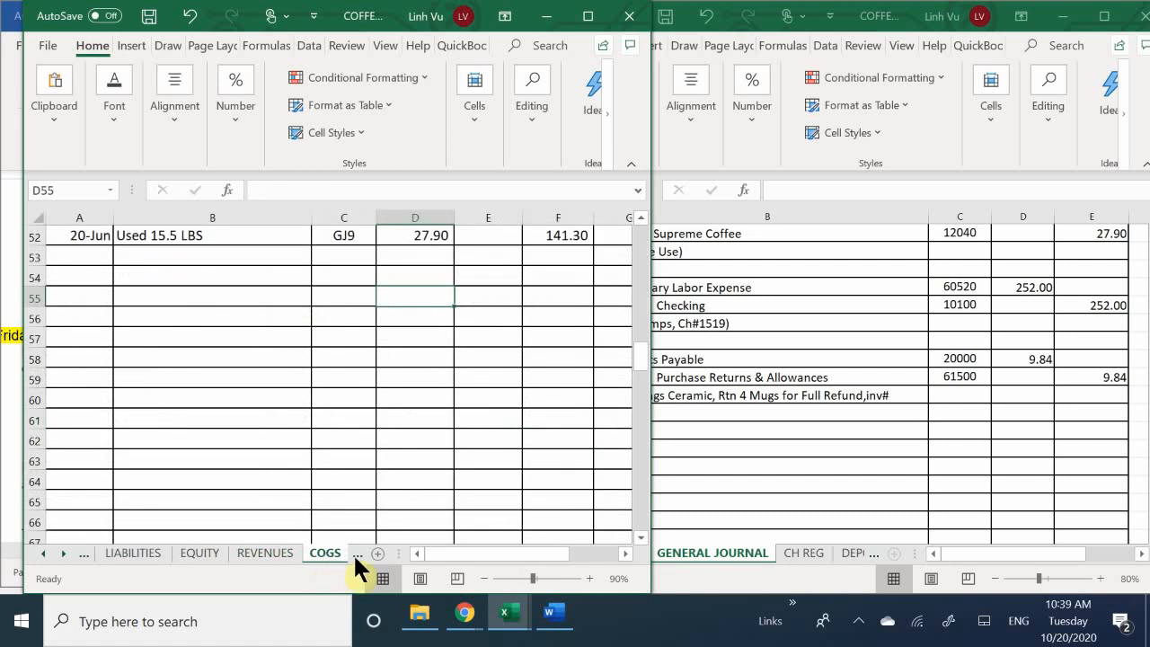
click(356, 553)
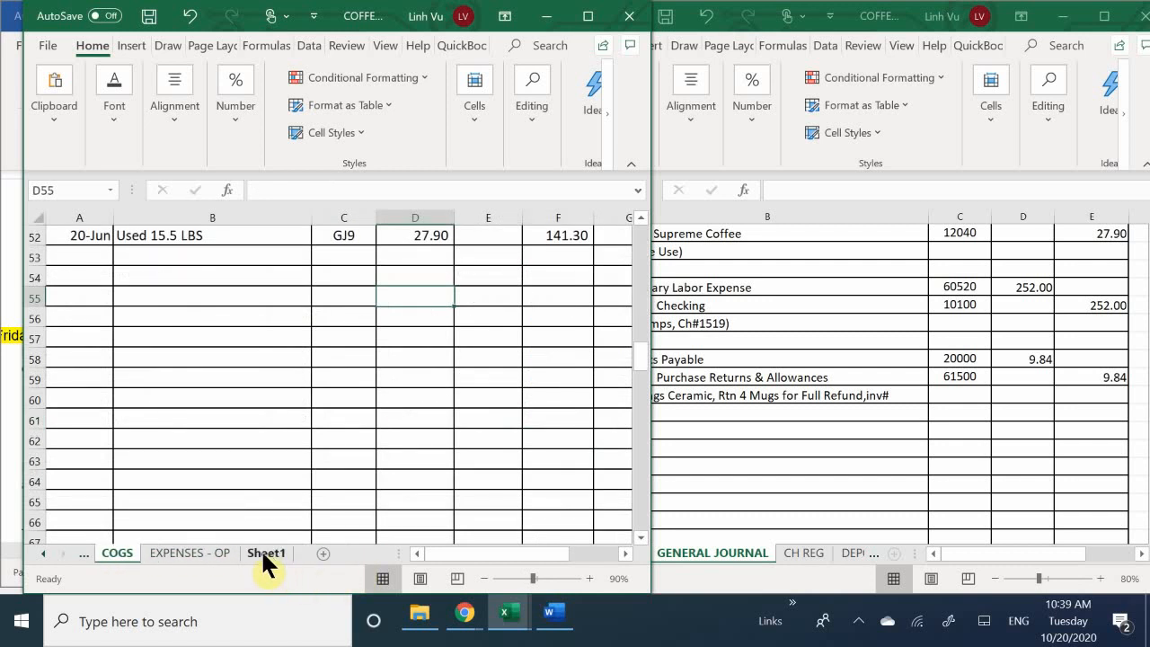
click(193, 553)
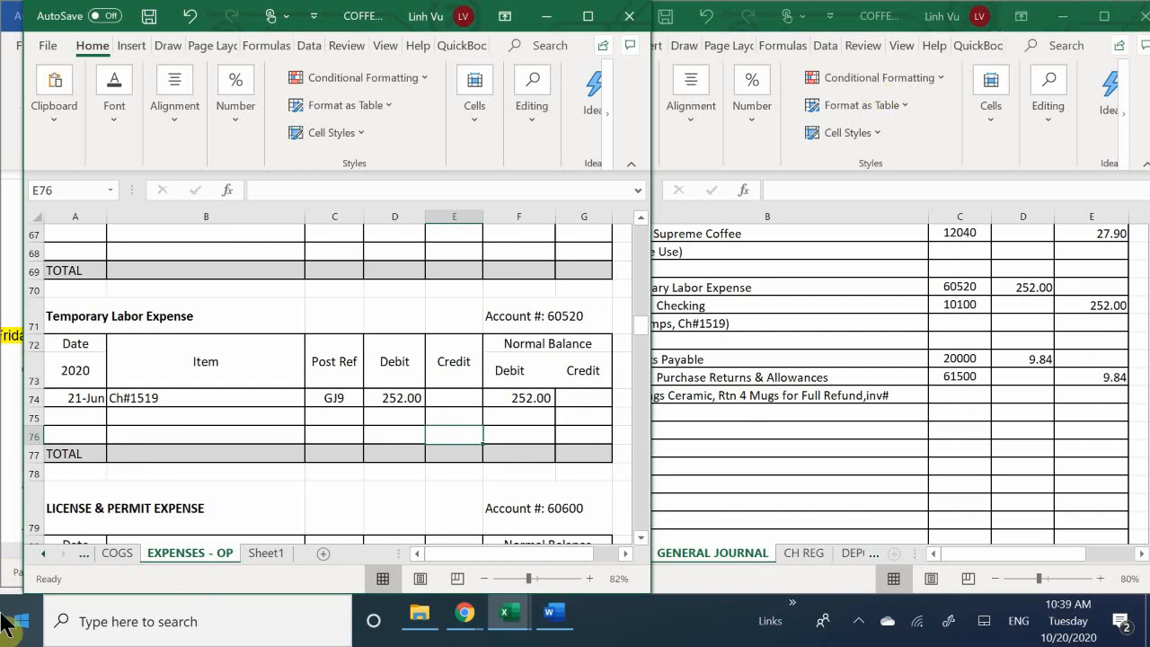
scroll(88, 440, down, 5)
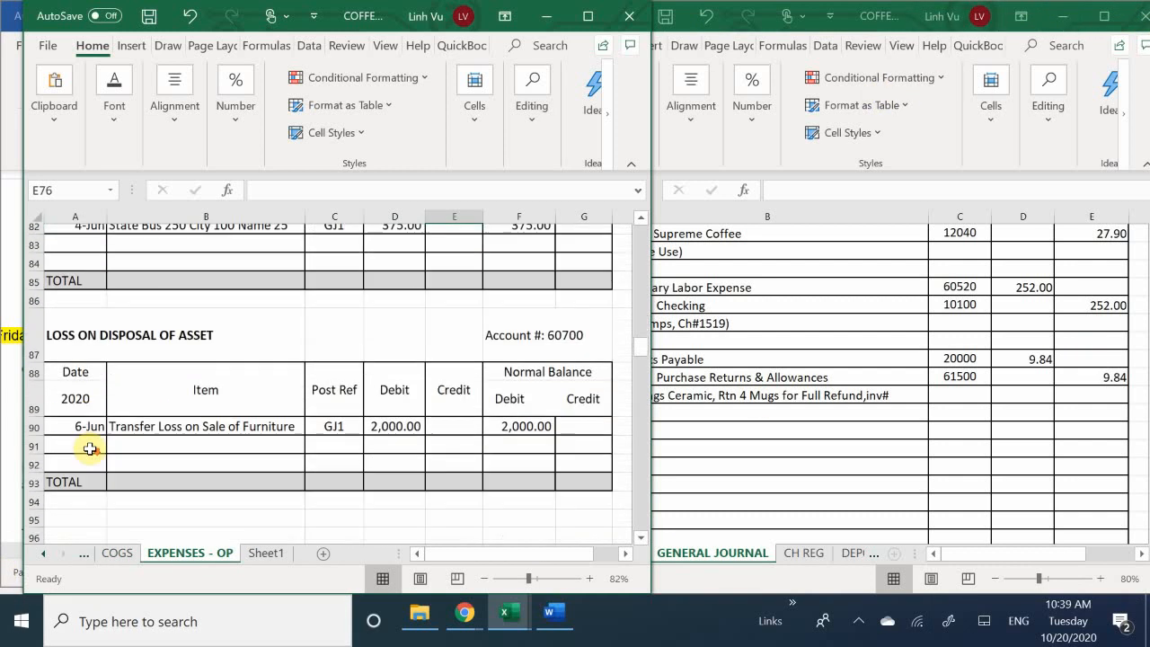
scroll(89, 449, down, 2)
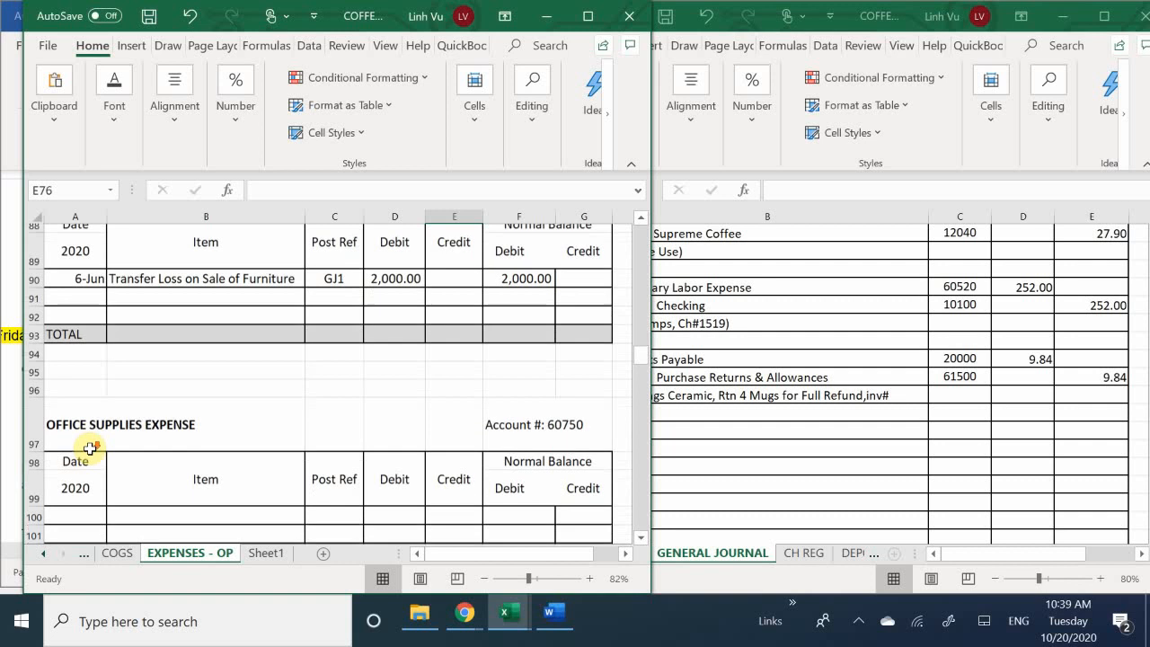
scroll(90, 448, down, 4)
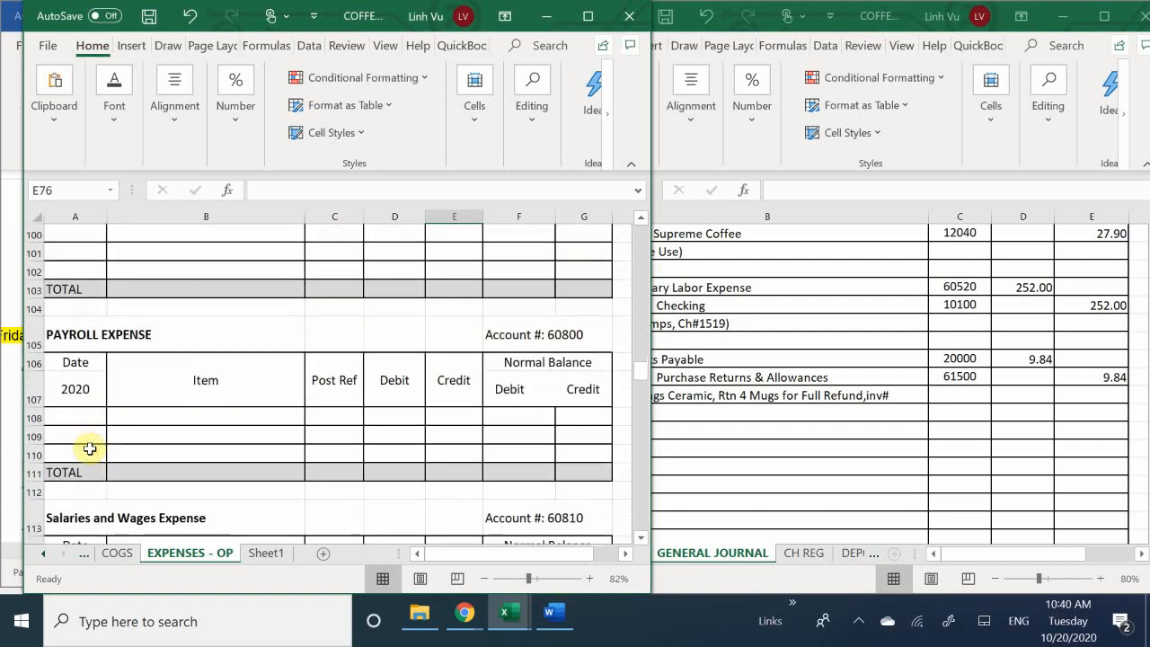
scroll(90, 448, up, 1)
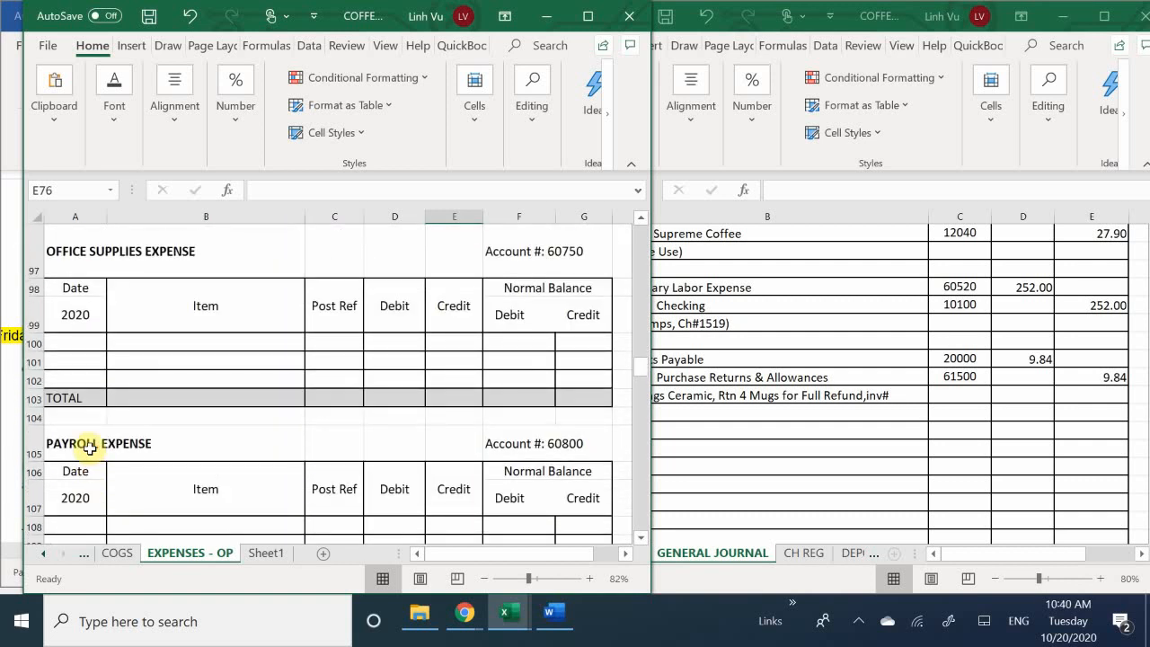
scroll(90, 448, down, 2)
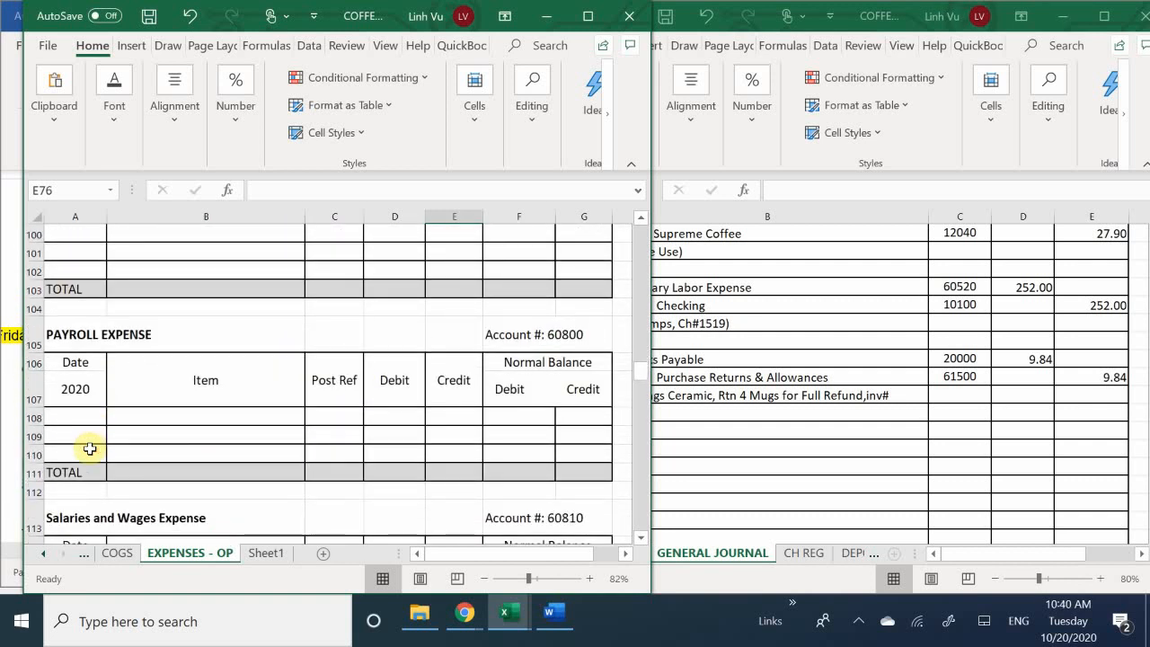
scroll(90, 449, down, 7)
scroll(90, 449, down, 3)
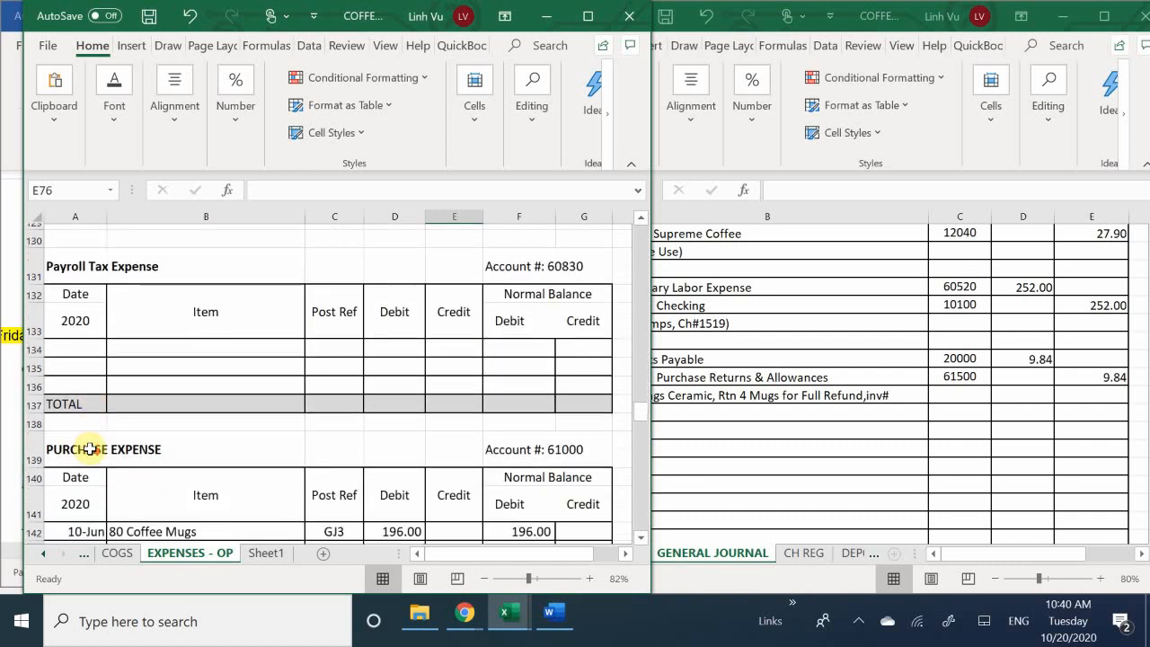
scroll(90, 448, down, 4)
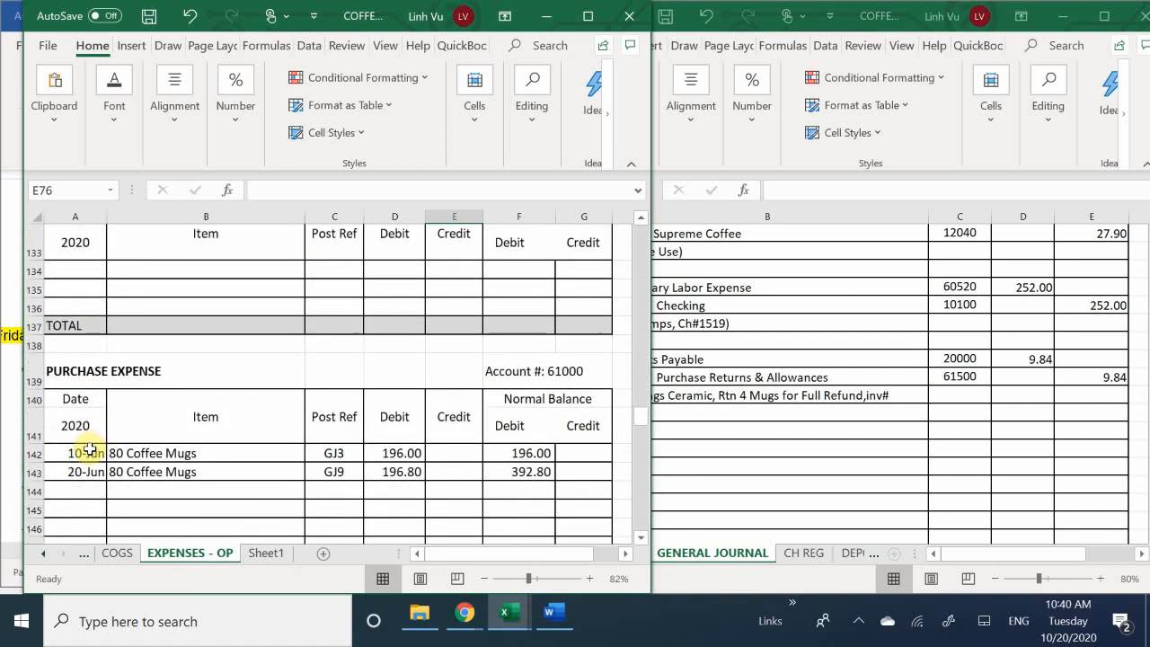
scroll(90, 448, down, 1)
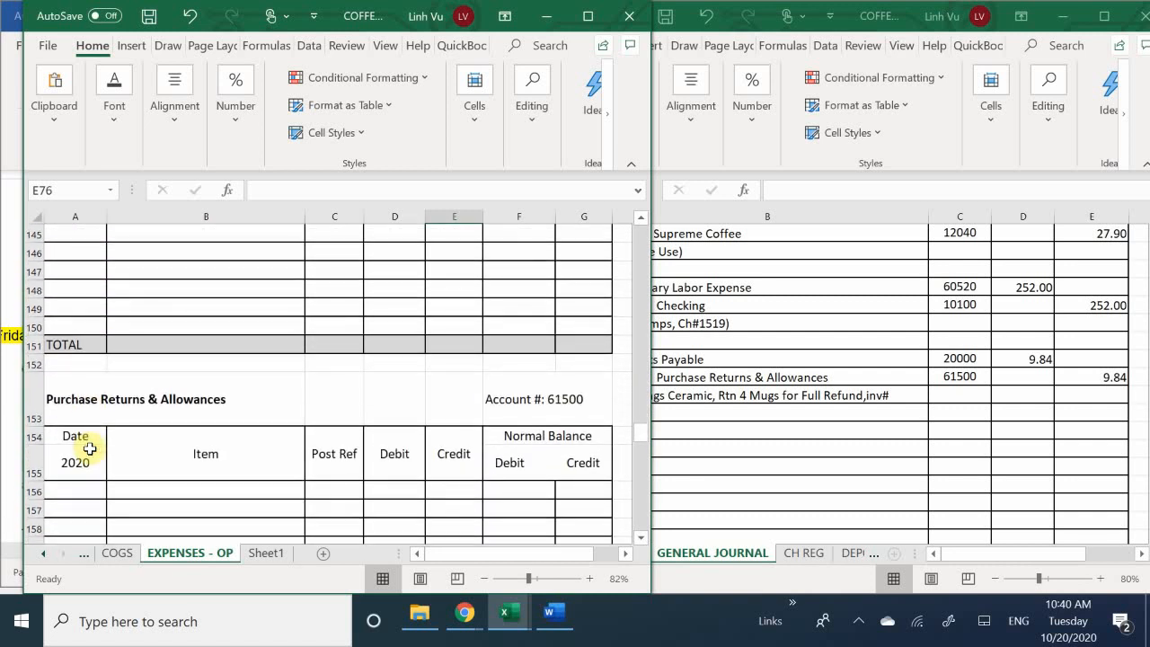
scroll(90, 449, down, 1)
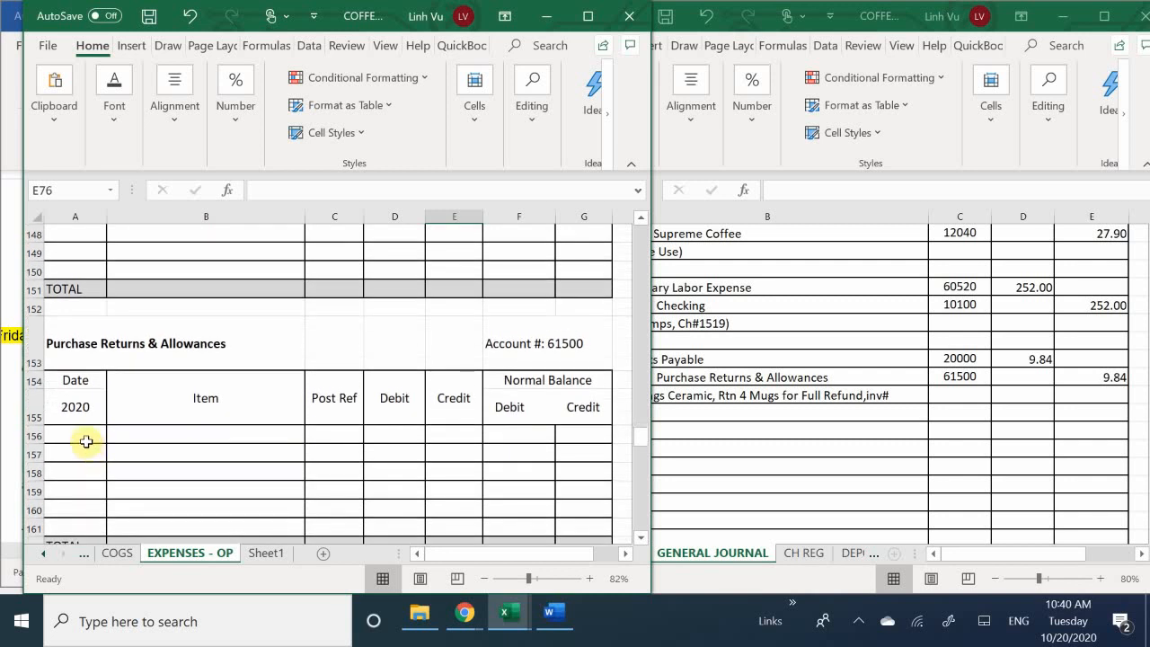
click(84, 436)
text(6)
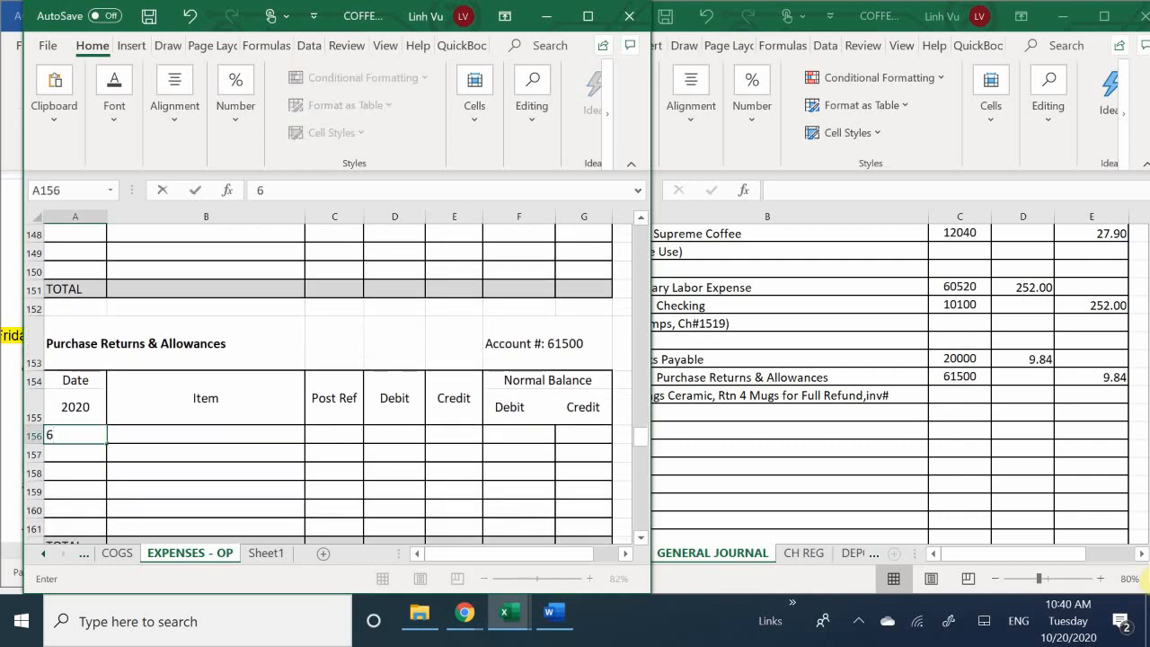
text(/)
text(21)
key(Return)
Step: Enter "Return 4 Cracked Mugs Full Refund" as the item description in B156 of the Purchase Returns & Allowances ledger
key(Right)
key(Up)
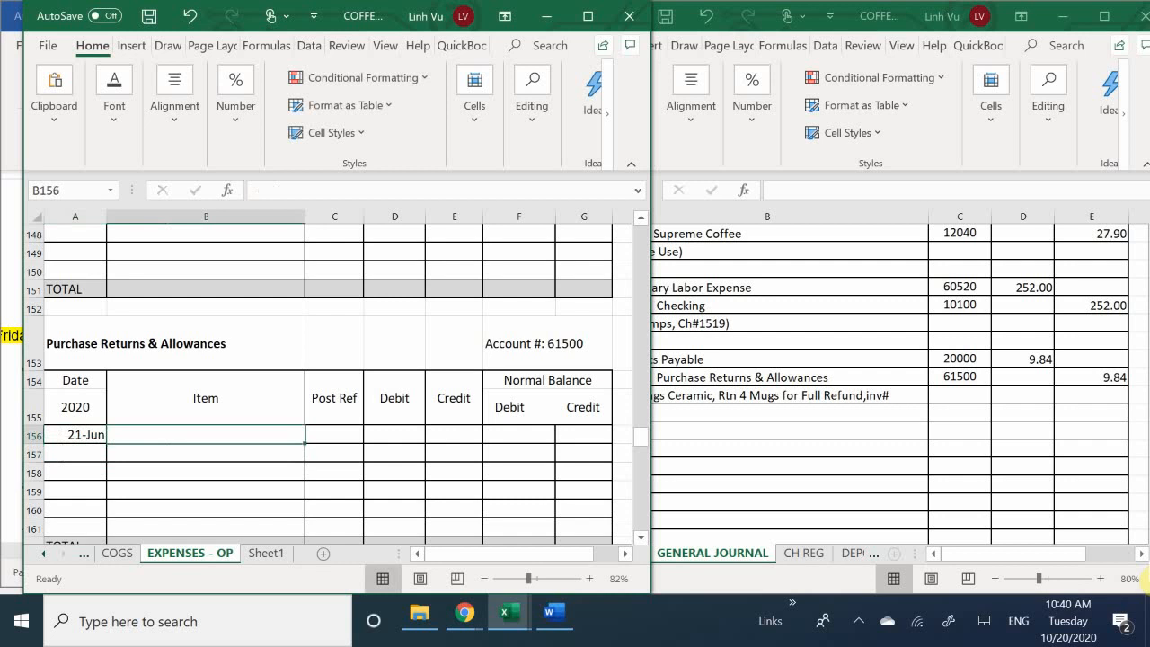
text(4)
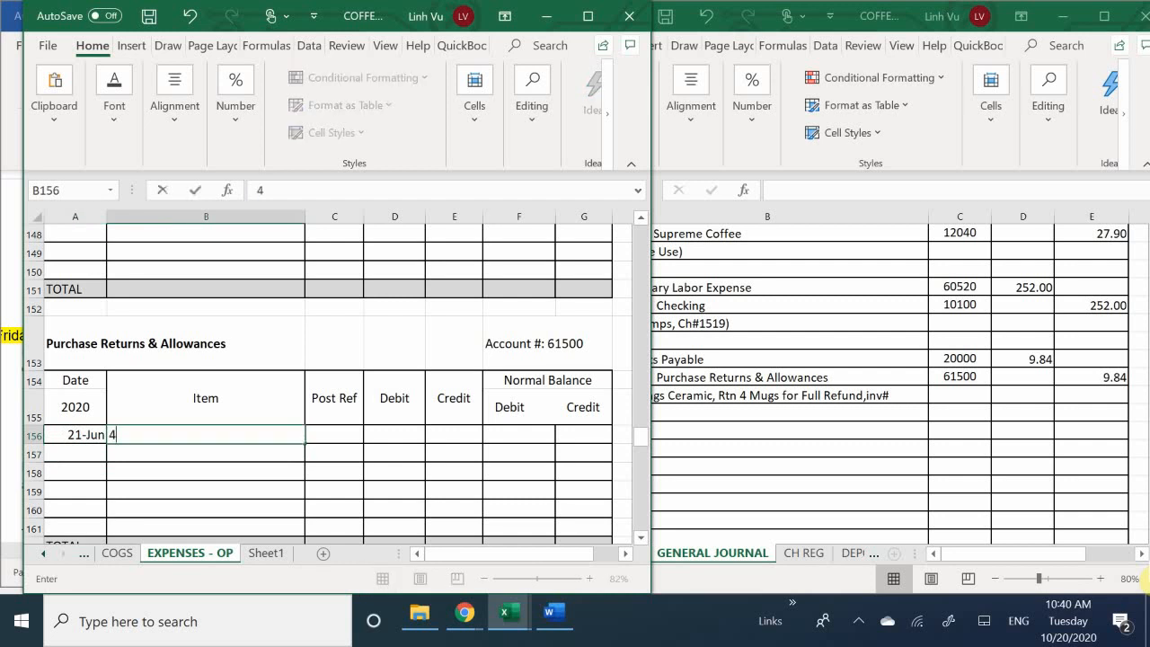
key(BackSpace)
text(Return 4 Crea)
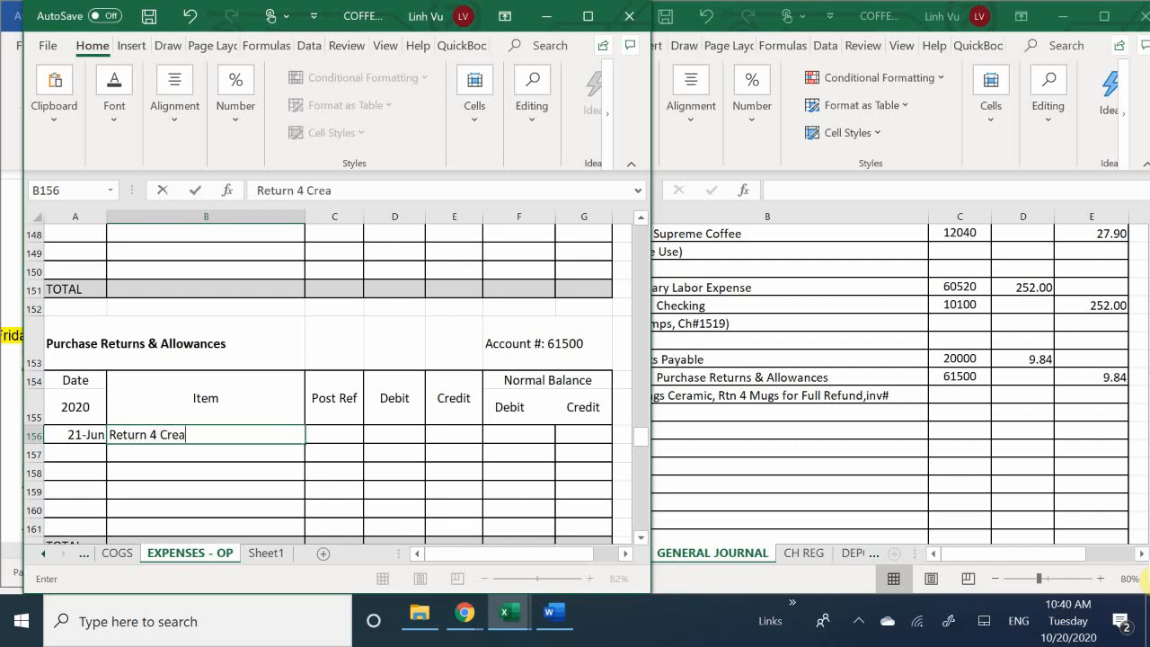
key(BackSpace)
key(BackSpace)
text(acked N)
key(BackSpace)
text(M)
text(y)
key(BackSpace)
text(ugs F)
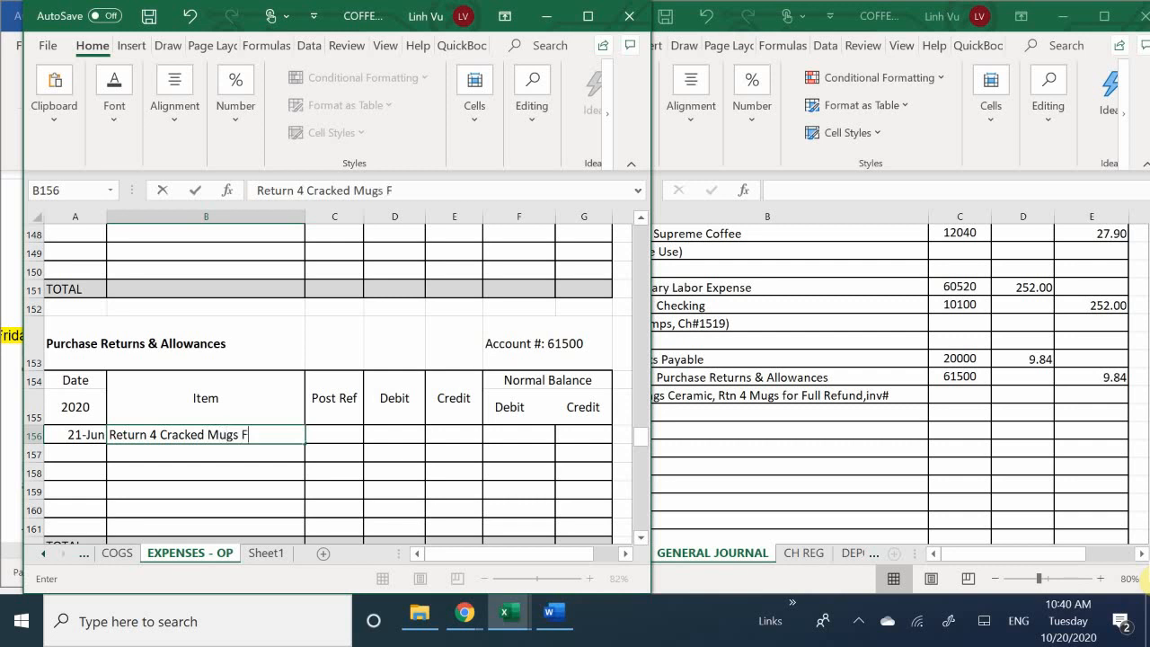
text(ull Refund)
key(Tab)
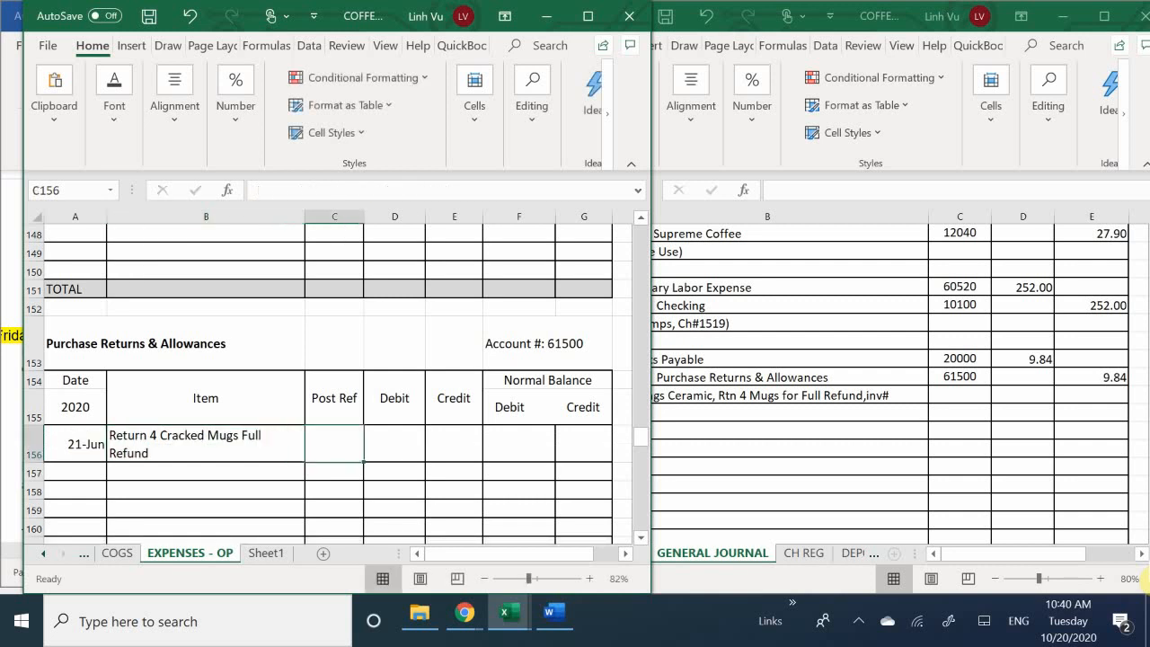
Step: Enter the post reference GJ9 in C156 and the 9.84 credit in E156 of the Purchase Returns & Allowances ledger
text(GJ)
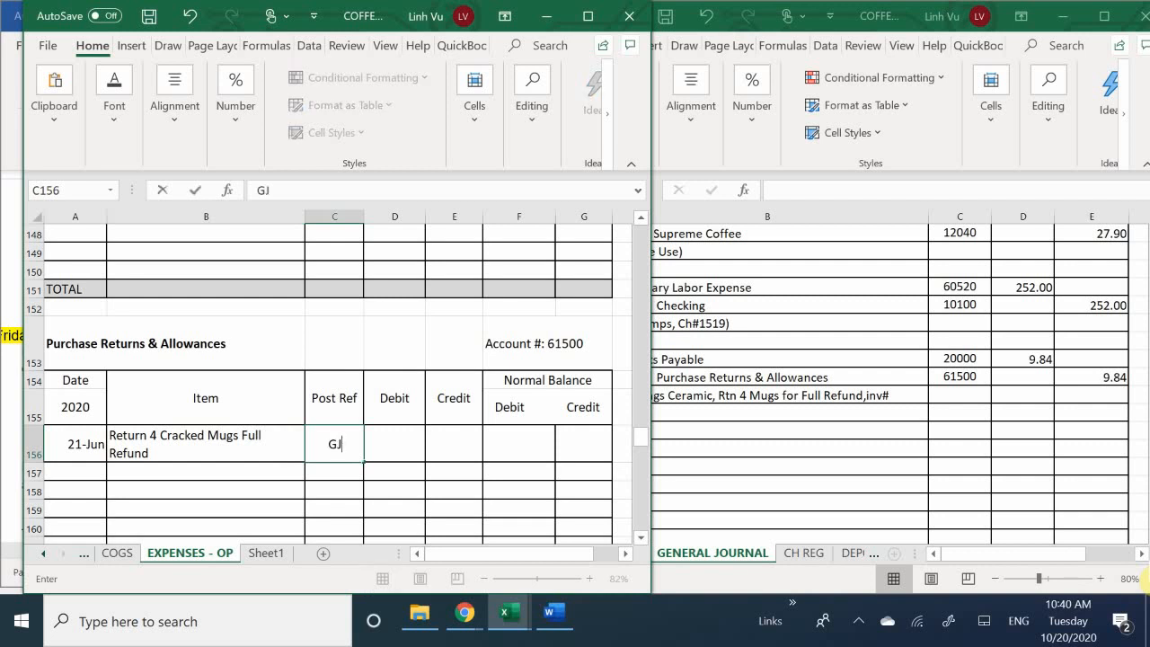
text(9)
key(Return)
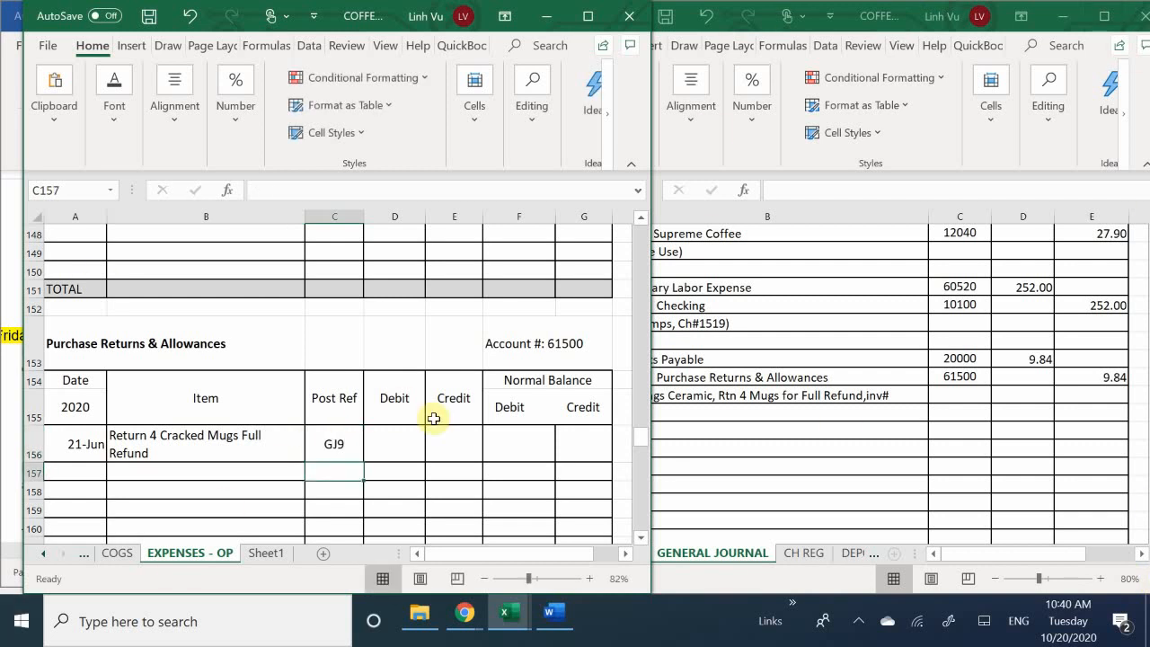
click(452, 440)
text(9.)
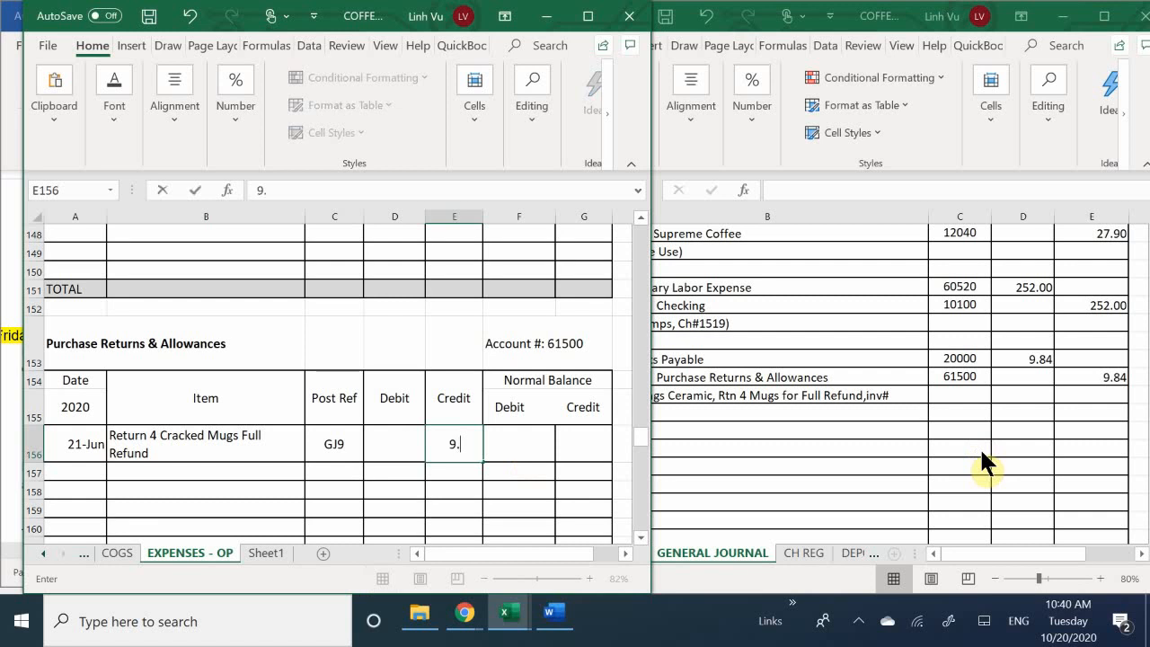
text(84)
key(Return)
Step: Set the normal credit balance in G156 equal to the credit amount in E156 with a formula
key(Right)
key(Right)
key(Up)
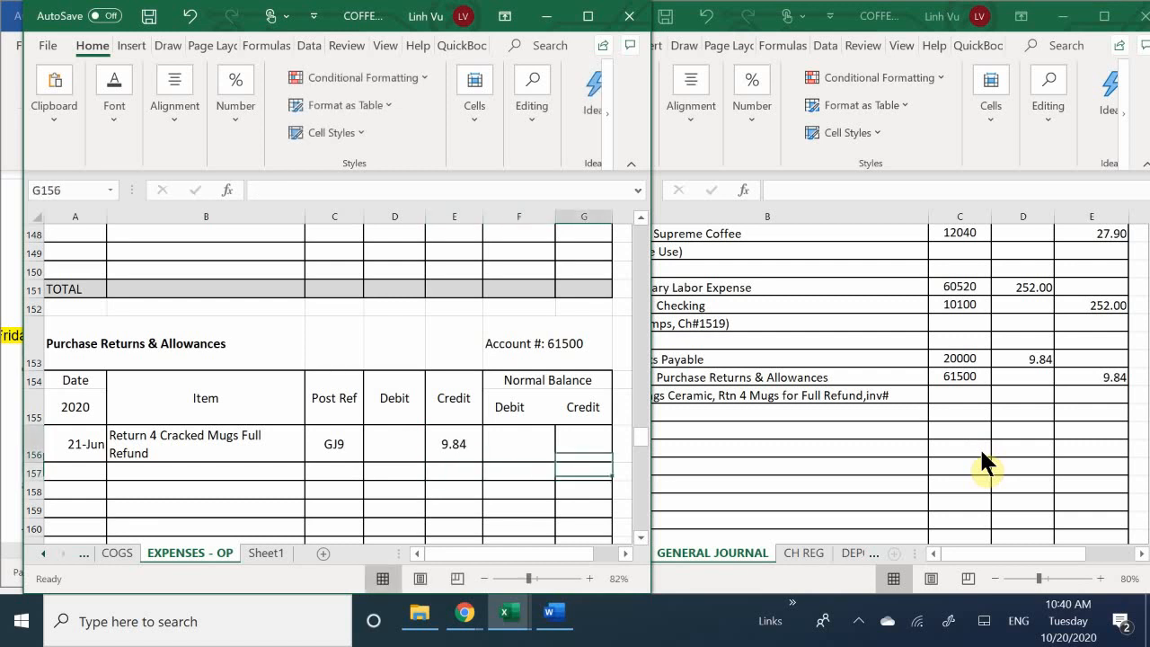
text(=)
key(Left)
key(Left)
key(Return)
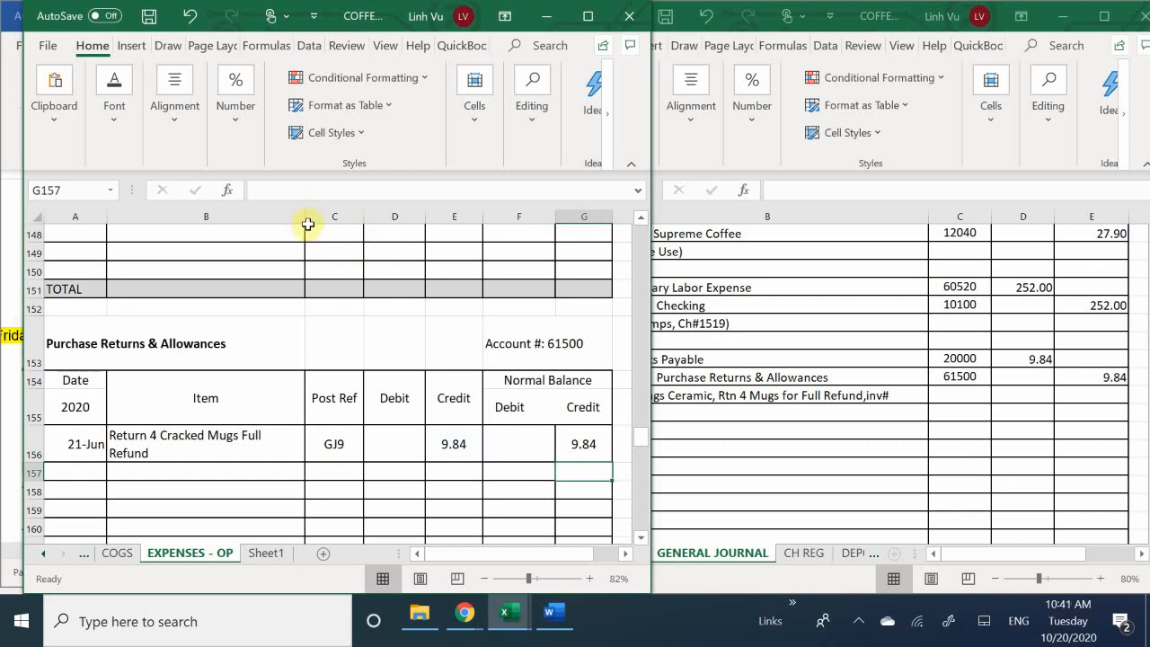
Step: Widen column B so the refund description fits on one line and auto-fit the height of row 156
drag(305, 217, 314, 217)
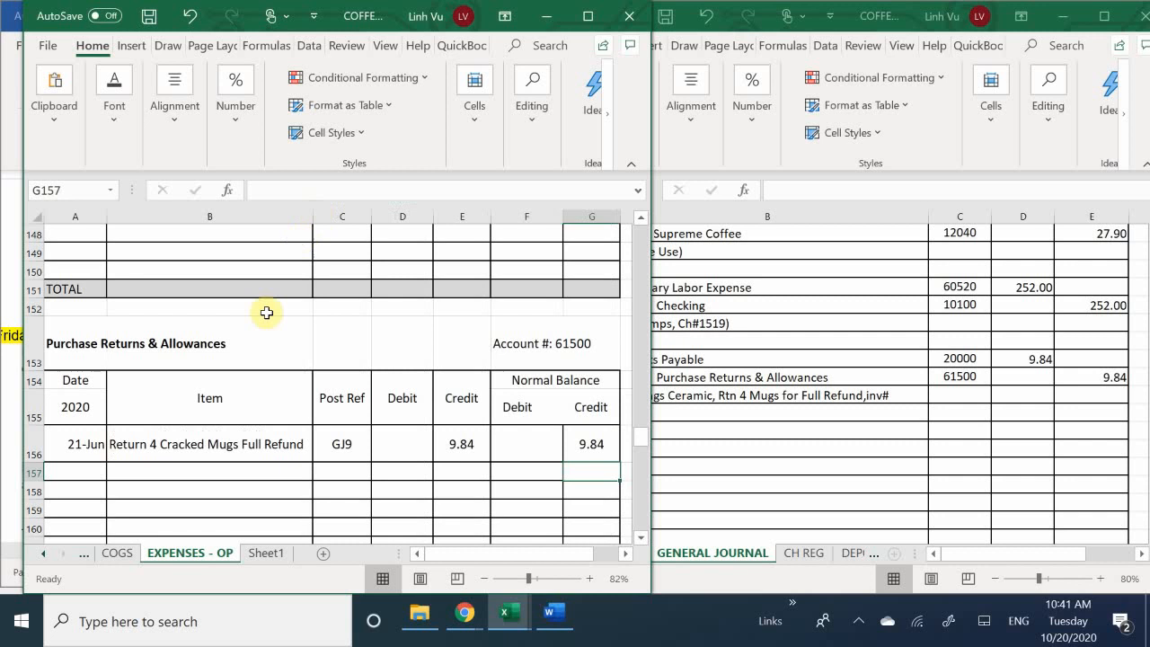
click(30, 453)
double_click(32, 461)
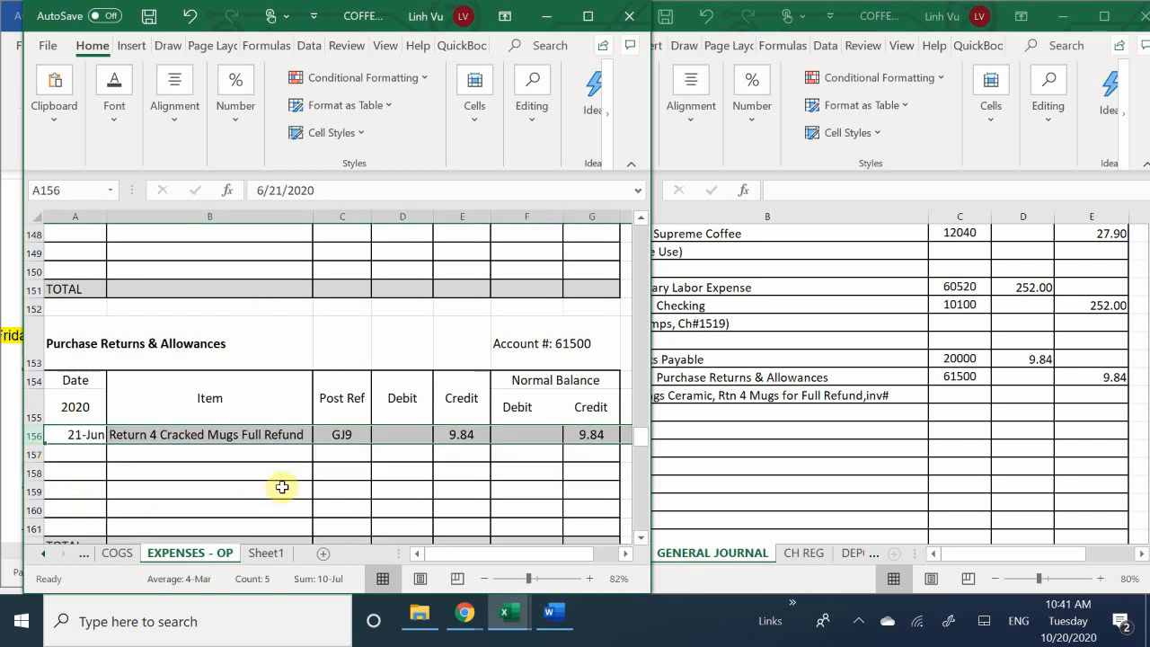
click(484, 515)
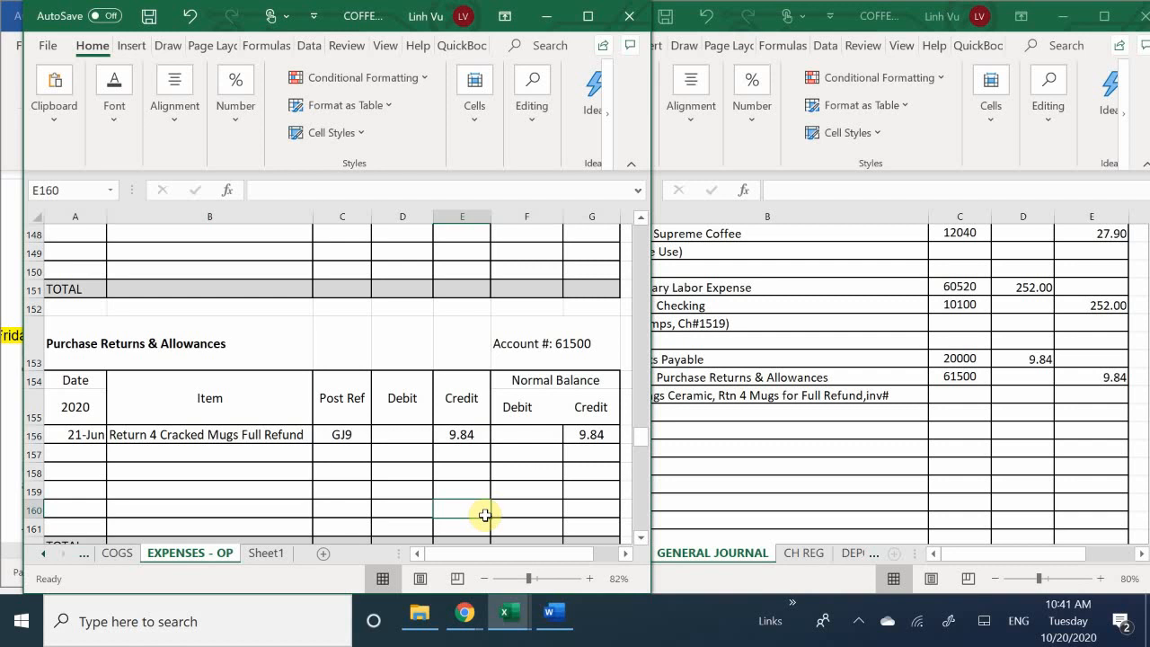
Step: Switch to the subsidiary ledger workbook and enter the date 6/21 in A11 of the All Things Ceramic vendor table
mouse_move(508, 618)
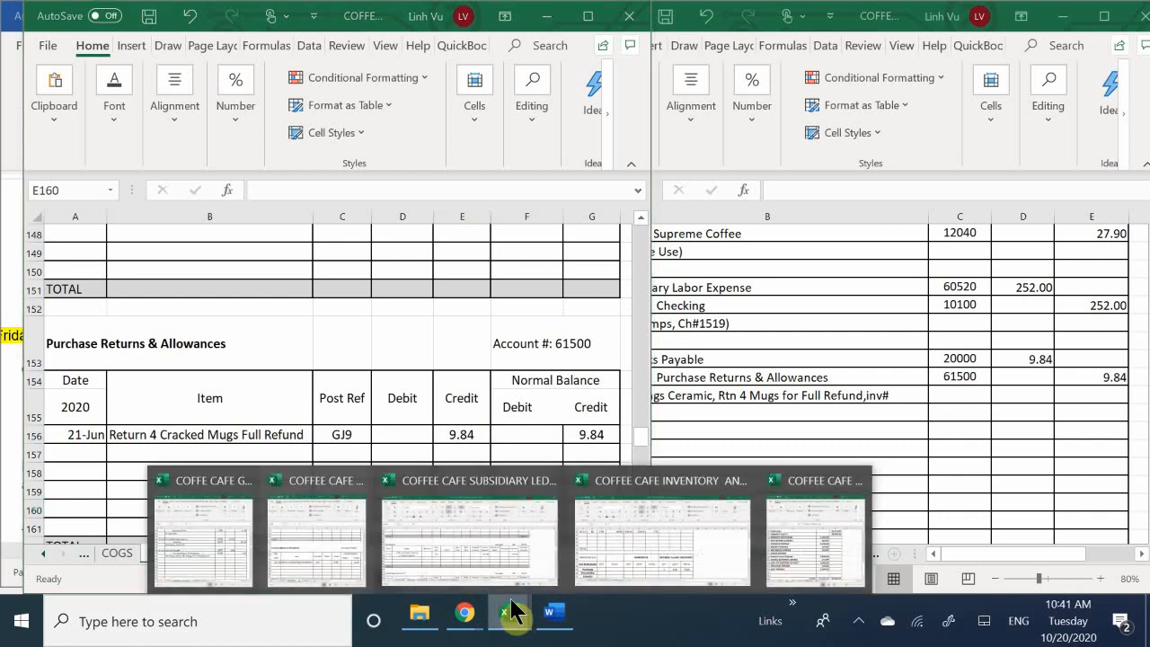
click(445, 546)
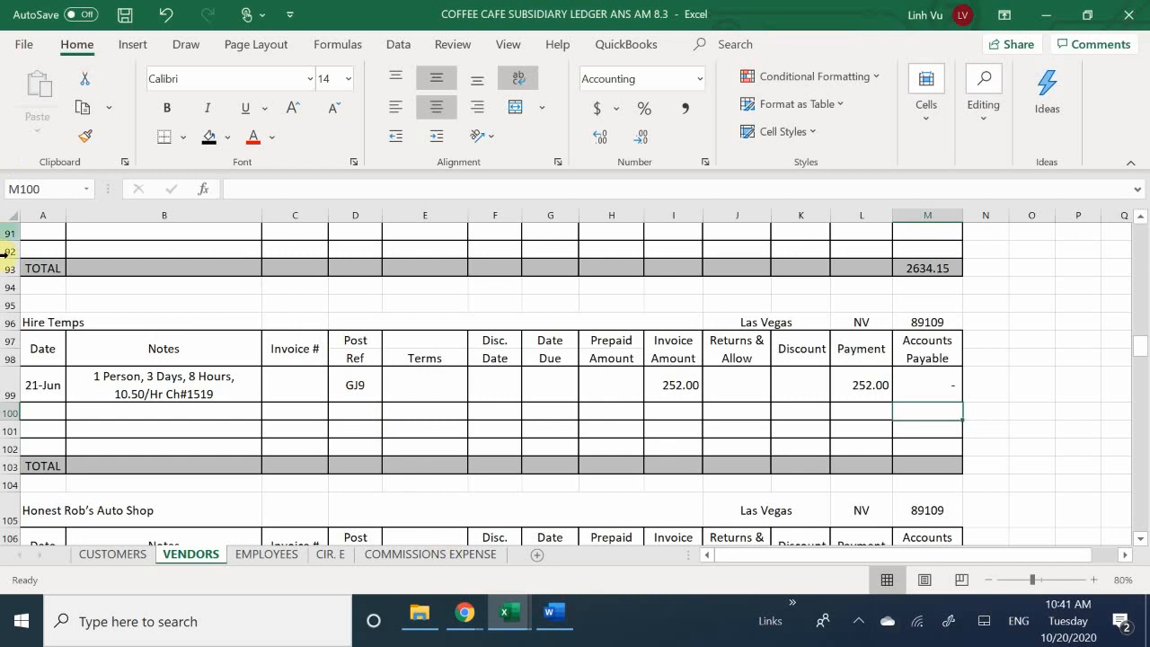
scroll(119, 459, up, 10)
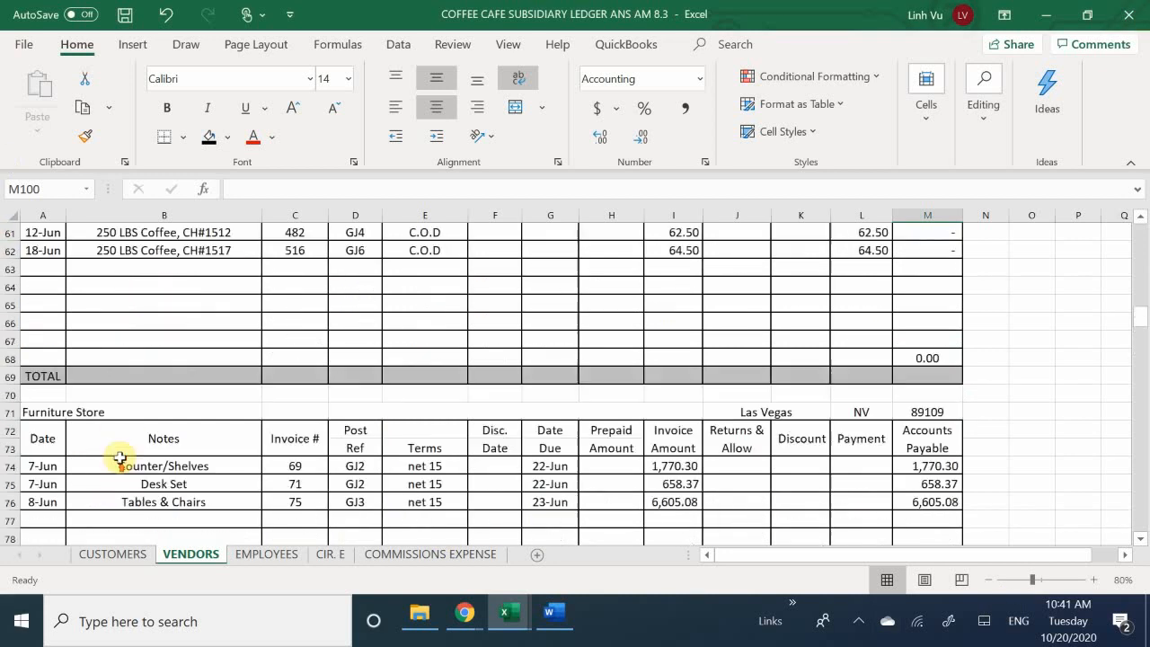
scroll(120, 459, up, 20)
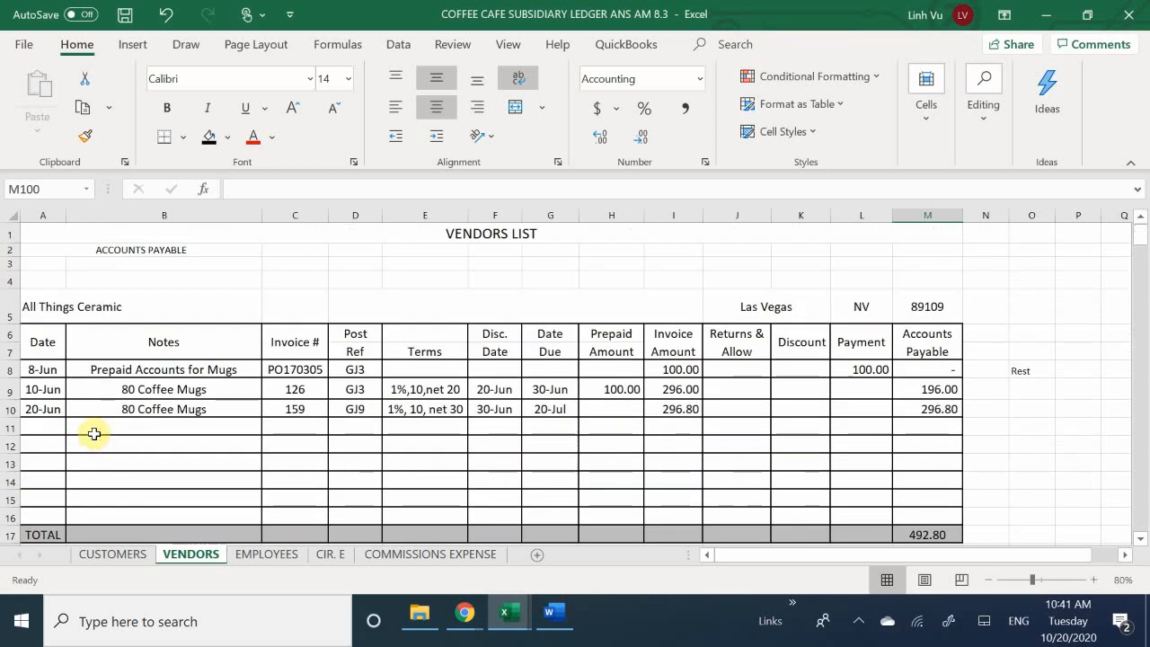
click(51, 429)
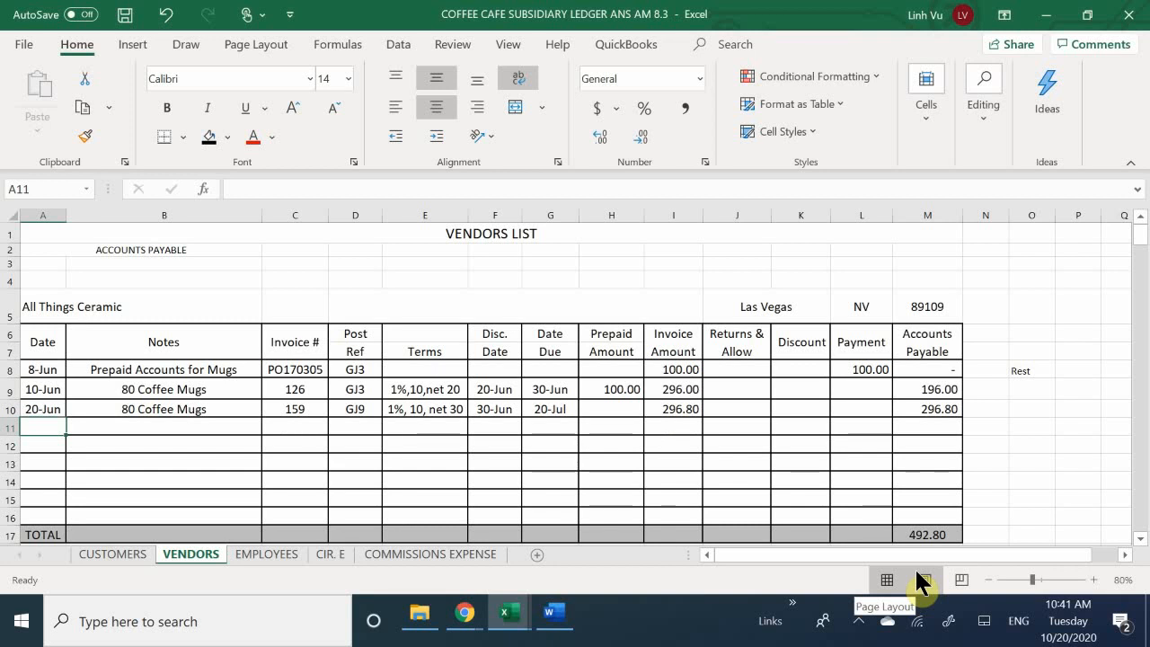
text(6)
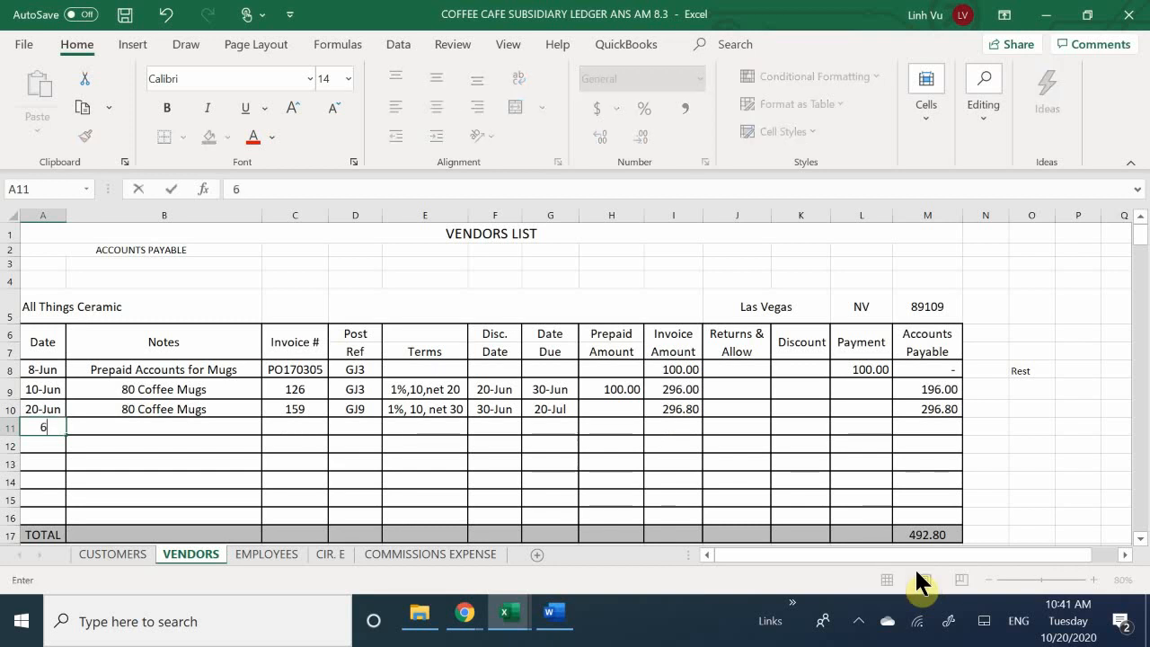
text(/21)
key(Return)
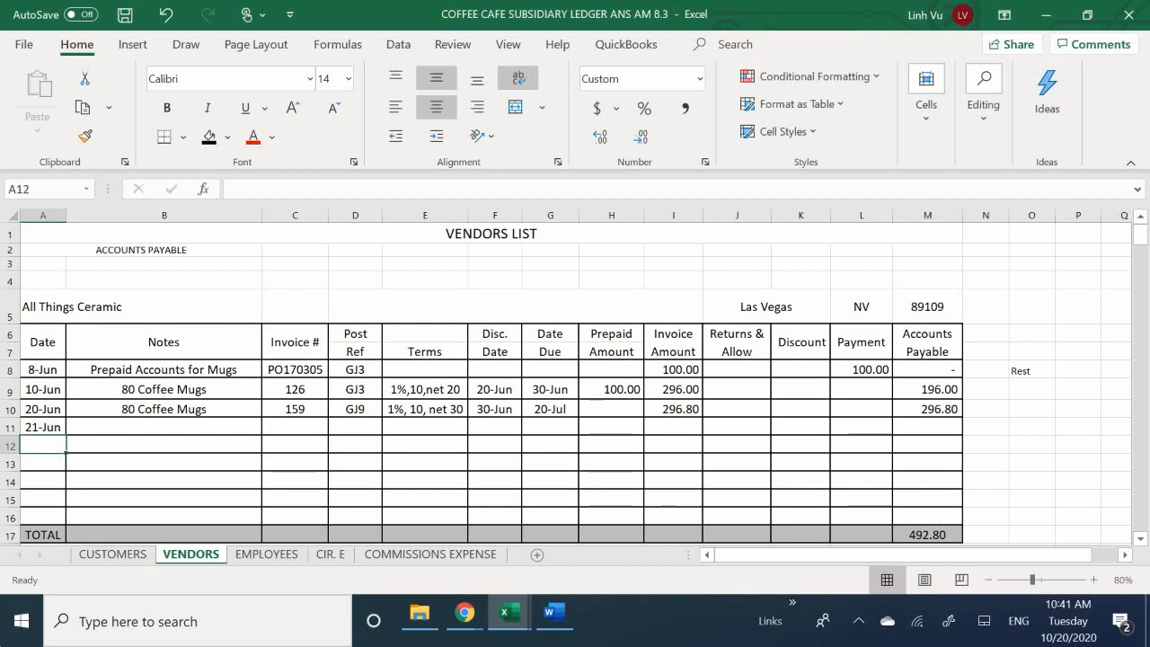
Step: Enter "Refund 4 Cracked Mugs" as the note in B11 of the All Things Ceramic table
click(101, 442)
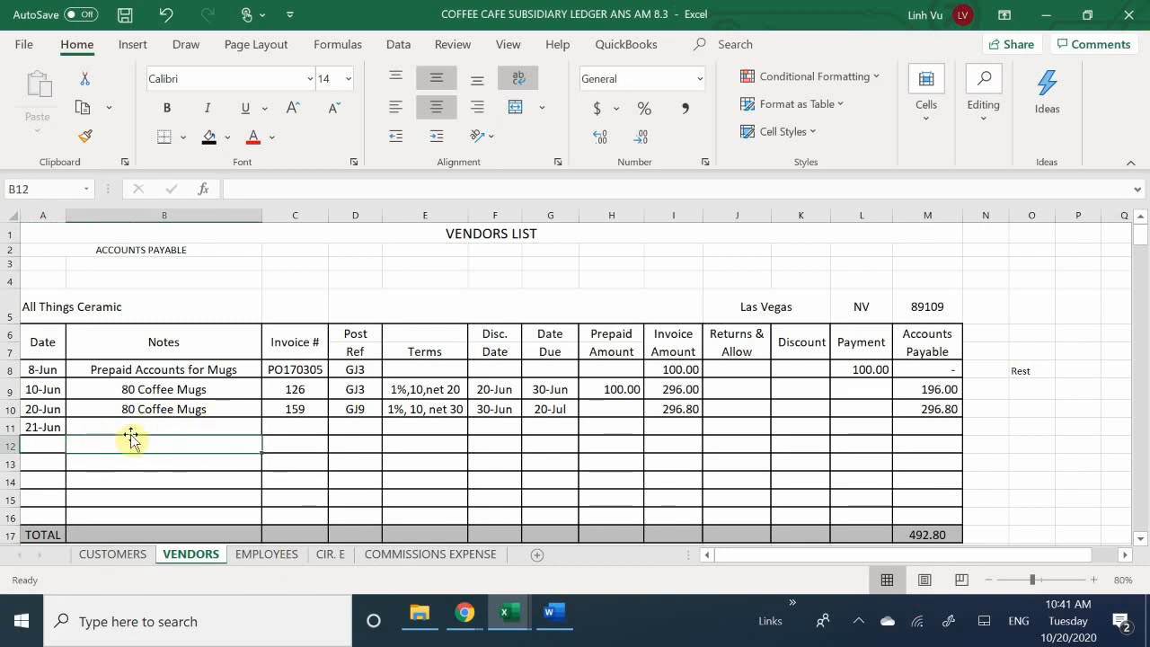
click(89, 430)
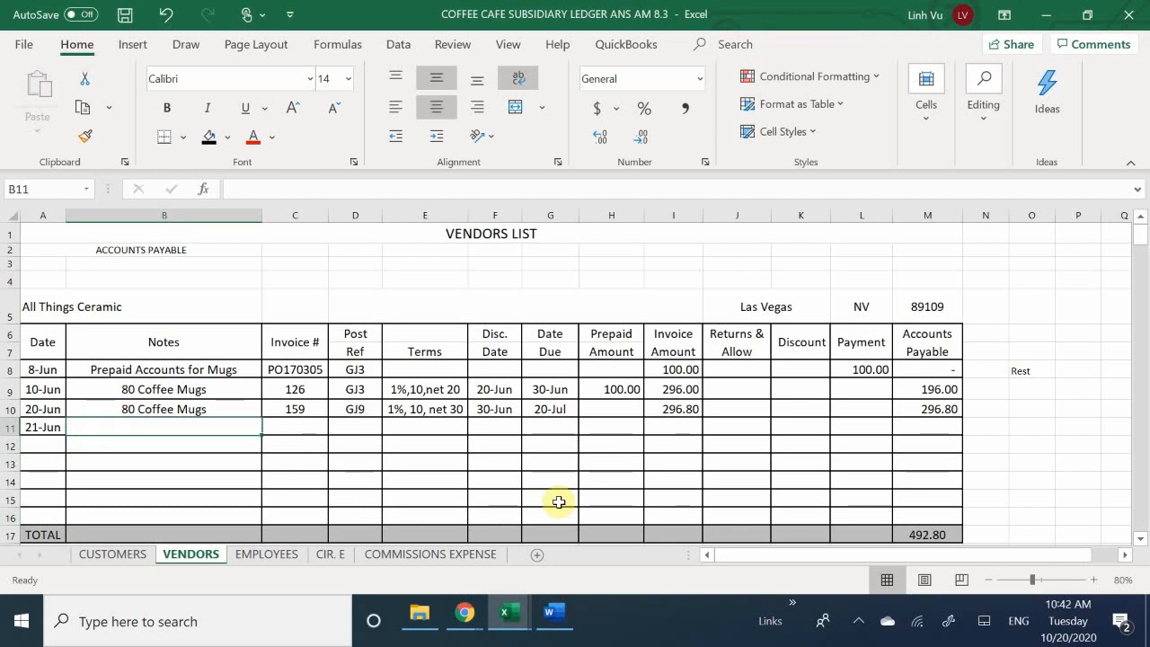
text(Re)
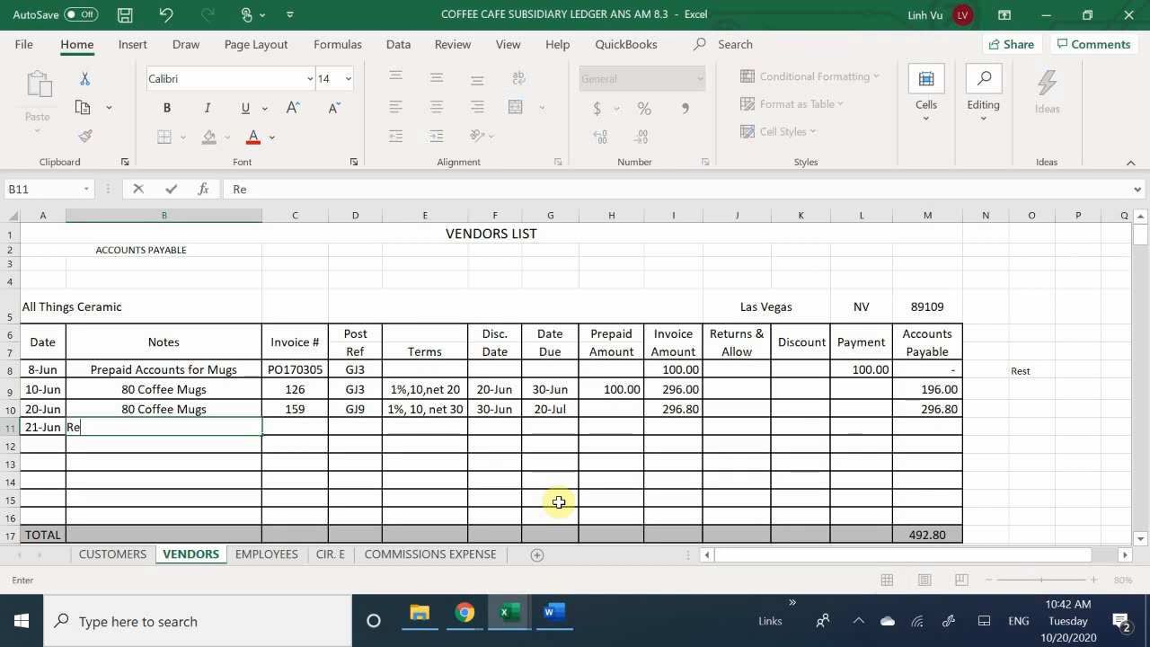
text(fund 4 Crea)
key(BackSpace)
key(BackSpace)
text(acked My)
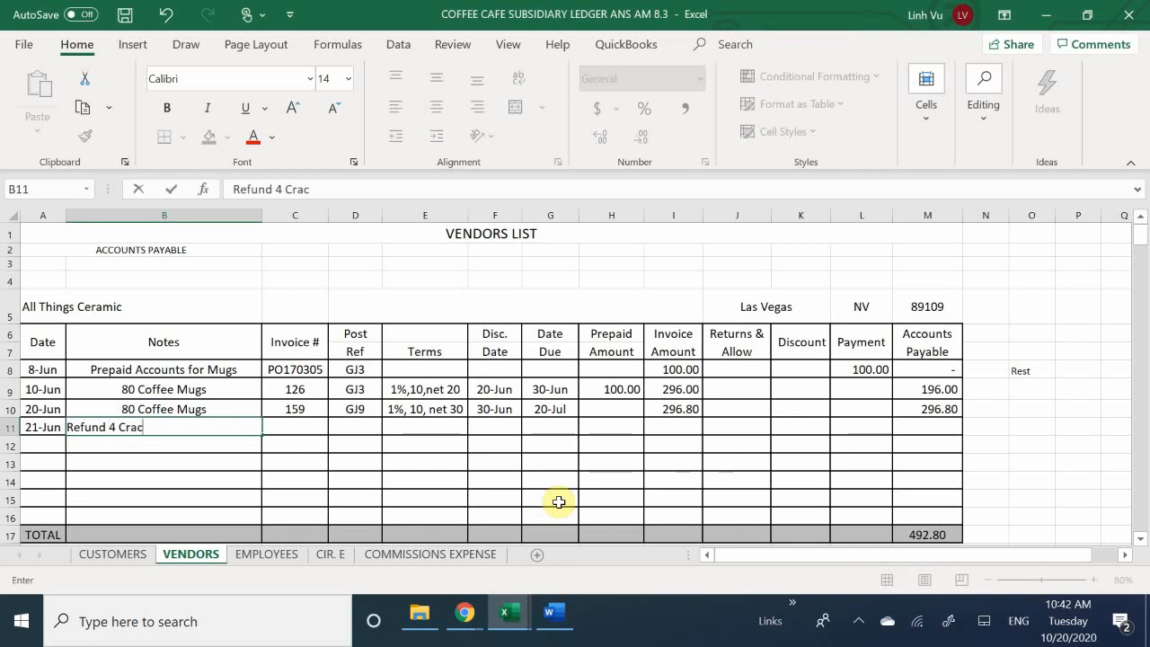
key(BackSpace)
text(\ug)
key(BackSpace)
key(BackSpace)
key(BackSpace)
text(ugs)
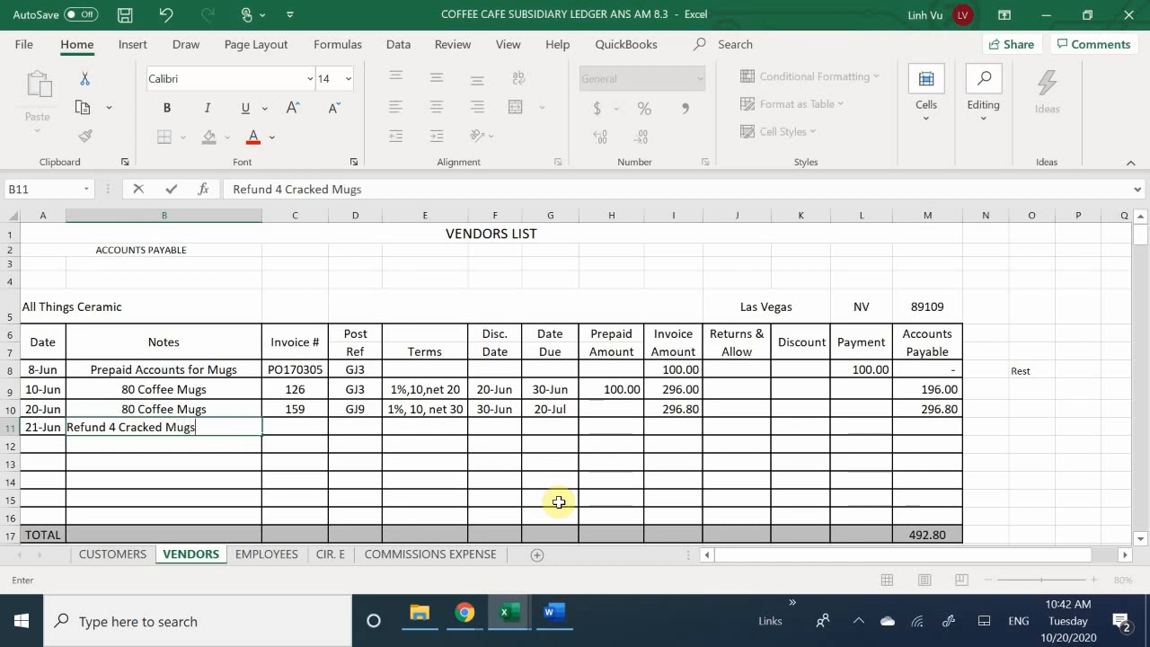
Step: Enter 159C as the invoice number in C11 for the cracked mugs refund
key(Tab)
text(159)
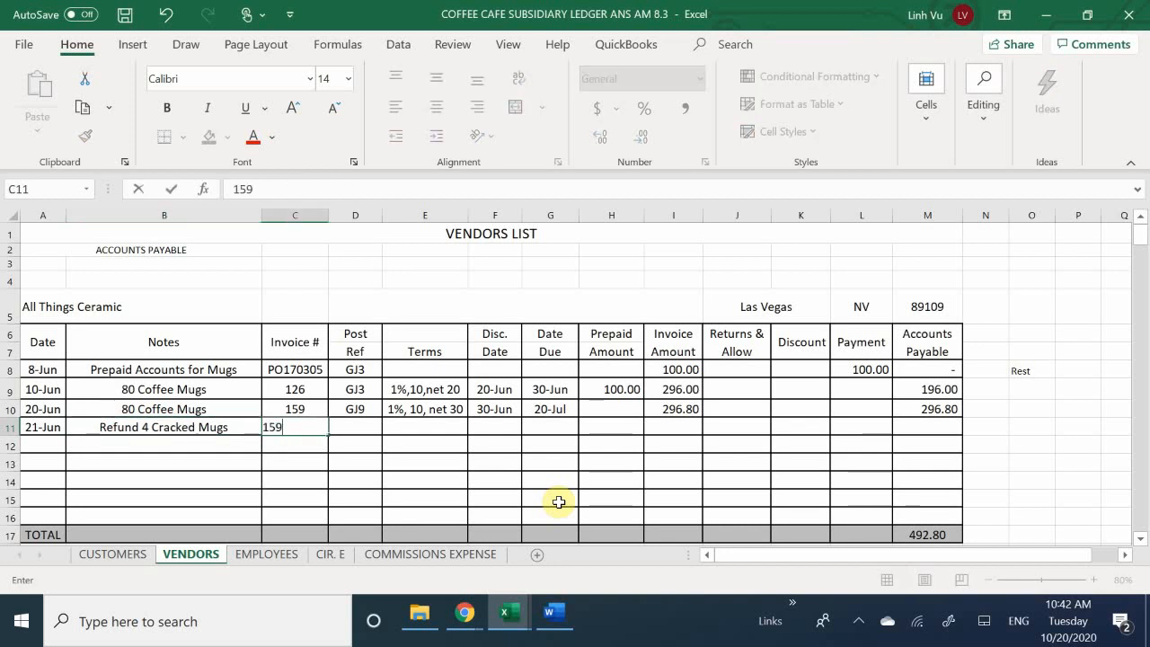
key(Return)
key(Right)
key(Up)
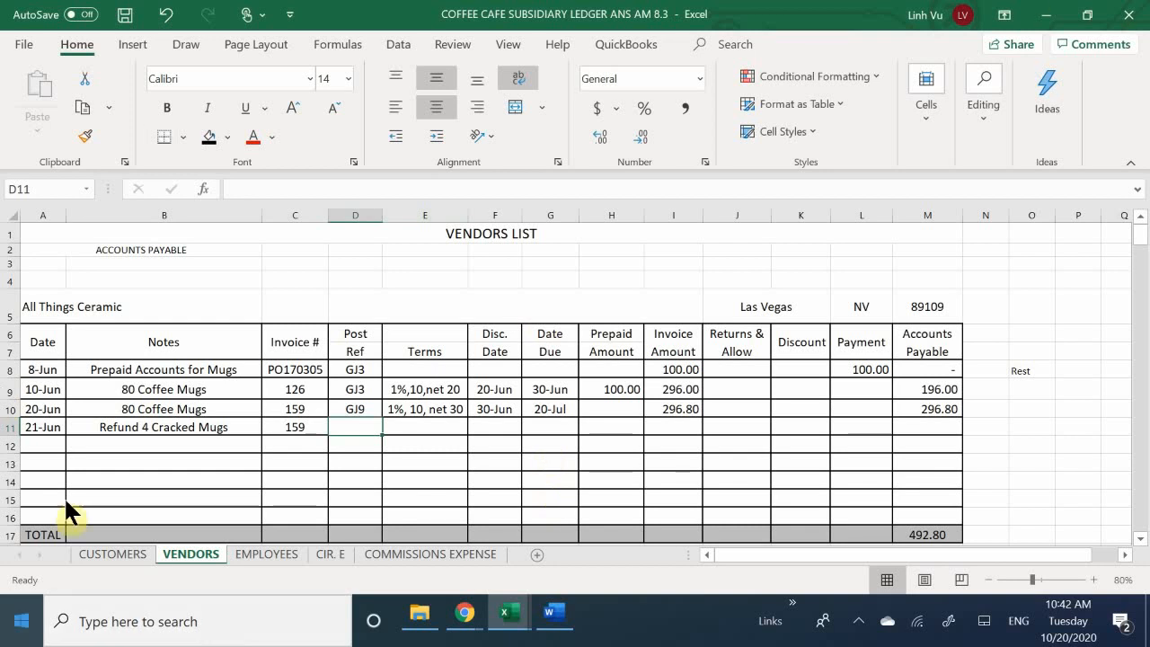
double_click(308, 427)
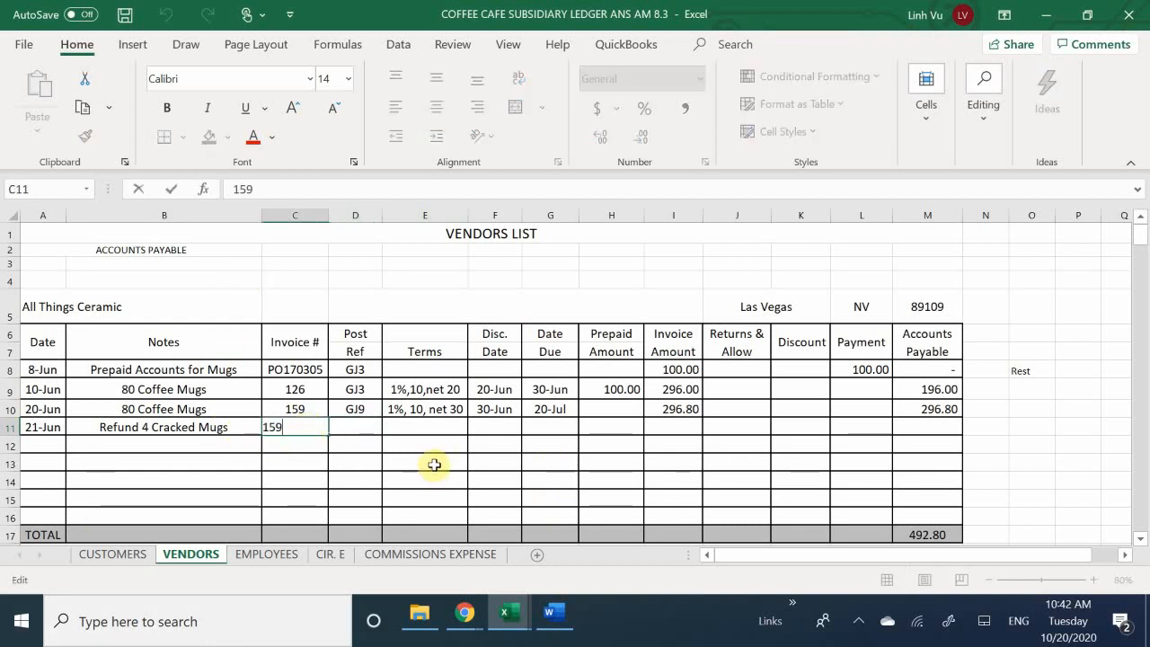
text(C)
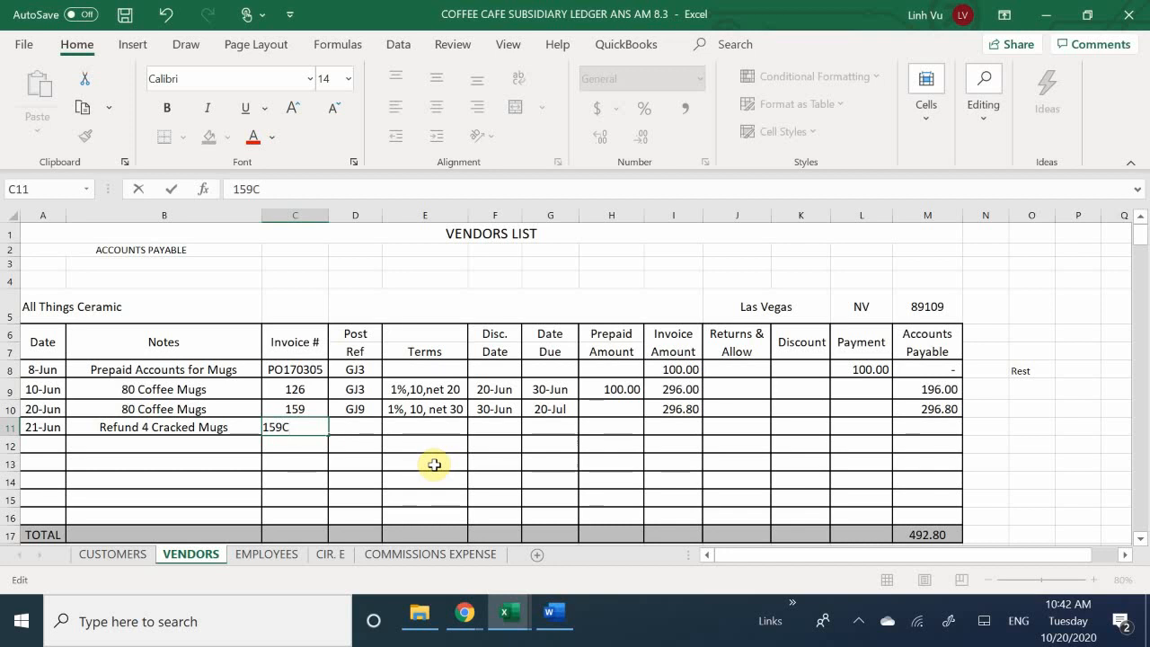
key(Return)
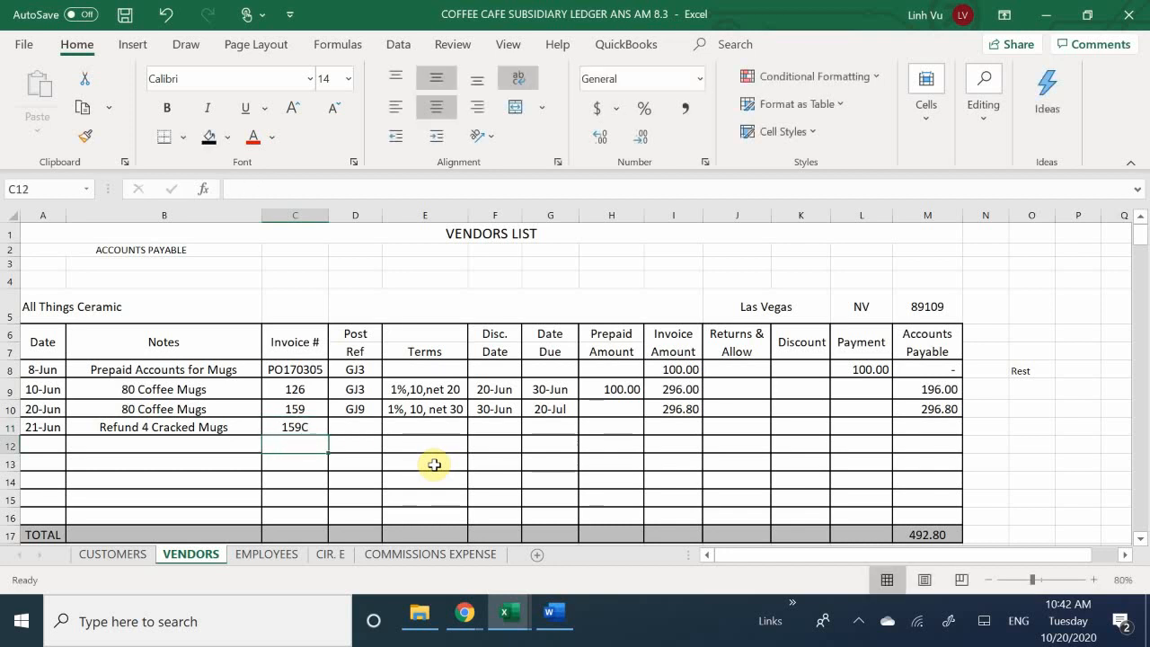
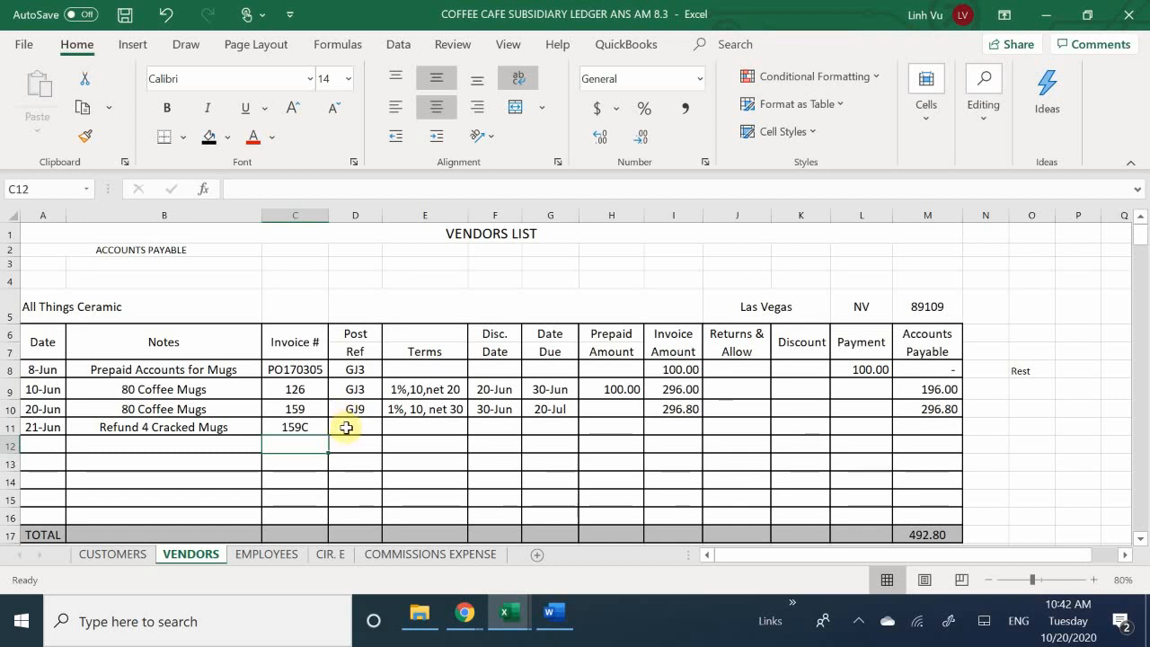
Step: Enter the post reference GJ9 in D11 for the cracked mugs refund
click(338, 419)
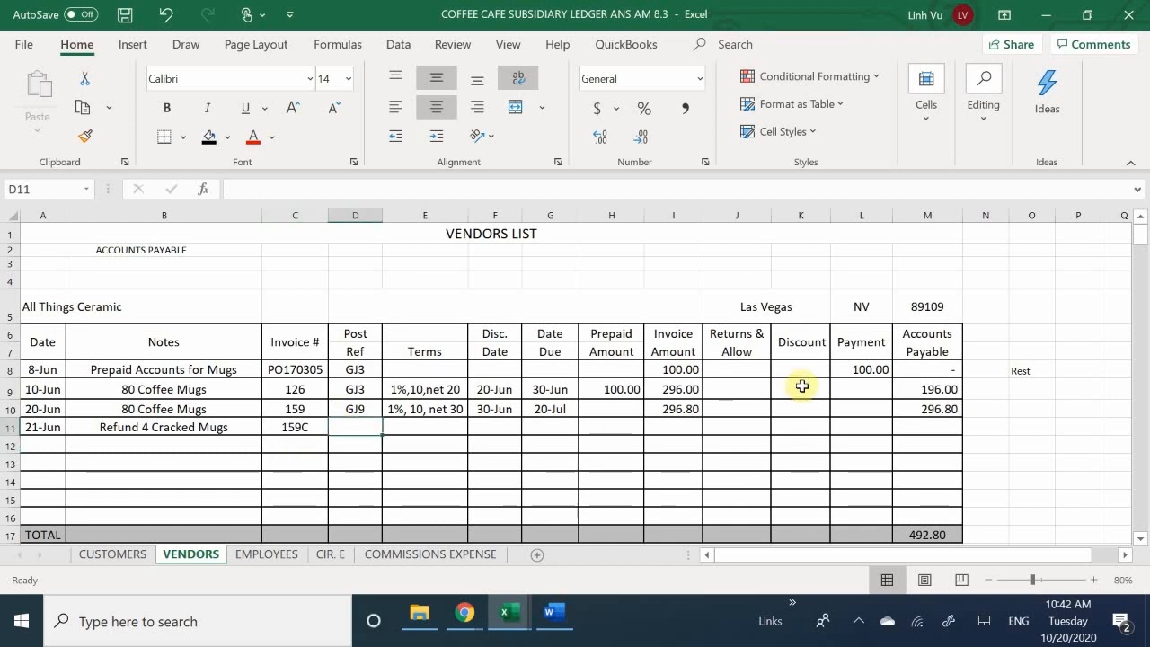
text(F)
key(BackSpace)
text(GH)
key(BackSpace)
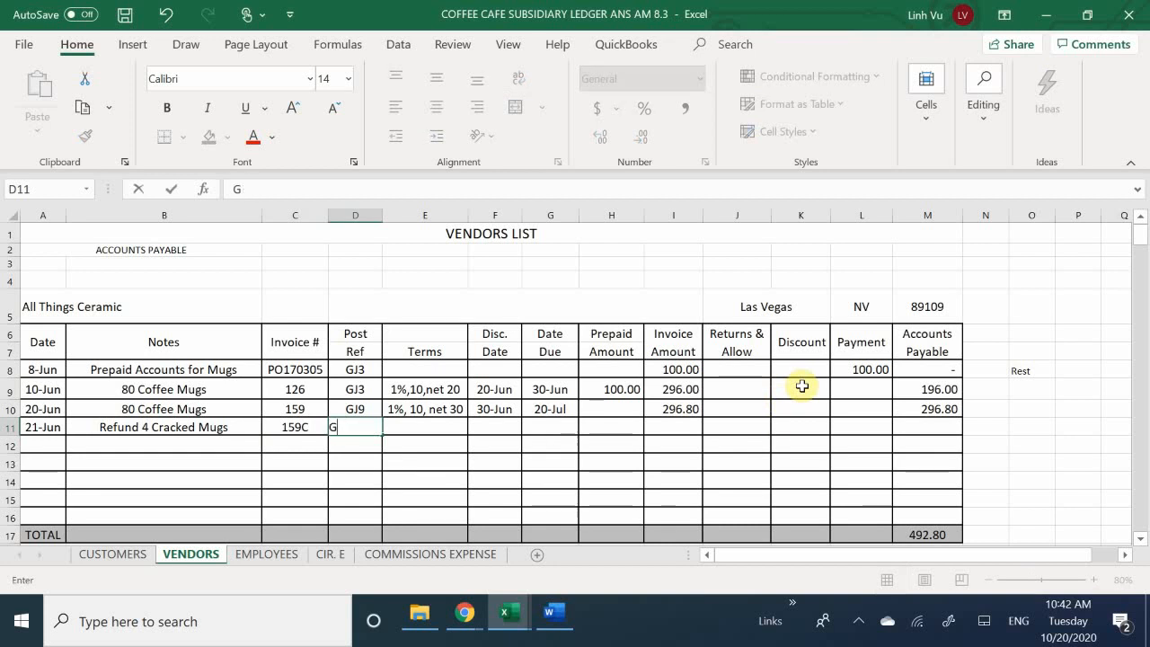
text(J9)
key(Return)
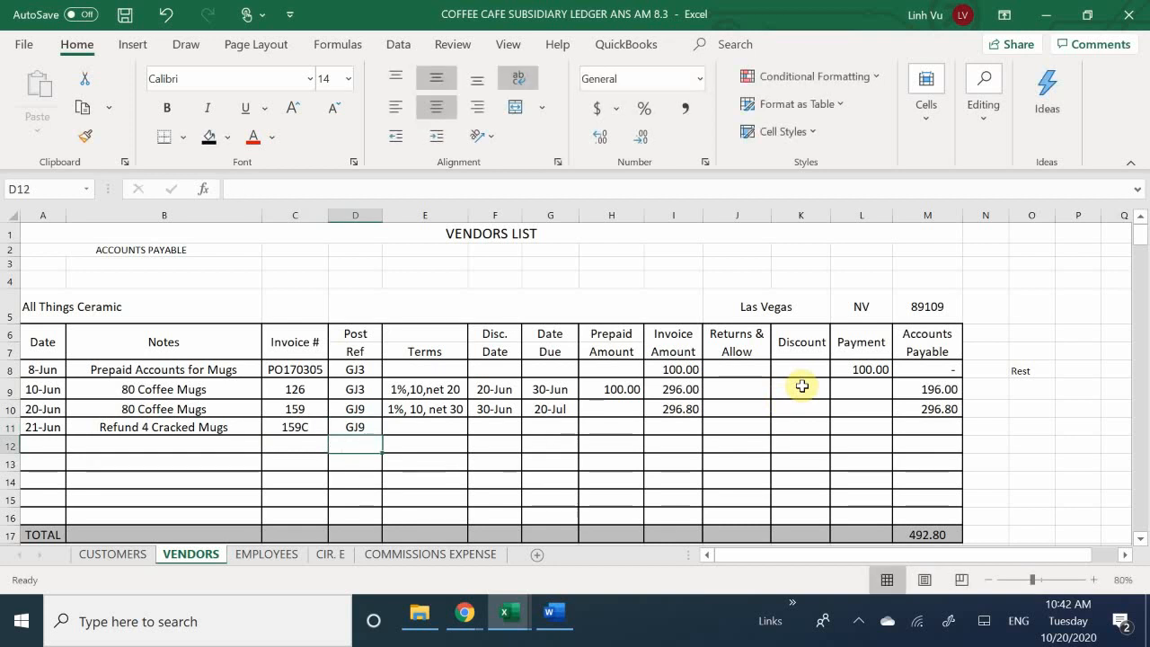
Step: Enter 9.84 under Returns & Allow in J11 for the cracked mugs refund in the All Things Ceramic table
key(Up)
key(Right)
key(Right)
key(Right)
key(Right)
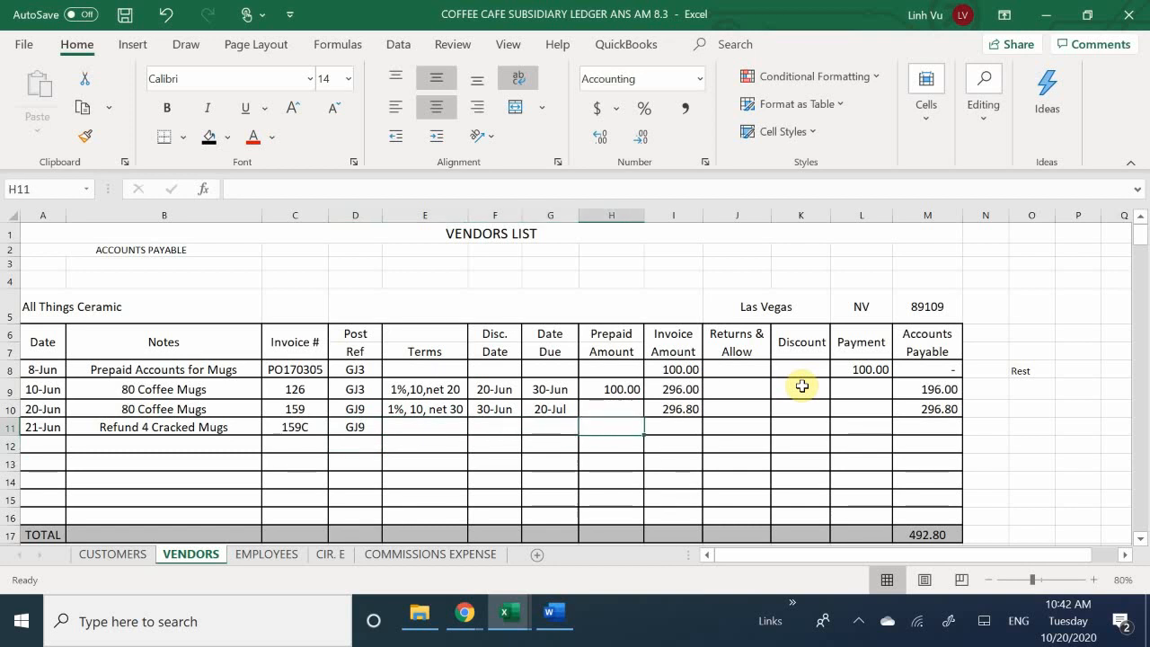
key(Right)
key(Right)
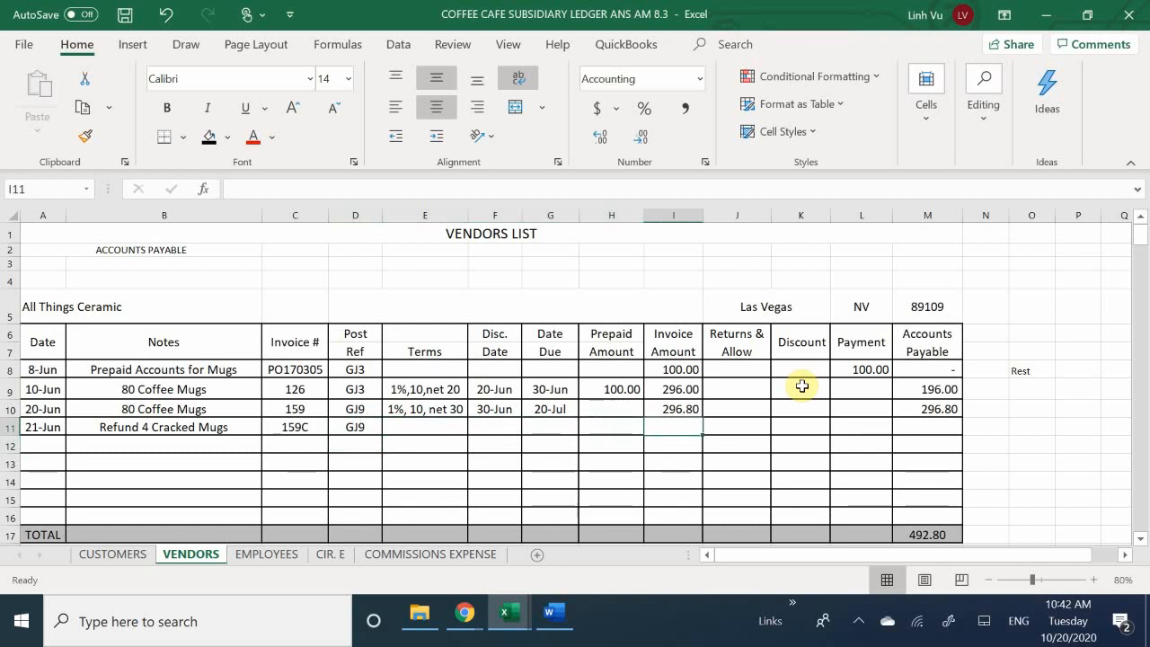
key(Left)
key(Right)
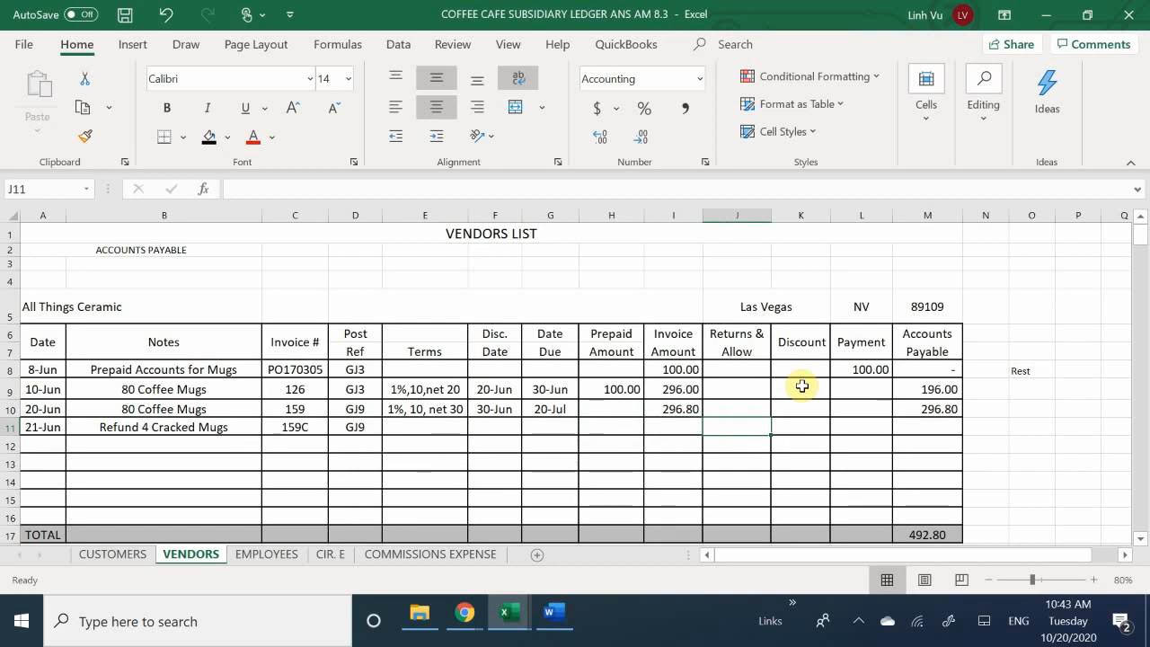
key(Right)
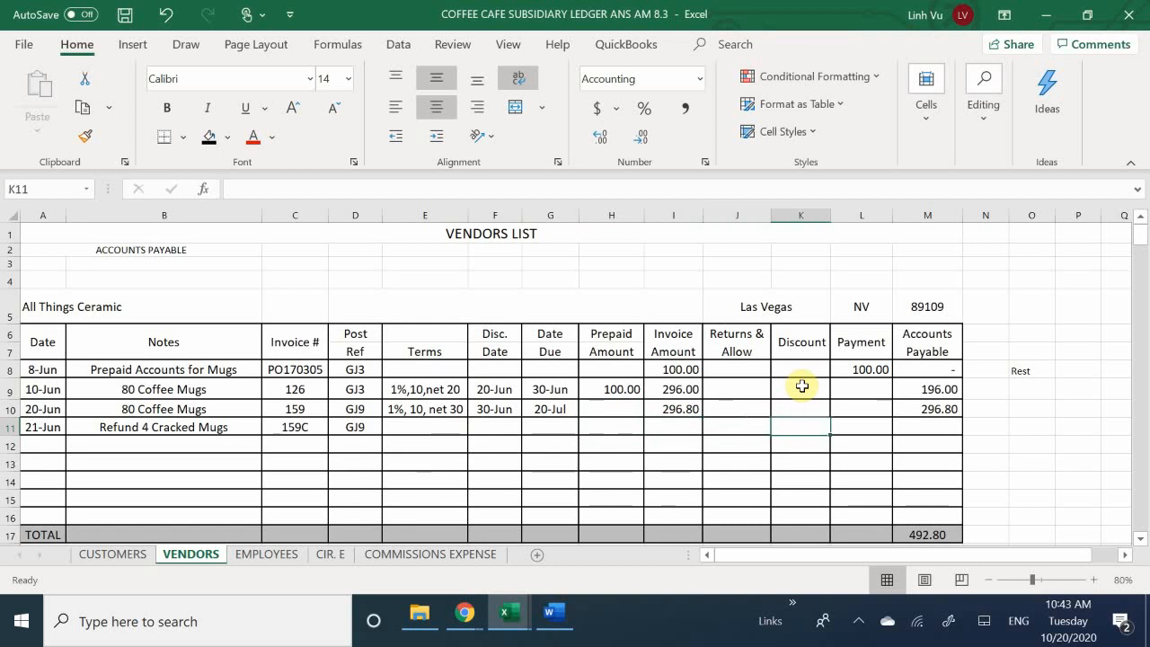
text(8)
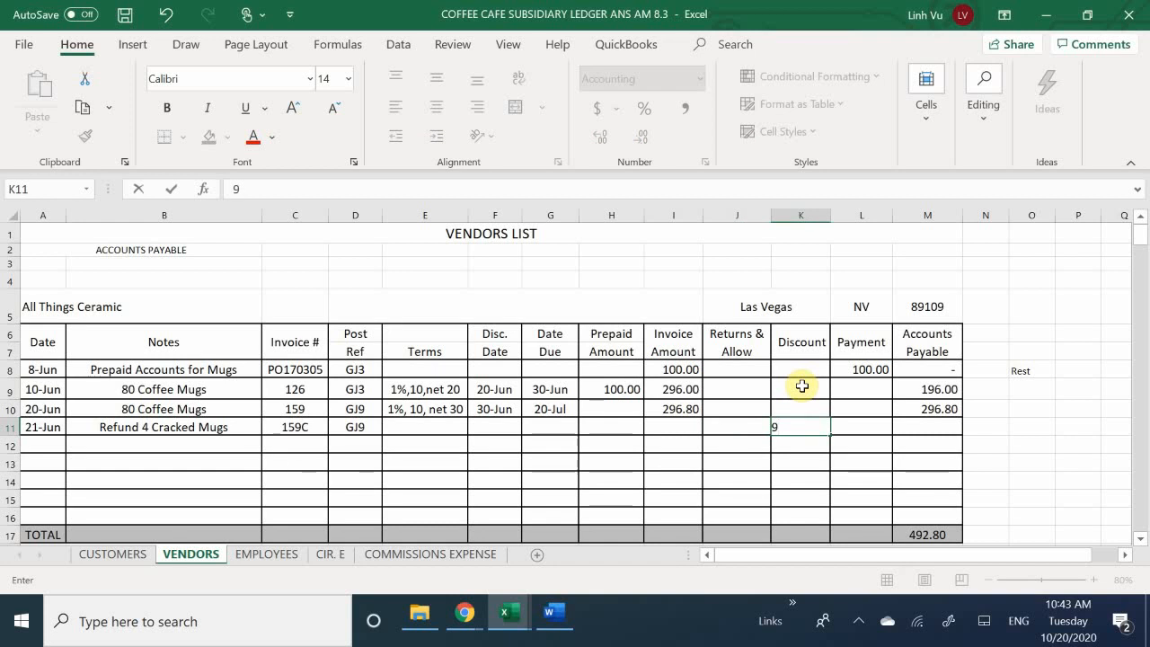
key(BackSpace)
key(Left)
text(9.84)
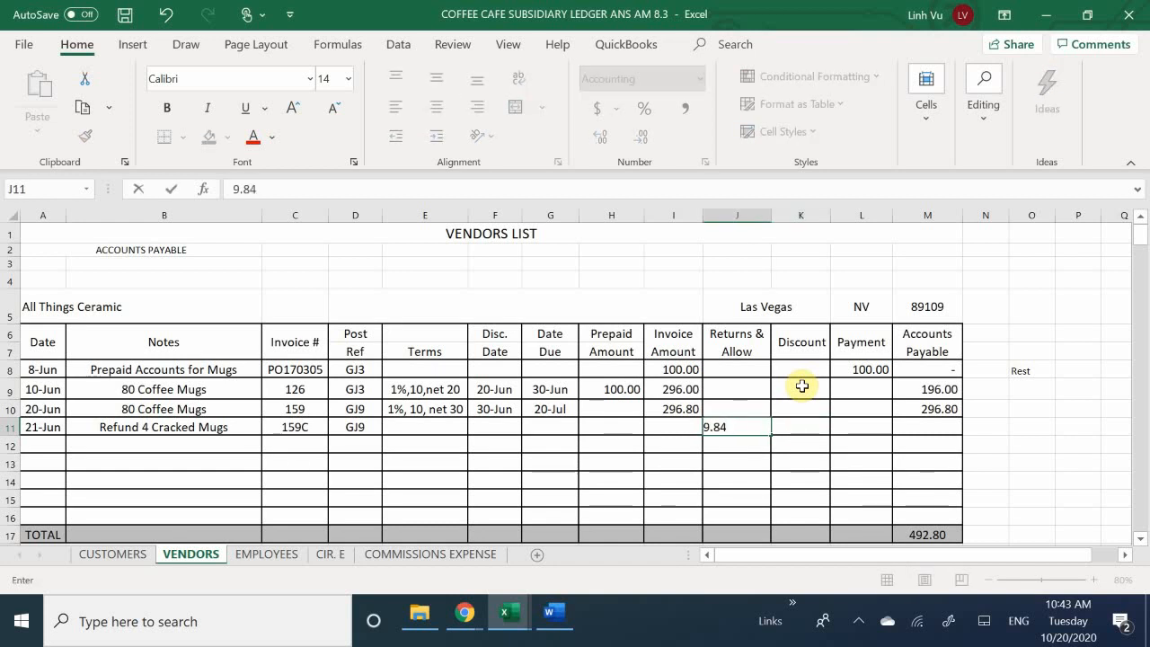
key(Return)
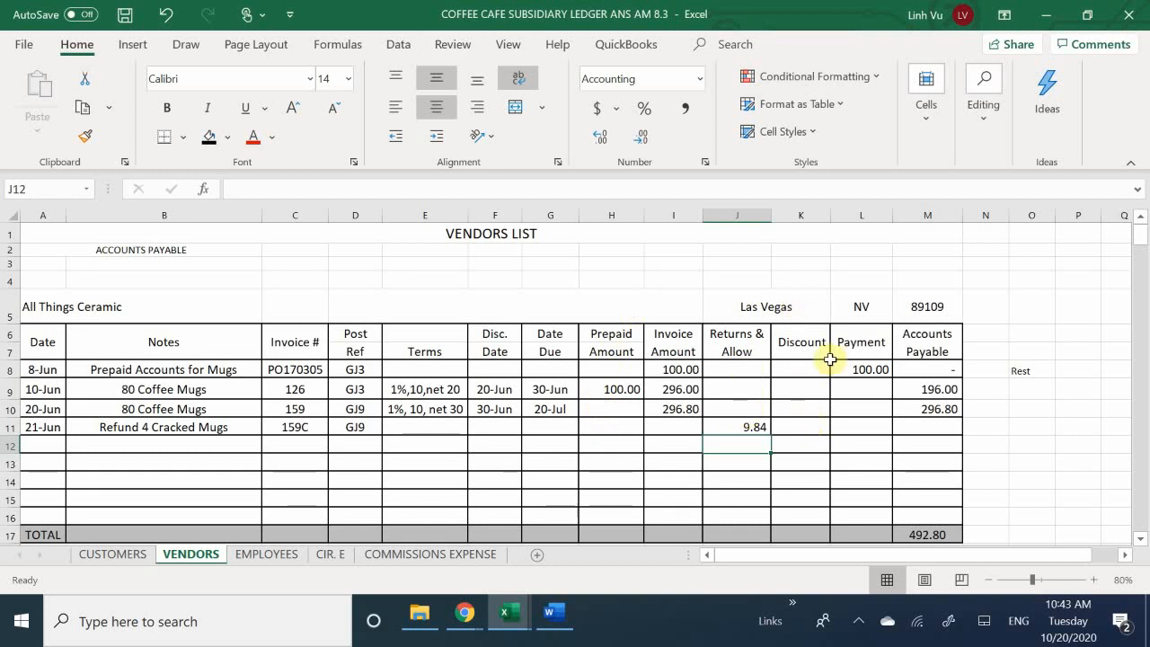
Step: Copy the Accounts Payable formula from M10 down to M11 and check the table's total formula
click(931, 403)
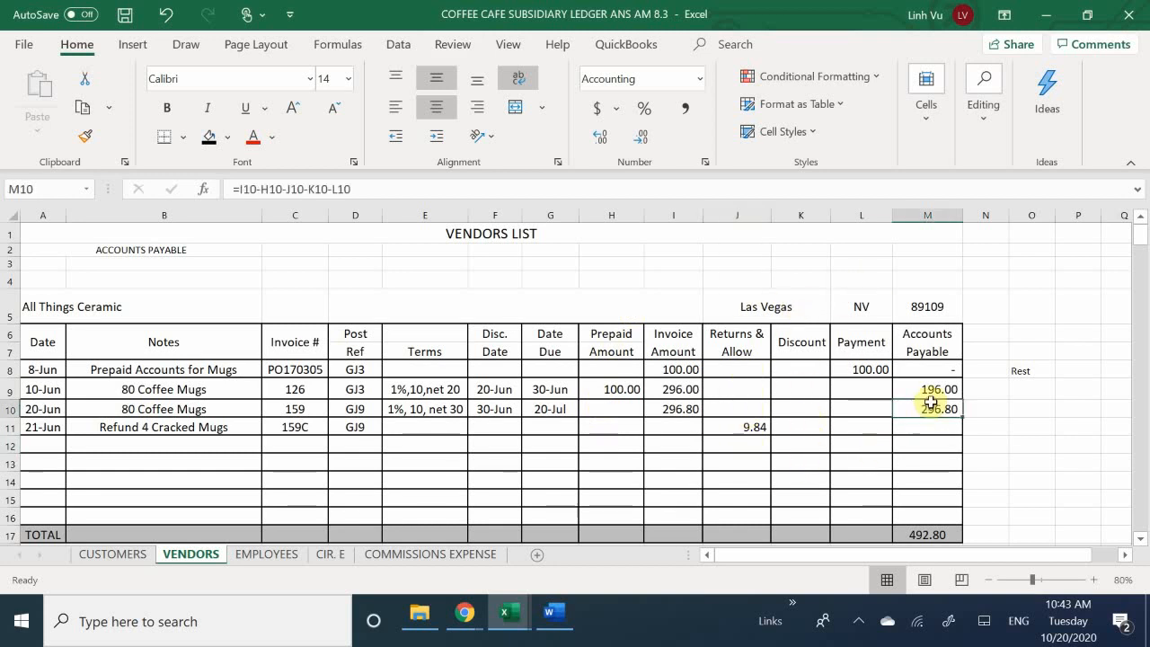
drag(961, 418, 957, 433)
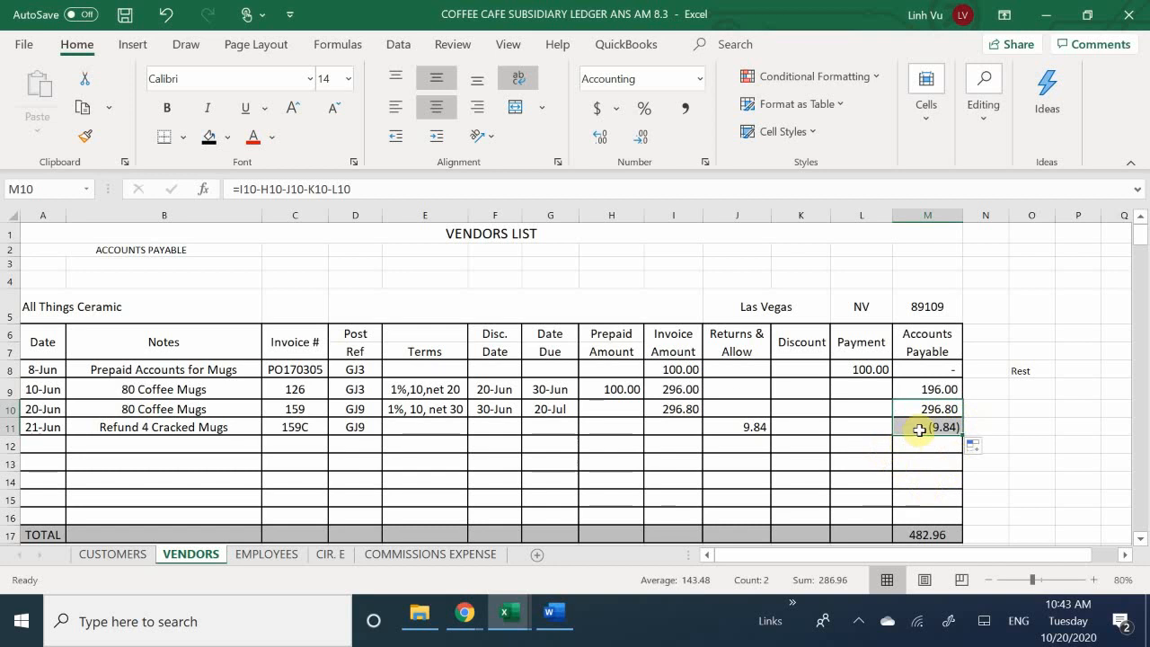
click(992, 463)
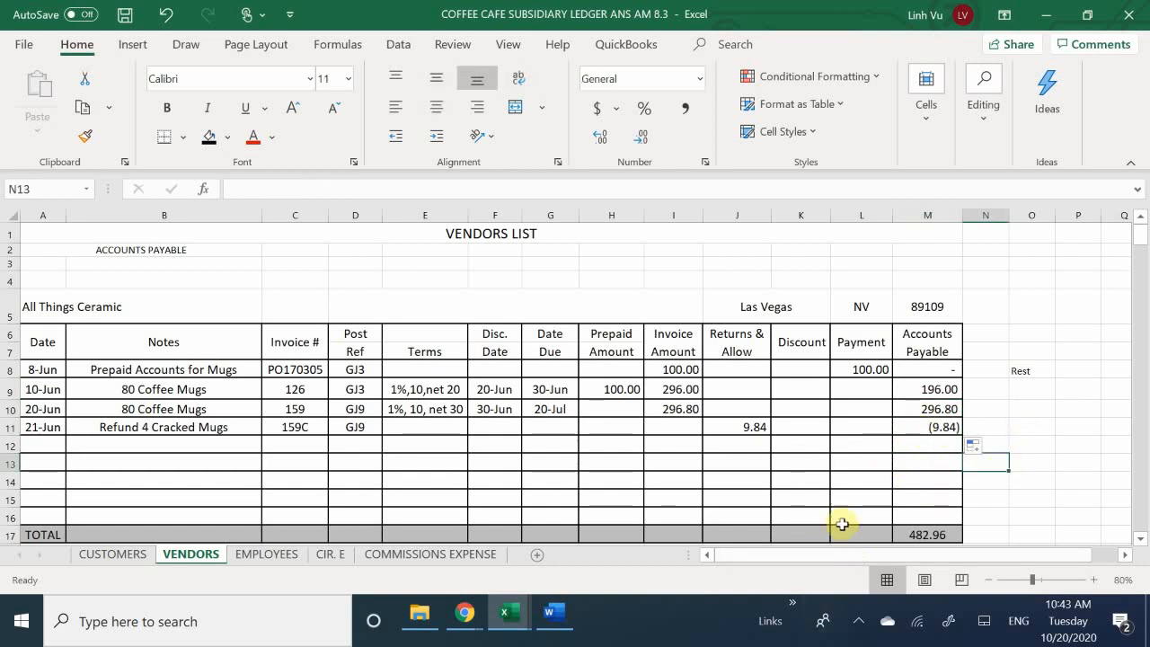
click(911, 537)
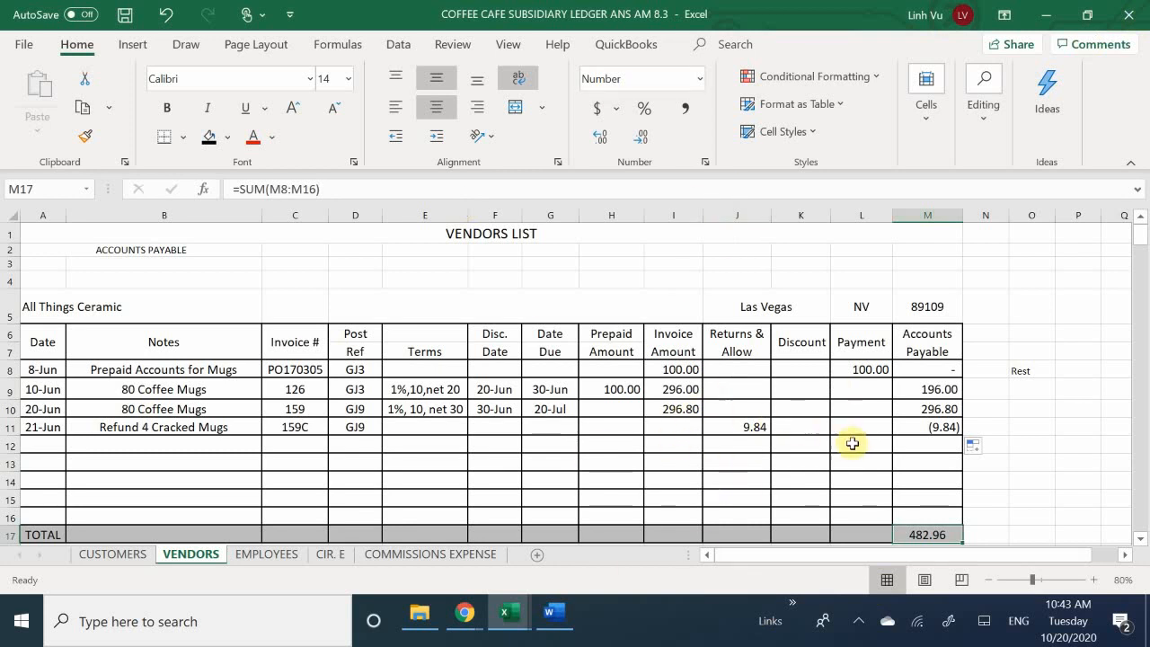
Step: Add the invoice 159 balance and its refund in O10 with the formula =M10+M11
click(1014, 409)
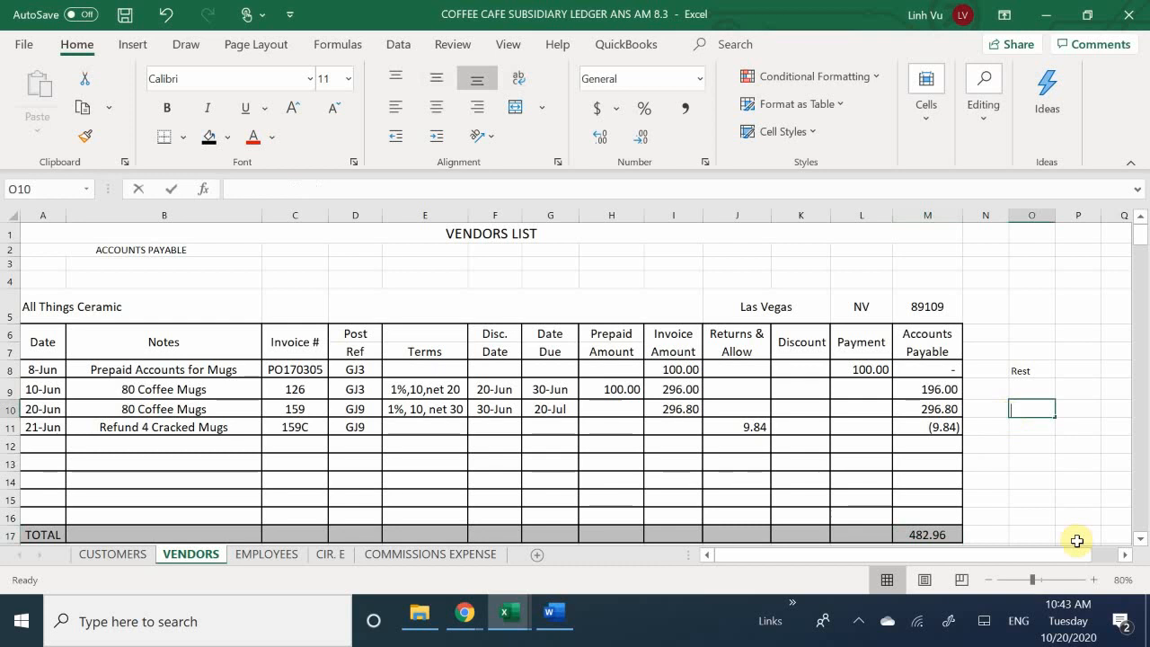
text(=)
key(Left)
key(Left)
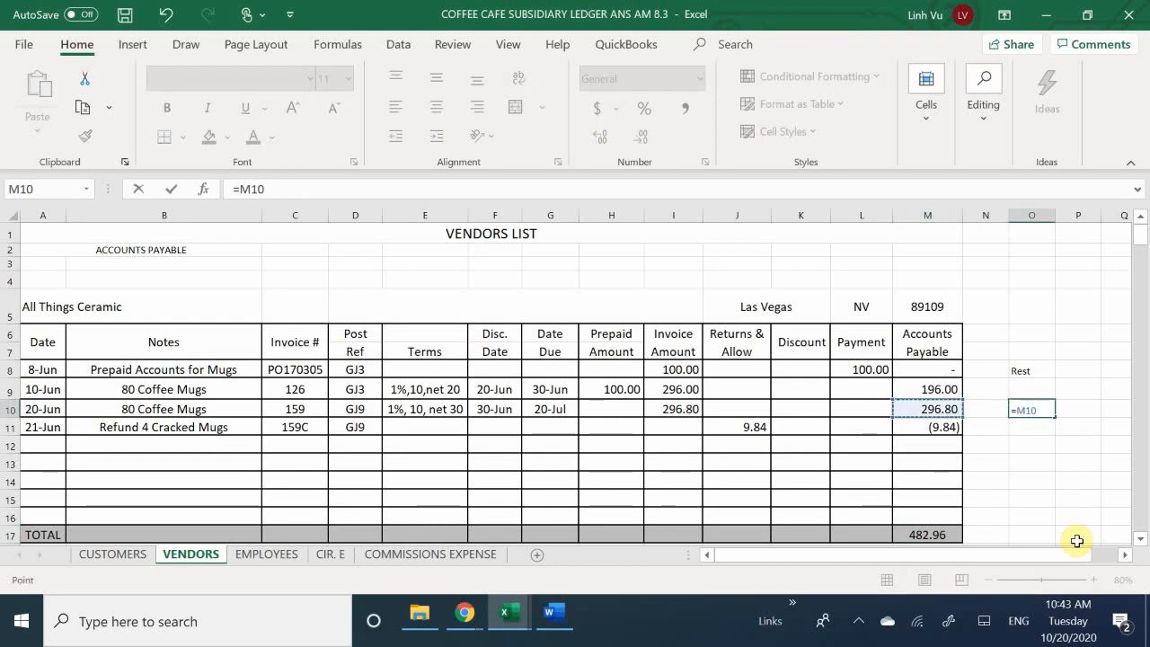
text(+)
key(Left)
key(Down)
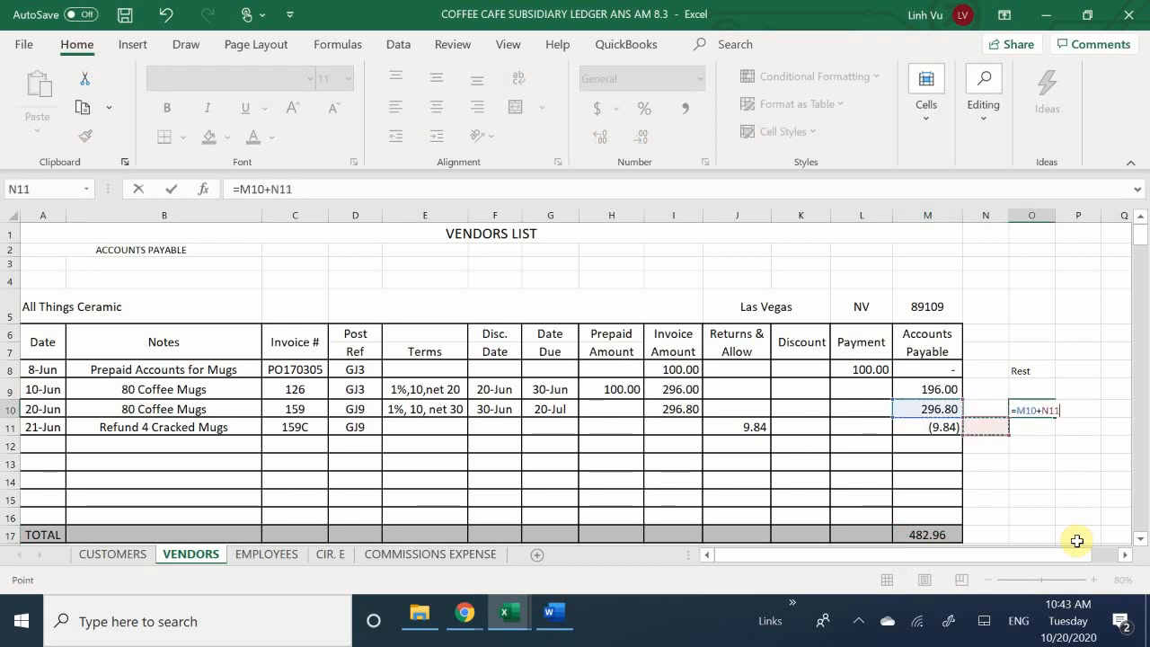
key(Left)
key(Return)
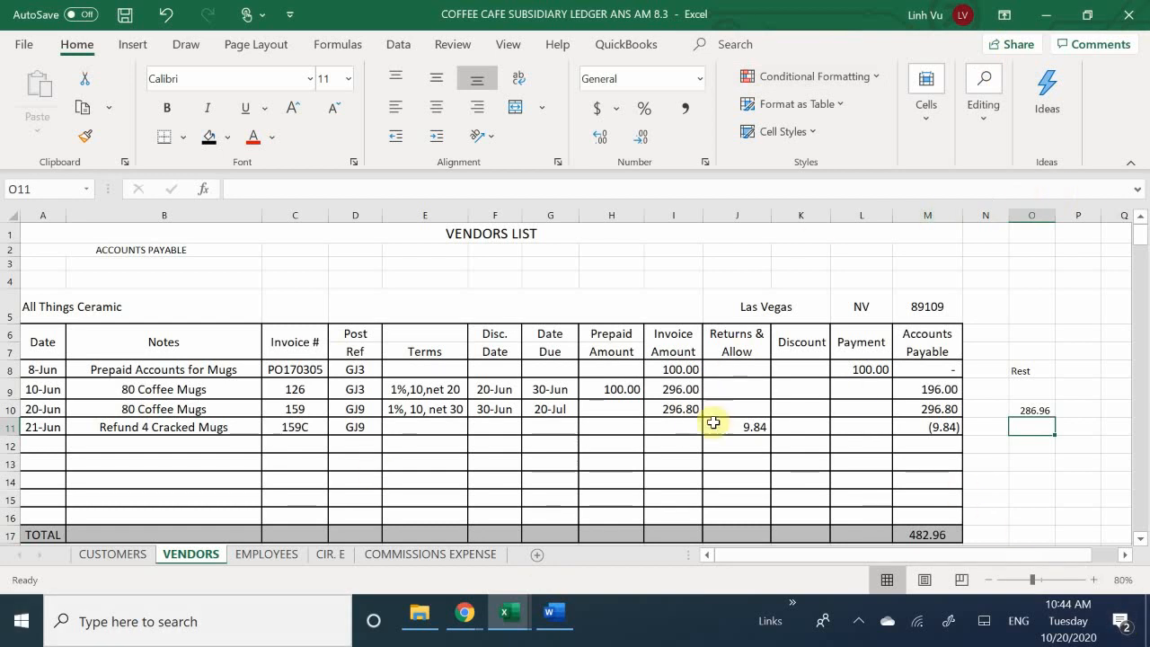
Step: Try recording the 9.84 return in J10 on the 20-Jun invoice row, and clear it again
click(748, 412)
text(9.84)
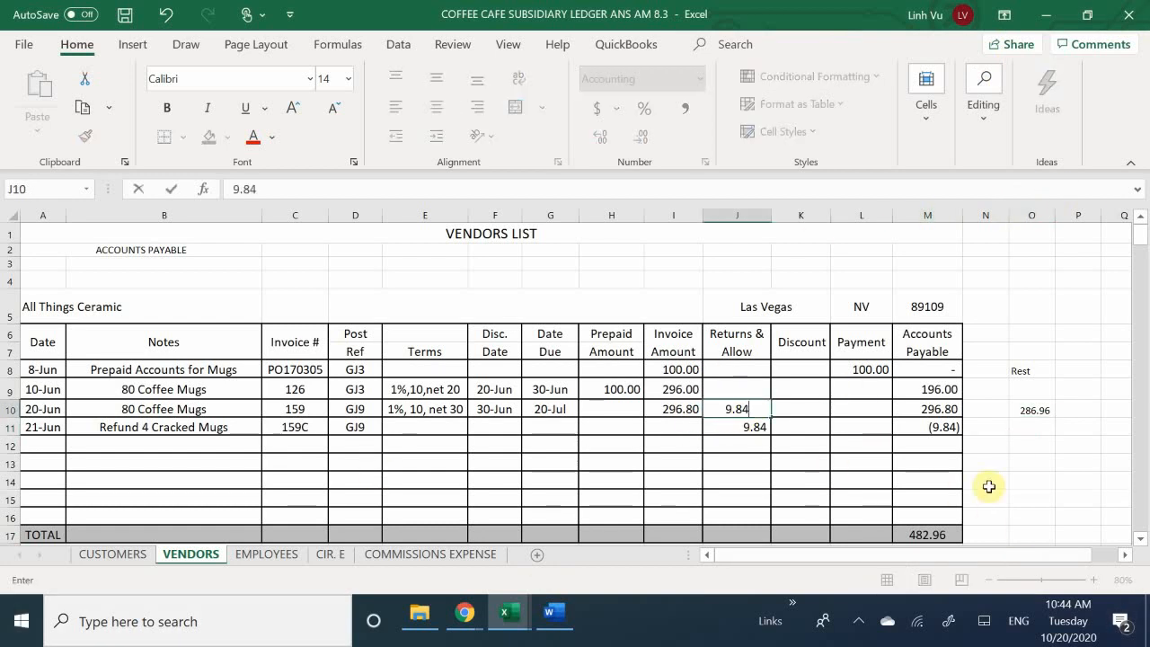
key(Return)
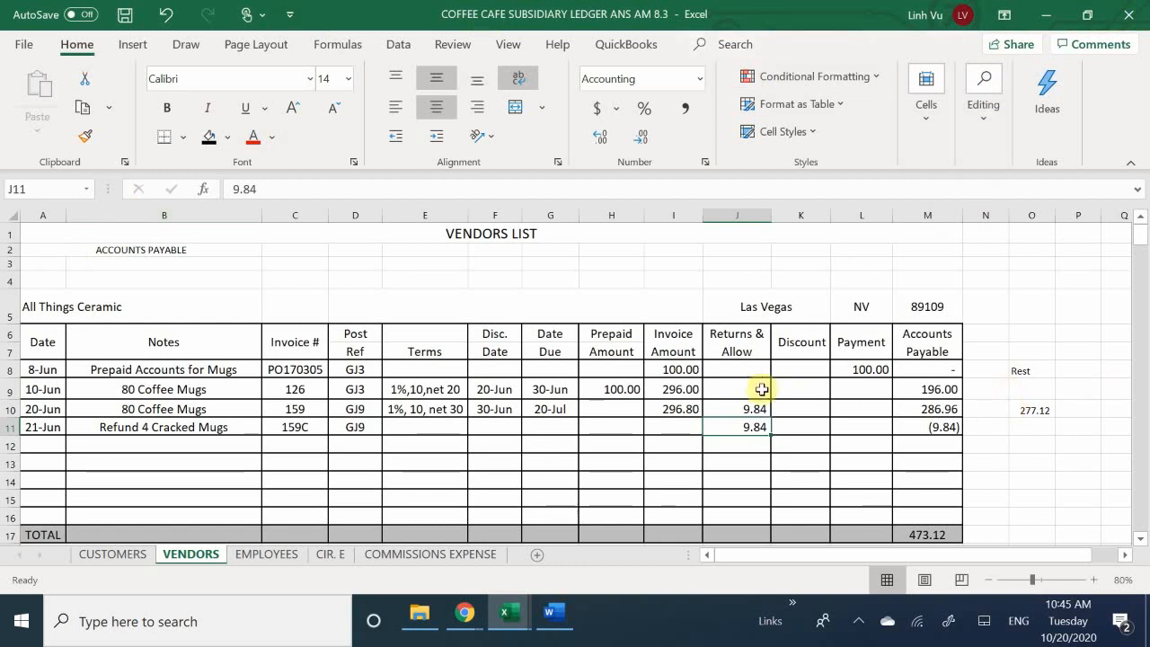
click(742, 408)
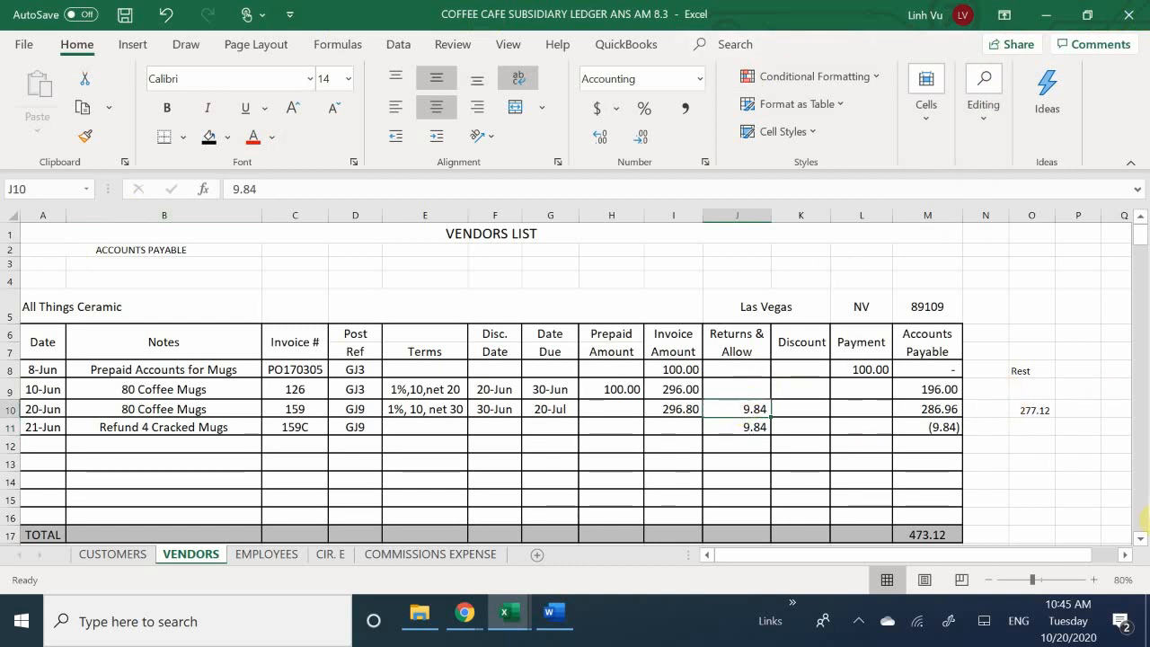
key(Delete)
key(Down)
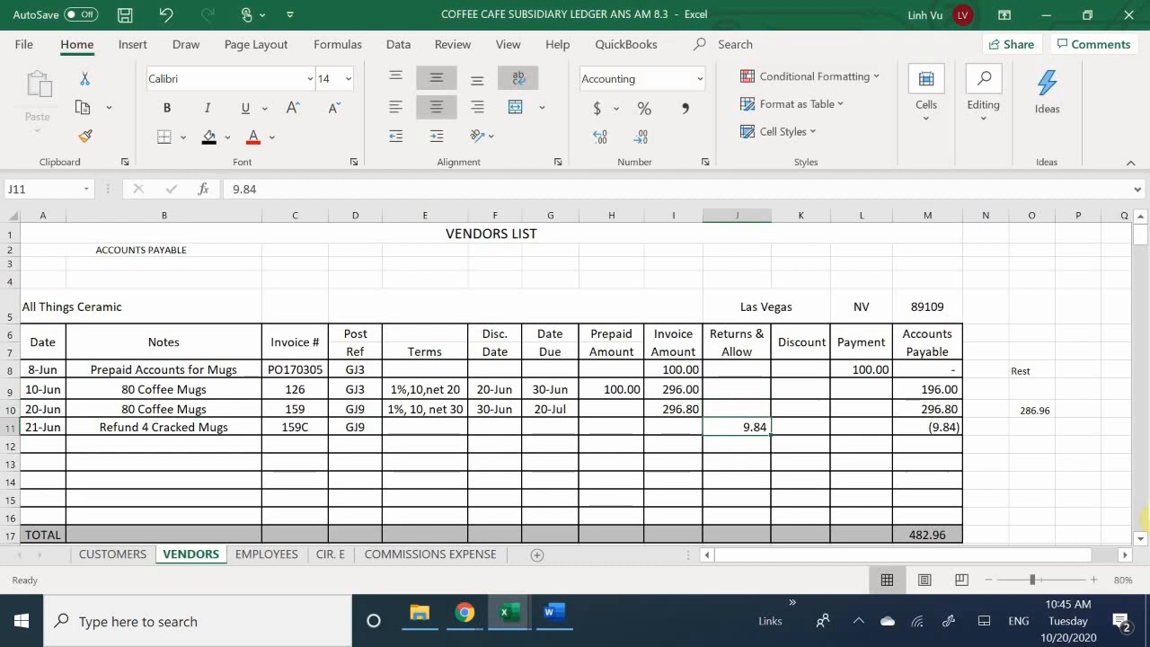
key(Down)
key(Down)
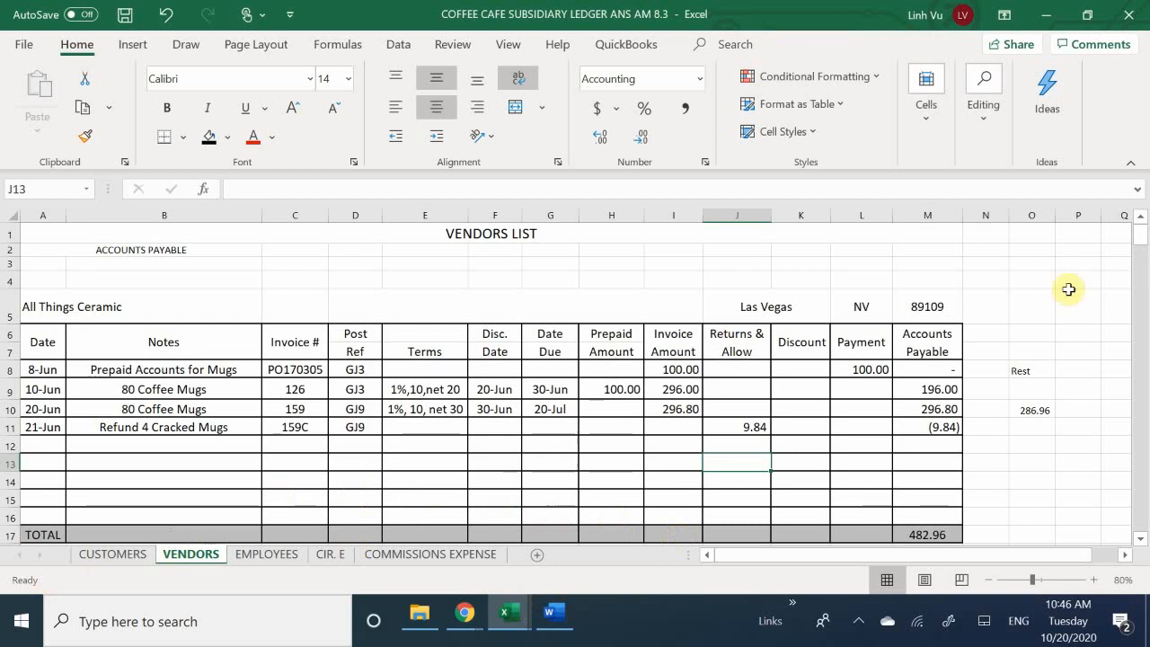
Step: Switch to the Word assignment beside the general journal workbook and bring up the 21 June customer return tasks
click(1031, 388)
scroll(1024, 359, down, 1)
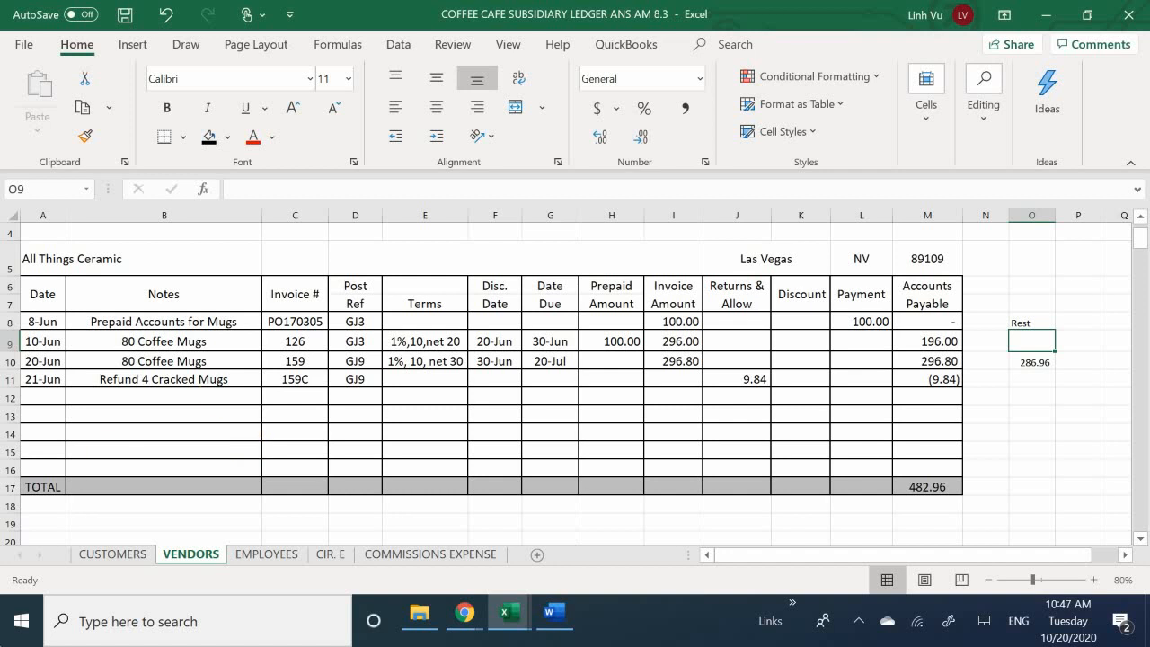
click(557, 620)
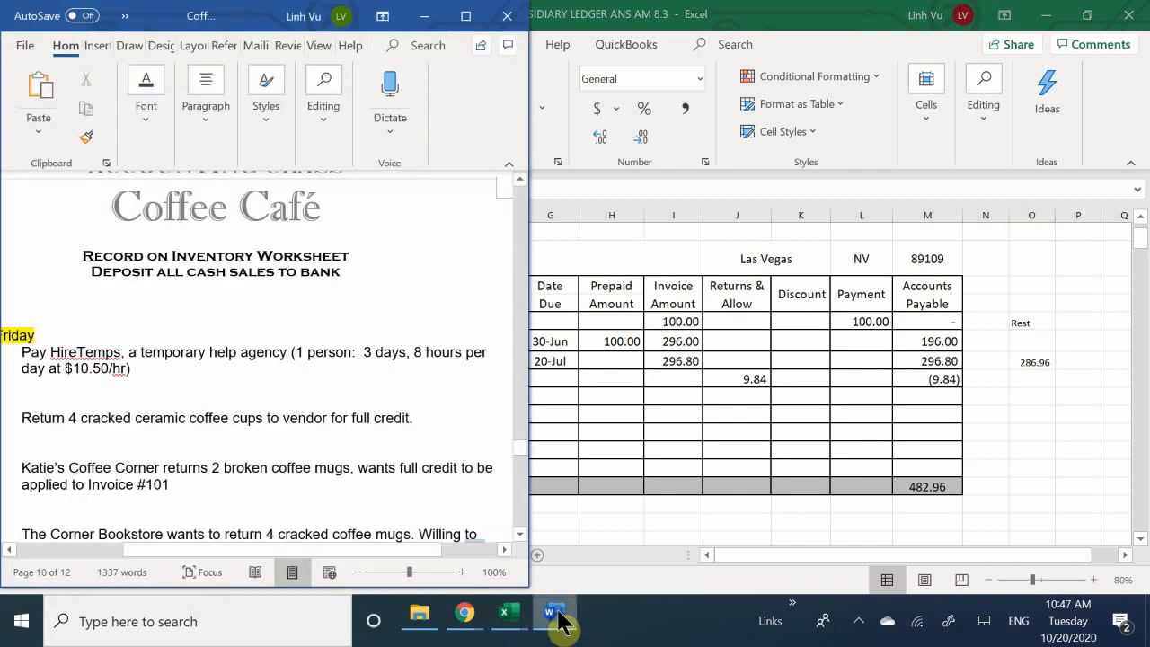
mouse_move(510, 618)
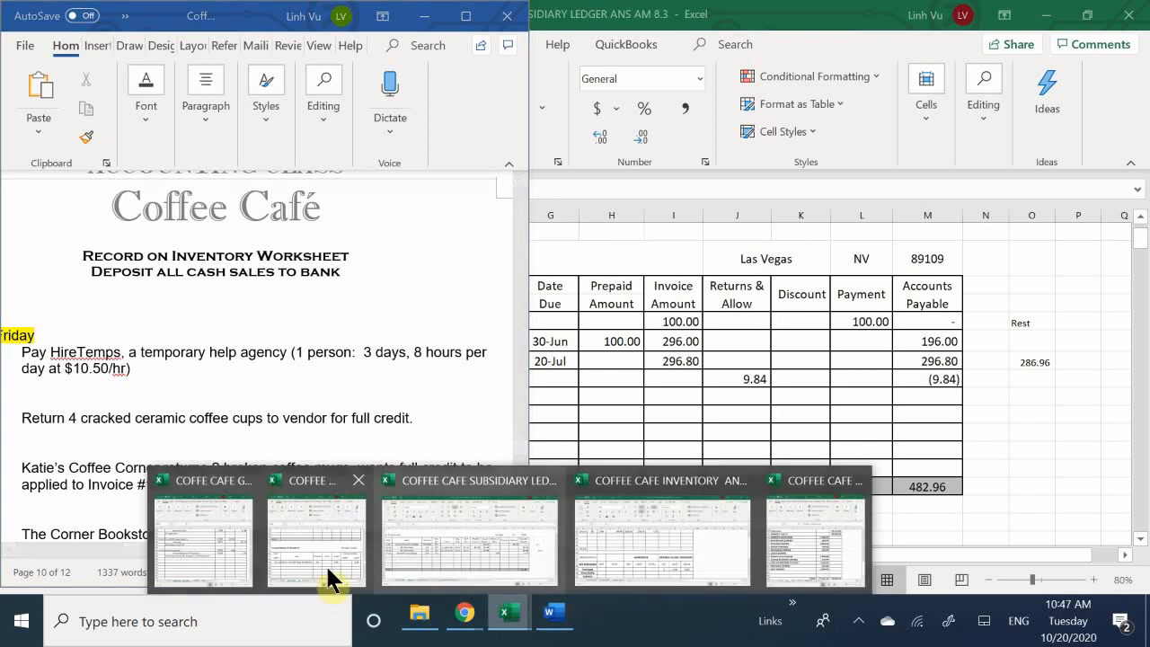
click(221, 553)
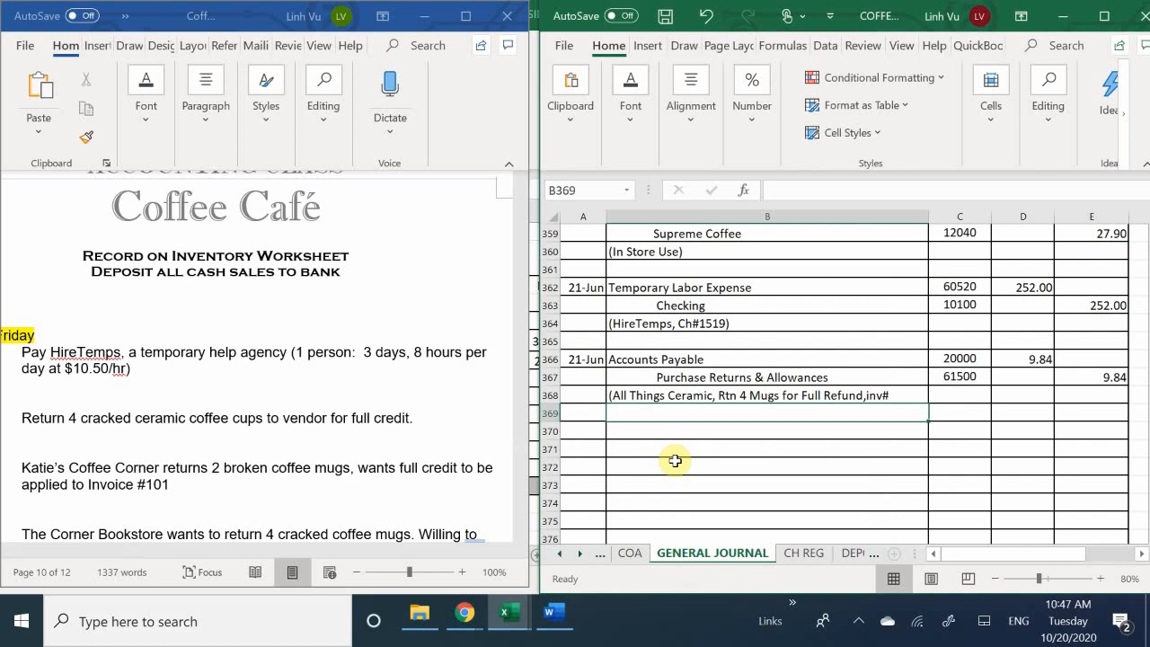
click(579, 427)
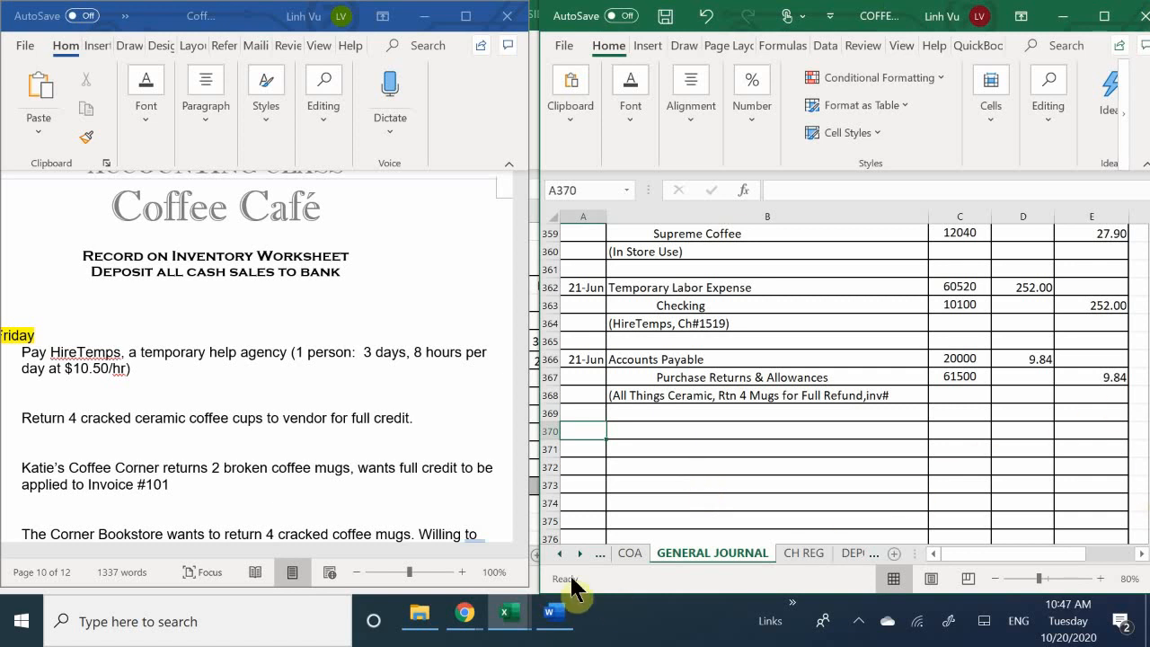
click(856, 632)
click(863, 636)
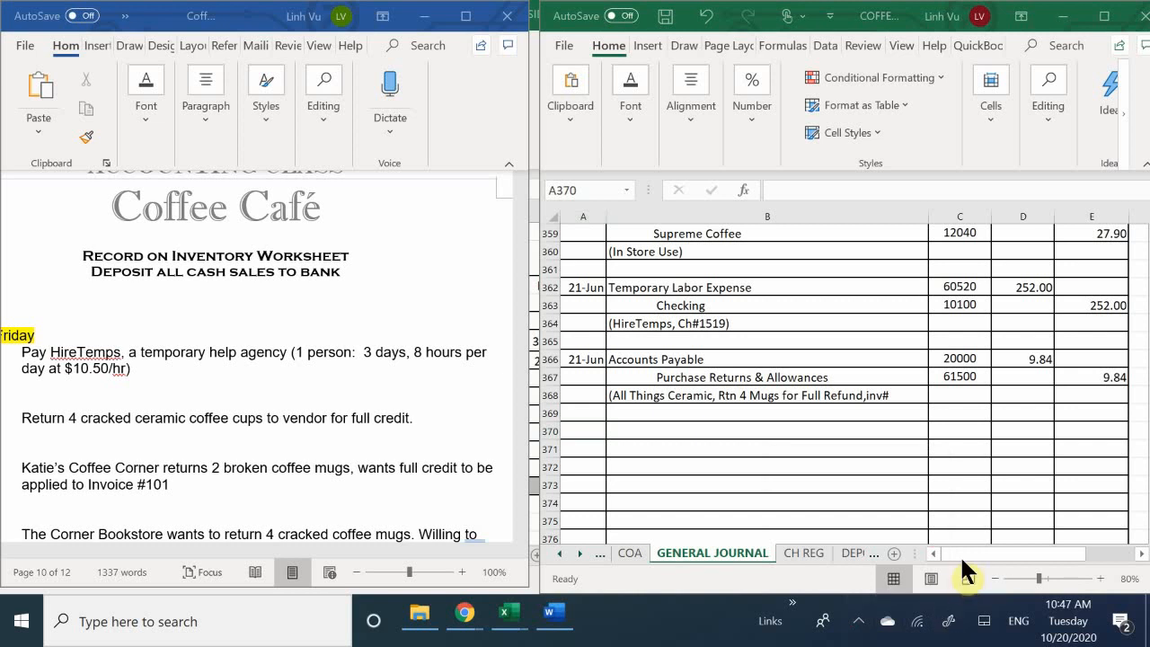
click(135, 473)
scroll(137, 474, down, 3)
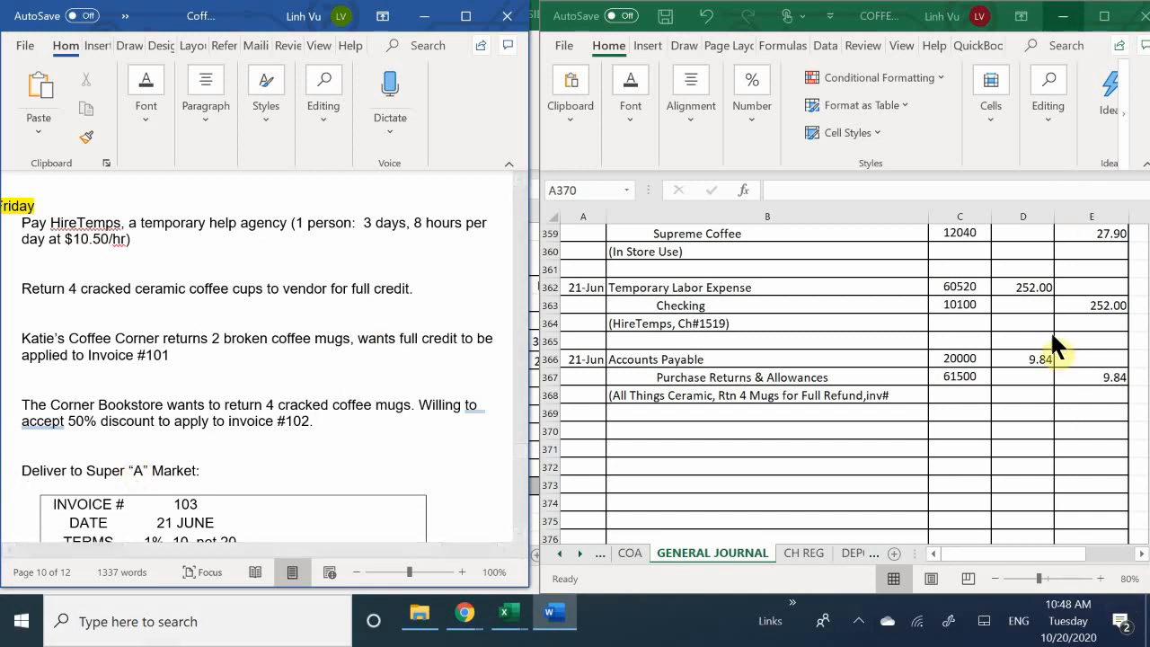
Step: Enter the date 6/21 in A370 of the general journal for the Katie's Coffee Corner return
click(571, 424)
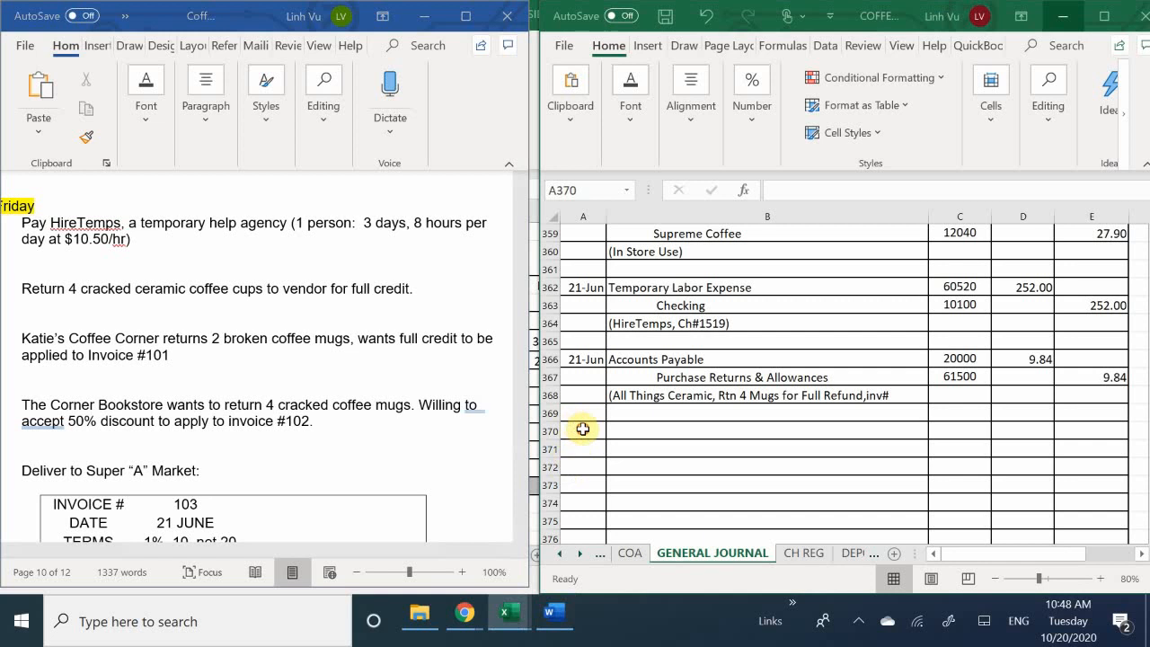
text(6/)
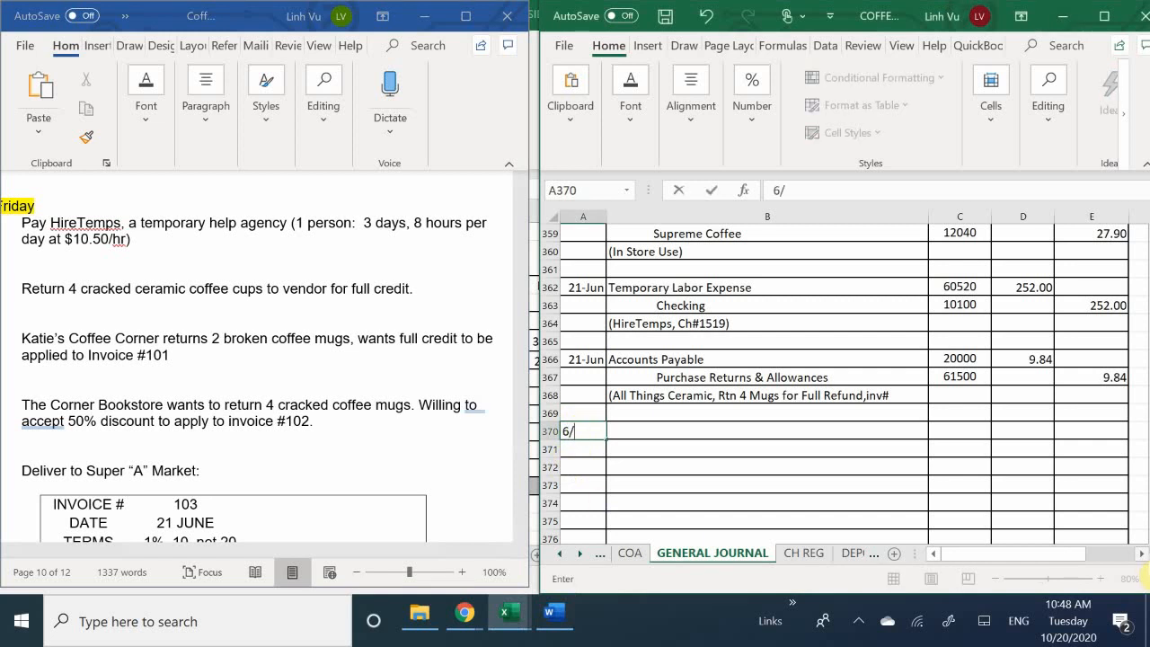
text(21)
key(Return)
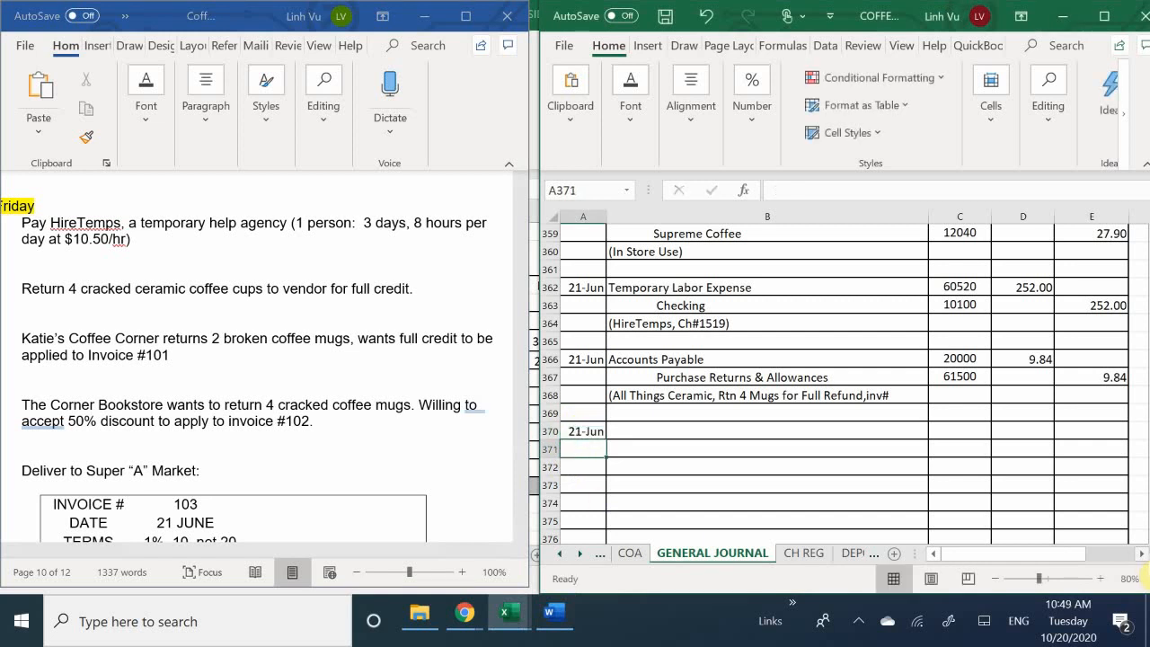
Step: Enter "Sales Returns & Allowances" as the debit account in B370 of the general journal
key(Right)
key(Up)
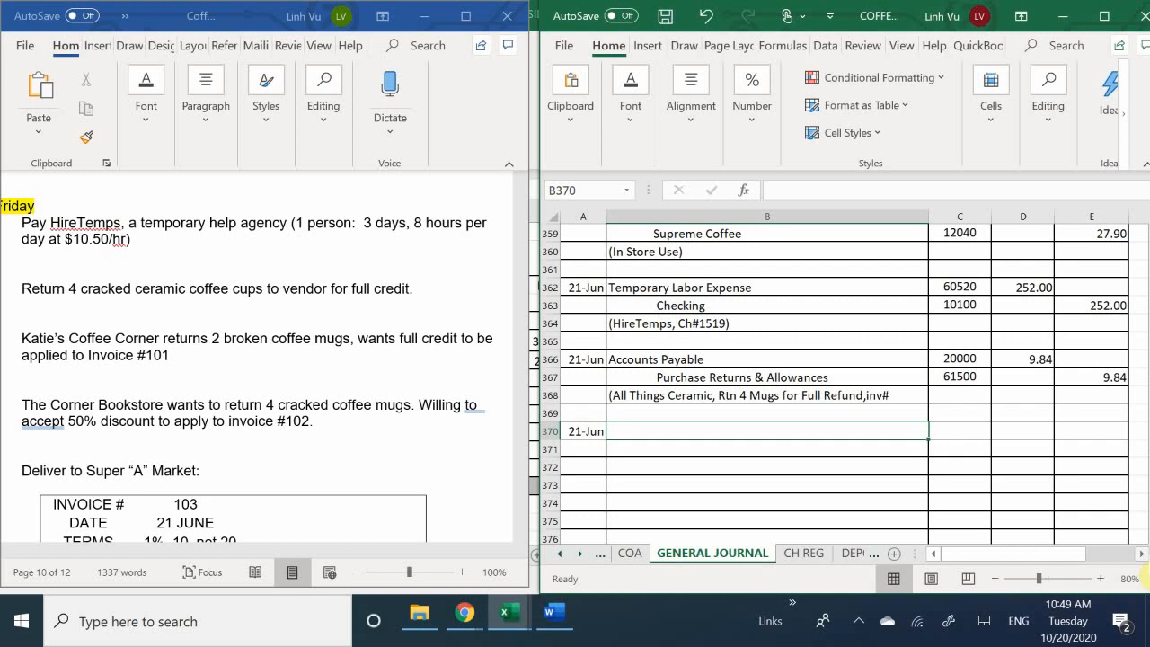
text(Sales)
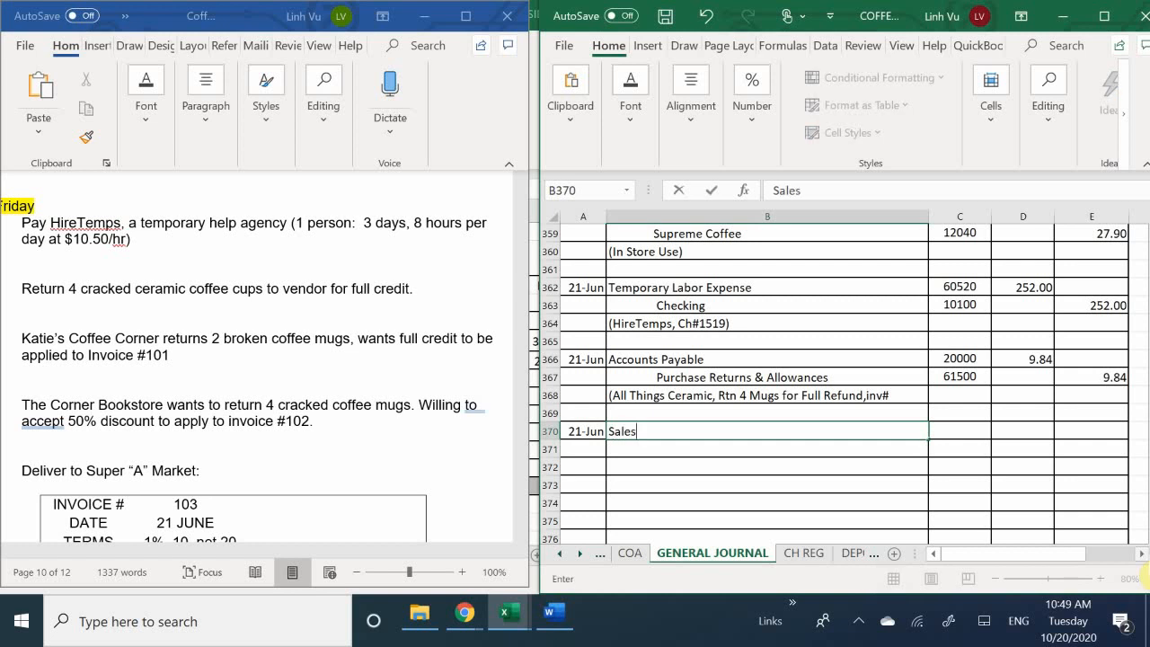
text( Returns & A)
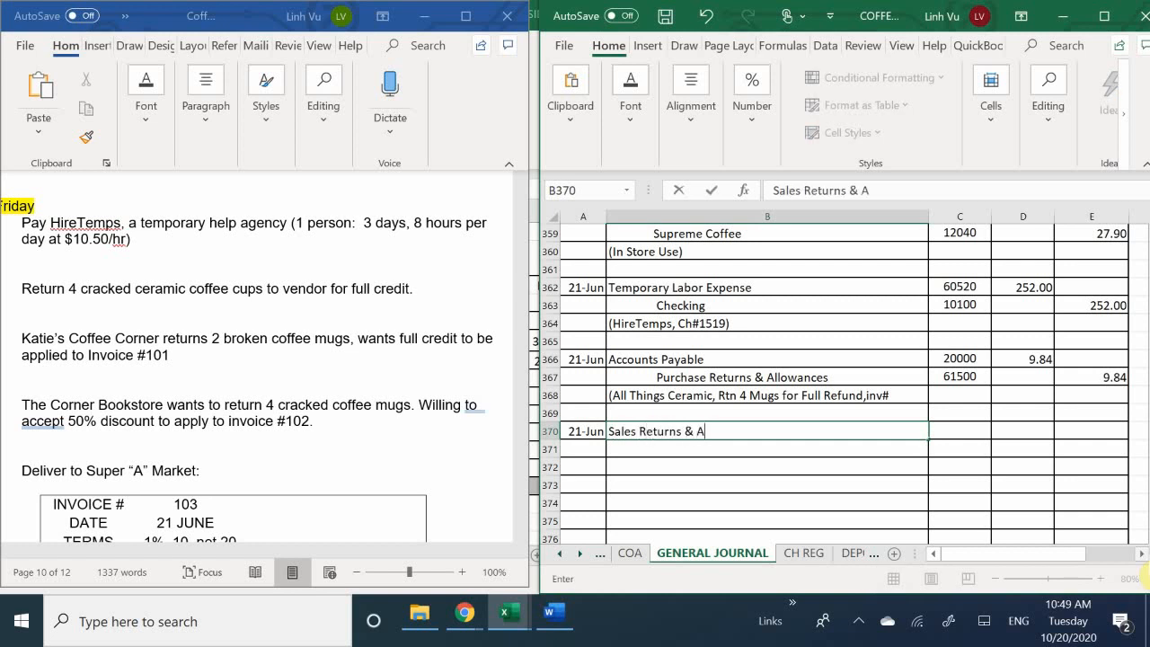
text(llowances)
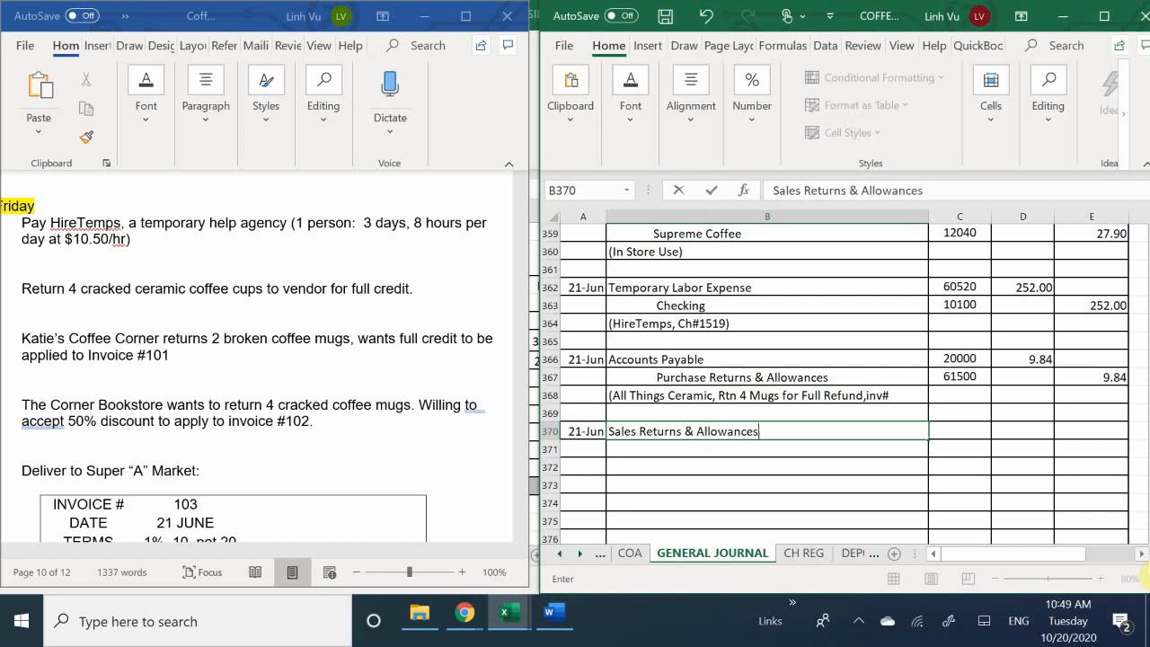
key(Return)
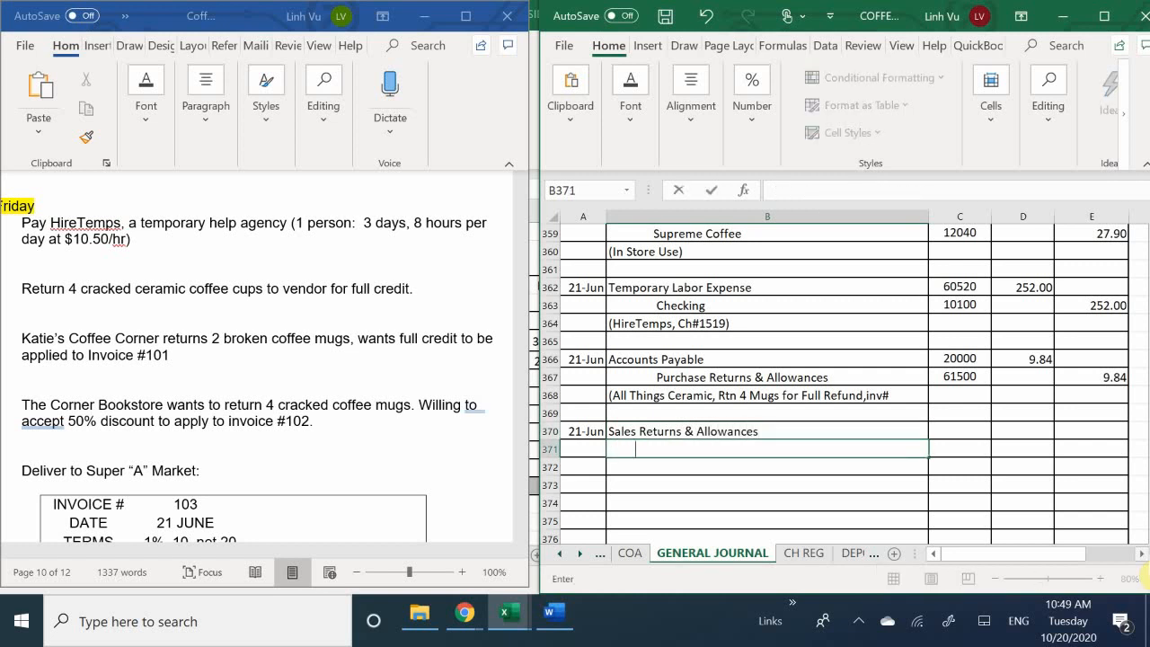
Step: Enter "Accounts Receivable" as the indented credit account in B371 of the general journal
text(Accounts Rece)
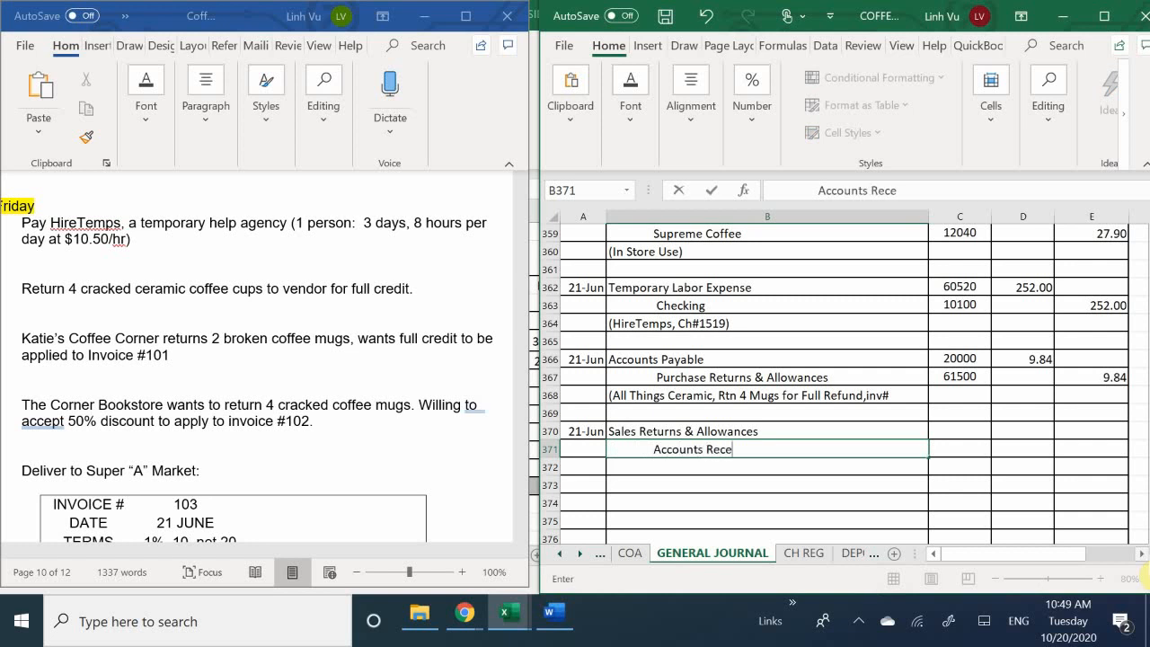
text(ivahle)
key(Return)
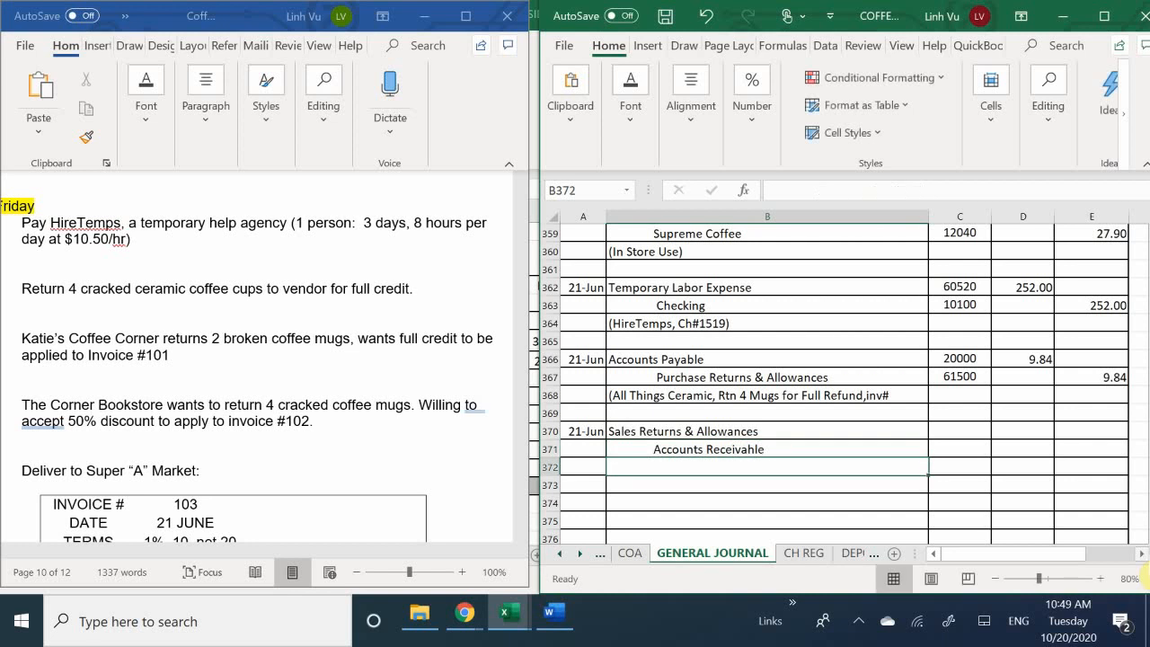
Step: Enter account numbers 45000 in C370 for Sales Returns & Allowances and 11000 in C371 for Accounts Receivable
key(Right)
key(Right)
key(Up)
key(Up)
key(Left)
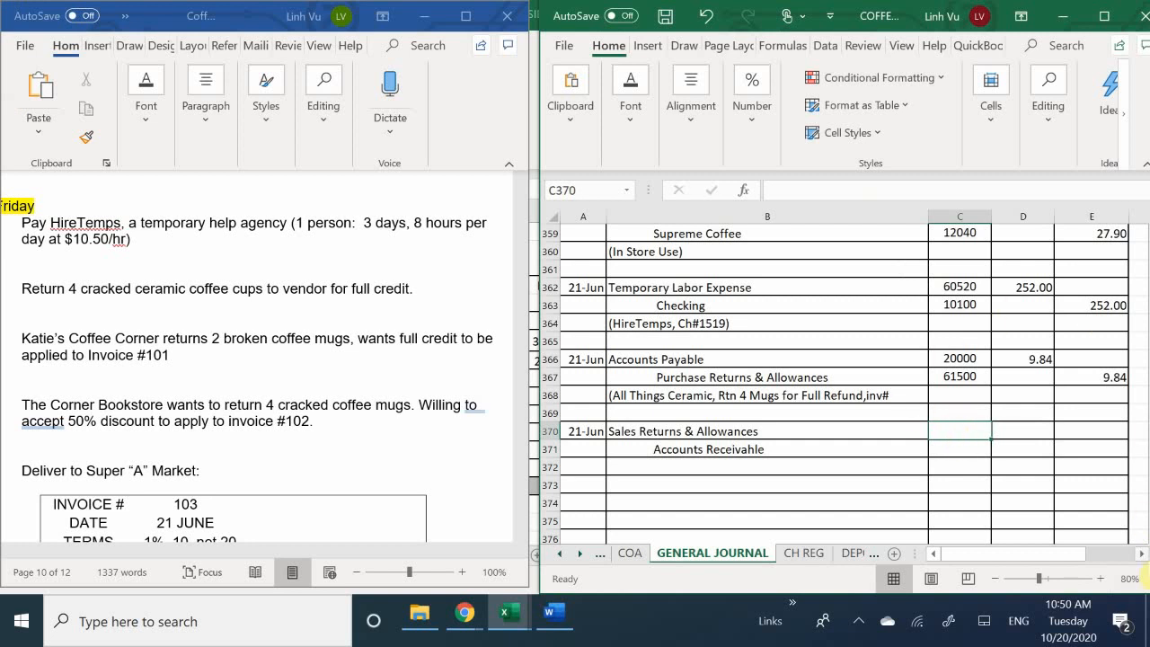
text(45000)
key(Return)
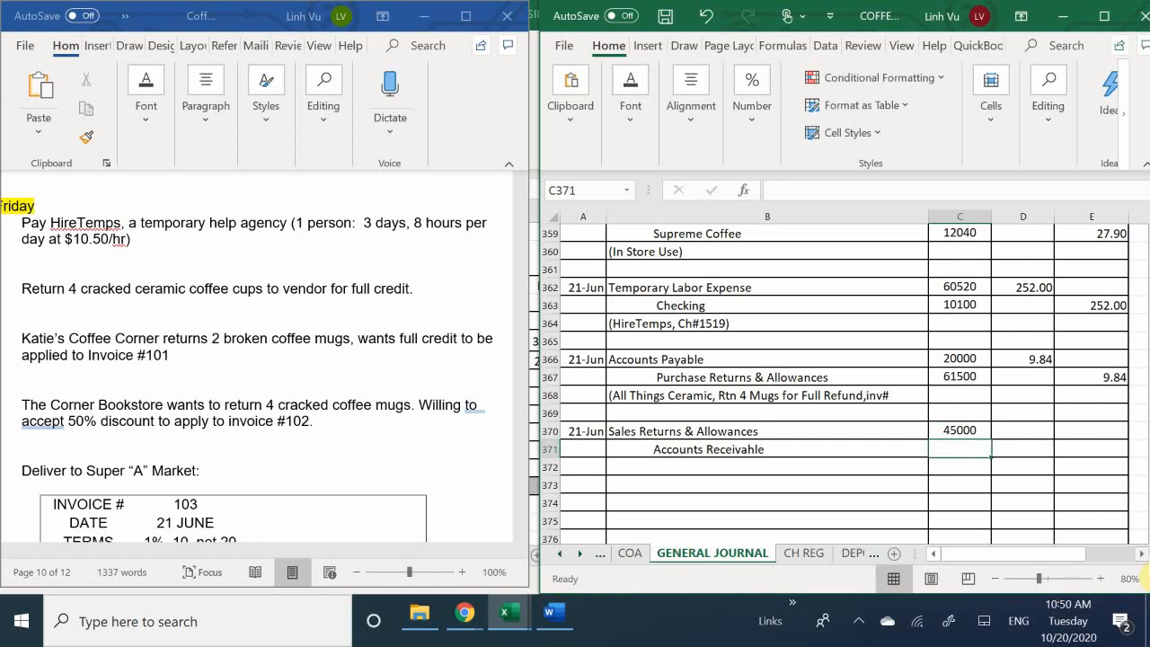
text(11000)
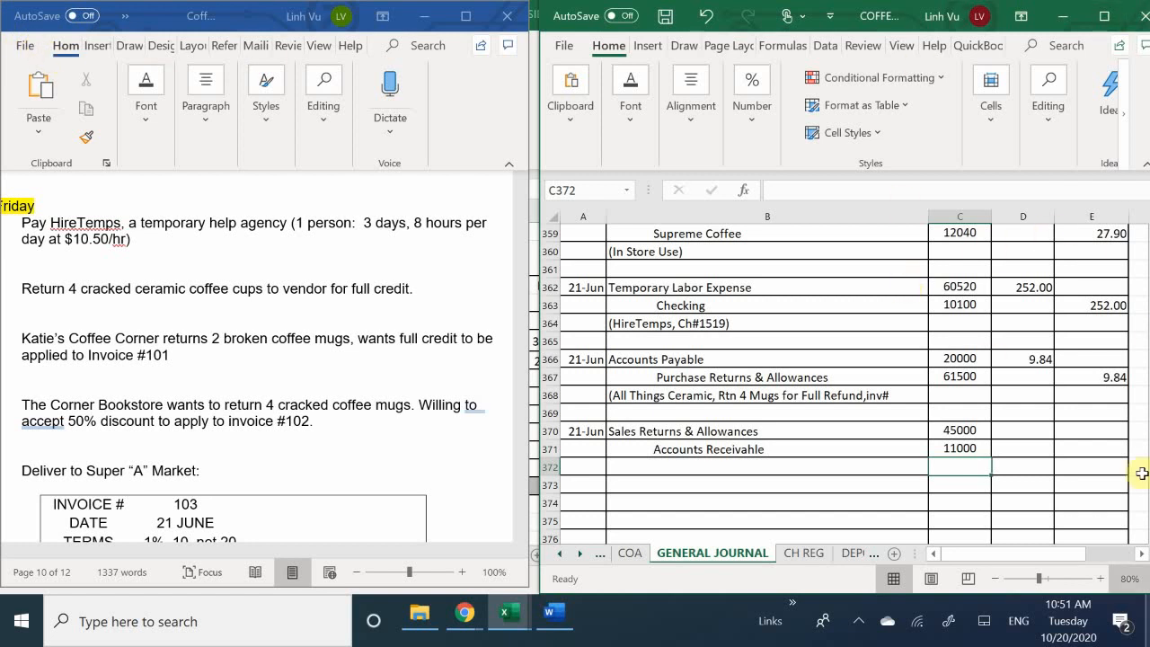
Step: Enter the debit =2*4.99 in D370 and the matching credit of 9.98 in E371
click(1013, 432)
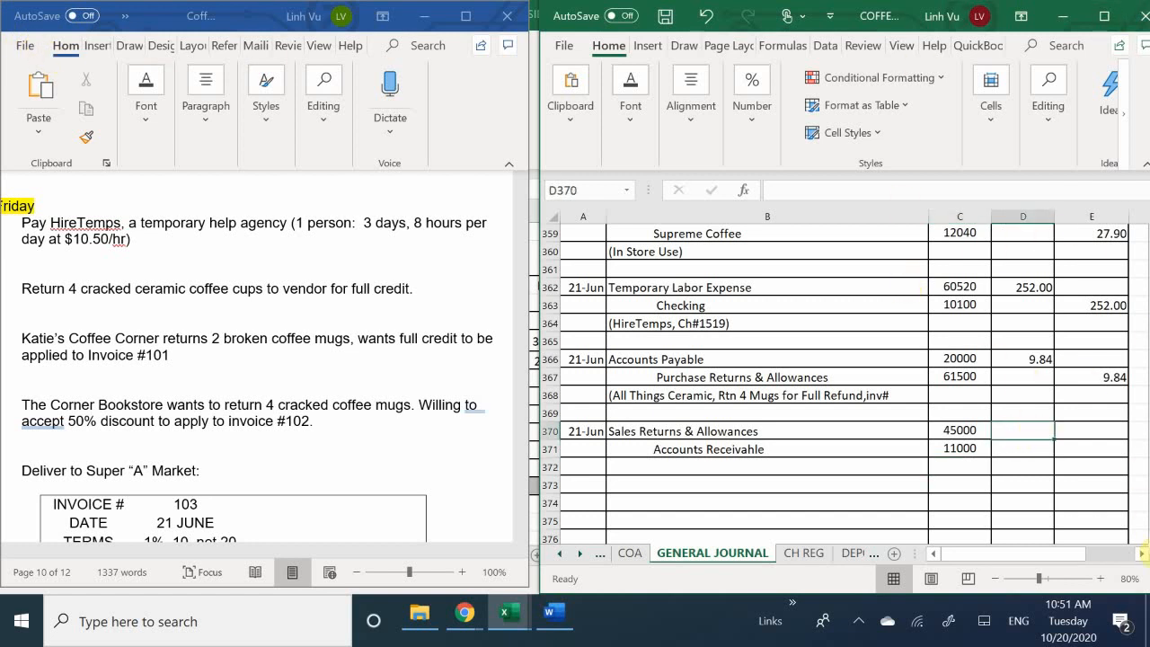
text(=2)
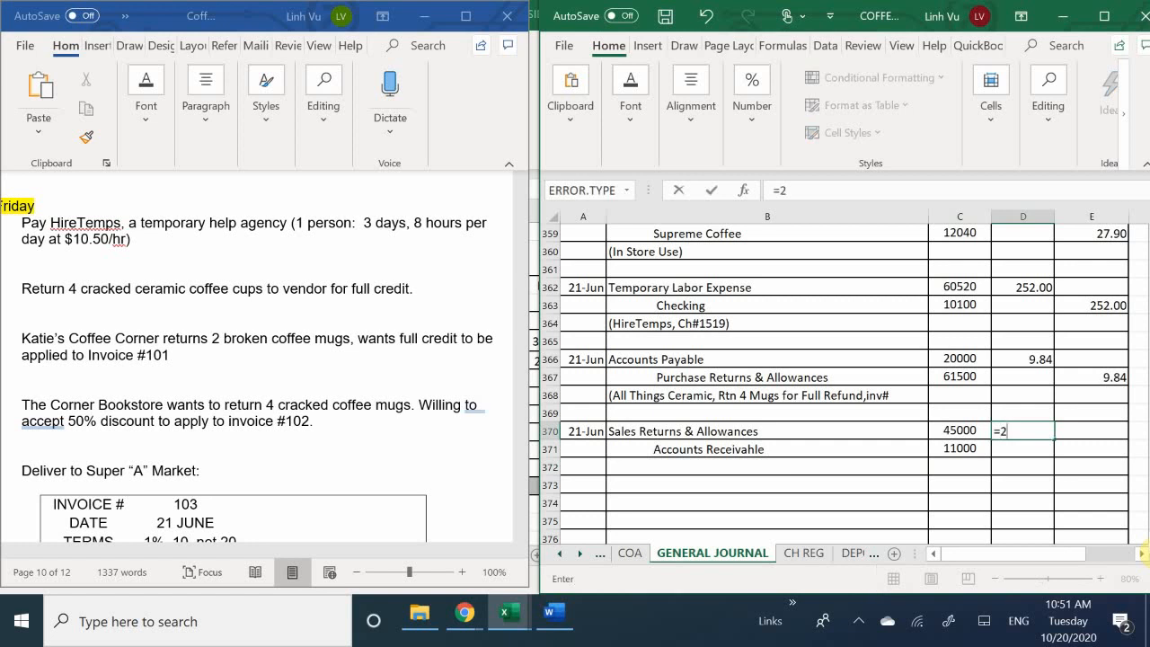
text(*4.99)
key(Return)
key(Tab)
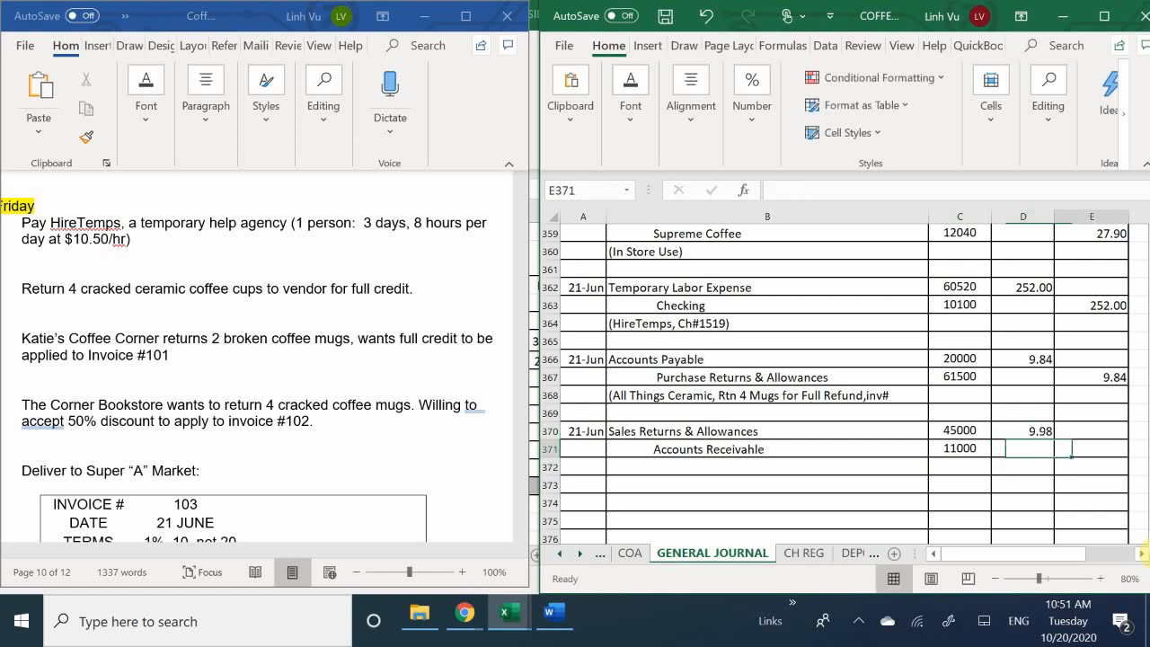
text(9.)
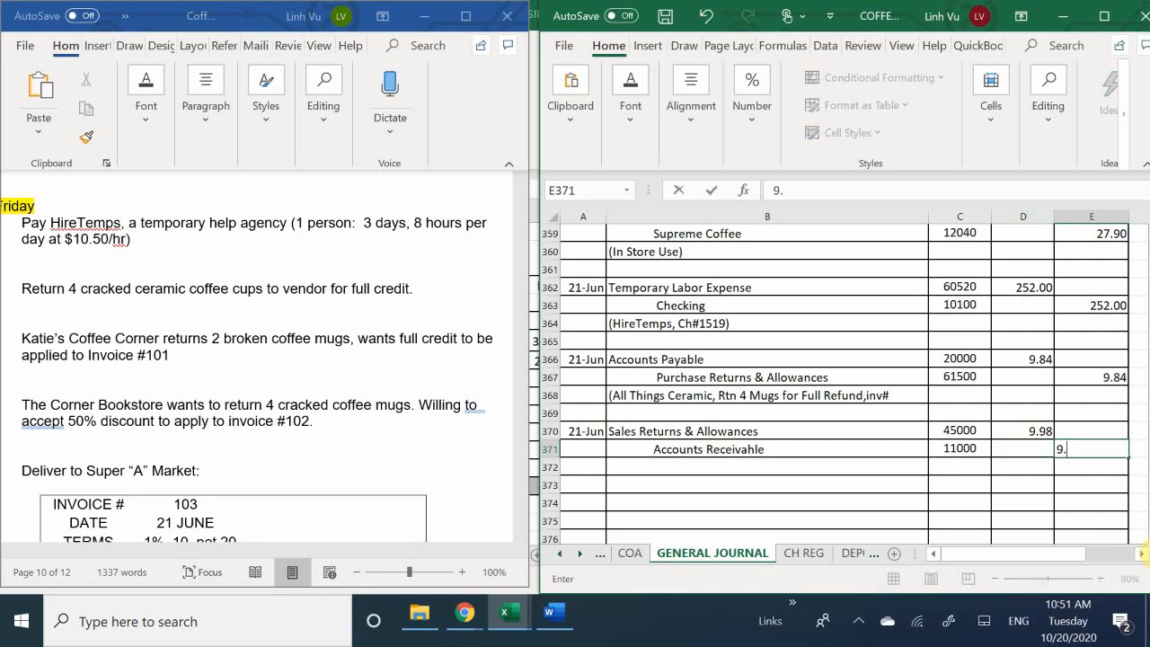
text(98)
key(Return)
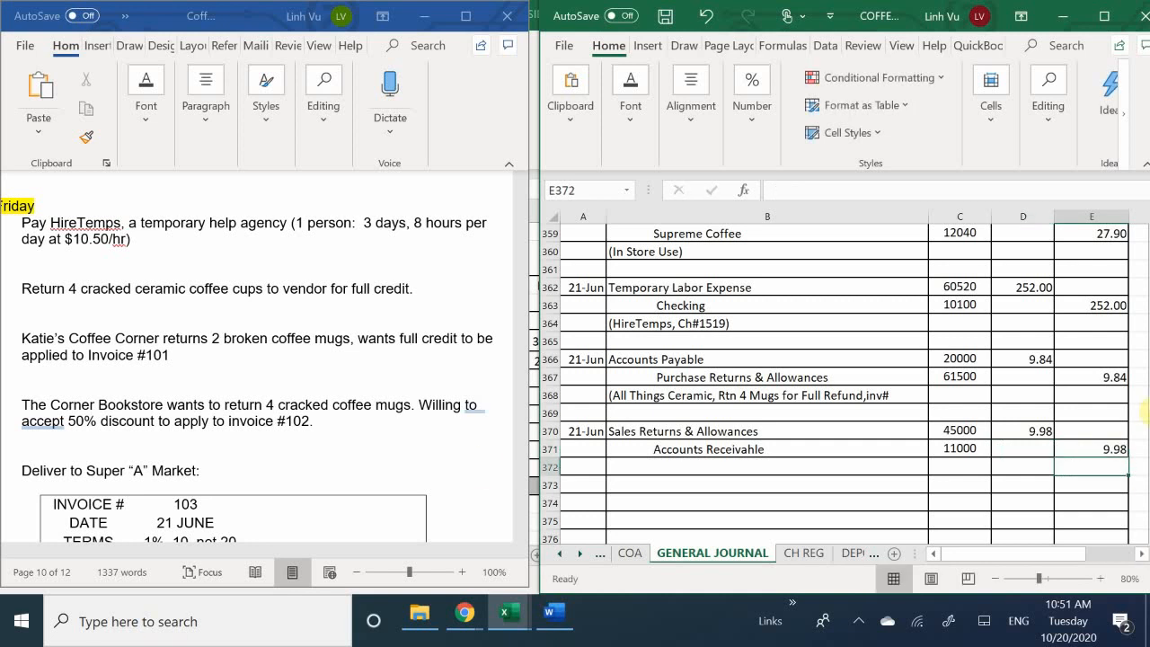
Step: Enter the entry description "(Katie's Coffee Corner, Refund 2 broken Mugs, inv#101C)" in B372
click(651, 468)
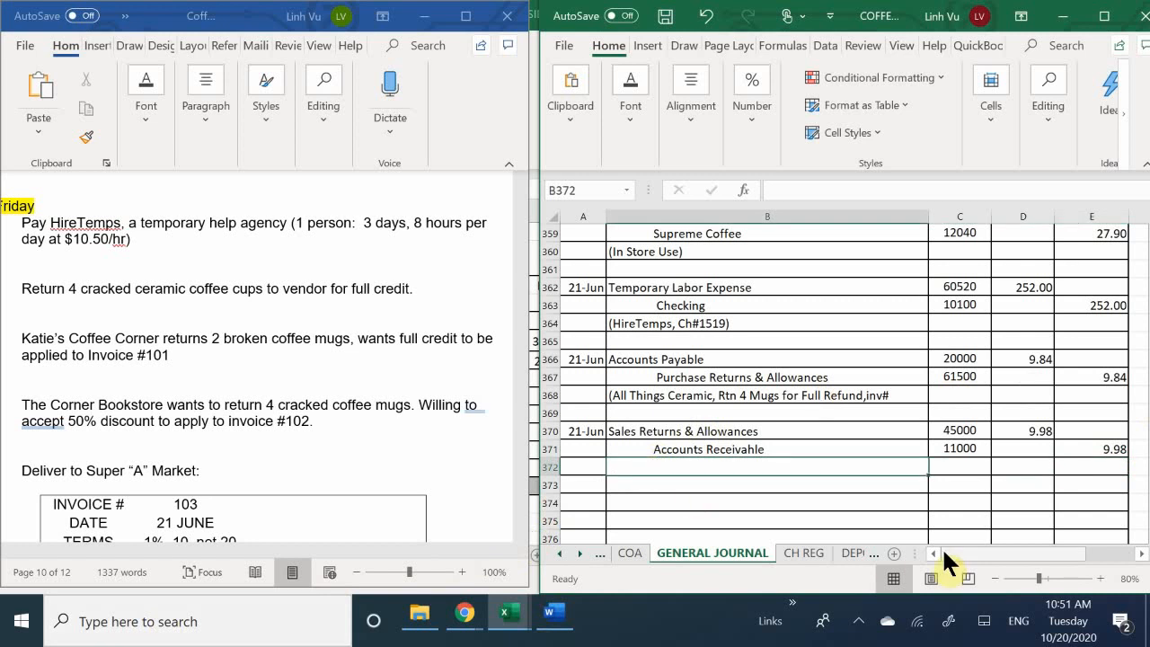
text(()
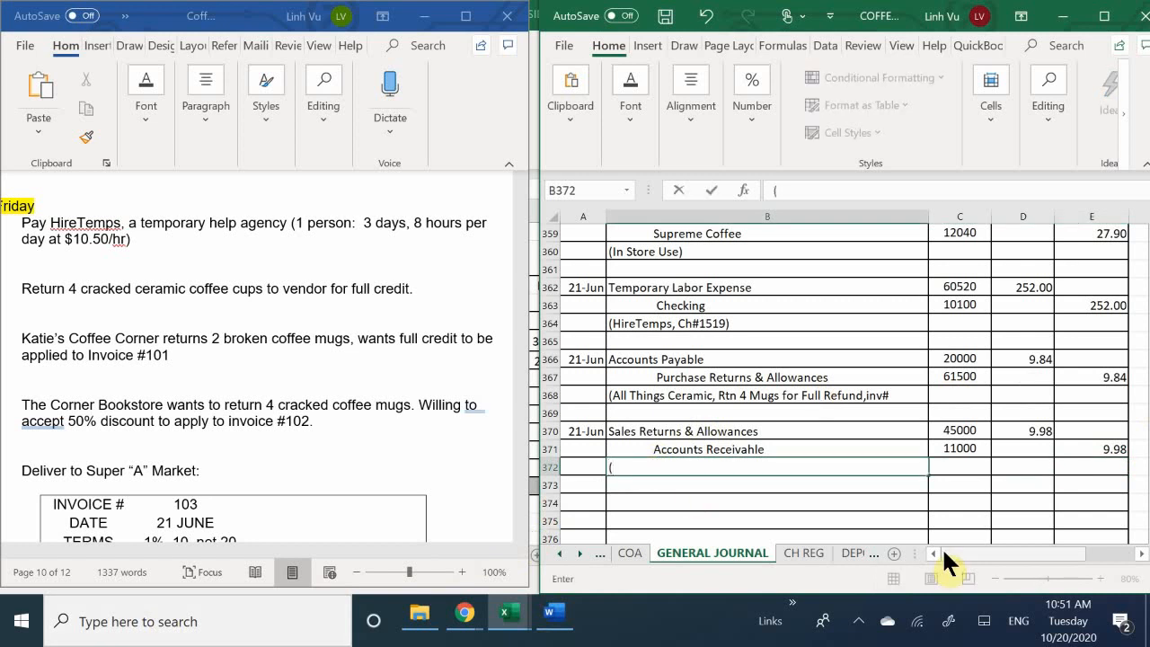
text(Katie's Coffee)
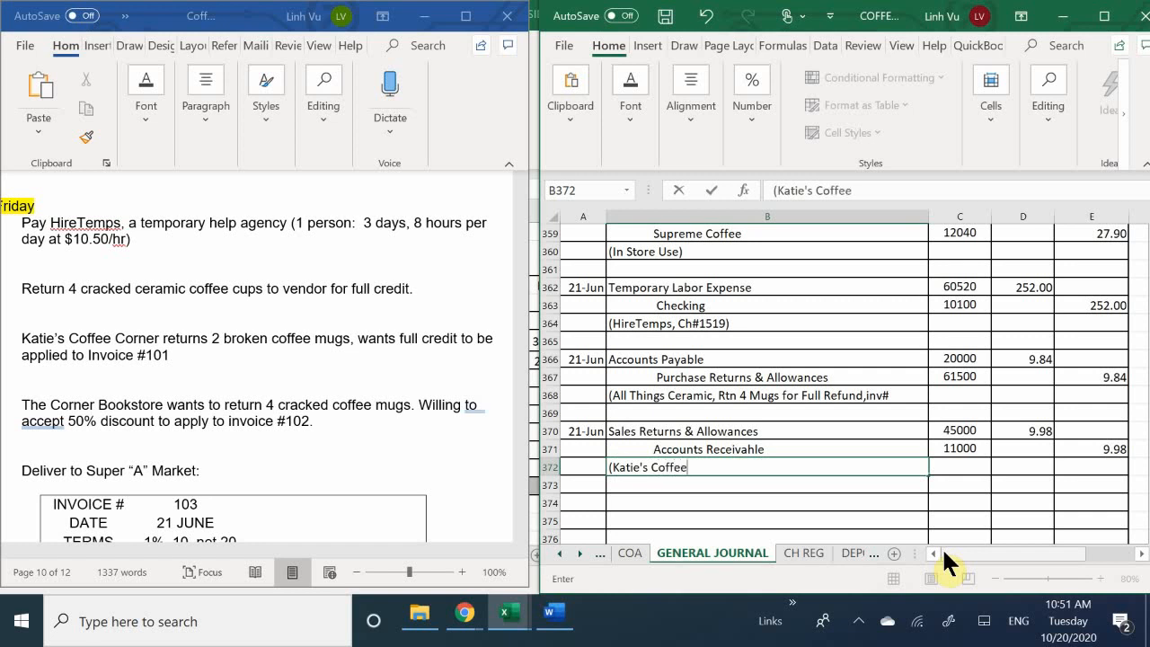
text( Corner, Reg)
key(BackSpace)
key(BackSpace)
text(fund 2)
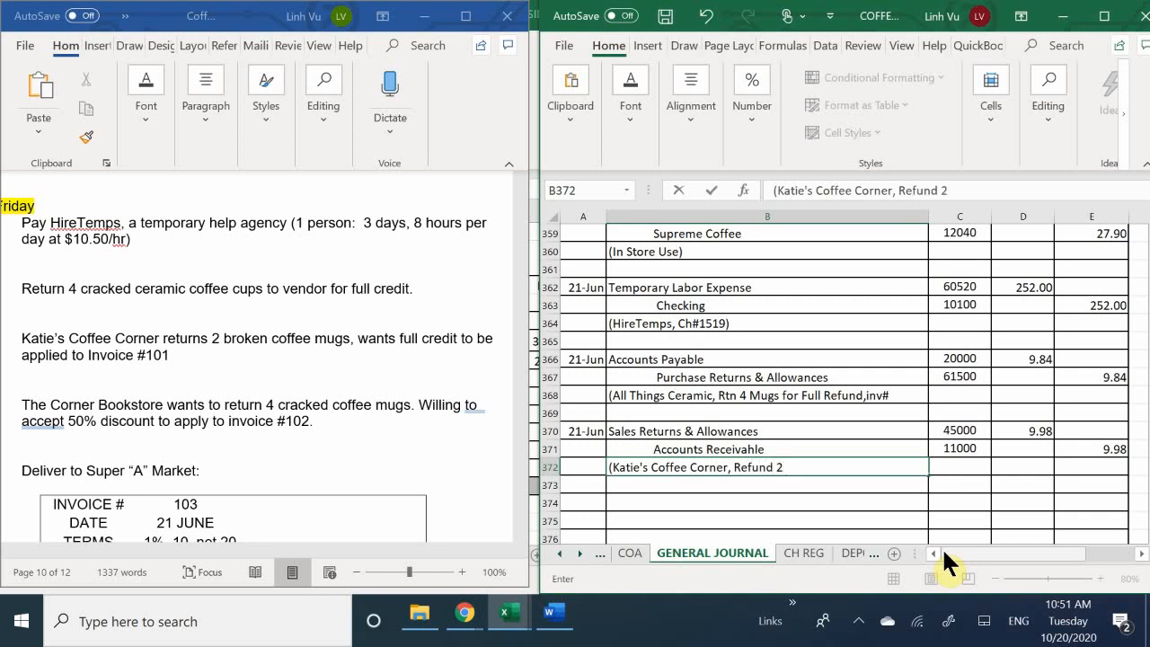
text( broken Muhs)
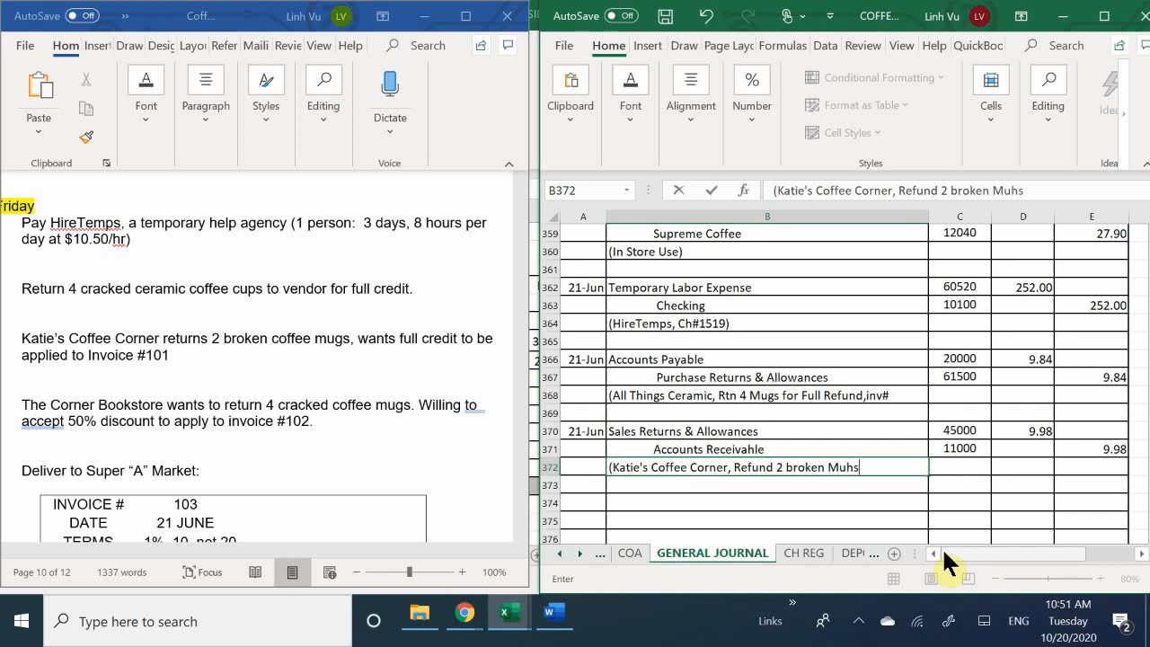
key(BackSpace)
key(BackSpace)
text(gs, inv#101)
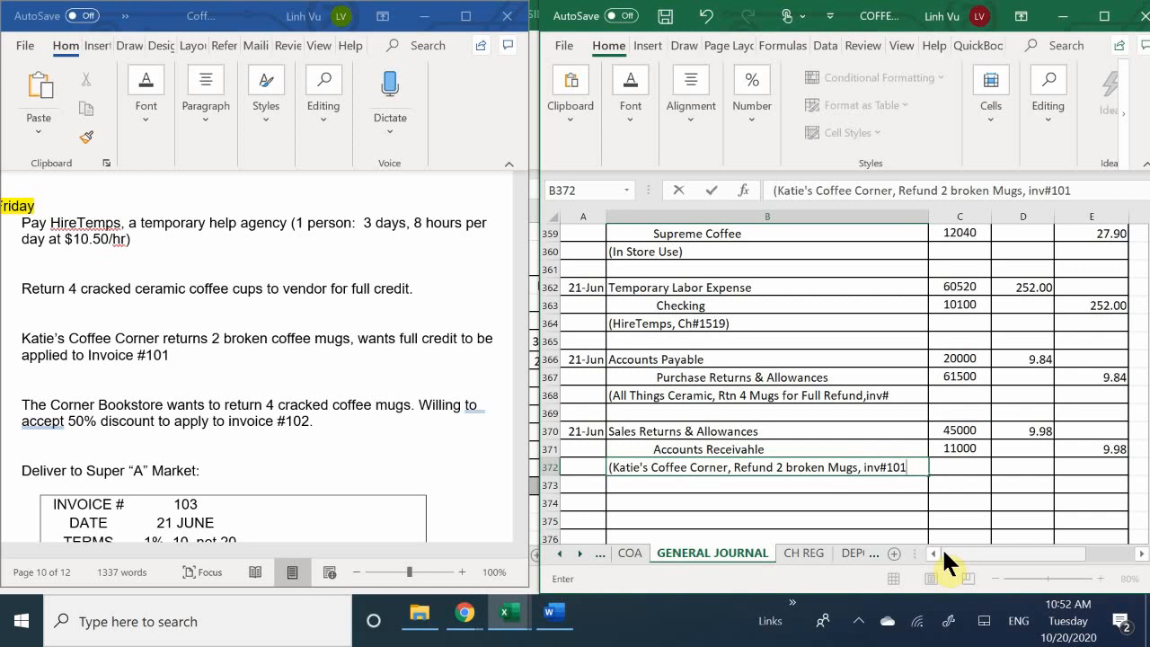
text(C))
key(Return)
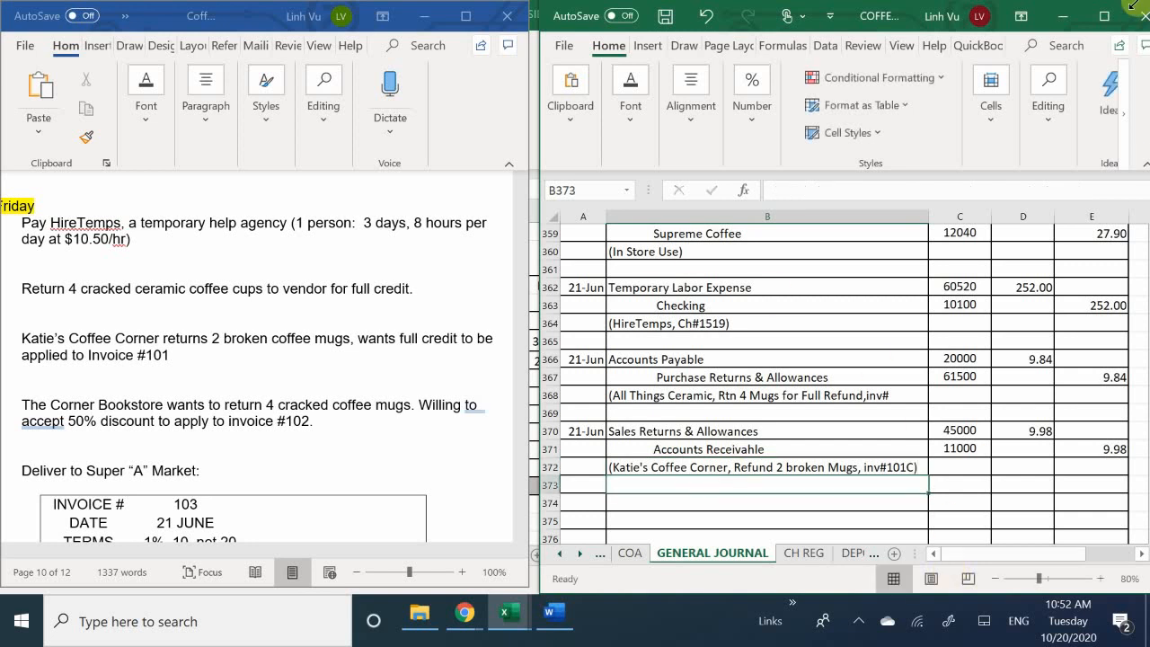
Step: Complete the All Things Ceramic description in B368 by adding invoice number 159 and a closing parenthesis
double_click(906, 395)
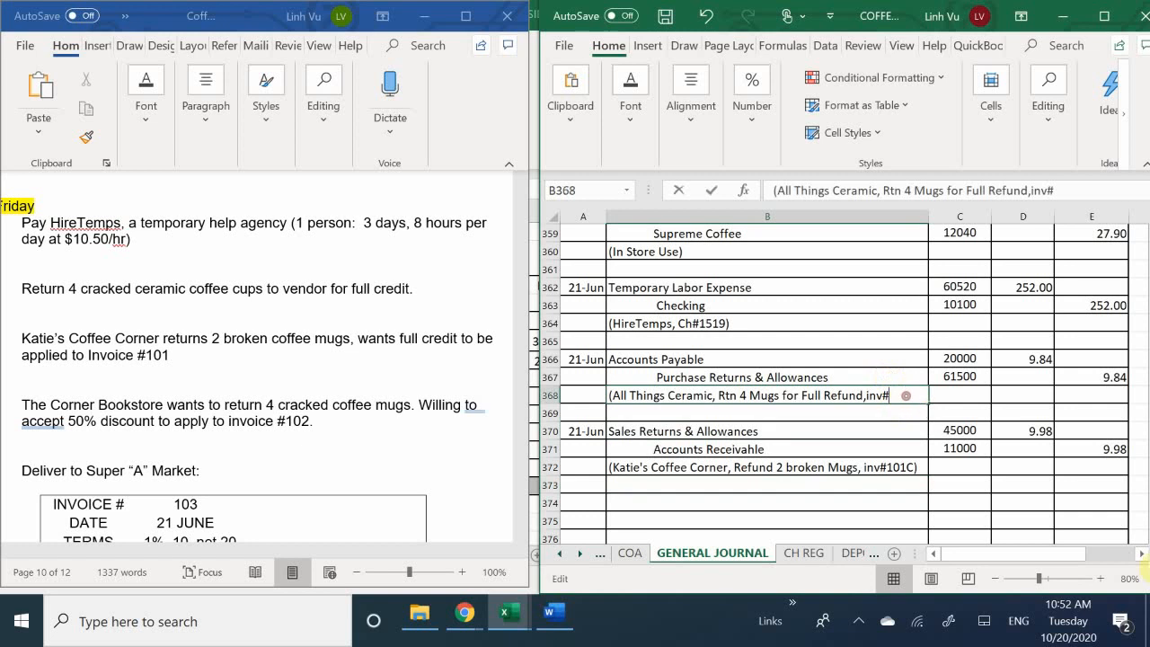
text(15)
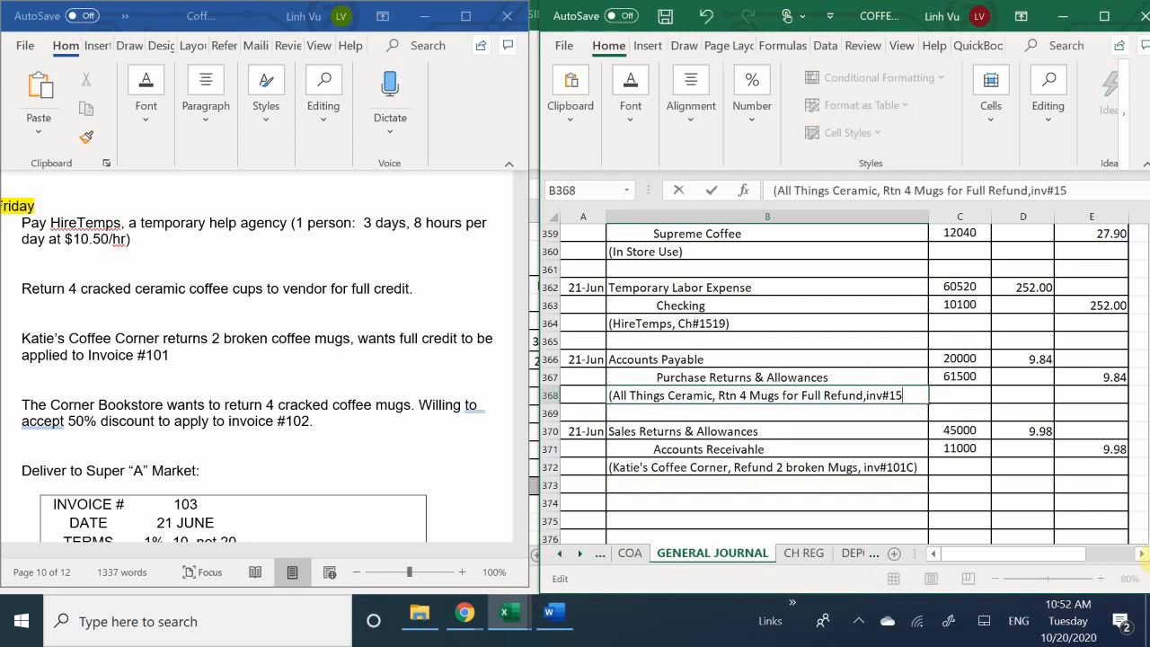
text(9_)
key(BackSpace)
text())
key(Return)
key(Down)
key(Down)
key(Down)
key(Down)
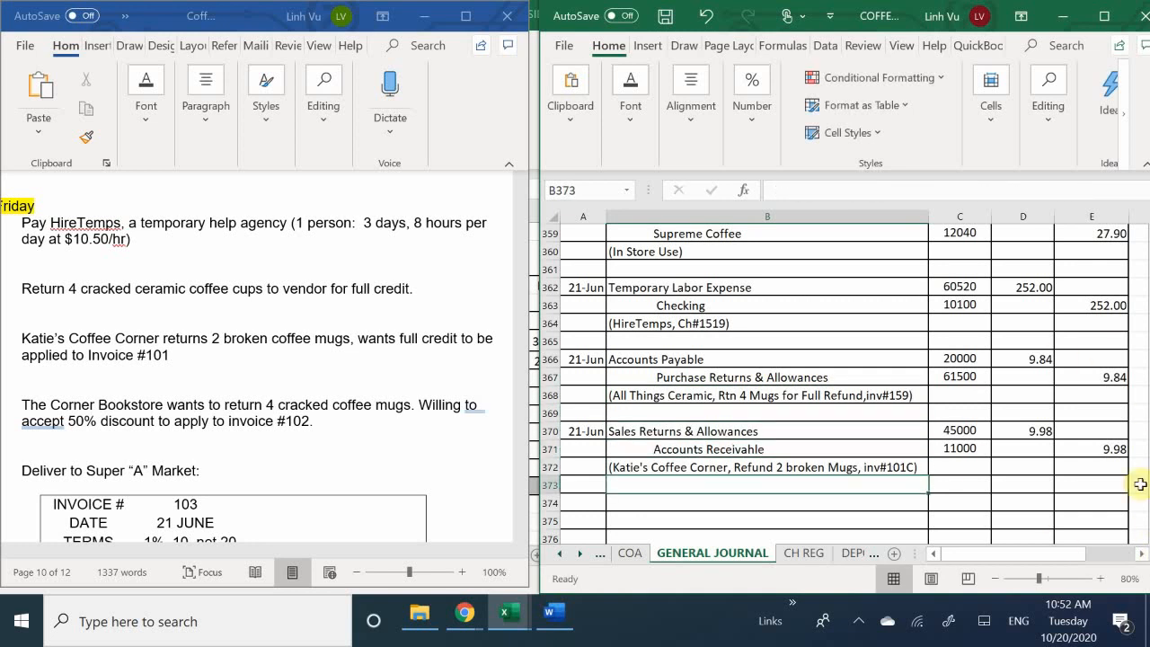
Step: Switch to the ledger workbook's REVENUES sheet and select A176, the first date cell of the Sales Returns & Allowances account
scroll(907, 412, down, 2)
scroll(908, 412, up, 1)
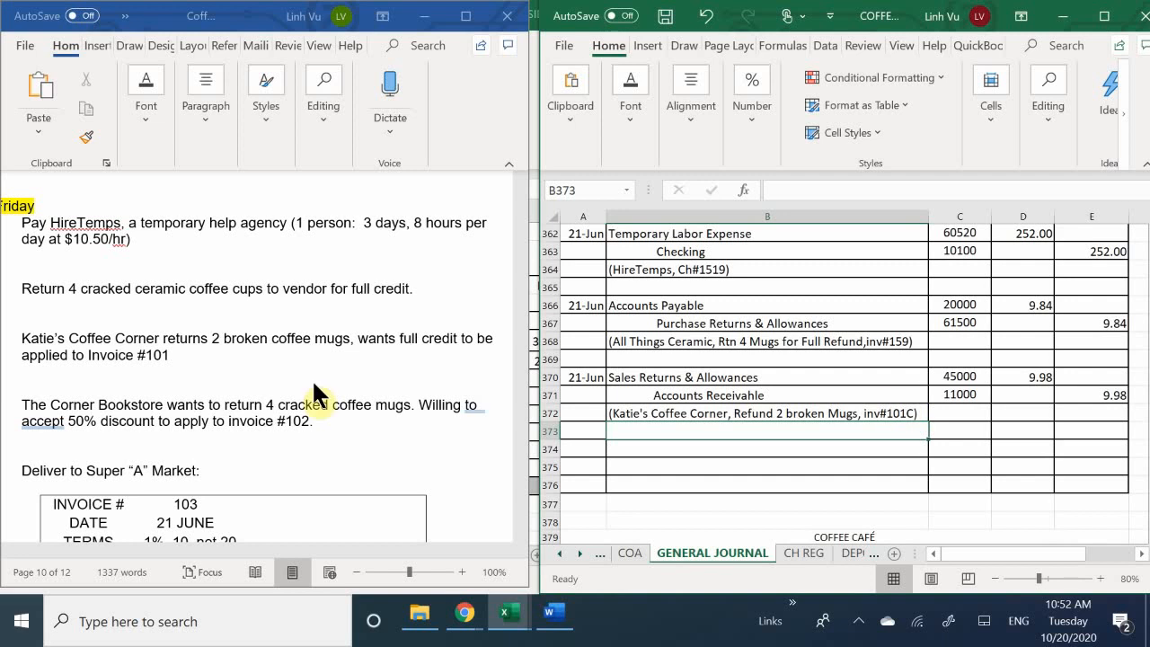
mouse_move(517, 620)
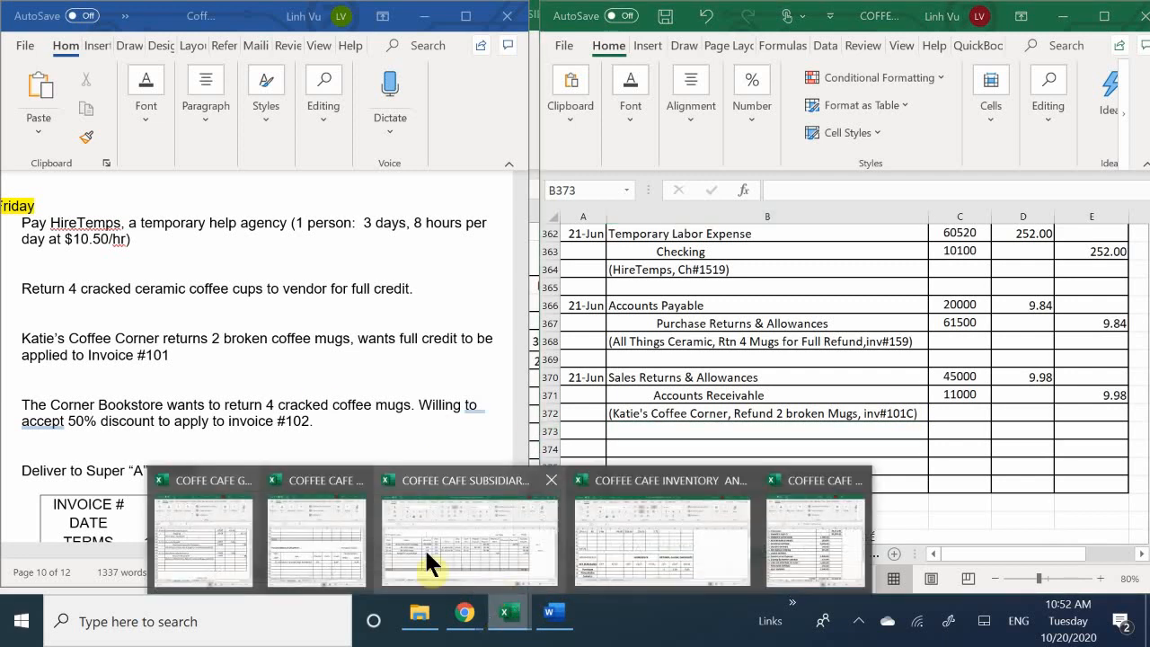
click(309, 567)
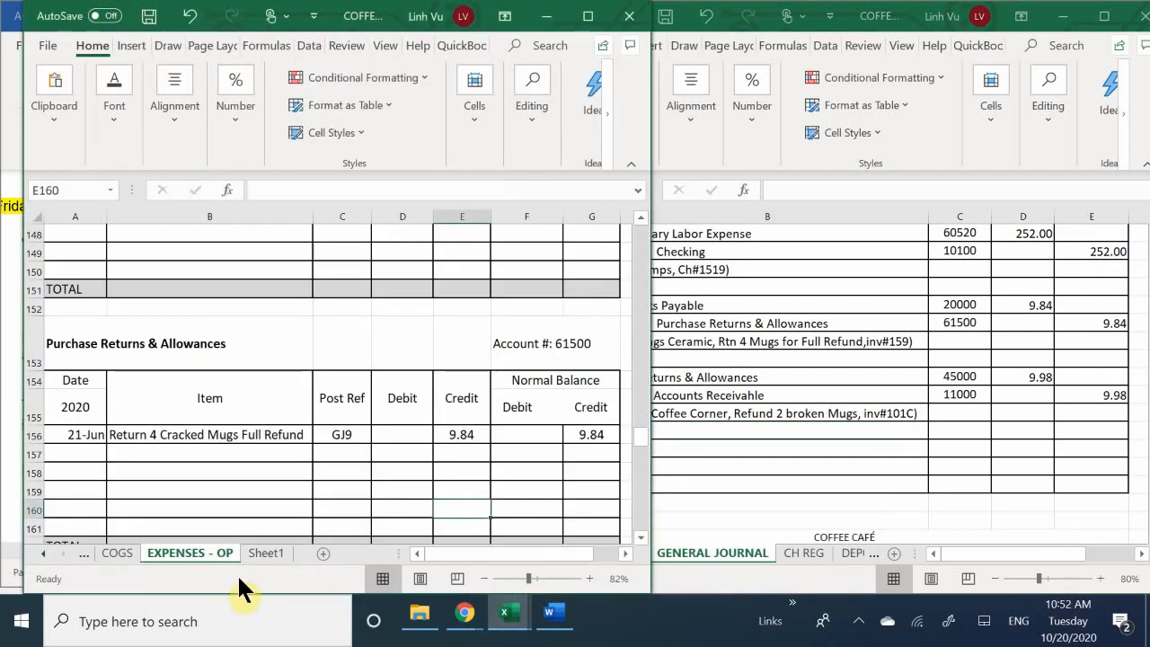
click(82, 554)
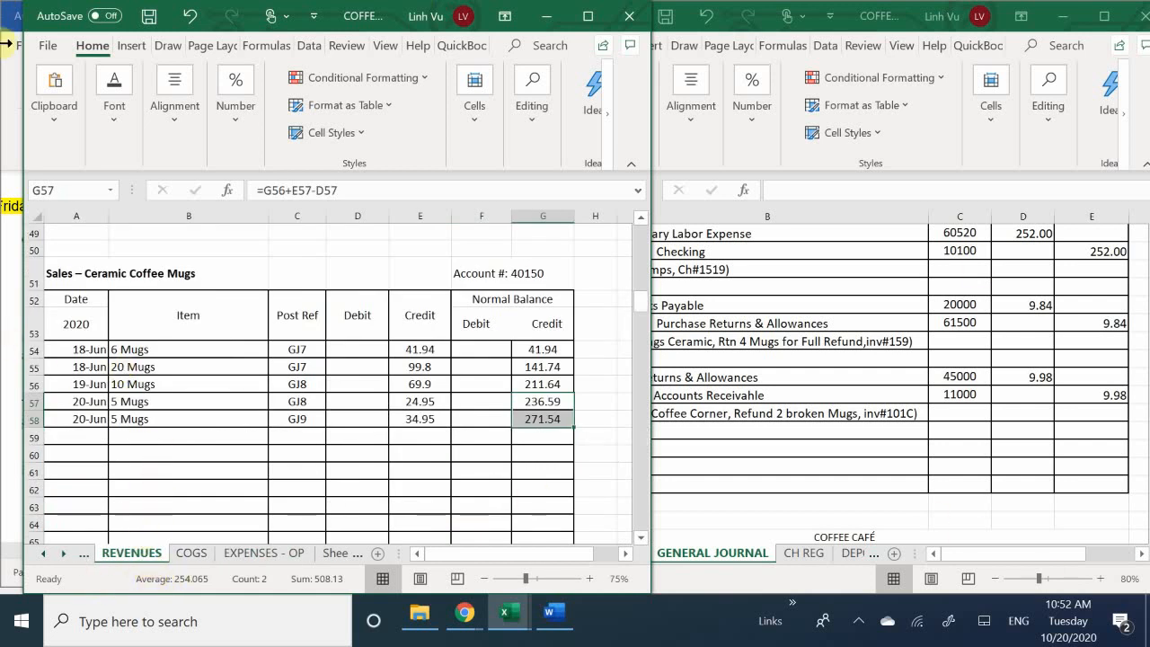
scroll(112, 432, down, 6)
scroll(112, 433, down, 20)
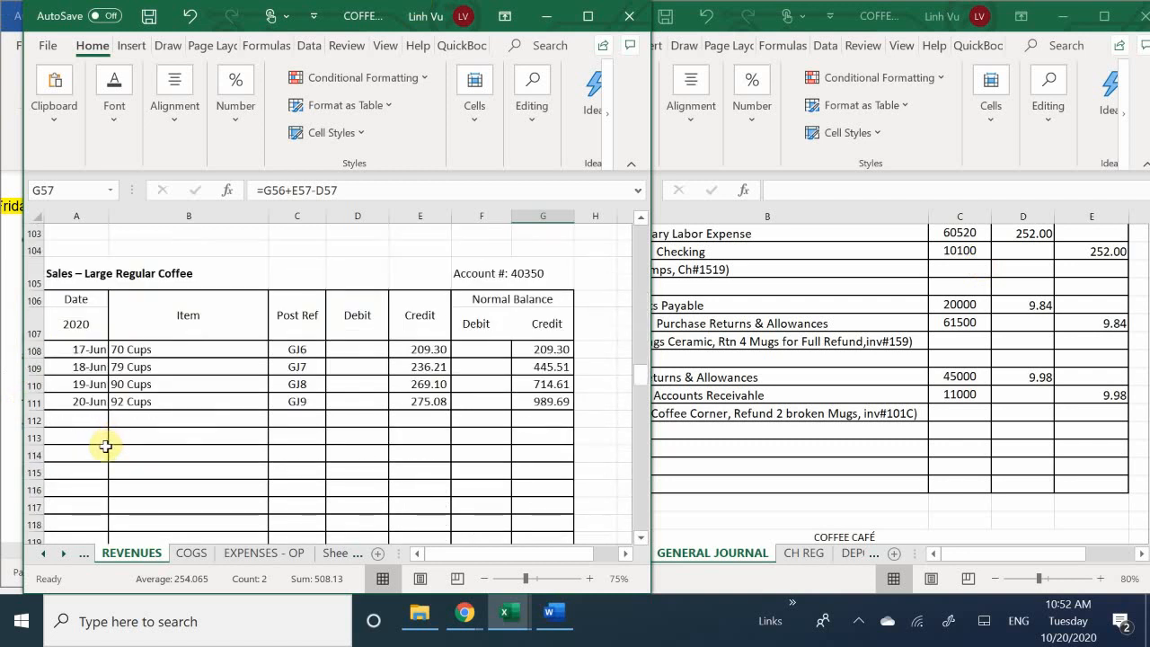
scroll(81, 469, down, 1)
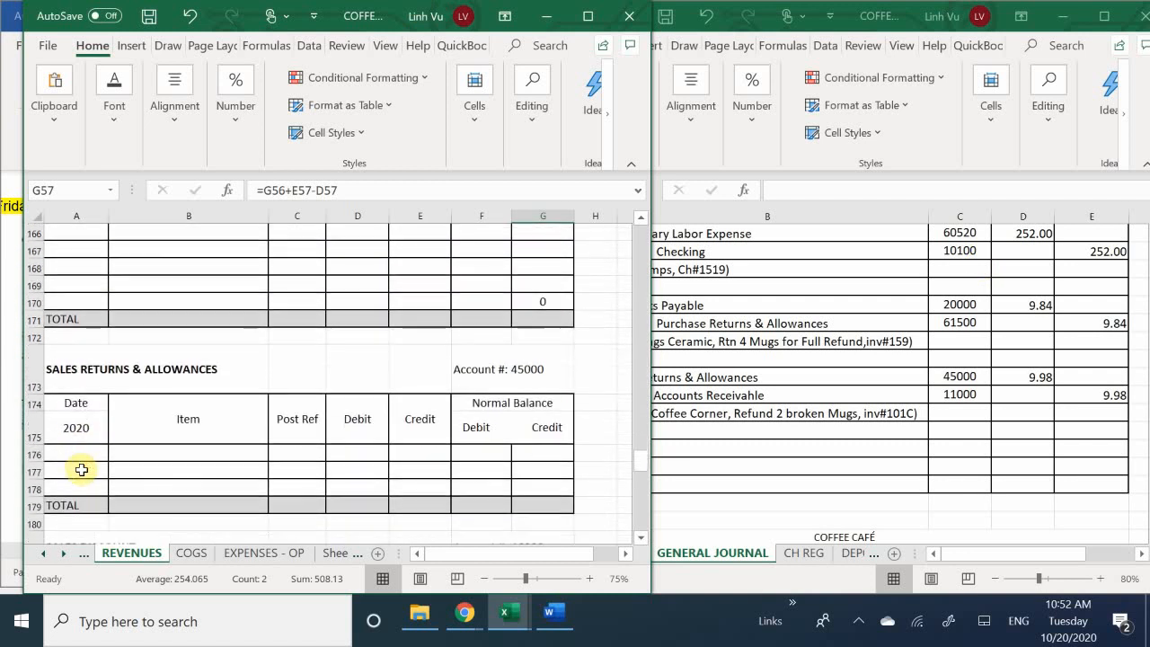
scroll(81, 469, down, 1)
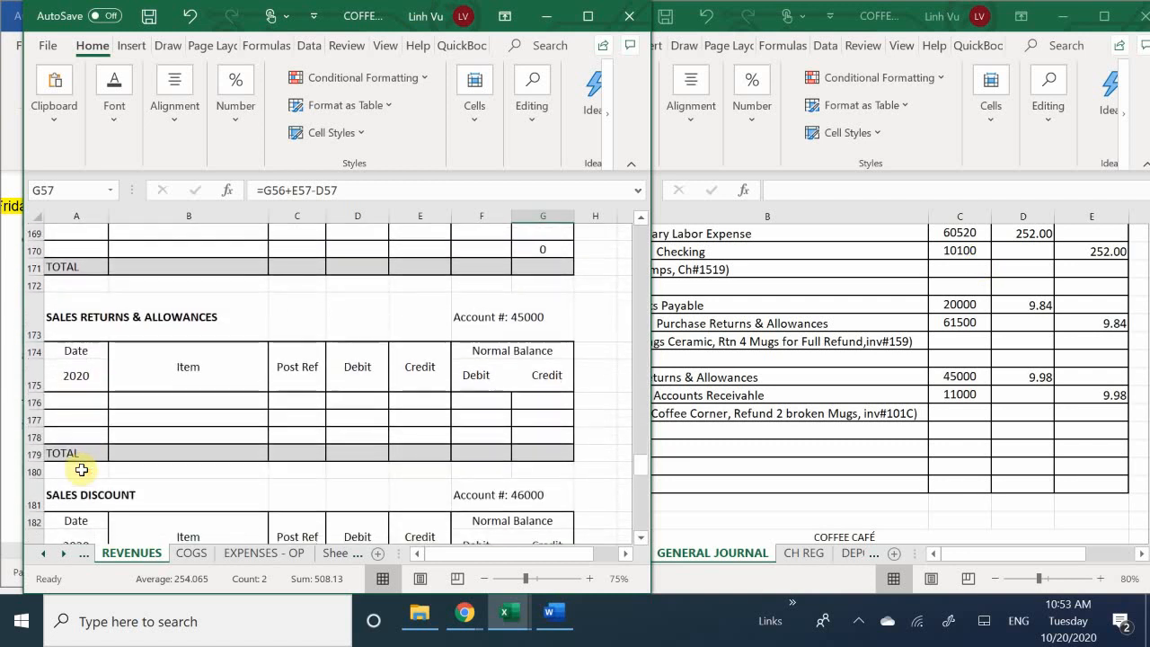
click(76, 395)
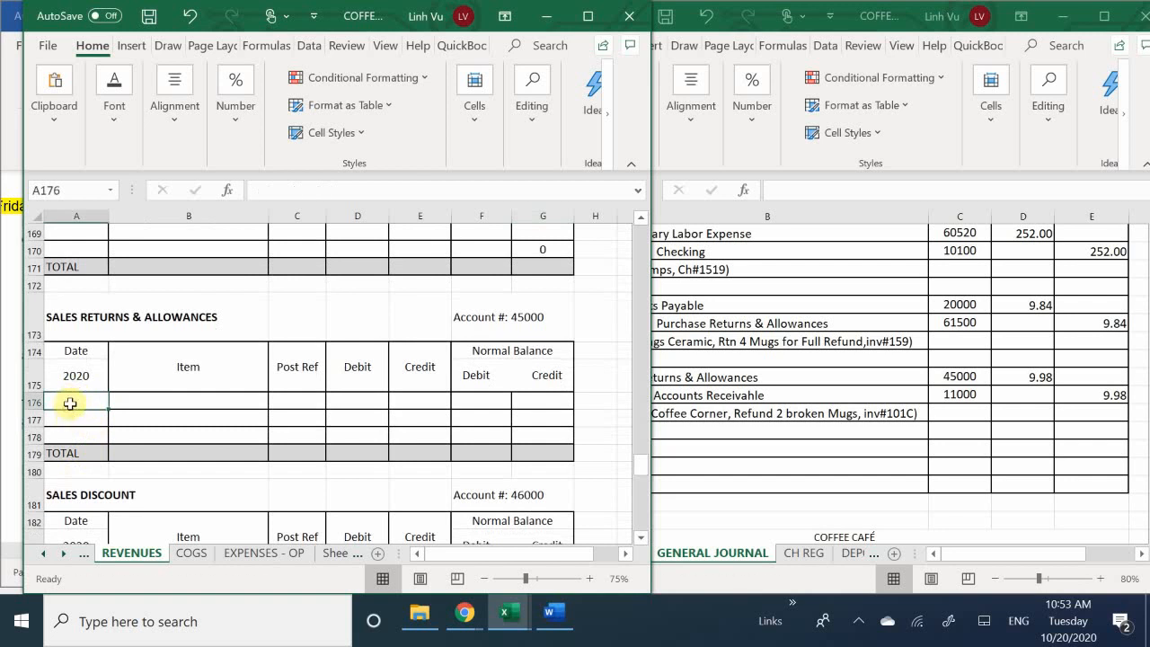
Step: Enter the date 6/21 in the first empty row of the Sales Returns & Allowances ledger
text(6/21)
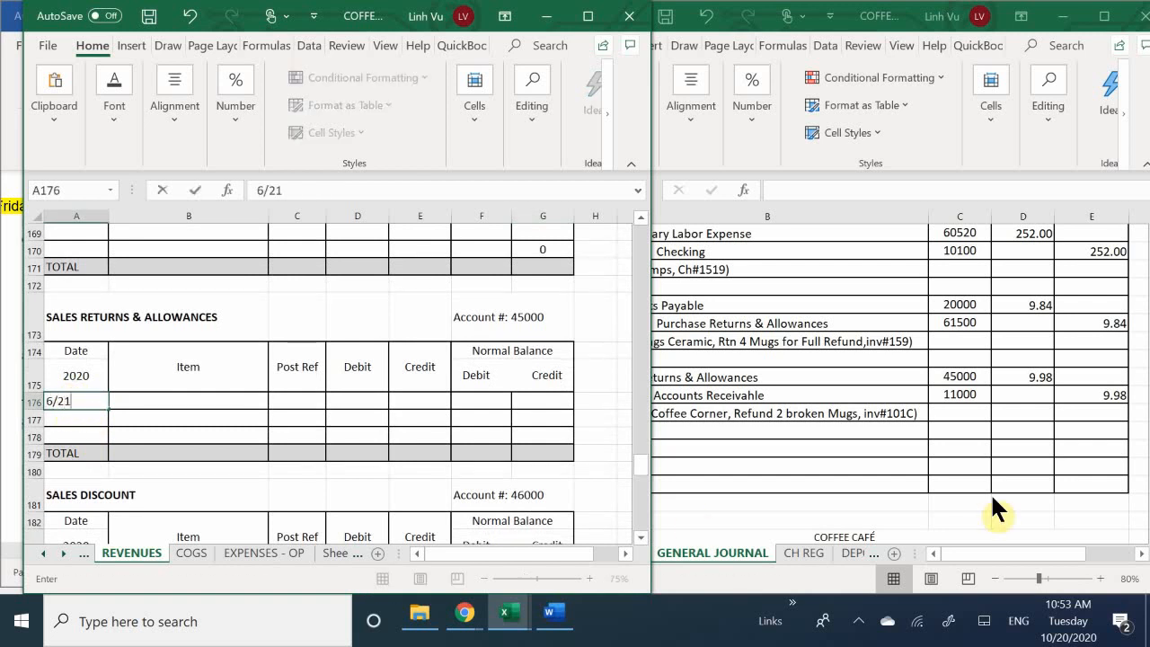
key(Return)
key(Up)
key(Right)
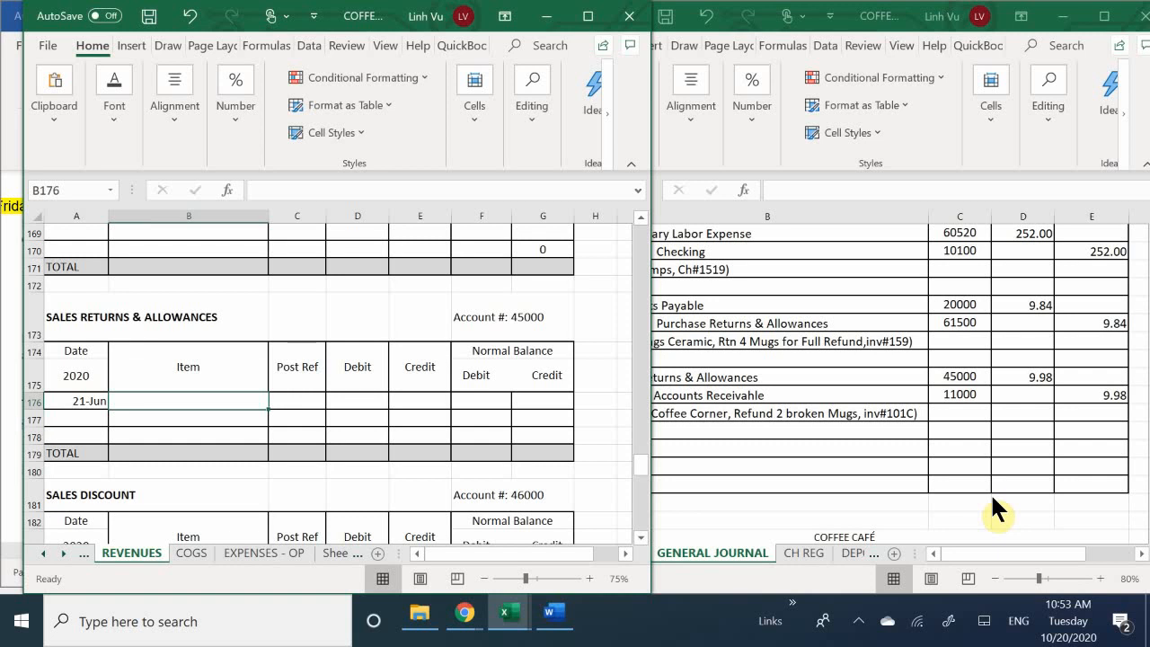
Step: Enter "Katie's Coffee Corner Rtn 4 Broken Mugs Full Refund" as the item of the 21-Jun Sales Returns & Allowances entry
text(Katu)
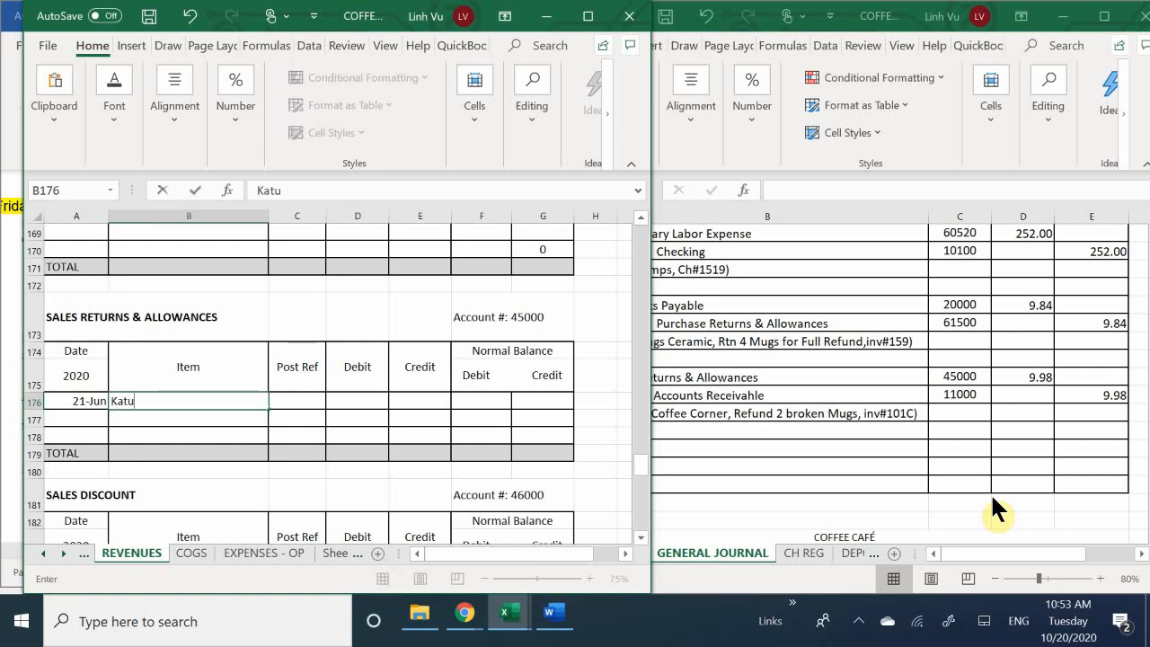
key(BackSpace)
text(ie's Coffee Corn)
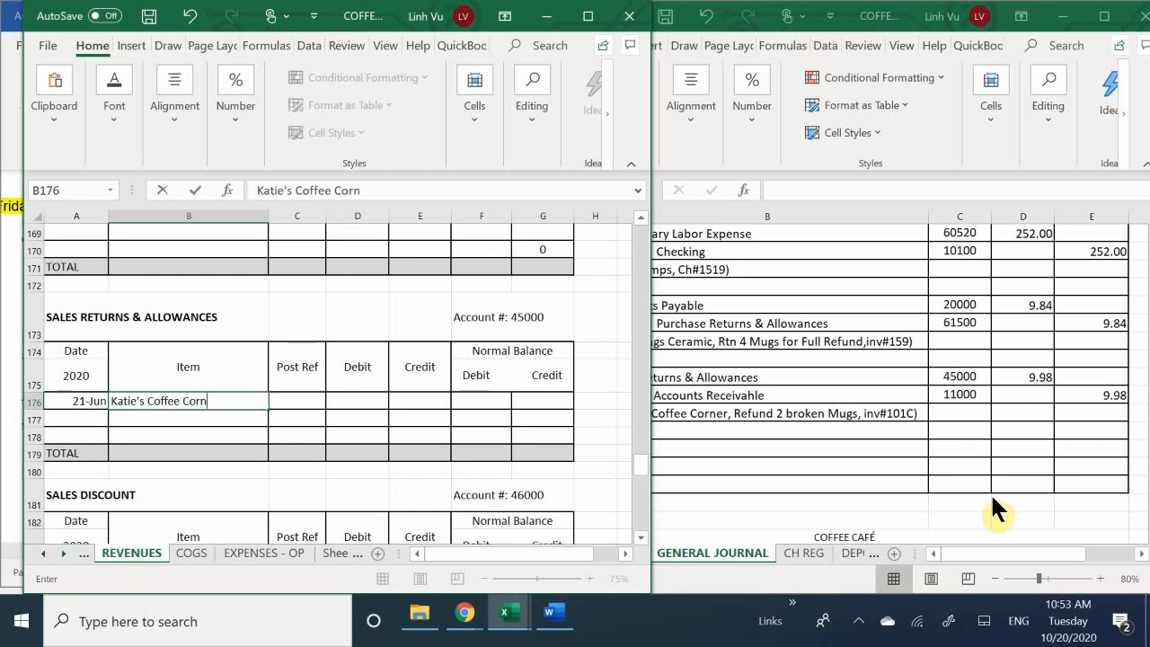
text(er T)
key(BackSpace)
text(Rtn)
key(BackSpace)
text(n 4V)
key(BackSpace)
text(Broken)
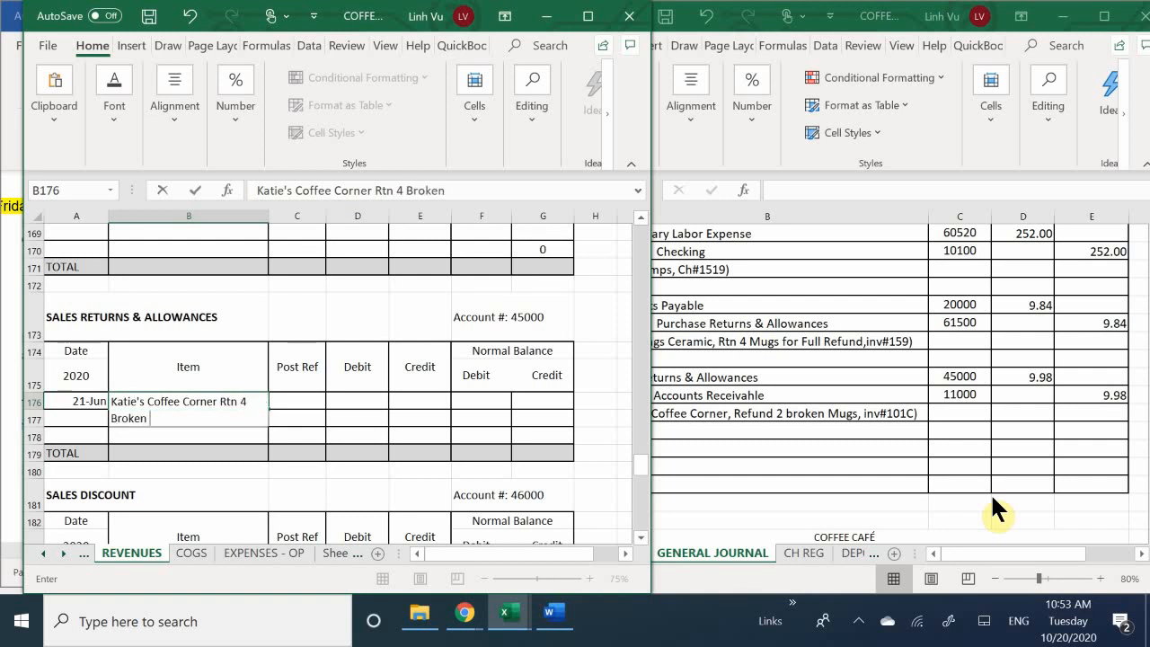
text( Nj)
key(BackSpace)
key(BackSpace)
text(Mugs Full R)
key(BackSpace)
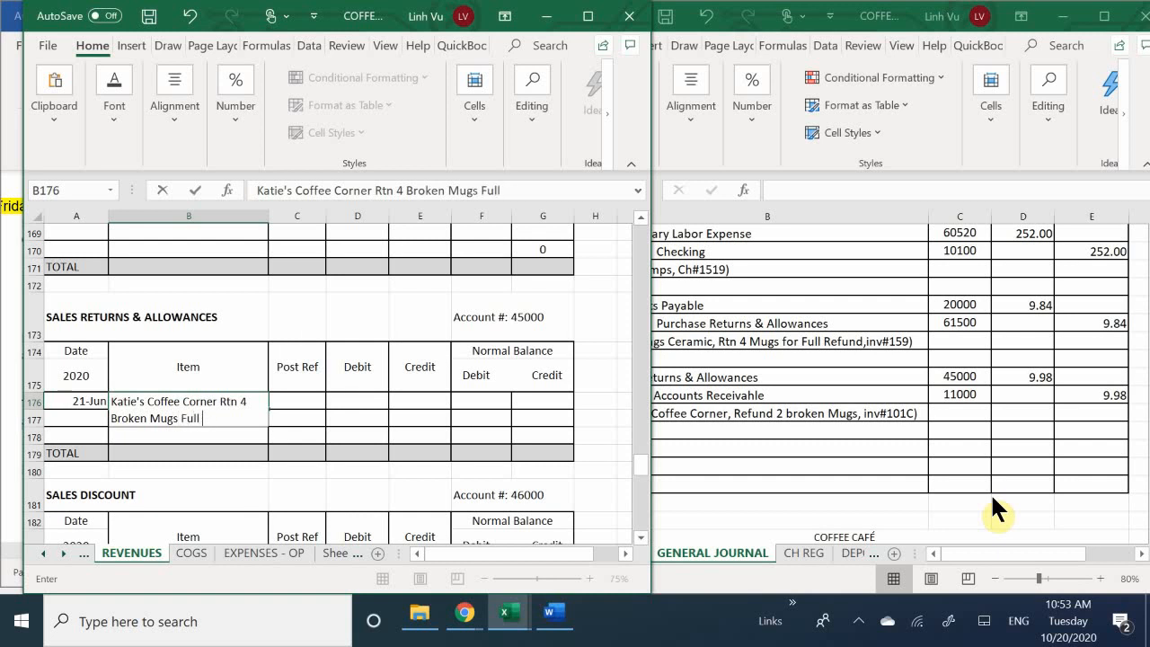
text(REf)
text(u)
key(BackSpace)
key(BackSpace)
key(BackSpace)
text(fund)
key(Return)
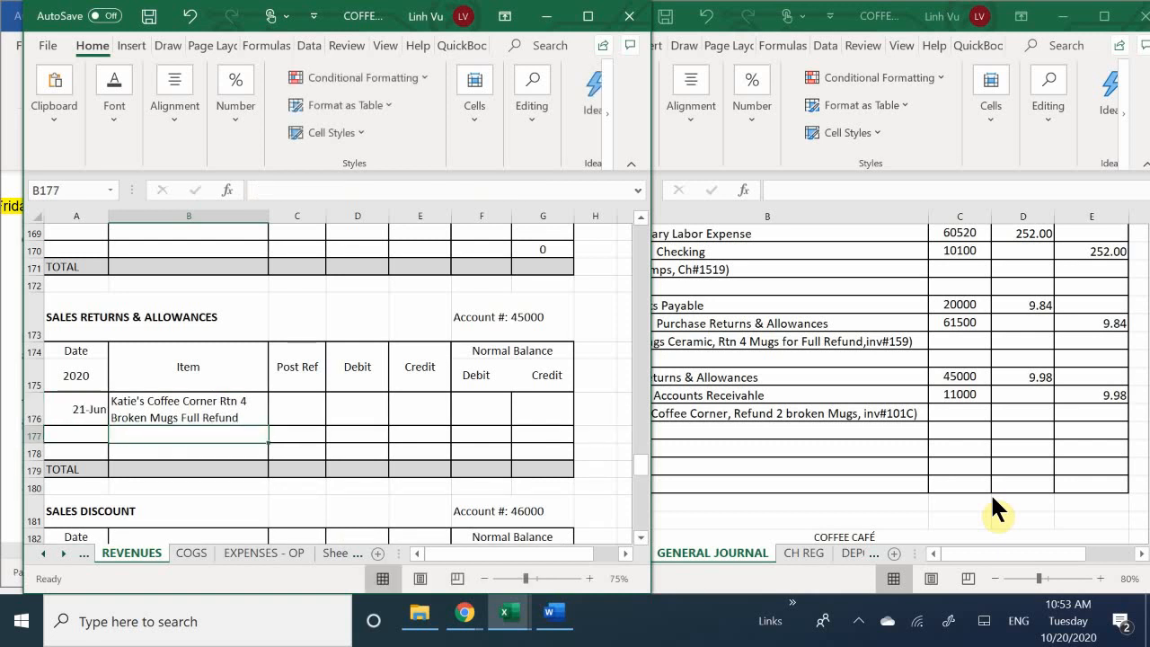
Step: Set the post reference of the 21-Jun Sales Returns & Allowances entry to GJ9
key(Up)
key(Right)
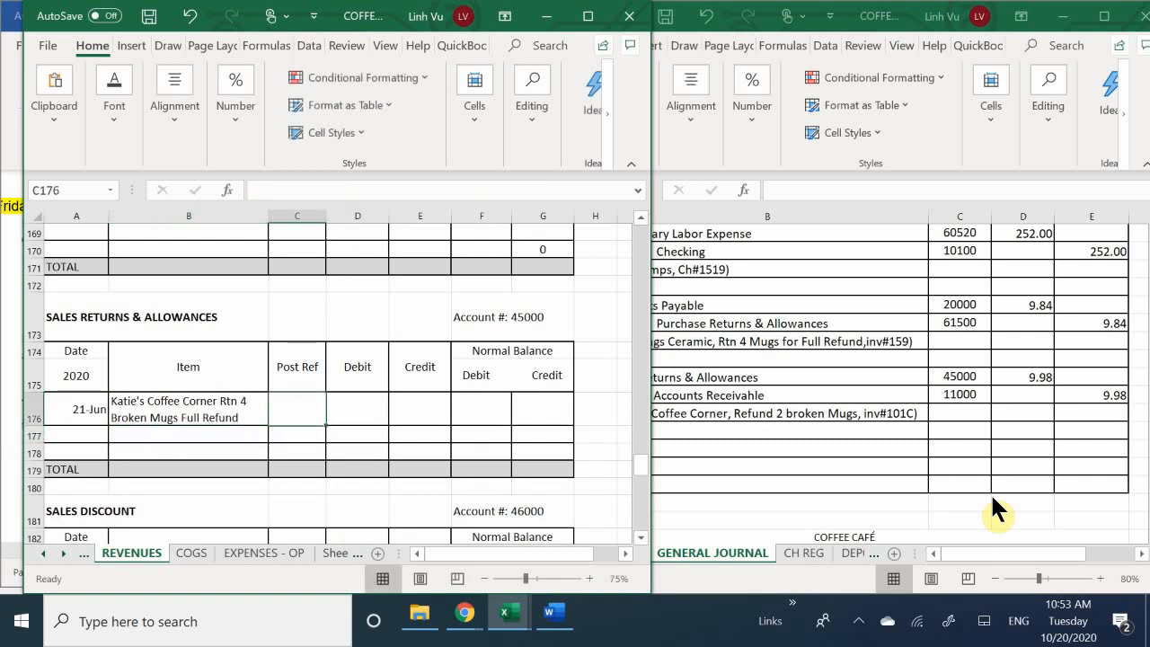
text(GK)
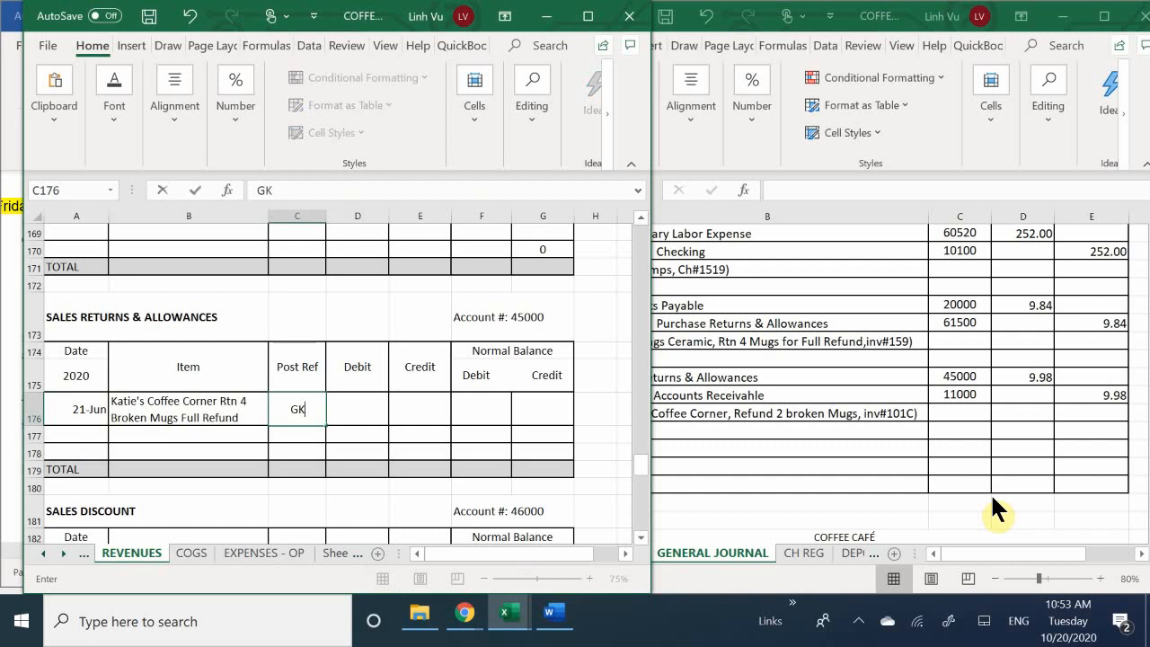
key(BackSpace)
text(J9)
key(Return)
Step: Enter a debit of 9.98 for the 21-Jun Sales Returns & Allowances entry
key(Right)
key(Up)
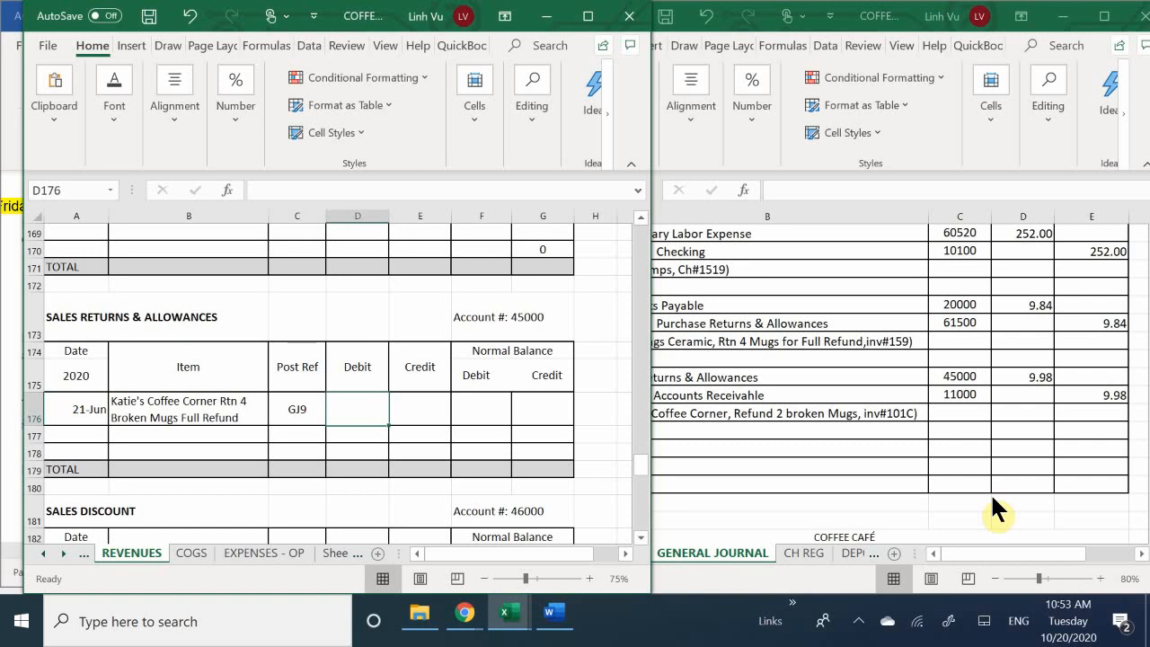
text(9.)
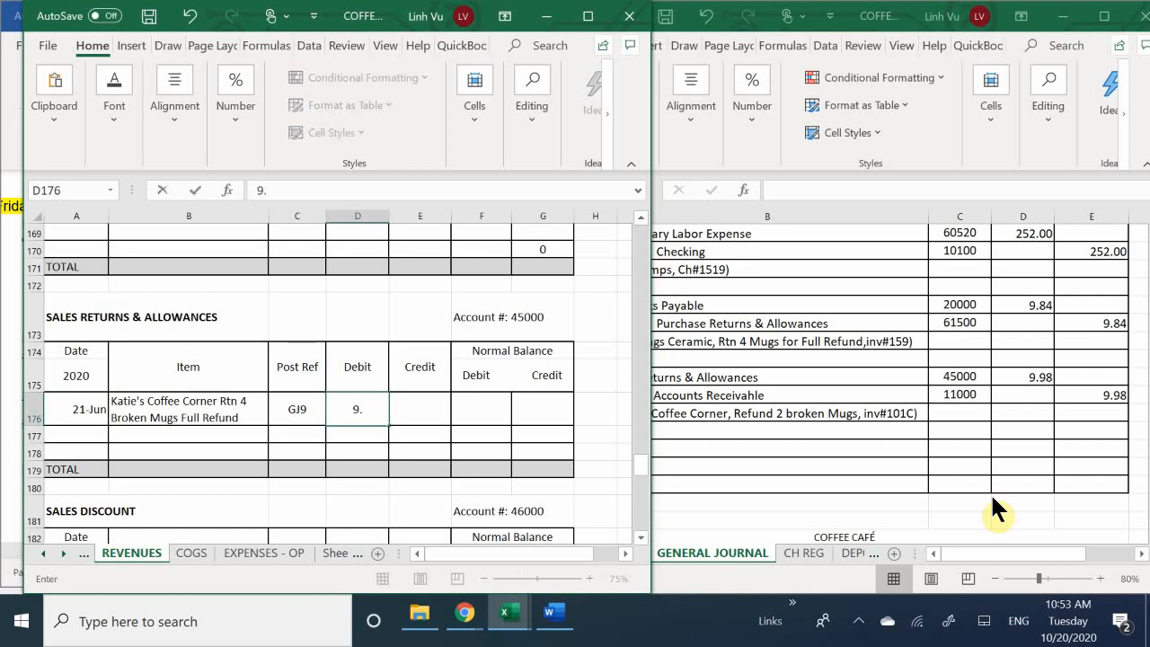
text(98)
key(Return)
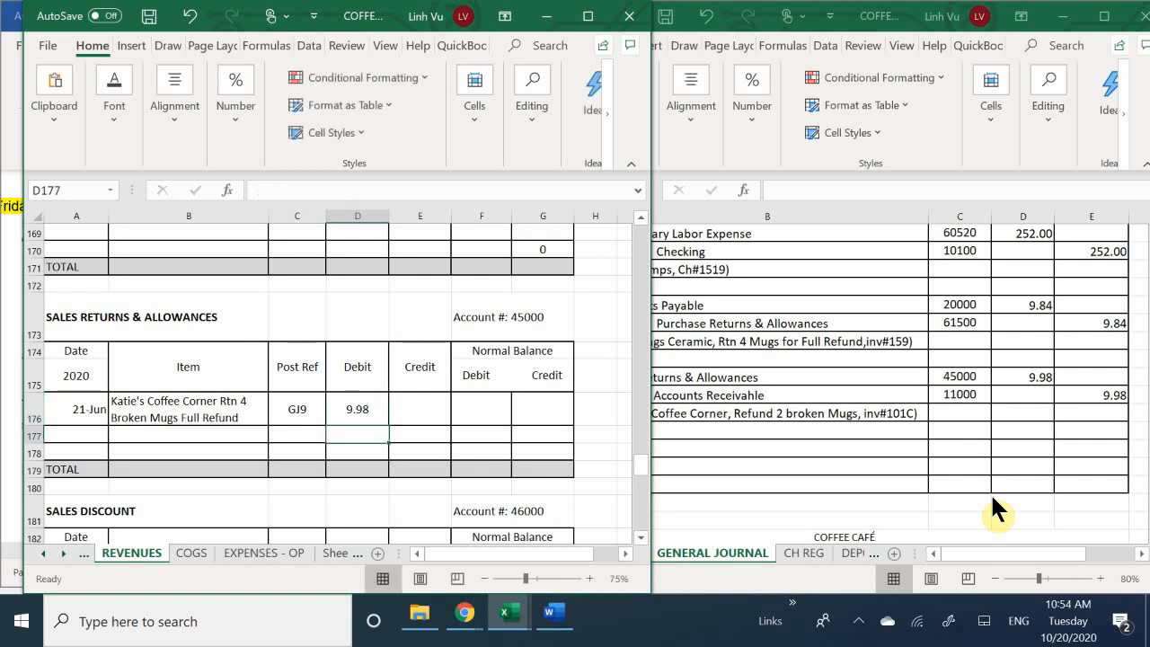
Step: Fill the debit normal balance of the 21-Jun Sales Returns & Allowances entry with a formula referencing its debit amount
key(Right)
key(Right)
key(Up)
text(=)
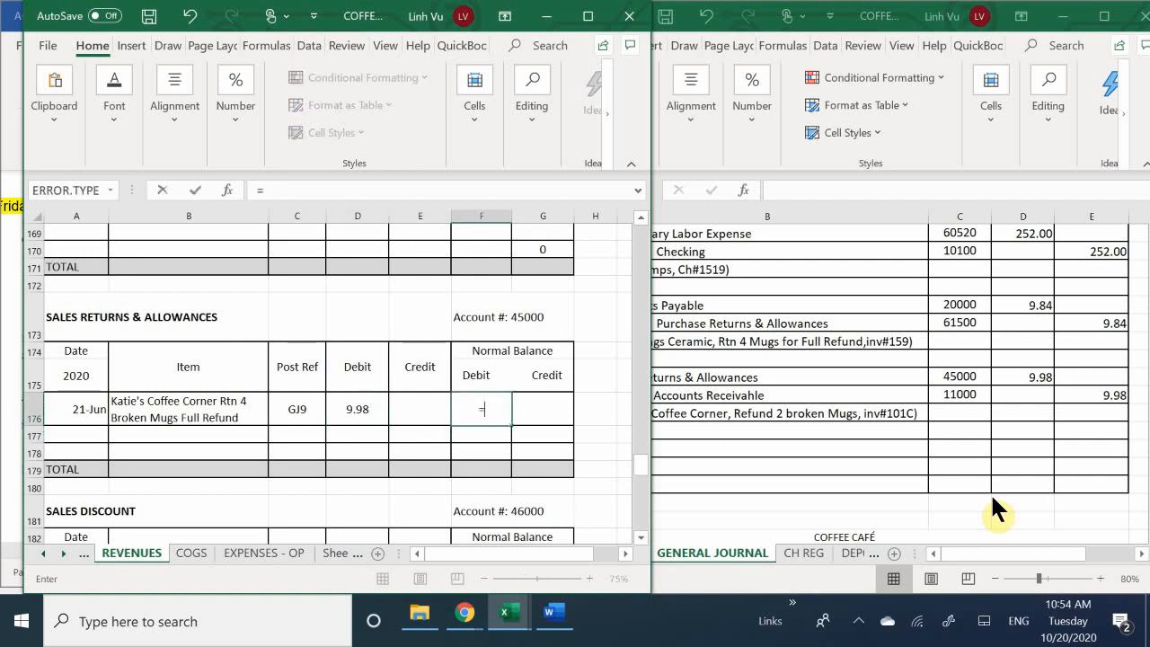
key(Left)
key(Left)
key(Return)
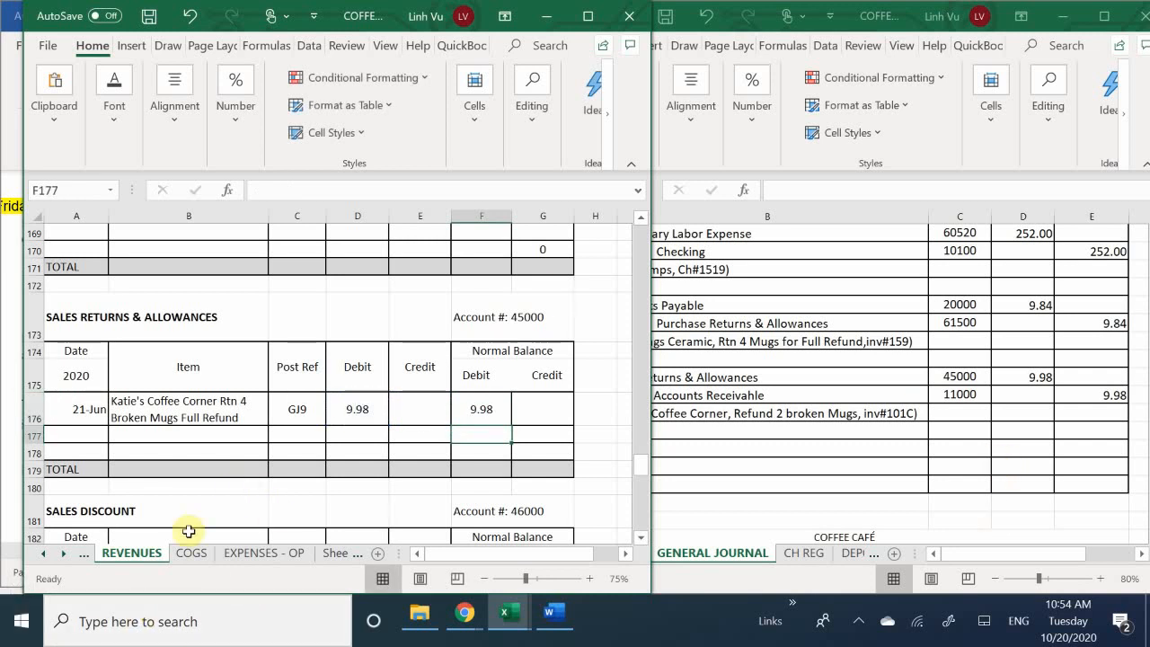
Step: Enter the date 6/21 in the first empty row of the Accounts Receivable ledger on the ASSETS sheet
click(36, 549)
click(36, 549)
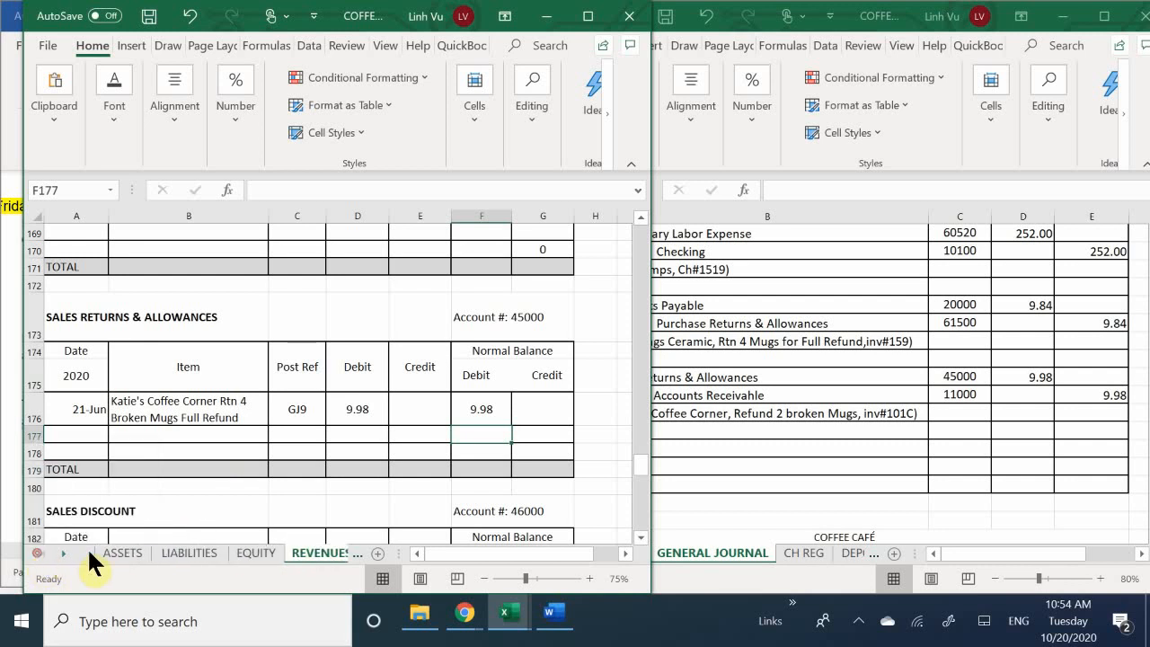
click(126, 553)
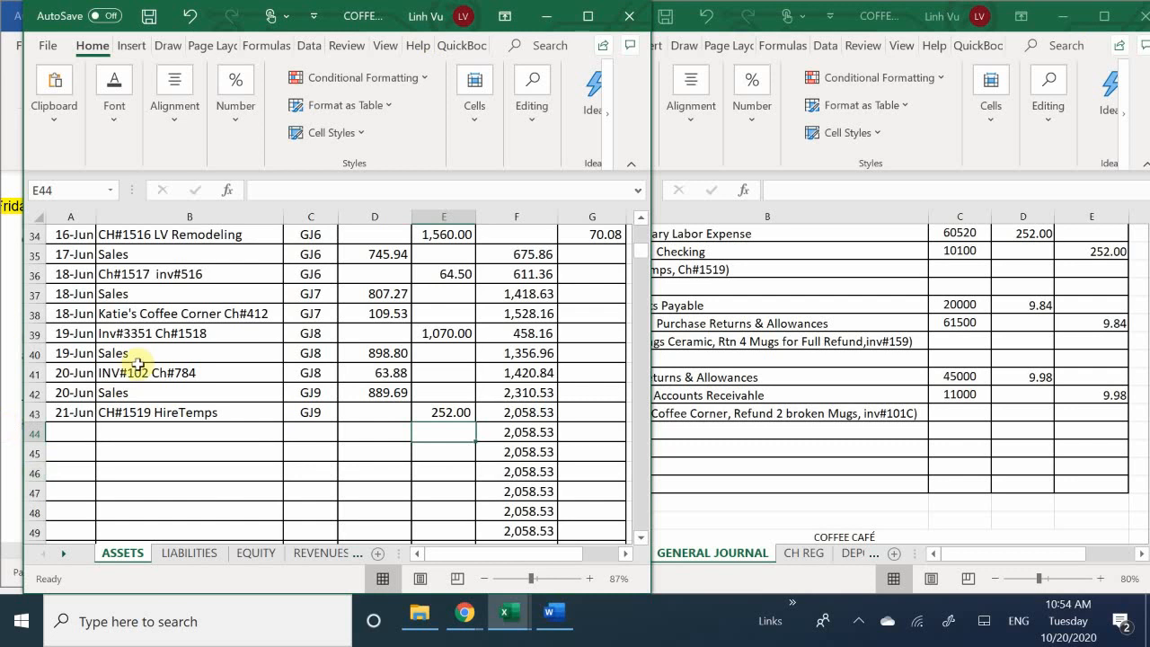
scroll(141, 362, up, 11)
scroll(139, 362, down, 9)
scroll(139, 362, down, 12)
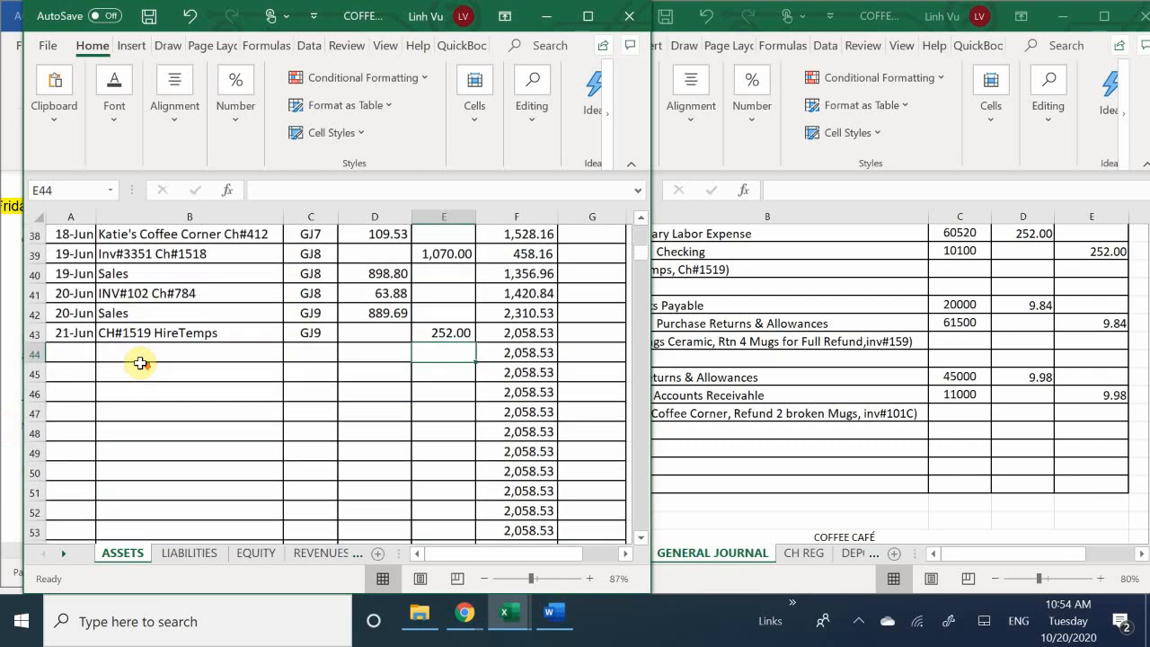
scroll(133, 372, down, 9)
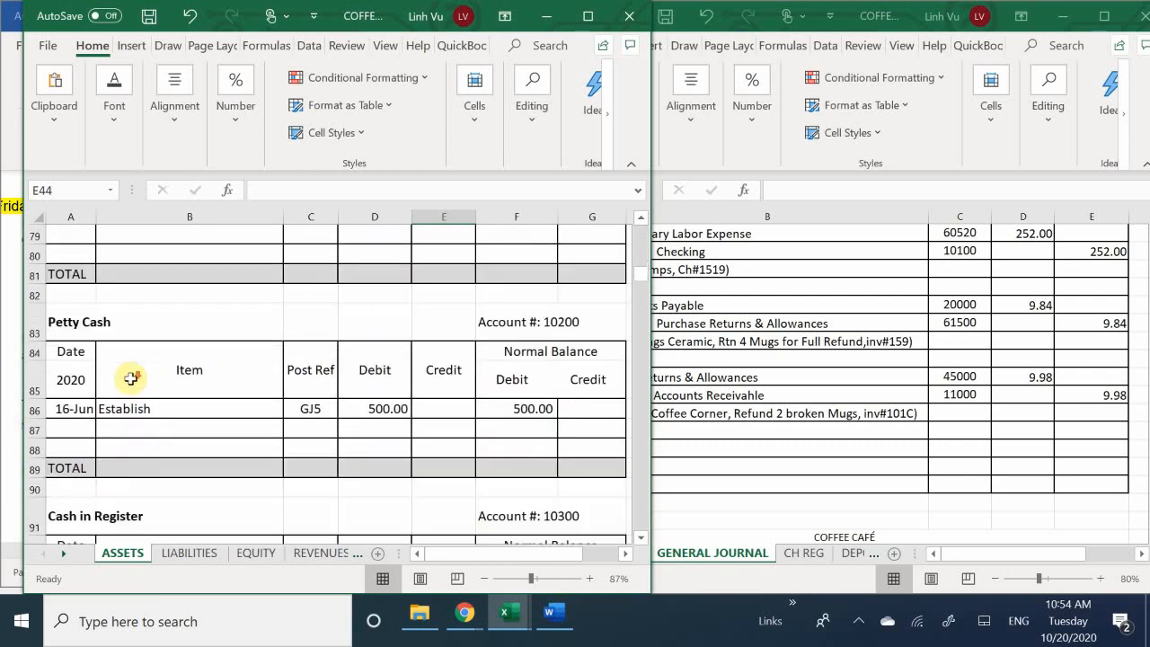
scroll(130, 379, down, 1)
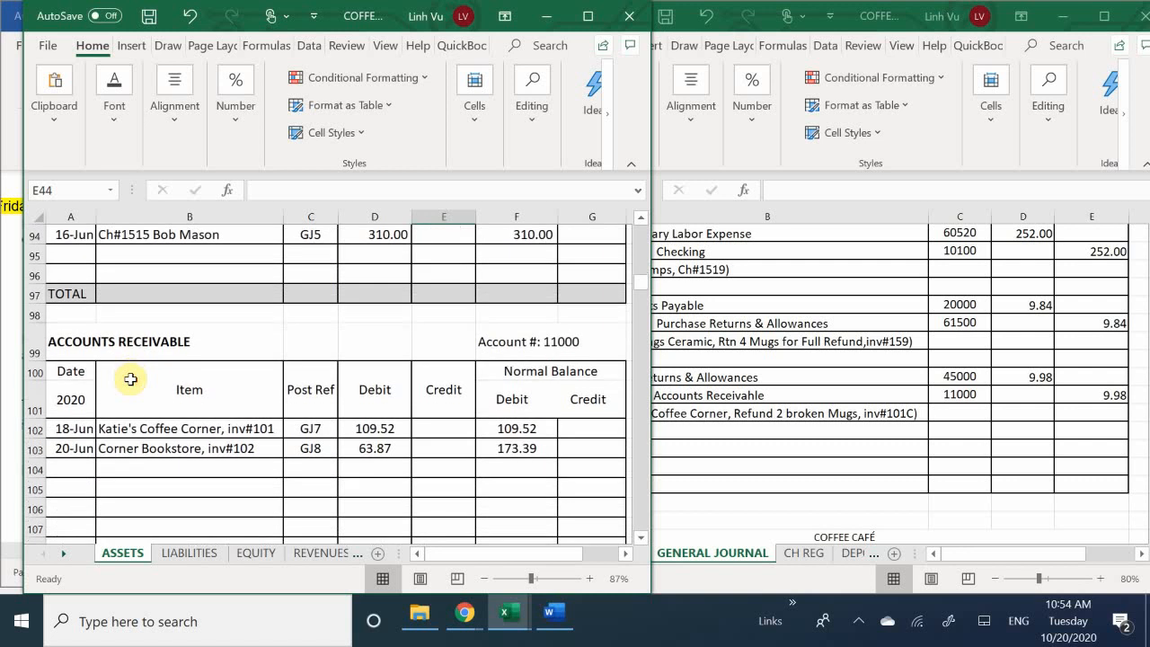
scroll(126, 378, down, 1)
click(64, 409)
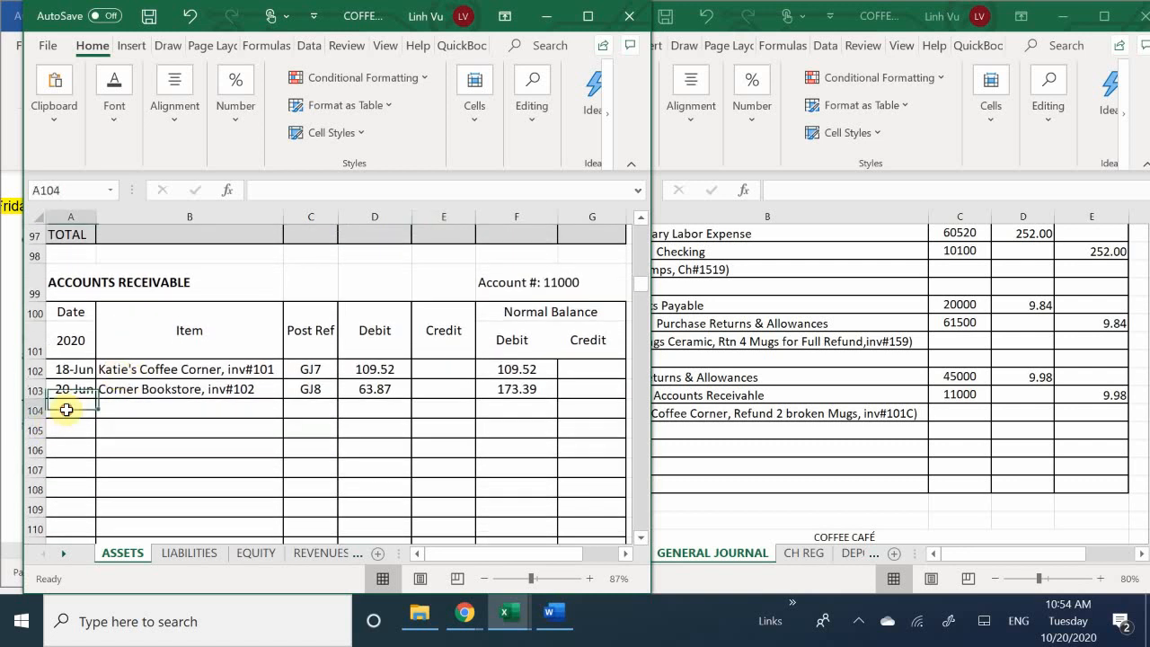
text(6/21)
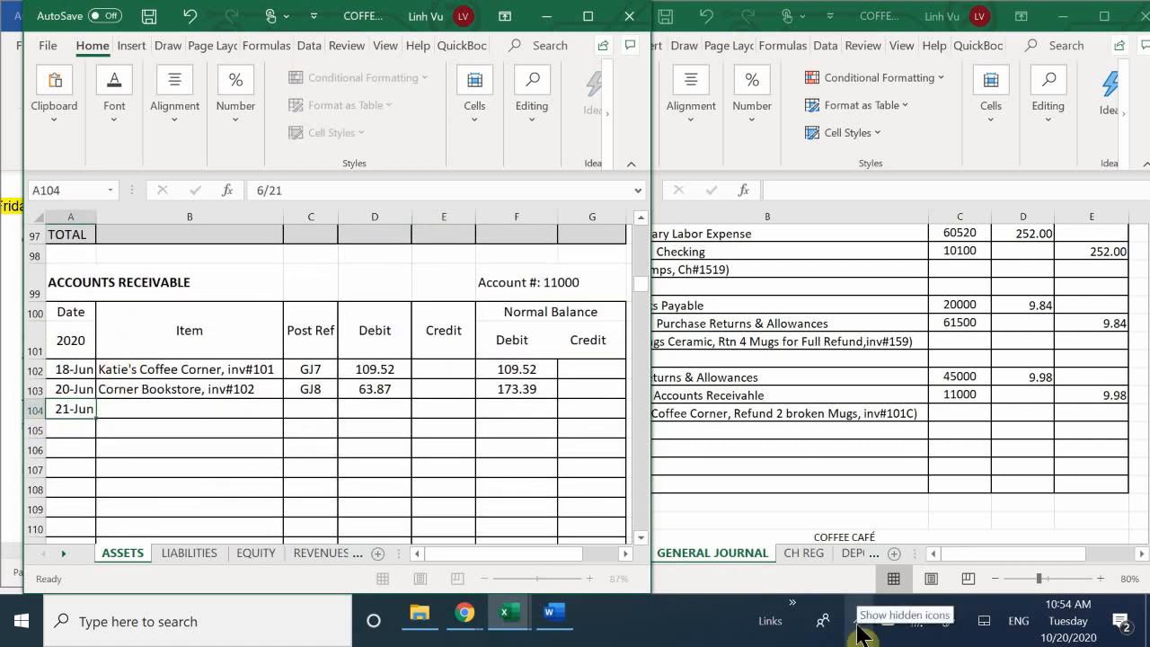
key(Return)
key(Up)
key(Right)
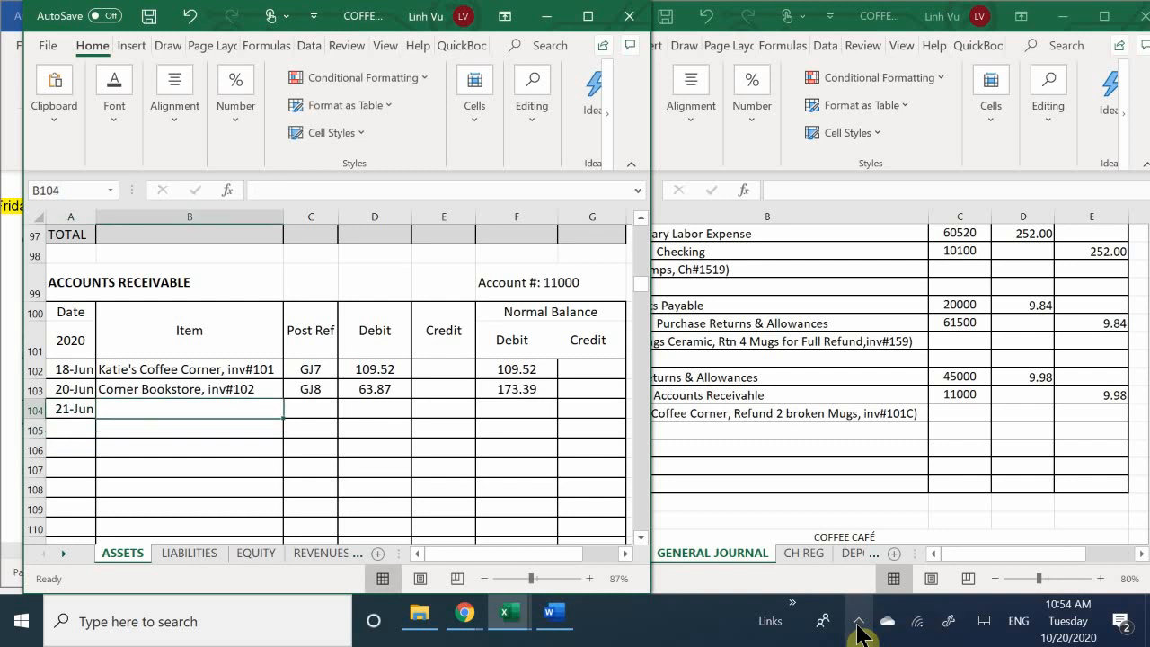
Step: Enter "Rtn 4 Broken Mugs inv #101C" as the item of the 21-Jun Accounts Receivable entry
text(K)
key(BackSpace)
key(BackSpace)
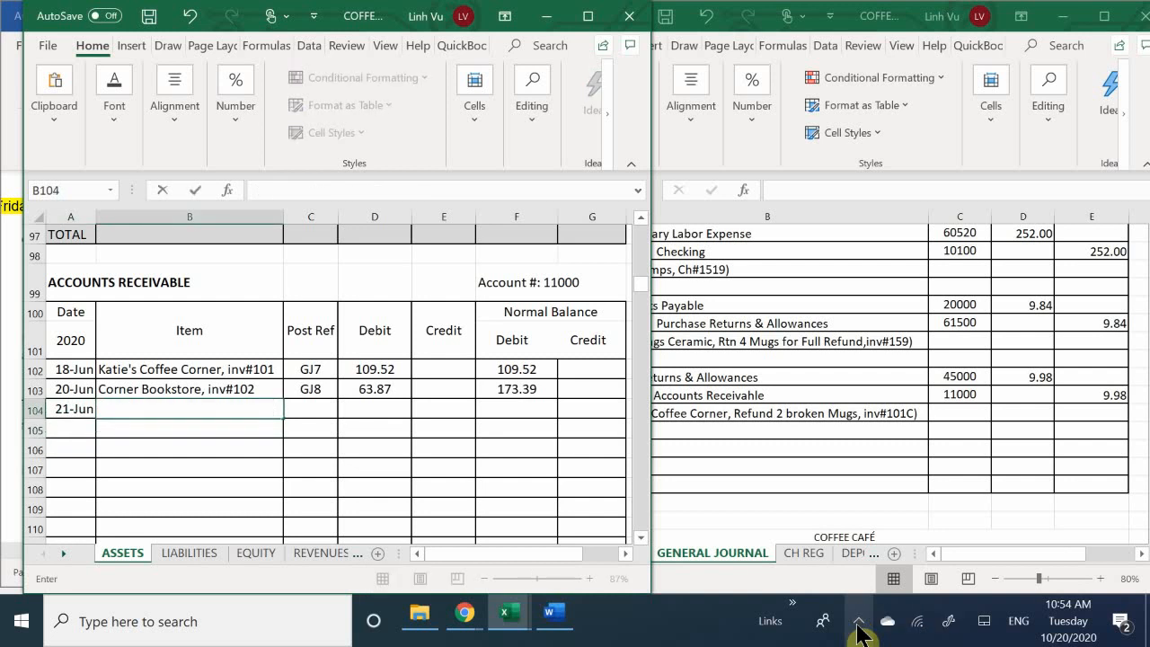
text(Rtn 4)
key(BackSpace)
key(BackSpace)
text(4 V)
key(BackSpace)
text(Broken)
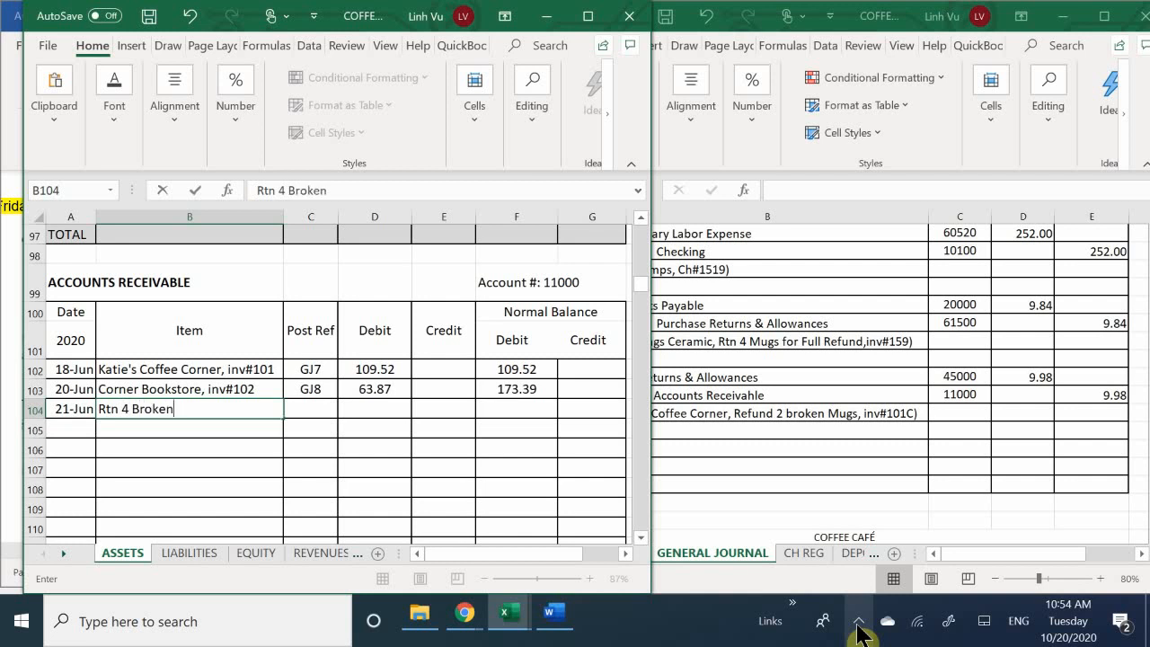
text( Mugs inv #)
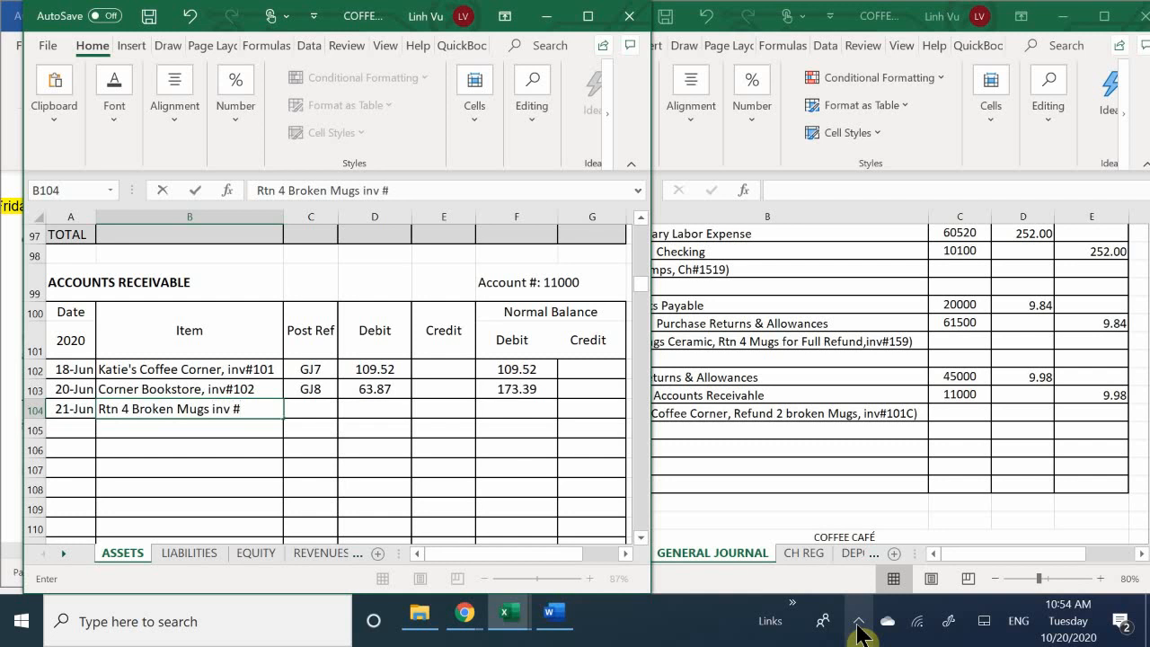
text(101C)
key(Tab)
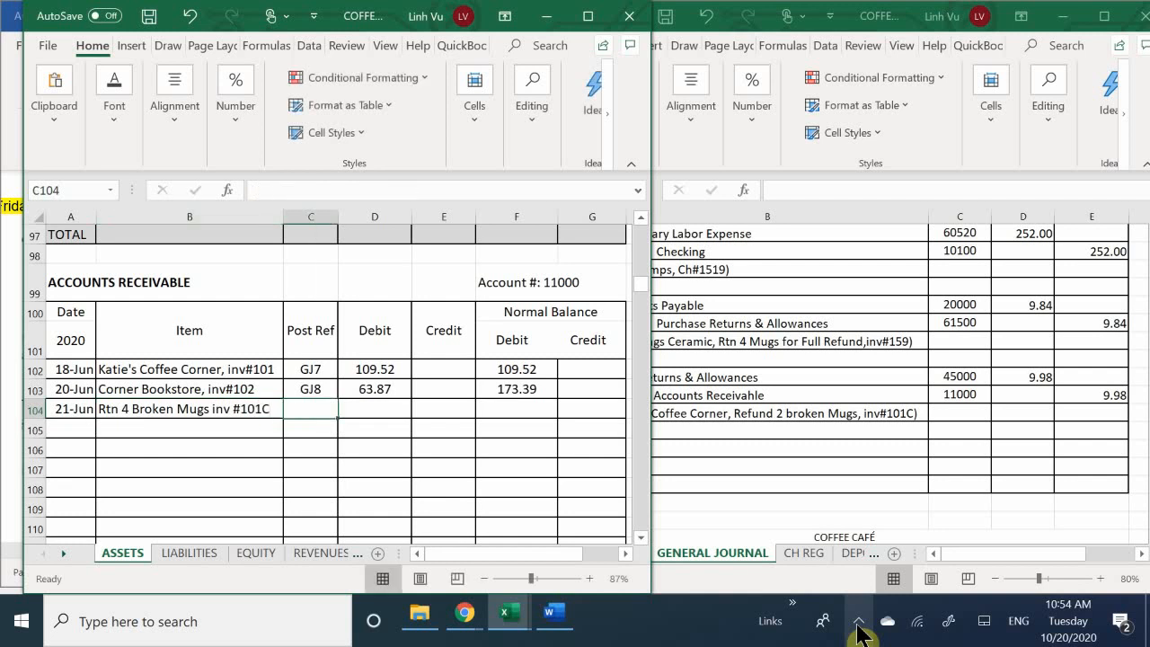
Step: Correct the number of broken mugs to 2 in the item text of the 21-Jun Accounts Receivable entry
double_click(129, 407)
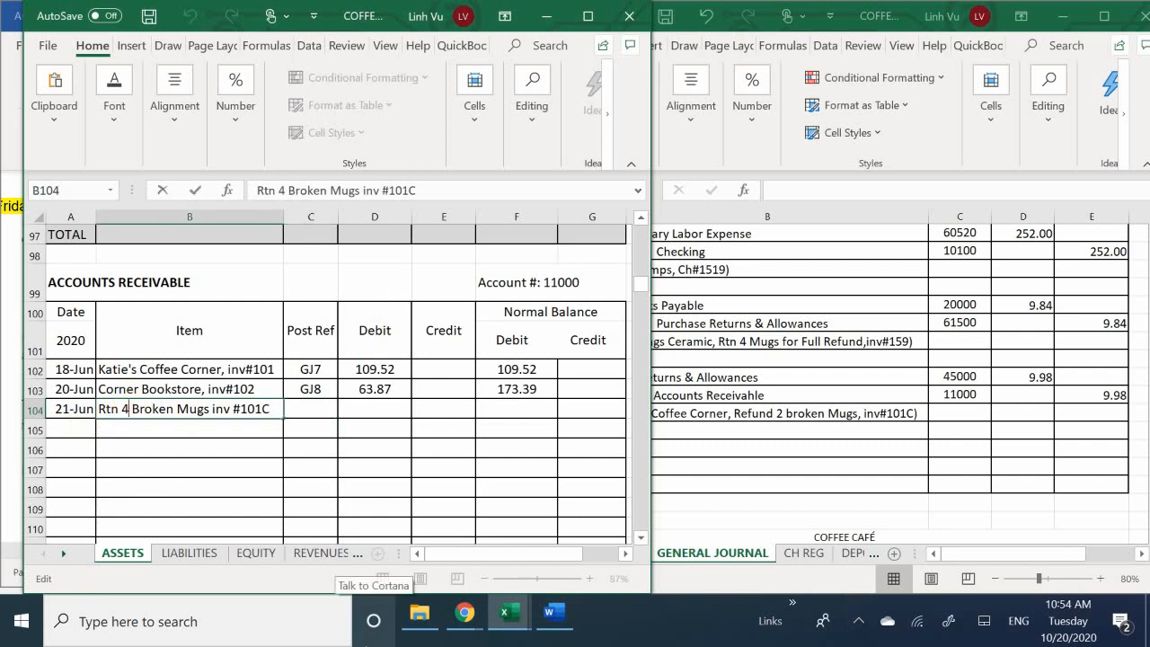
key(BackSpace)
text(2)
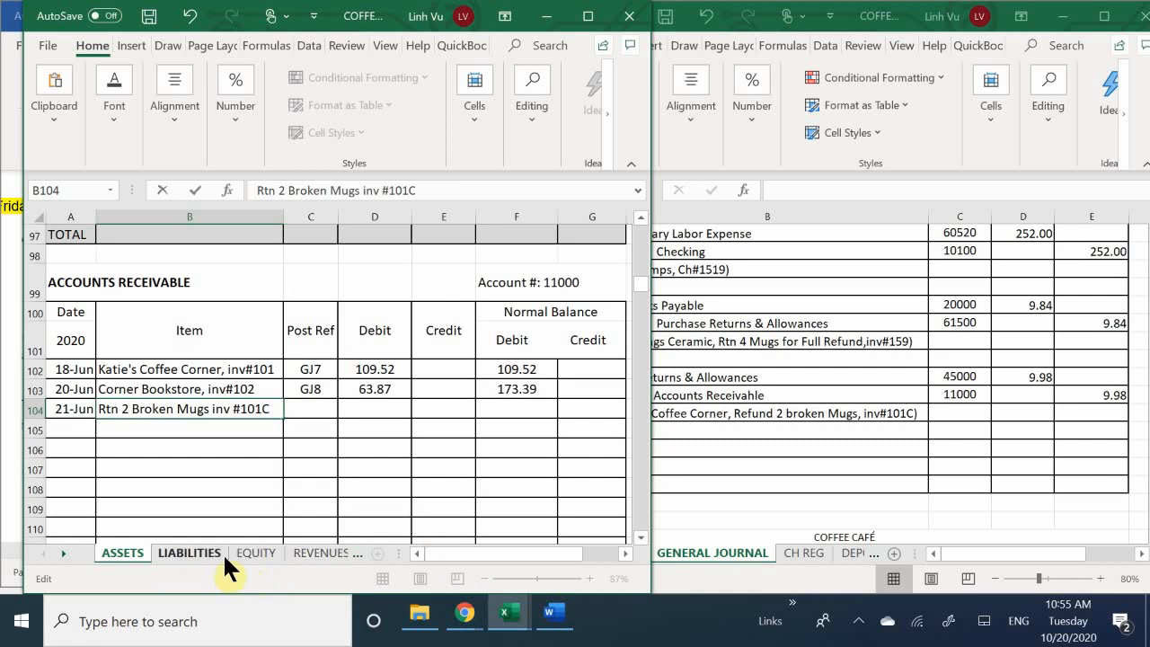
Step: Change the number of returned mugs to 2 in the 21-Jun Sales Returns & Allowances item on the REVENUES sheet
click(320, 553)
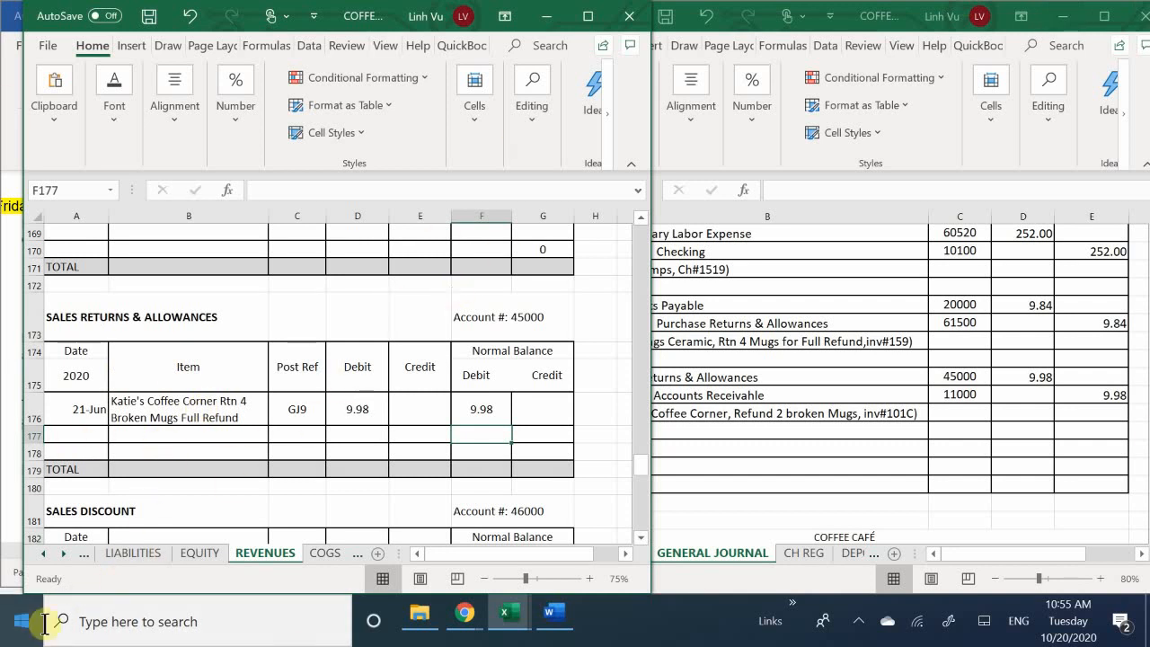
double_click(249, 400)
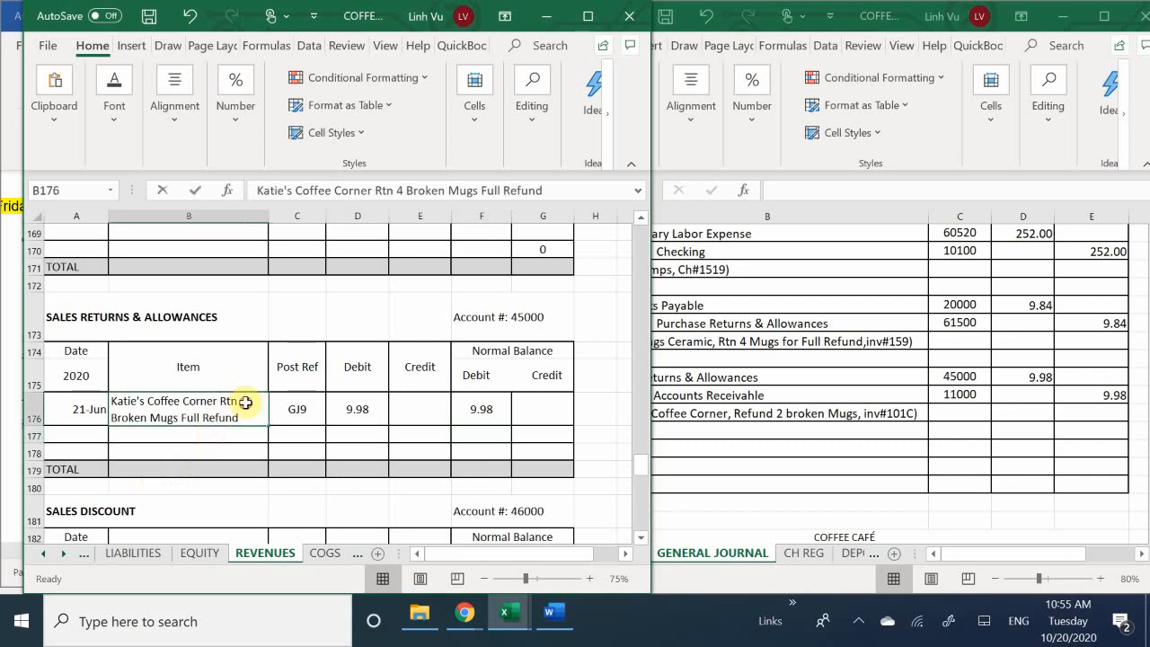
mouse_move(503, 627)
key(BackSpace)
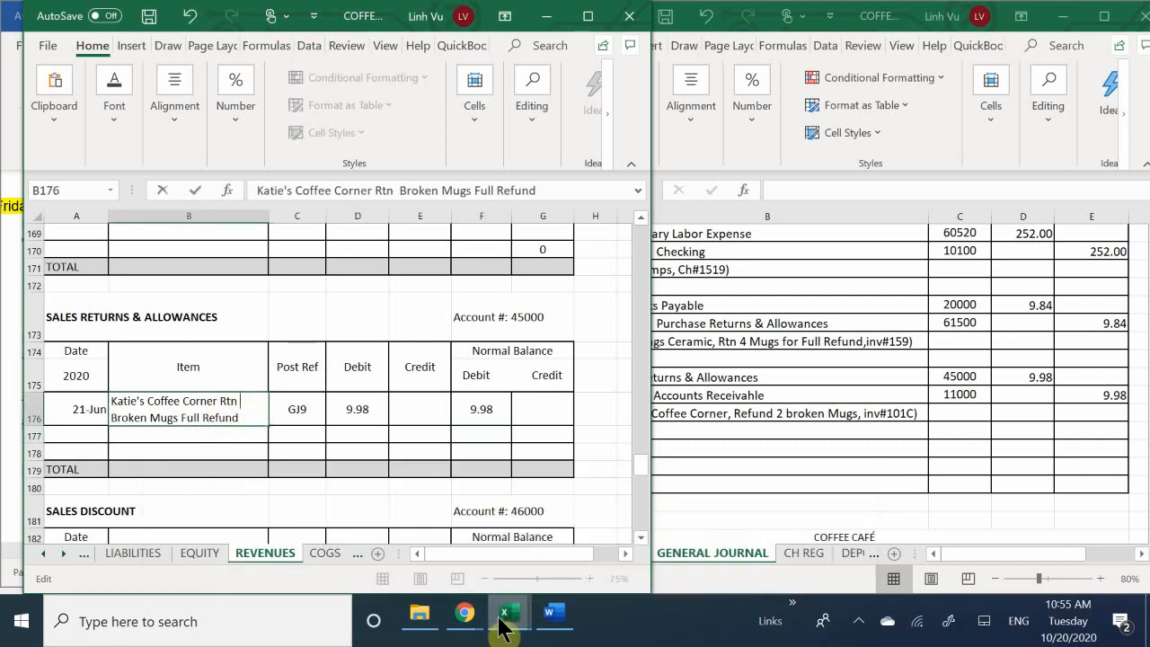
text(2)
key(Return)
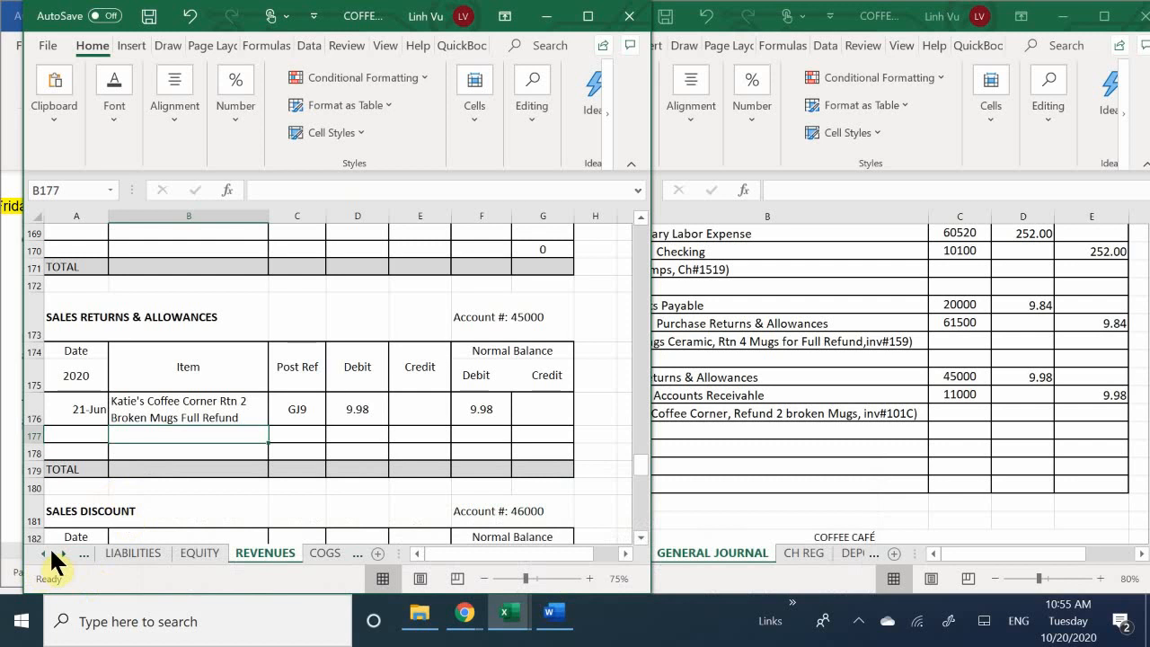
Step: Enter GJ9 as the post reference of the 21-Jun Accounts Receivable entry on the ASSETS sheet
click(41, 553)
click(120, 553)
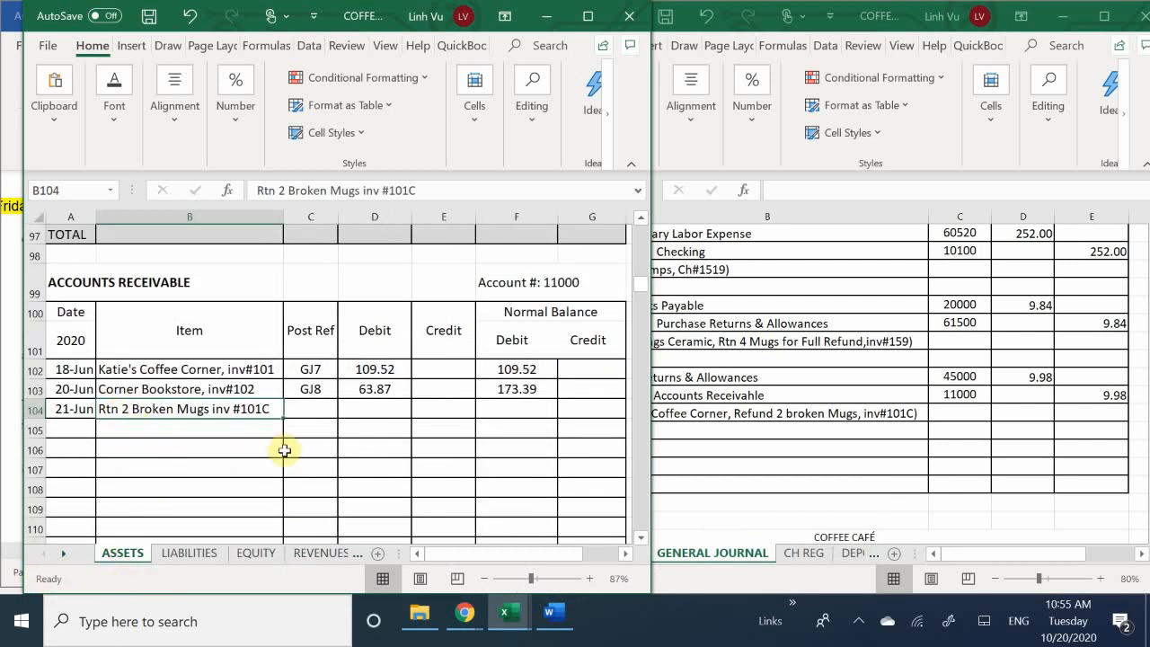
click(309, 409)
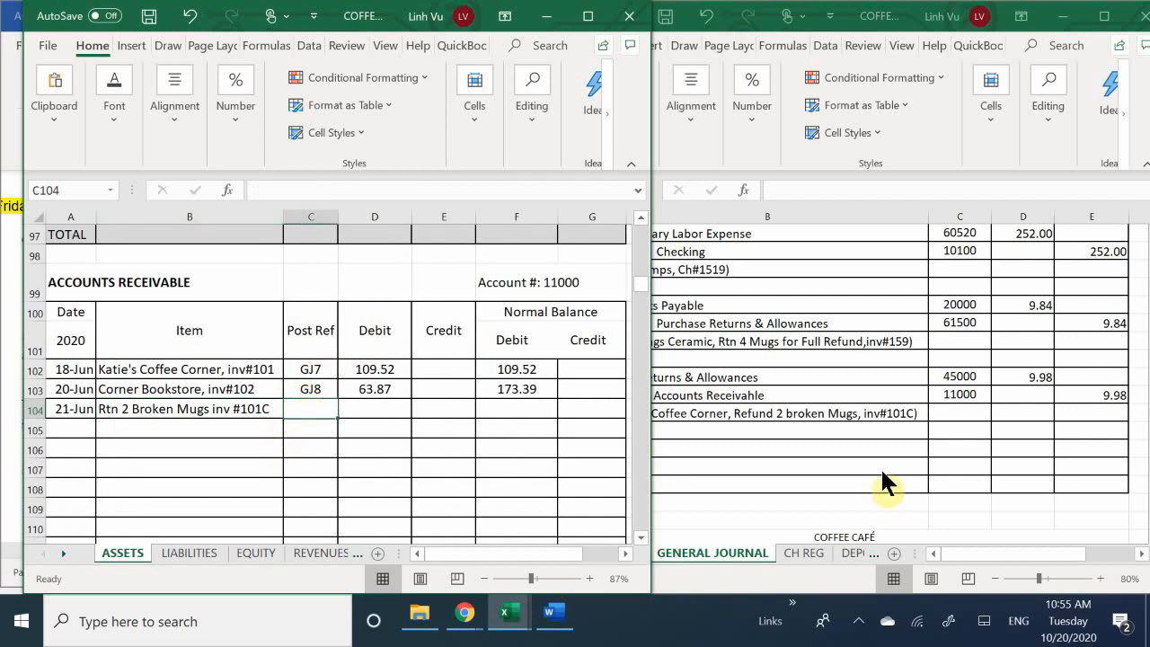
text(GJ)
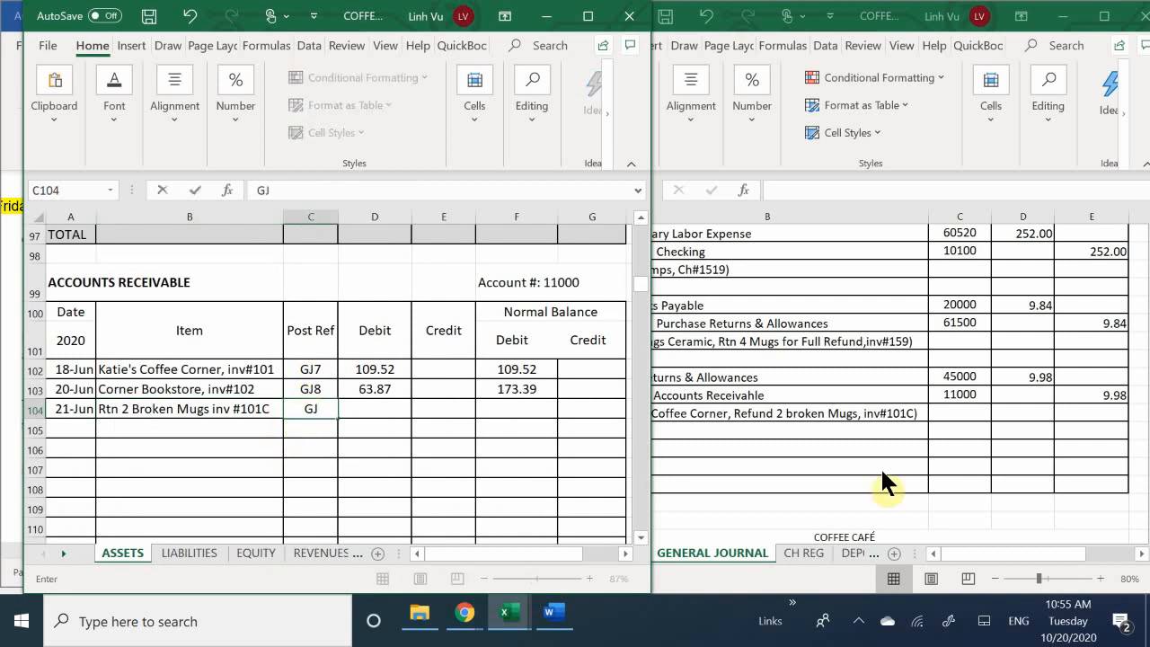
text(9)
key(Return)
Step: Enter a credit of 9.98 for the 21-Jun Accounts Receivable entry
key(Right)
key(Up)
key(Right)
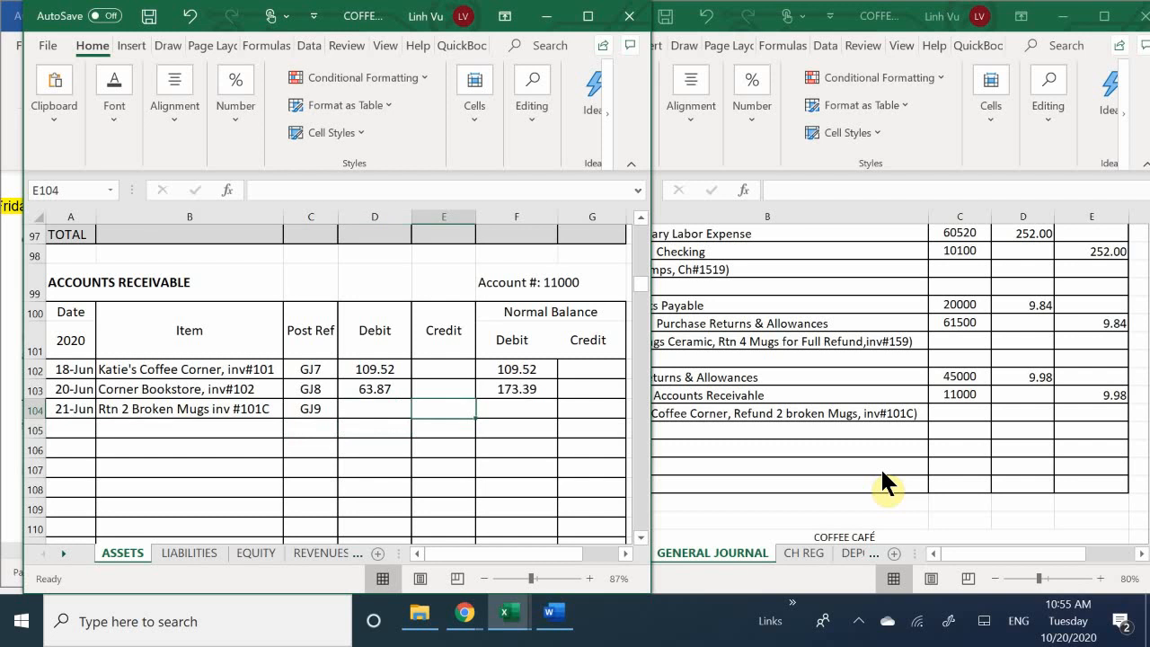
text(9.98)
key(Return)
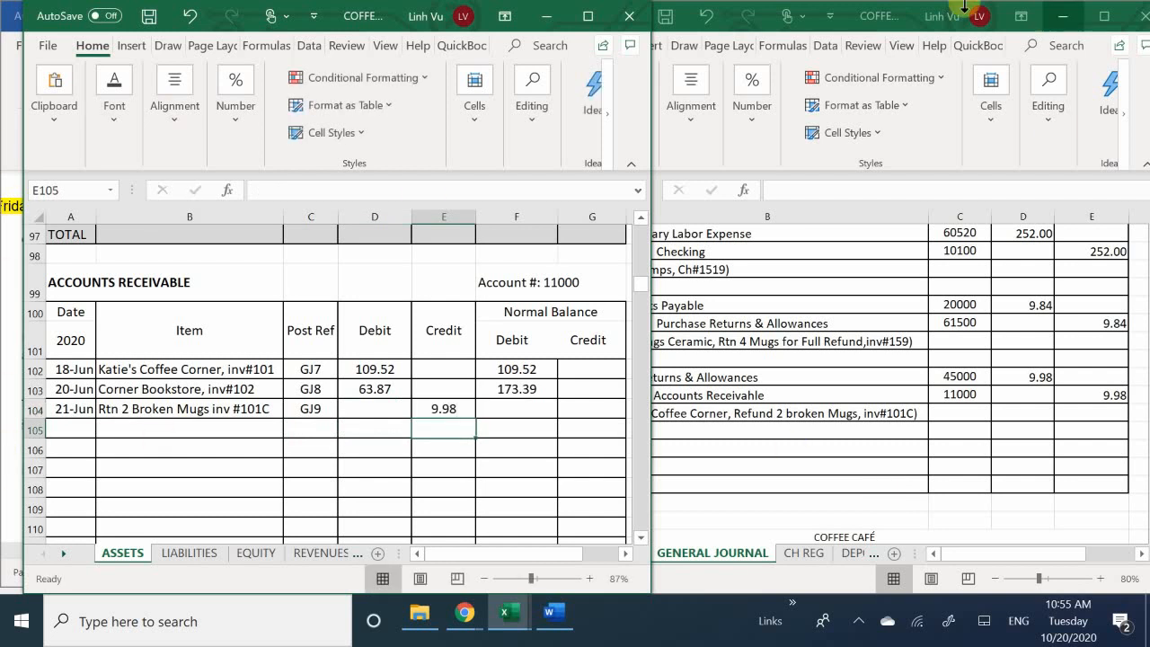
Step: Extend the debit balance formula from the 20-Jun row to the 21-Jun row of the Accounts Receivable ledger
click(519, 393)
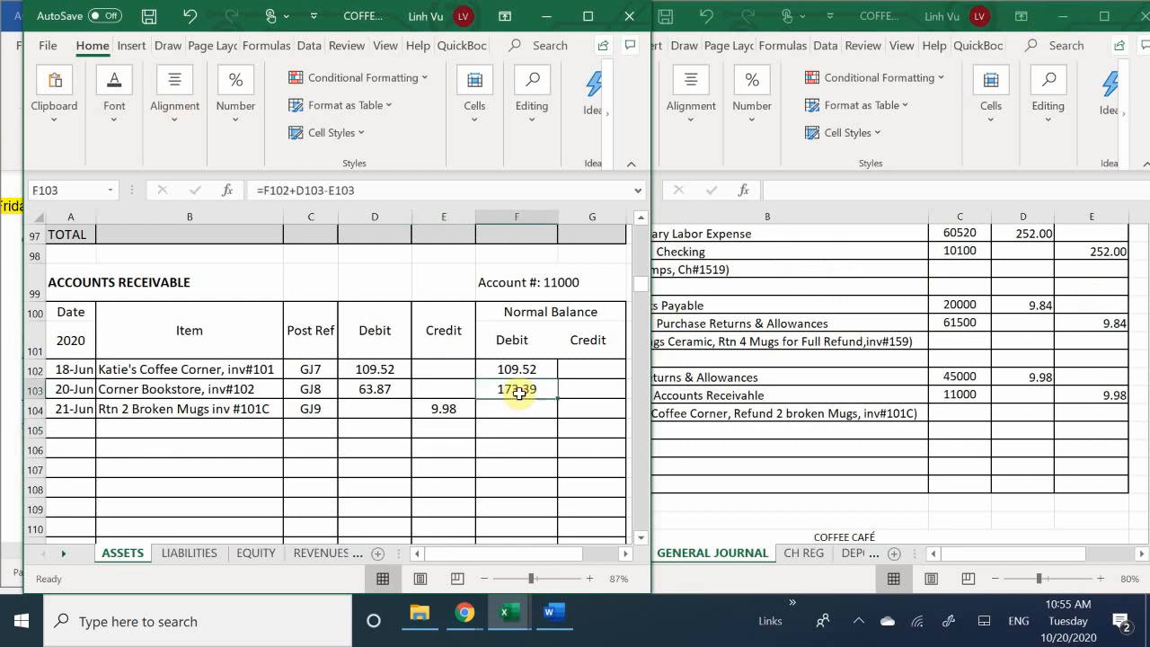
drag(557, 398, 559, 413)
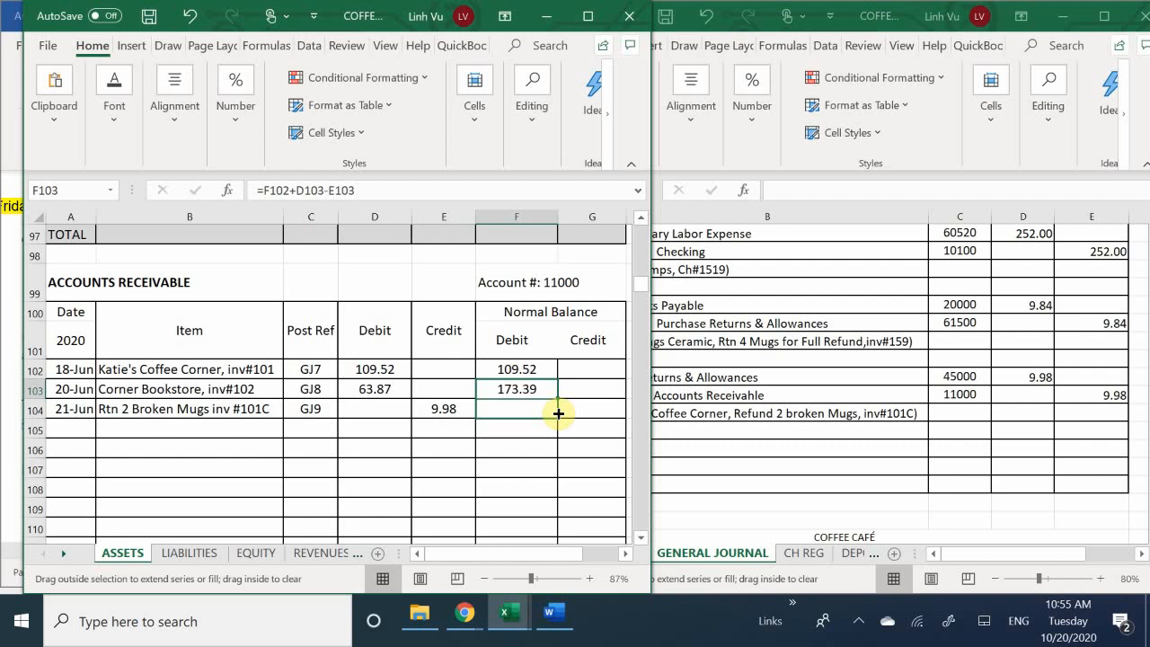
drag(559, 413, 558, 418)
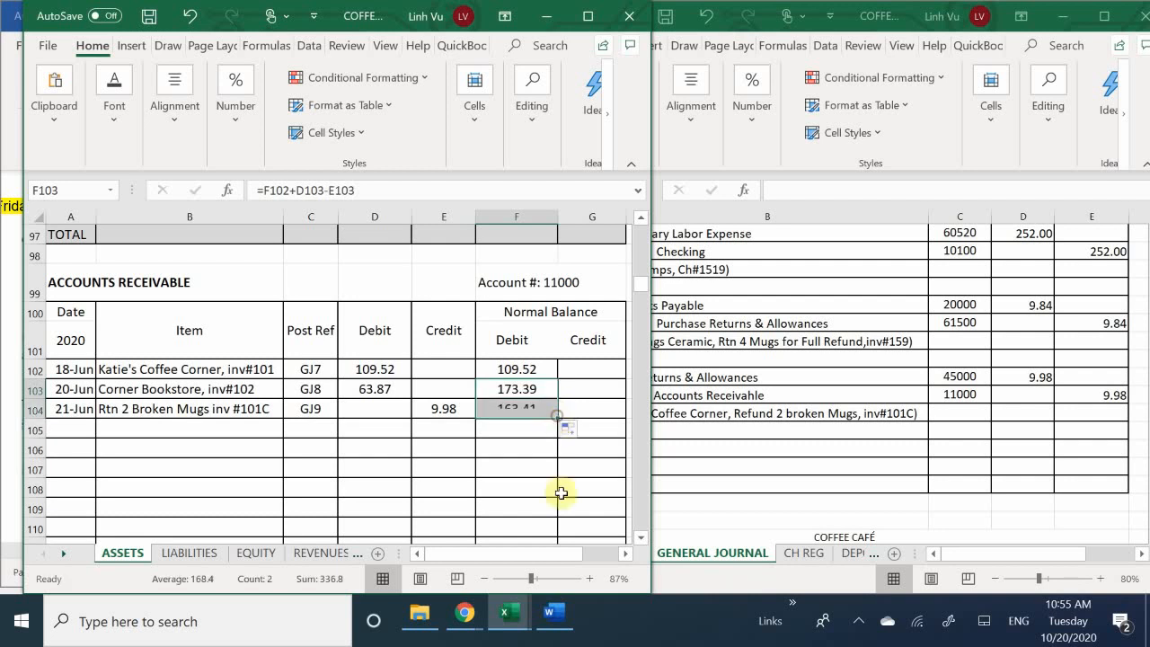
click(501, 471)
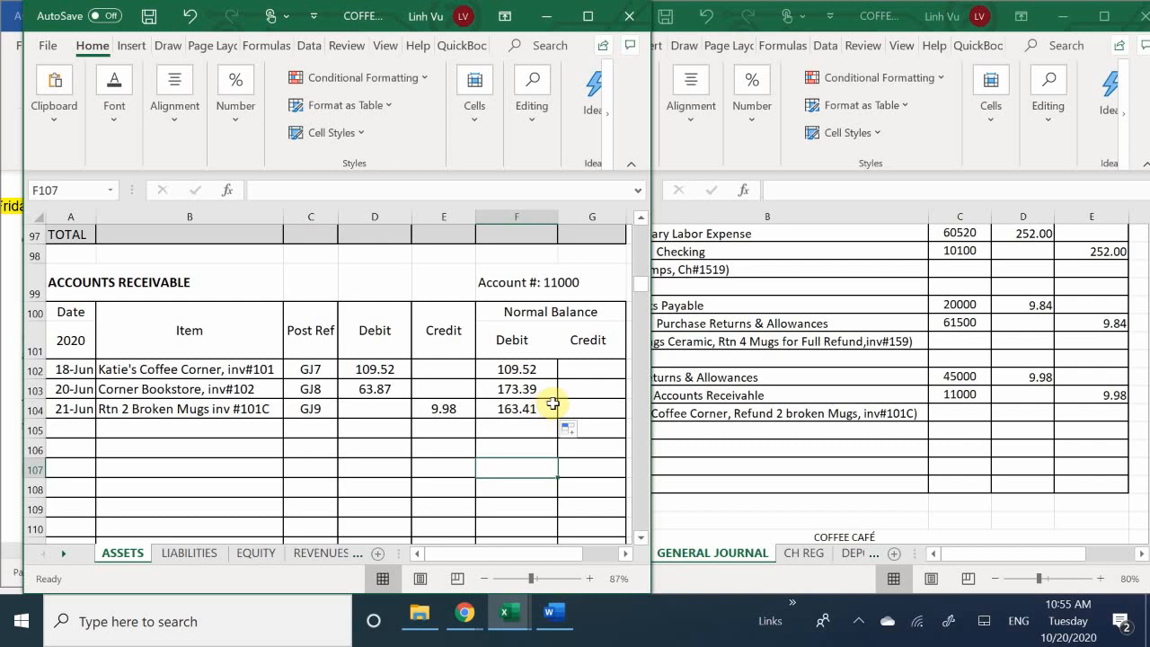
click(774, 395)
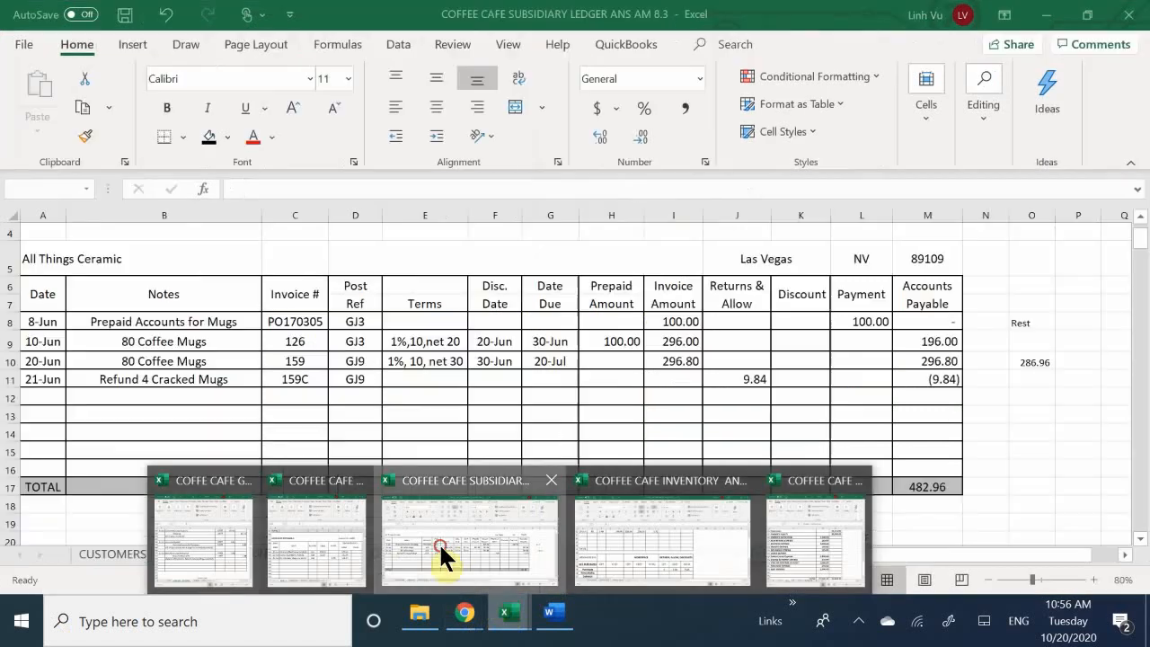
click(444, 561)
click(112, 554)
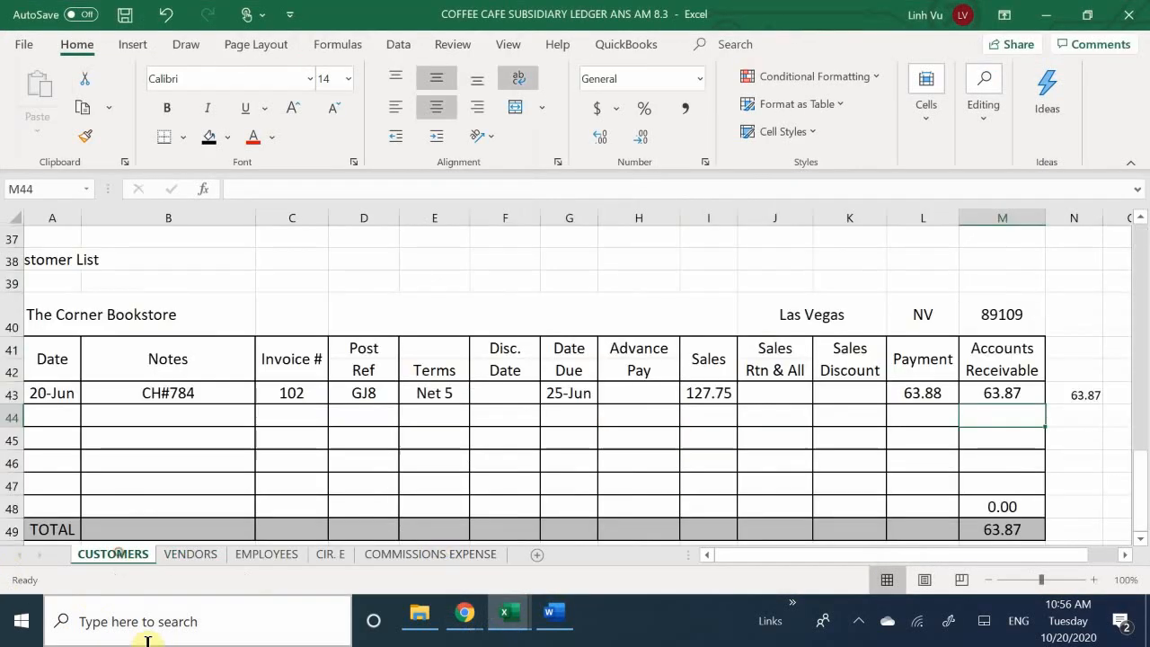
scroll(133, 454, up, 12)
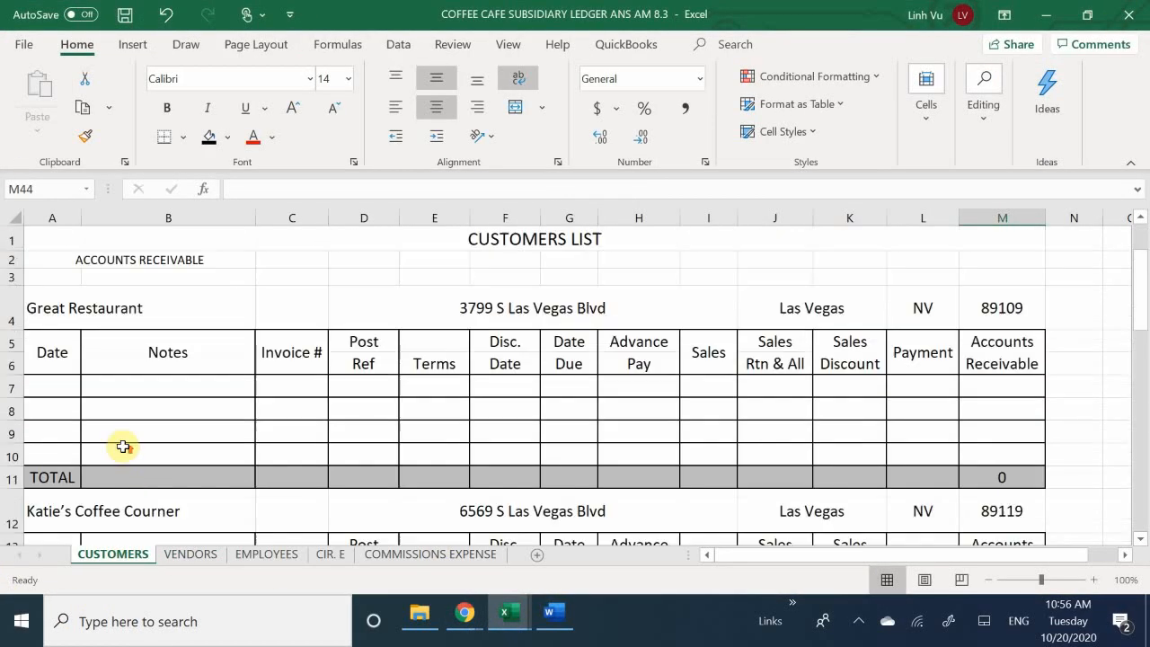
scroll(126, 442, down, 1)
scroll(126, 442, down, 2)
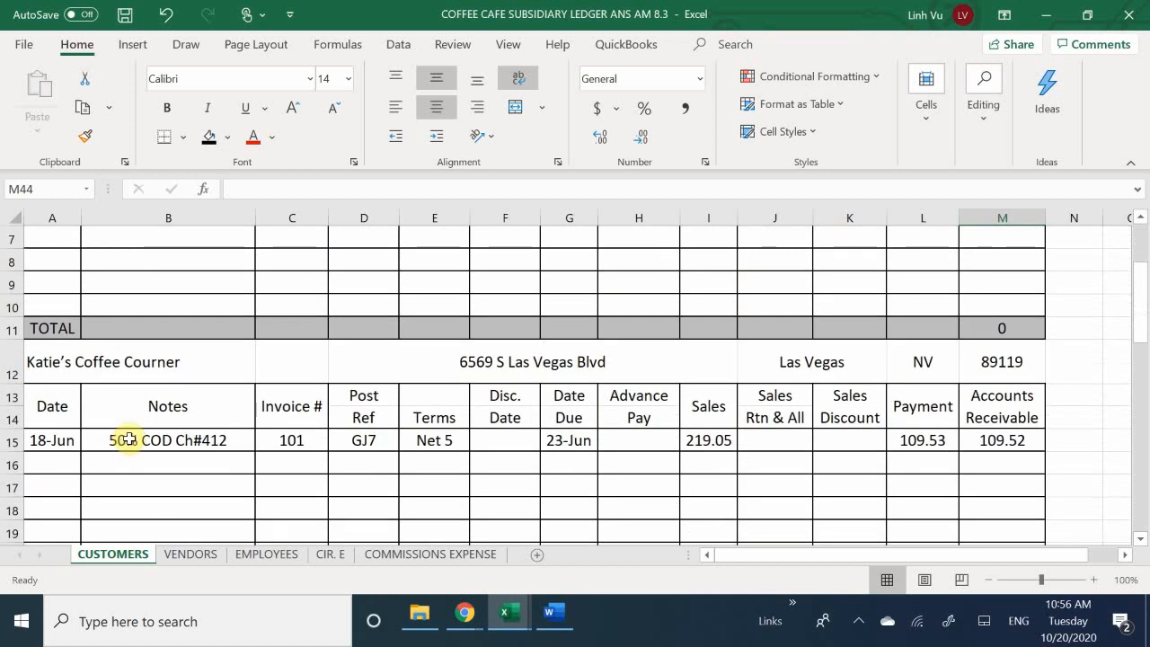
scroll(129, 439, down, 1)
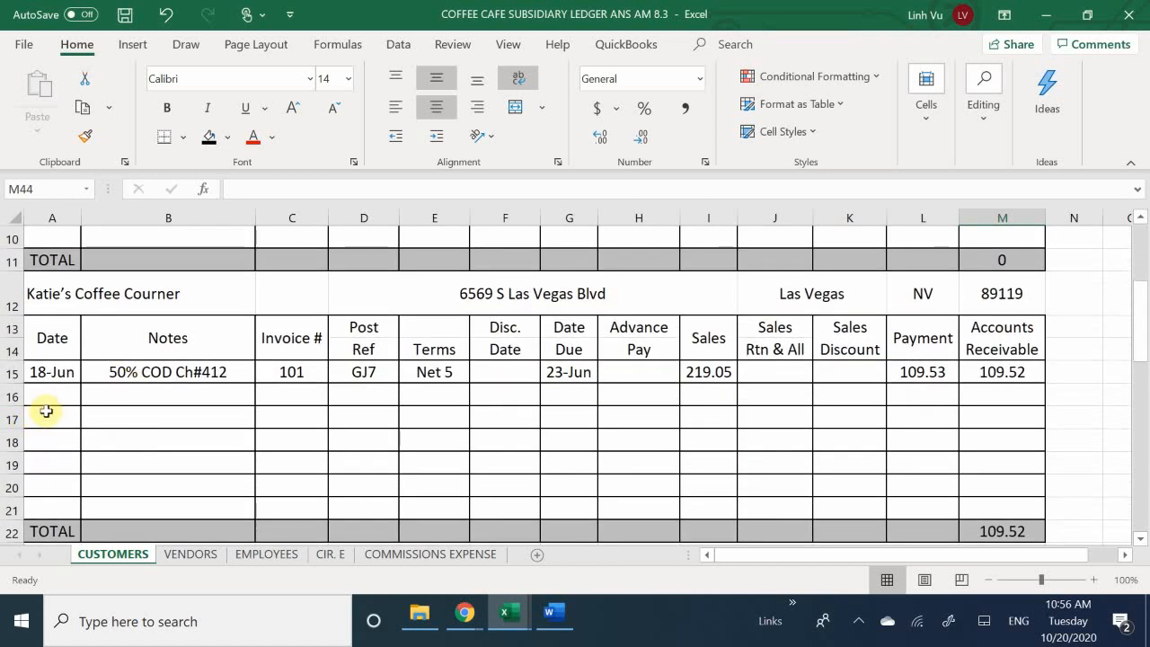
click(54, 397)
text(6)
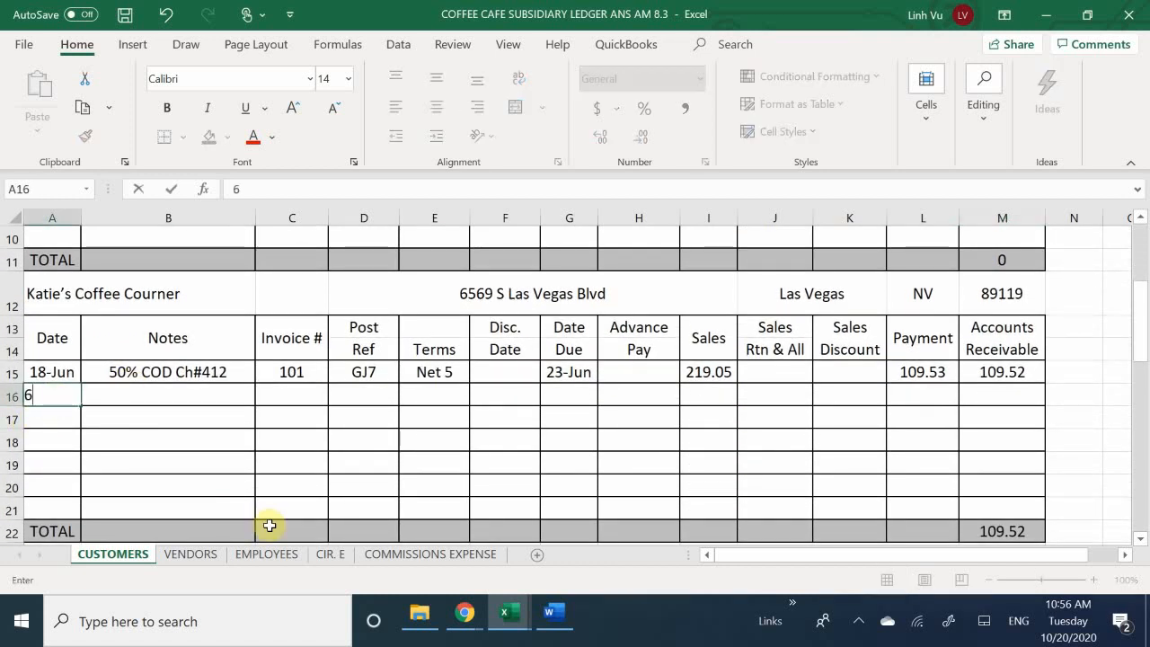
text(/21)
key(Return)
Step: Enter "Refund 2 Broken Mugs" as the note of the 21-Jun entry in Katie's customer account
key(Right)
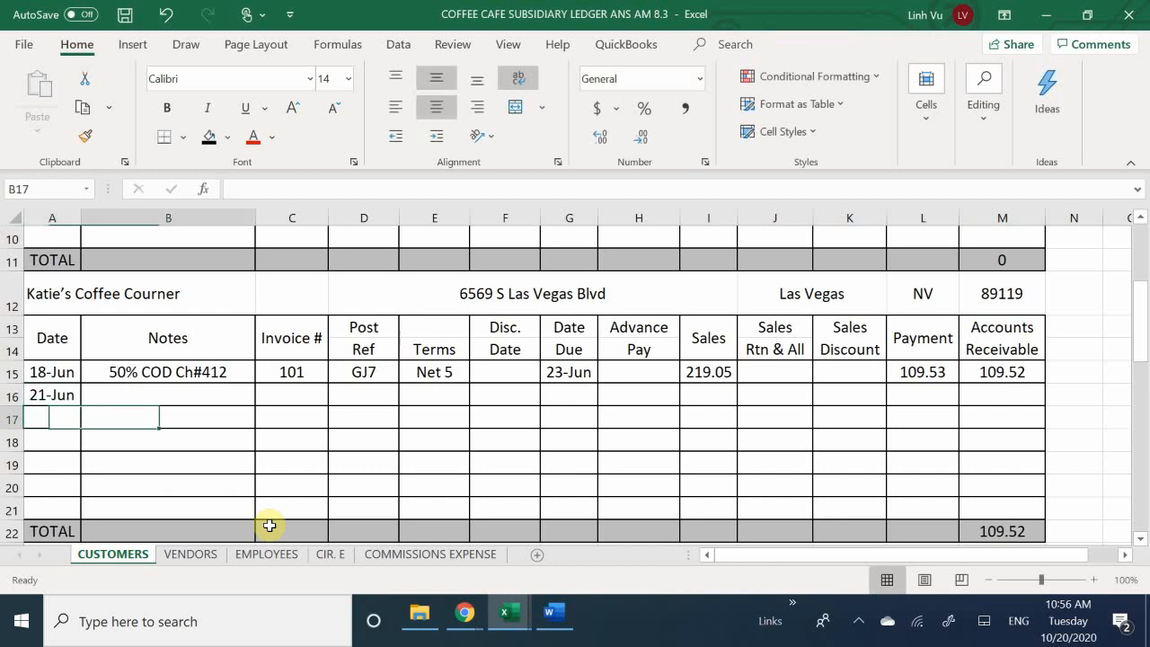
key(Up)
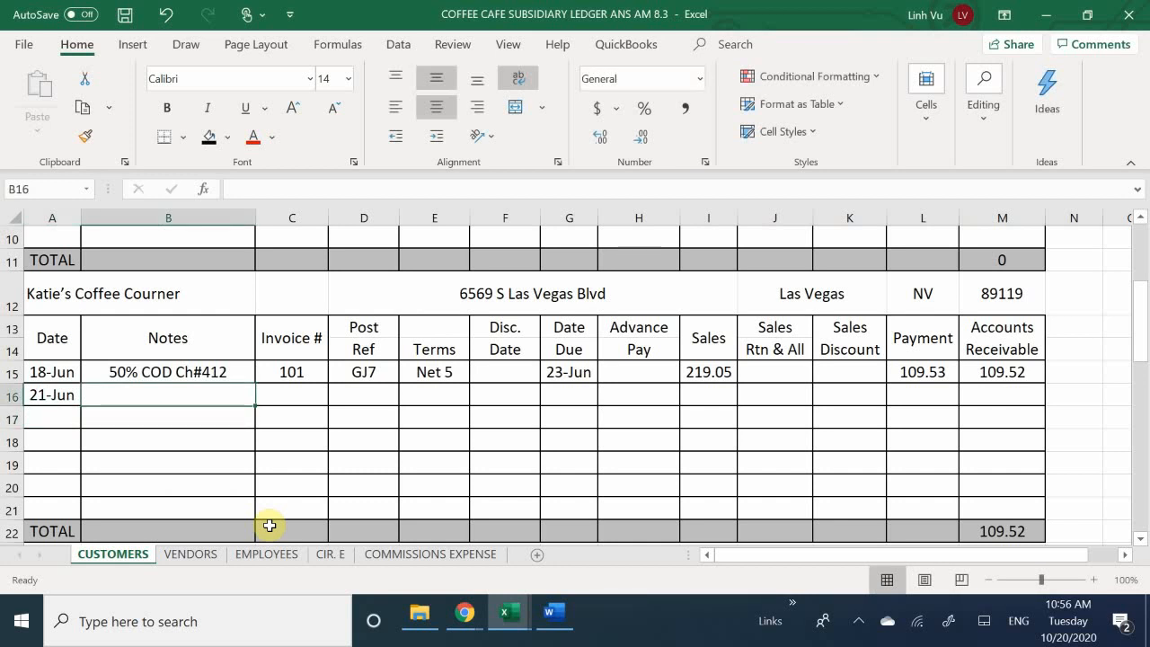
text(Ref)
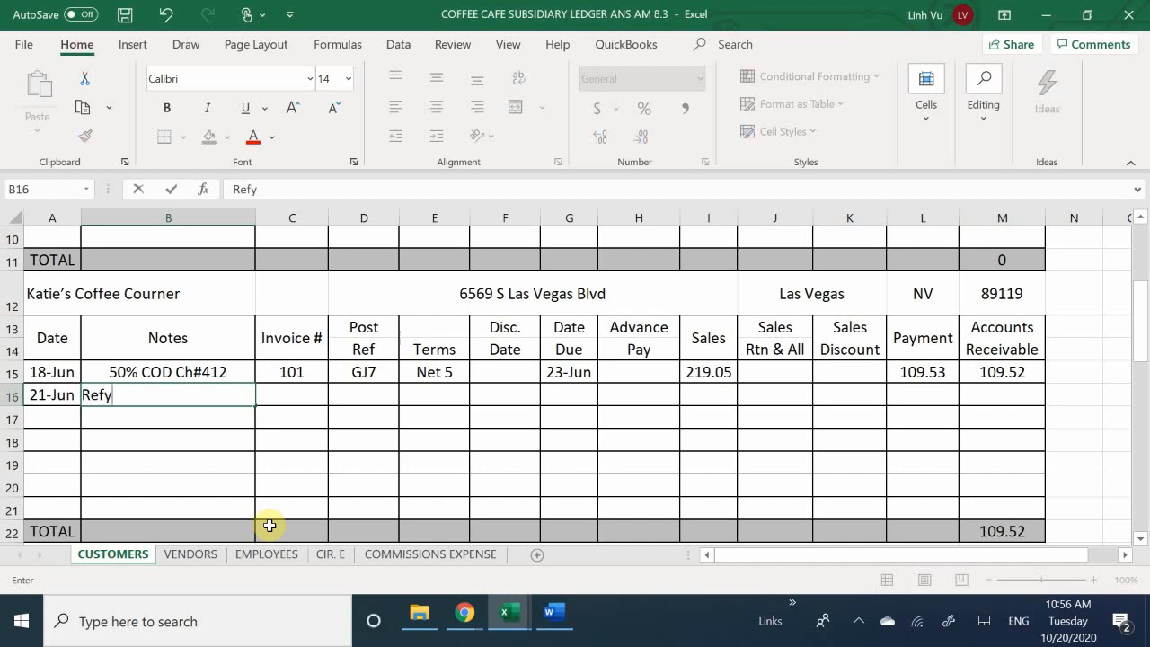
text(und 1)
key(BackSpace)
text(2 V)
key(BackSpace)
text(Broken Mugs)
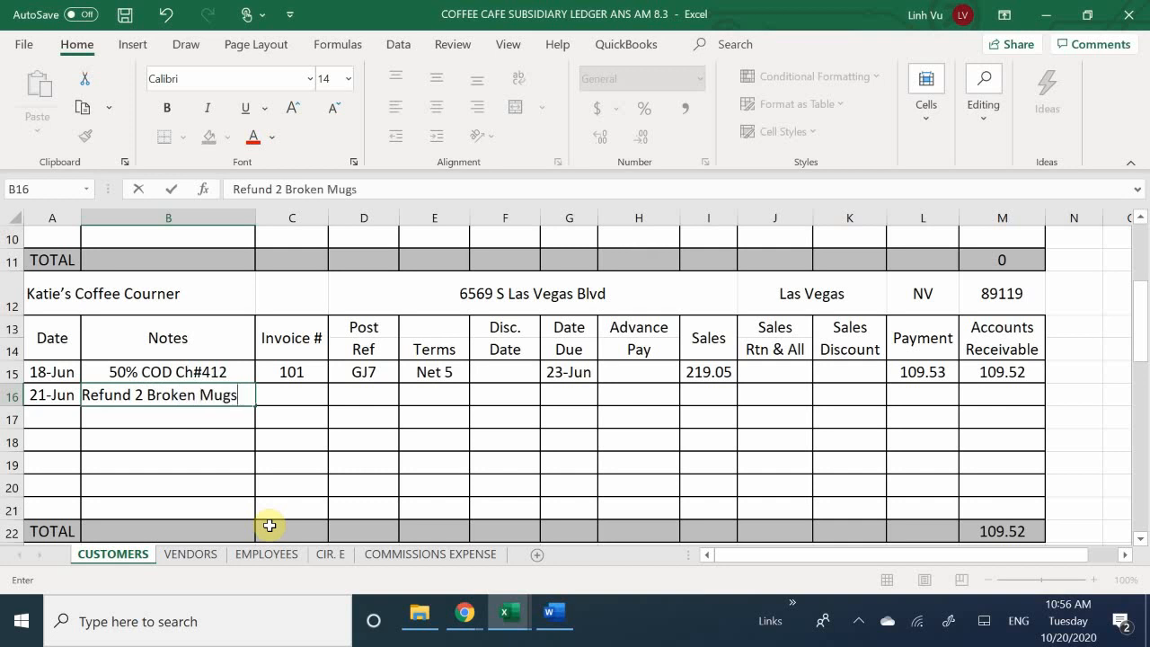
key(Tab)
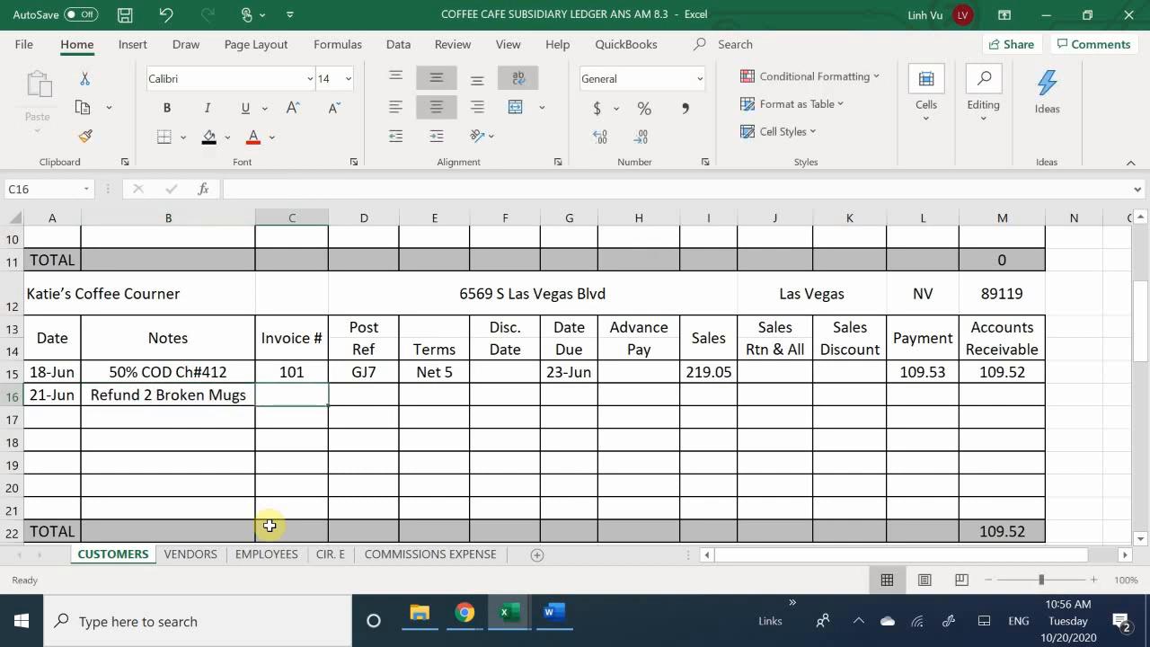
Step: Enter invoice number 101C and post reference GJ9 for Katie's 21-Jun customer entry
text(101C)
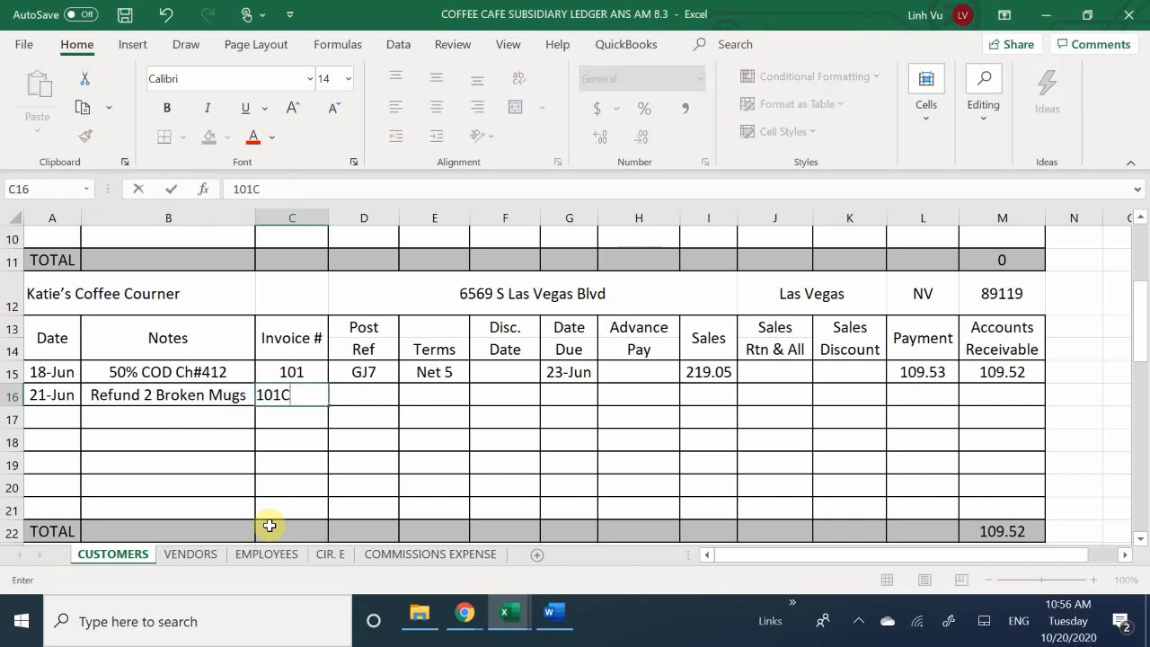
key(Return)
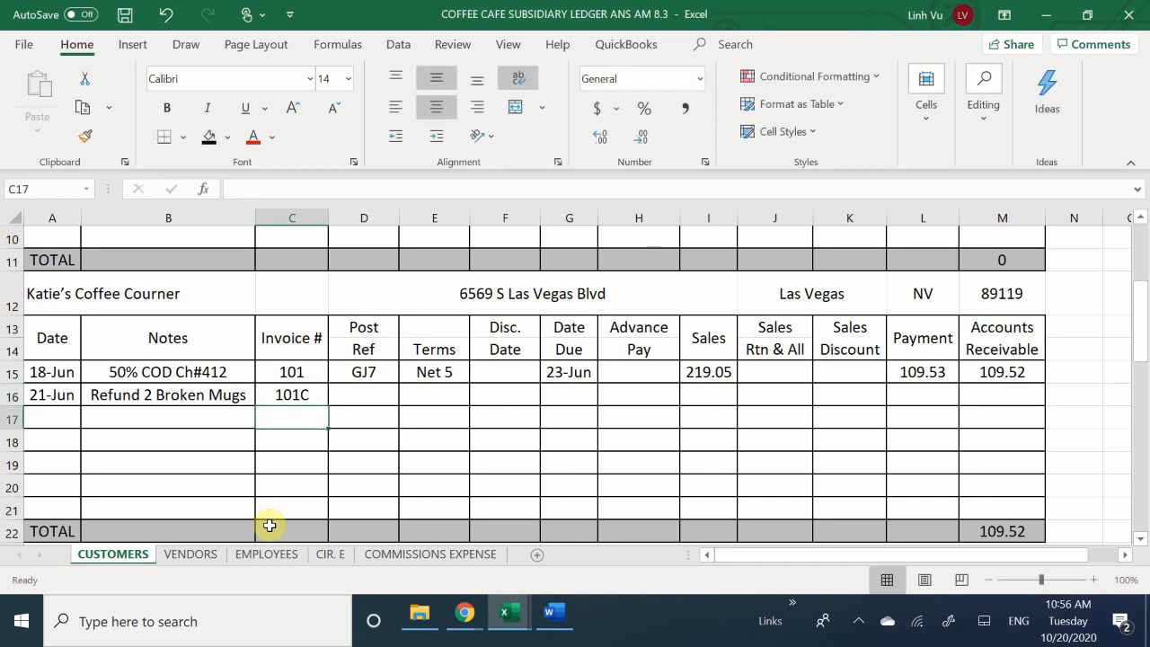
key(Right)
key(Up)
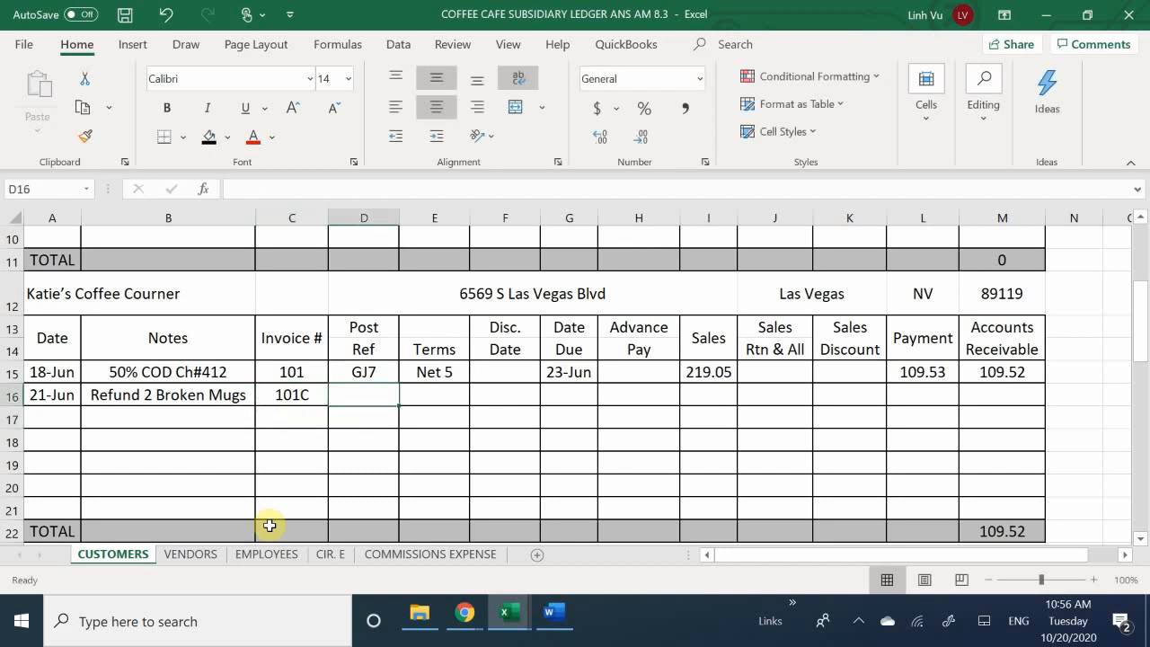
text(P)
key(BackSpace)
text(G)
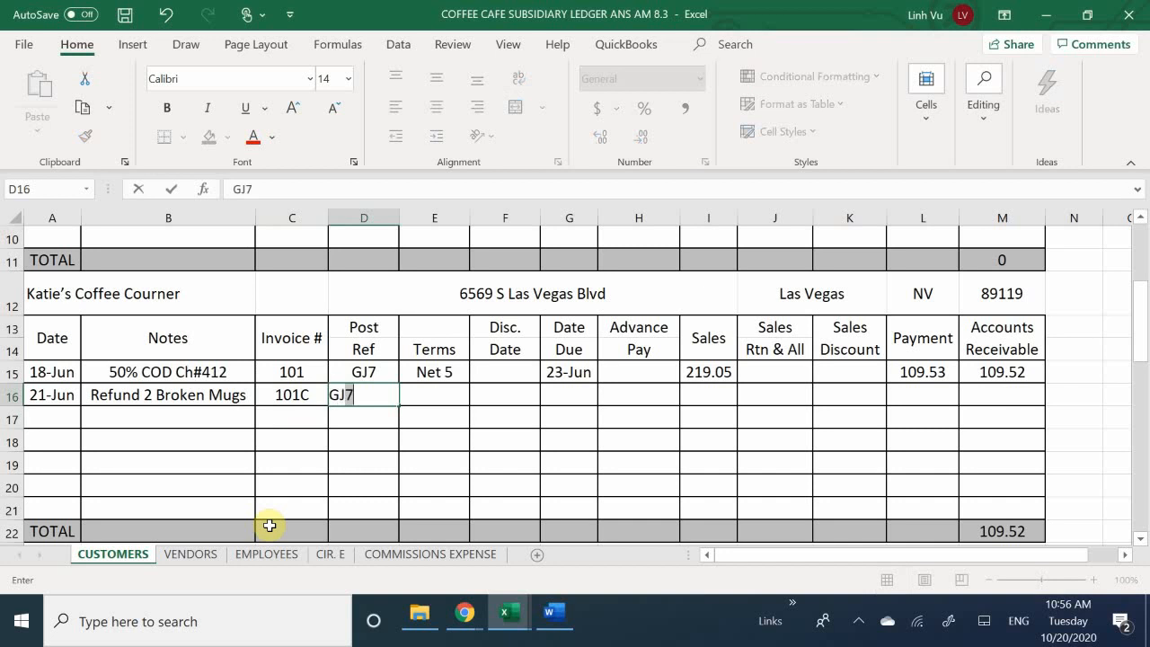
text(J9)
key(Return)
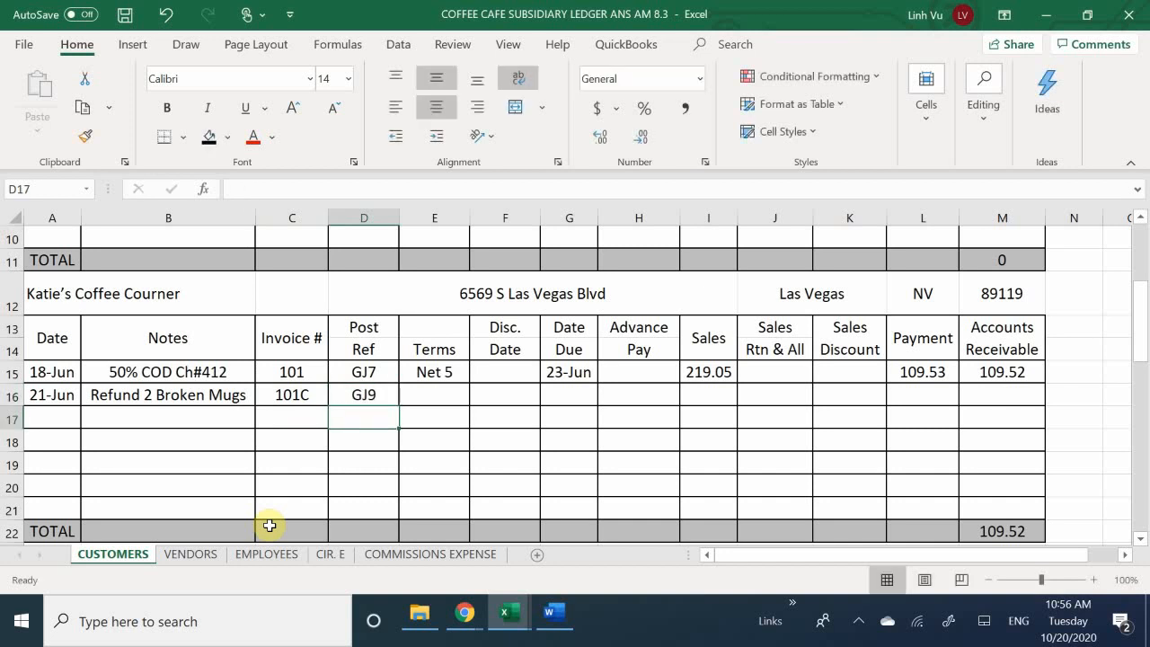
Step: Enter 9.98 as the sales returns and allowances amount of Katie's 21-Jun customer entry
key(Right)
key(Up)
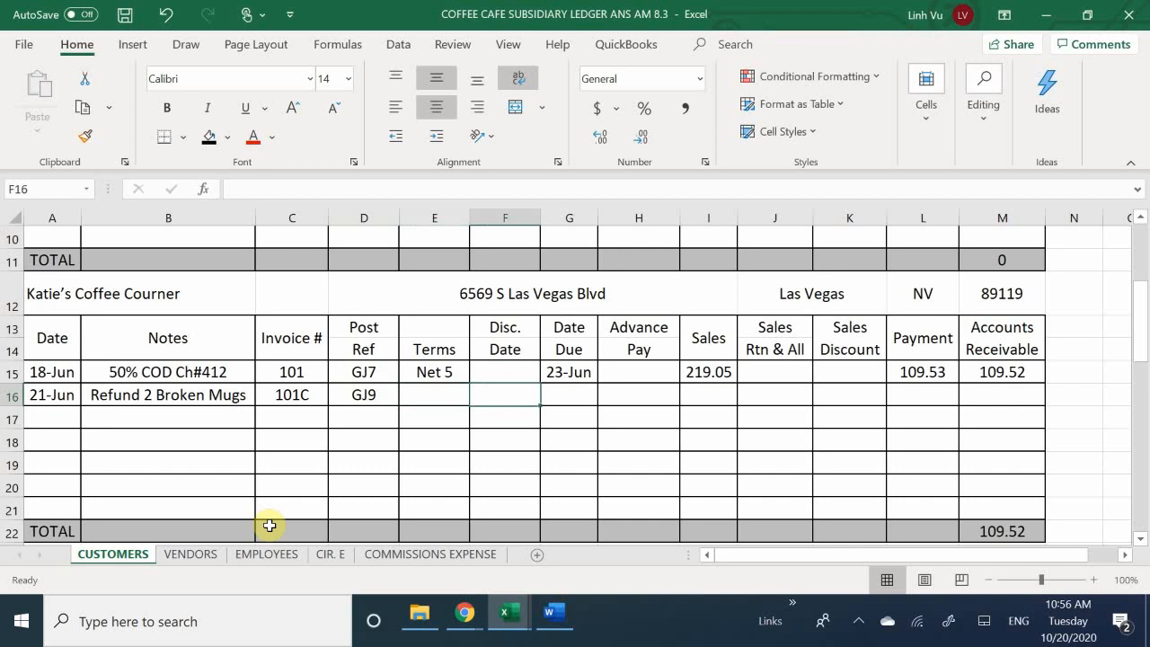
key(Right)
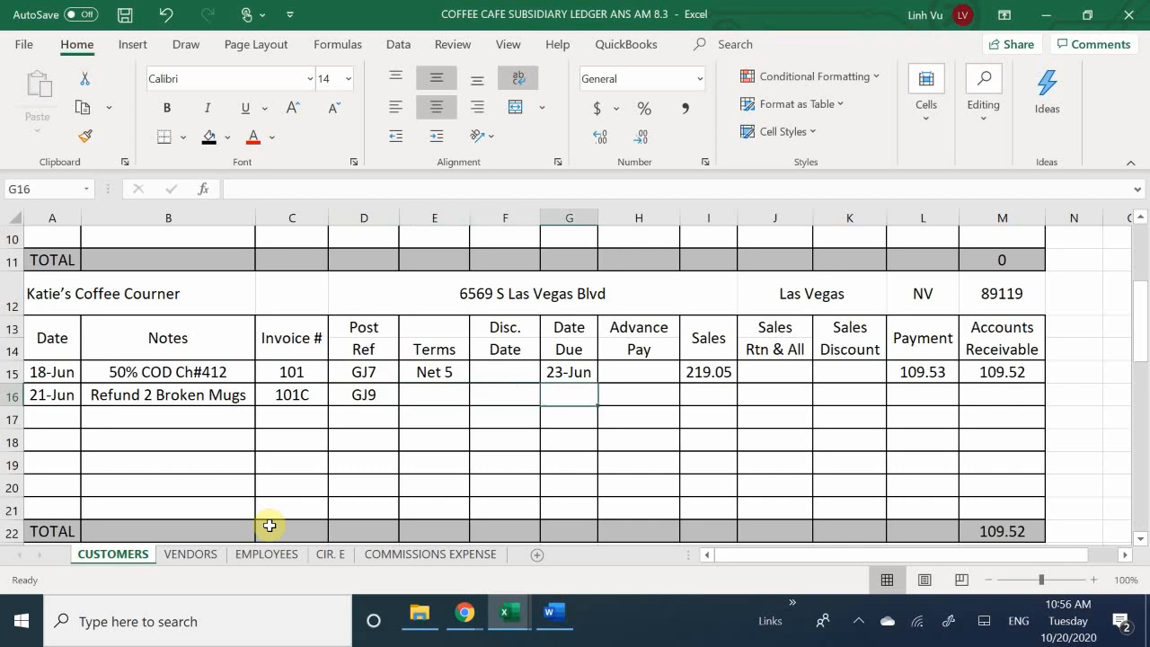
key(Right)
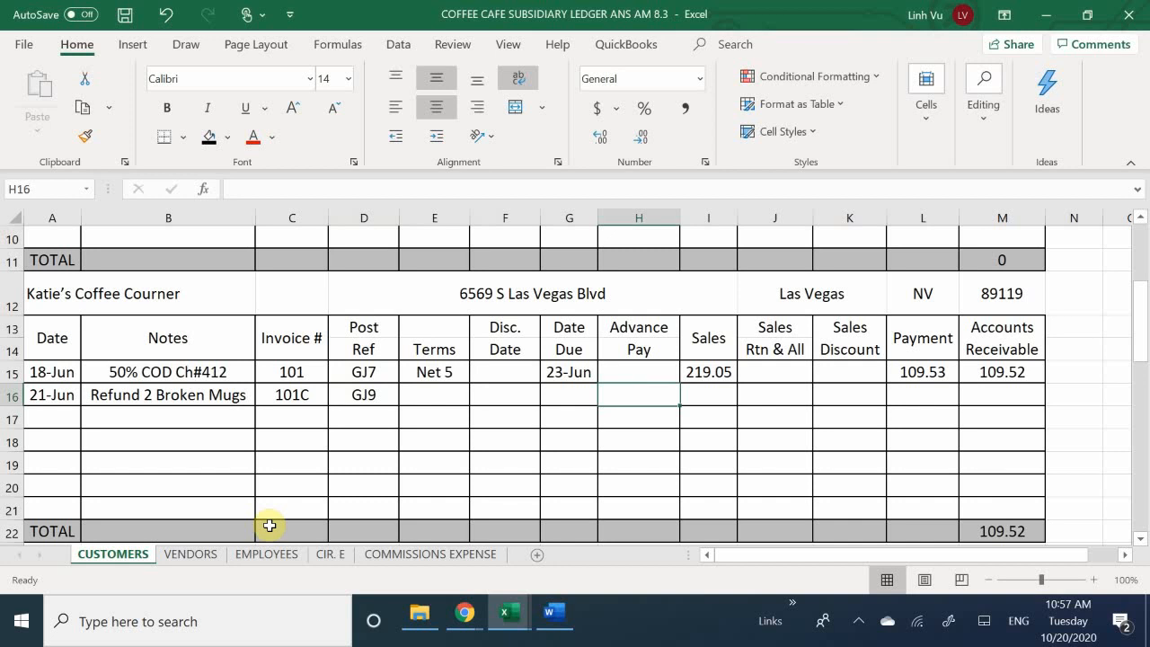
key(Right)
key(Left)
key(Right)
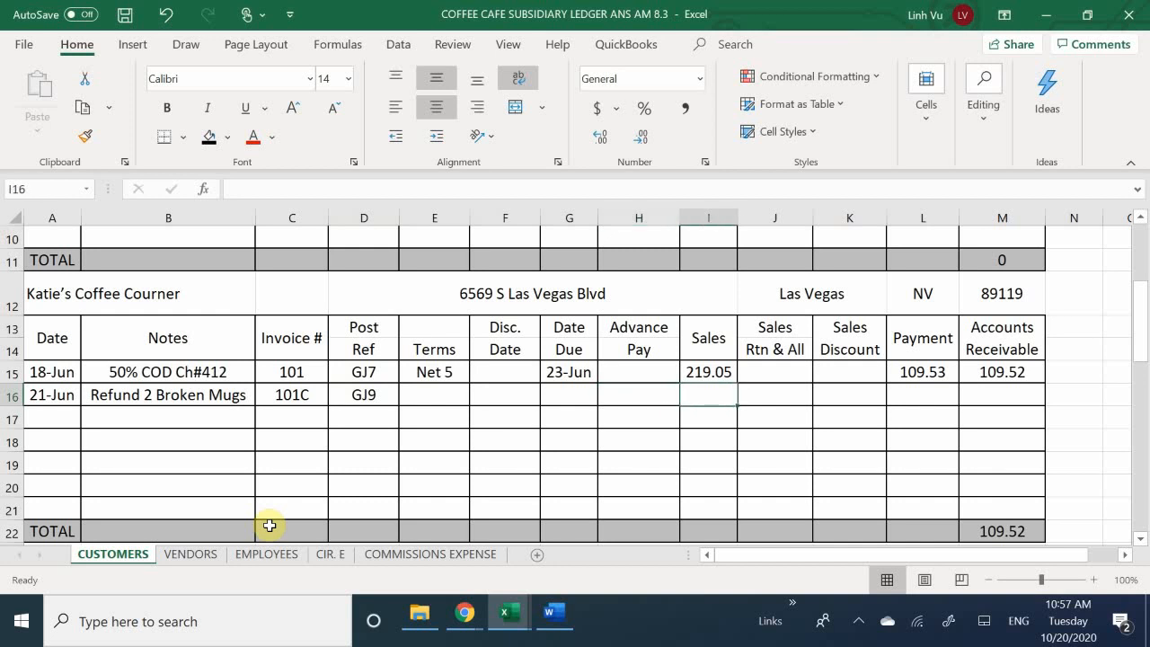
text(9)
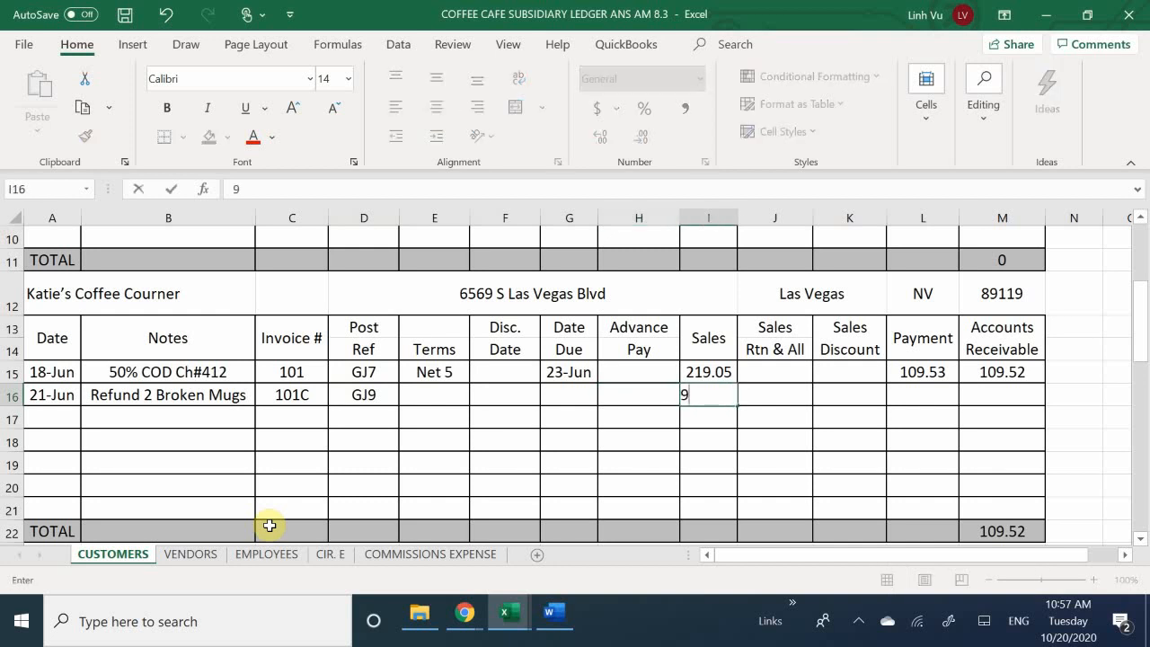
key(BackSpace)
key(Right)
text(9.98)
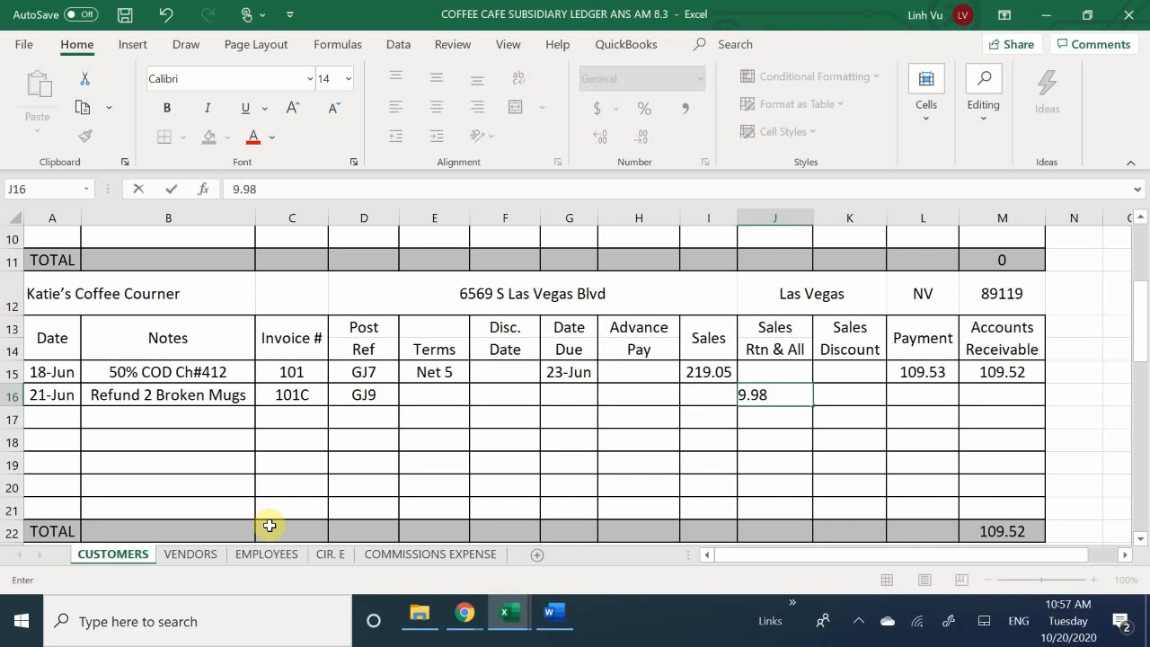
key(Return)
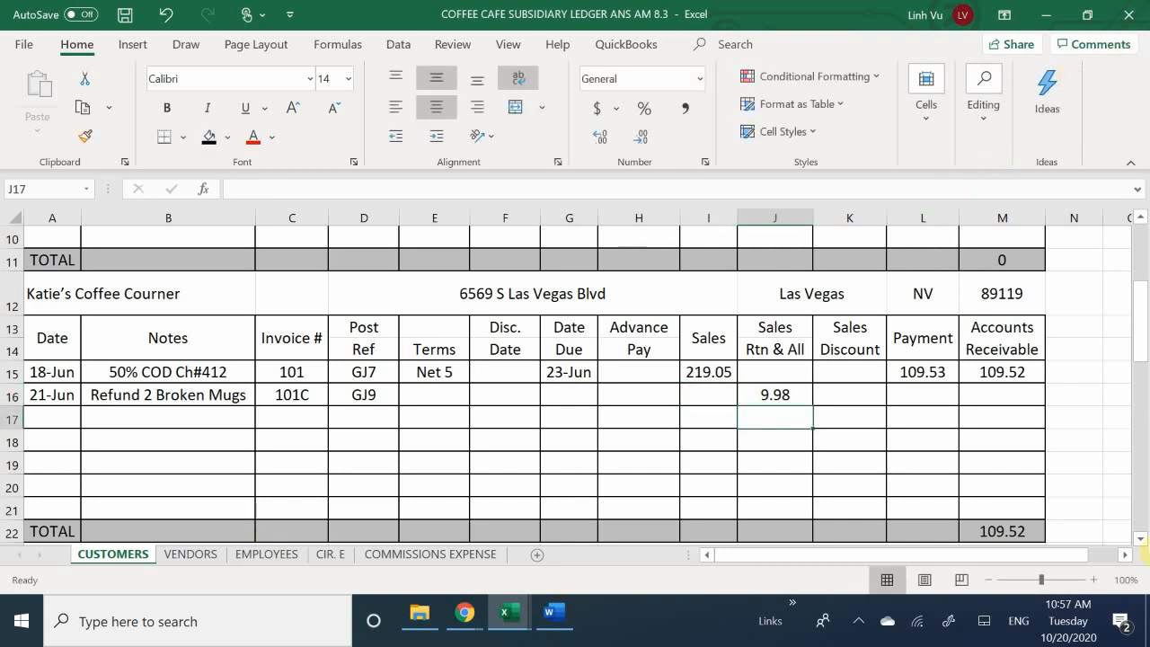
Step: Extend the Accounts Receivable formula from the 18-Jun row to the 21-Jun row of Katie's customer account
click(1014, 372)
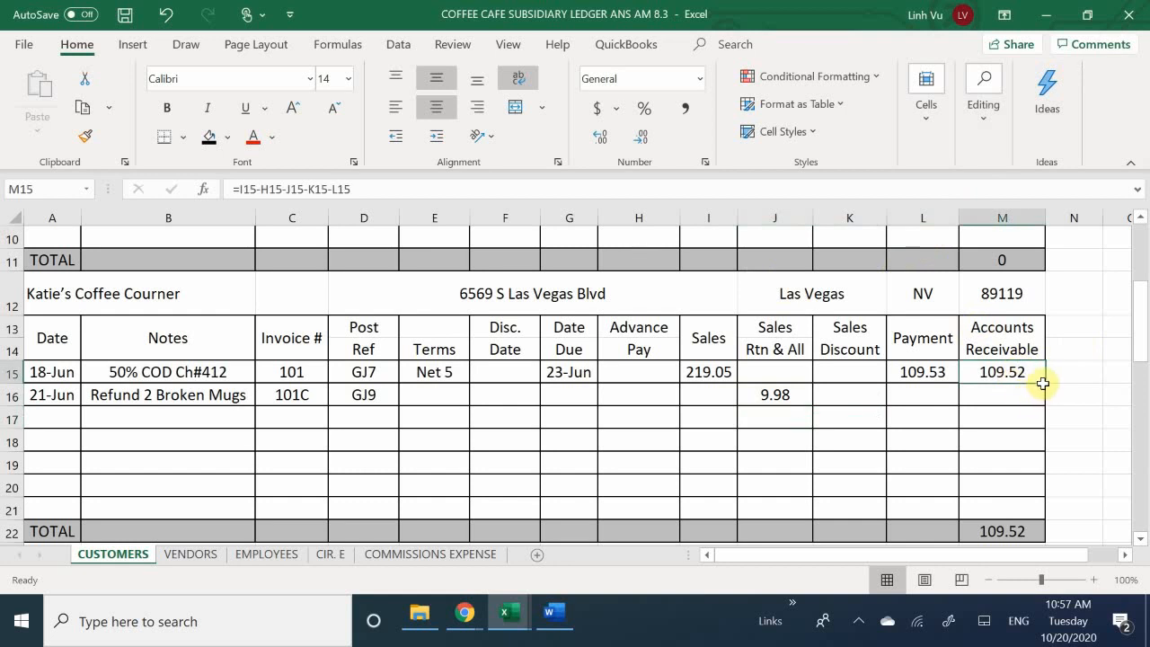
drag(1044, 383, 1044, 401)
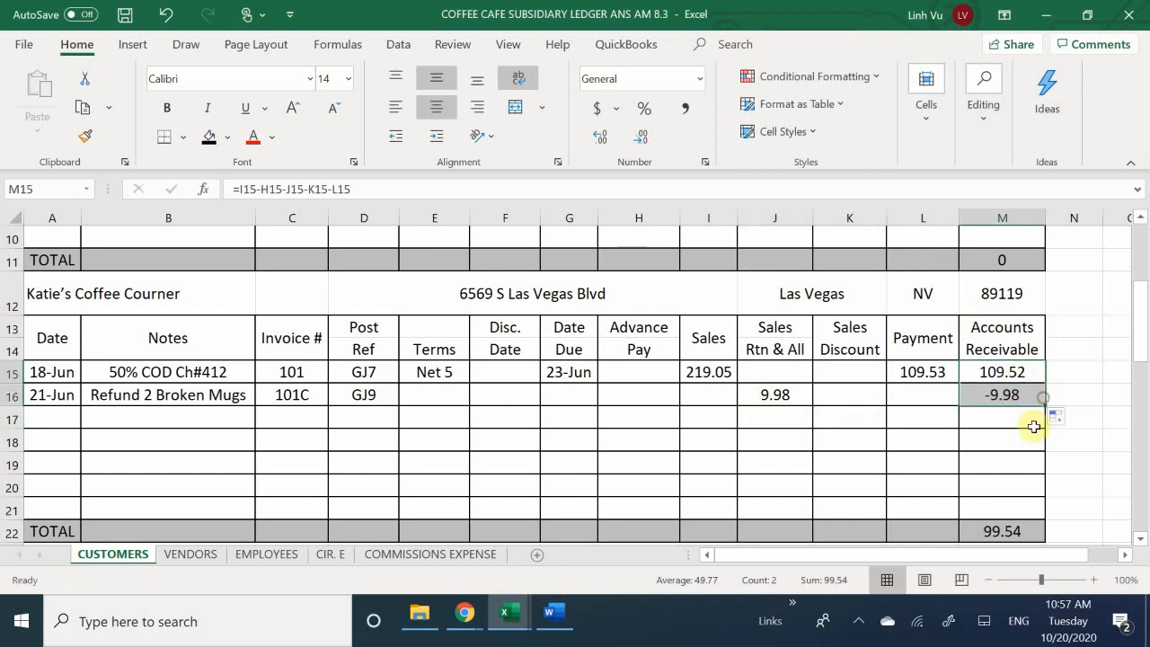
click(980, 381)
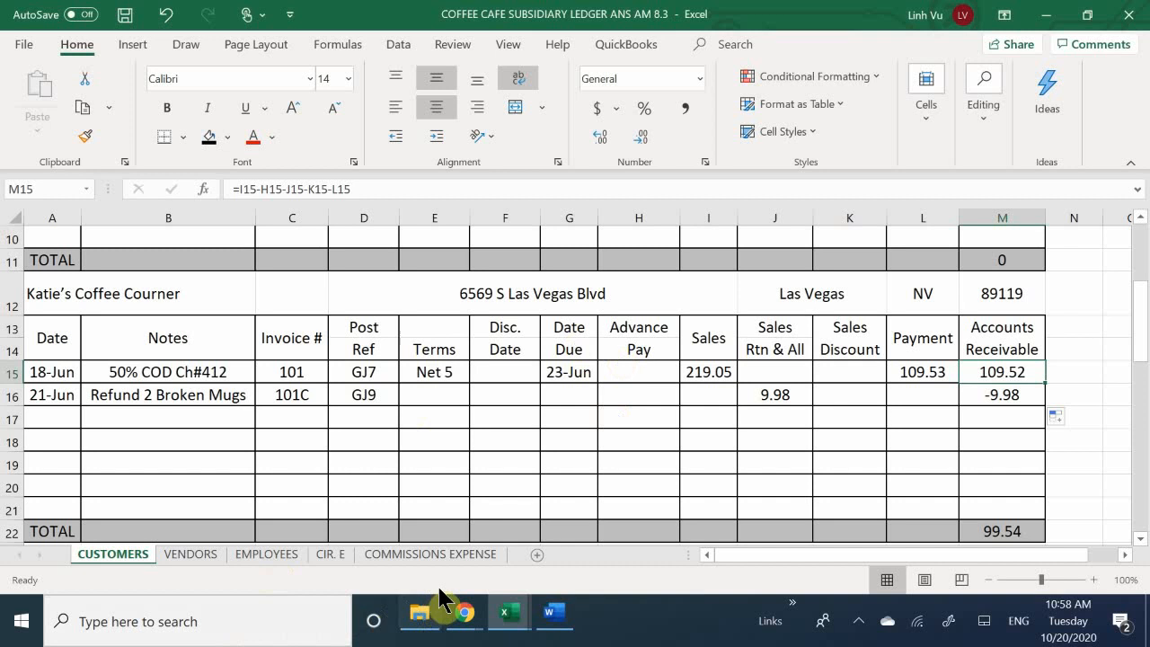
Step: Review the ceramic coffee mug purchases and the returns, allowances and discounts table in the inventory workbook
mouse_move(508, 620)
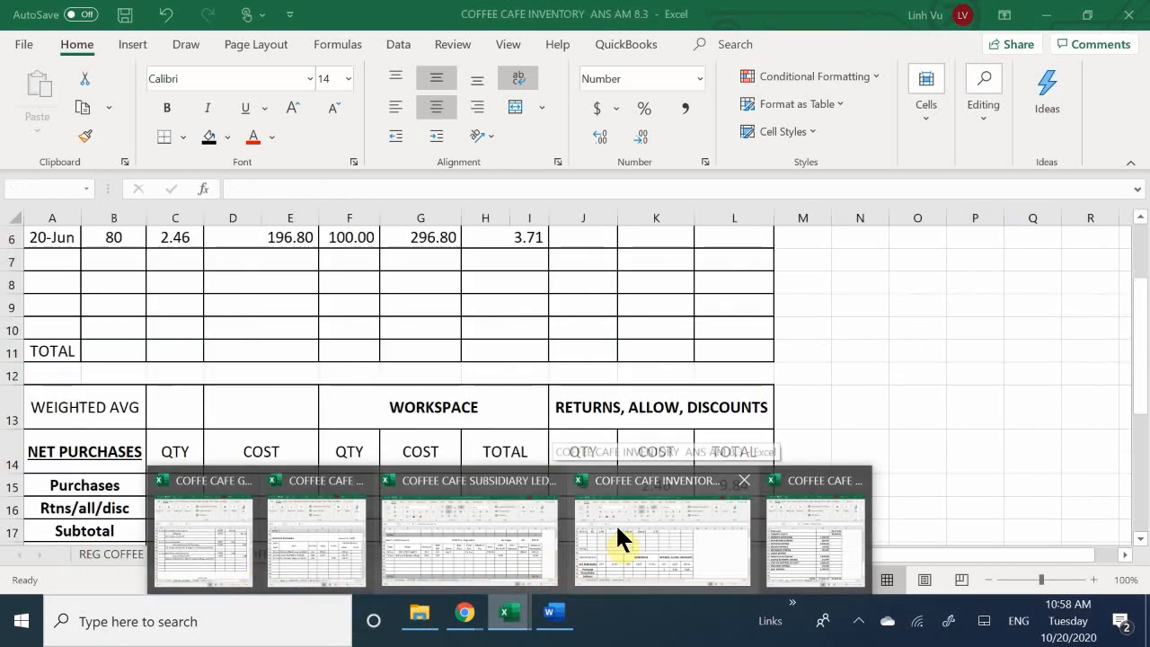
click(616, 523)
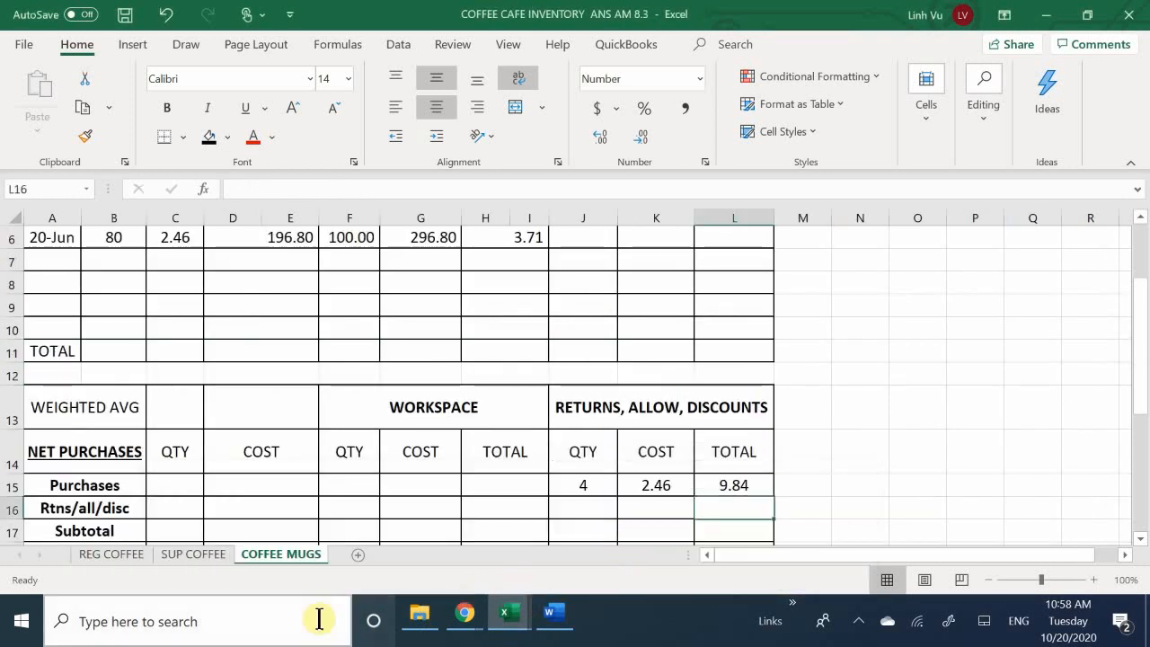
scroll(345, 444, up, 1)
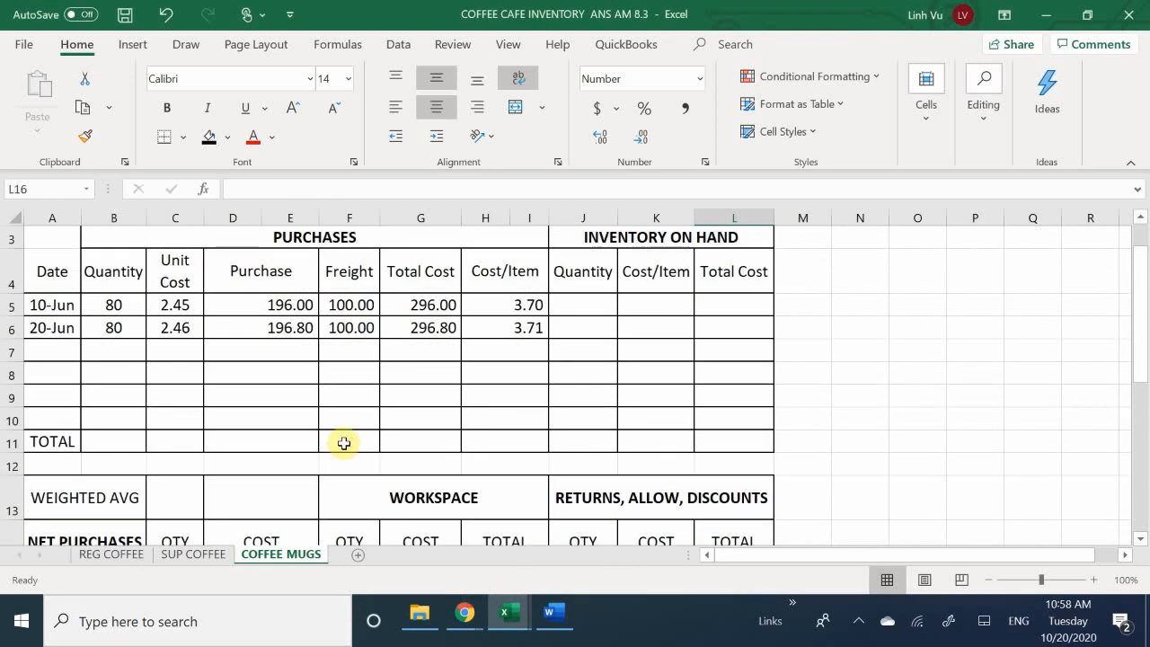
scroll(344, 444, down, 1)
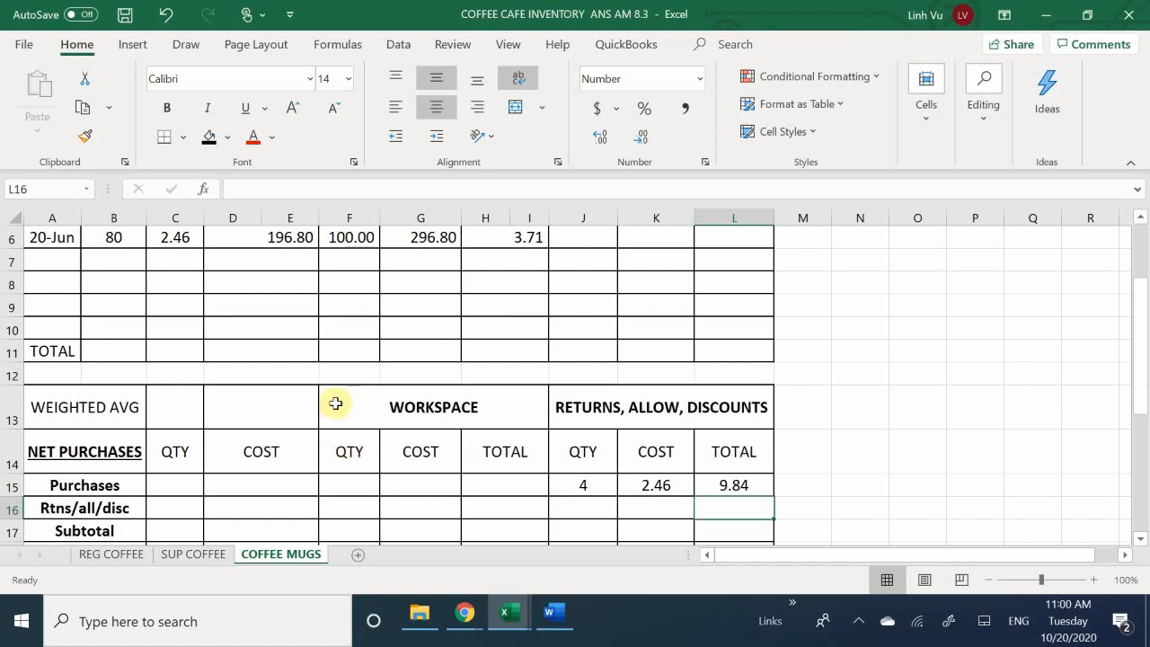
click(873, 452)
scroll(871, 454, up, 2)
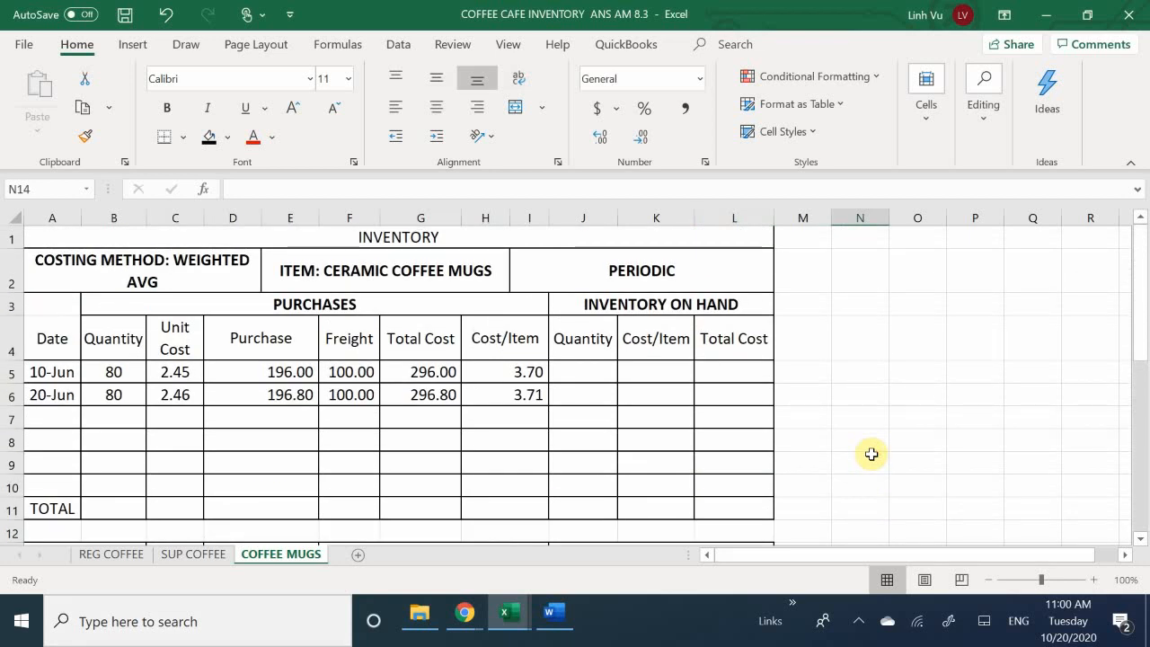
scroll(872, 453, down, 3)
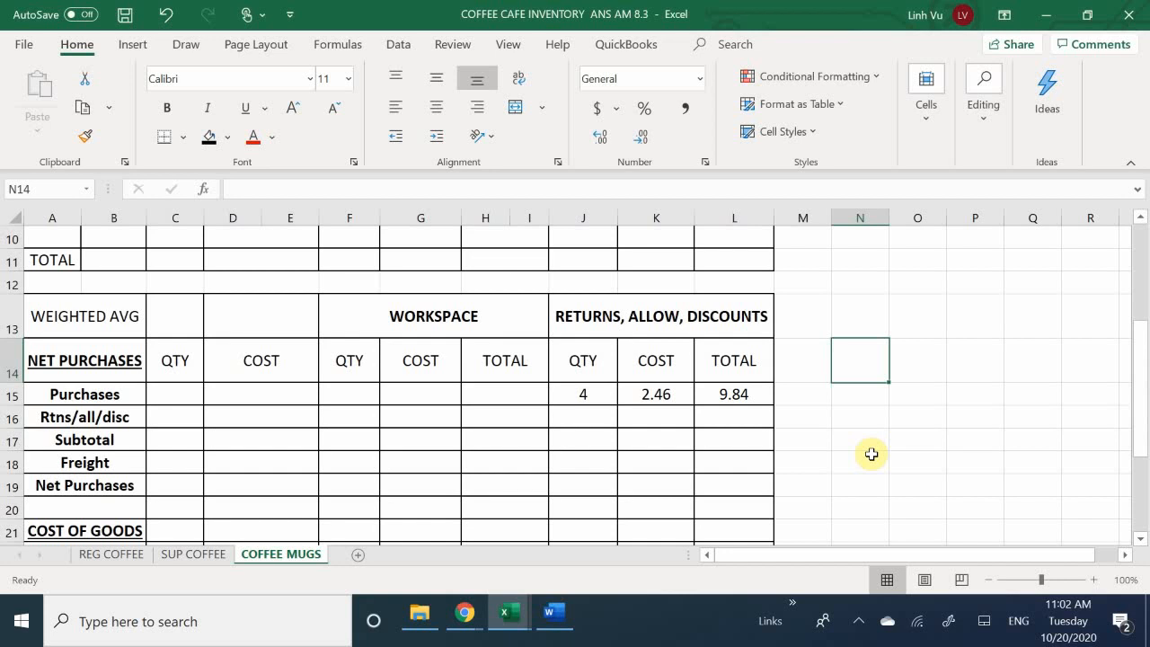
scroll(872, 454, up, 3)
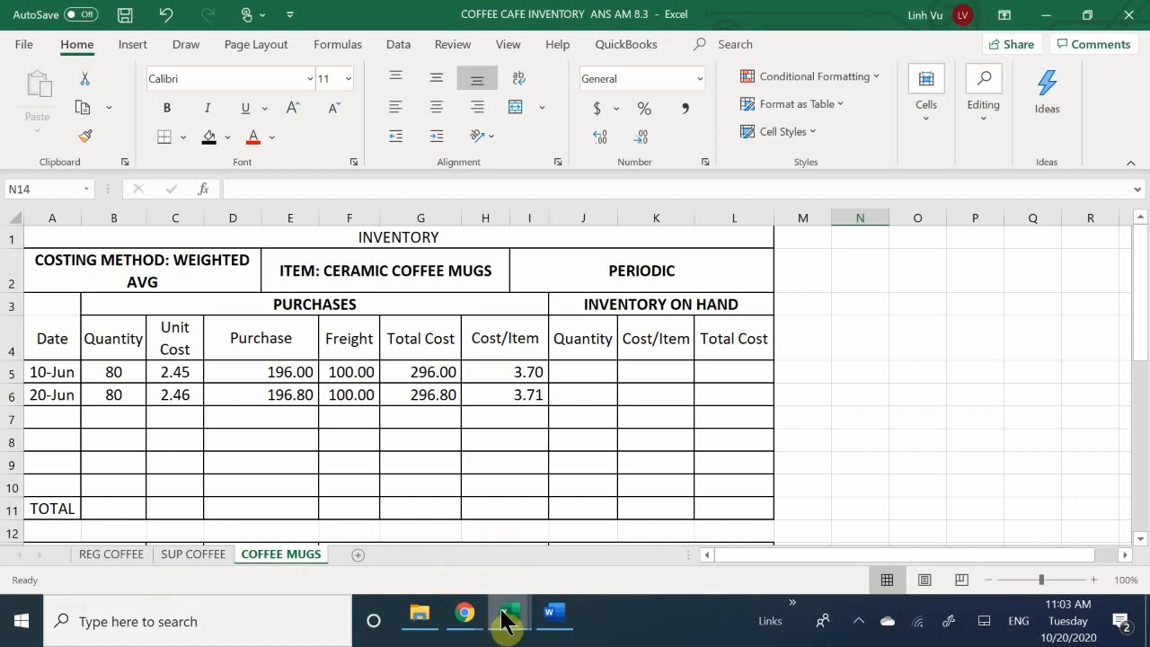
Step: Switch back to the general journal and bring up the Word transaction list beside it
mouse_move(503, 619)
click(217, 558)
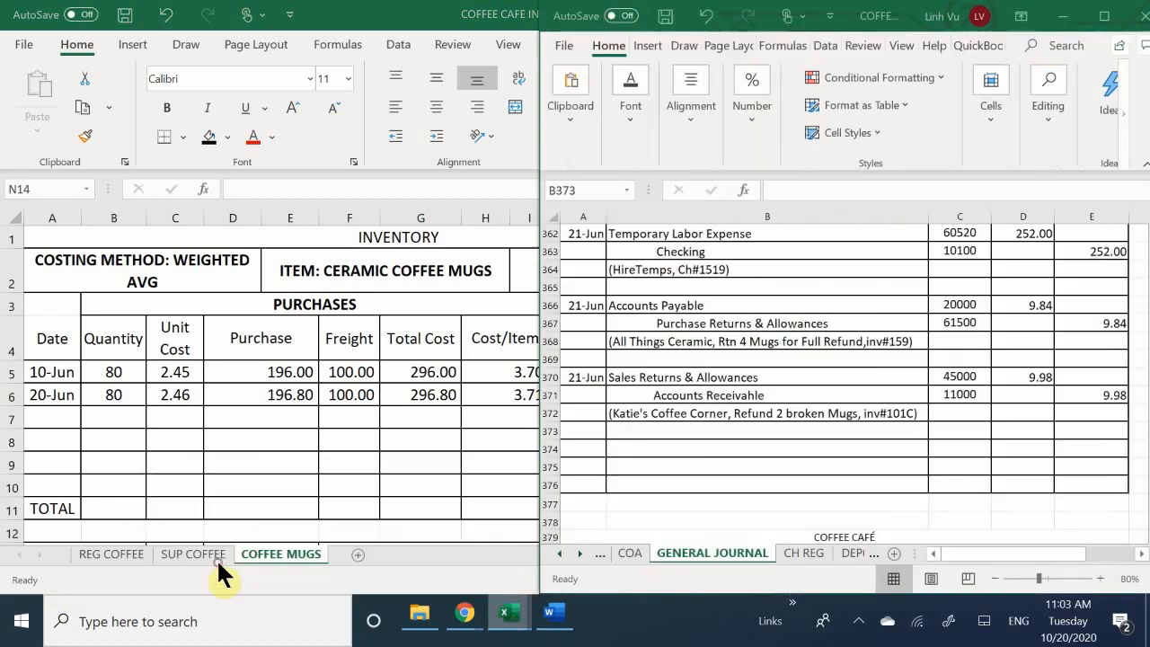
click(557, 620)
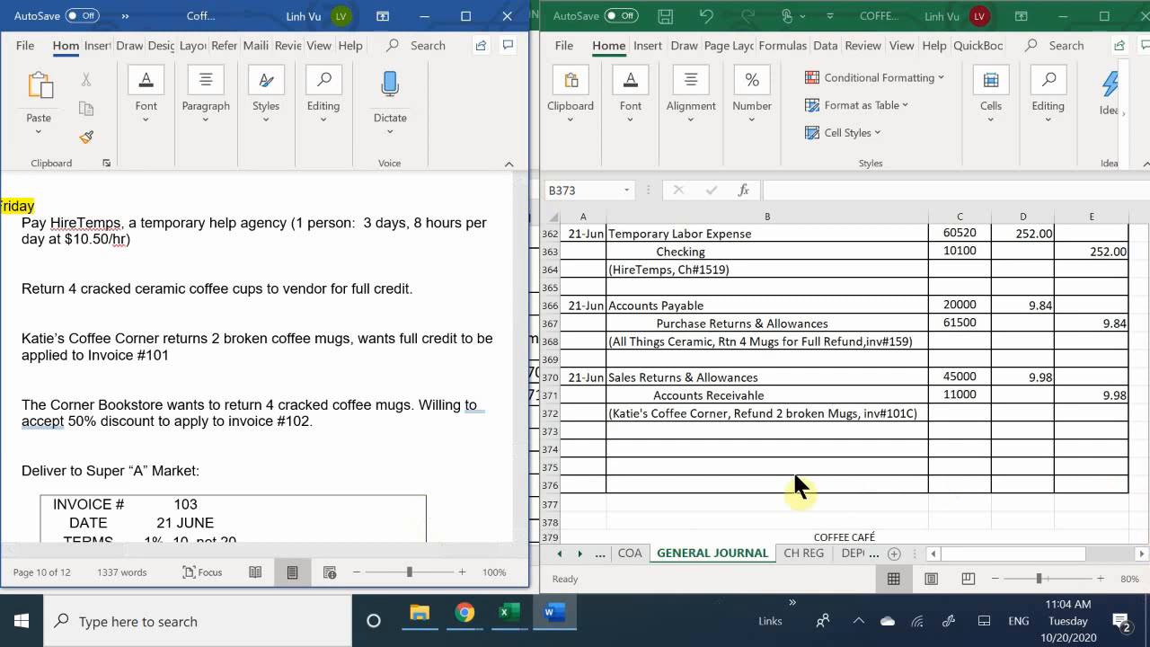
Step: Date a new general journal entry 6/21 in row 374, below the Katie's Coffee Corner refund
click(585, 448)
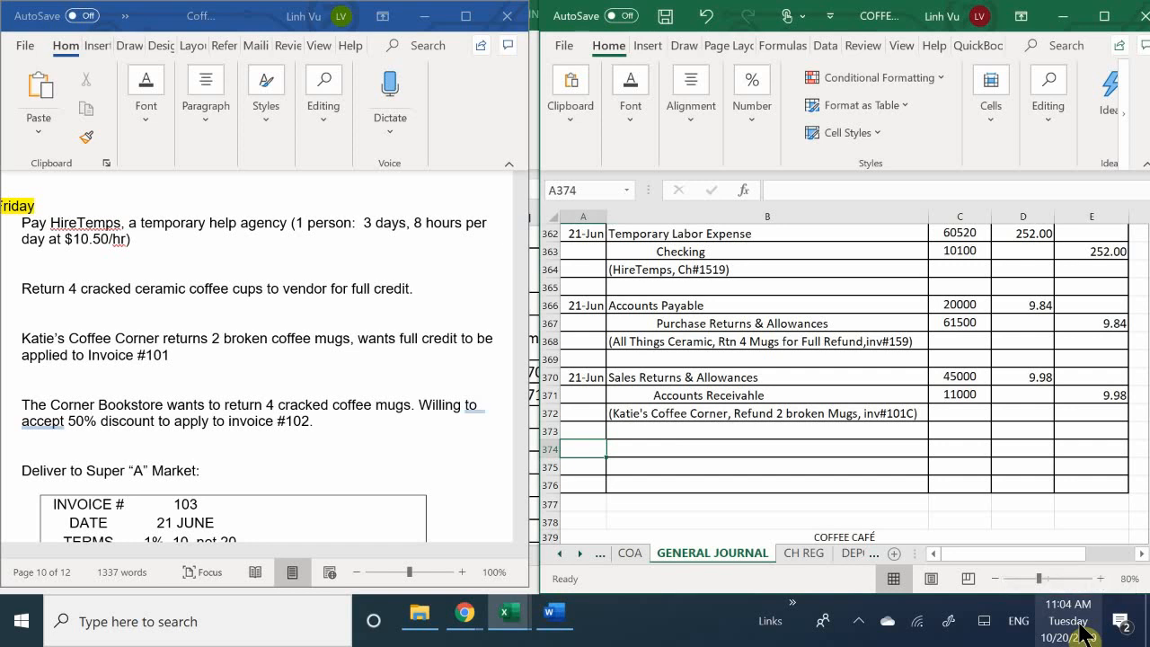
text(6/21)
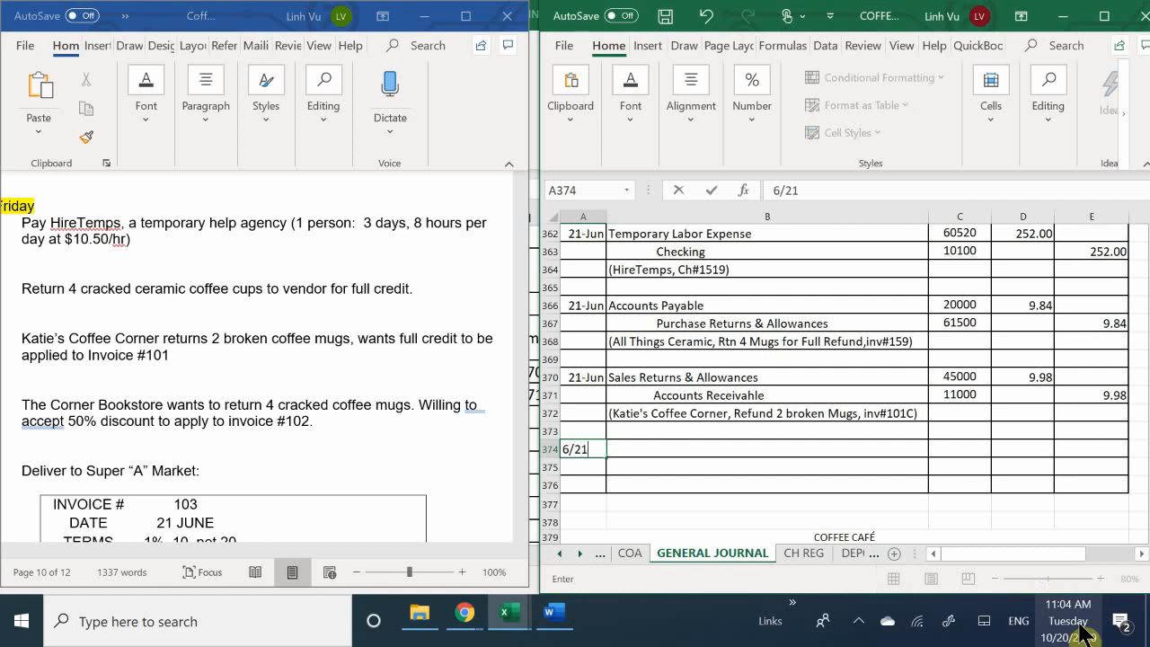
key(Return)
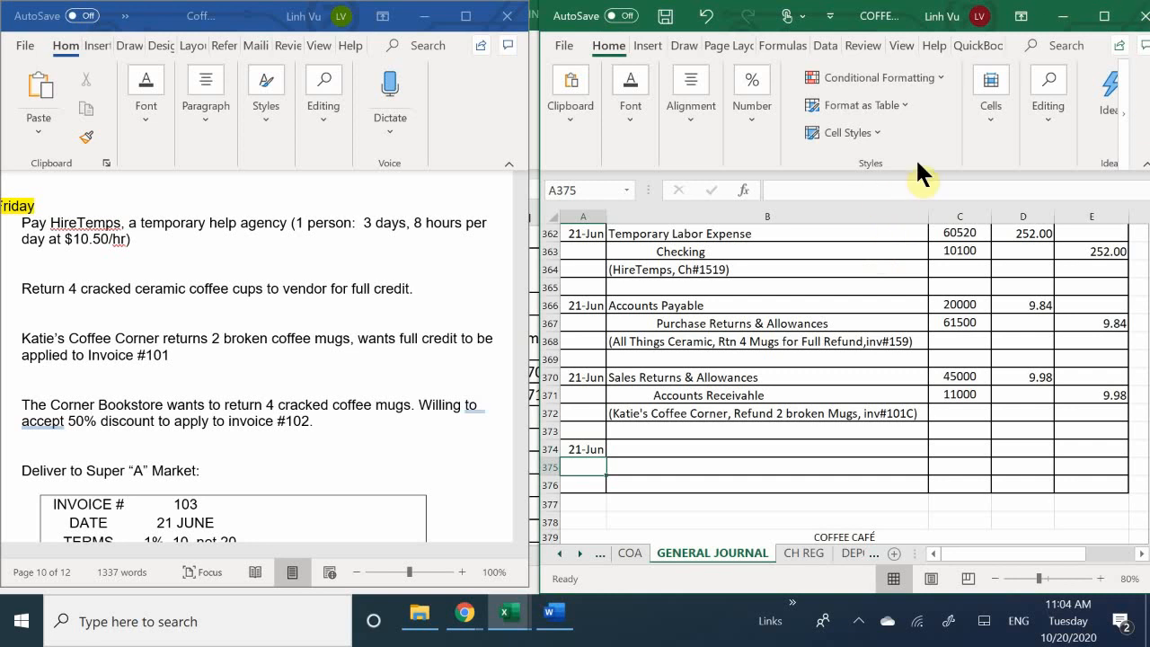
Step: Enter Sales Returns & Allowance with account number 45000 as the debit line of the new 21-Jun entry
click(657, 449)
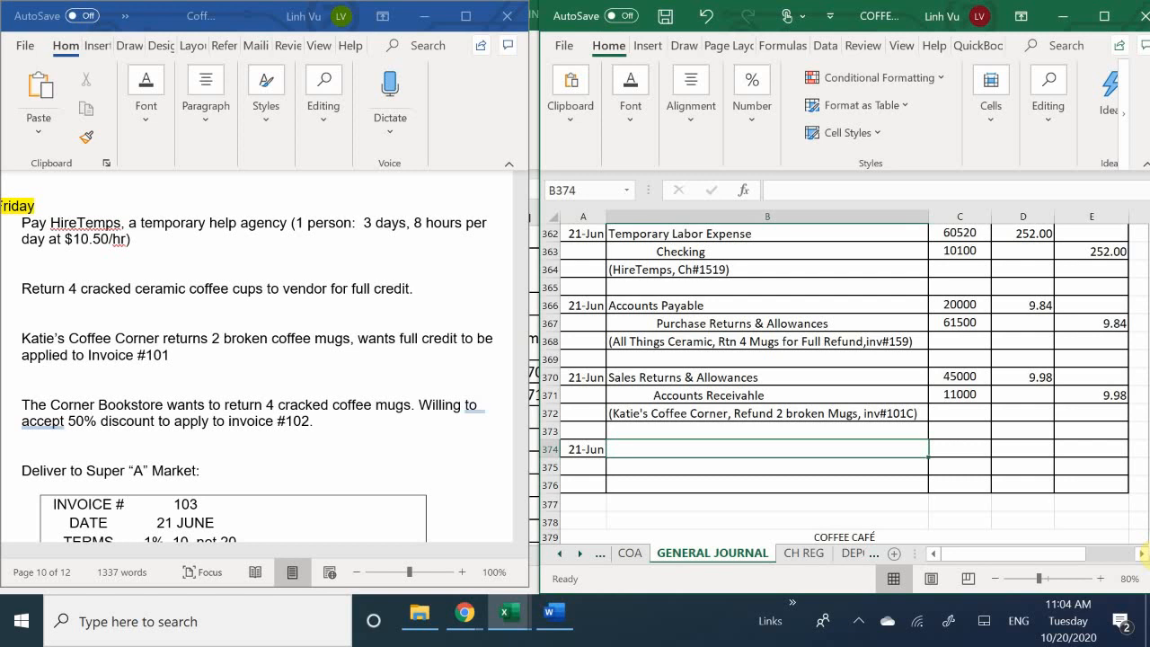
text(S)
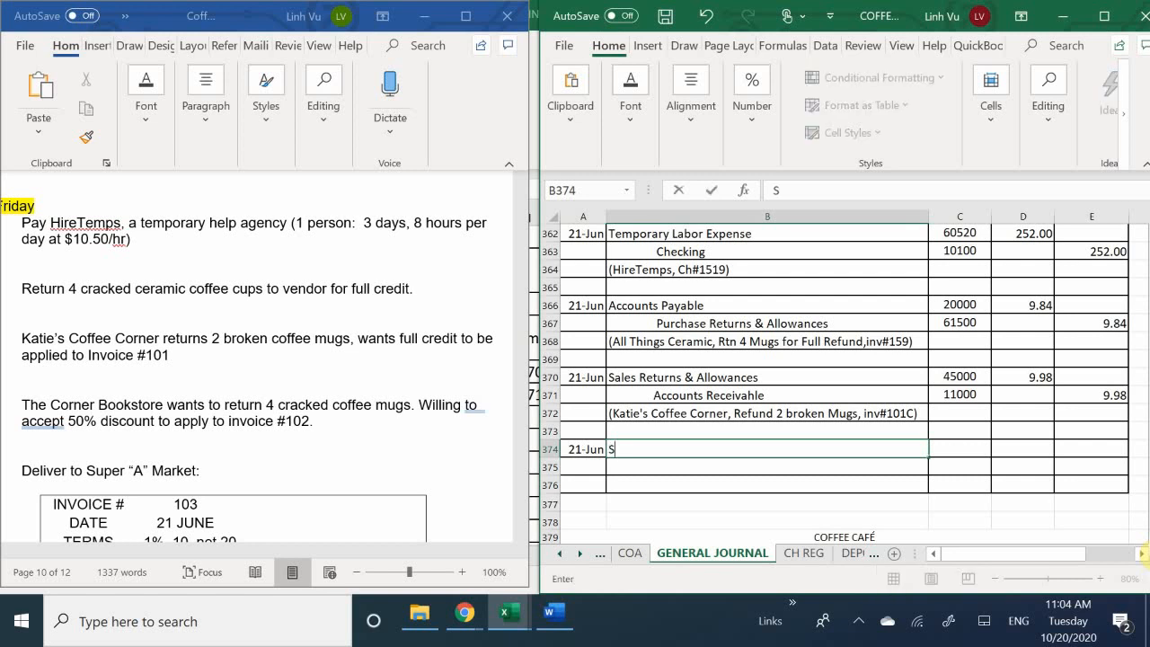
text(ales Returns)
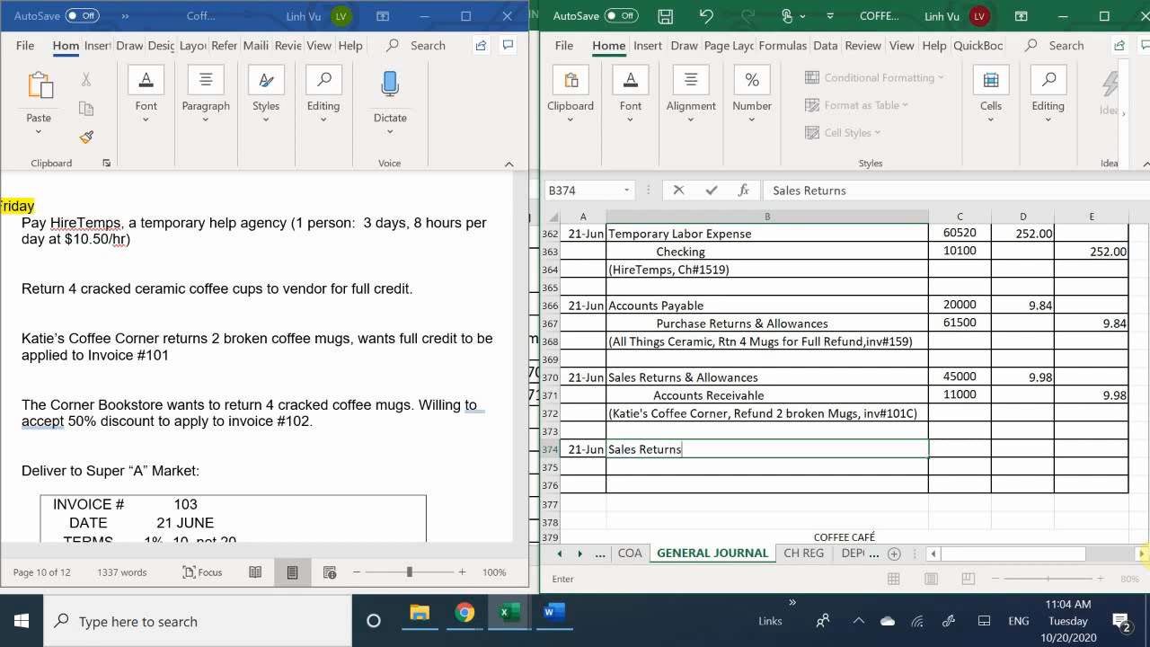
text( & Allowance)
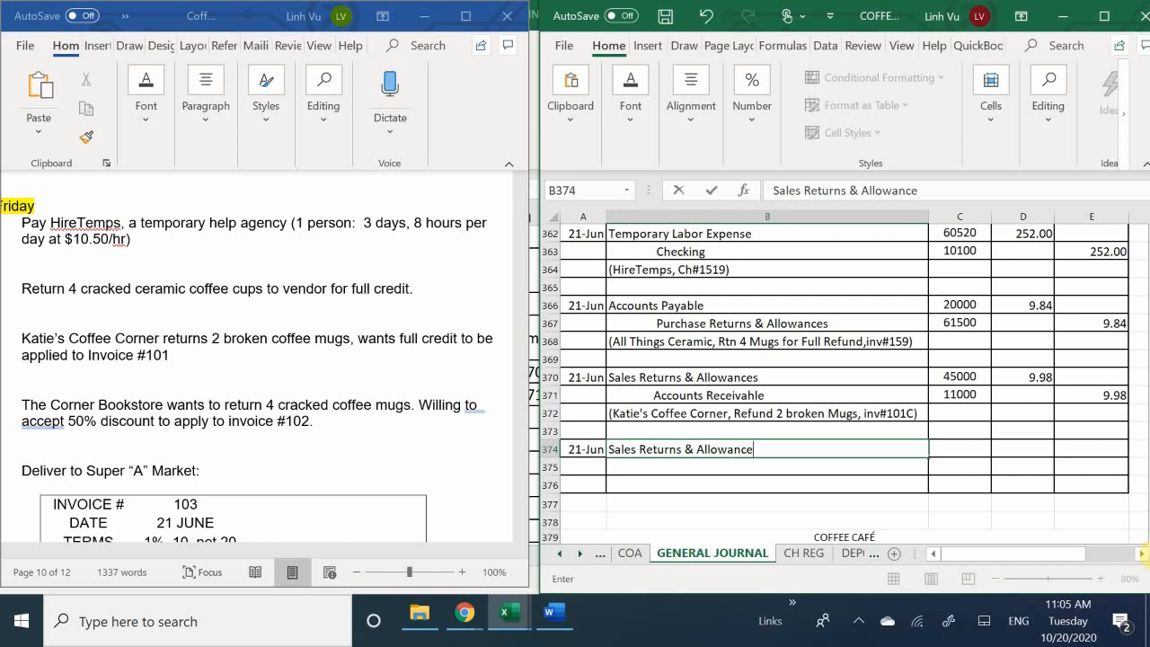
key(Tab)
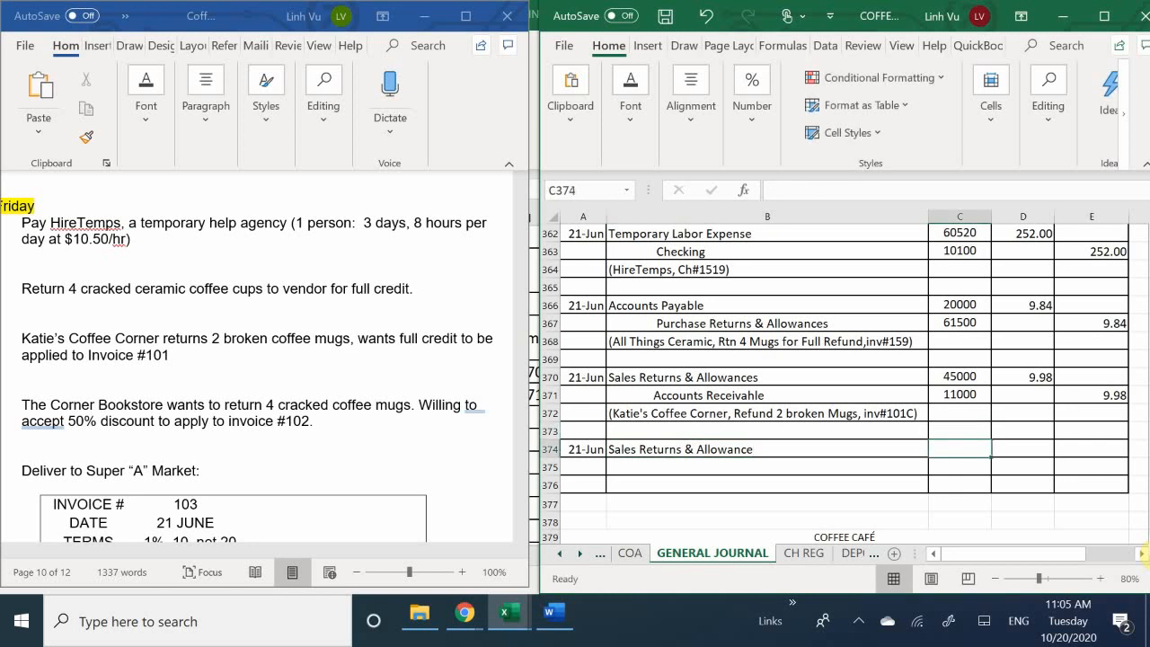
text(45000)
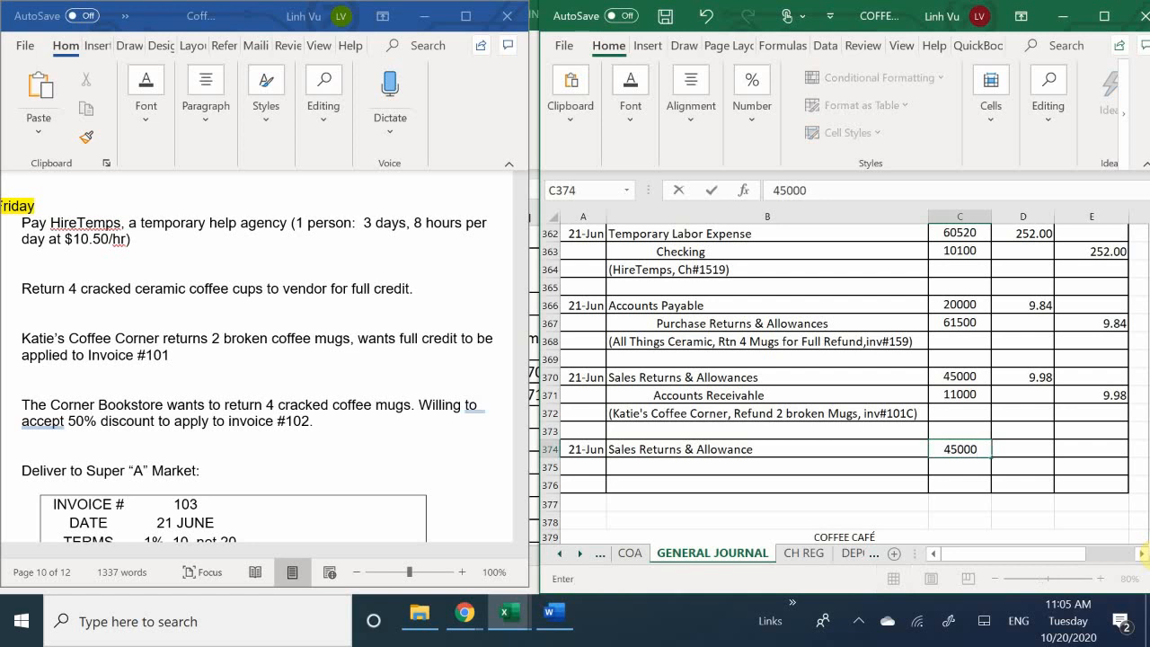
key(Return)
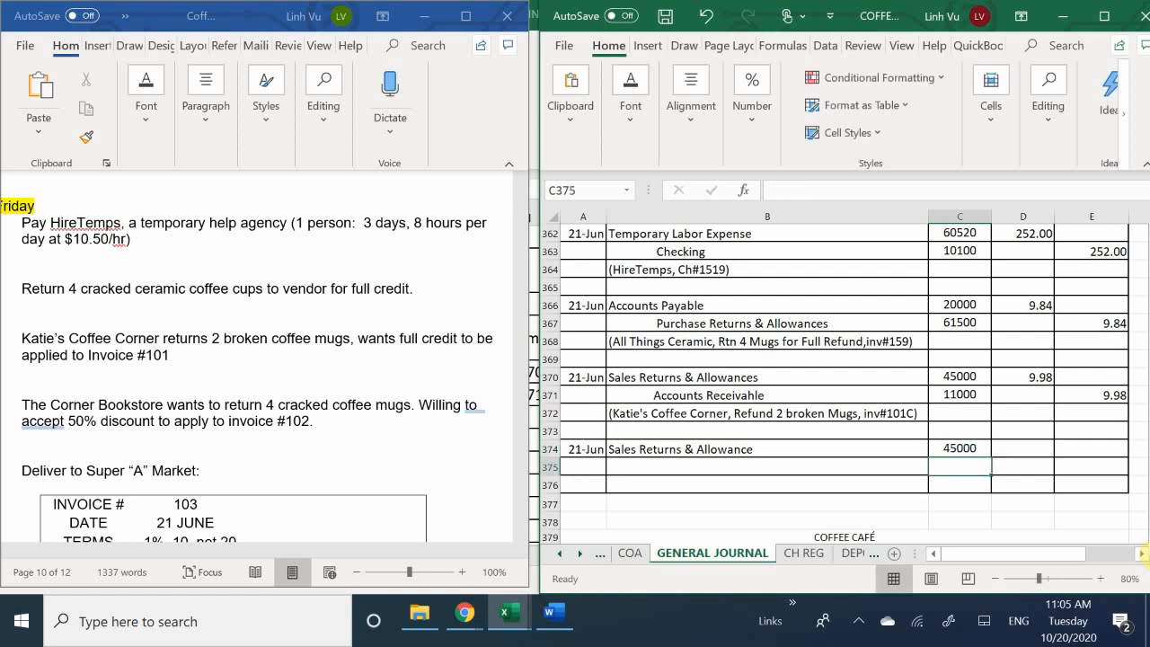
Step: Enter an indented Accounts Receivable credit line with account number 11000 in row 375
key(Left)
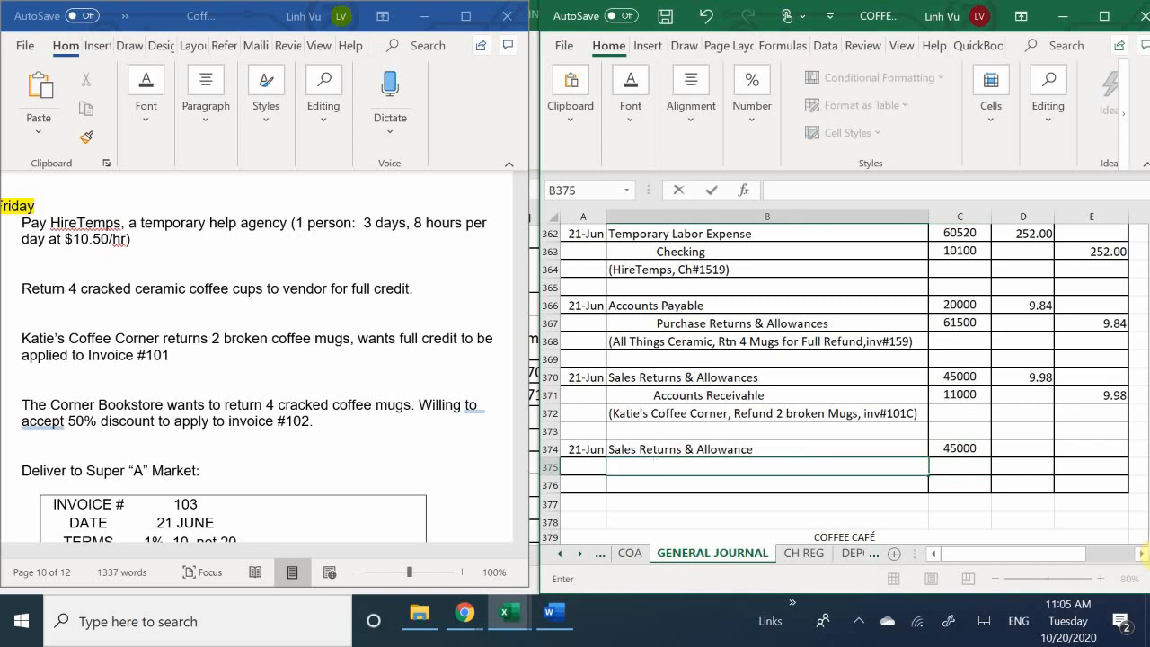
text(Accounts Receib)
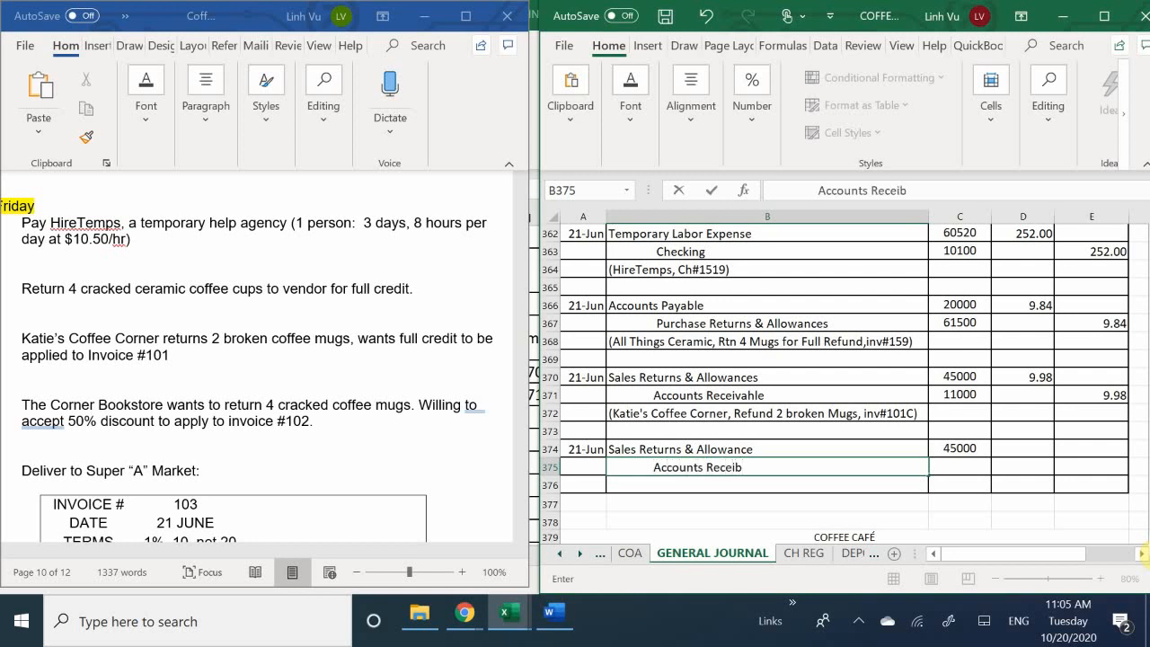
key(BackSpace)
text(vable)
key(Tab)
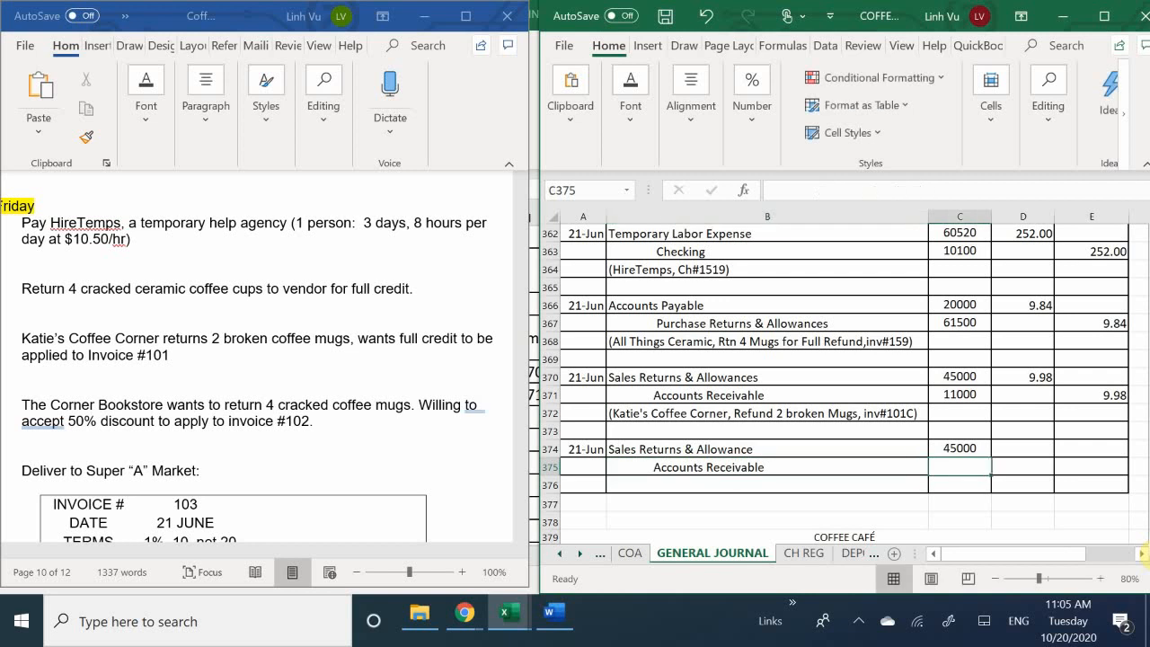
text(11000)
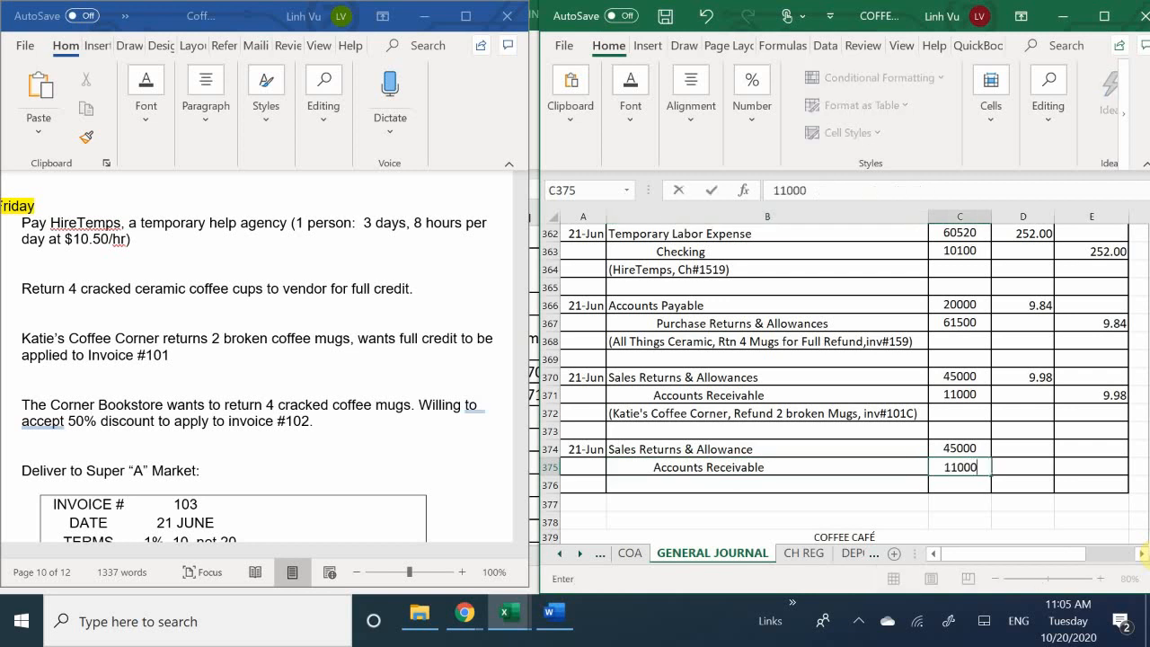
key(Down)
Step: Calculate the debit amount in D374 for four mugs at 50% off with the formula =4*4.99*.5
key(Right)
key(Up)
key(Up)
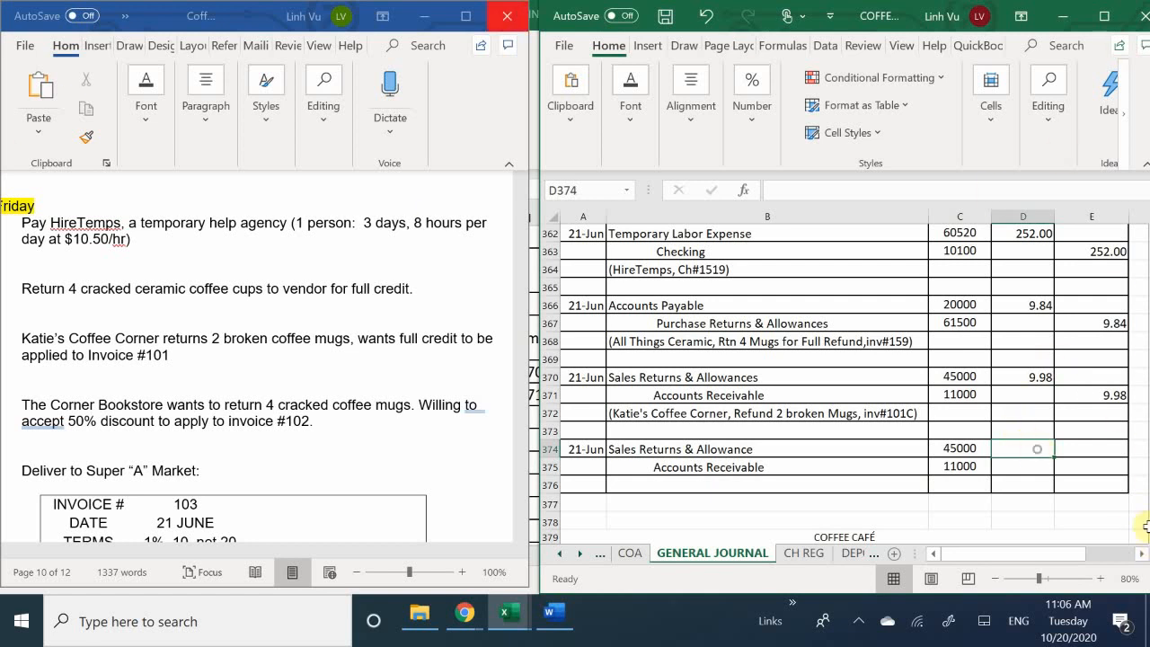
text(=)
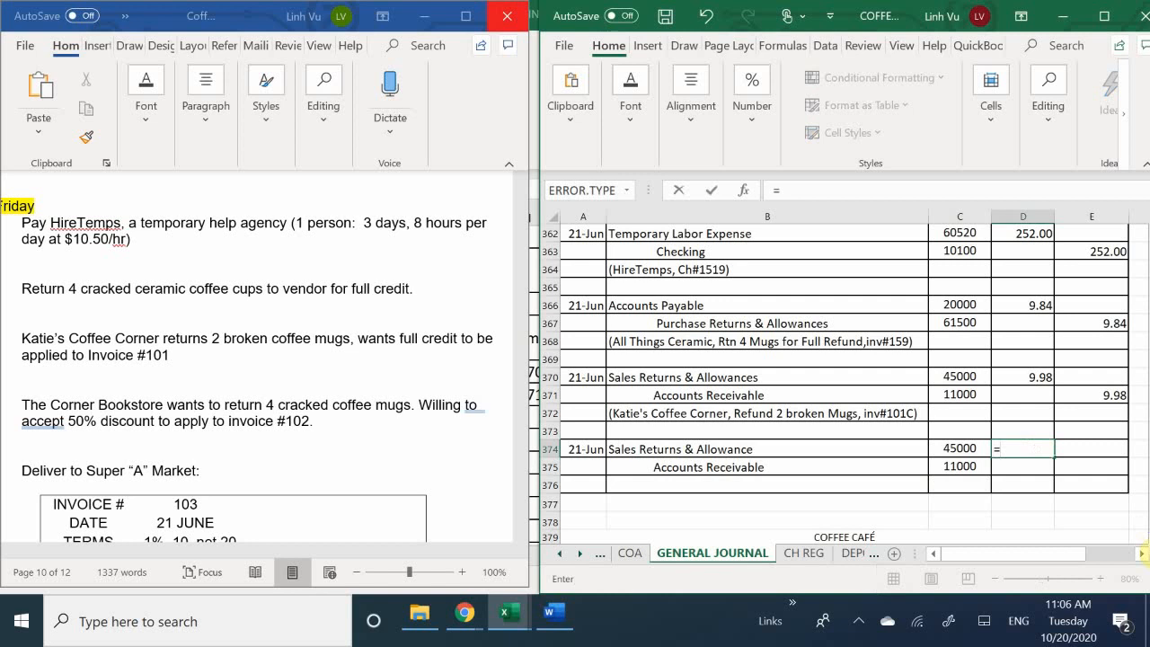
text(4*4.99*.5)
key(Return)
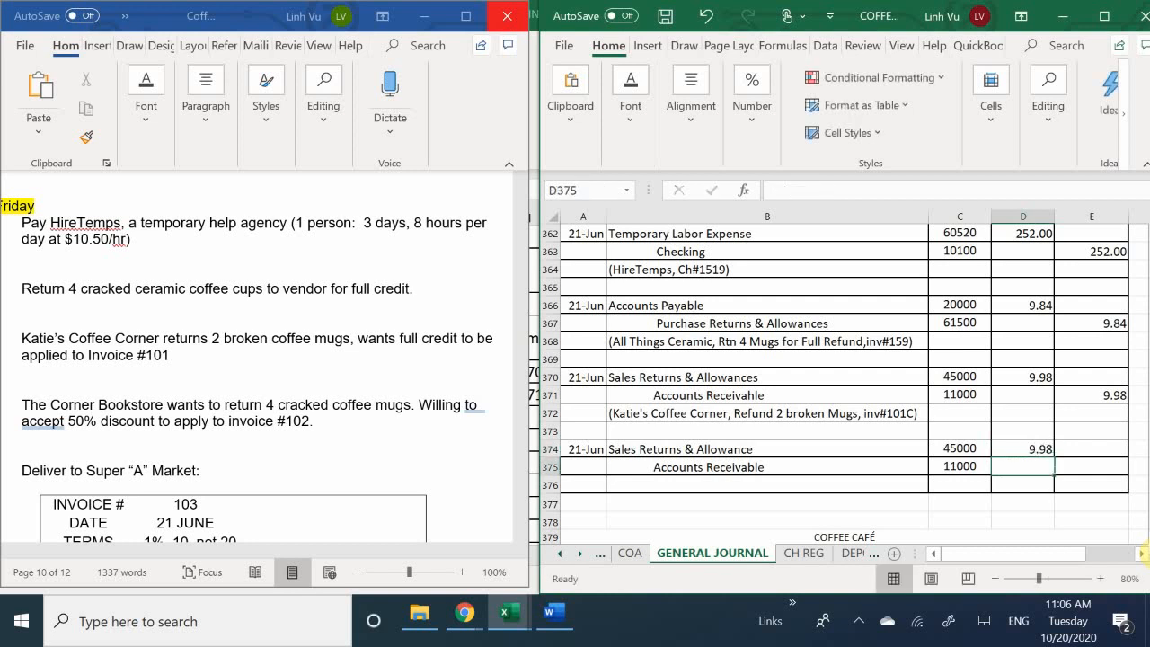
Step: Set the Accounts Receivable credit amount in E375 equal to the debit with the formula =D374
key(Right)
text(=)
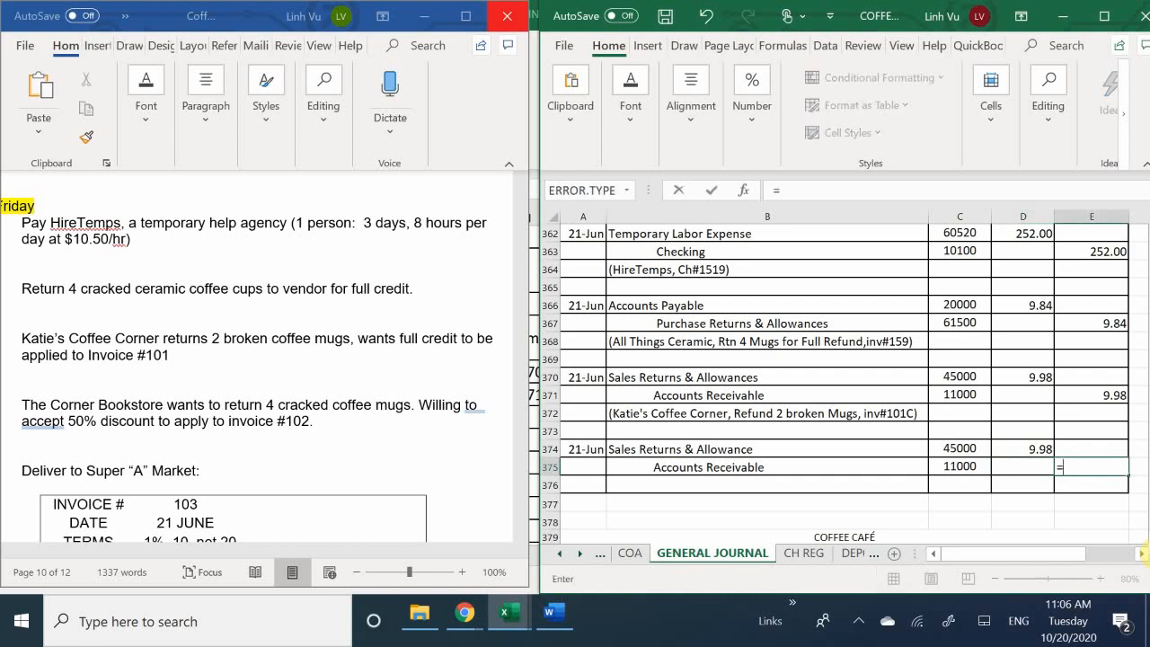
key(Up)
key(Up)
key(Down)
key(Left)
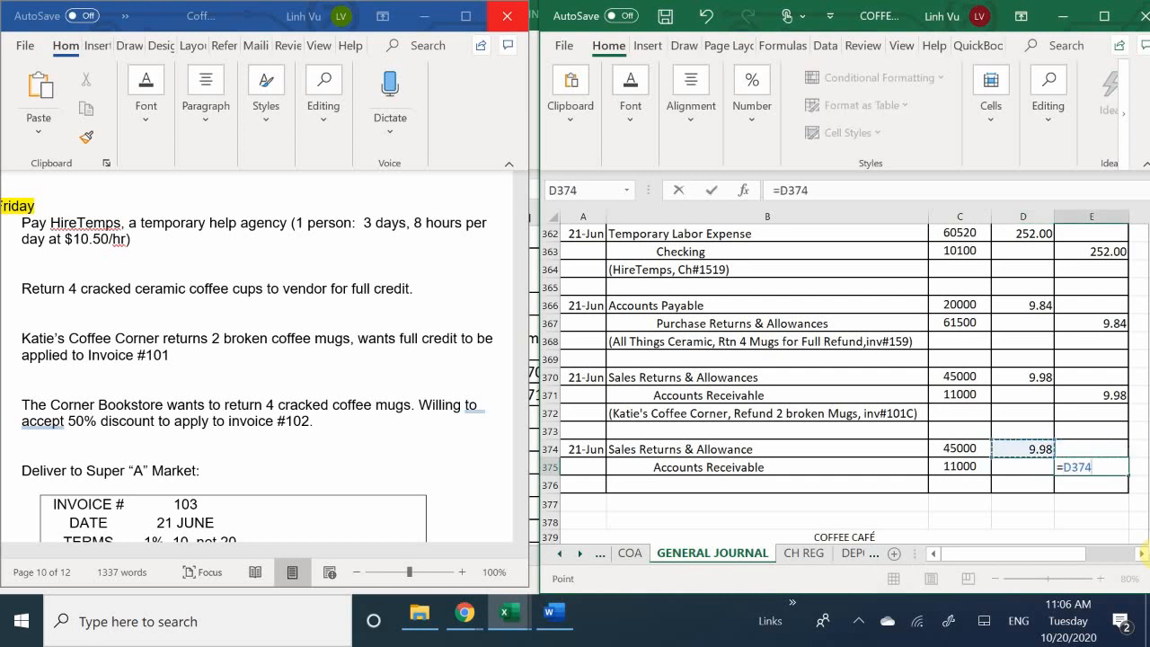
key(Return)
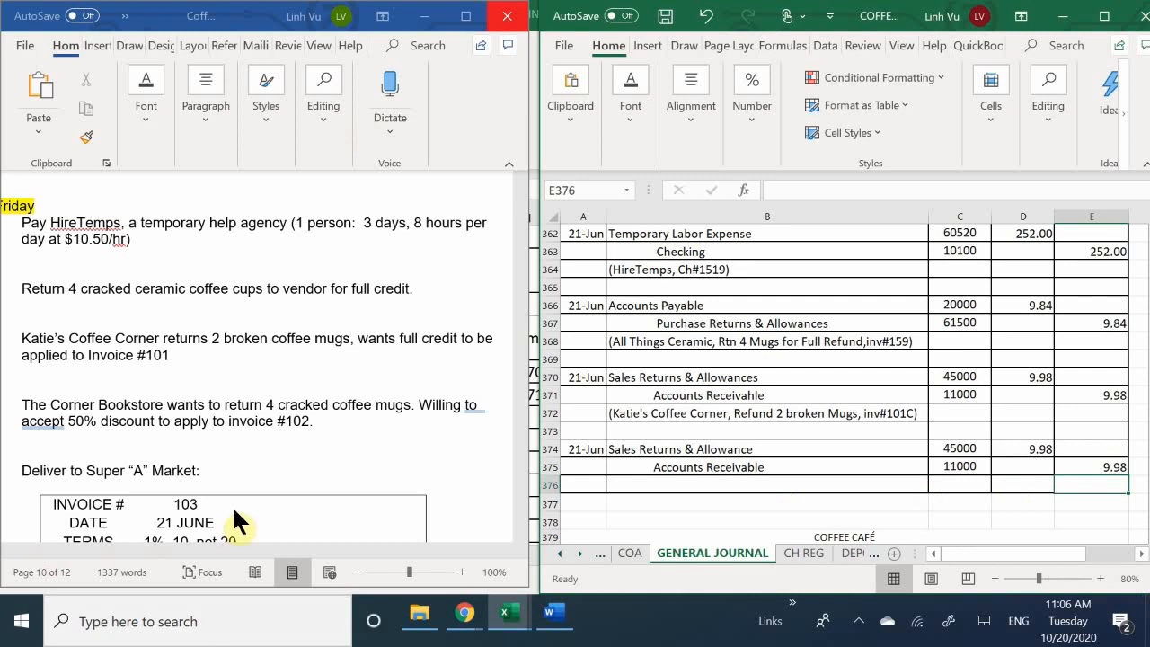
Step: Begin the entry's explanation in B376 with "(Corner Bookstore, inv#102, 50% Disc"
click(684, 485)
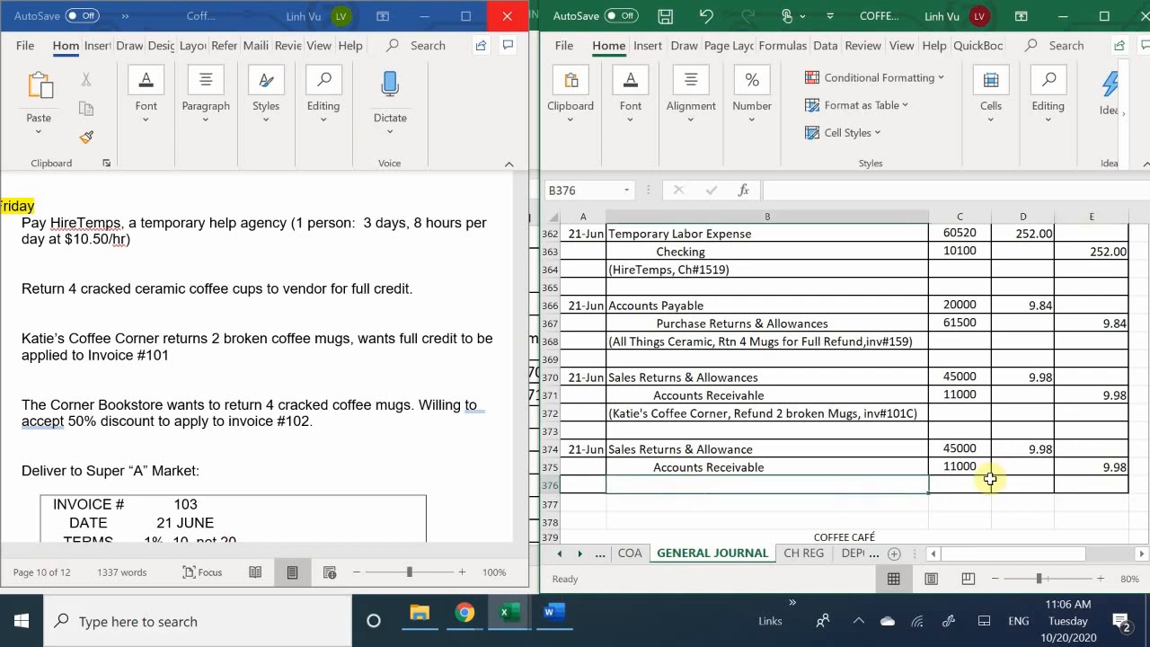
text(()
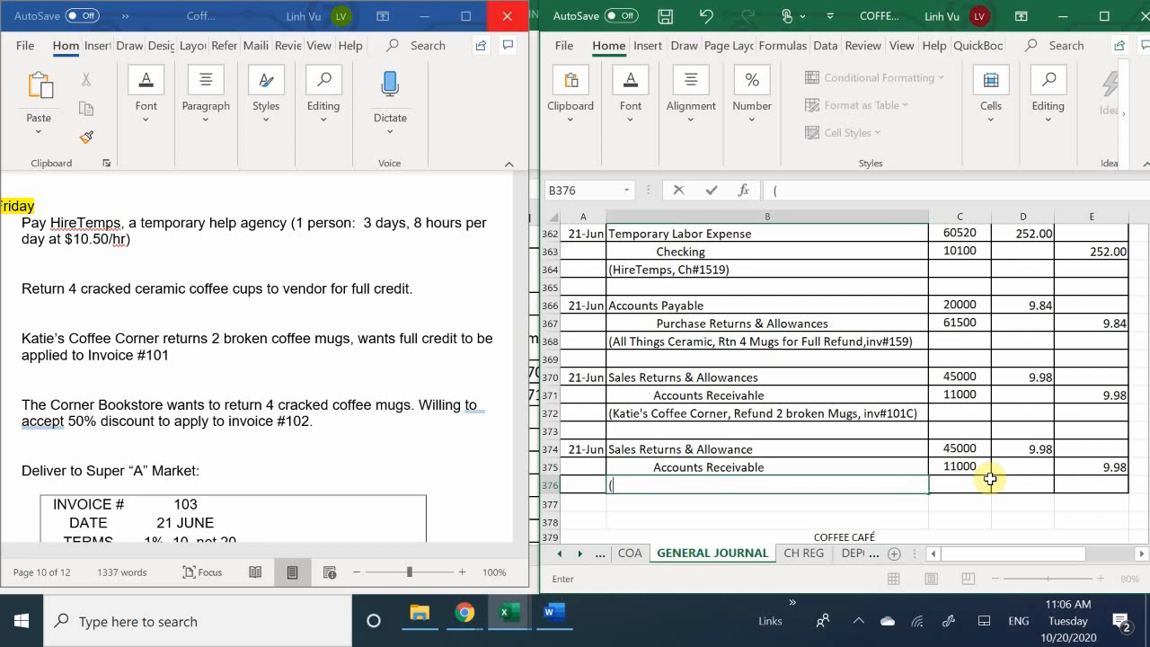
text(Corner Bookstore,)
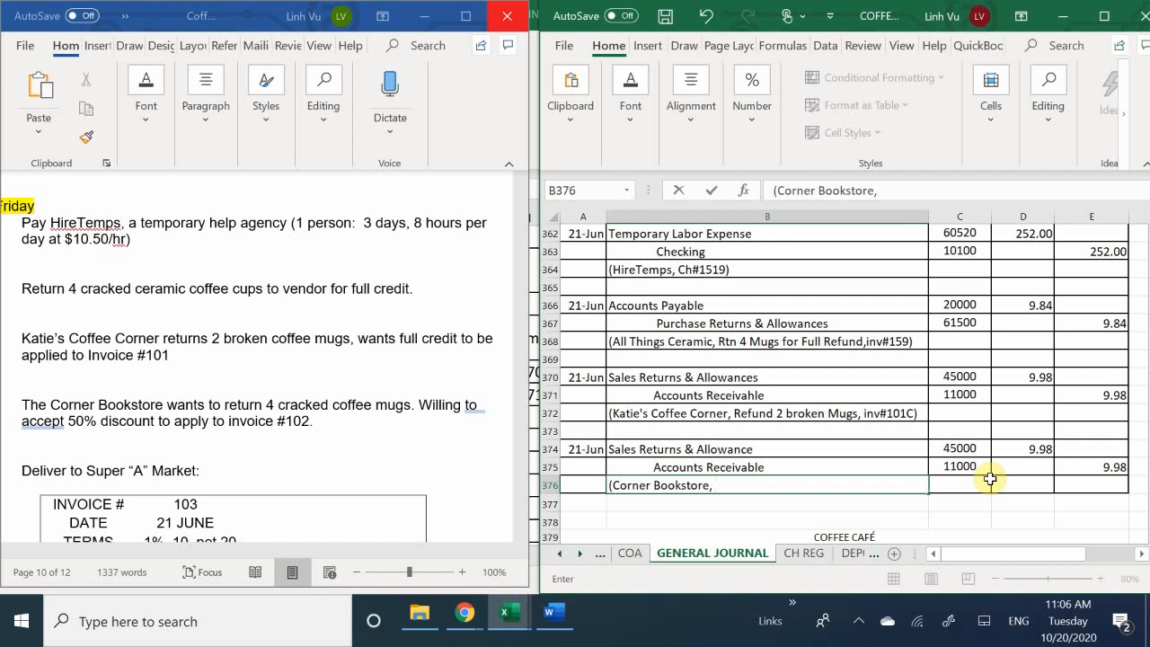
text(inv#102m)
key(BackSpace)
text(.)
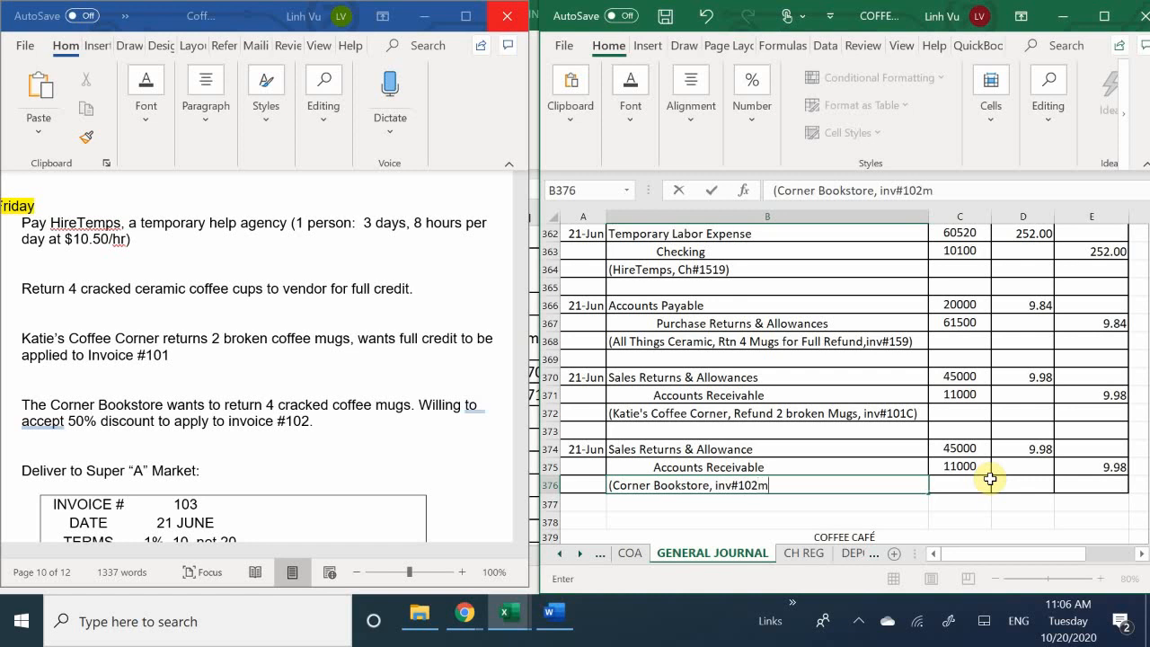
key(BackSpace)
text(, 50%D)
key(BackSpace)
text(isc)
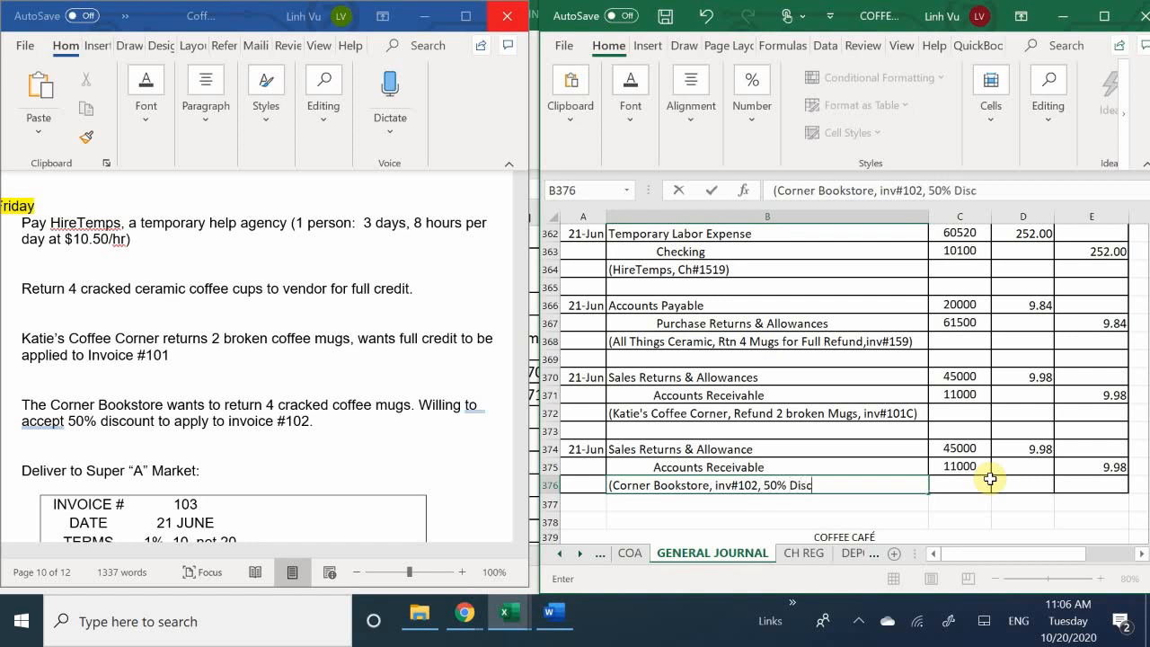
Step: Correct the invoice reference in the B376 explanation to inv#102C, removing the discount text that follows it
key(BackSpace)
key(BackSpace)
key(BackSpace)
key(BackSpace)
key(BackSpace)
key(BackSpace)
key(BackSpace)
key(BackSpace)
key(BackSpace)
key(BackSpace)
text(C)
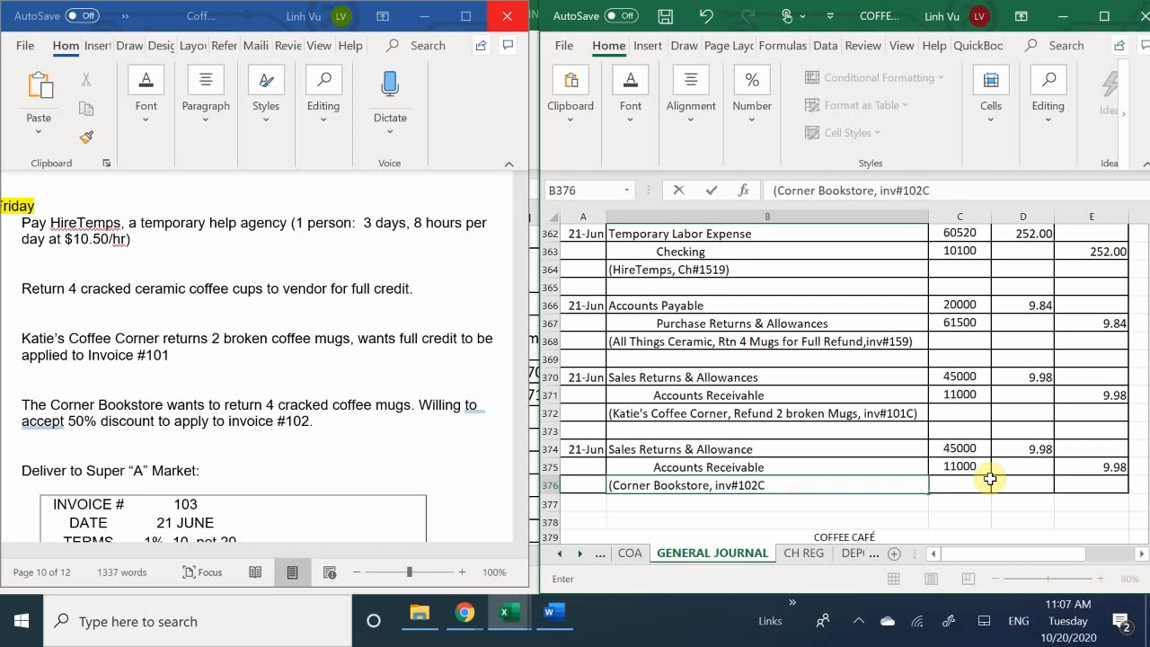
text(.)
key(BackSpace)
Step: Complete the explanation in B376 with ", 50% Disc on 4 broken Mugs)" after the invoice reference
text(, 50% Disc pm)
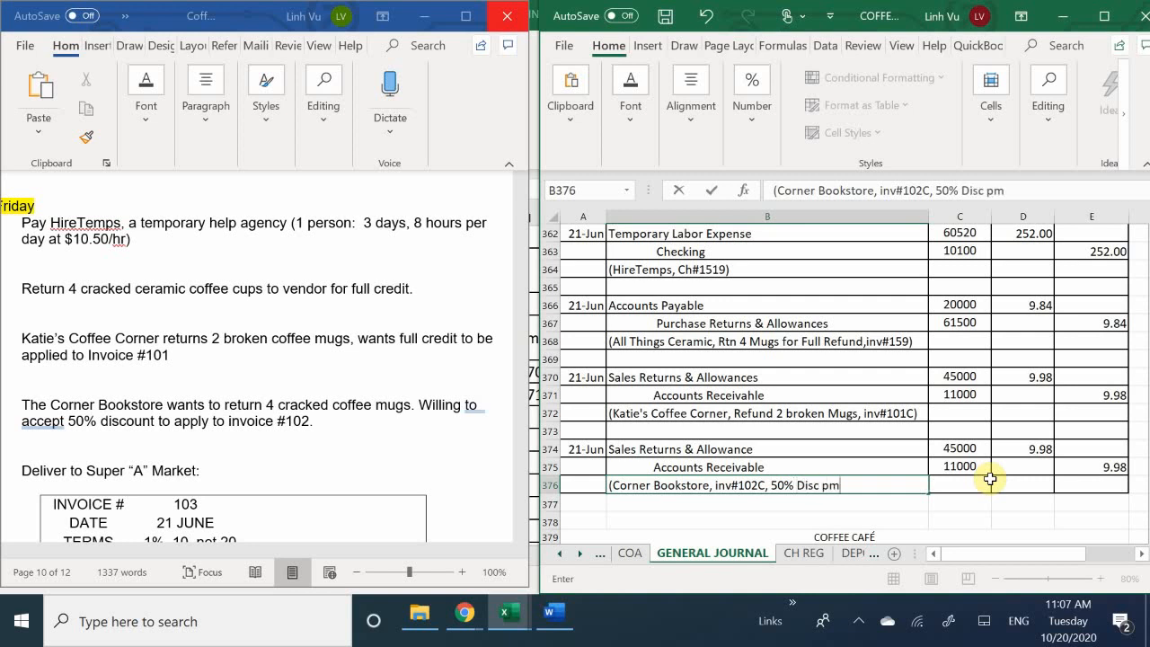
key(BackSpace)
key(BackSpace)
text(on 4)
text( n)
key(BackSpace)
text(bo)
key(BackSpace)
text(roek)
key(BackSpace)
key(BackSpace)
text(w)
key(BackSpace)
text(ken)
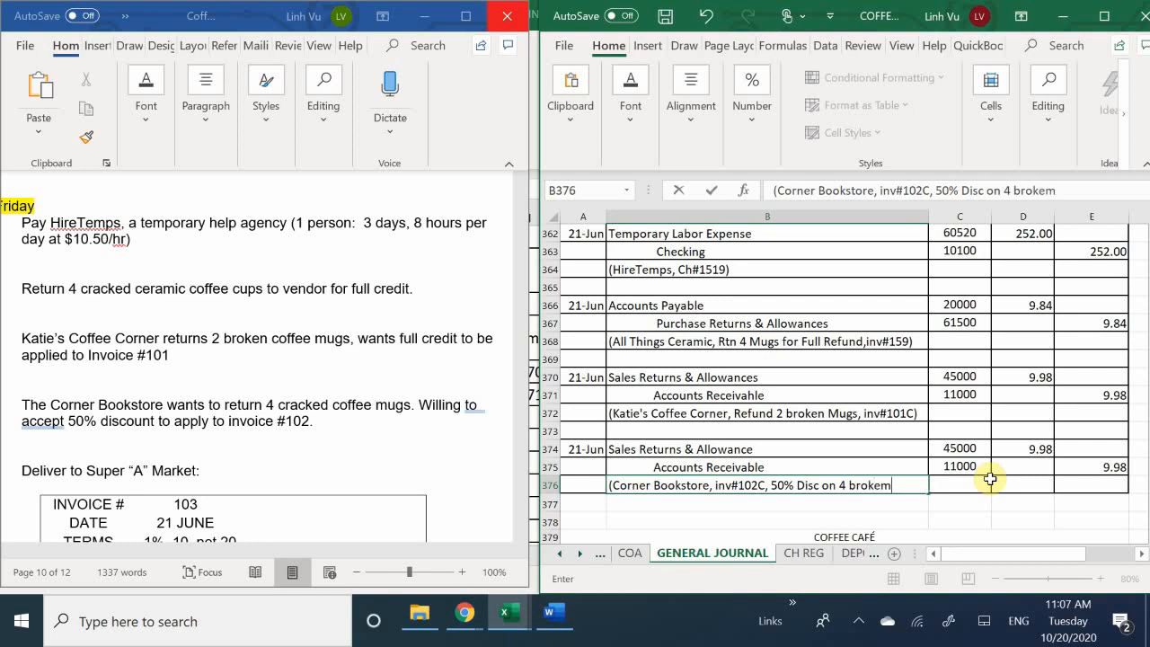
key(BackSpace)
text(n <M)
key(BackSpace)
text(ugsZ))
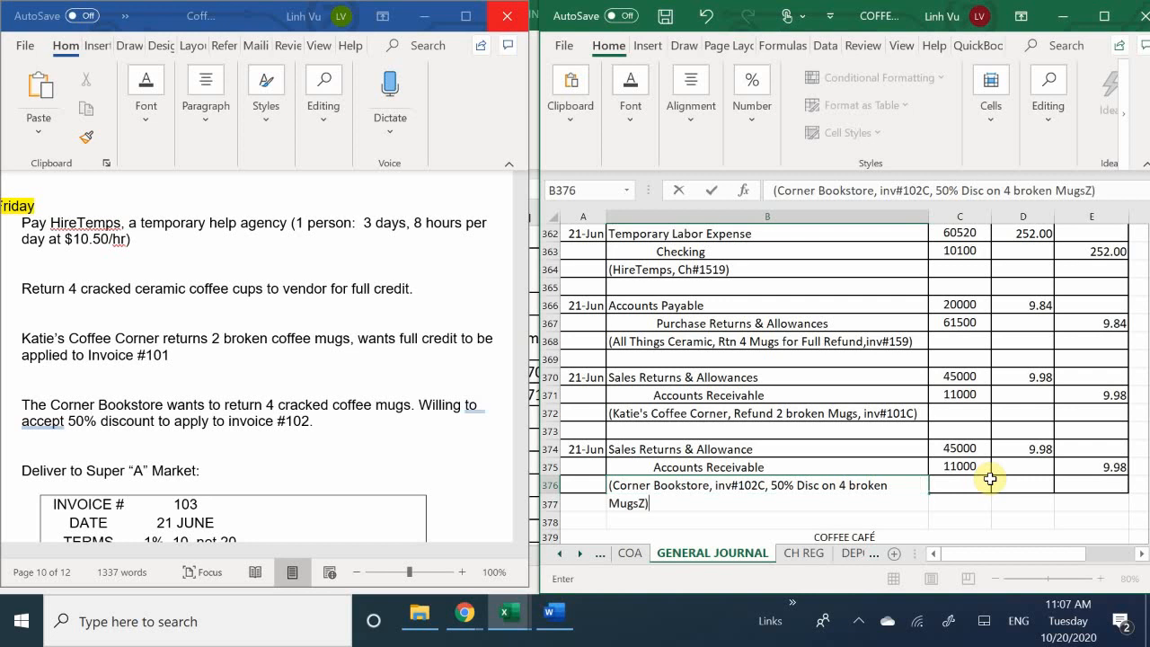
key(BackSpace)
key(BackSpace)
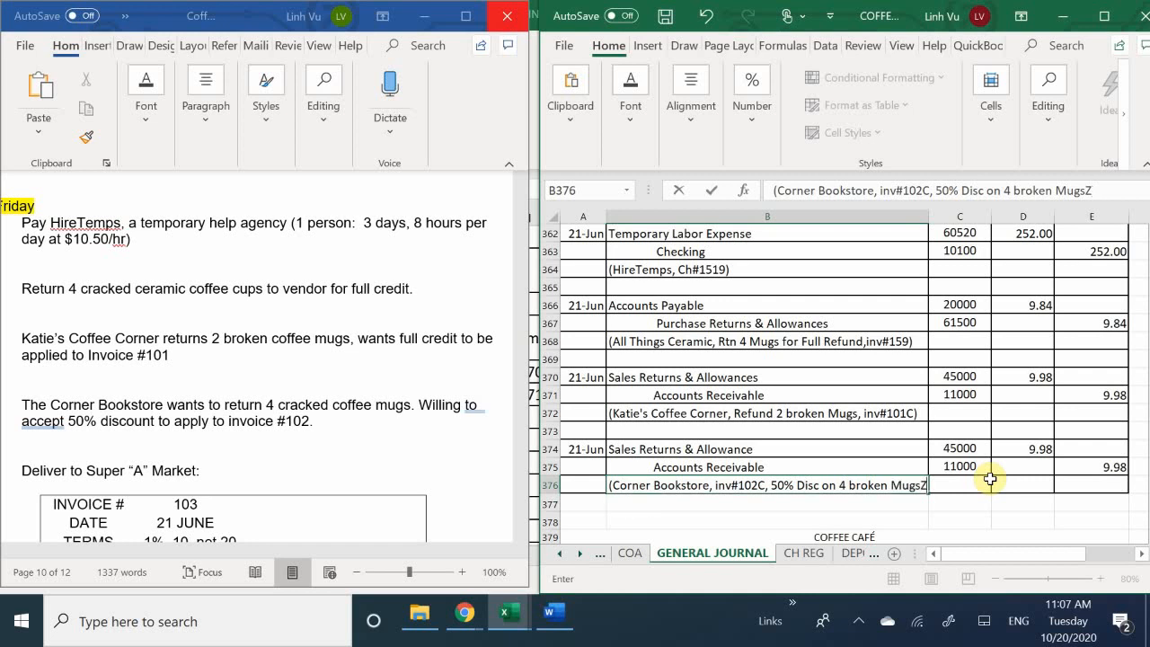
text())
key(Return)
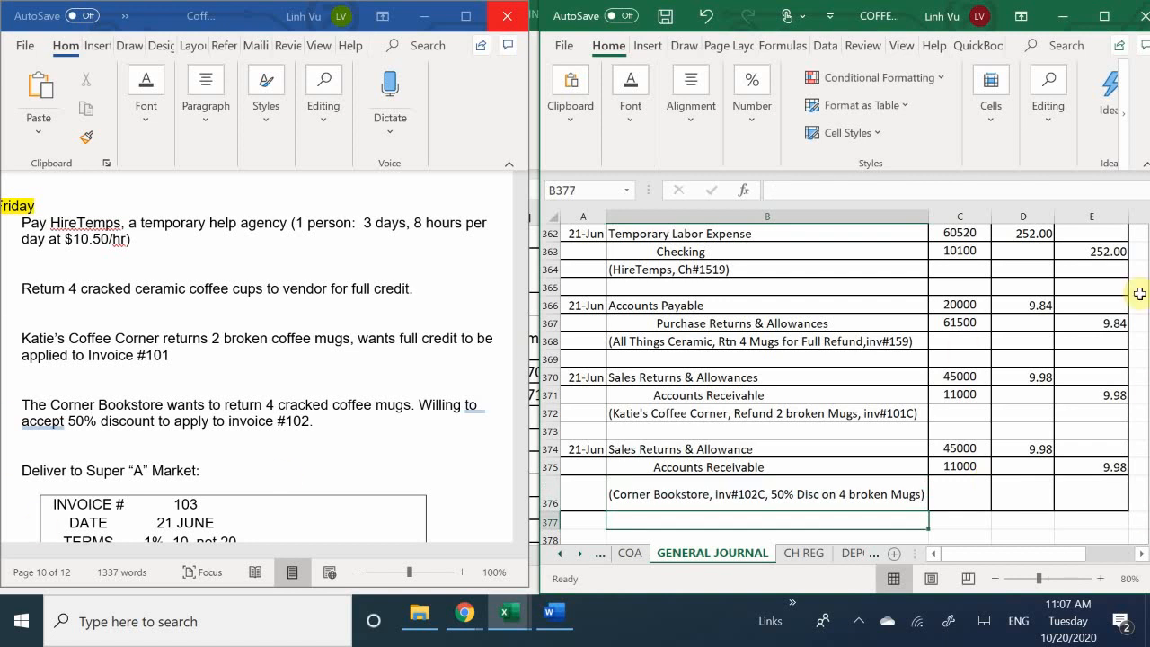
Step: Widen the general journal's Description column slightly and shrink row 376 back to a single line's height
scroll(991, 390, down, 1)
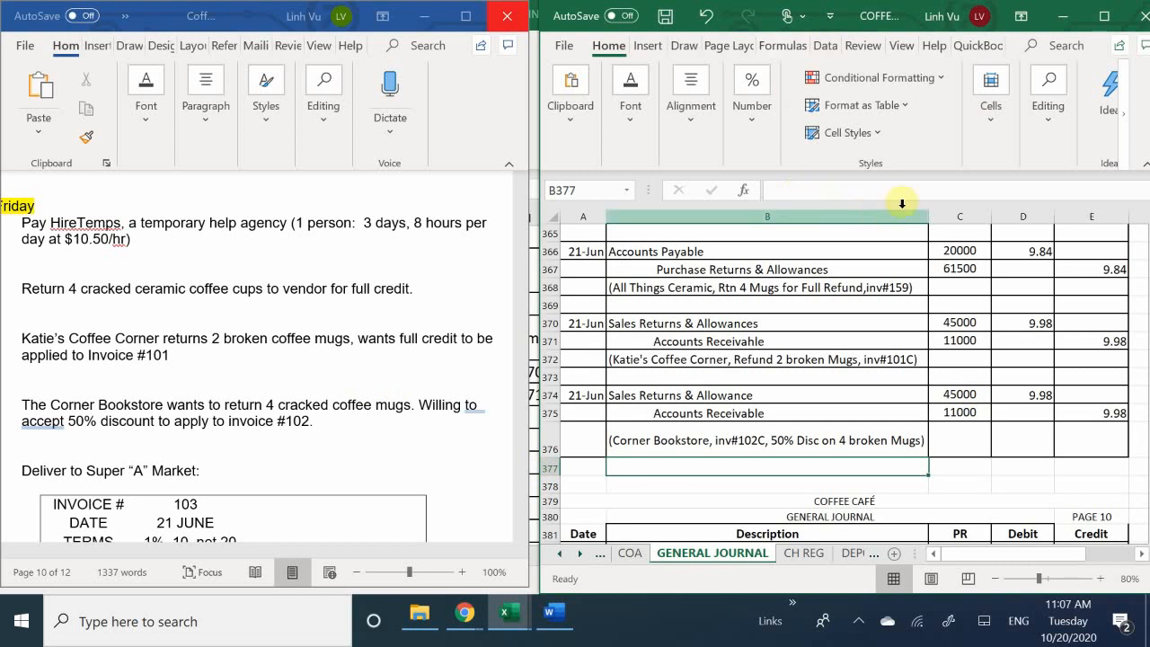
drag(926, 212, 936, 212)
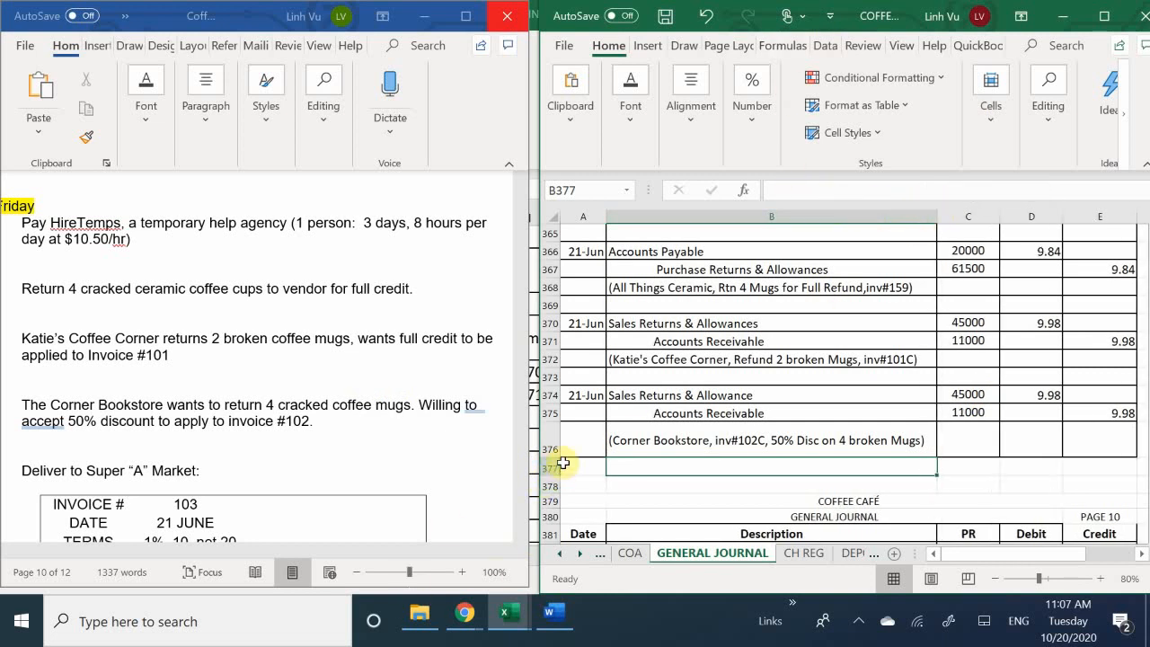
drag(554, 458, 556, 442)
click(636, 472)
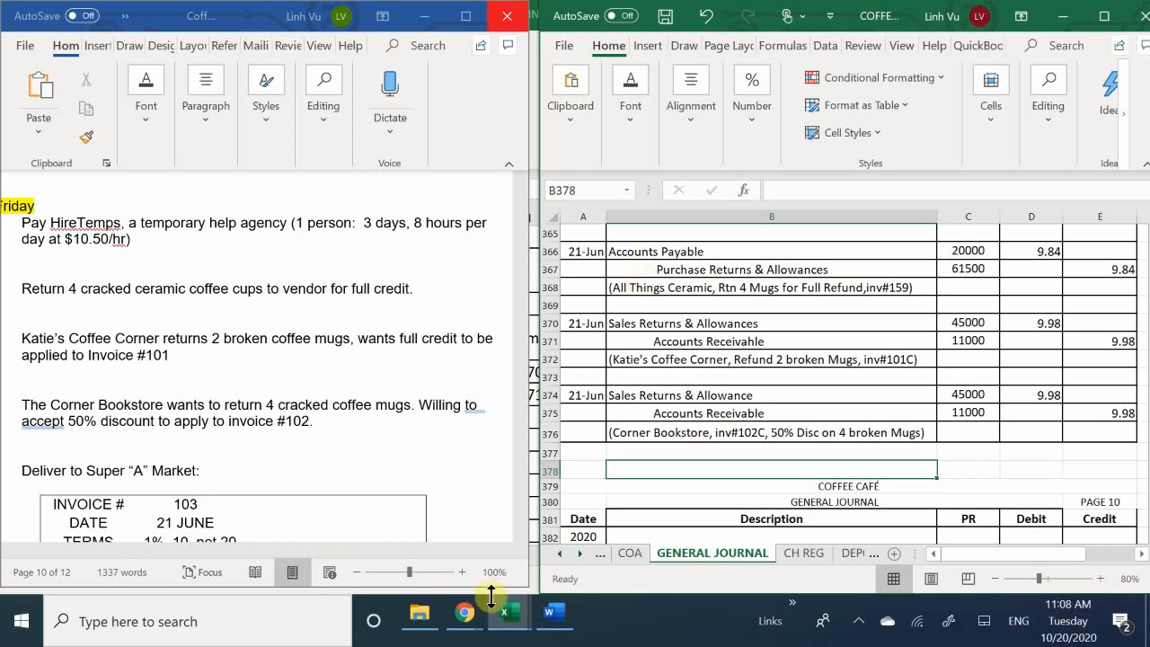
Step: Switch to the ledger workbook's REVENUES sheet and enter the date 6/21 in A177 under Sales Returns & Allowances
mouse_move(519, 620)
click(323, 588)
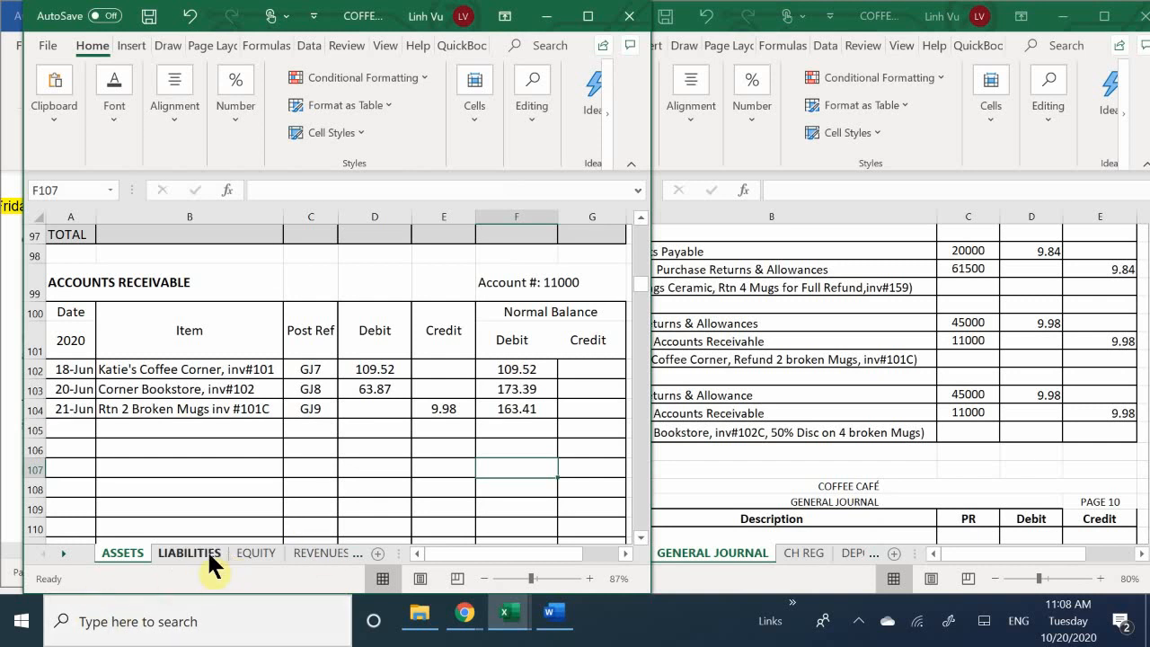
click(314, 554)
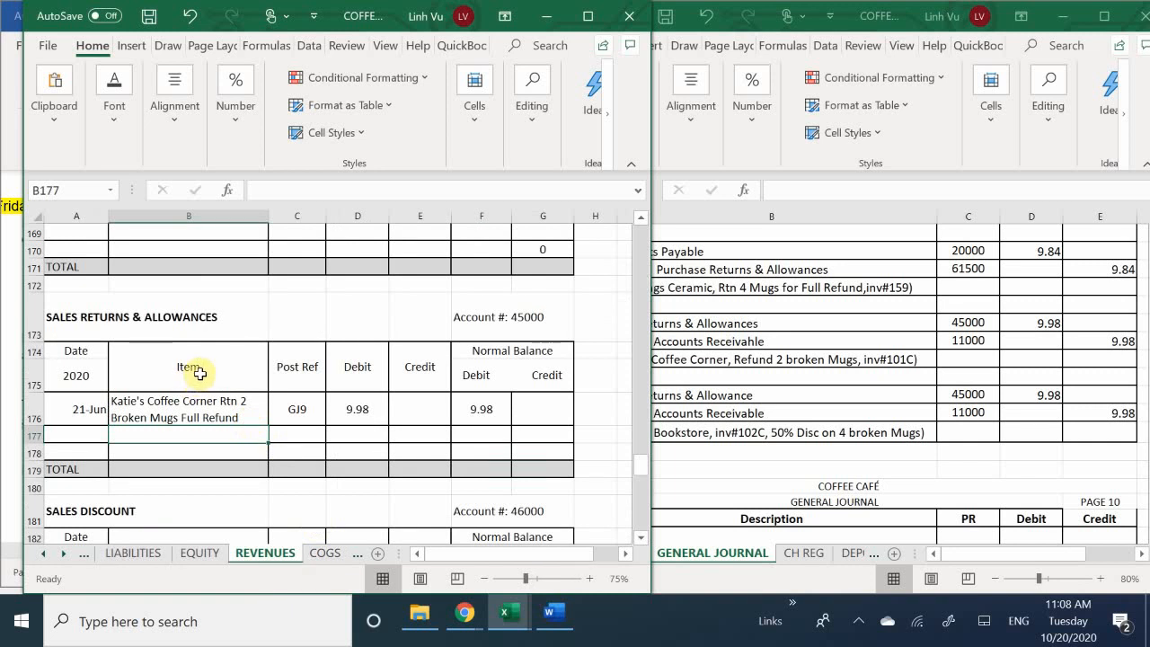
click(79, 434)
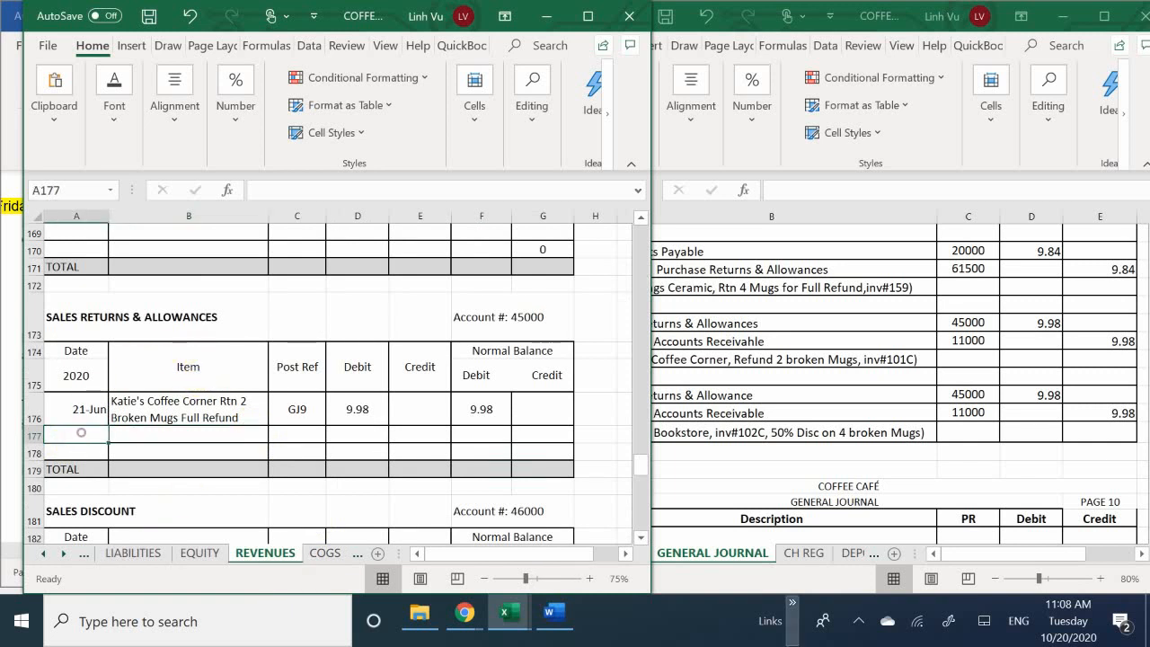
text(6/)
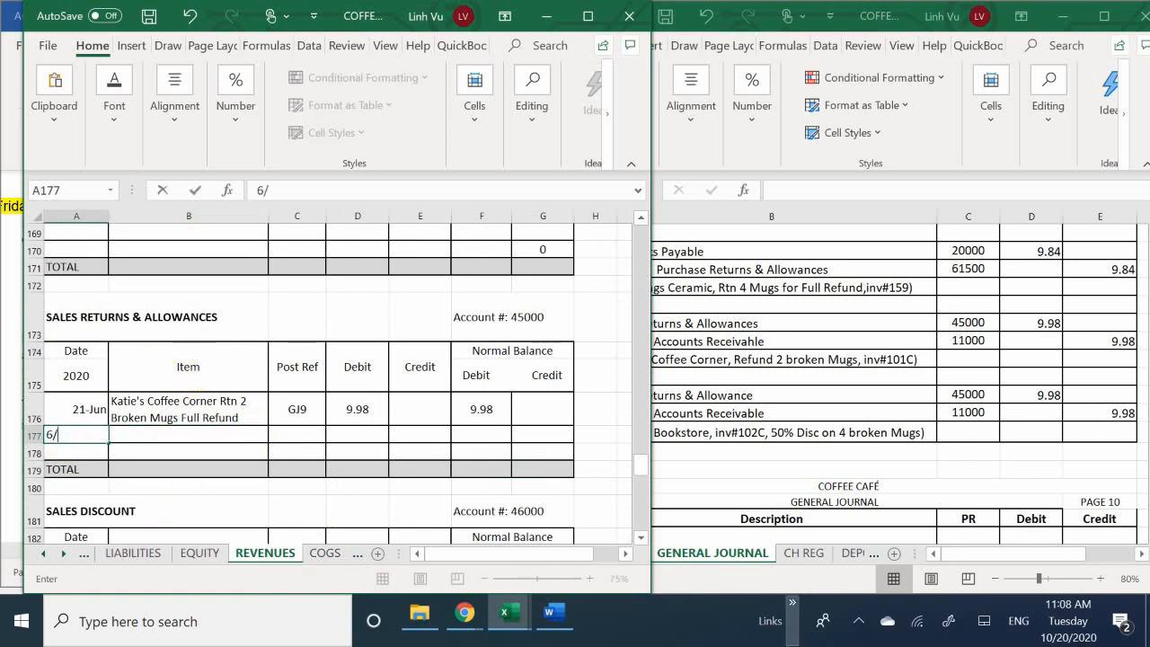
text(241)
key(Return)
key(Up)
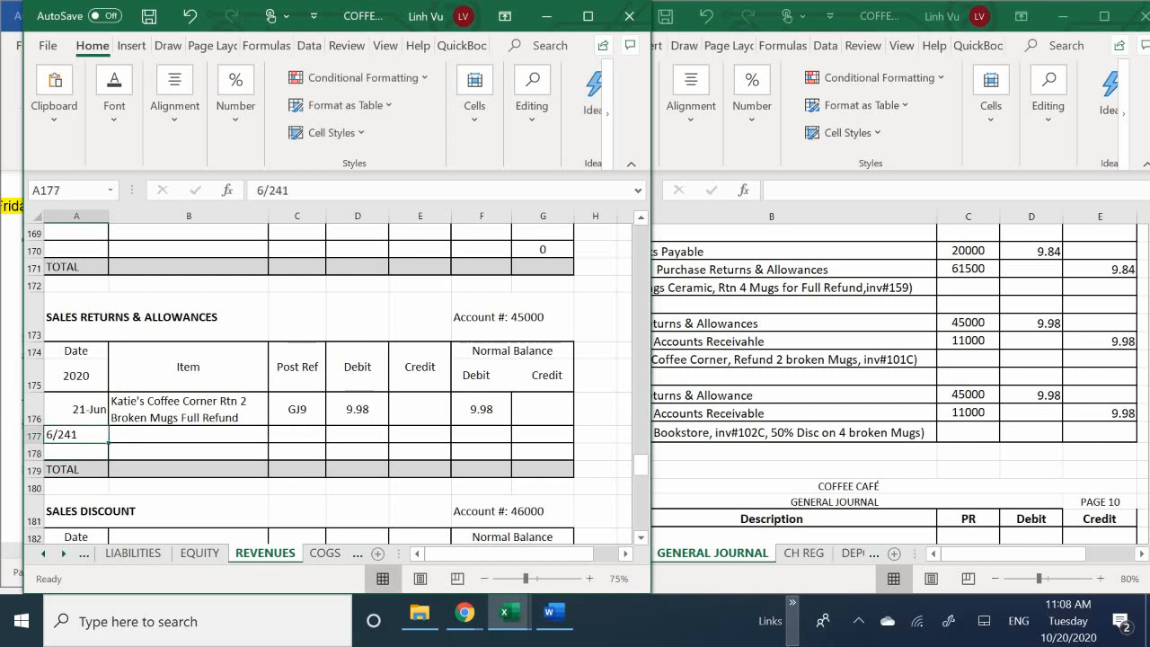
text(6/24)
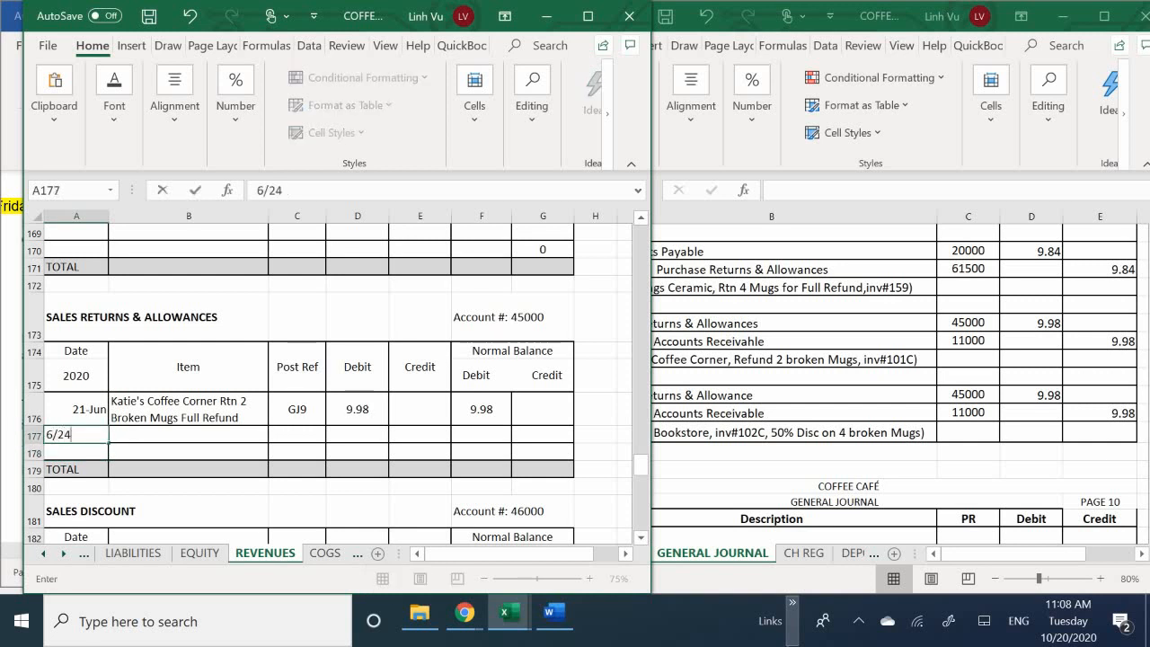
key(BackSpace)
text(1)
key(Return)
Step: Describe the ledger item in B177 as "Corner Bookstore, Rtn 4 Broken Mugs for 50% Disc."
key(Right)
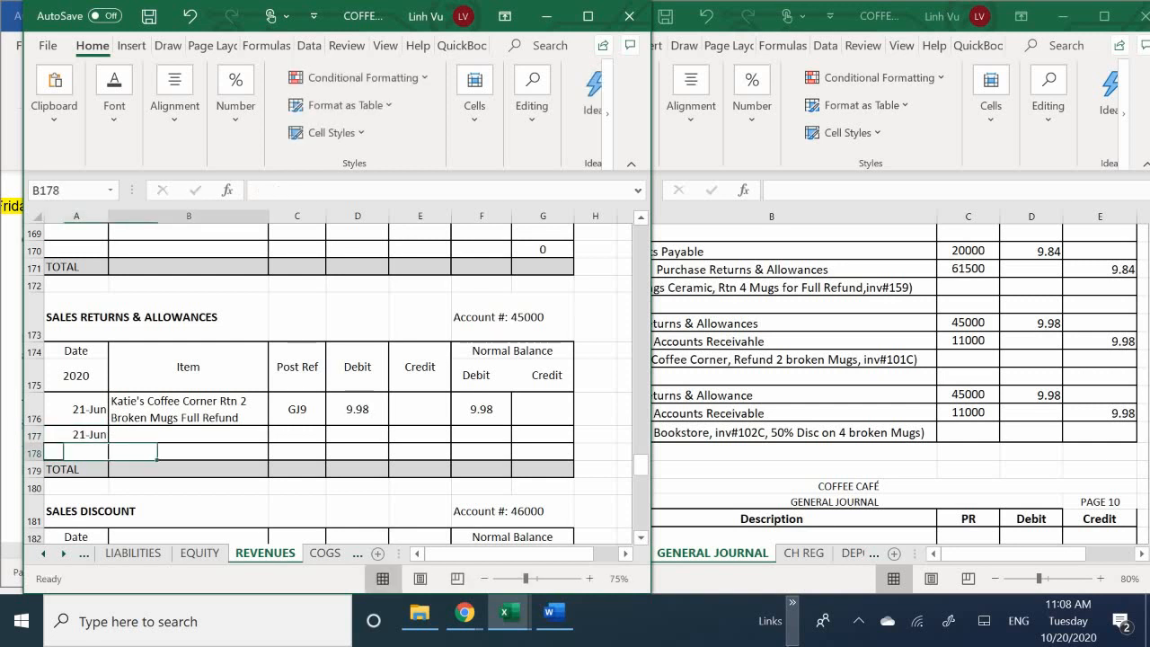
key(Up)
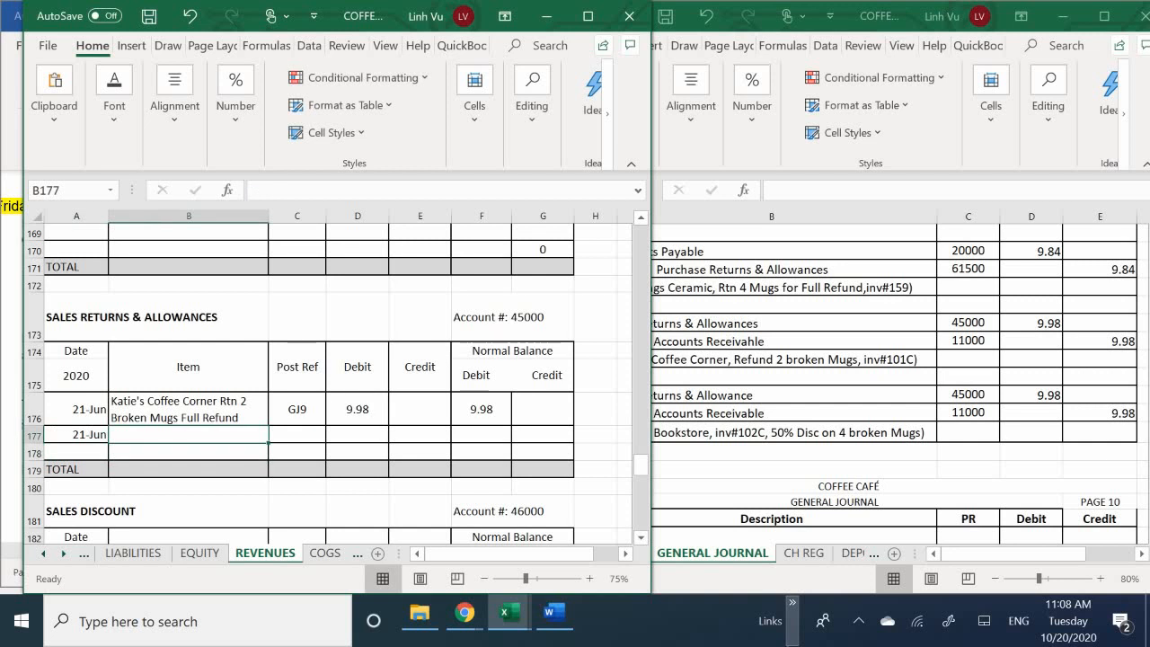
text(Ci)
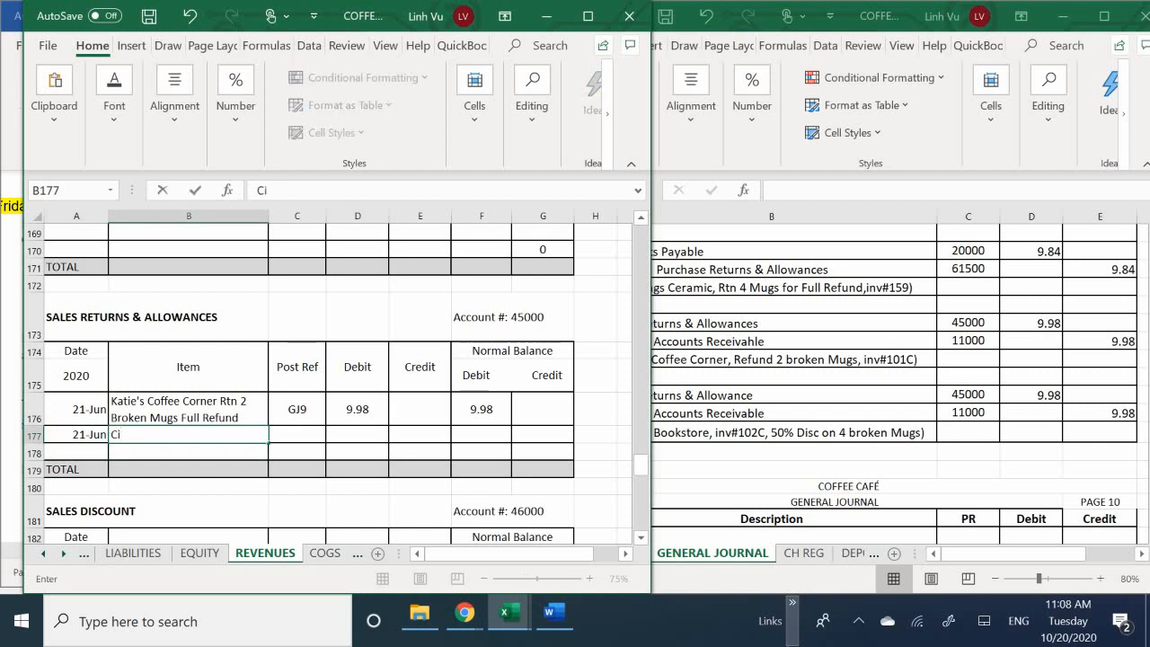
key(BackSpace)
text(orner Bookstore )
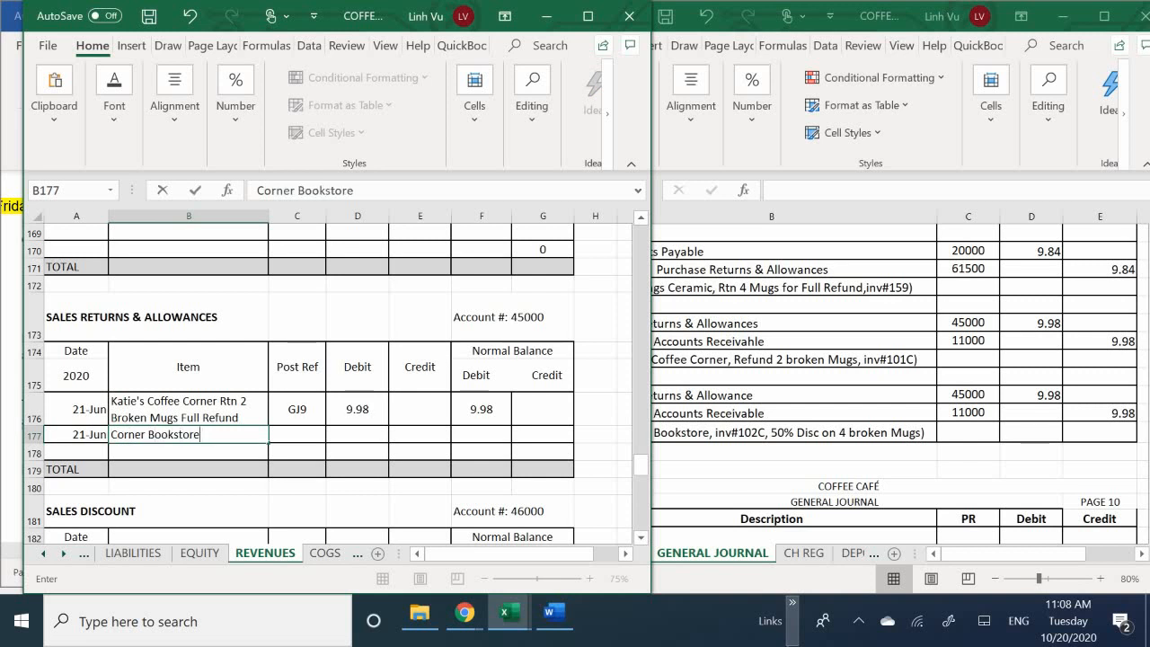
text(,.)
key(alt+space)
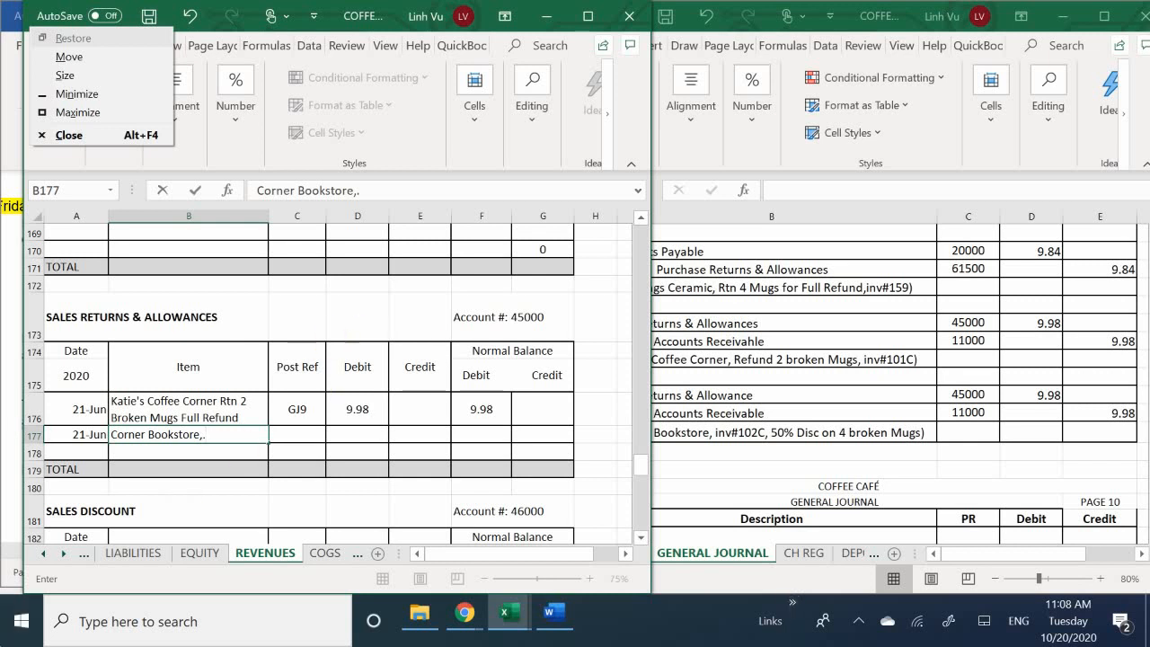
click(227, 431)
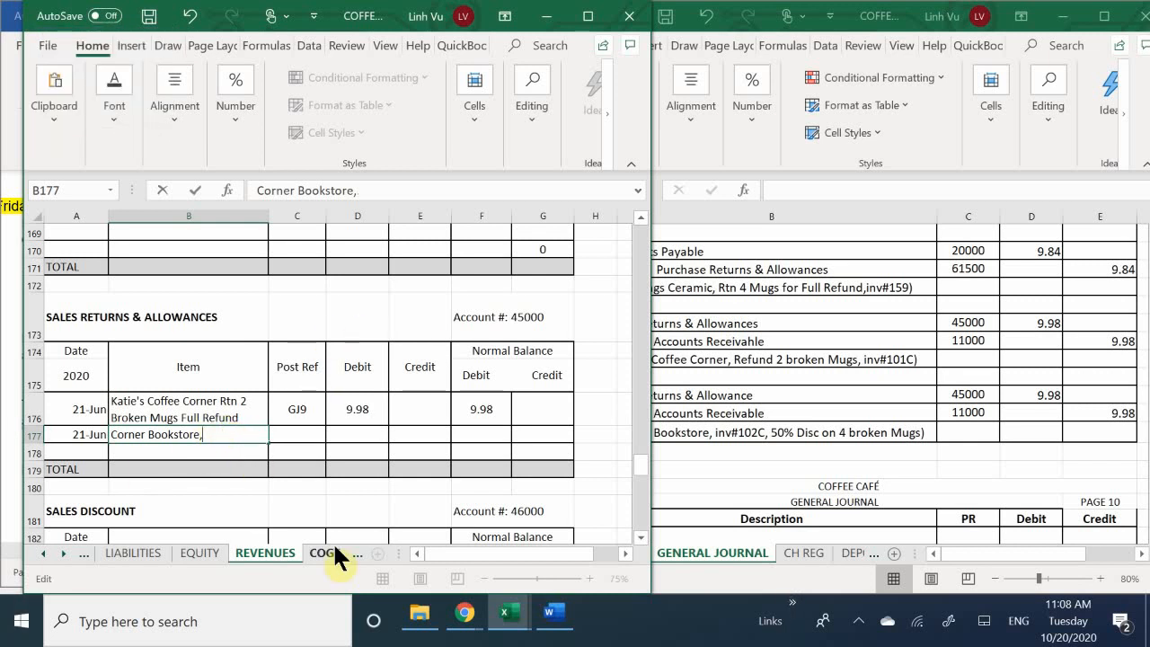
text(Rtb)
text( 4)
key(BackSpace)
key(BackSpace)
text(n)
key(BackSpace)
key(BackSpace)
text(n 4 V)
key(BackSpace)
text(H)
key(BackSpace)
text(V)
key(BackSpace)
text(Broken)
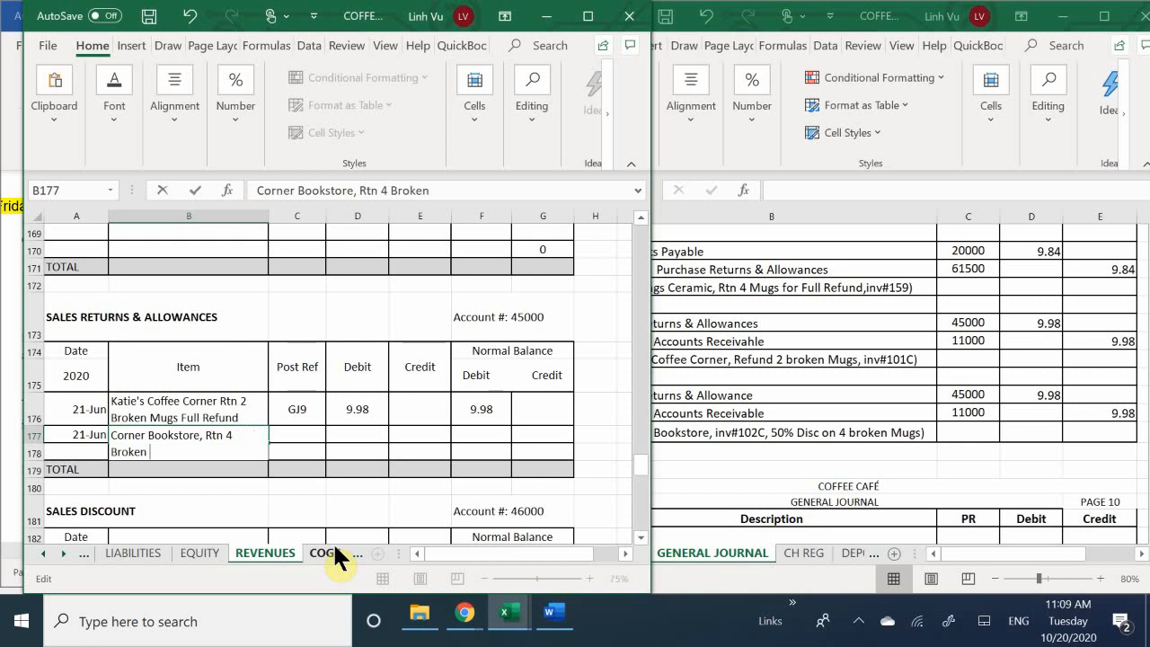
text( Mugs for)
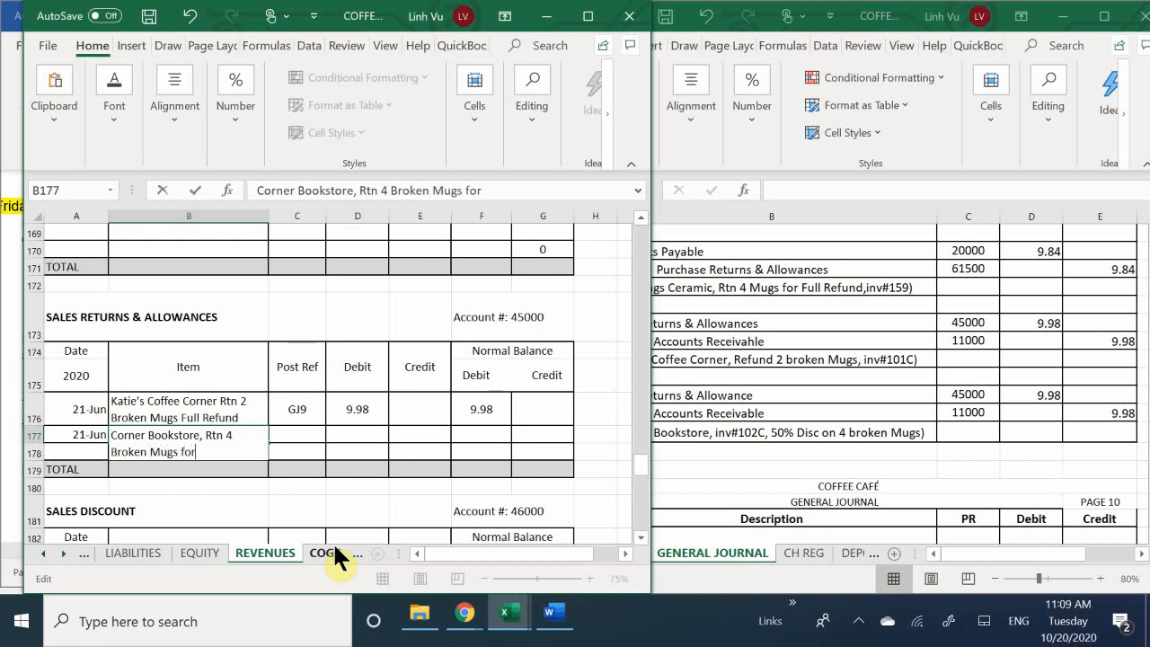
text( 50% Disc.)
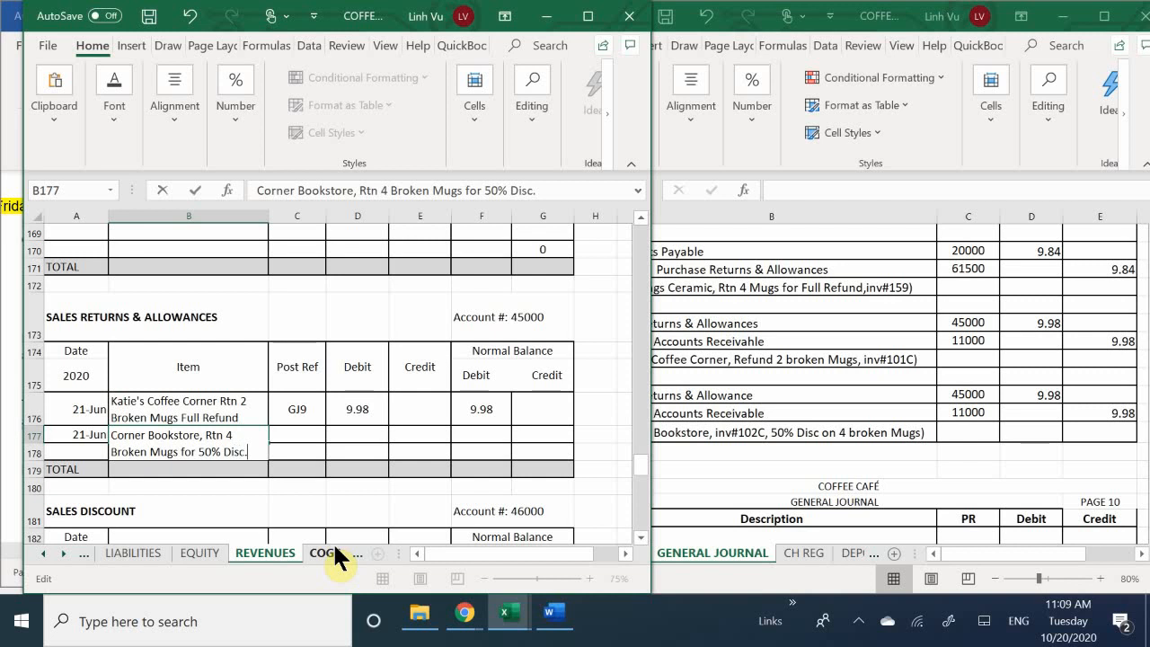
key(Return)
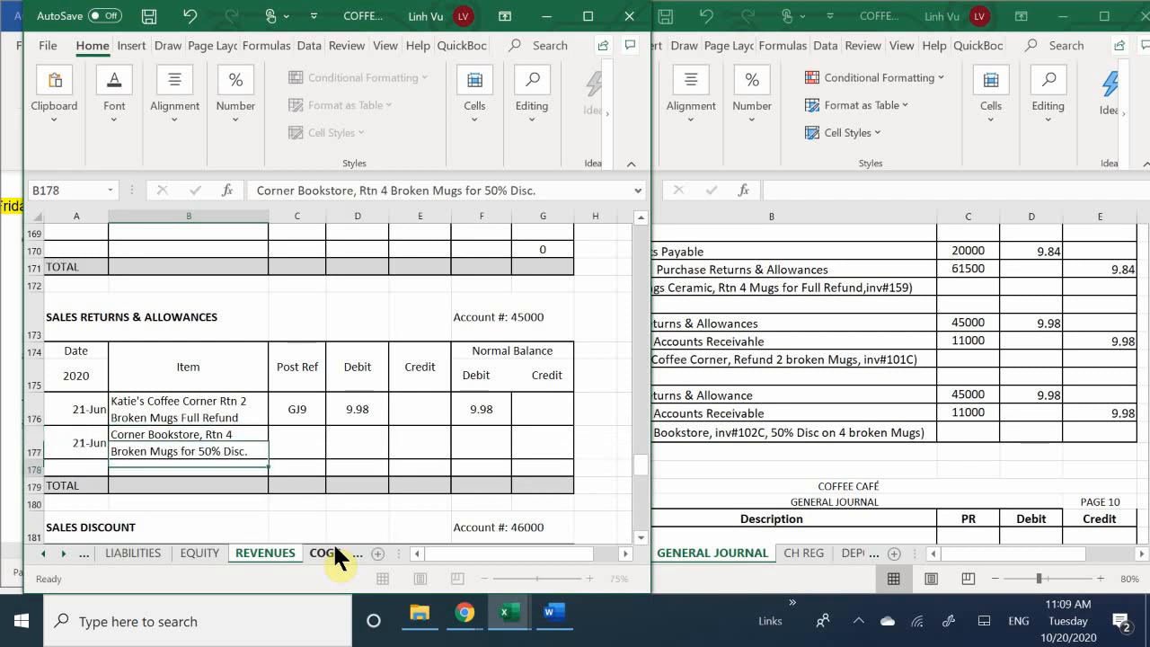
Step: Enter post reference GJ9 and a debit of 9.98 for the Corner Bookstore line in row 177
key(Right)
key(Up)
text(GJ9)
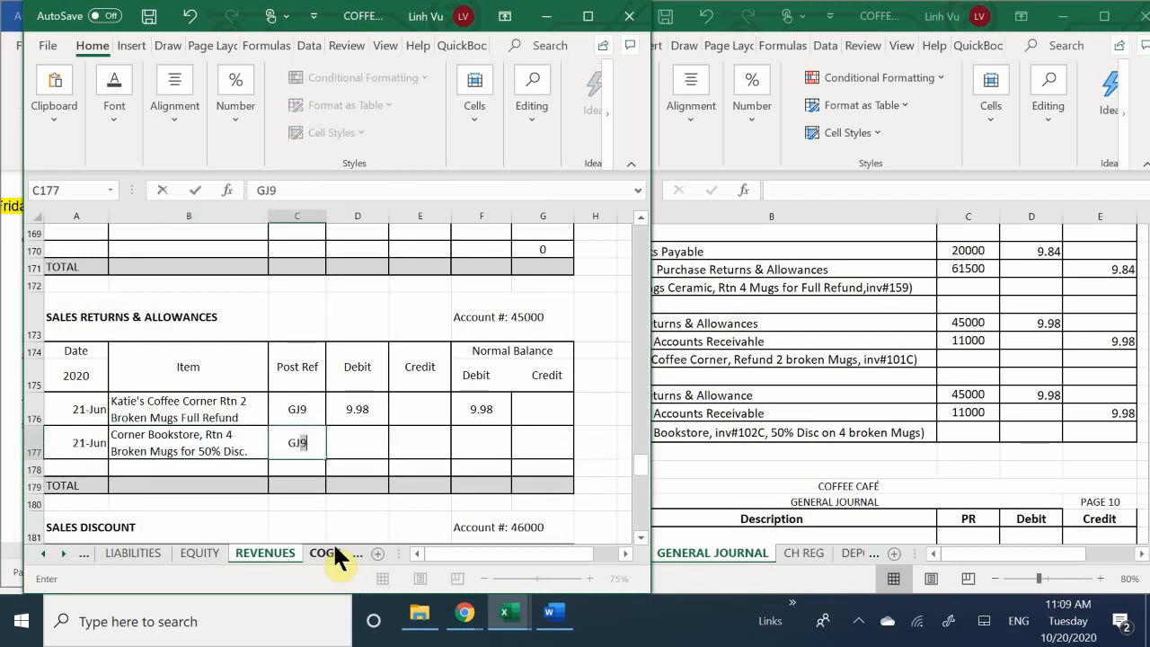
key(Tab)
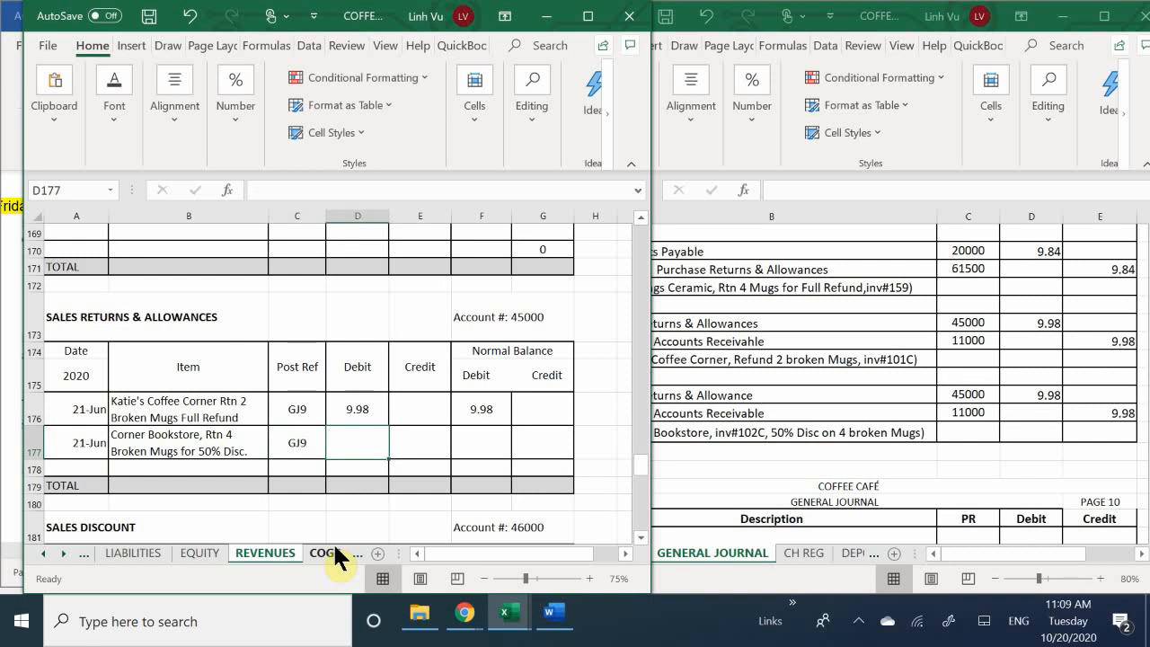
text(9.98)
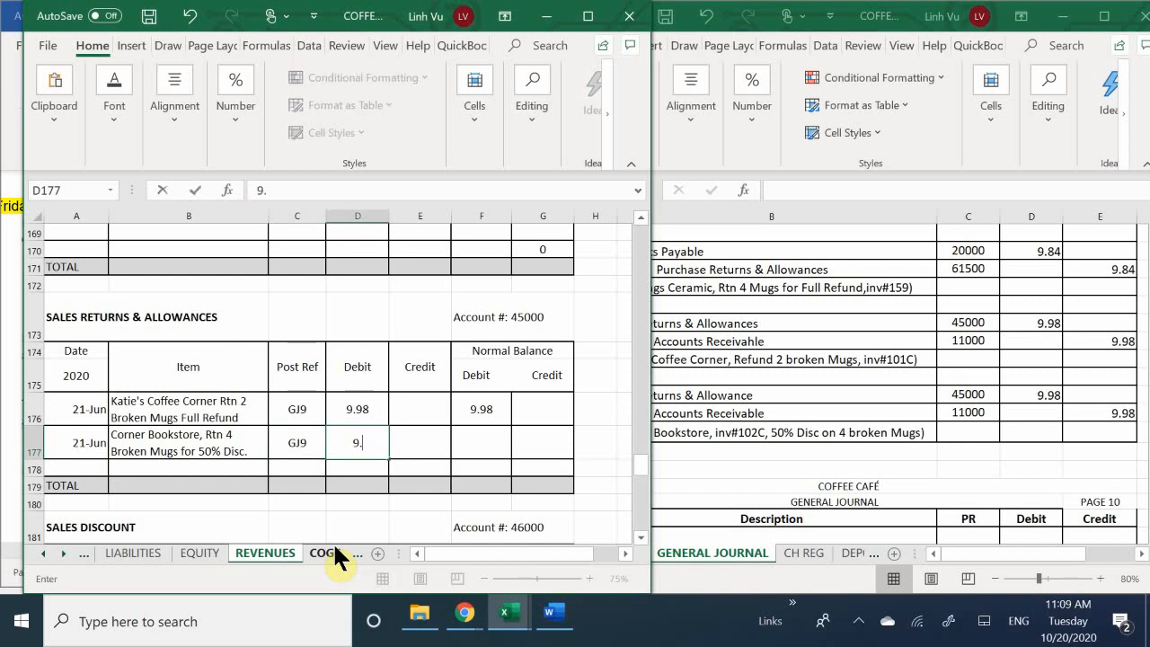
key(Tab)
key(Tab)
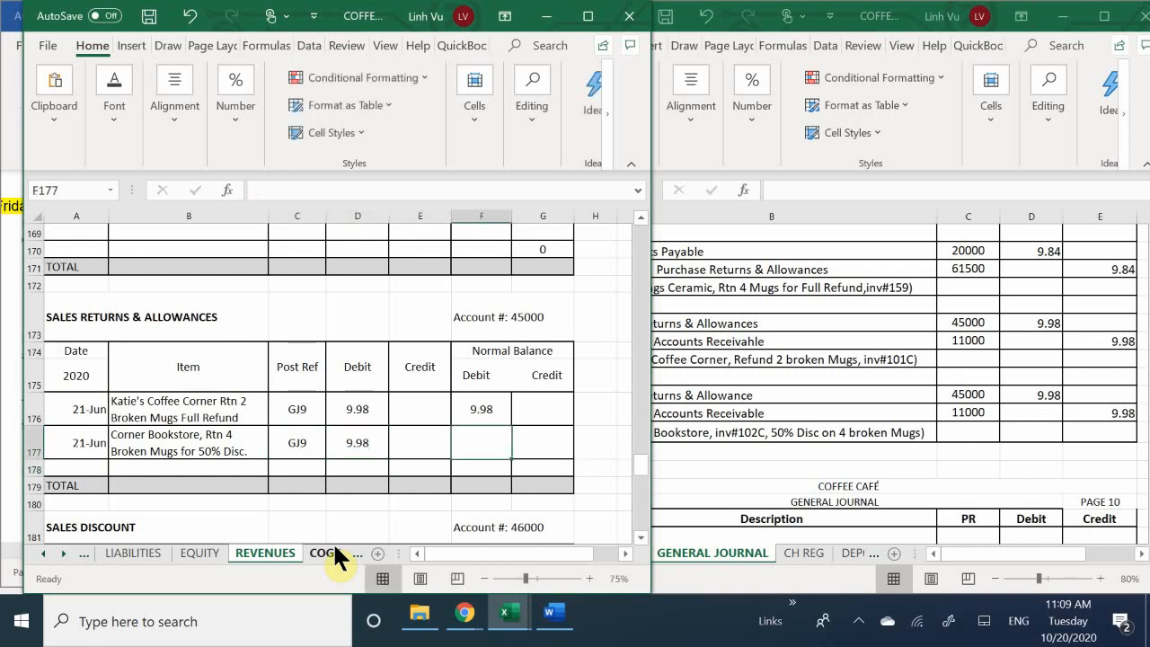
Step: Calculate the running debit balance in F177 with the formula =F176+D177-E177
text(=)
key(Up)
text(+)
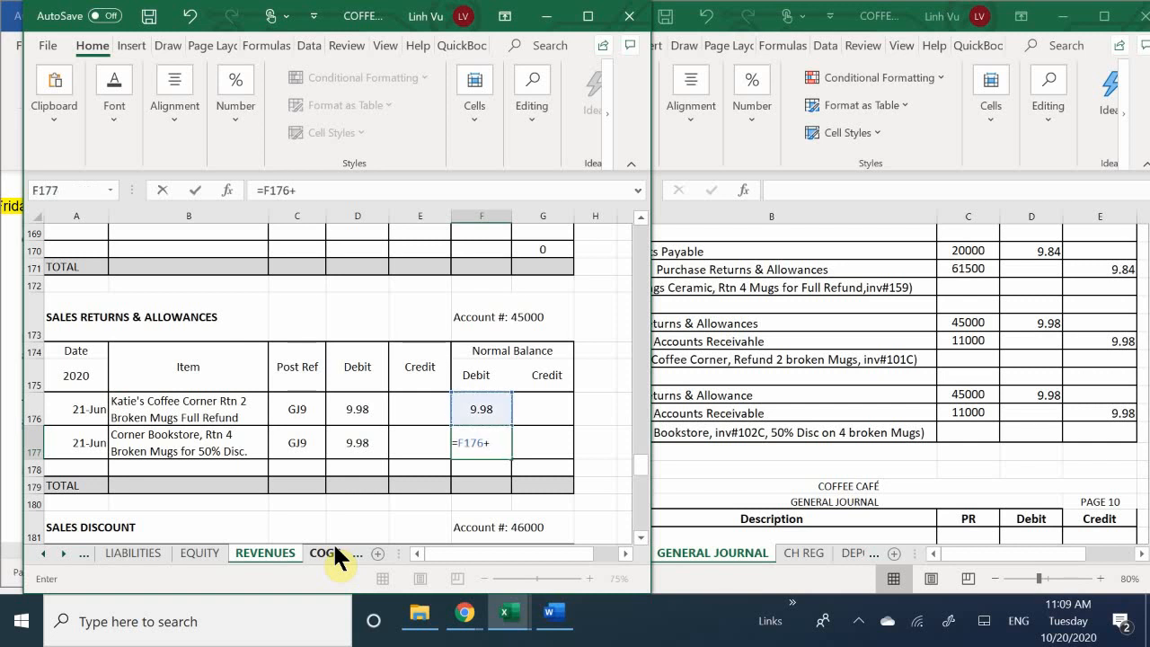
key(Left)
key(Left)
text(-)
key(Left)
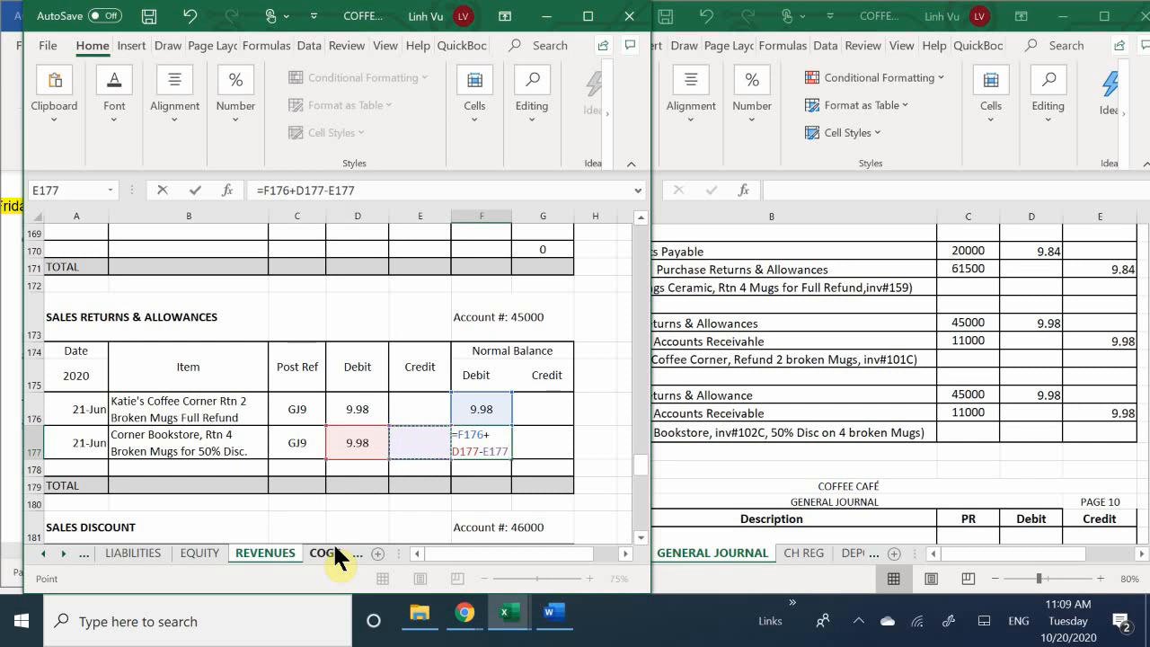
key(Return)
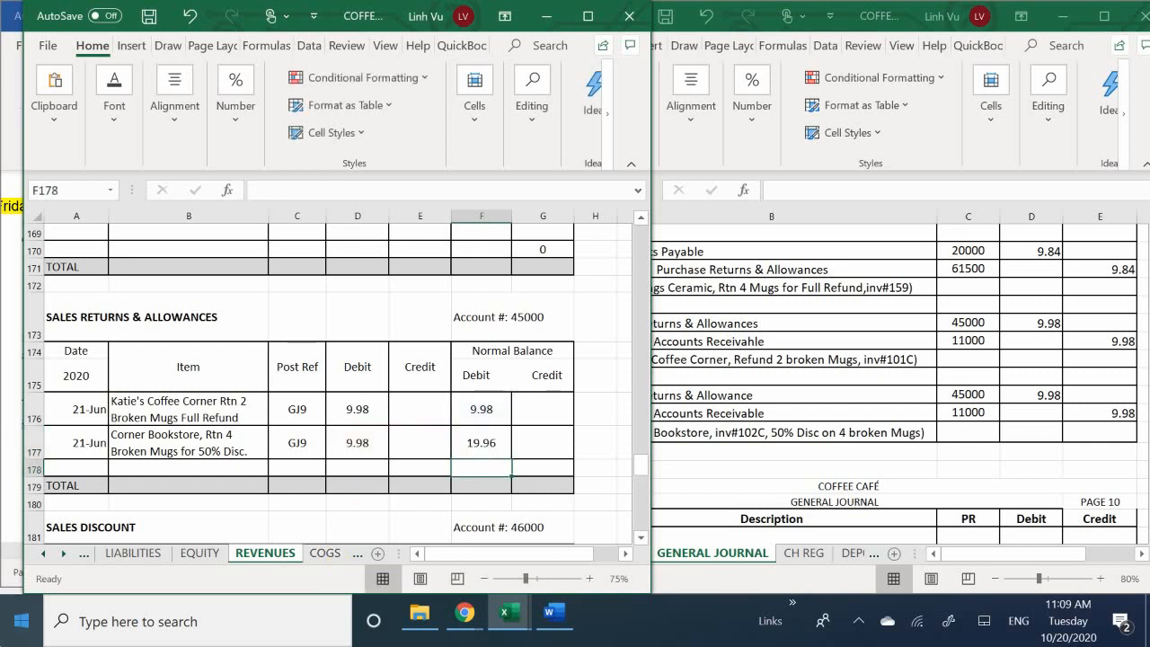
Step: Switch to the ASSETS sheet and enter the date 6/21 in A105 under Accounts Receivable
click(44, 552)
click(123, 552)
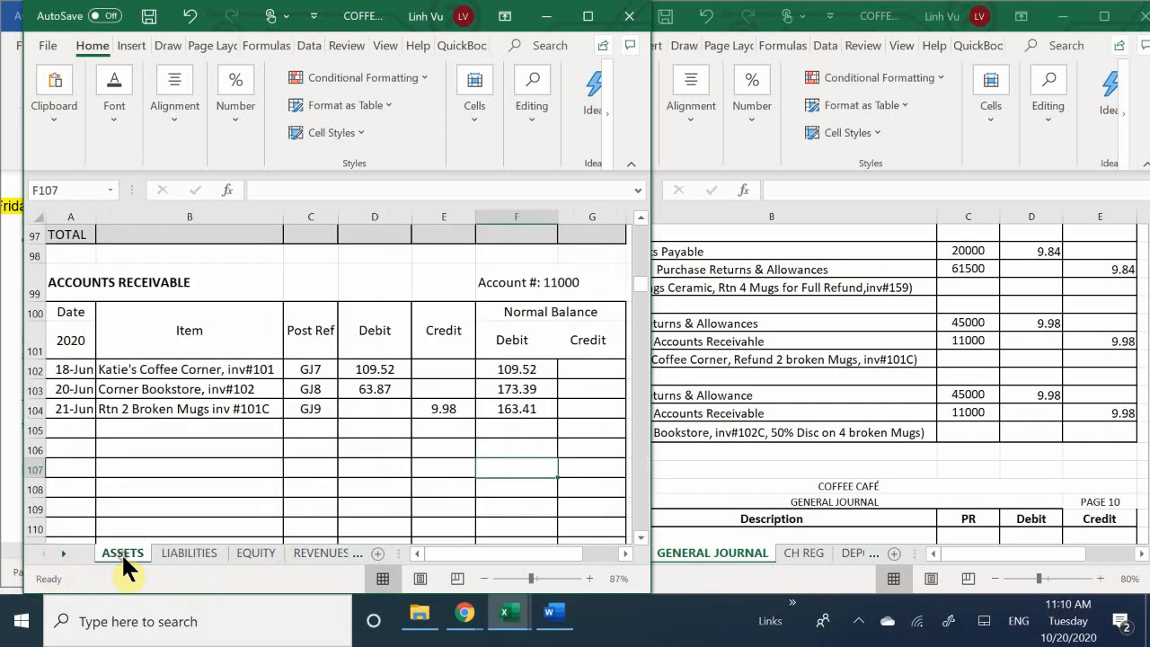
click(85, 429)
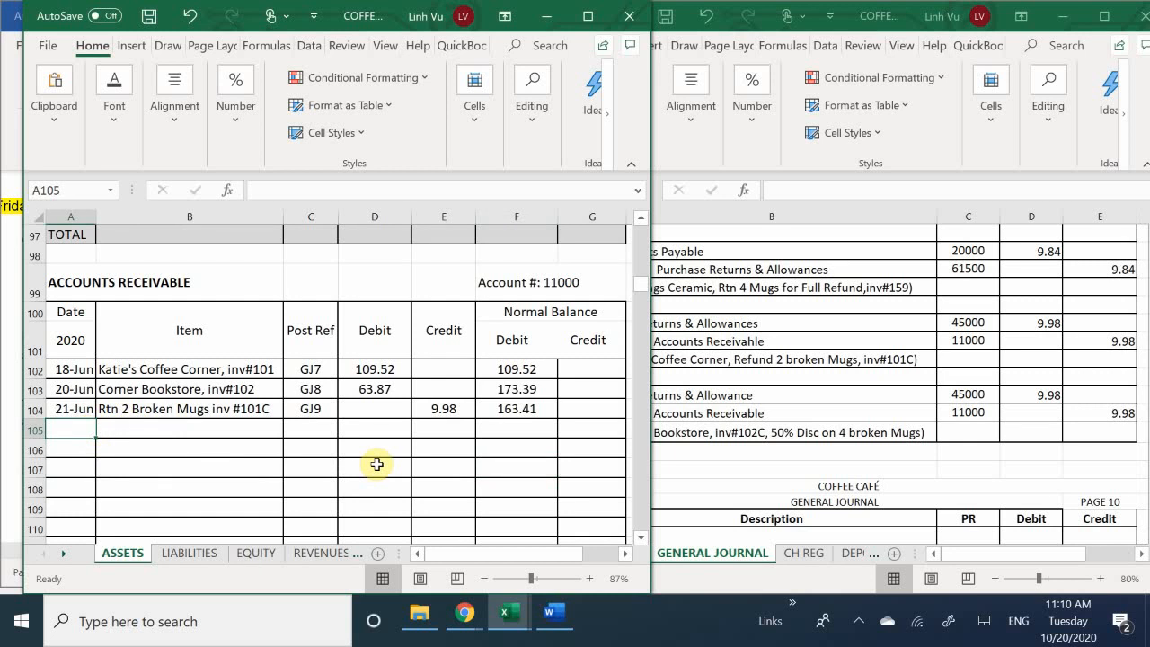
text(6/241)
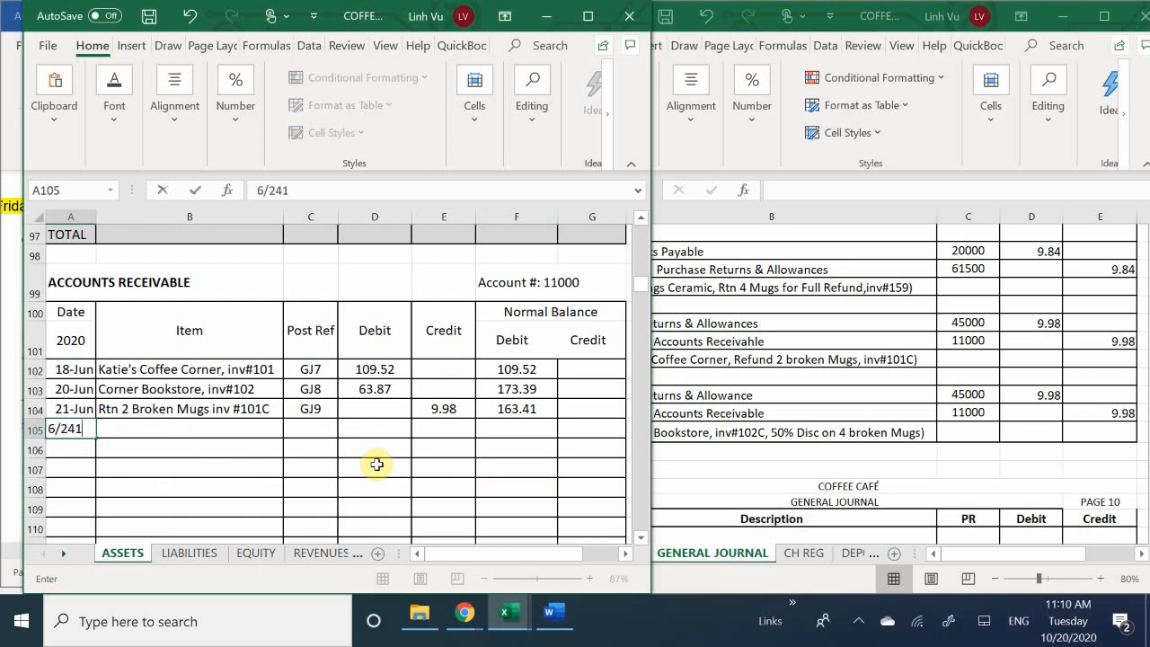
key(Return)
key(Up)
text(6/21)
key(Return)
key(Up)
key(Right)
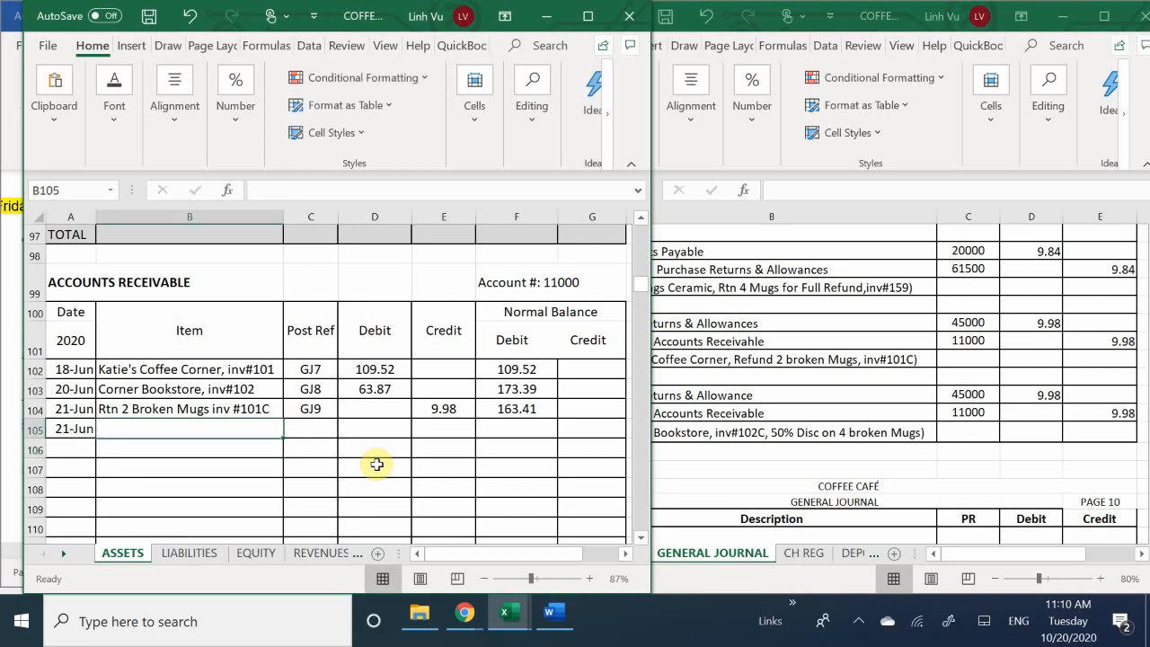
Step: Describe the Accounts Receivable item in B105 as "Rtn 4 Broken Mugs 50% Disc Inv#102C"
text(Rty)
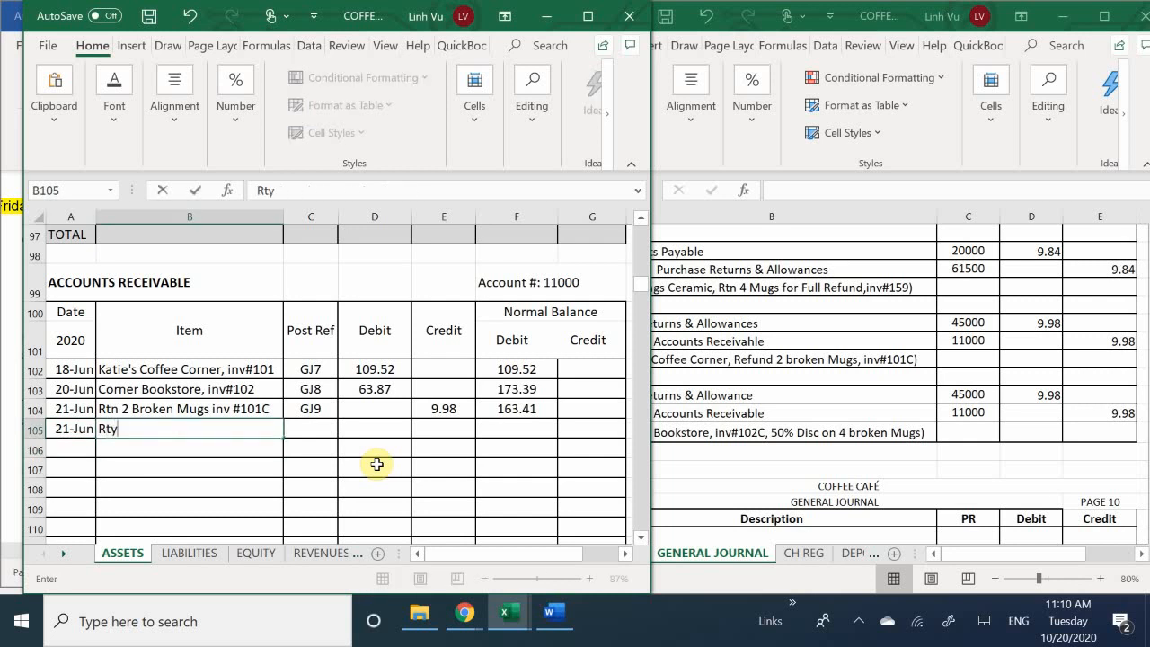
key(BackSpace)
text(n)
text(4 V)
key(BackSpace)
text(Brokemn)
key(BackSpace)
key(BackSpace)
key(BackSpace)
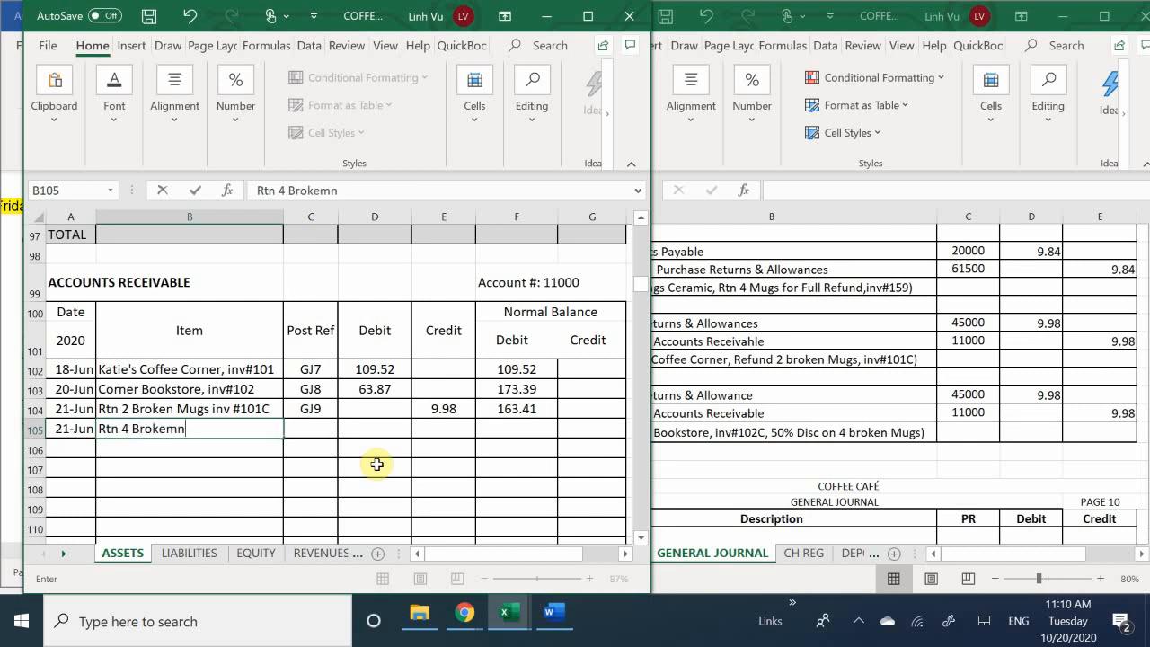
text(n Mugs 50%)
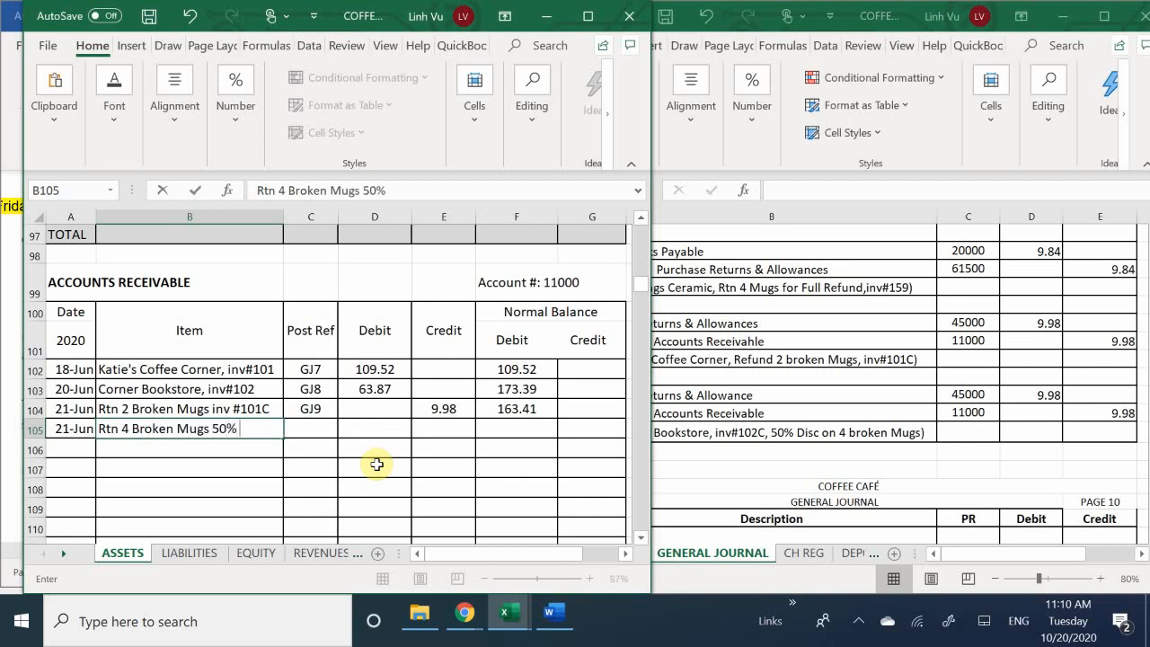
text( Disc Inv#)
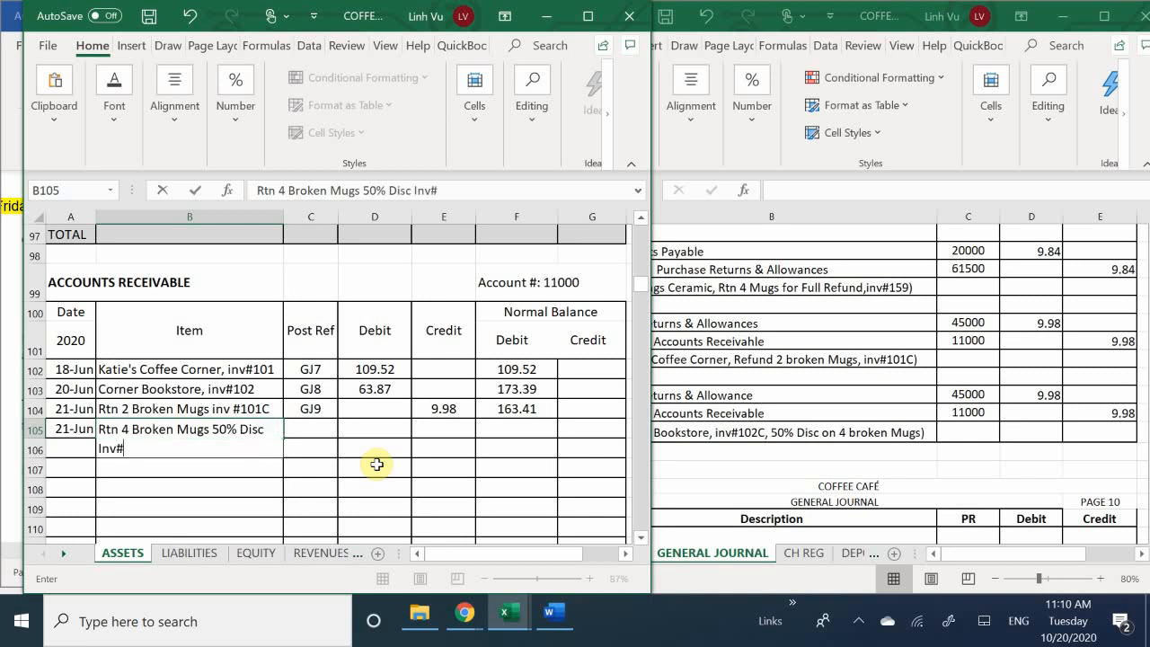
text(102C)
key(Tab)
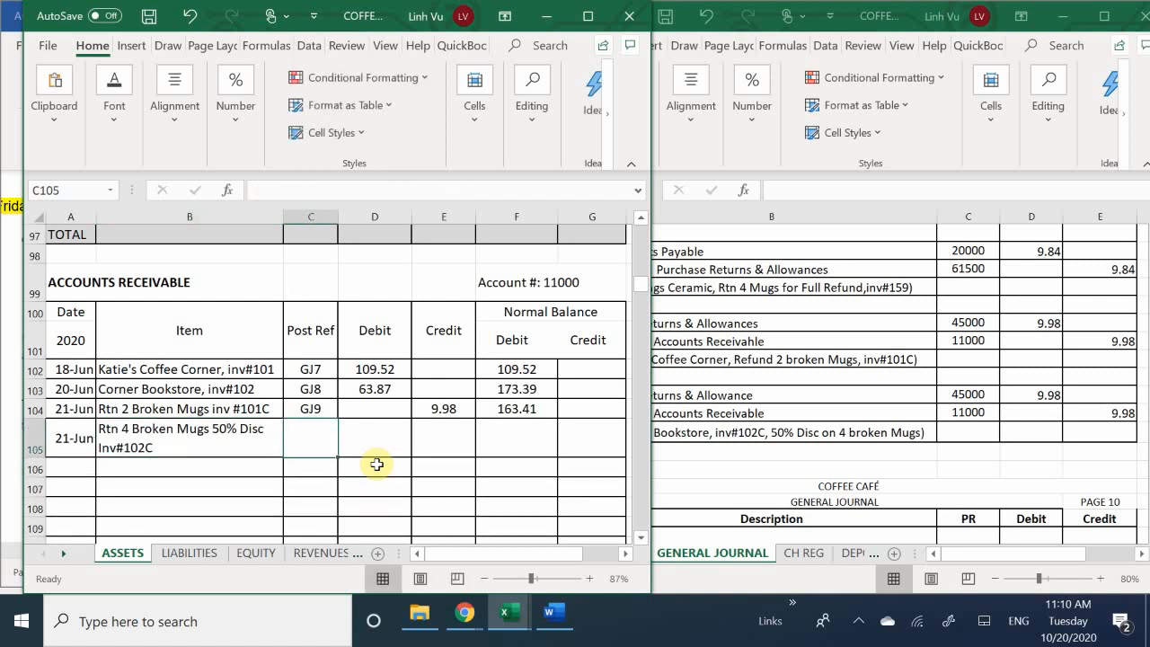
Step: Enter post reference GJ9 and a credit of 9.98 for the 4 broken mugs line in row 105
text(GH)
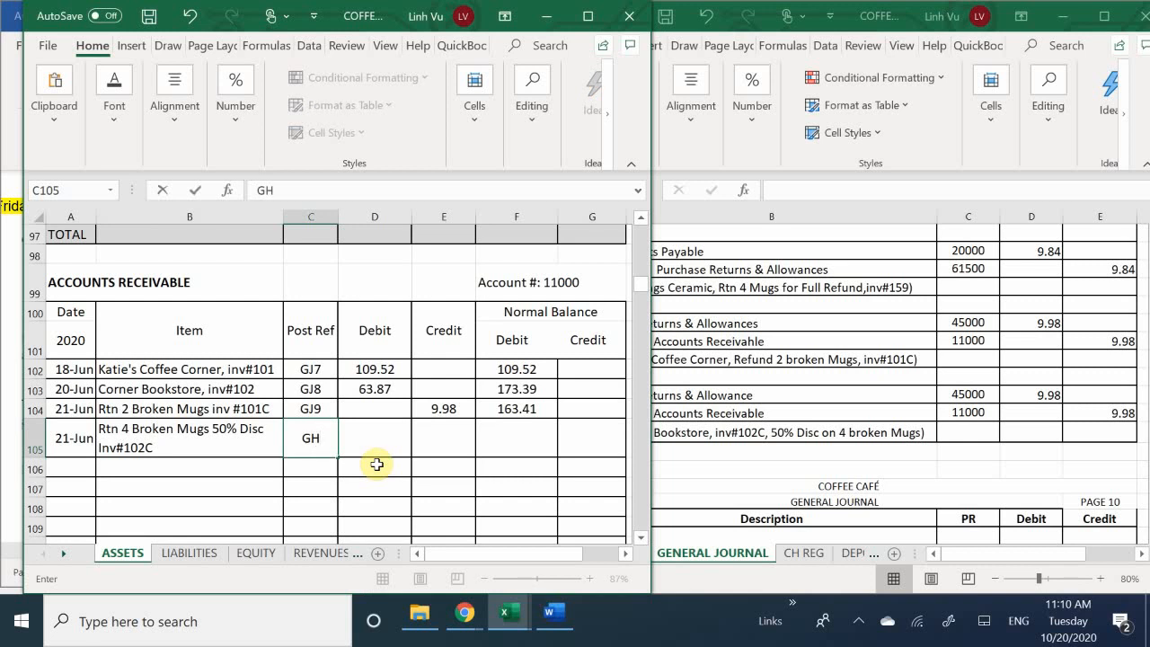
key(BackSpace)
text(J9)
key(Return)
key(Right)
key(Up)
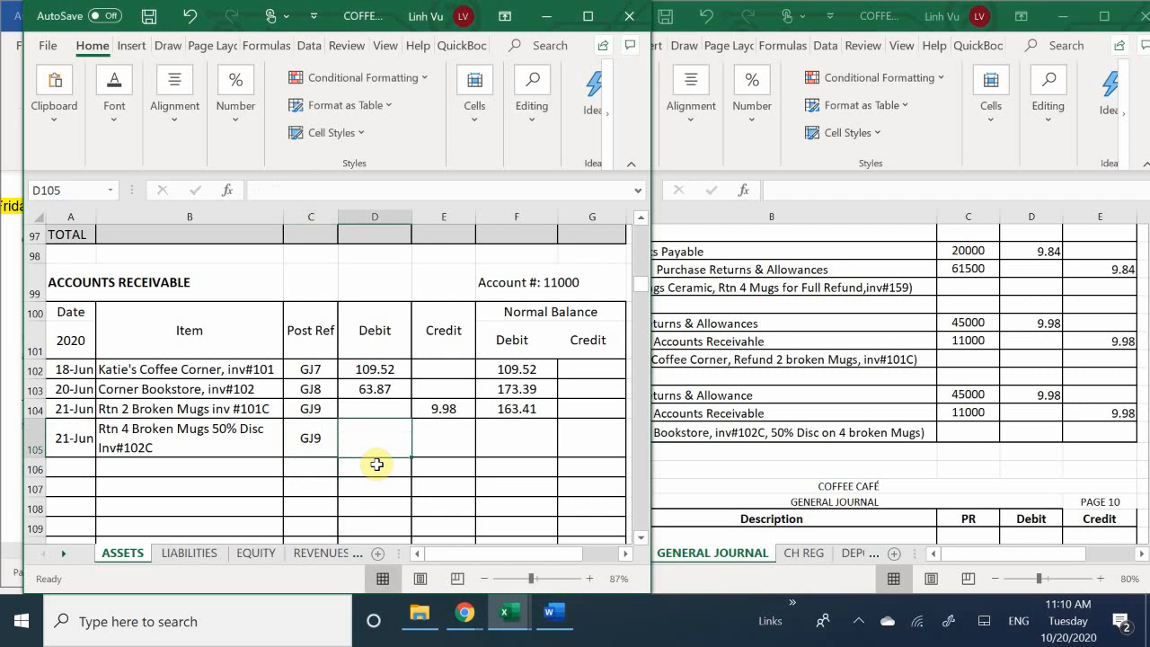
key(Right)
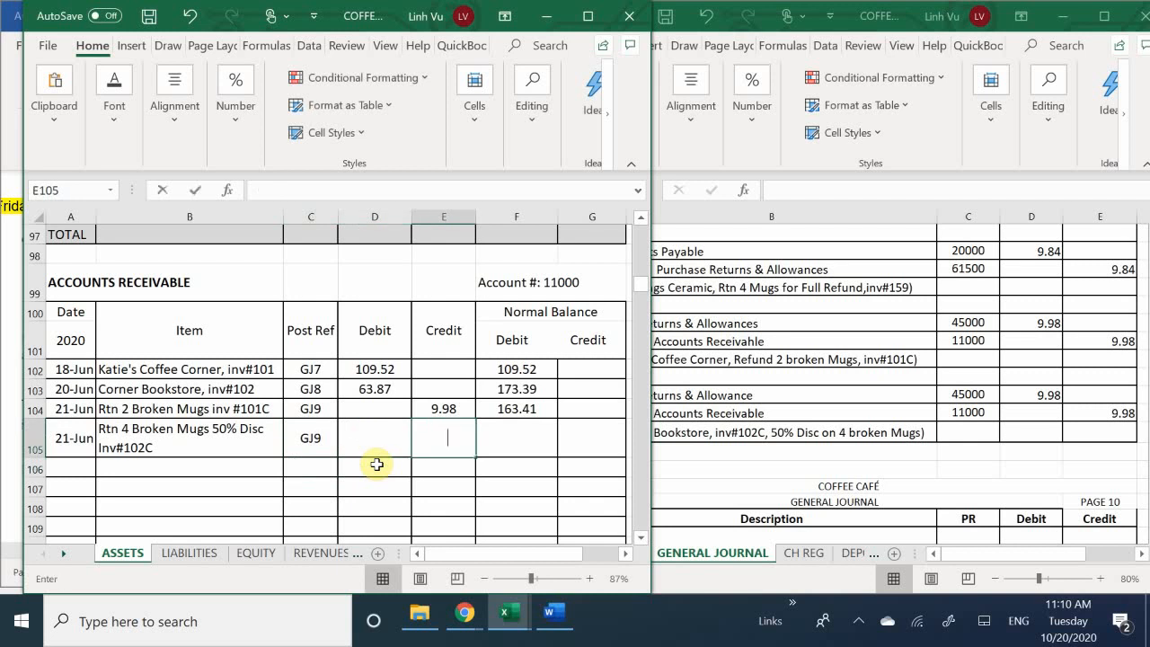
text(9.98)
key(Return)
key(Up)
key(Right)
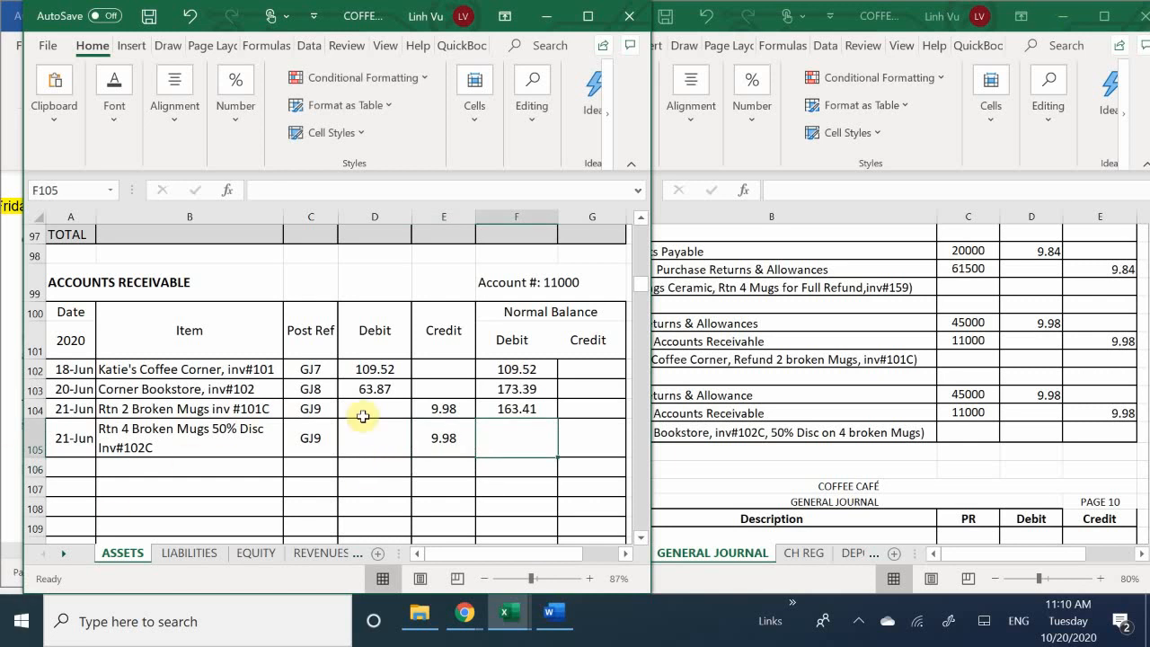
Step: Fill the running debit balance formula from F104 down into F105
click(521, 409)
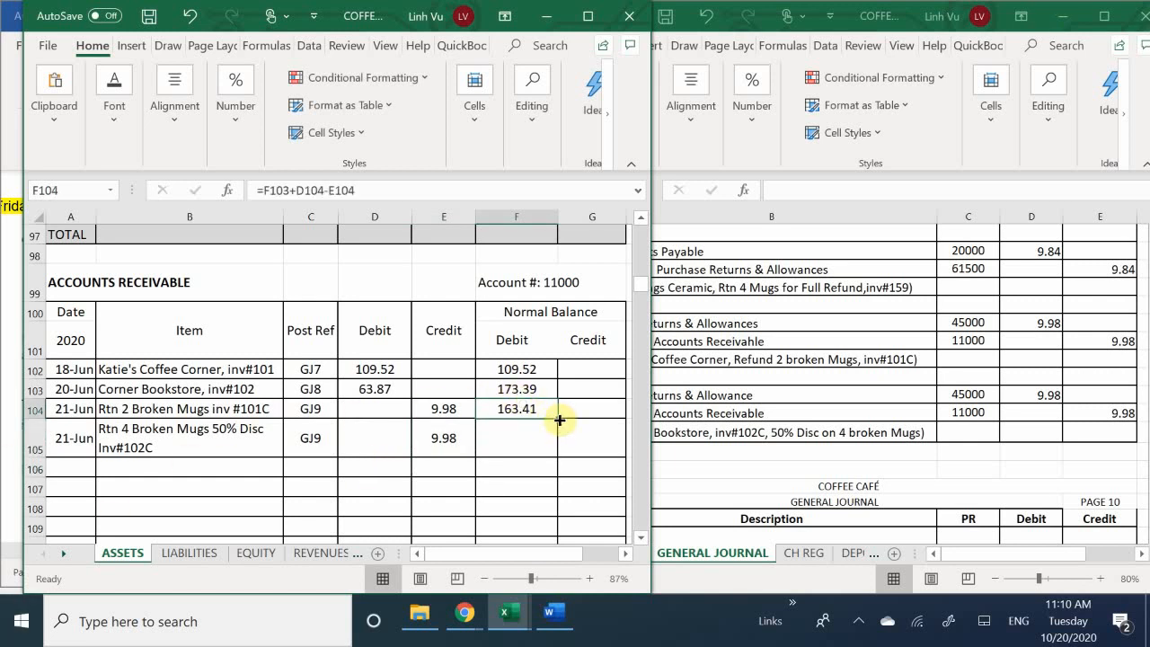
drag(558, 417, 545, 454)
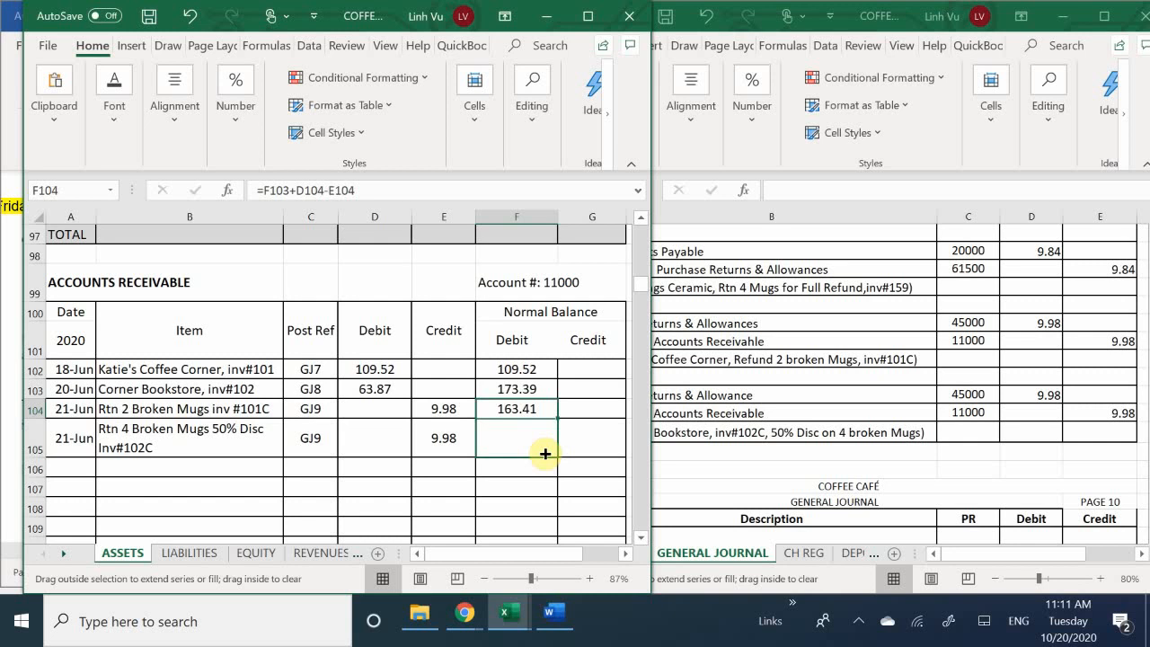
drag(545, 453, 545, 454)
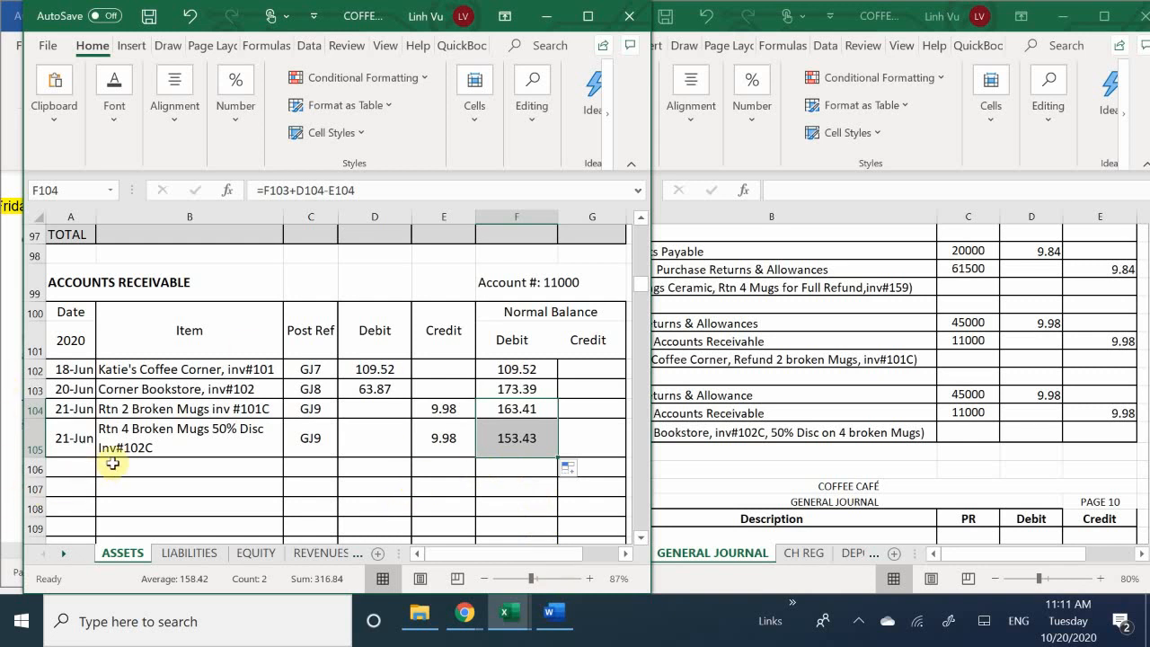
scroll(258, 418, down, 1)
scroll(259, 419, down, 1)
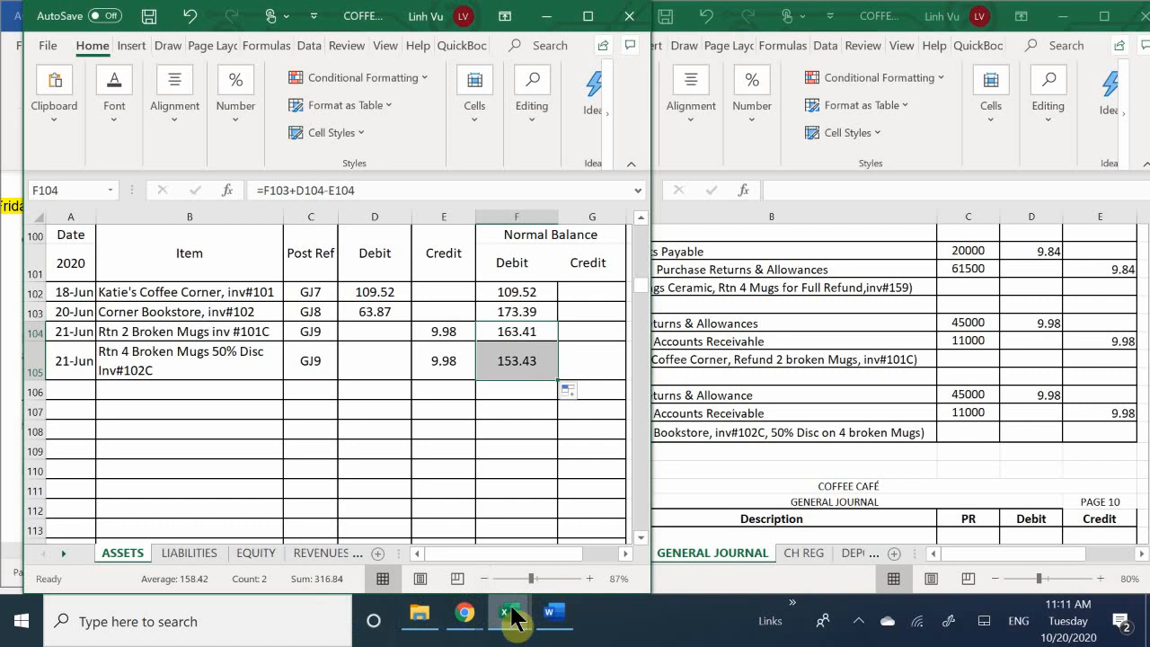
Step: Switch to the subsidiary ledger workbook's CUSTOMERS sheet and enter the date 6/21 in A44 under The Corner Bookstore
mouse_move(514, 619)
click(495, 536)
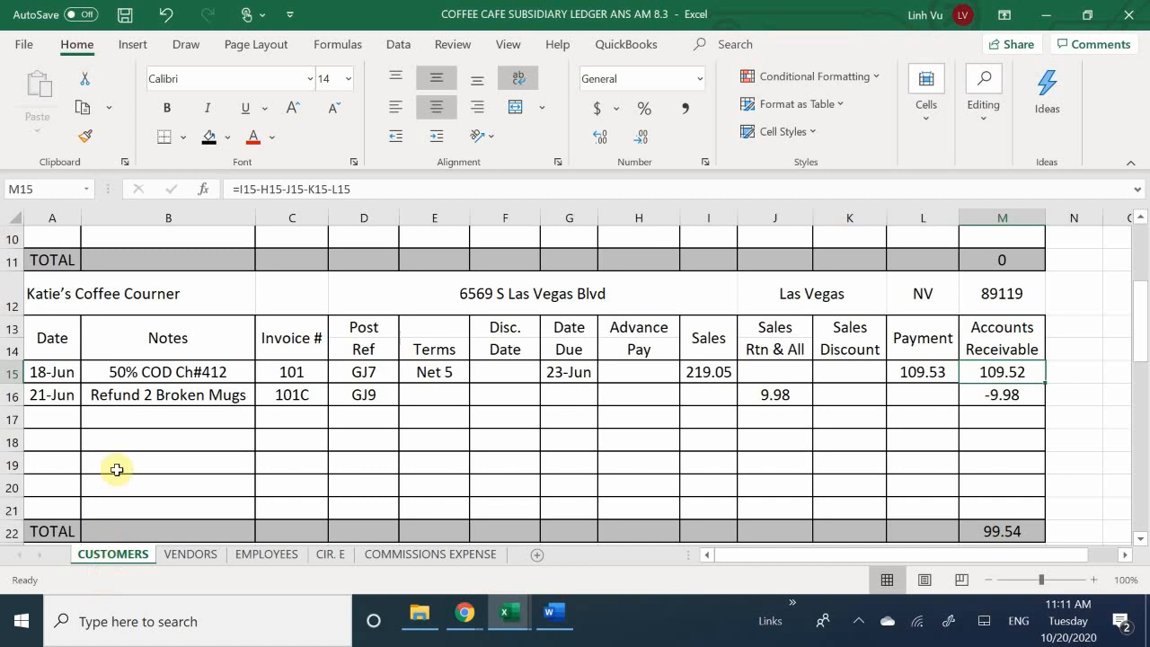
scroll(154, 381, up, 1)
scroll(150, 393, down, 7)
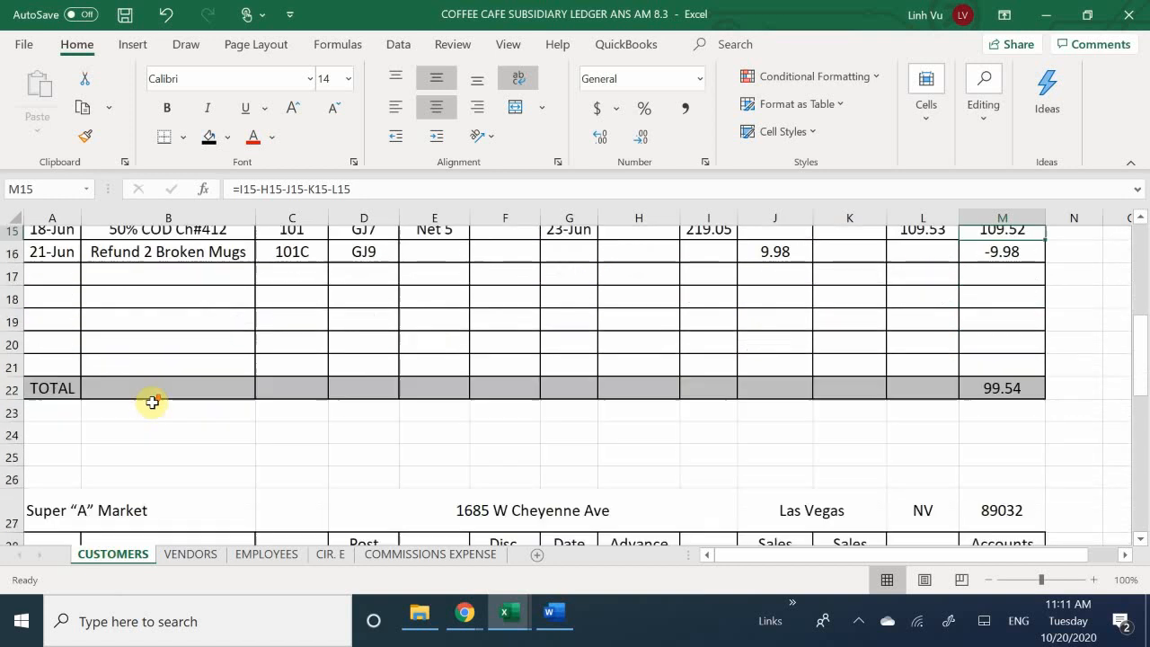
scroll(159, 409, down, 3)
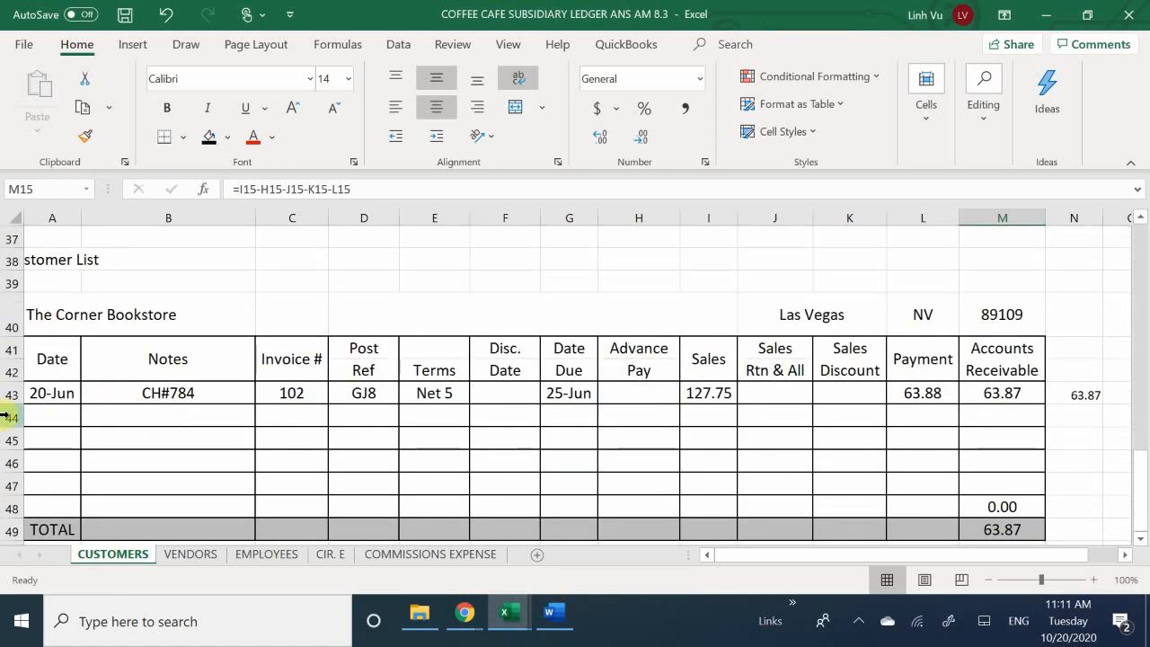
click(54, 416)
text(6)
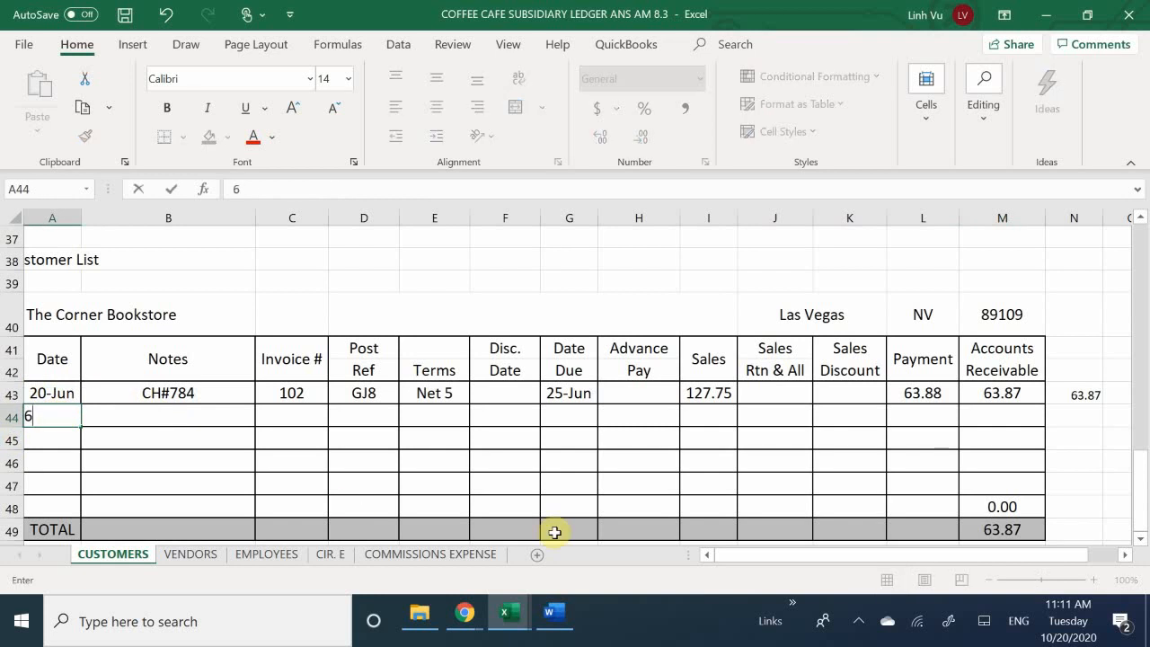
text(/21)
key(Return)
key(Right)
key(Up)
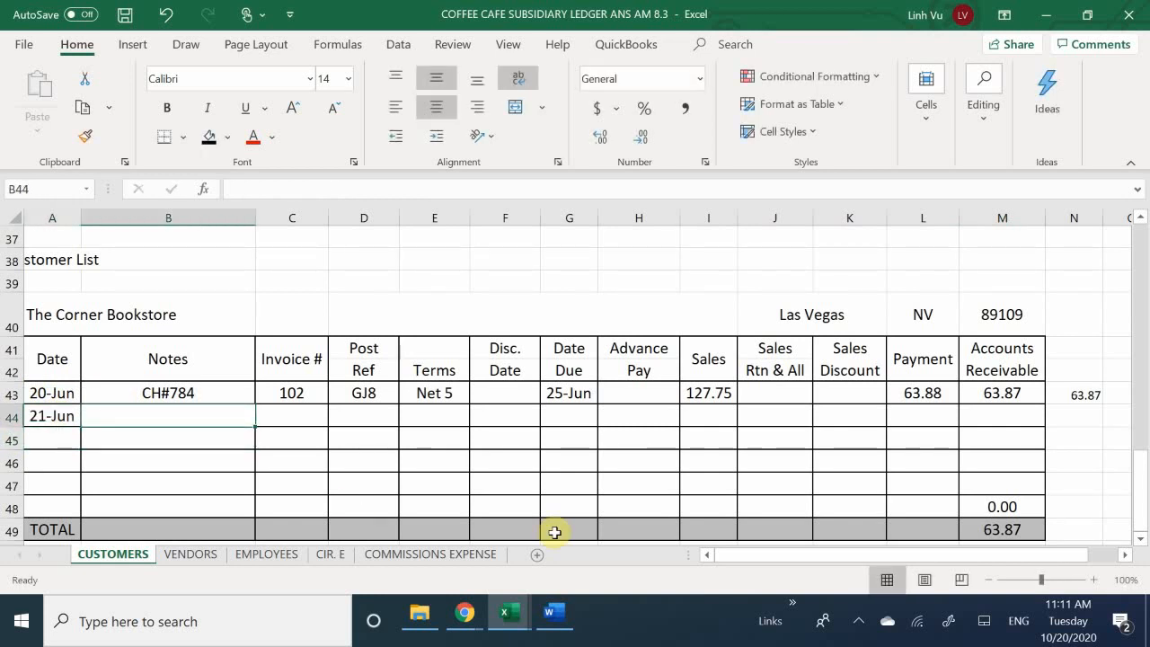
Step: Enter the note "Rtn 4 Broken Mugs 50% Disc" in B44 for The Corner Bookstore
text(R)
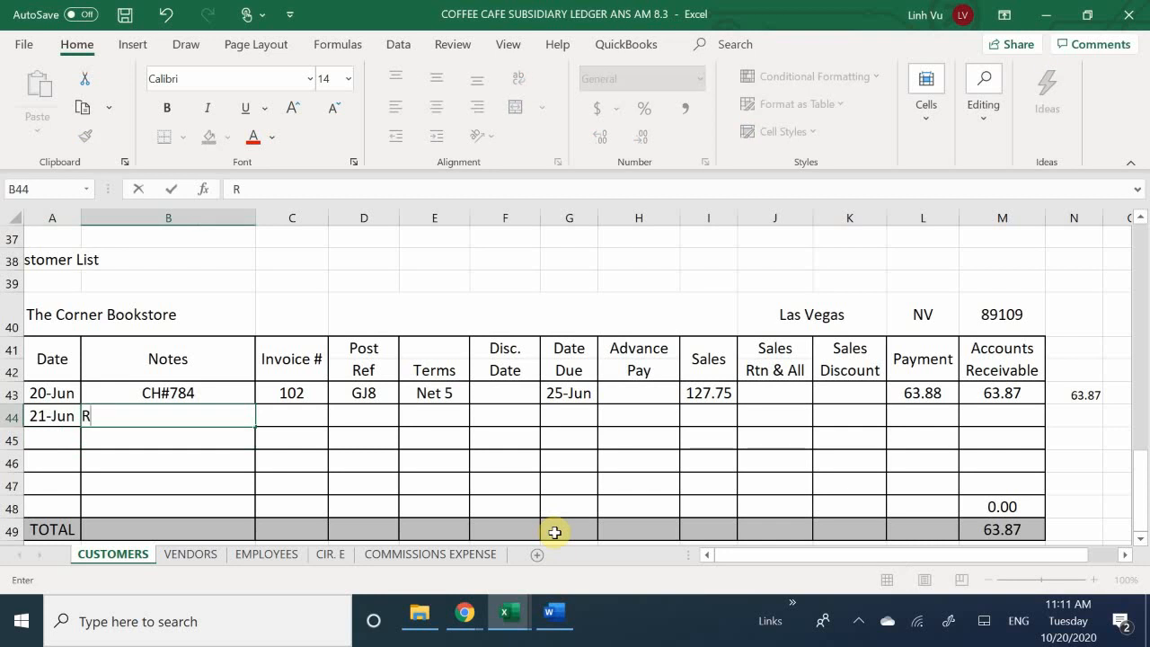
text(tn 4 C)
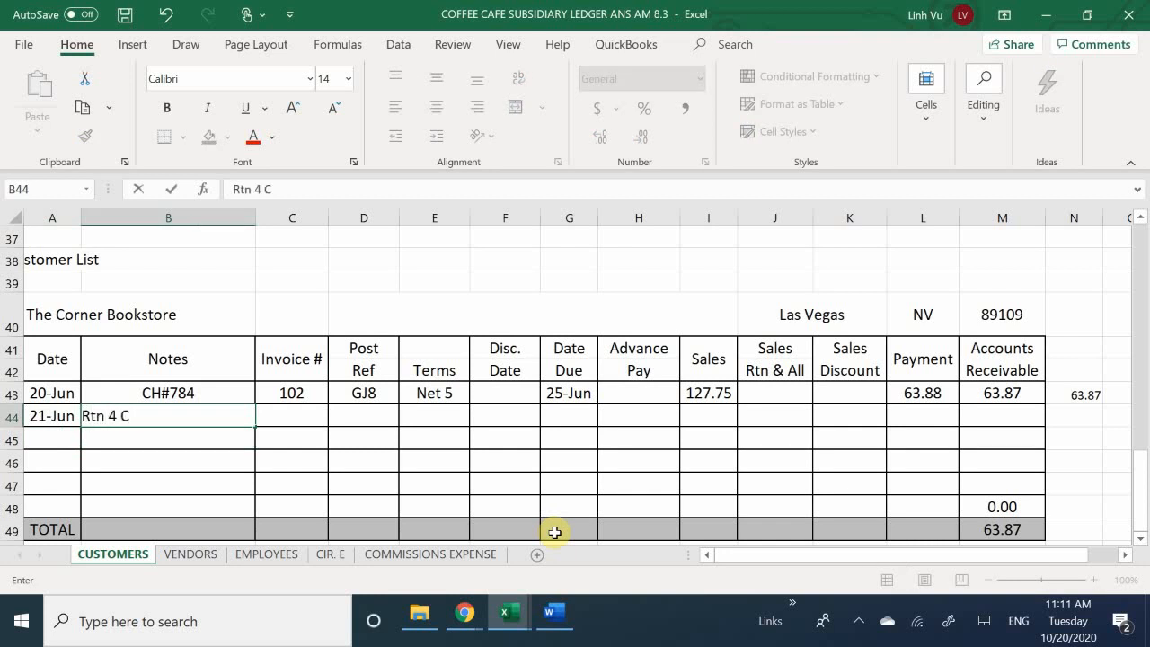
text(rw)
key(BackSpace)
text(ac)
key(BackSpace)
key(BackSpace)
key(BackSpace)
key(BackSpace)
text(Browke)
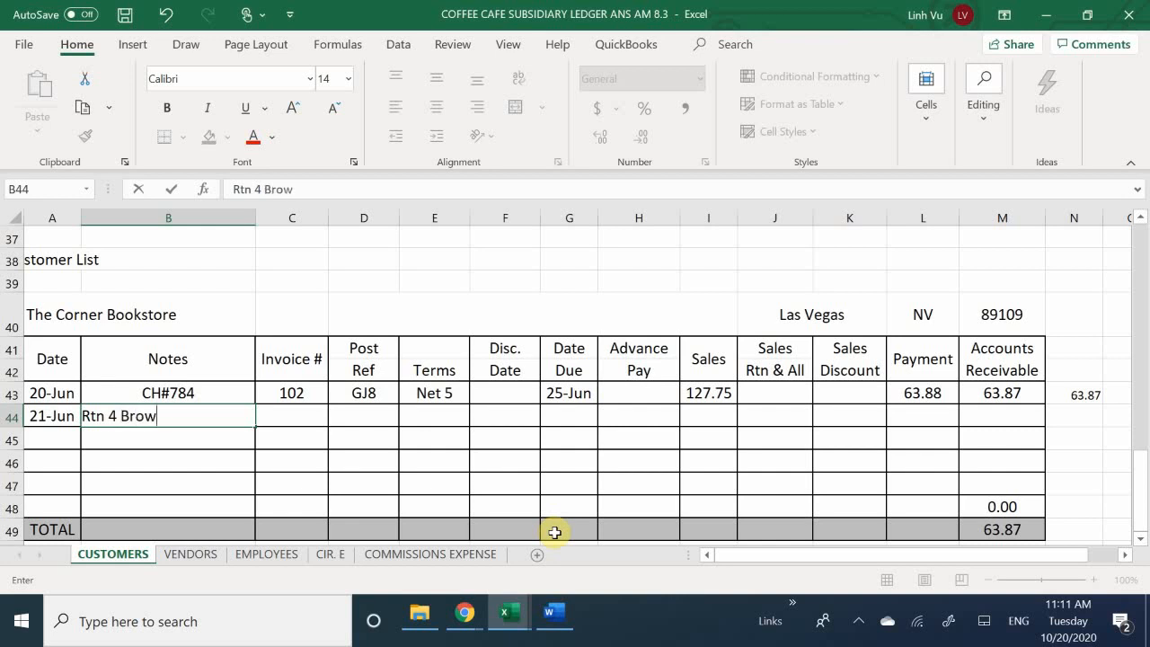
key(BackSpace)
key(BackSpace)
key(BackSpace)
text(ken My)
key(BackSpace)
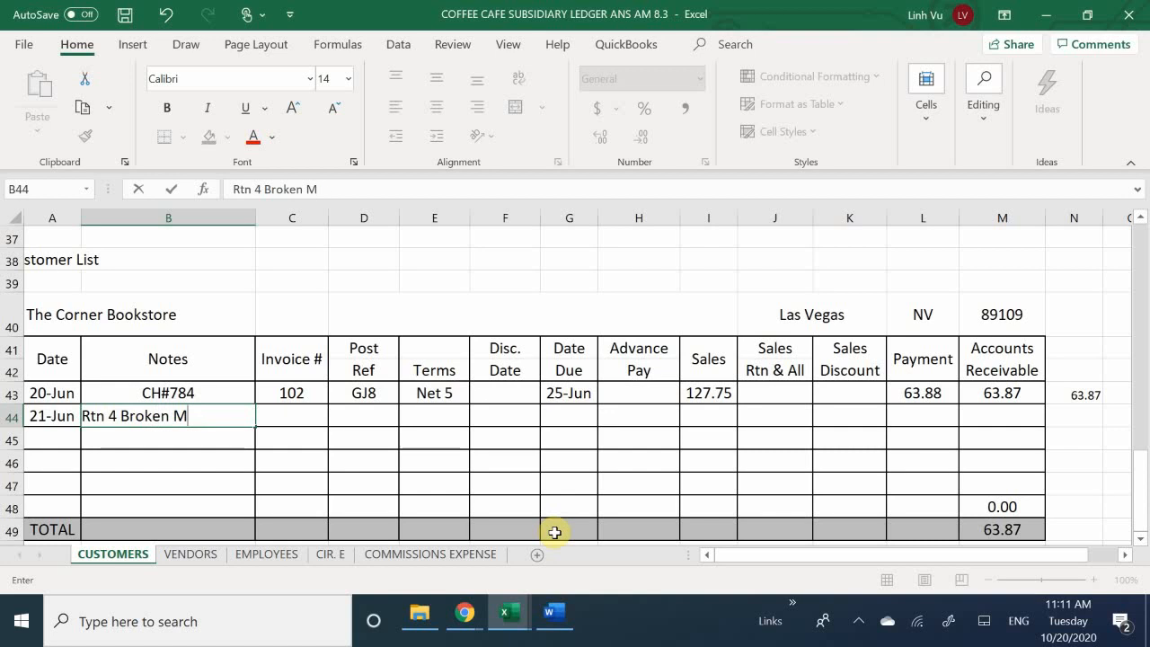
text(ugs 50% Du)
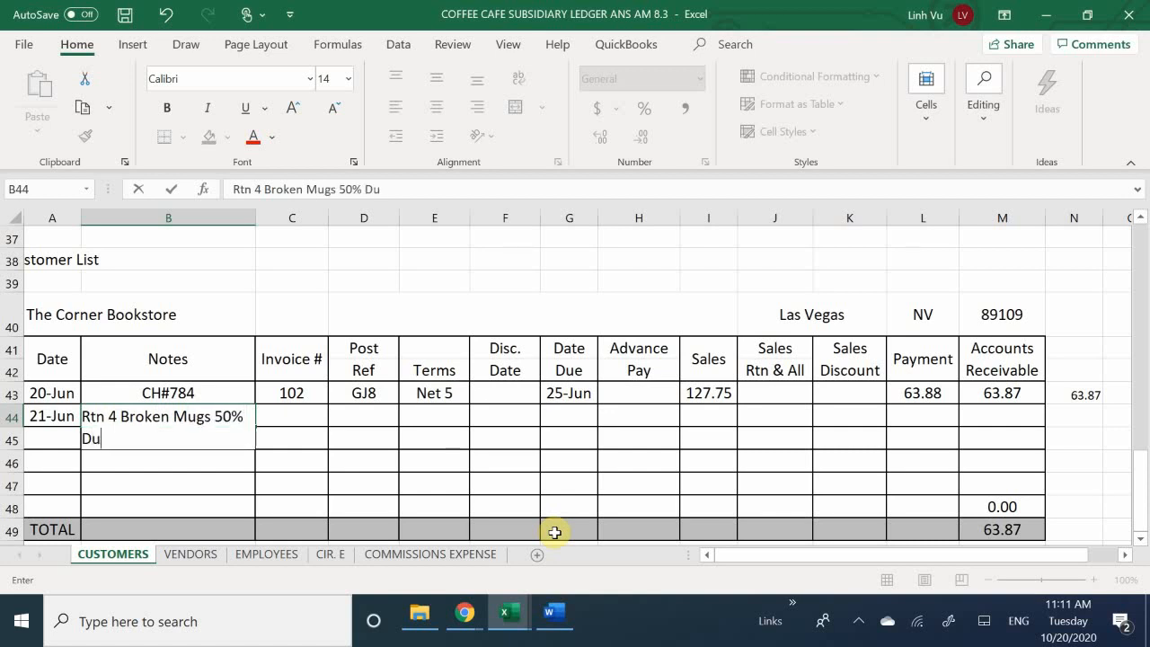
key(BackSpace)
text(isc)
key(Tab)
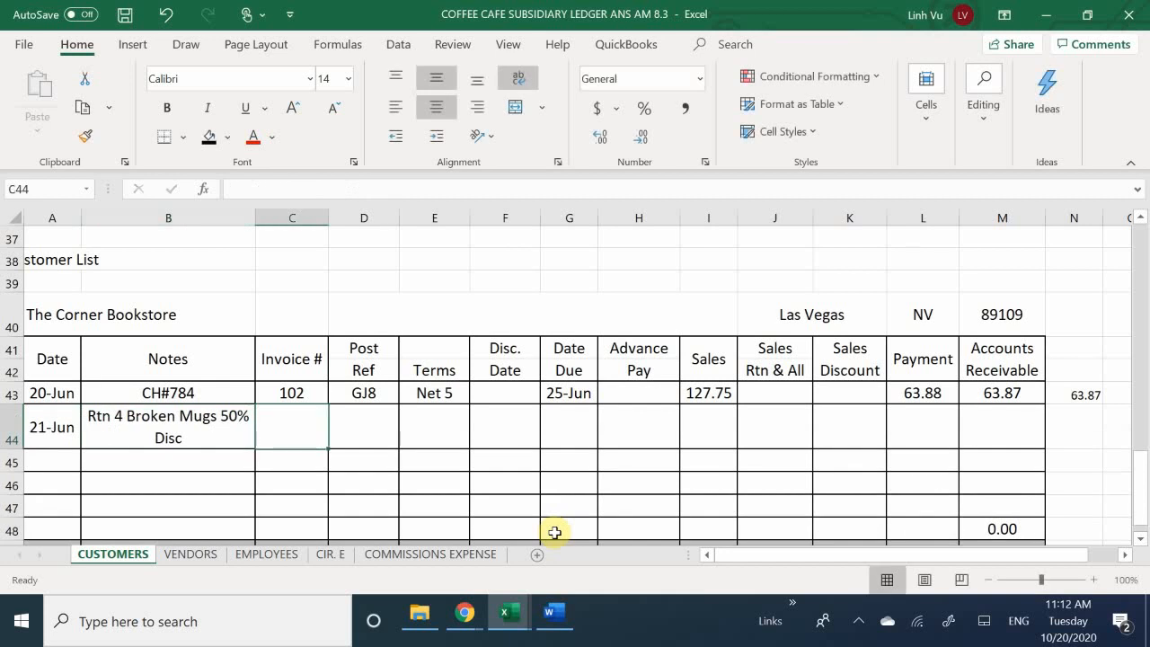
Step: Enter invoice number 102C and post reference GJ9 in The Corner Bookstore's 21-Jun row
text(102C)
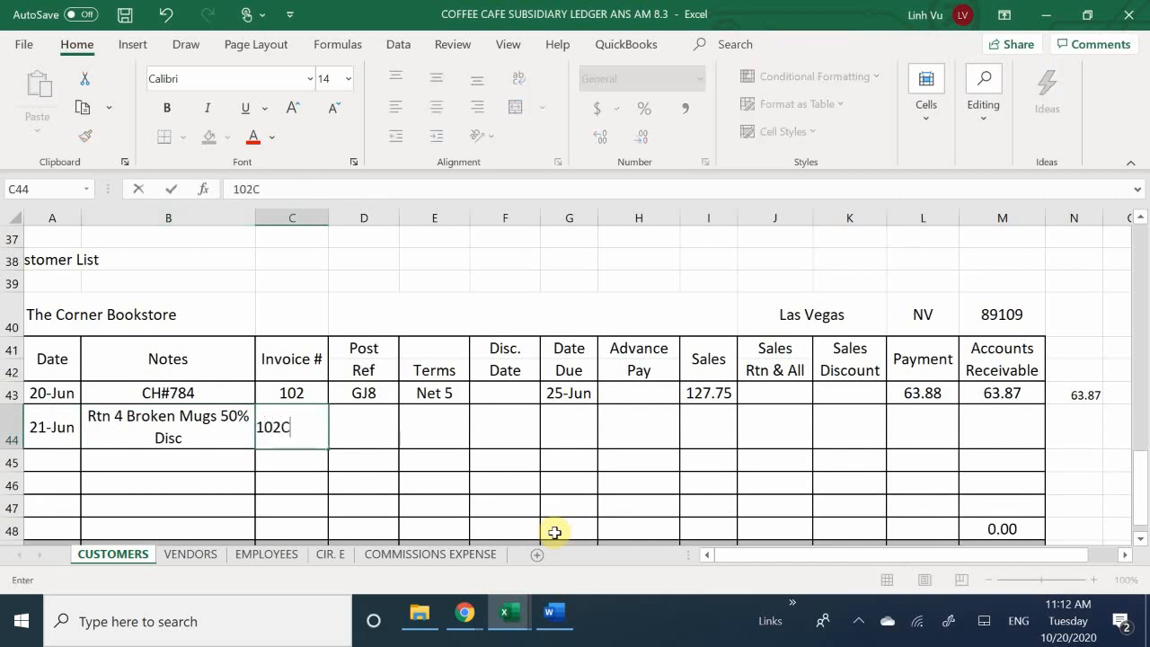
key(Tab)
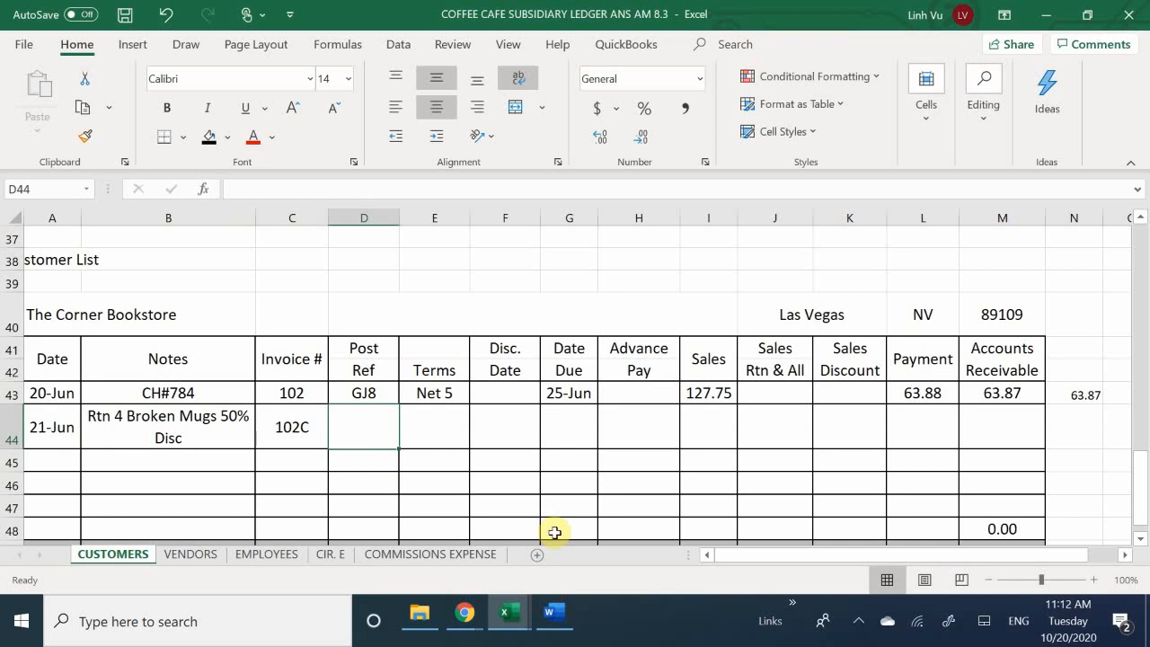
text(GJ9)
key(Return)
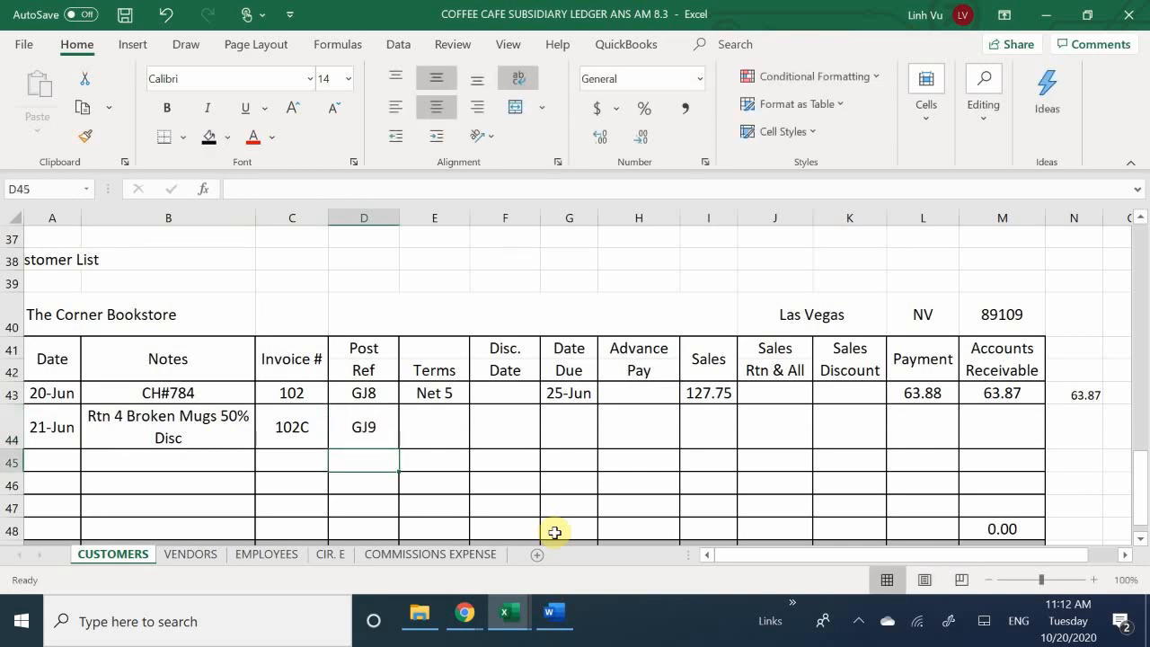
key(Right)
key(Up)
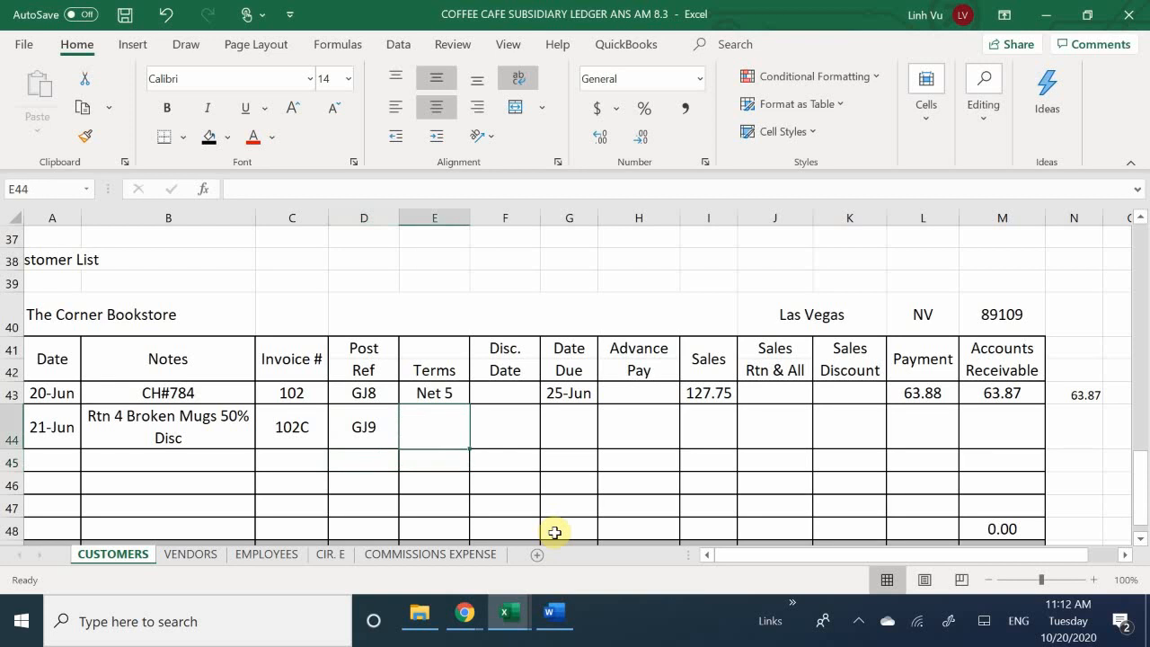
Step: Enter 9.98 under Sales Rtn & All in J44 for The Corner Bookstore's 21-Jun return
key(Right)
key(Right)
key(Right)
key(Right)
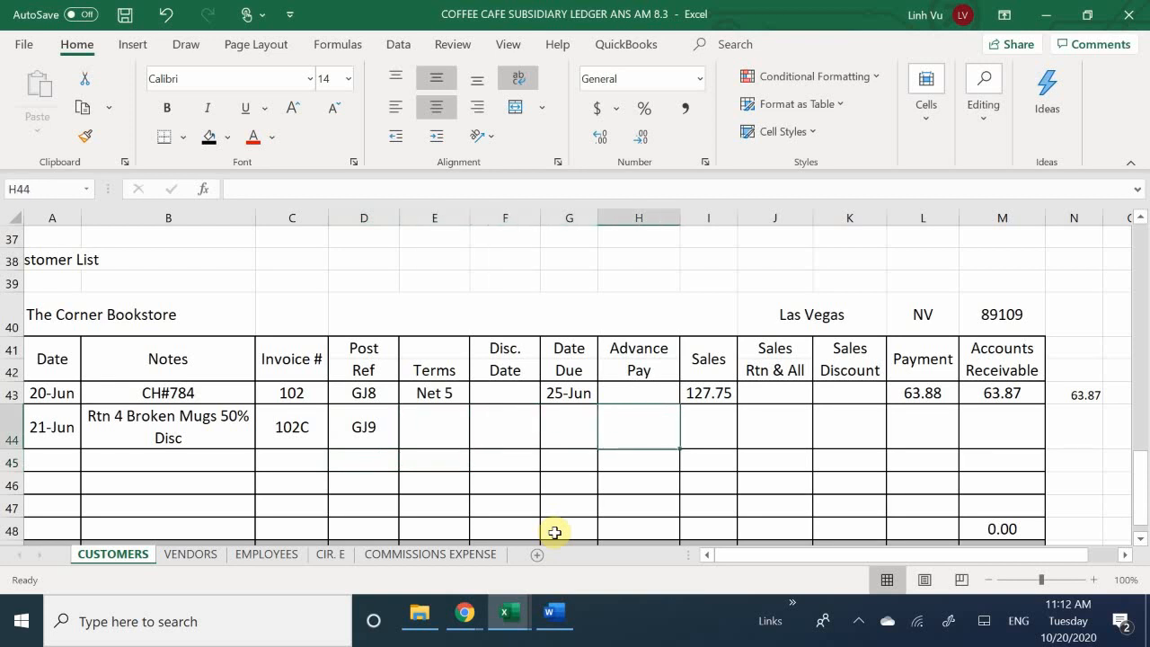
key(Right)
key(Right)
key(Right)
key(Right)
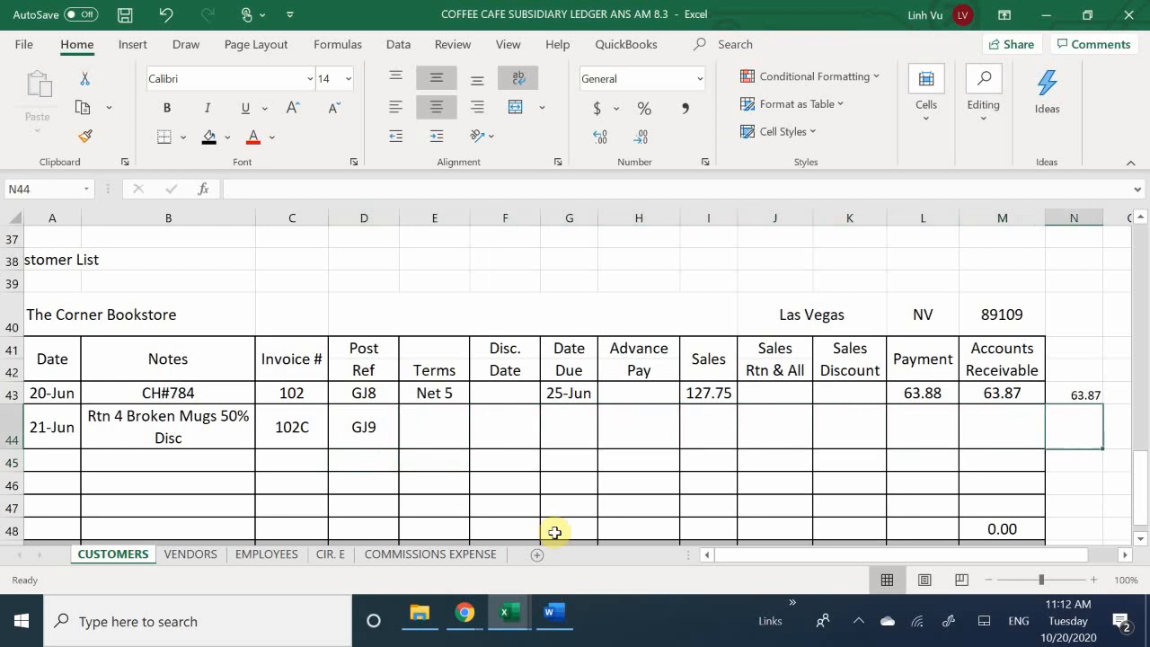
key(Left)
key(Left)
key(Left)
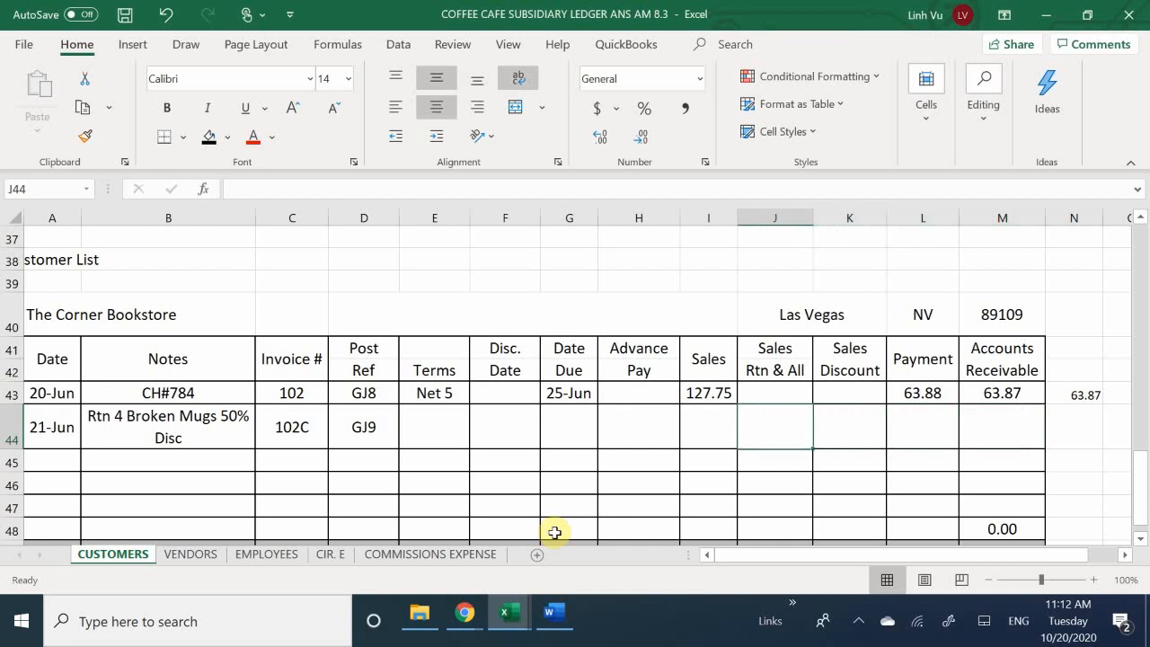
text(9.98)
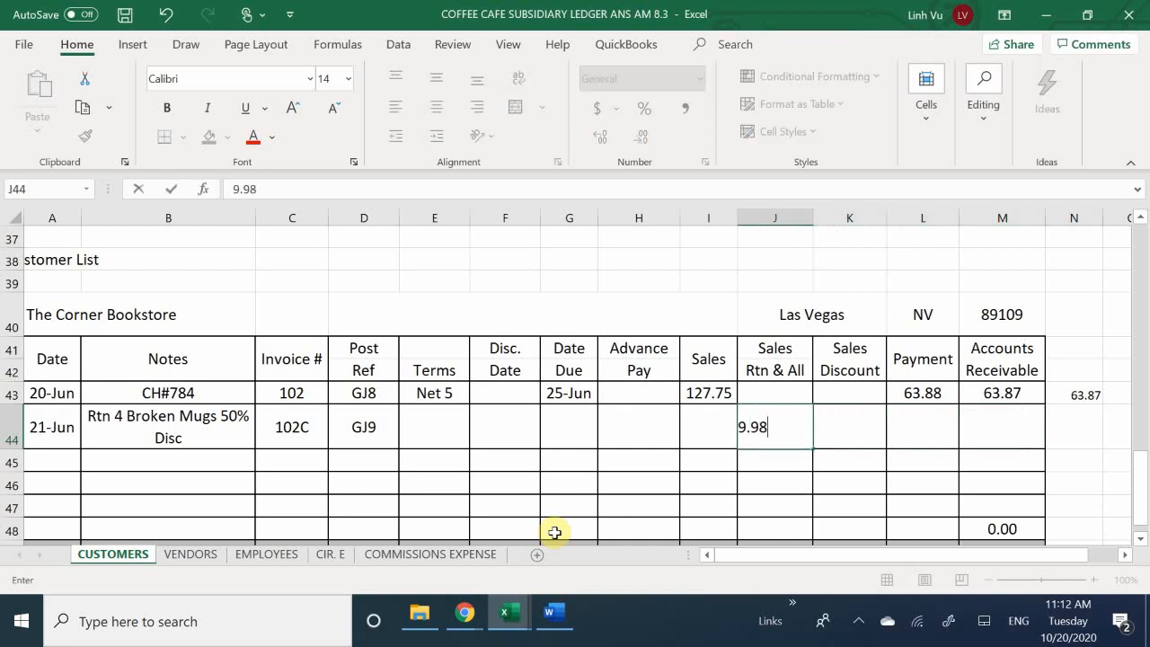
key(ctrl+Return)
key(Return)
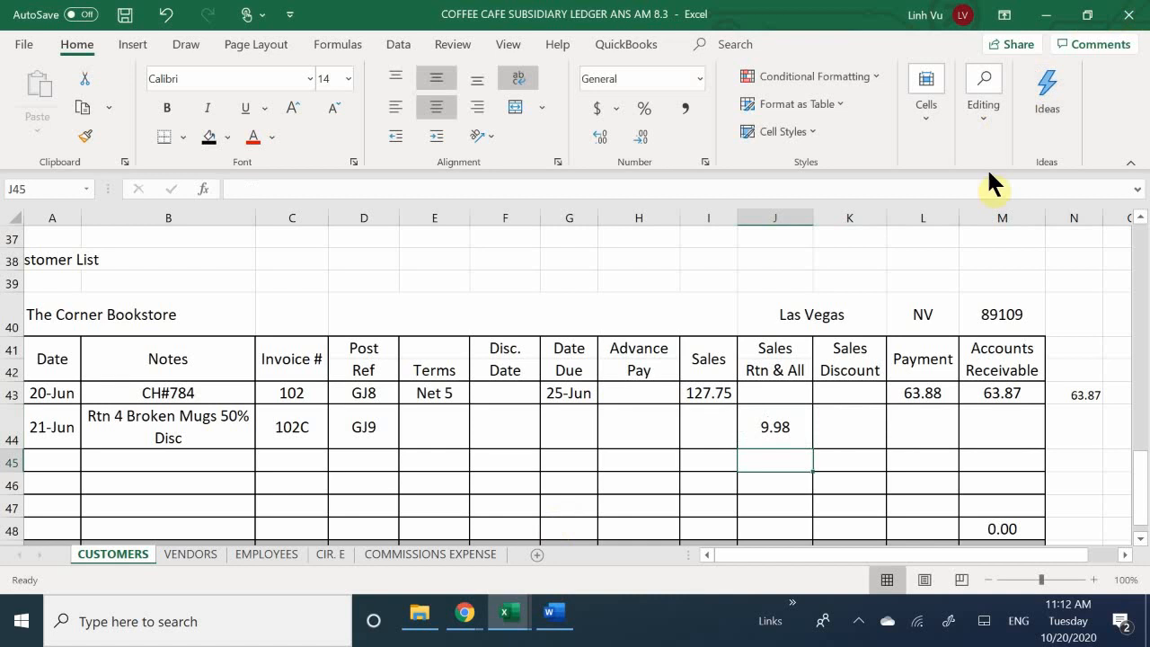
Step: Fill The Corner Bookstore's Accounts Receivable formula from M43 down into M44
click(1019, 393)
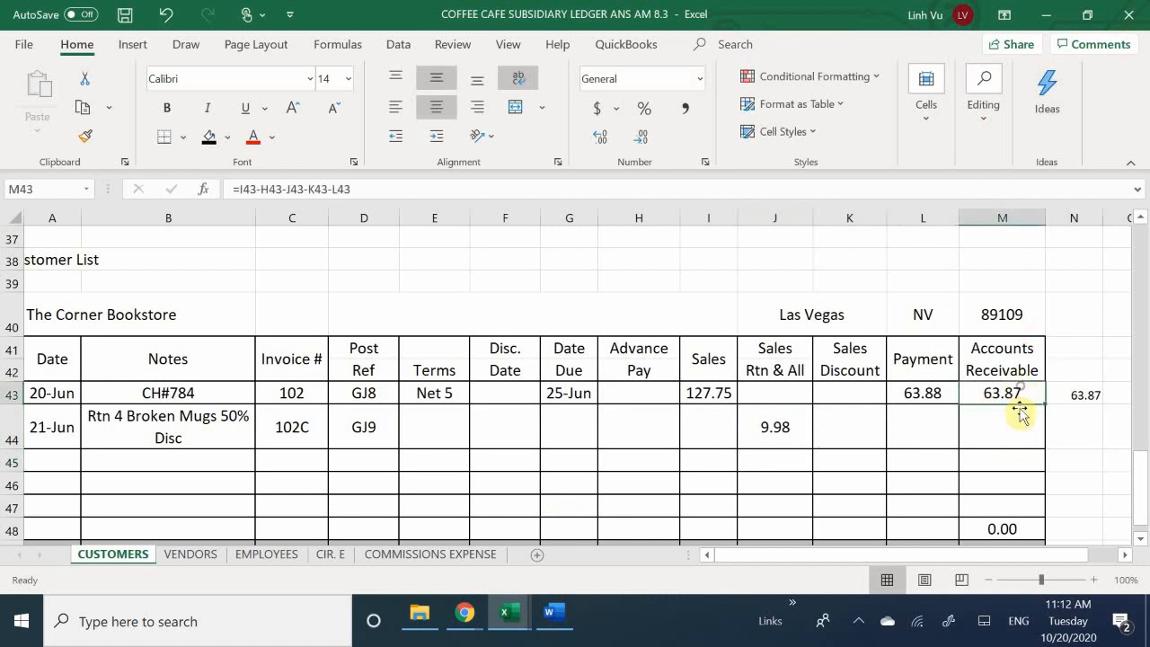
drag(1044, 403, 1045, 429)
scroll(983, 421, down, 1)
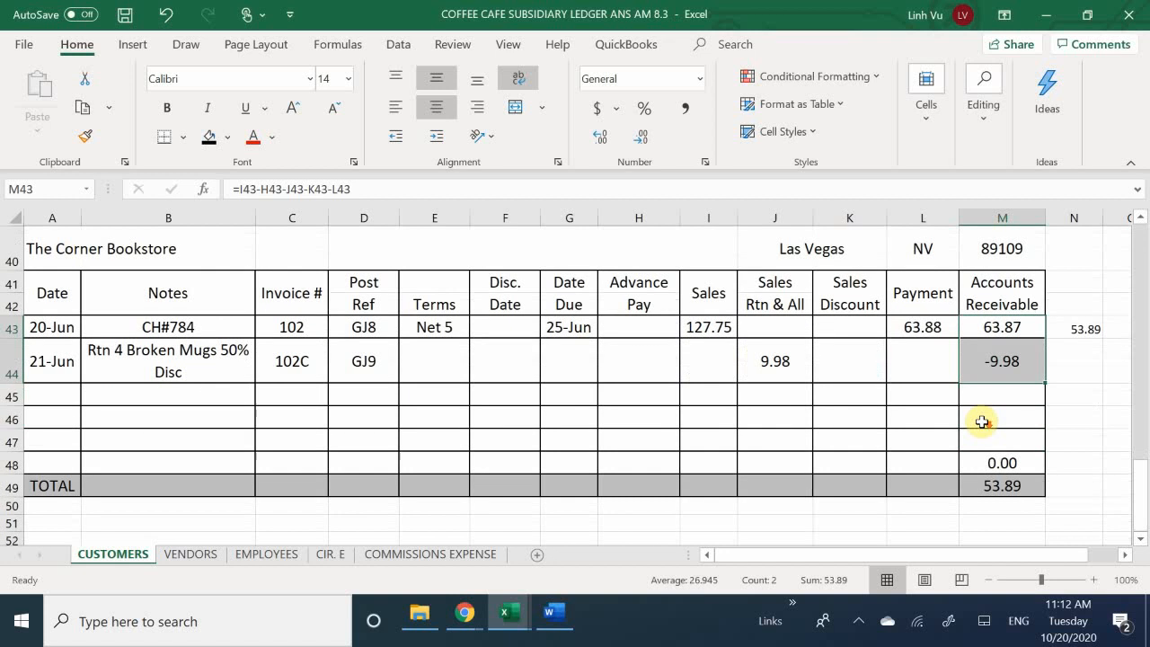
Step: Clear the leftover Accounts Receivable formula in M48, just above The Corner Bookstore's TOTAL row
click(976, 462)
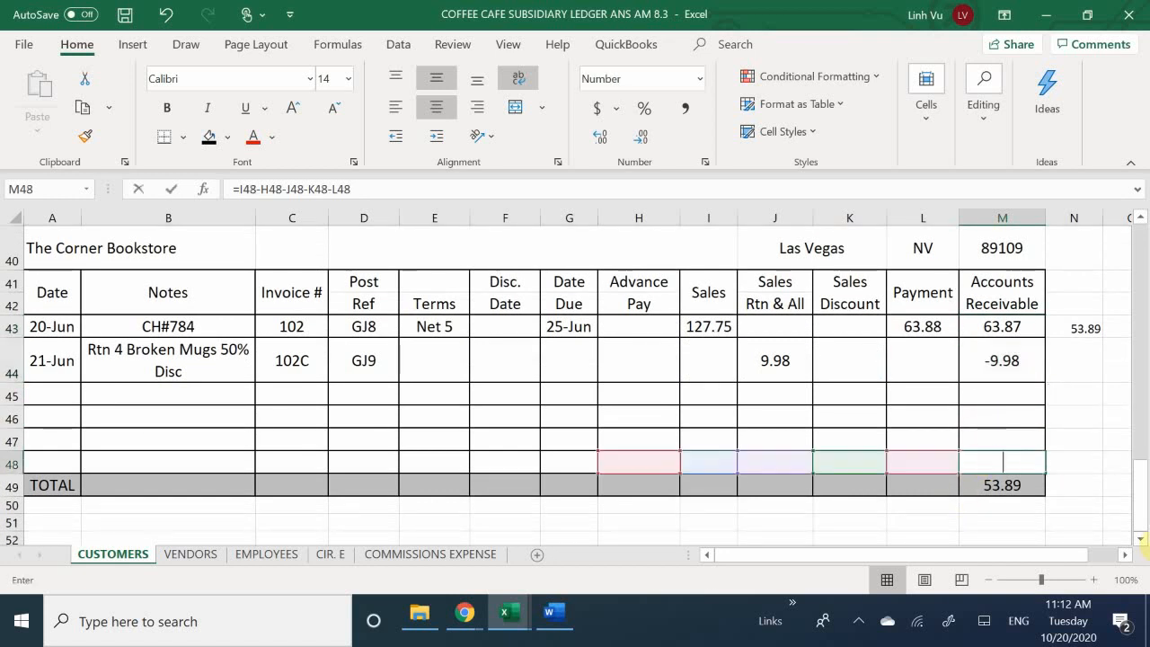
key(BackSpace)
key(Return)
key(Down)
key(Down)
key(Down)
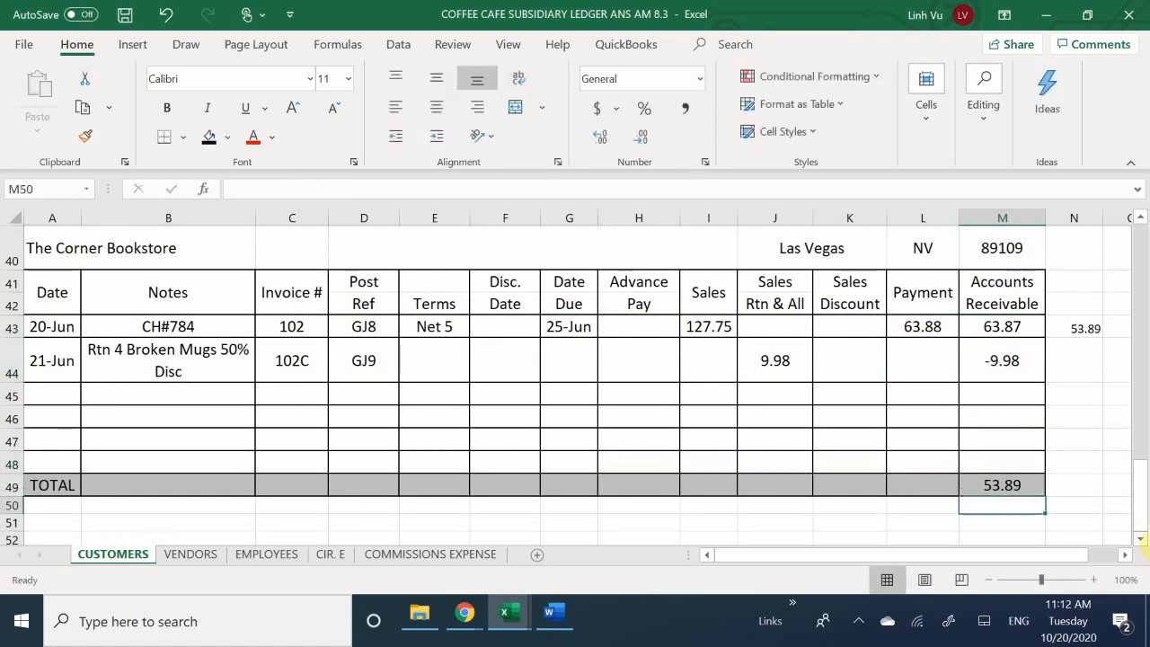
Step: Review The Corner Bookstore's entries and Accounts Receivable total, and compare them with the Katie's Coffee Courner ledger
key(Up)
key(Up)
key(Up)
key(Up)
key(Up)
key(Up)
key(Up)
key(Up)
key(Up)
key(Up)
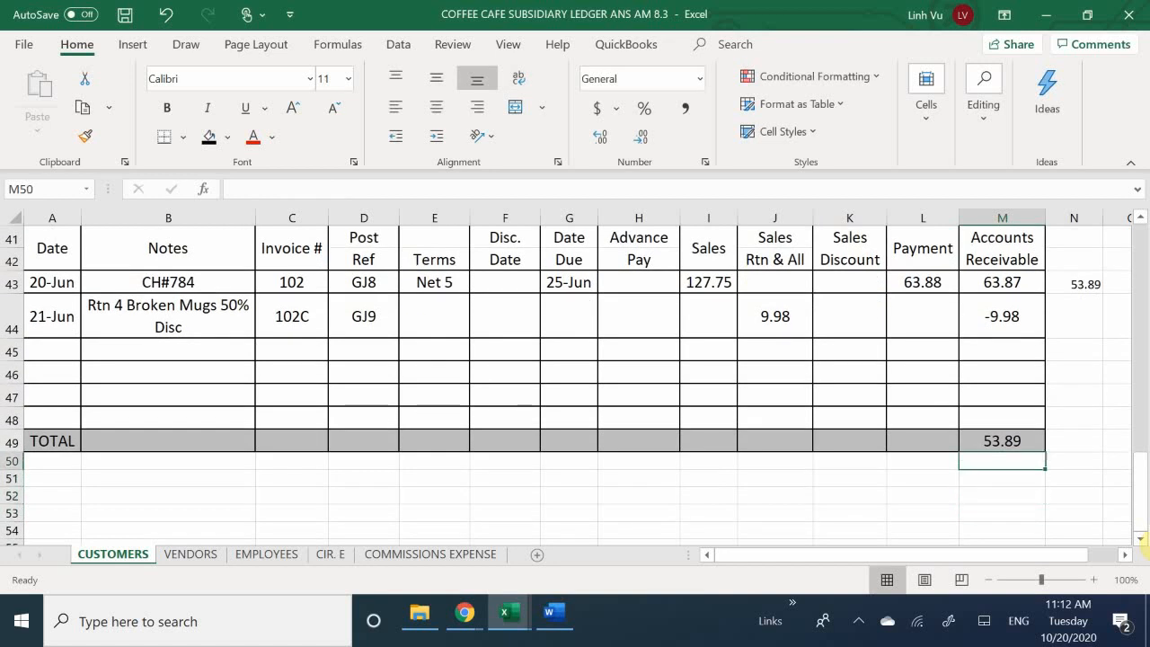
key(Up)
key(Up)
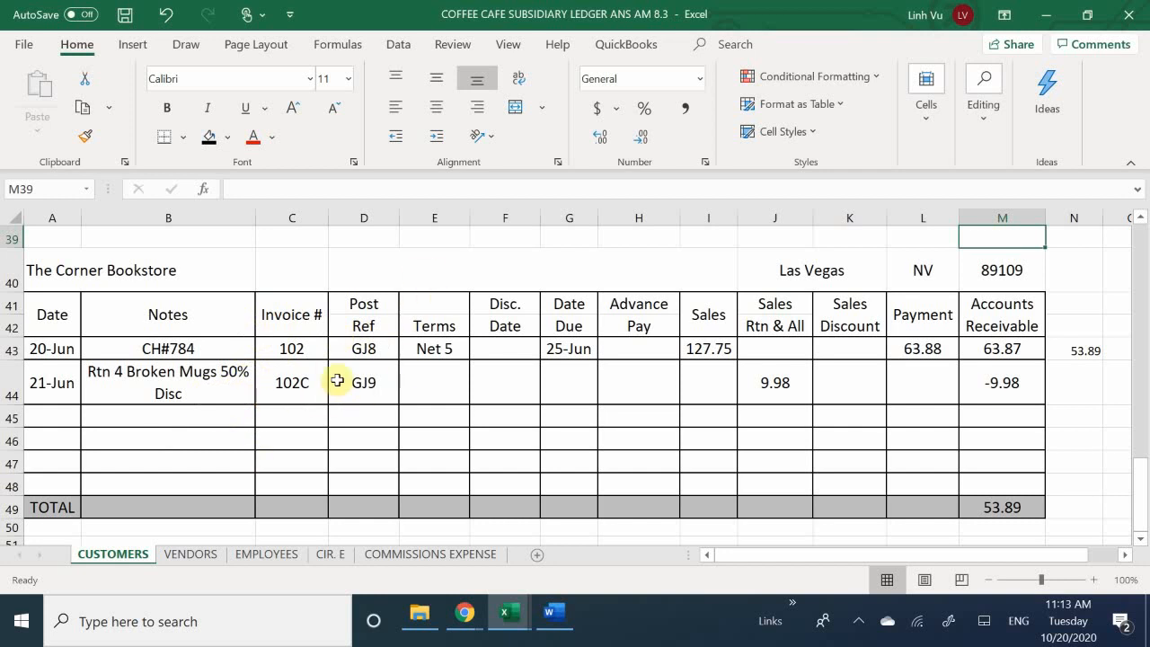
click(353, 349)
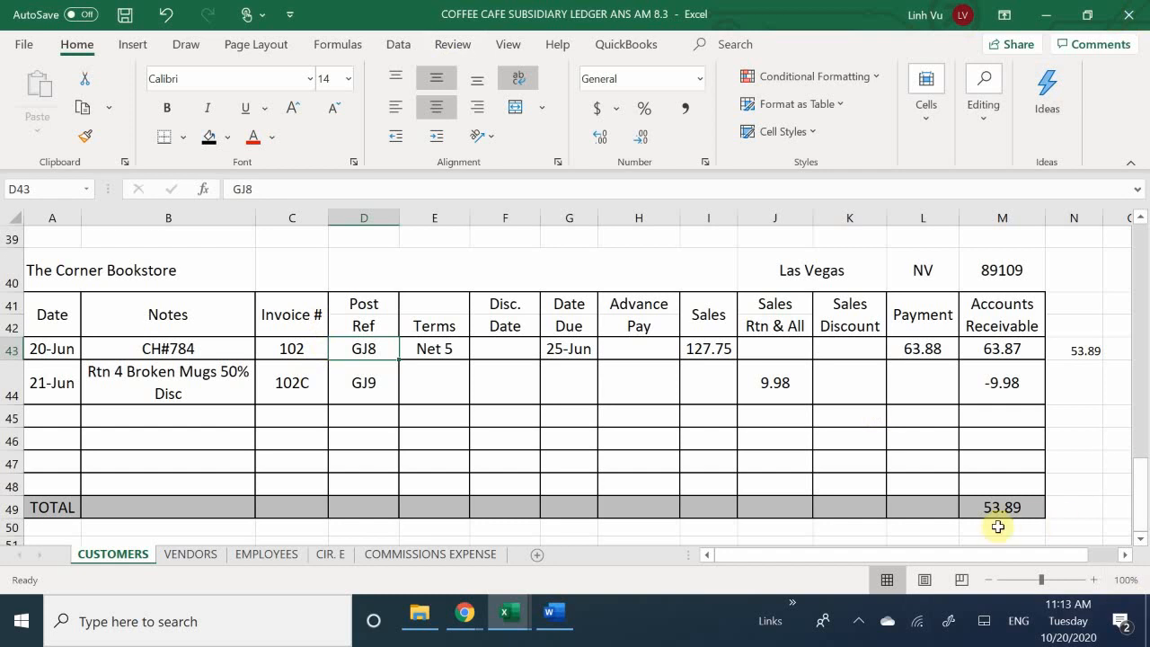
click(995, 509)
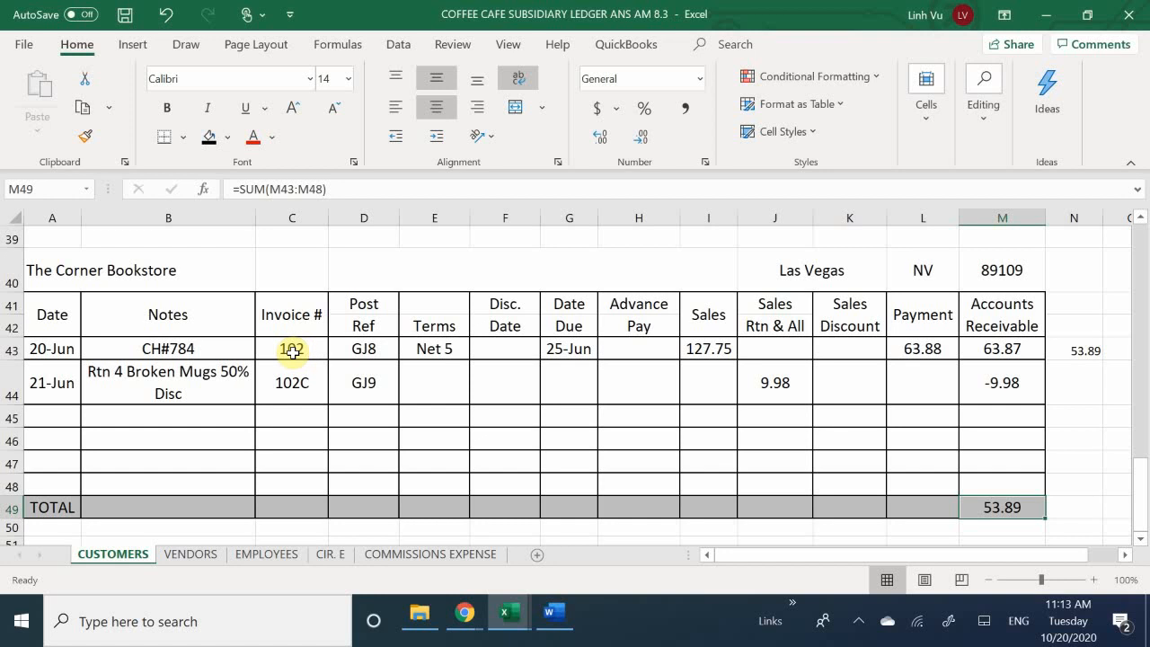
scroll(293, 352, up, 13)
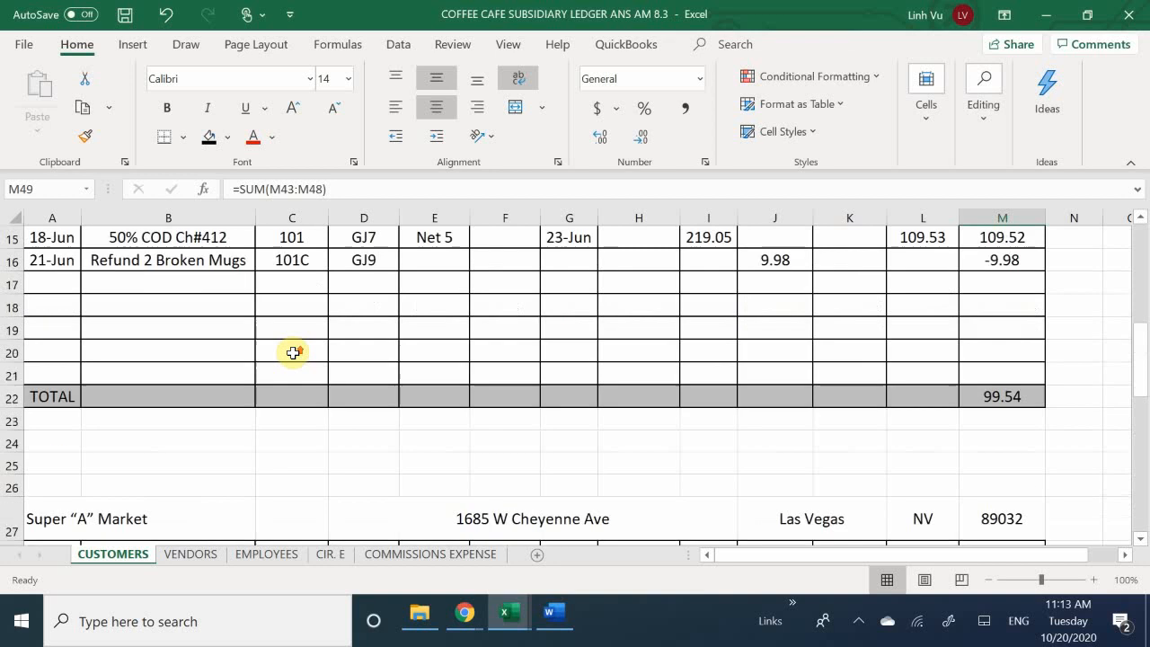
scroll(292, 354, down, 4)
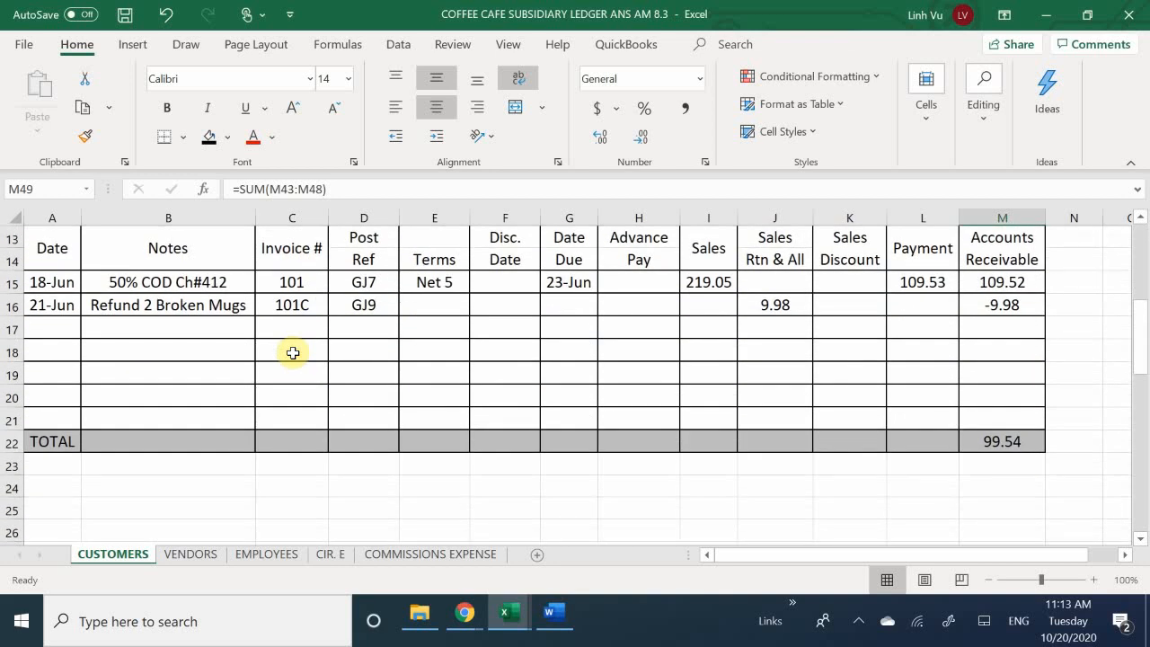
scroll(293, 353, up, 1)
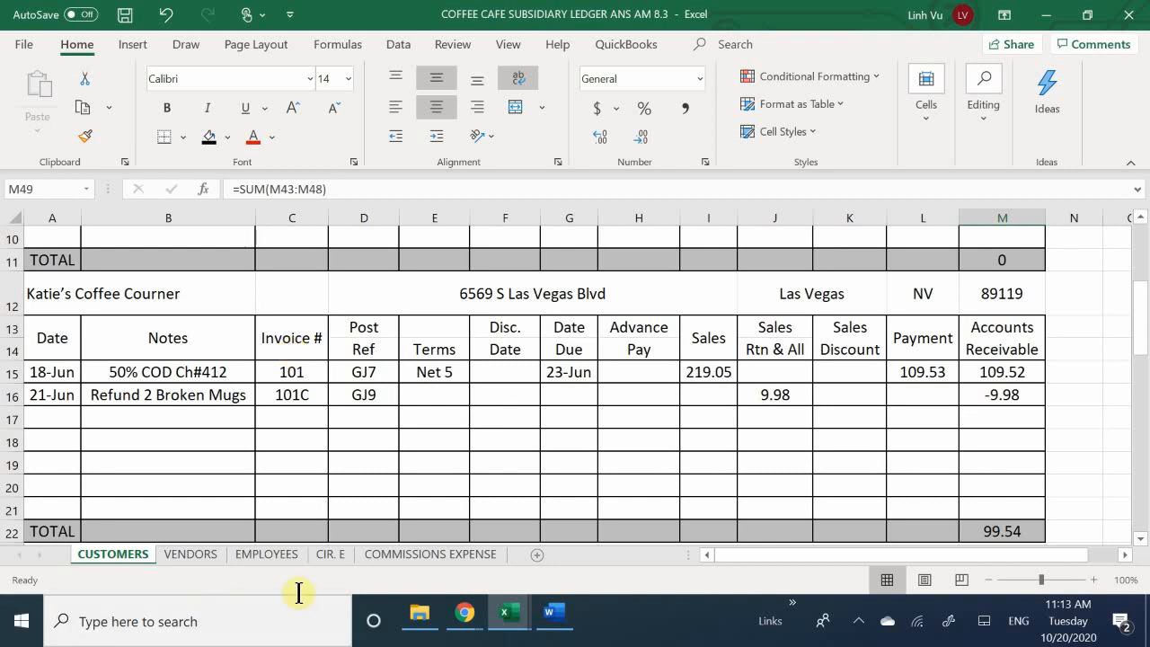
Step: Switch to the general journal workbook and the Word assignment, and read the Super "A" Market delivery invoice beside journal page 10
click(508, 611)
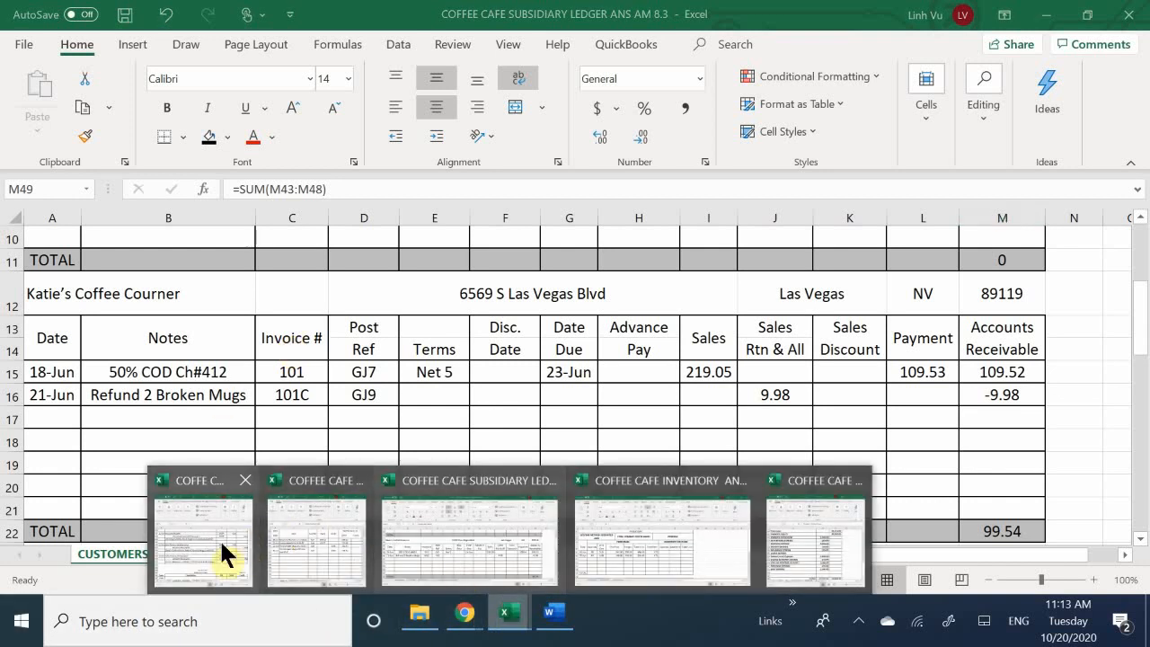
click(223, 551)
click(555, 615)
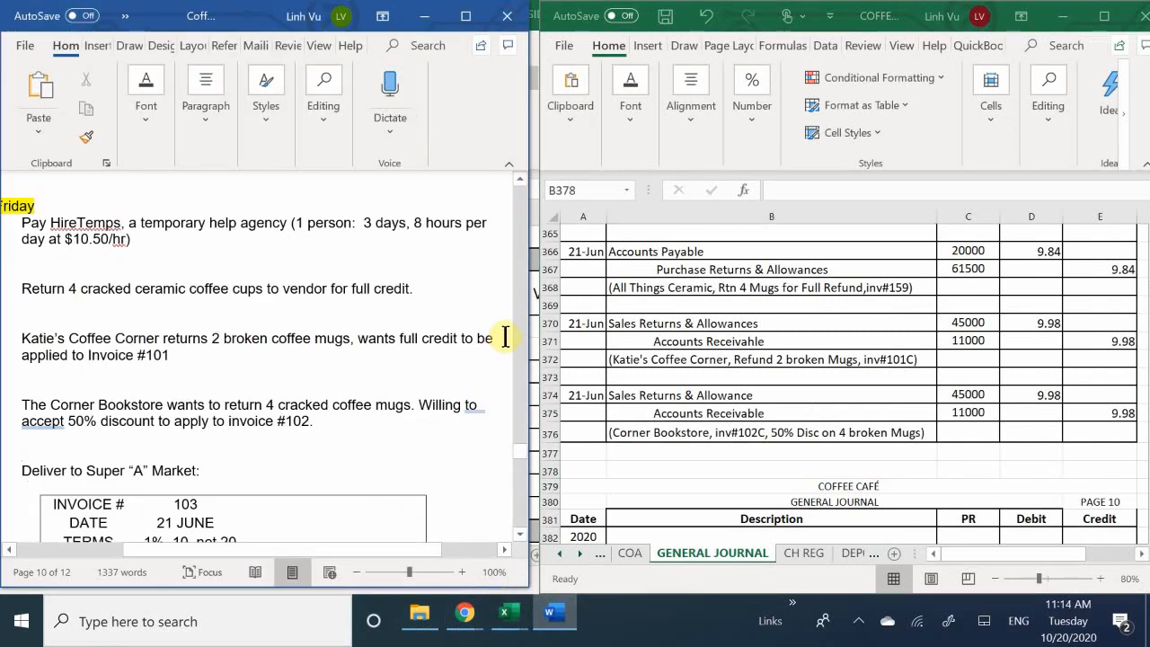
scroll(508, 335, down, 1)
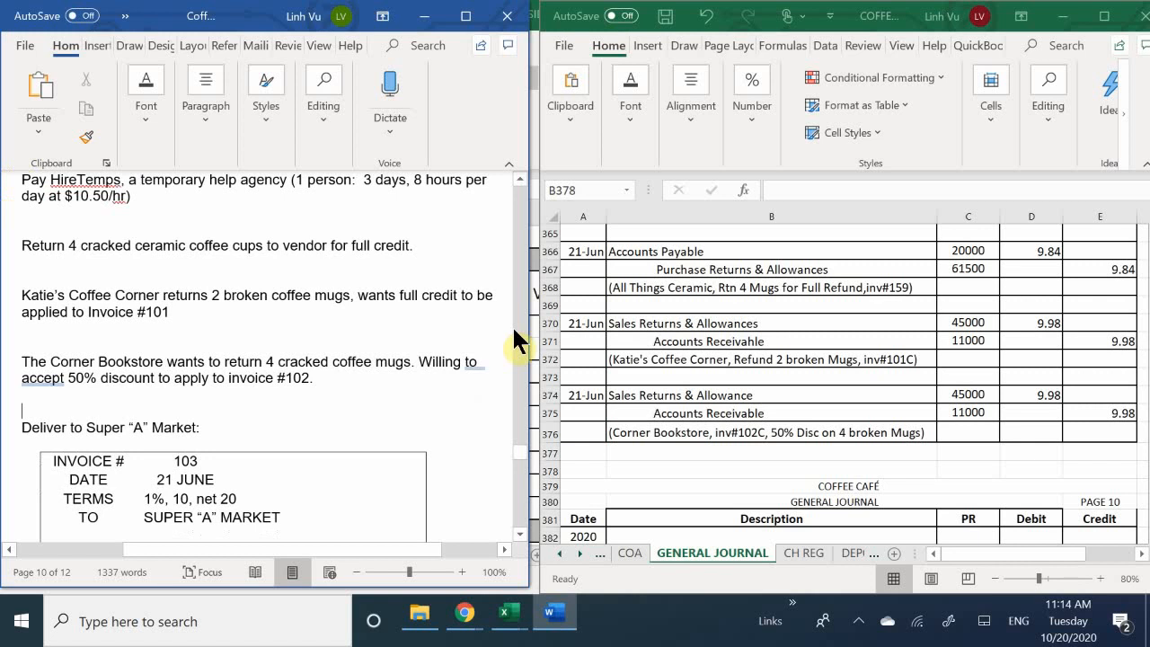
scroll(457, 356, down, 4)
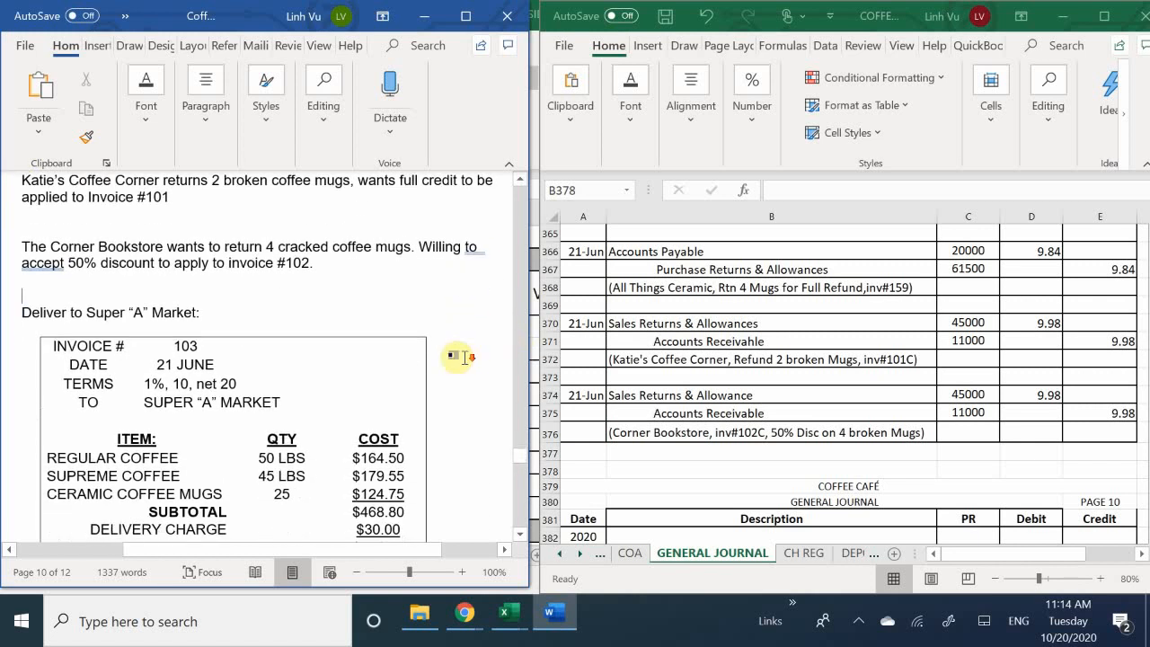
scroll(457, 360, down, 1)
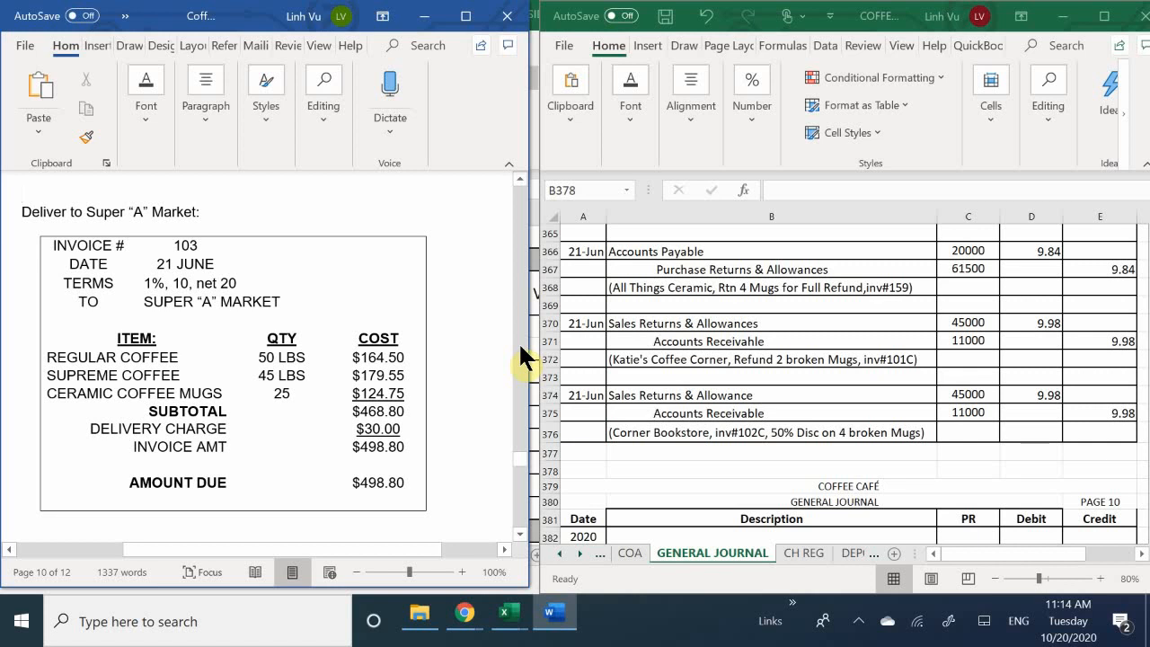
scroll(624, 460, down, 4)
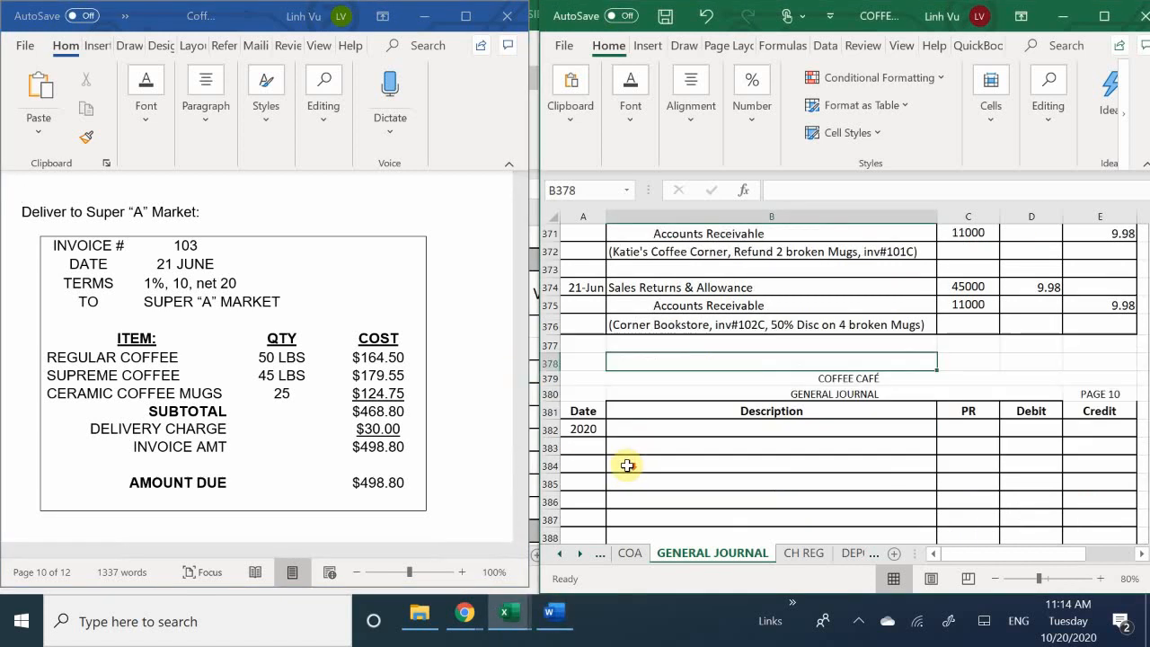
scroll(628, 468, down, 1)
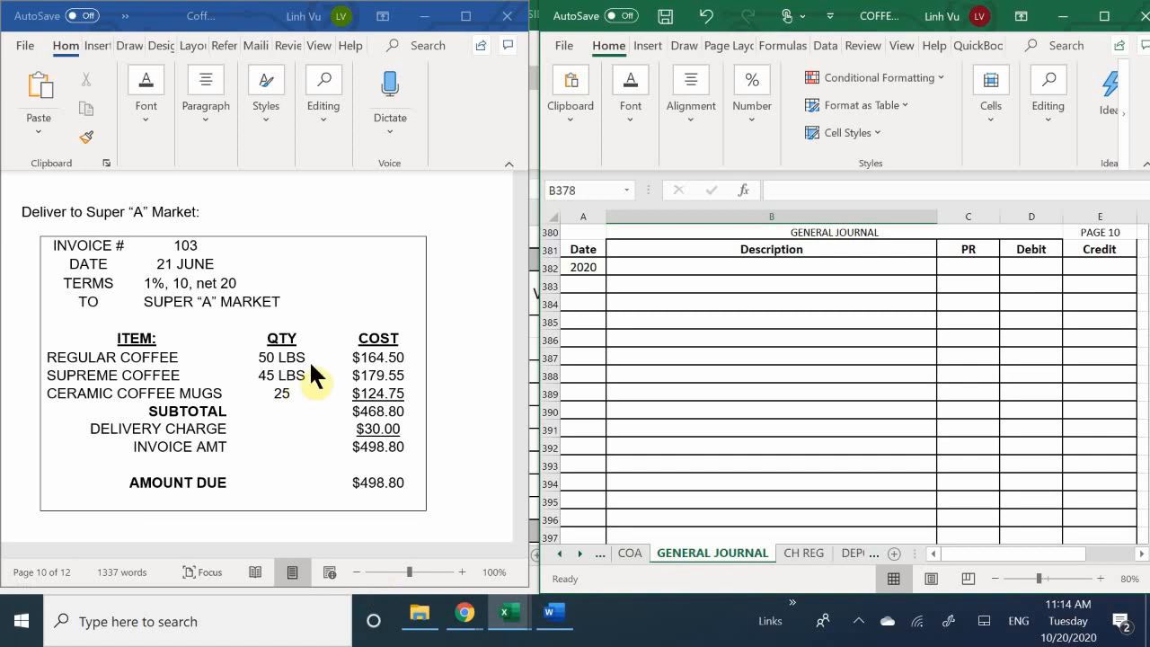
scroll(463, 316, down, 10)
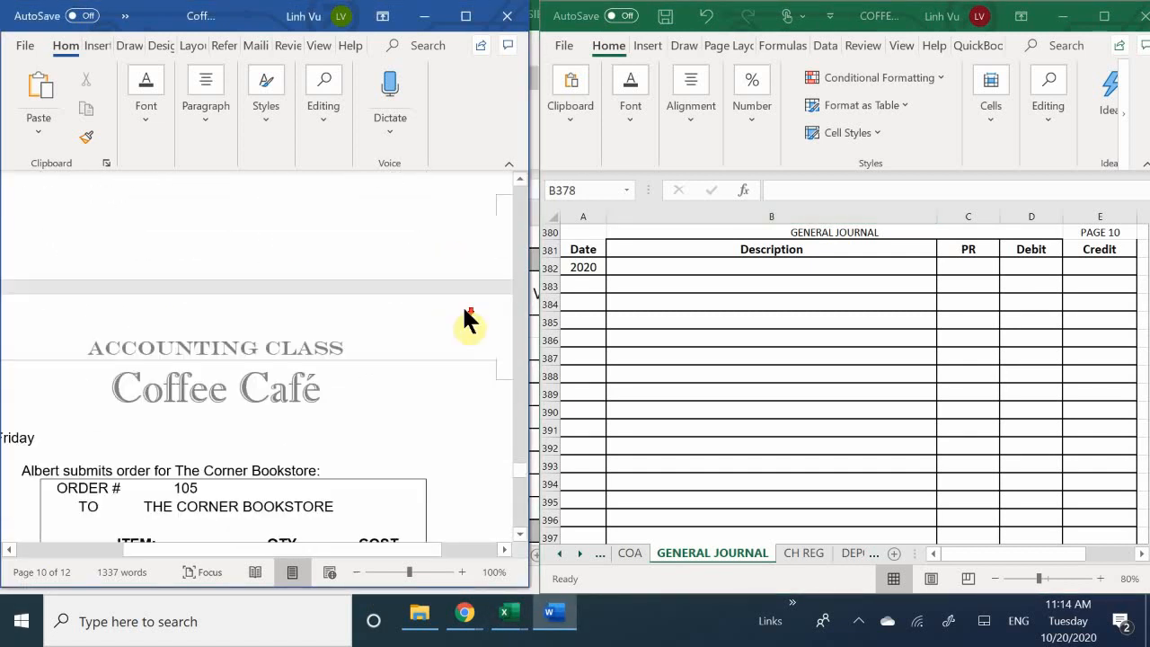
scroll(464, 309, down, 1)
scroll(464, 309, up, 2)
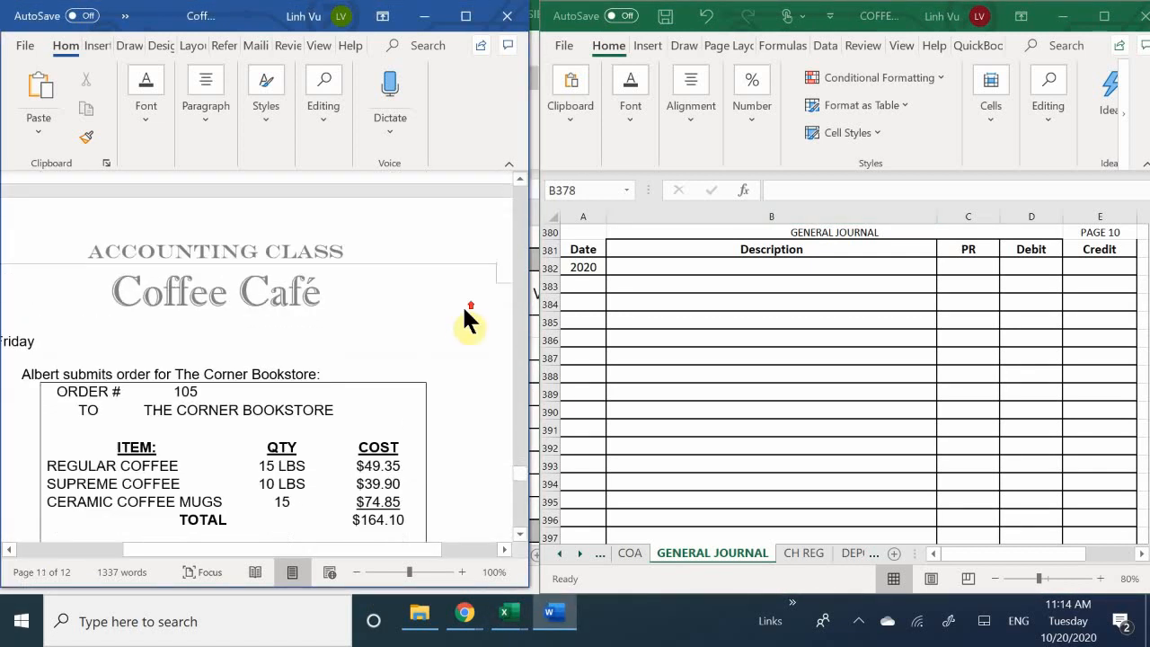
scroll(465, 310, down, 10)
scroll(464, 309, up, 18)
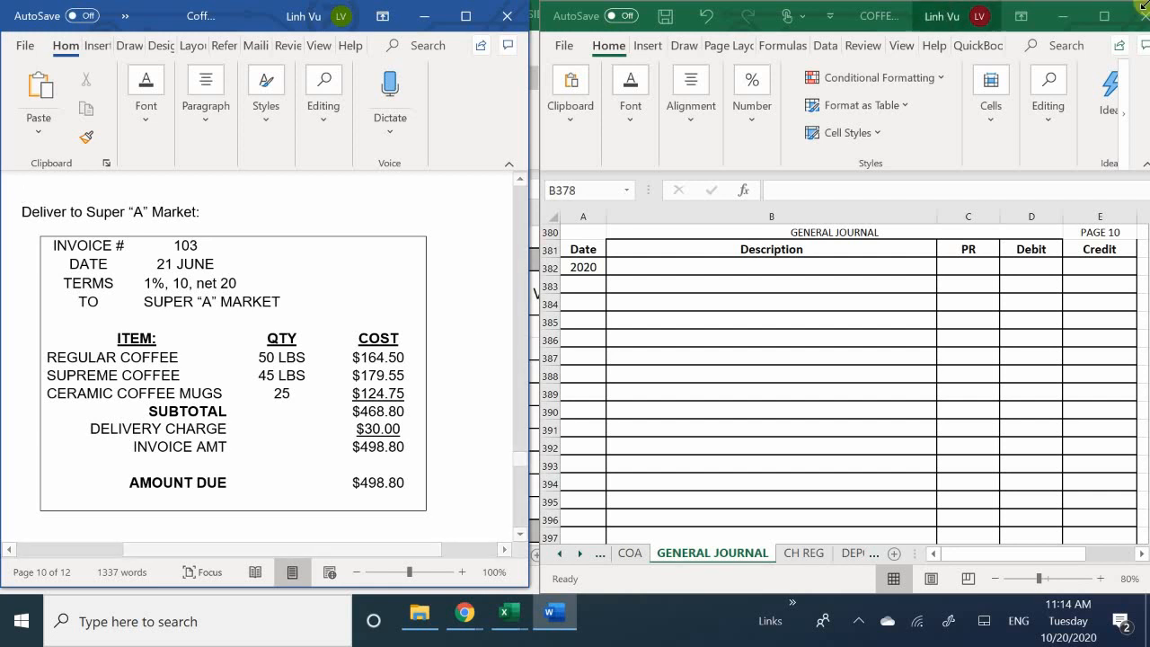
Step: Enter the date 6/21 in A383, the first entry row of general journal page 10
click(581, 283)
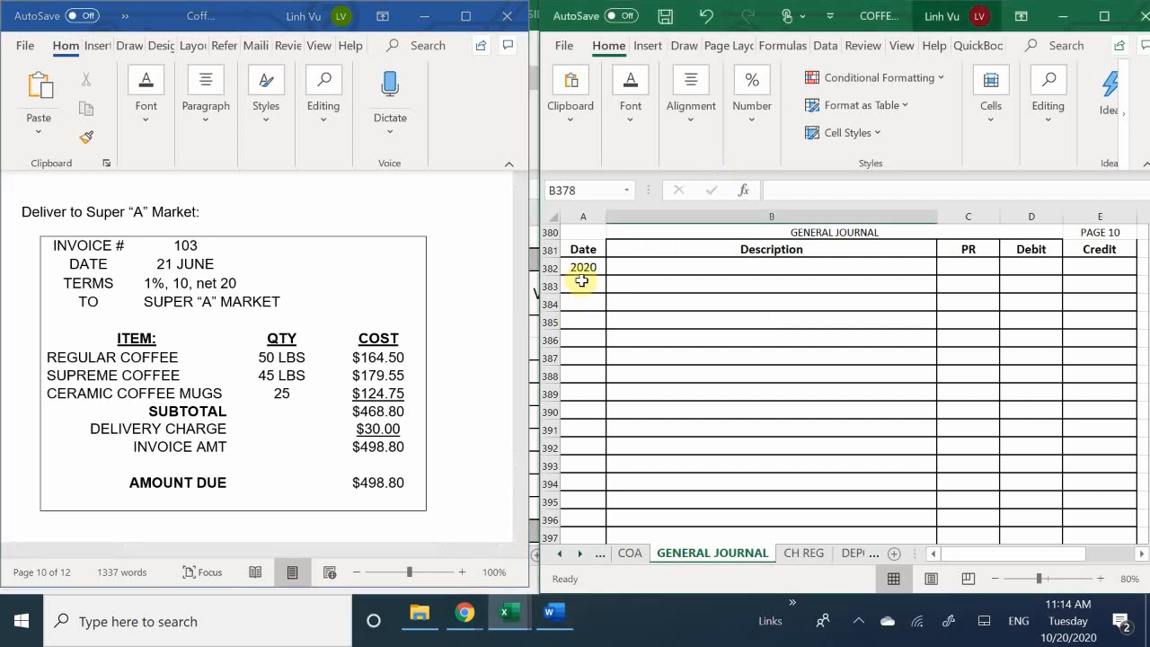
text(6/)
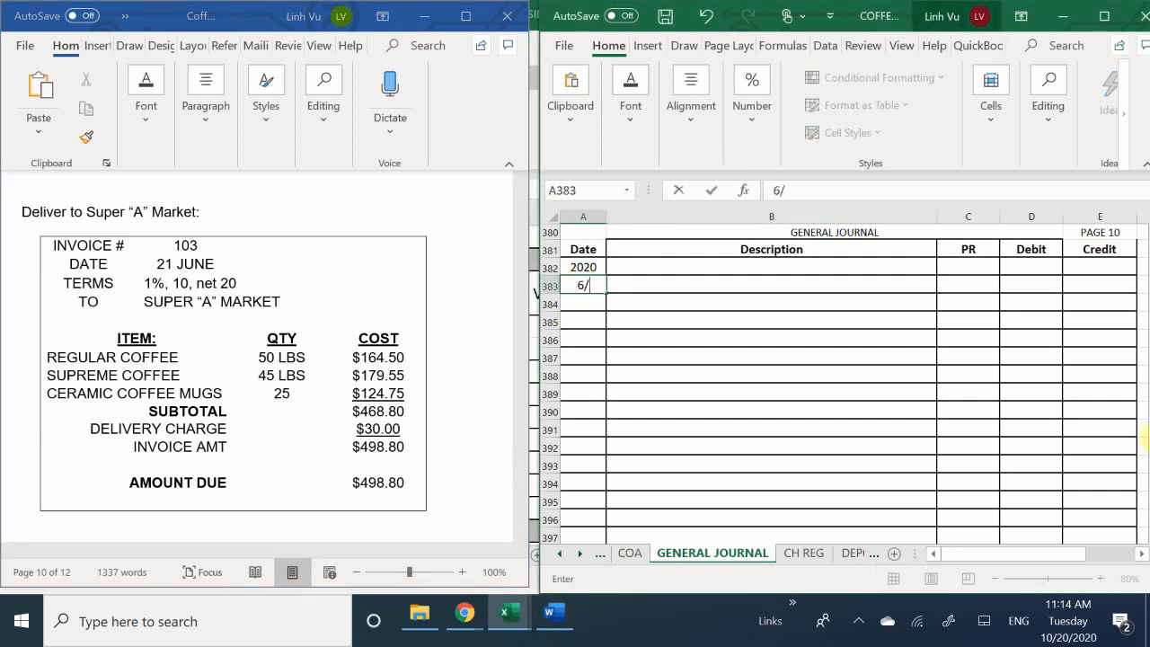
text(21)
key(Return)
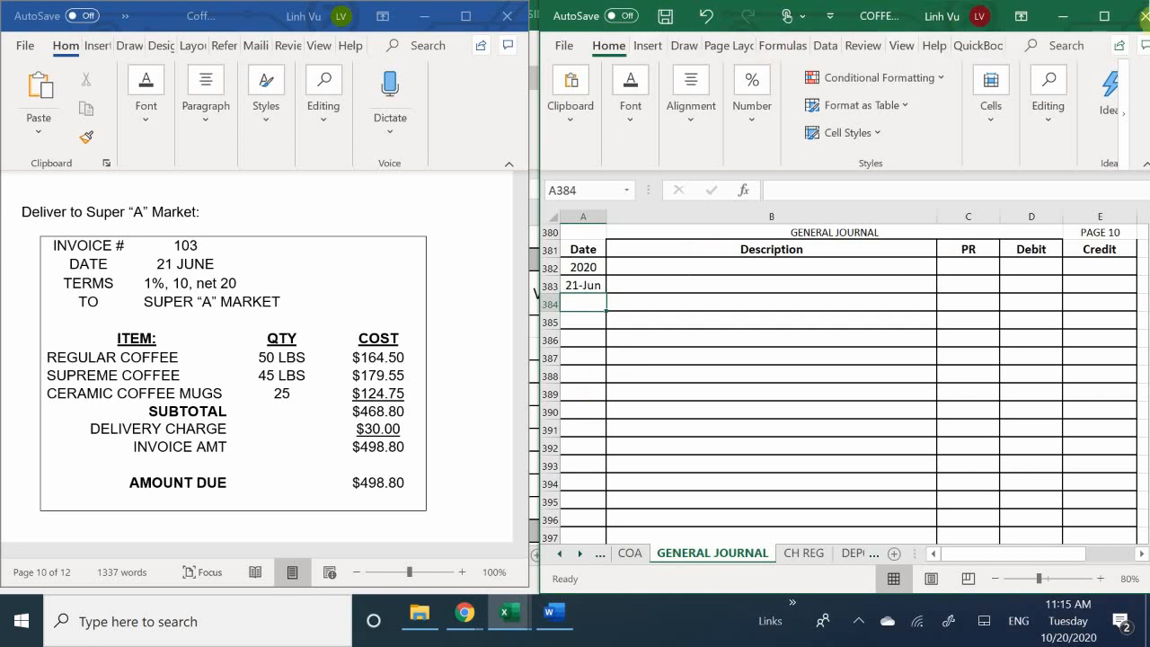
Step: Enter Accounts Receivable as the description of the 21-Jun entry in B383
click(657, 288)
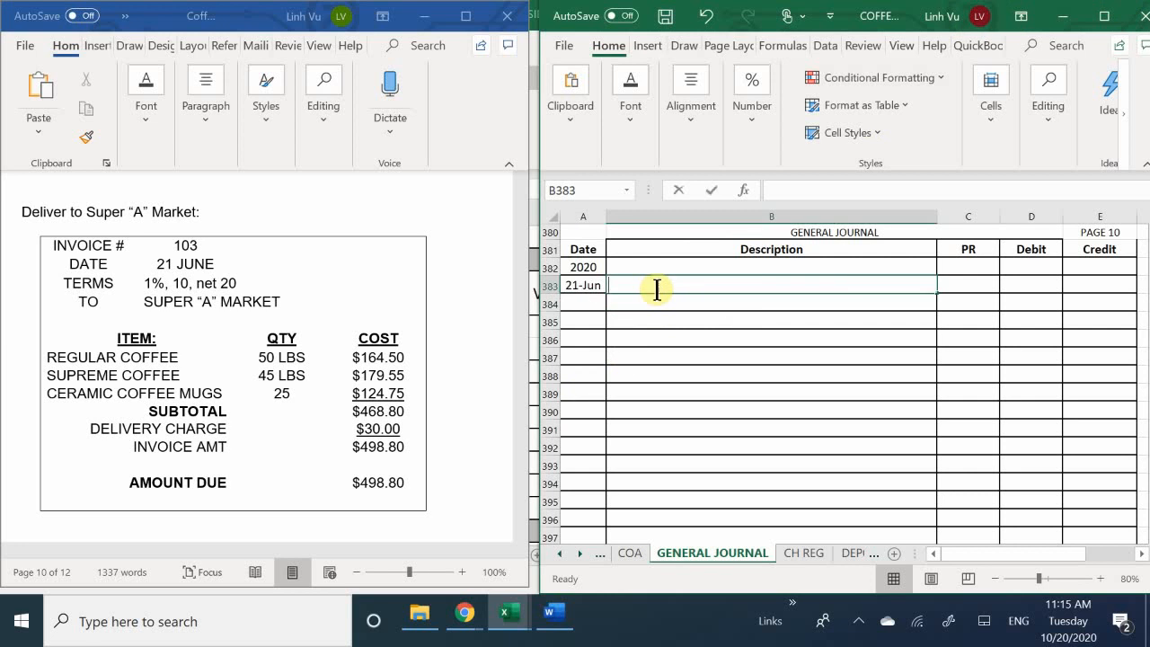
text(Axx)
key(BackSpace)
key(BackSpace)
text(cc)
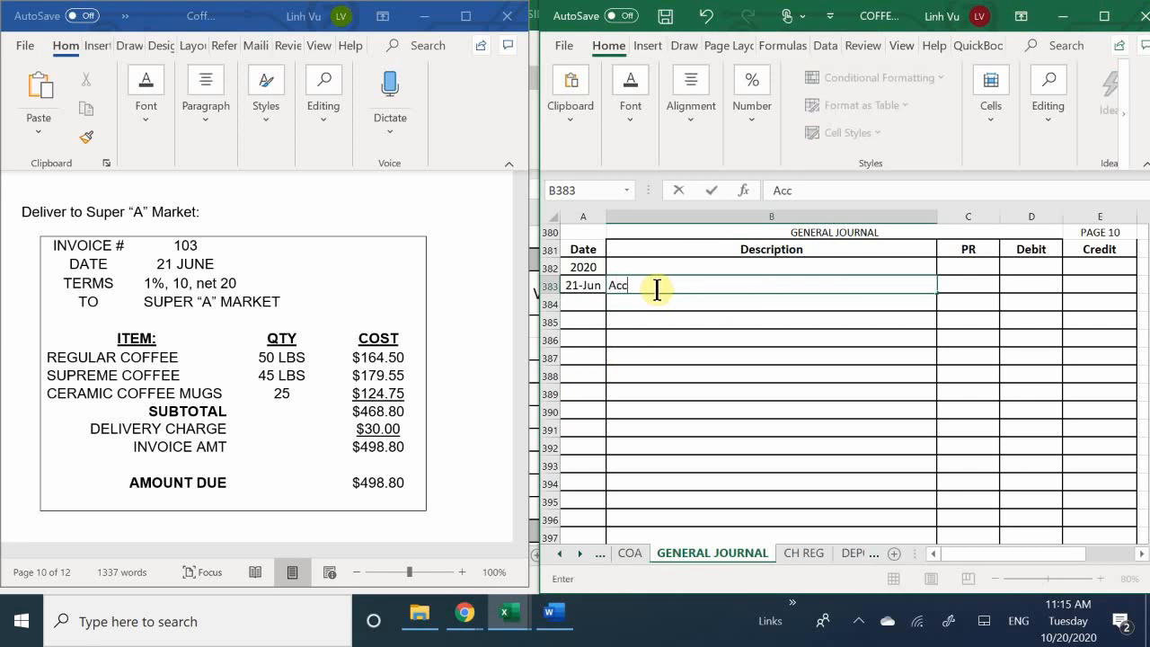
text(ounts Receiv)
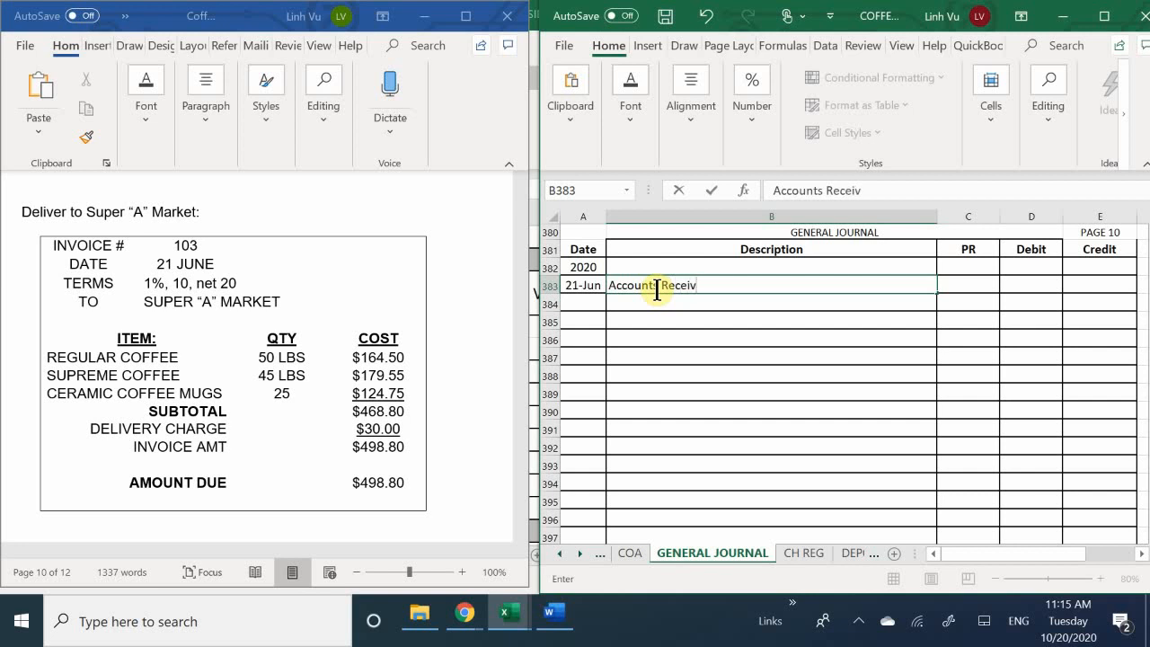
text(able)
Step: Give the Accounts Receivable line posting reference 11000 and a debit of 498.80
key(Tab)
text(11000)
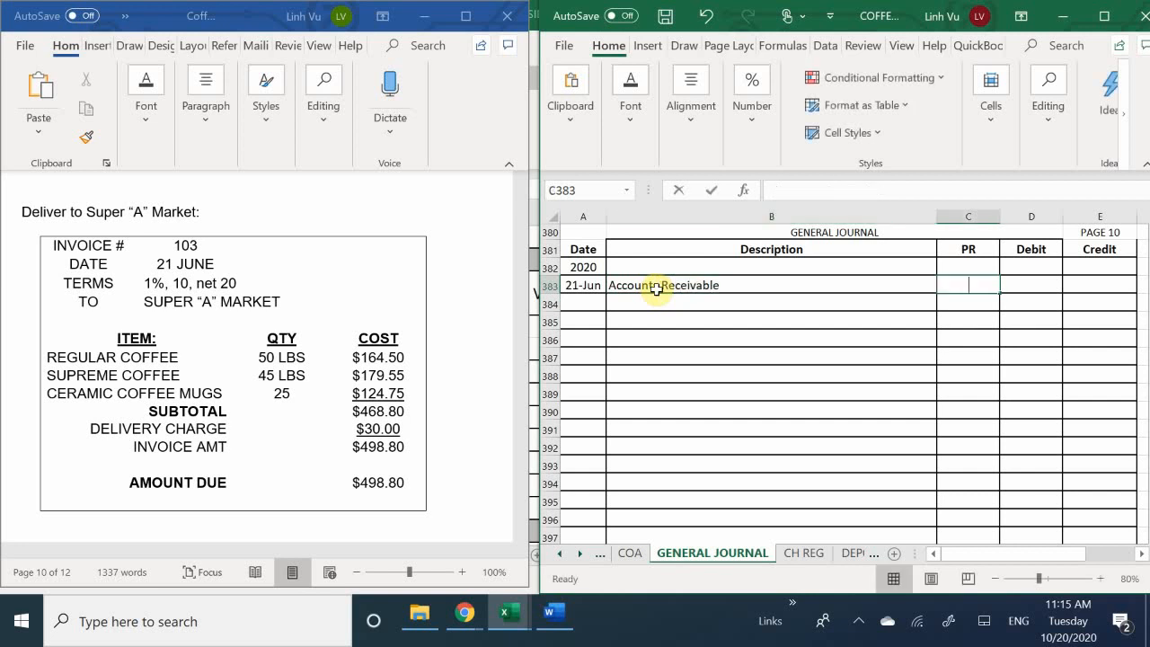
key(Tab)
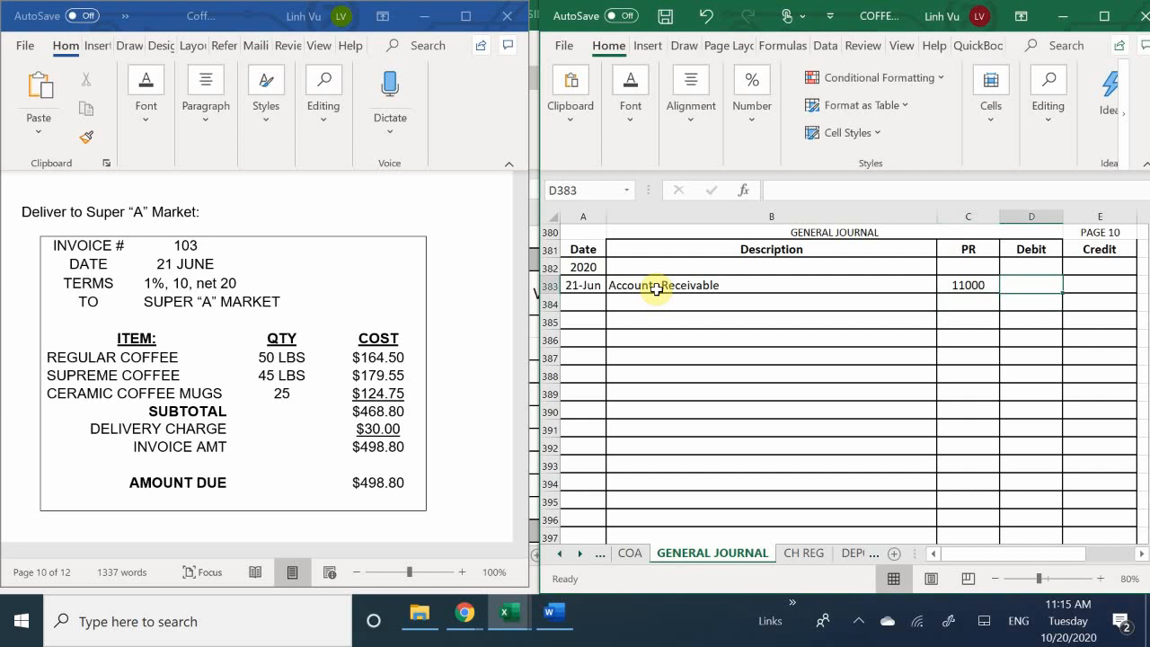
text(498)
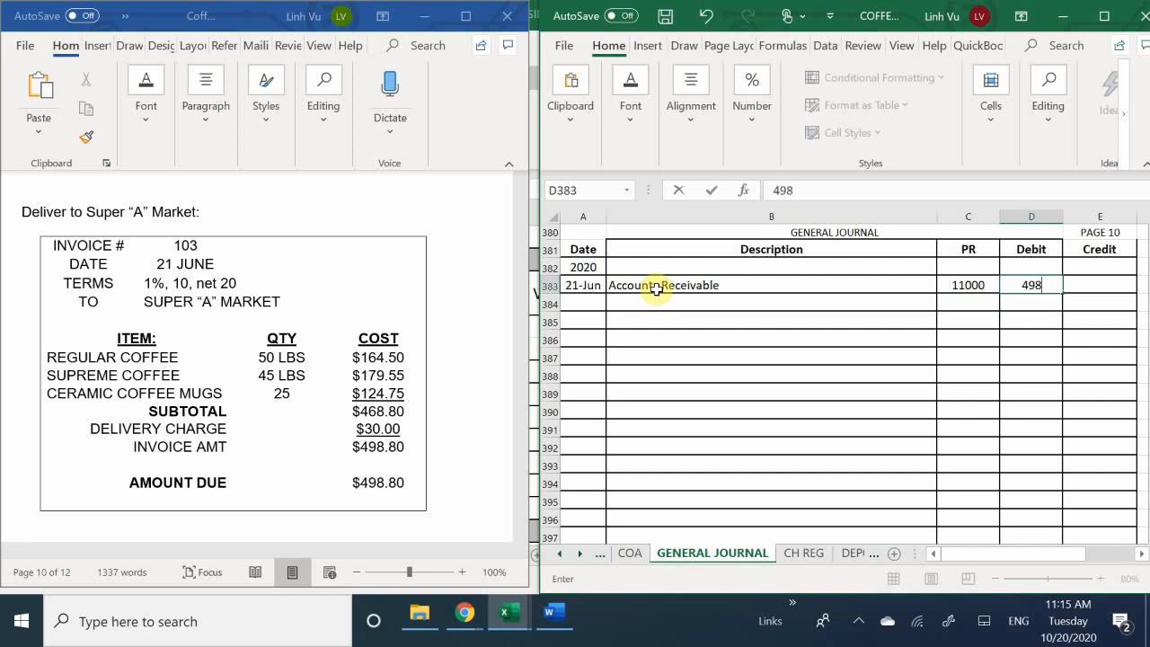
text(.80)
key(Return)
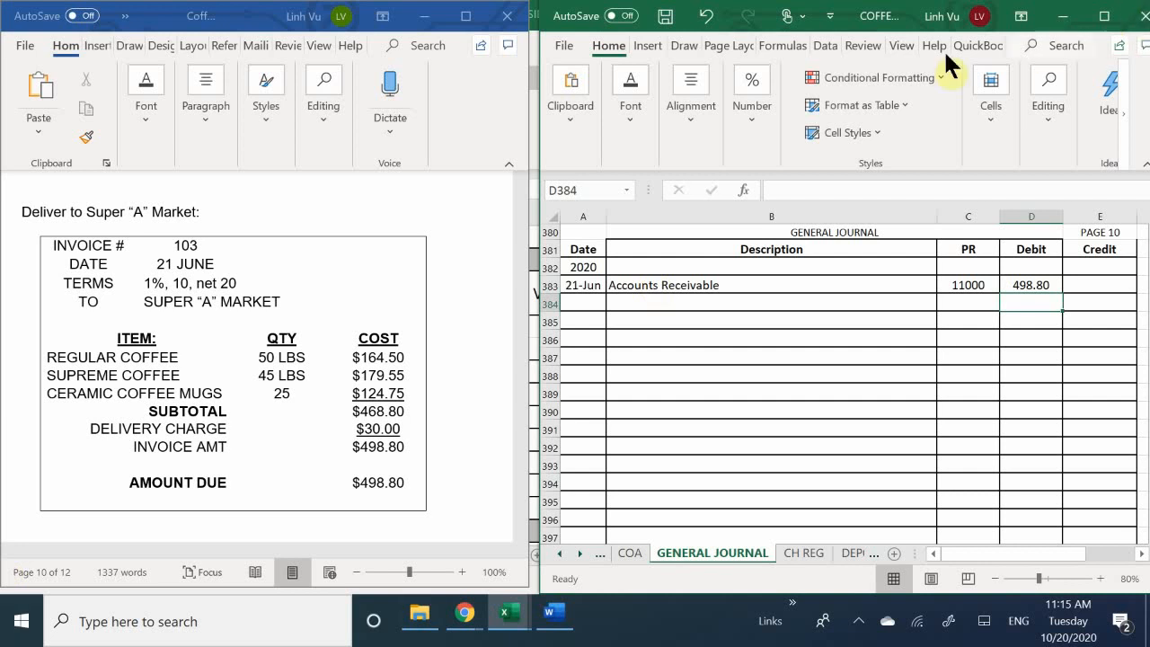
Step: Add the indented credit descriptions Sales - Regular Coffee in B384 and Sales - Supreme Coffee in B385
click(653, 302)
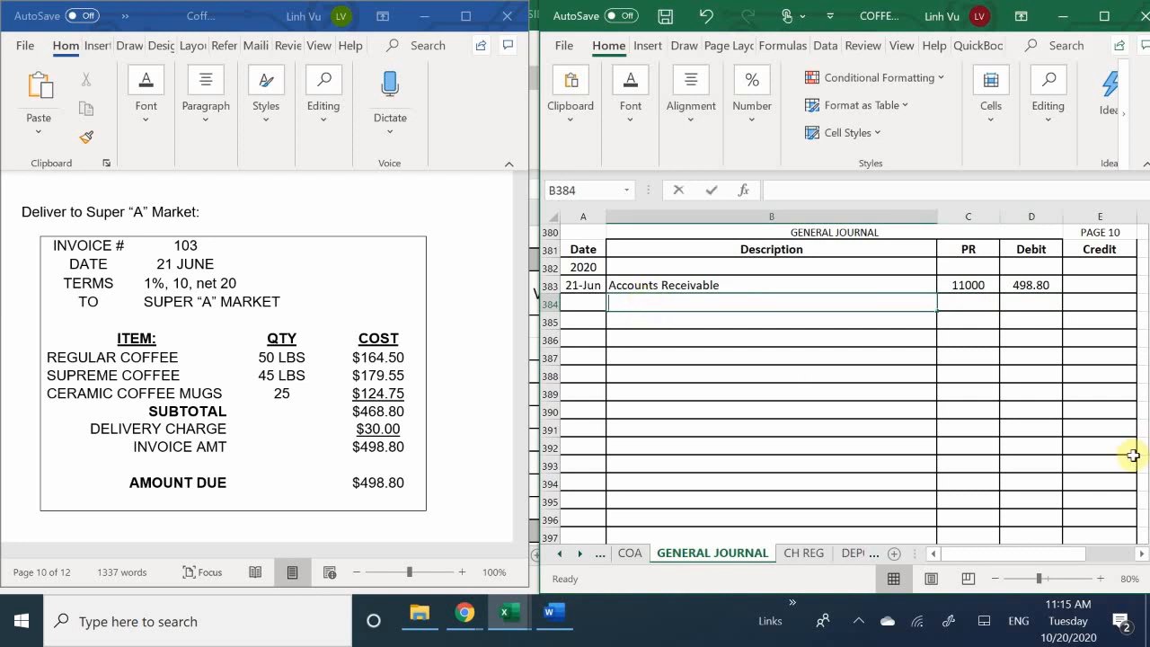
text(S)
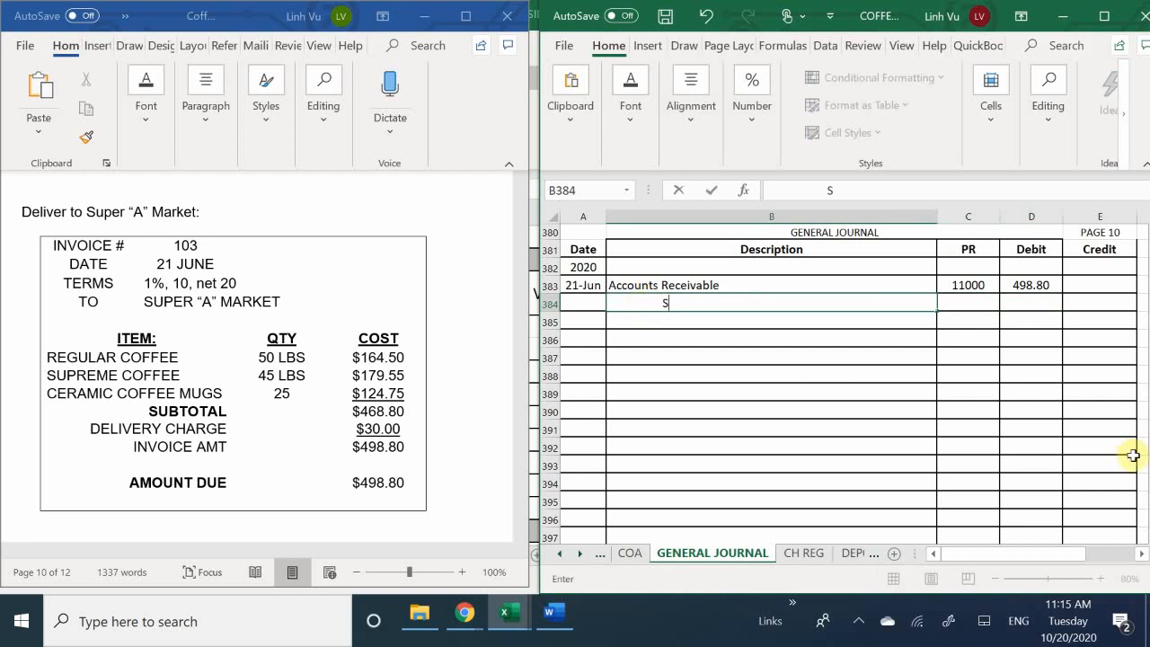
text(ales - Regular Coffee)
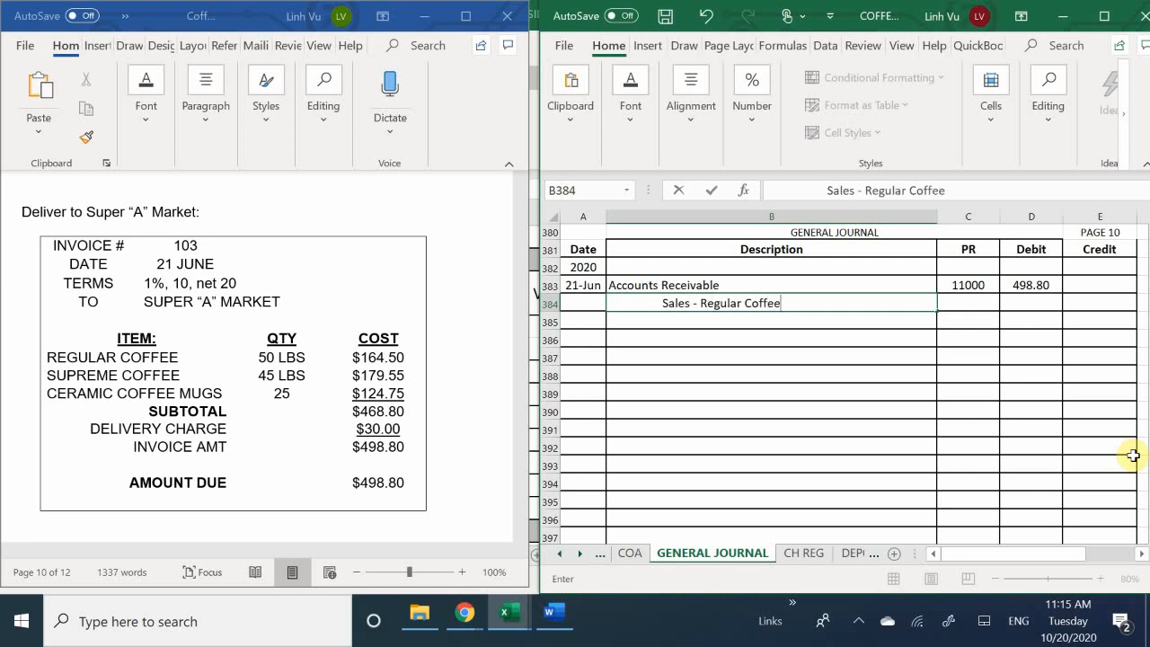
key(Return)
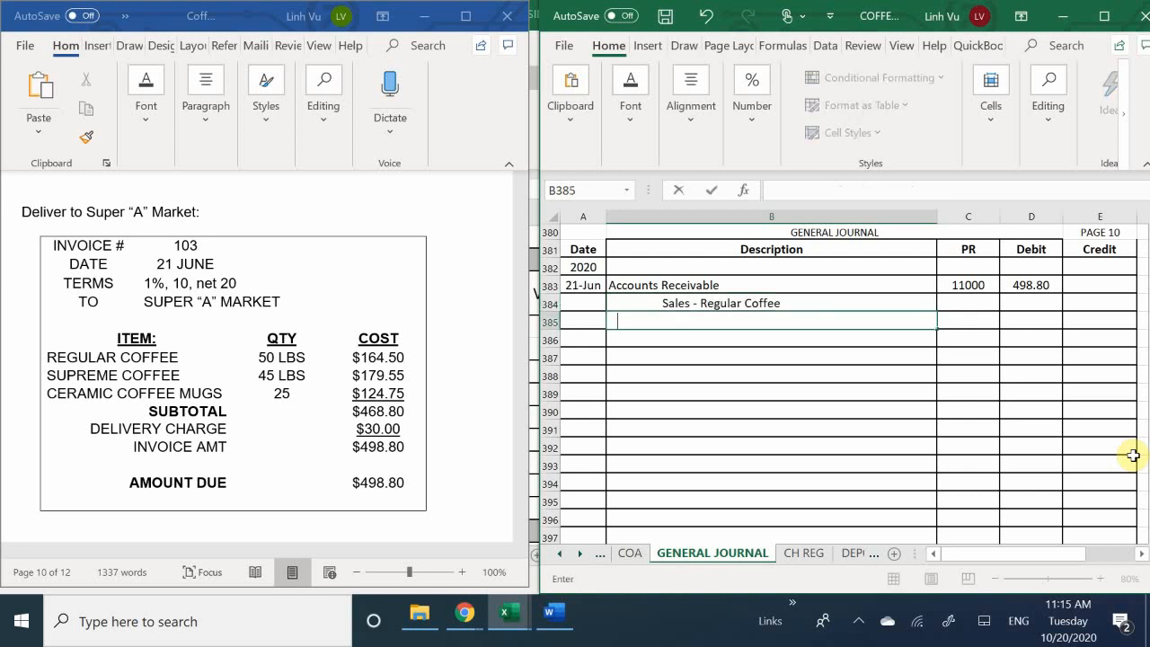
text(0)
key(BackSpace)
text(Sales - Si)
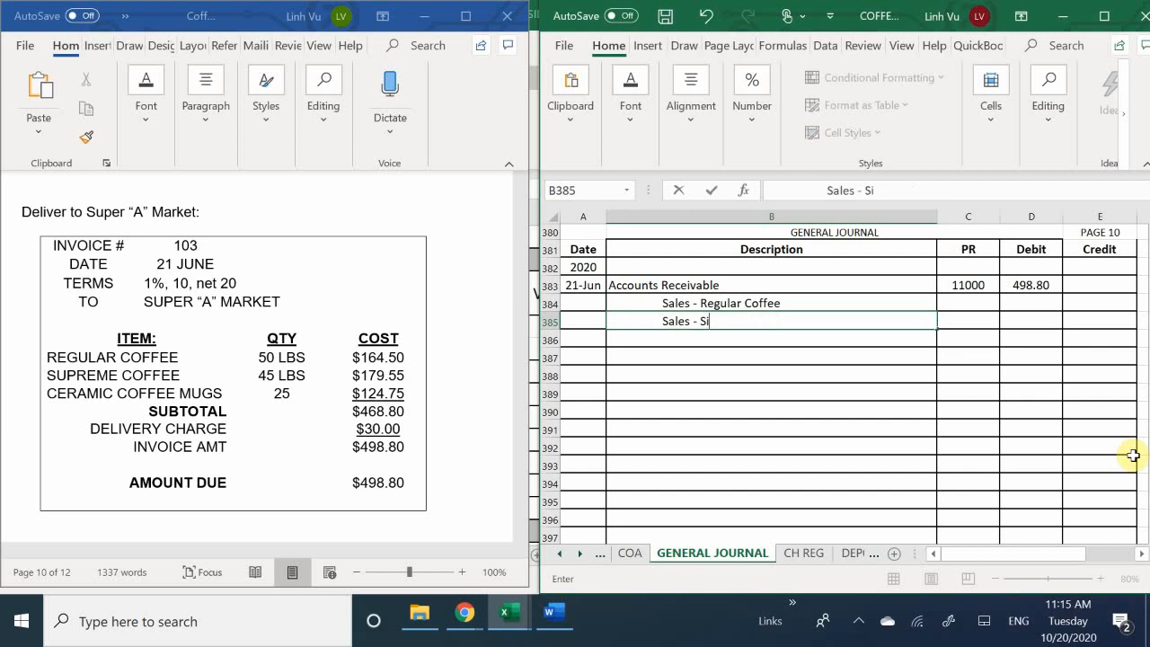
key(BackSpace)
text(upreme Coffee)
key(Return)
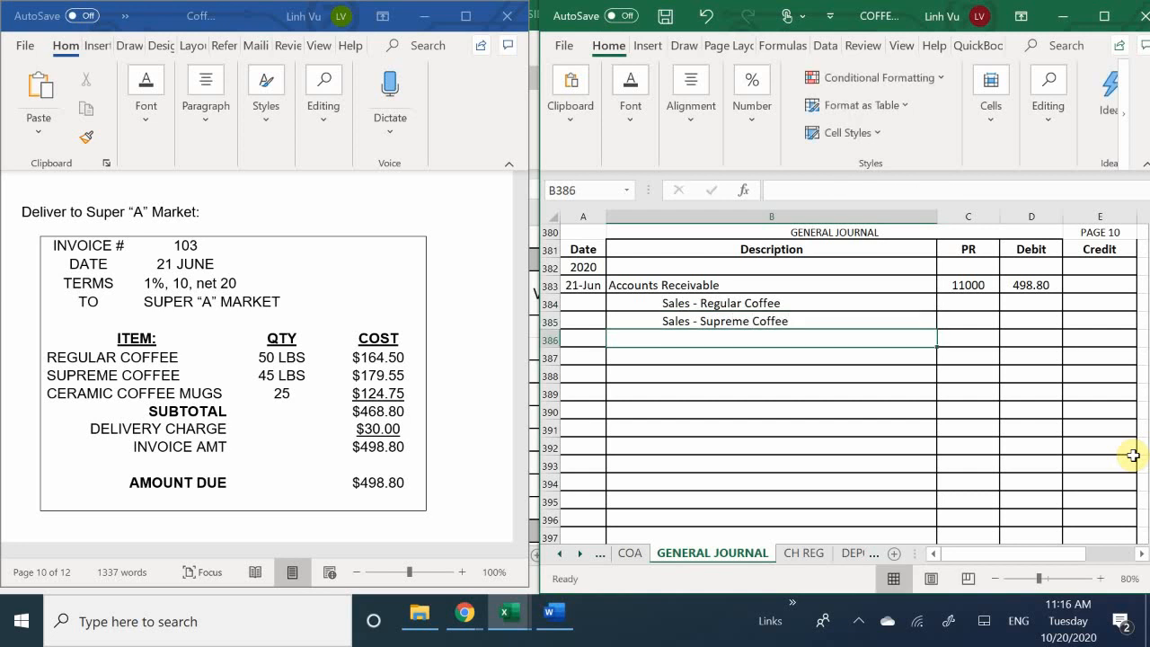
Step: Add the indented credit description Sales - Ceramic Coffee Mugs in B386
text(S)
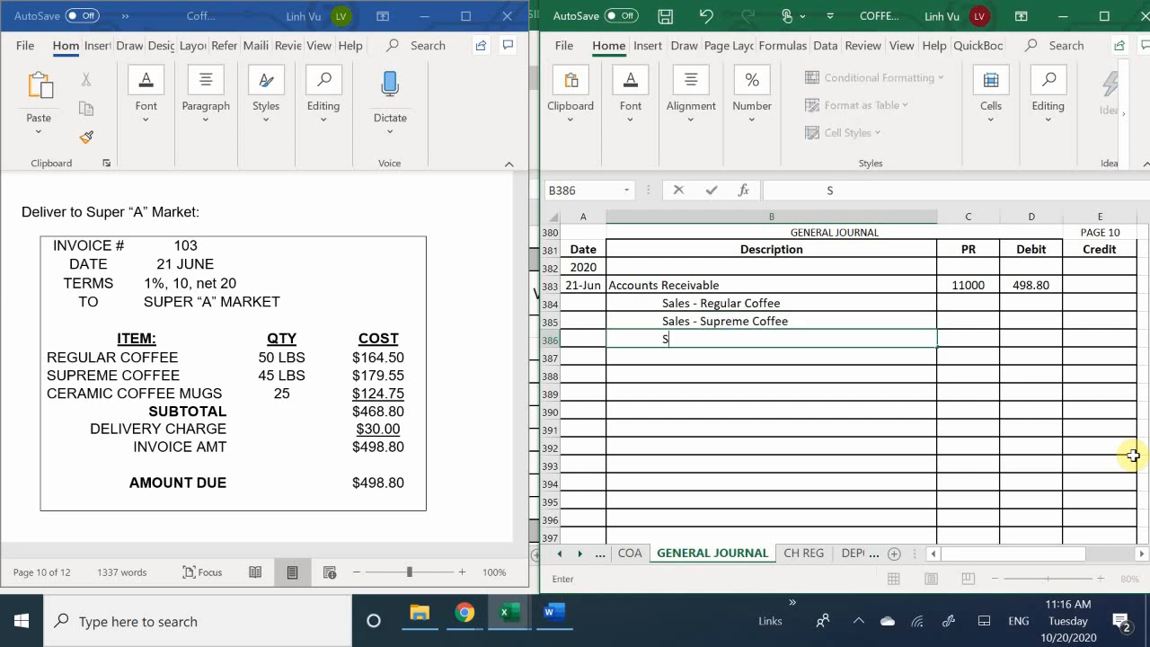
text(ales - Ceramic)
text( Coff)
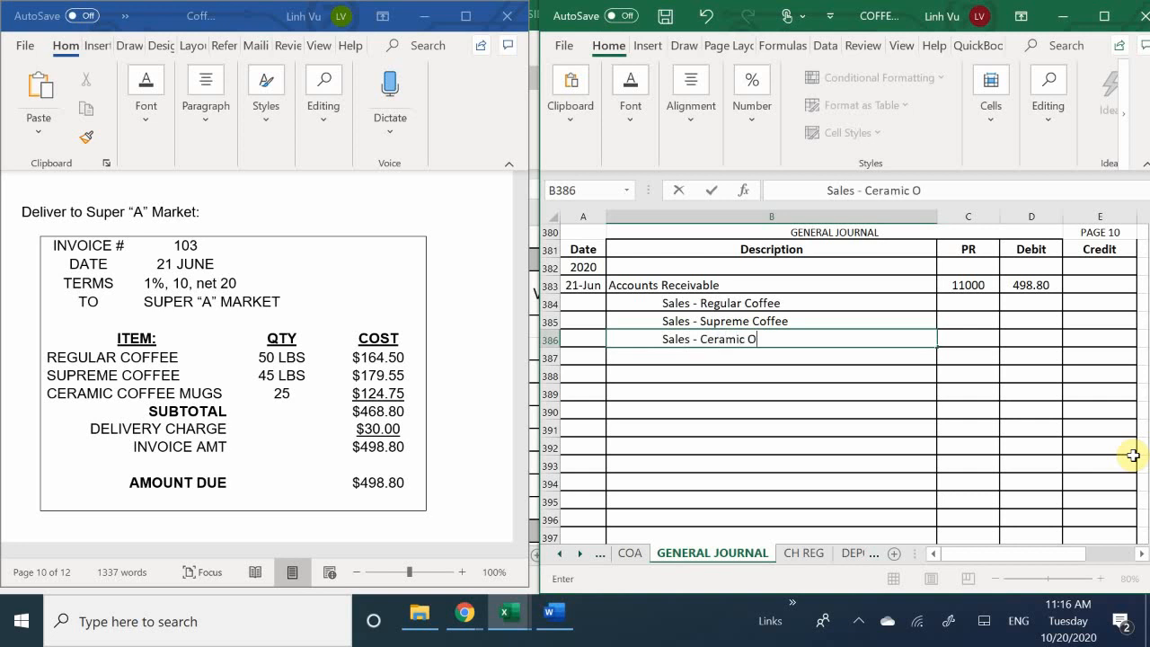
text(ee Mug)
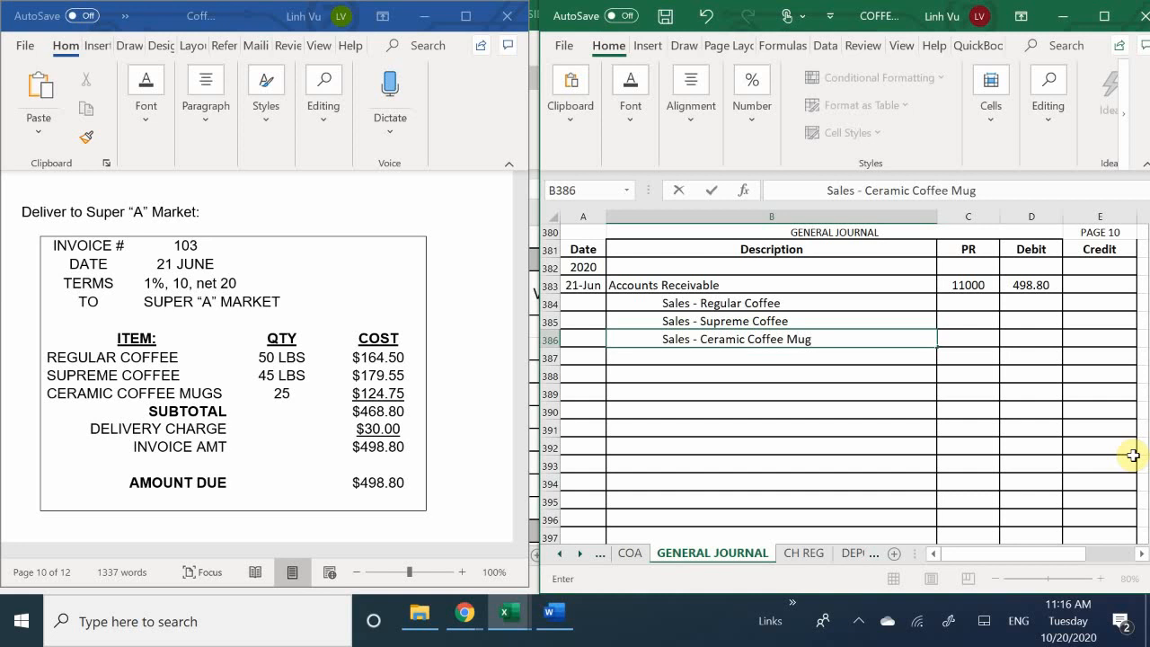
text(s)
Step: Enter posting references 40050 for Regular Coffee, 40100 for Supreme Coffee and 40150 for Ceramic Coffee Mugs in C384:C386
key(Tab)
key(Up)
key(Up)
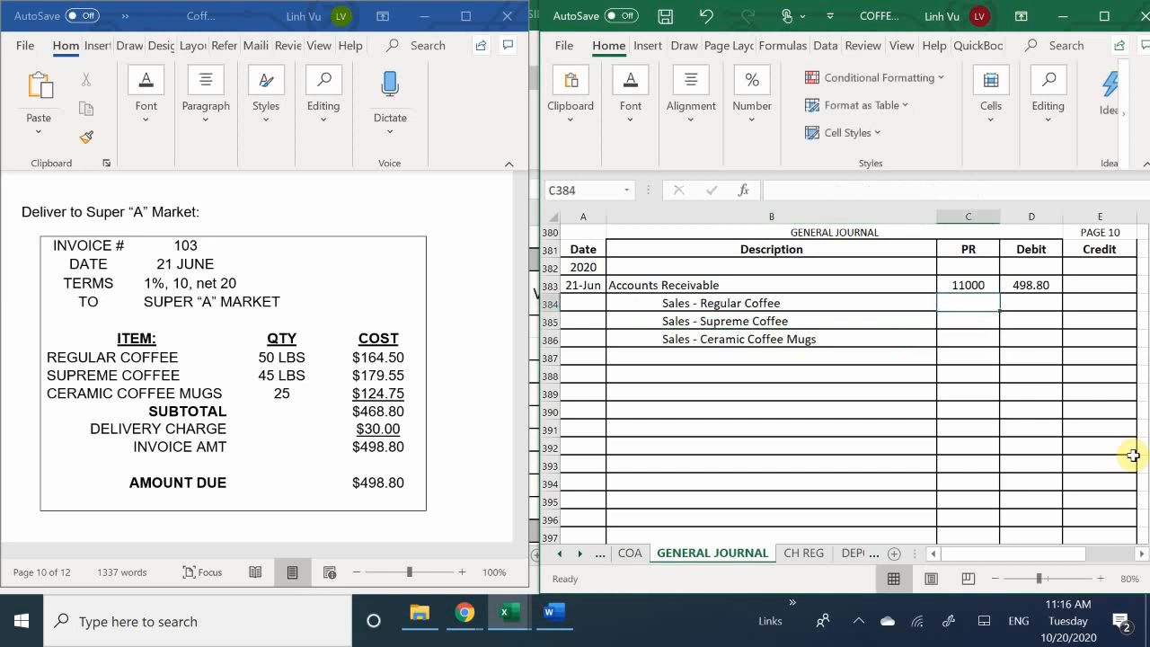
text(40)
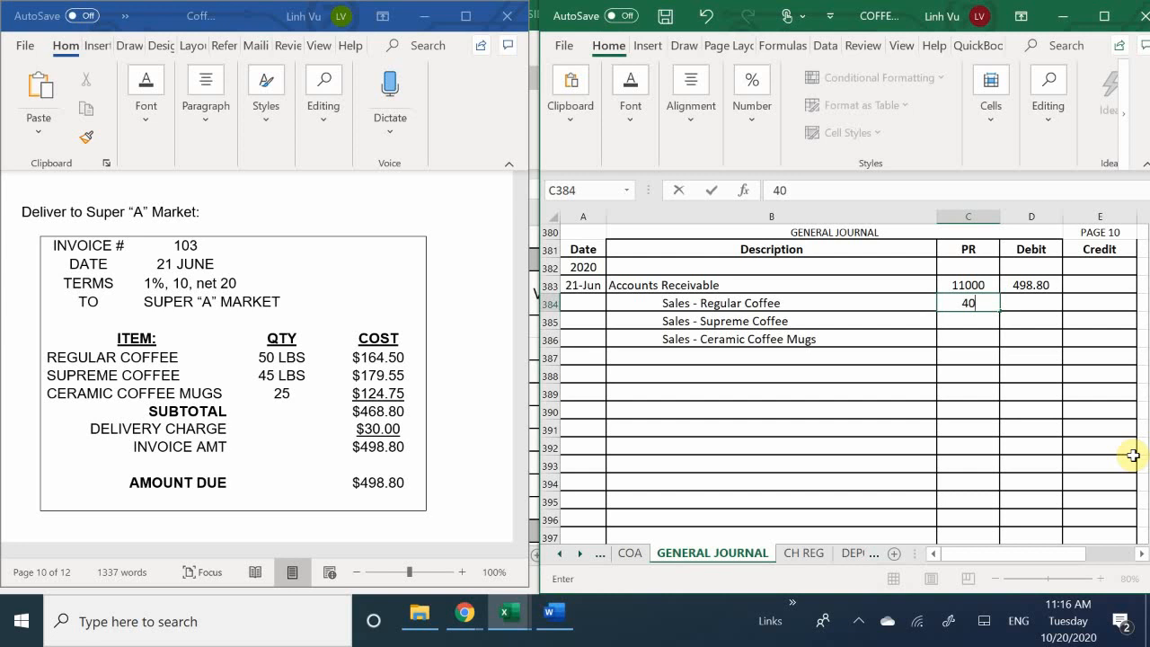
text(050)
key(Return)
text(40100)
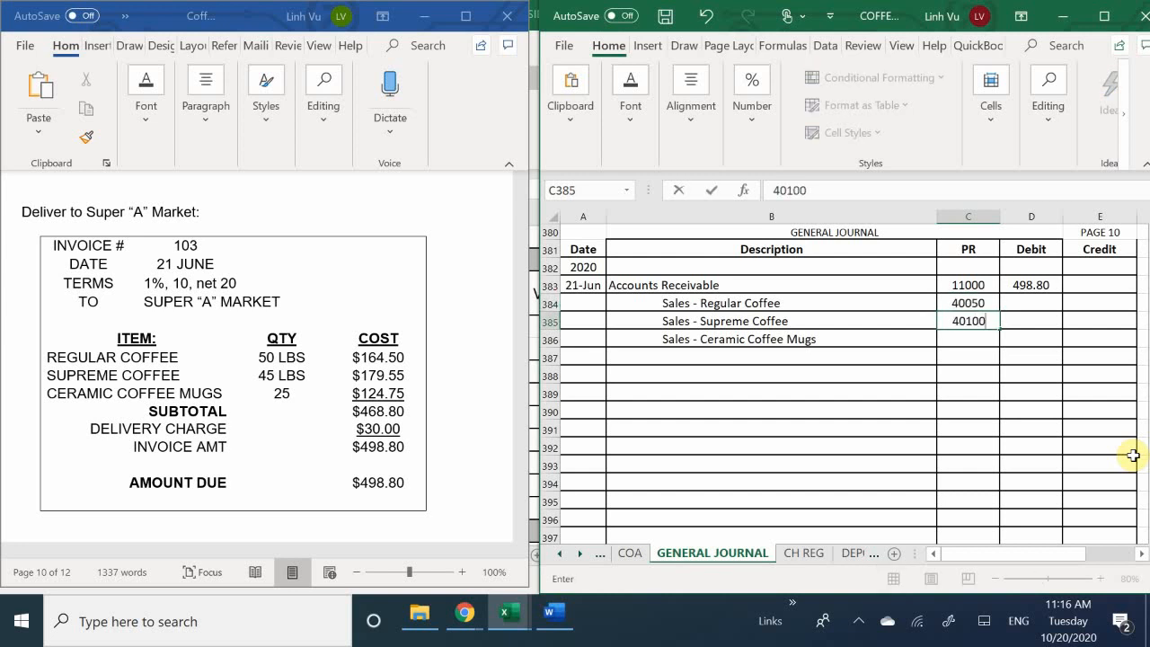
key(Return)
text(40150)
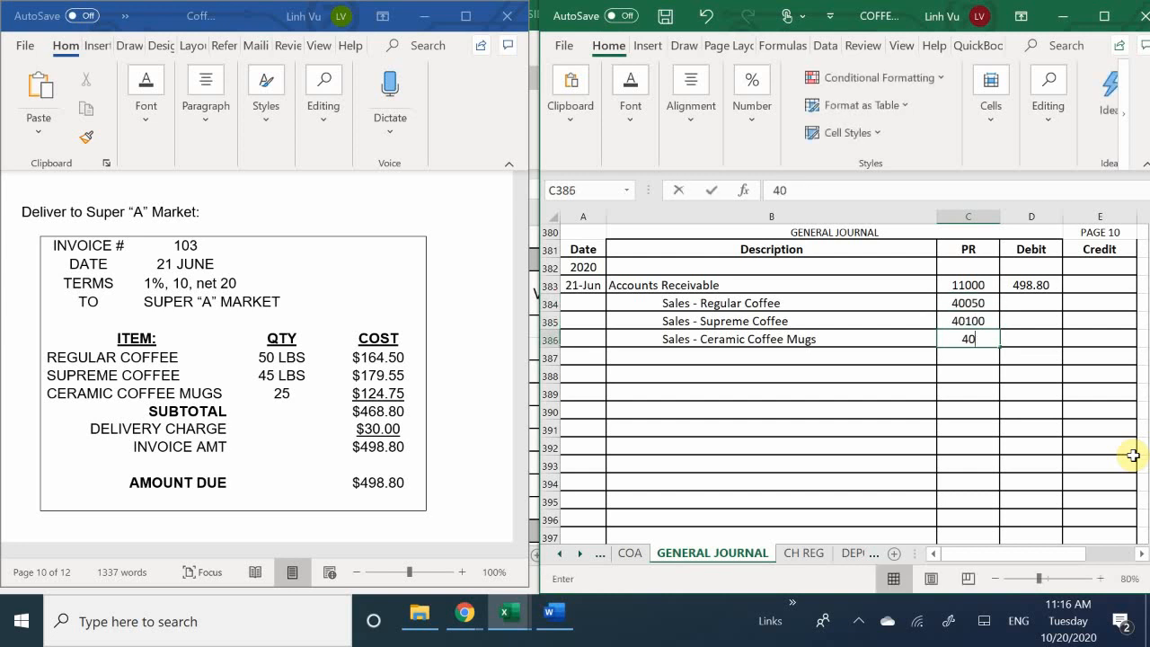
key(Return)
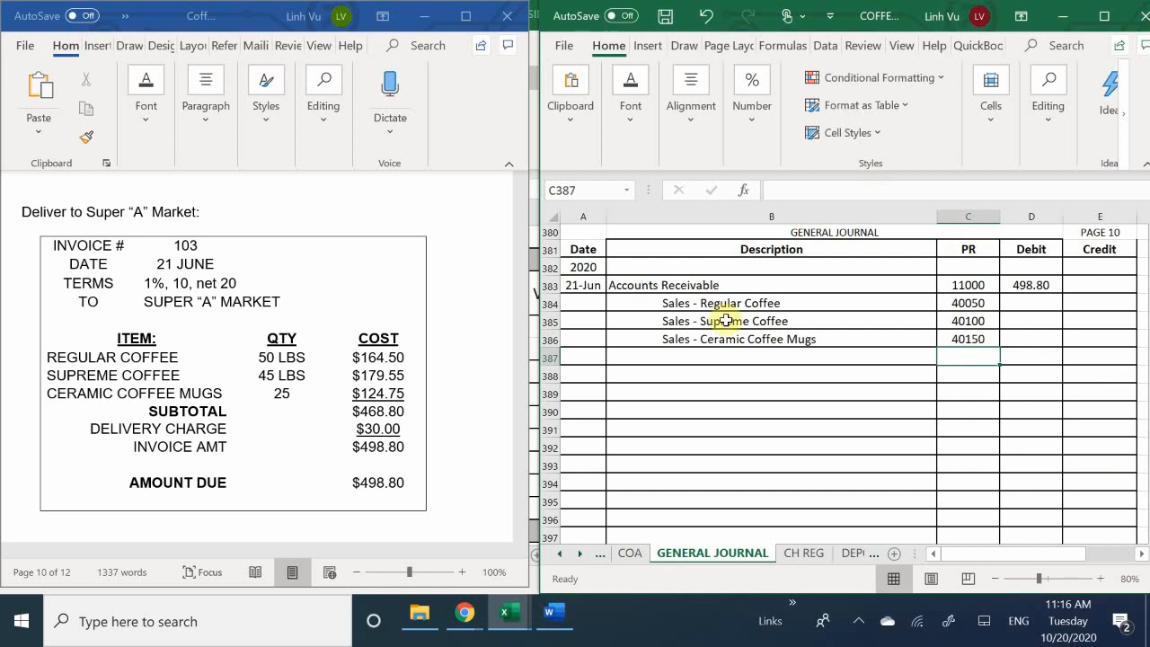
Step: Add an indented Delivery Income line in row 387 with posting reference 48000
click(709, 356)
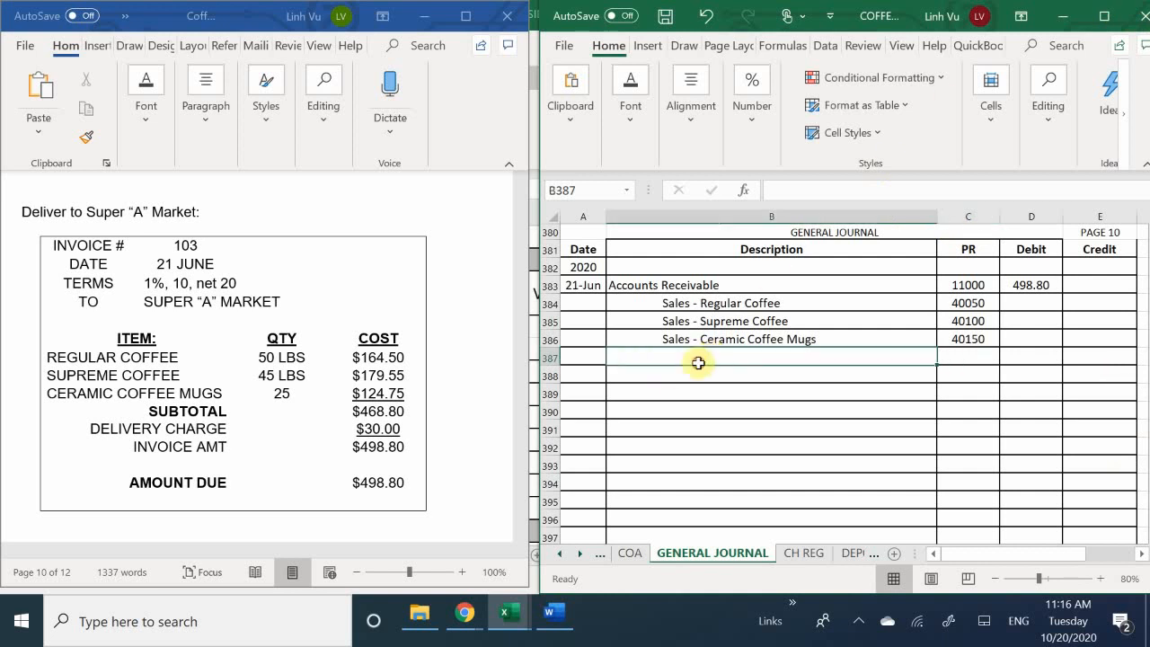
text(D)
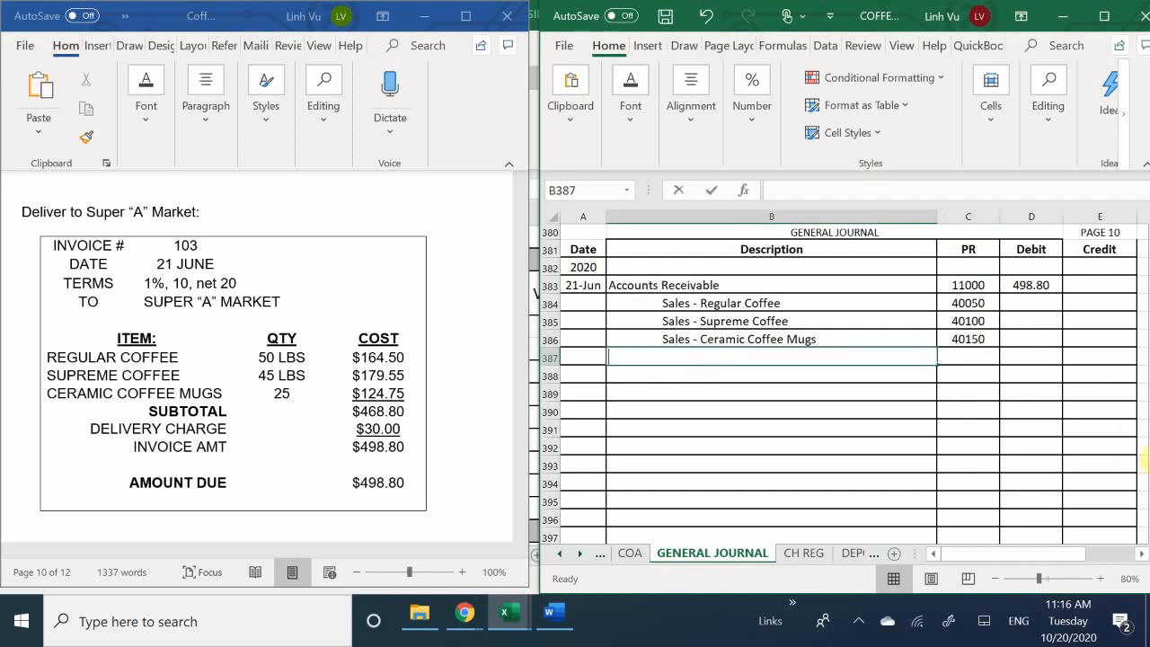
key(BackSpace)
key(BackSpace)
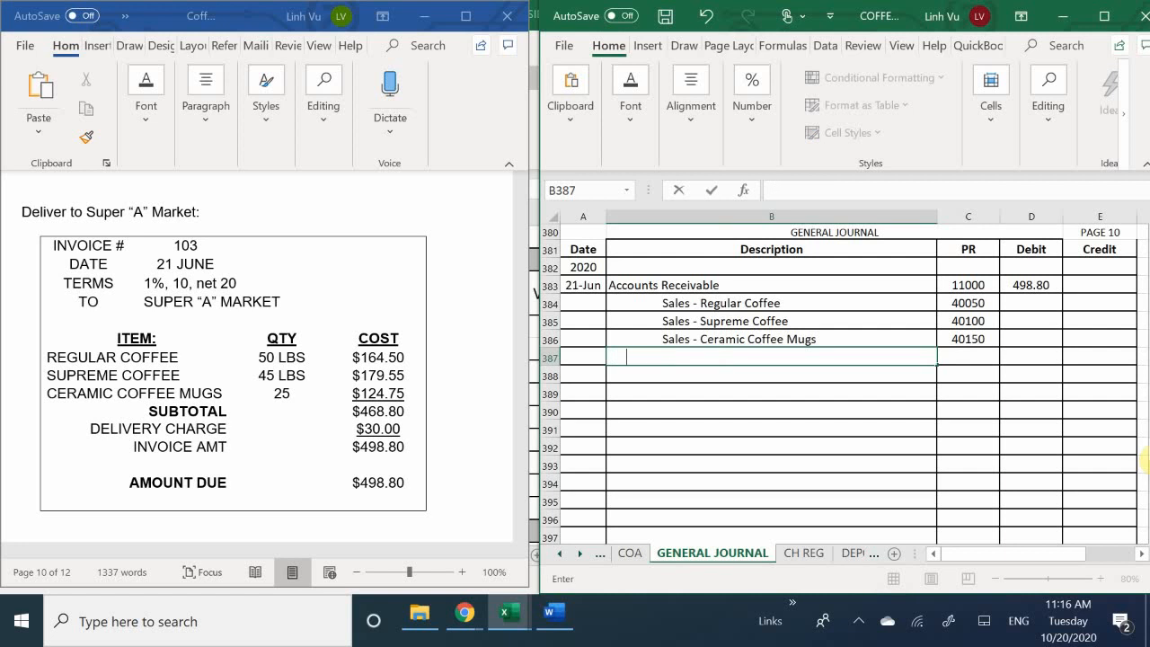
text(Delivery Income)
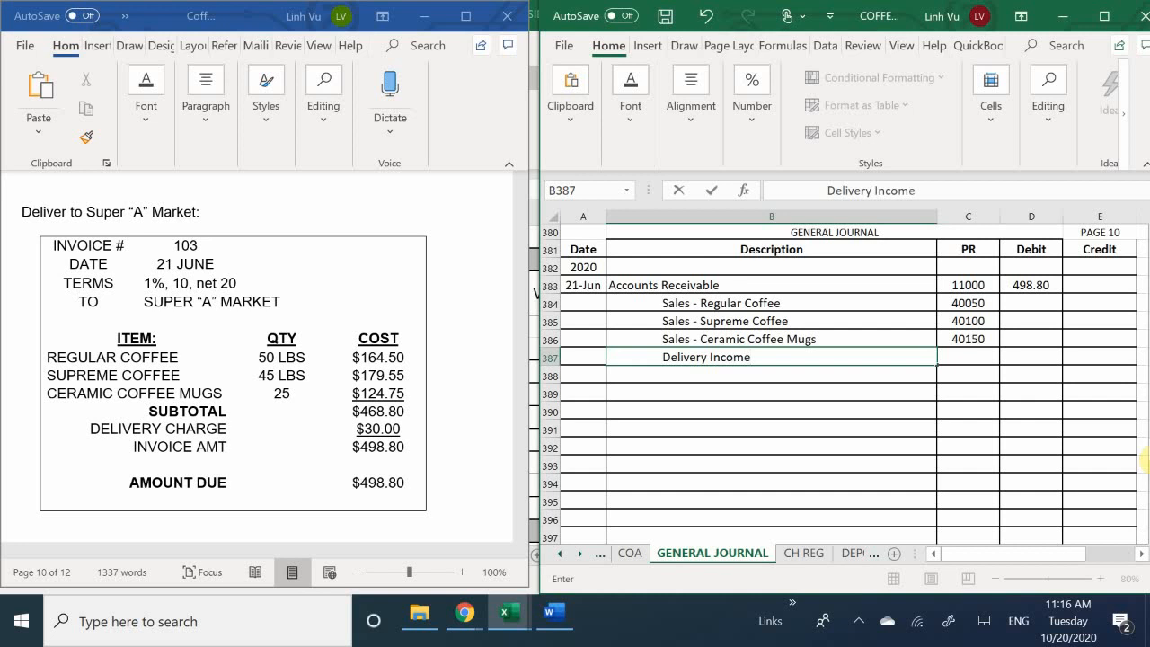
key(Tab)
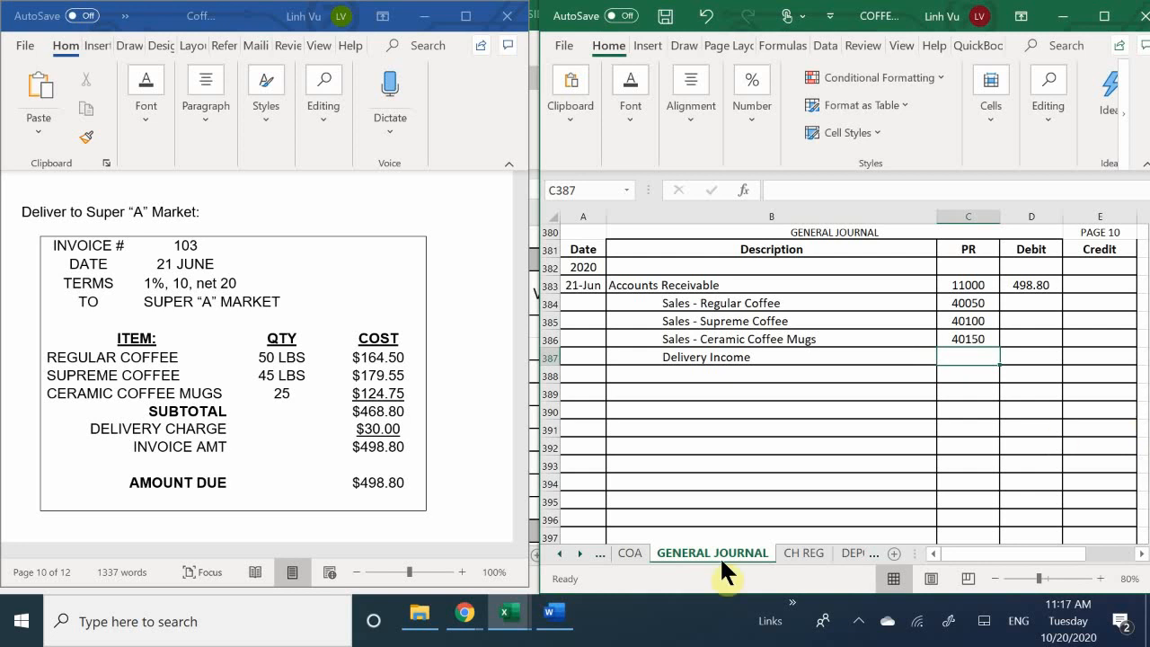
text(48000)
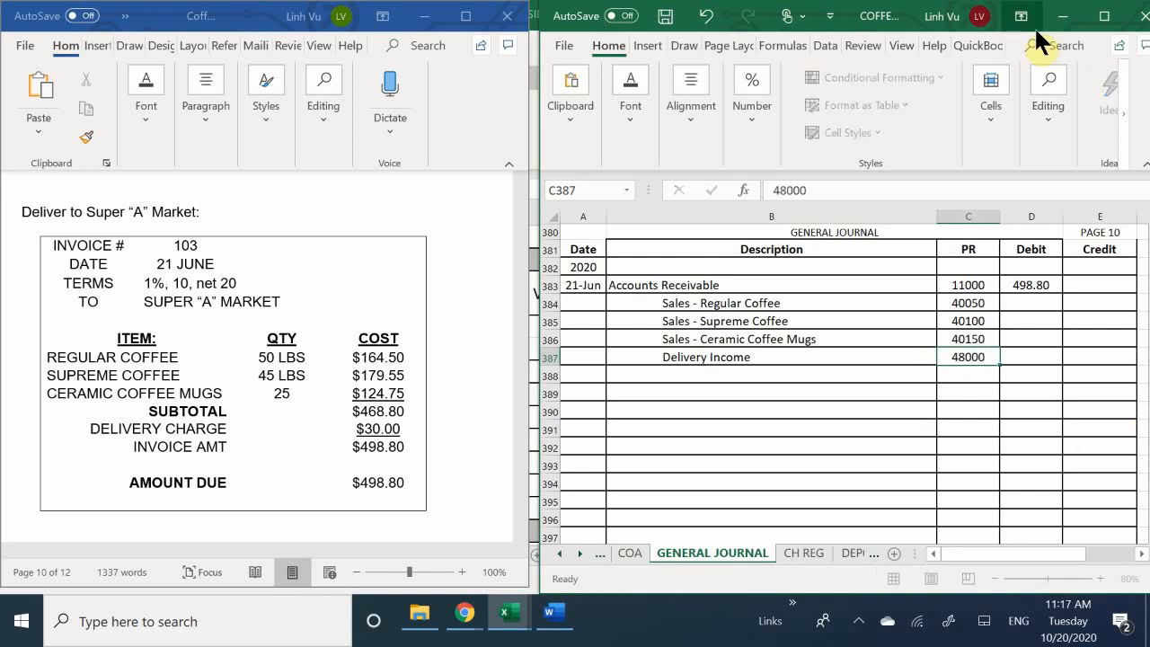
key(Return)
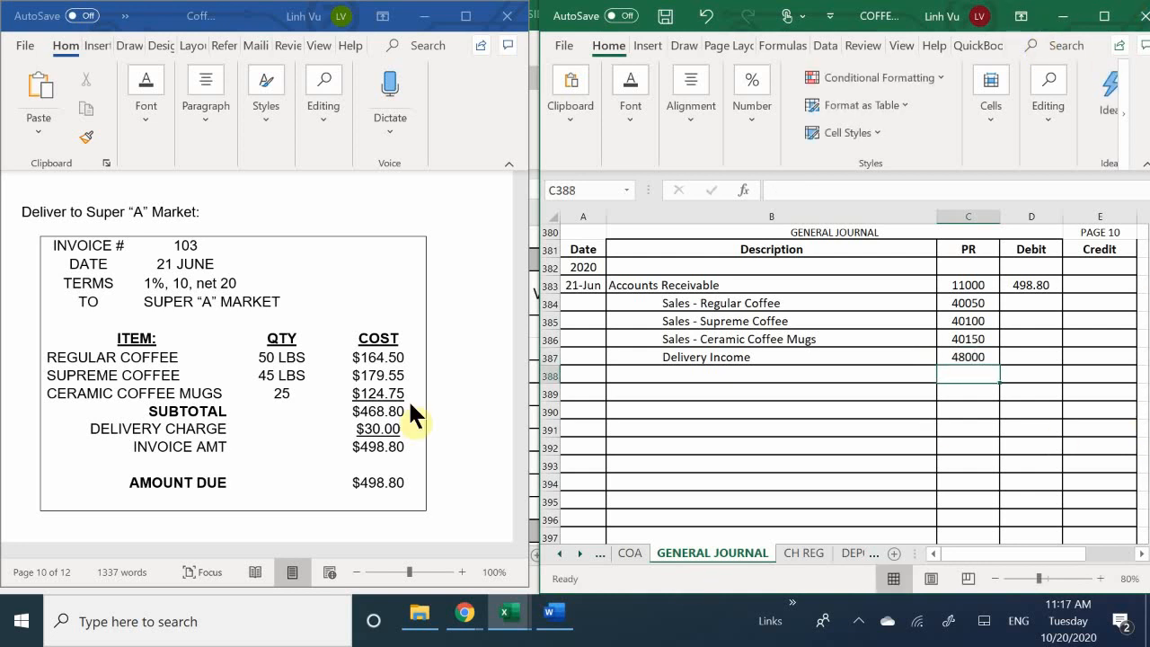
Step: Enter credits of 164.50 for Regular Coffee, 179.55 for Supreme Coffee and 124.75 for Ceramic Coffee Mugs in E384:E386
click(1083, 315)
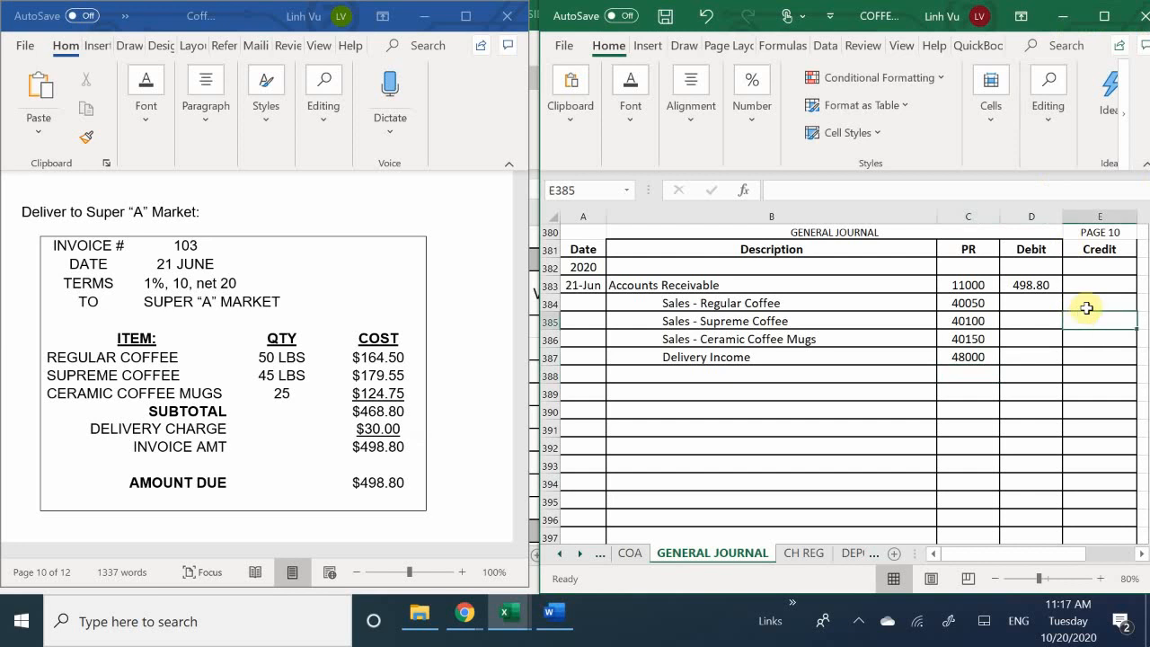
click(1084, 303)
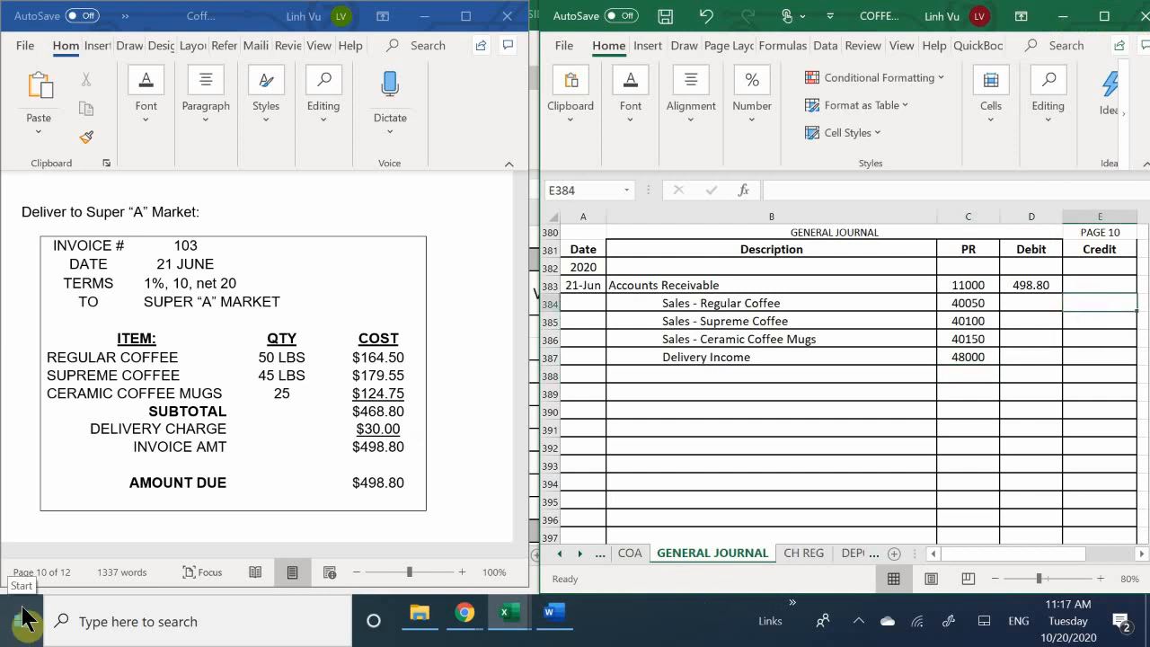
text(164)
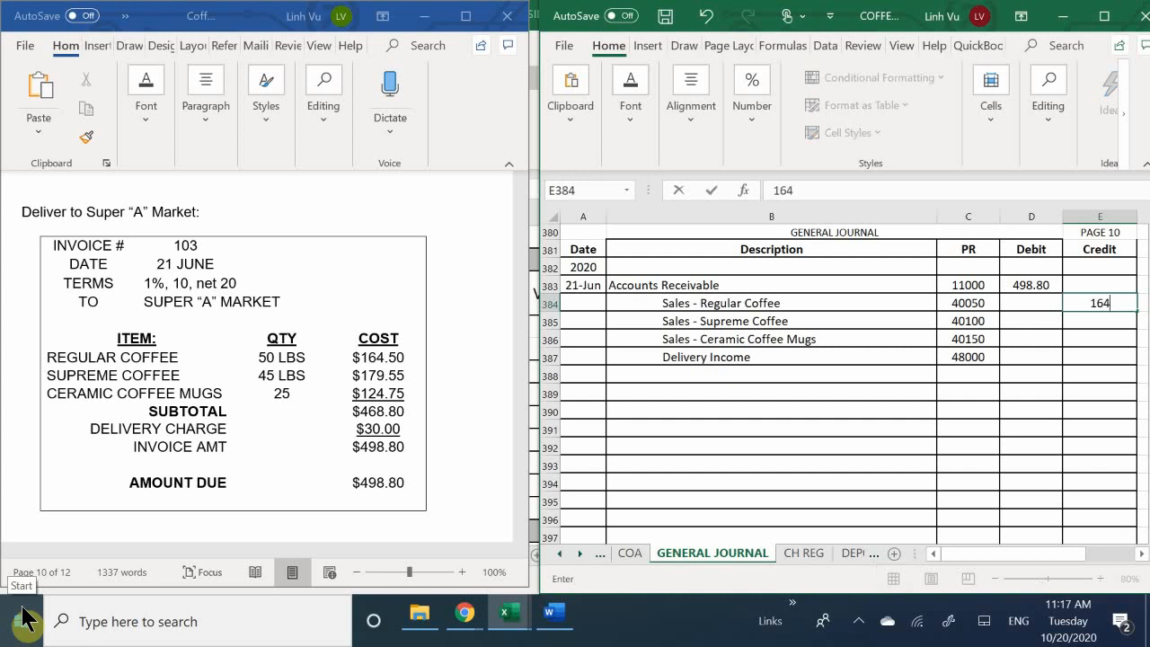
text(.50)
key(Return)
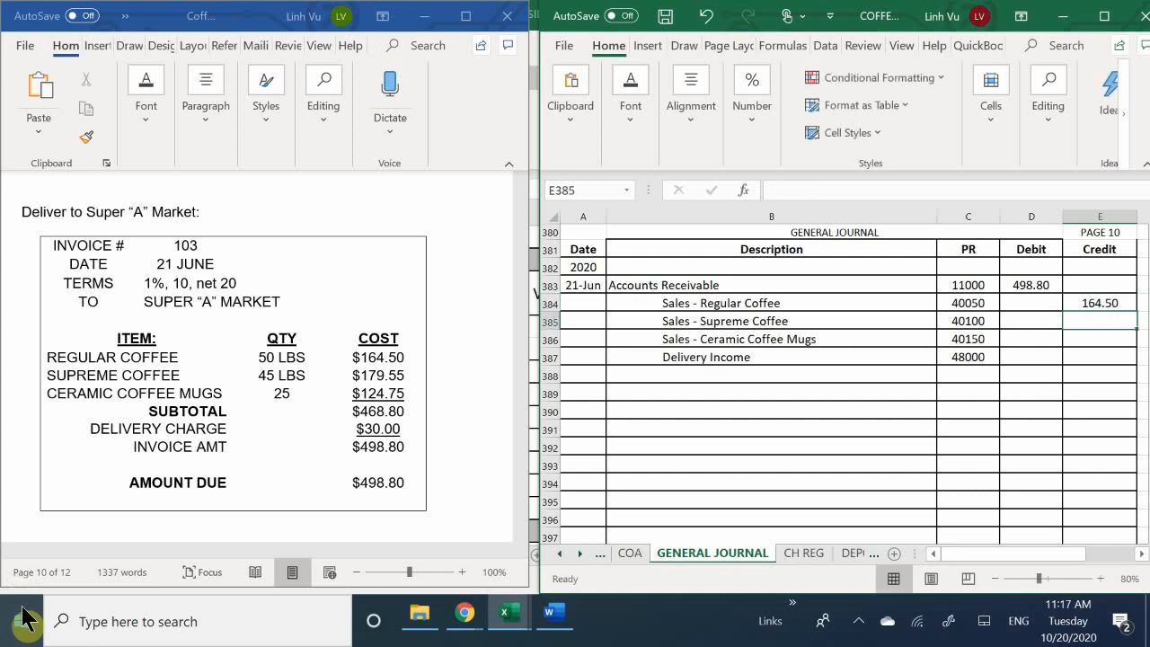
text(179.55)
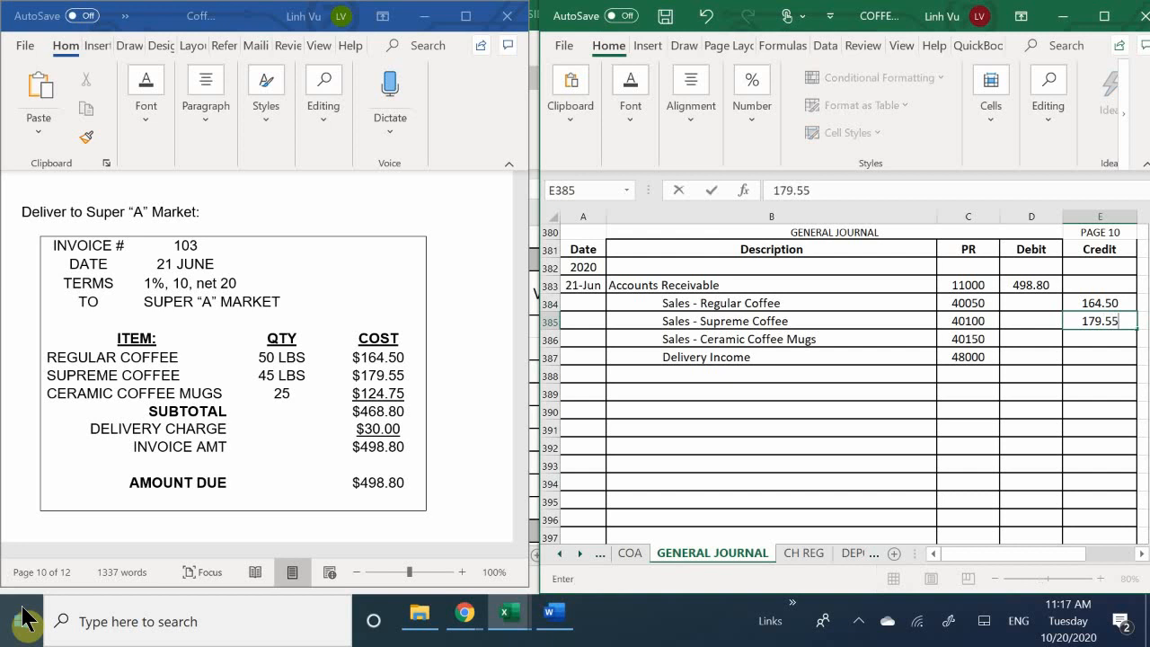
key(Return)
text(124.)
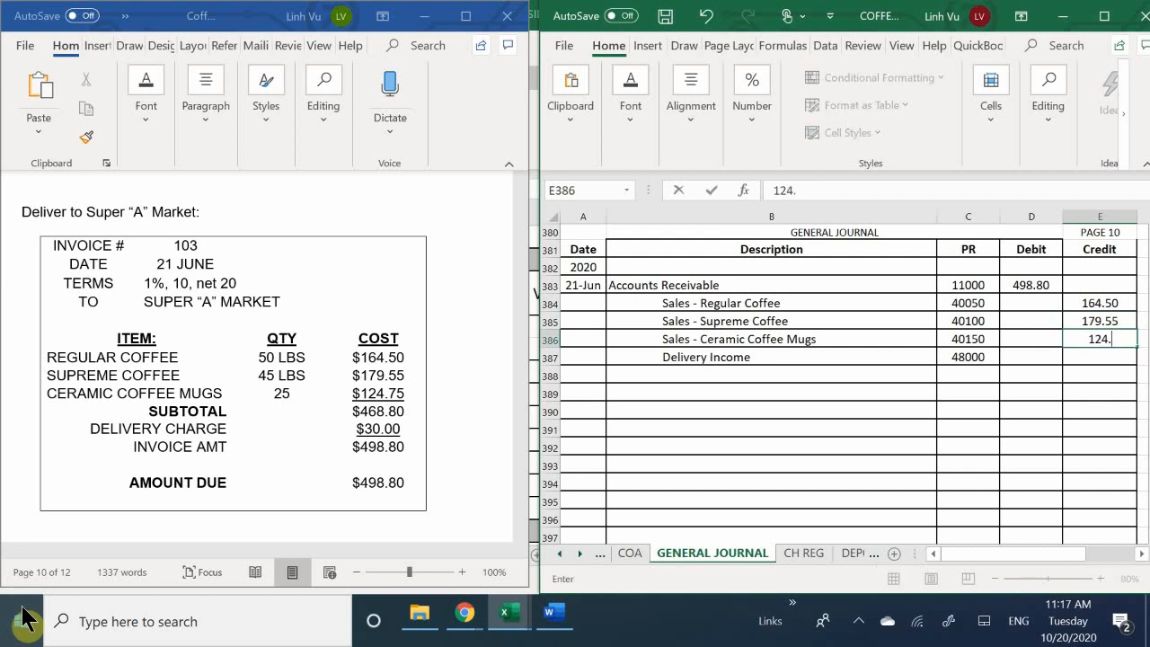
text(75)
key(Return)
key(Return)
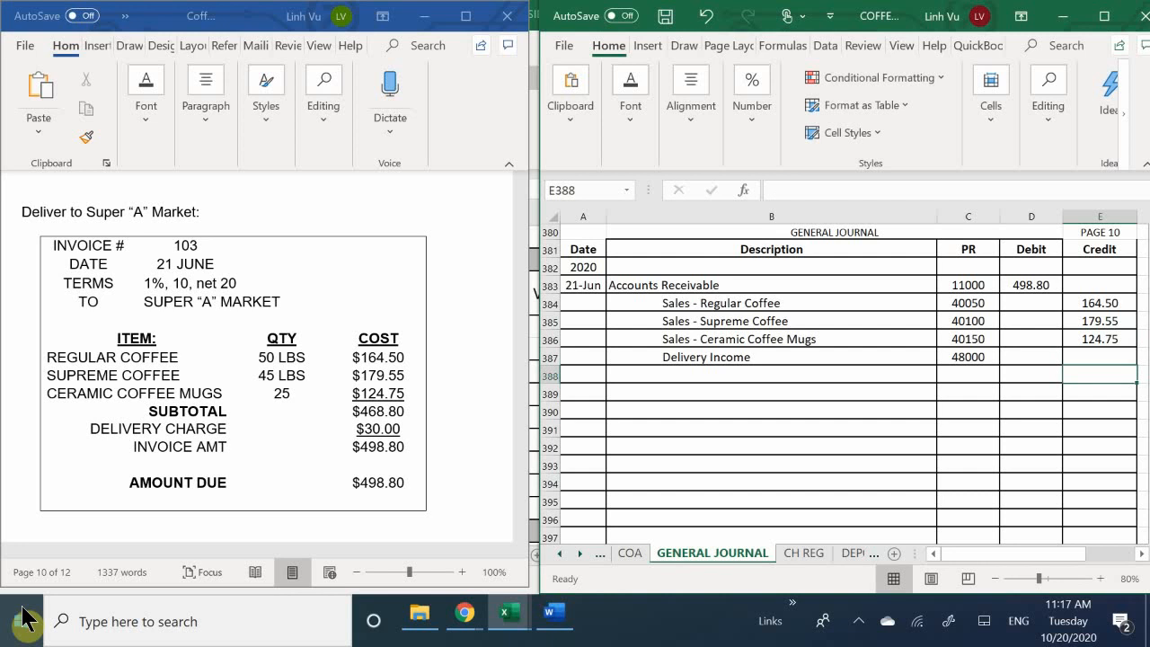
Step: Enter a credit of 30.00 for Delivery Income in E387
key(Up)
text(30)
key(Return)
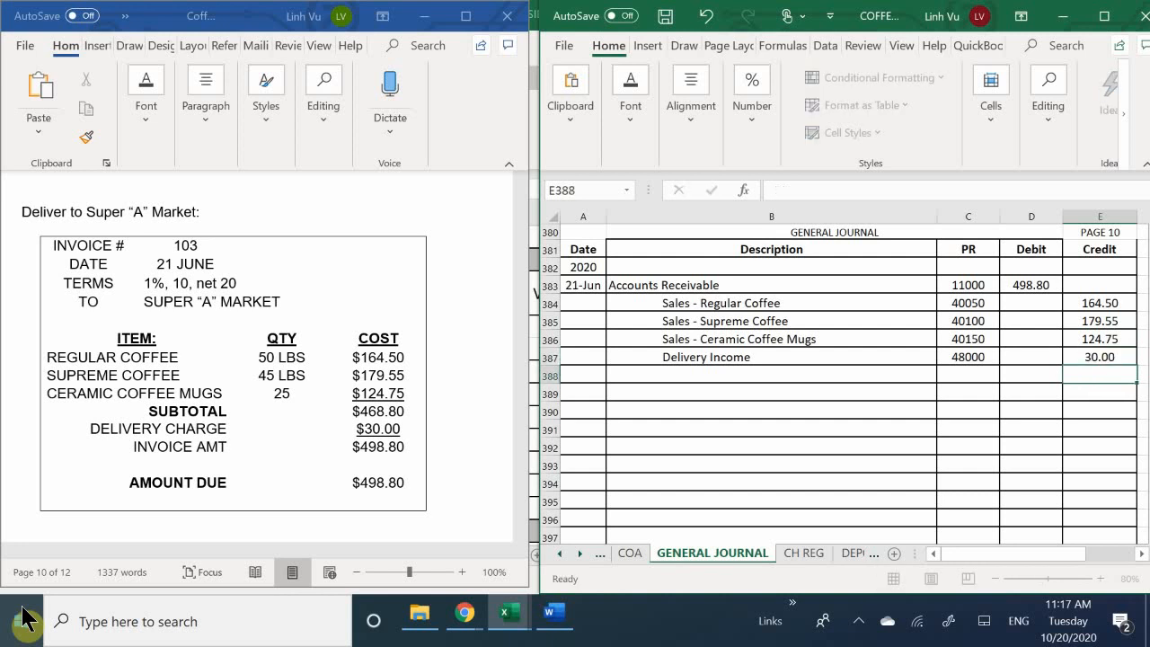
Step: Check the invoice credits by adding up E384:E387 with a SUM formula in E389
key(Down)
text(=s)
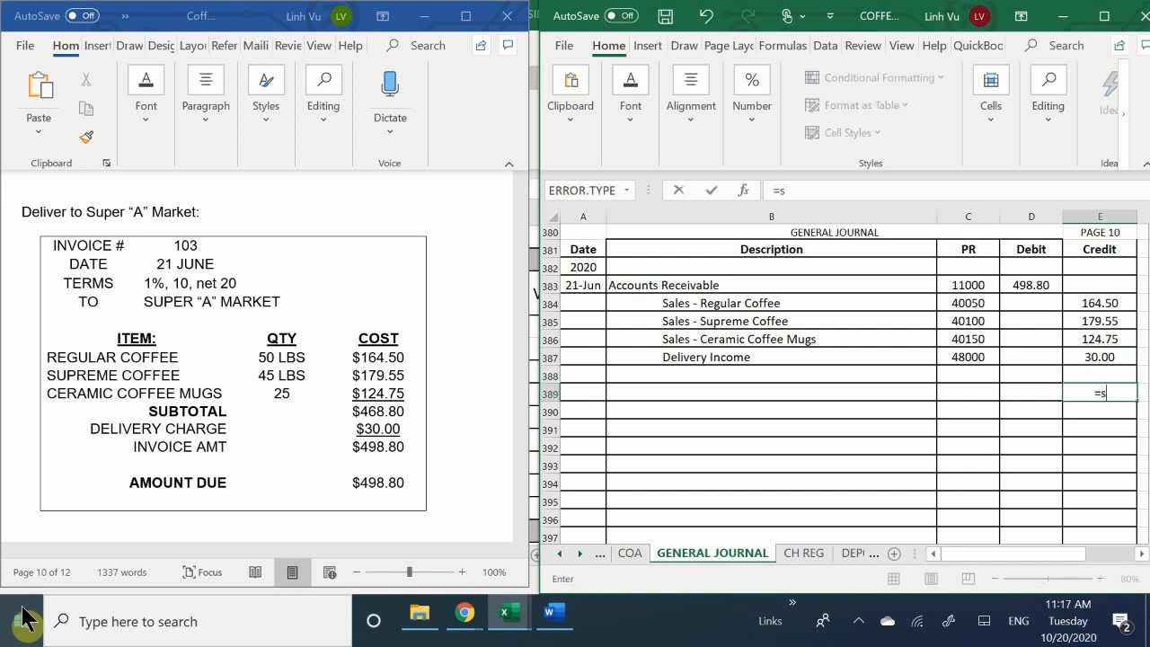
text(yt)
key(BackSpace)
text(t)
key(BackSpace)
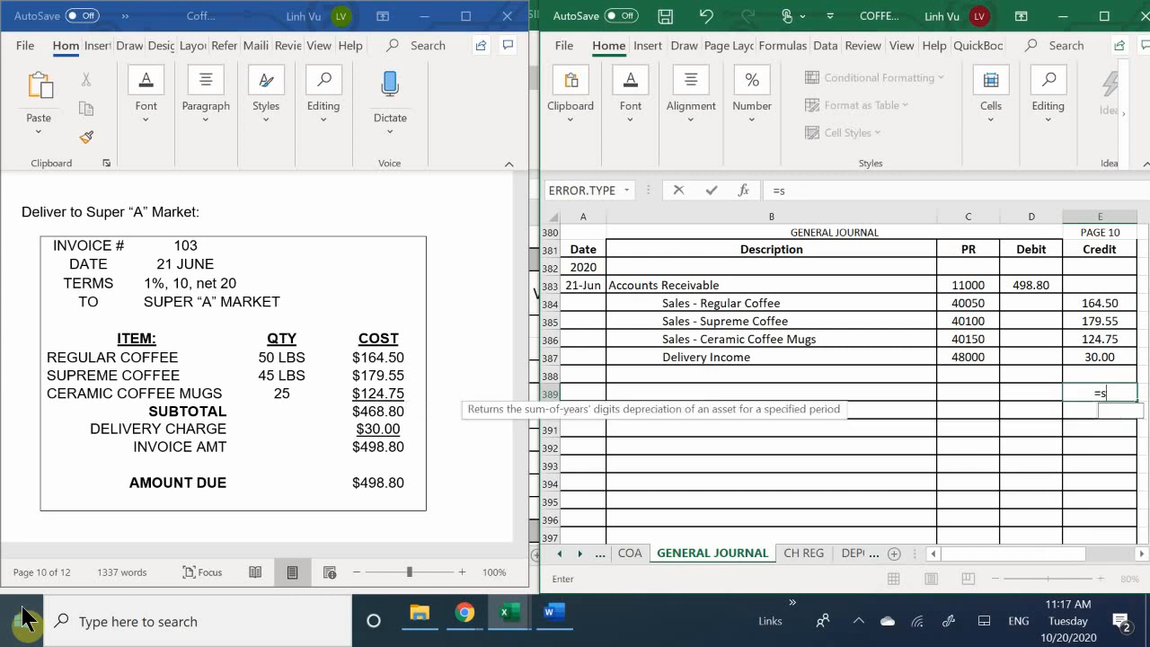
key(BackSpace)
text(t)
key(BackSpace)
text(u)
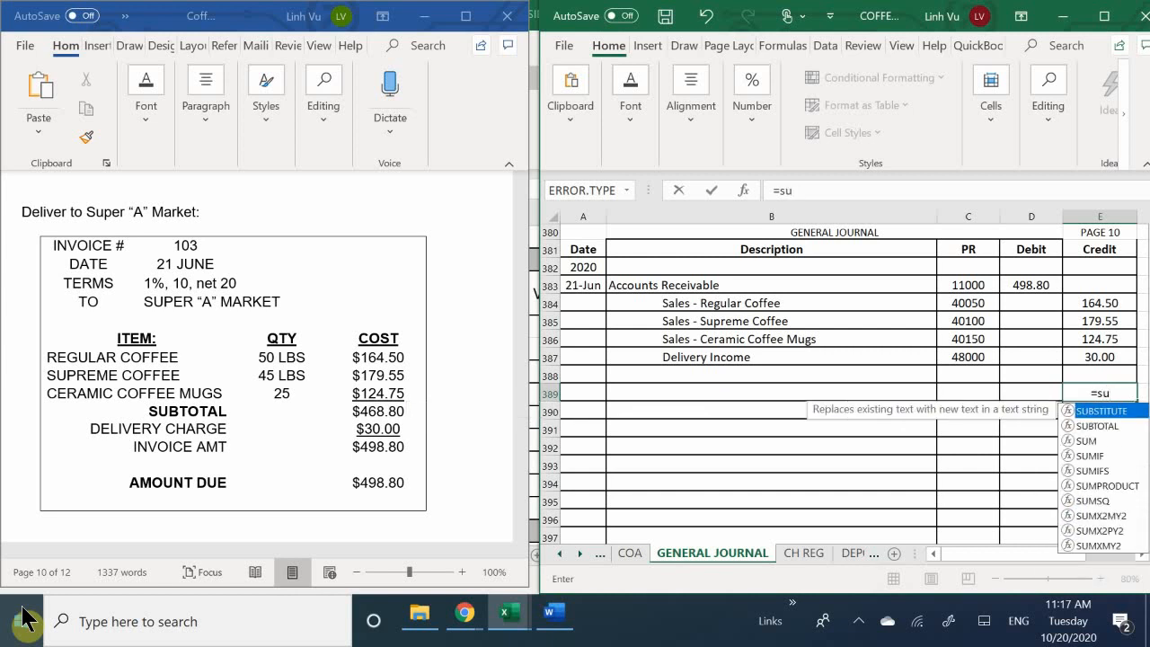
text(n)
key(BackSpace)
text(m)
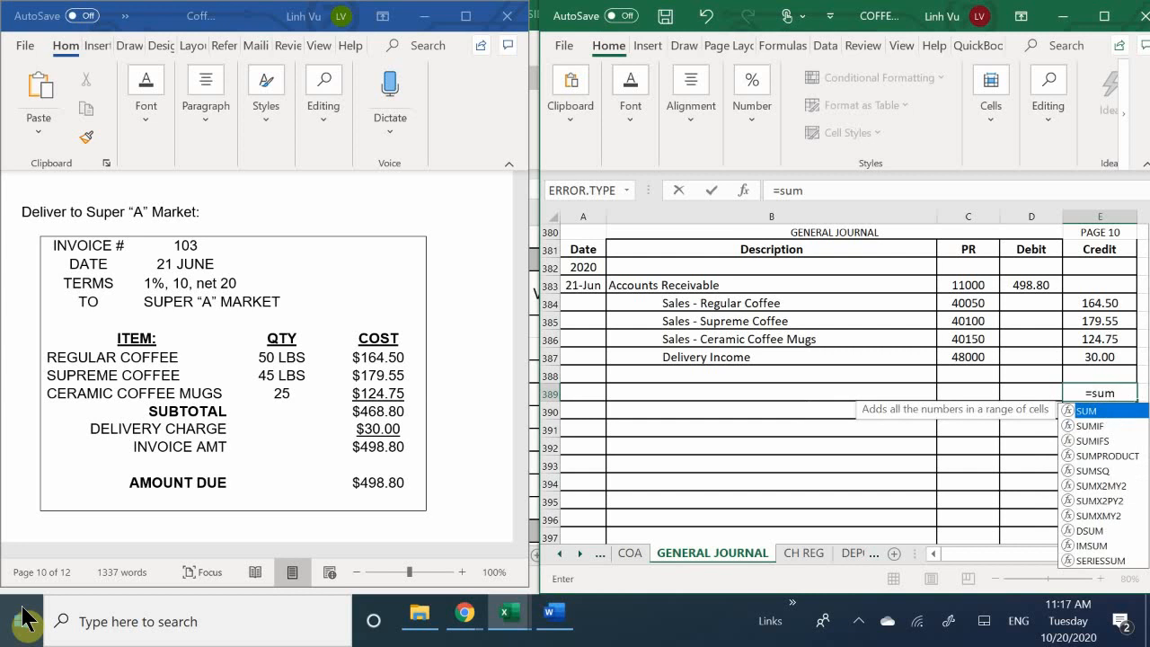
key(Tab)
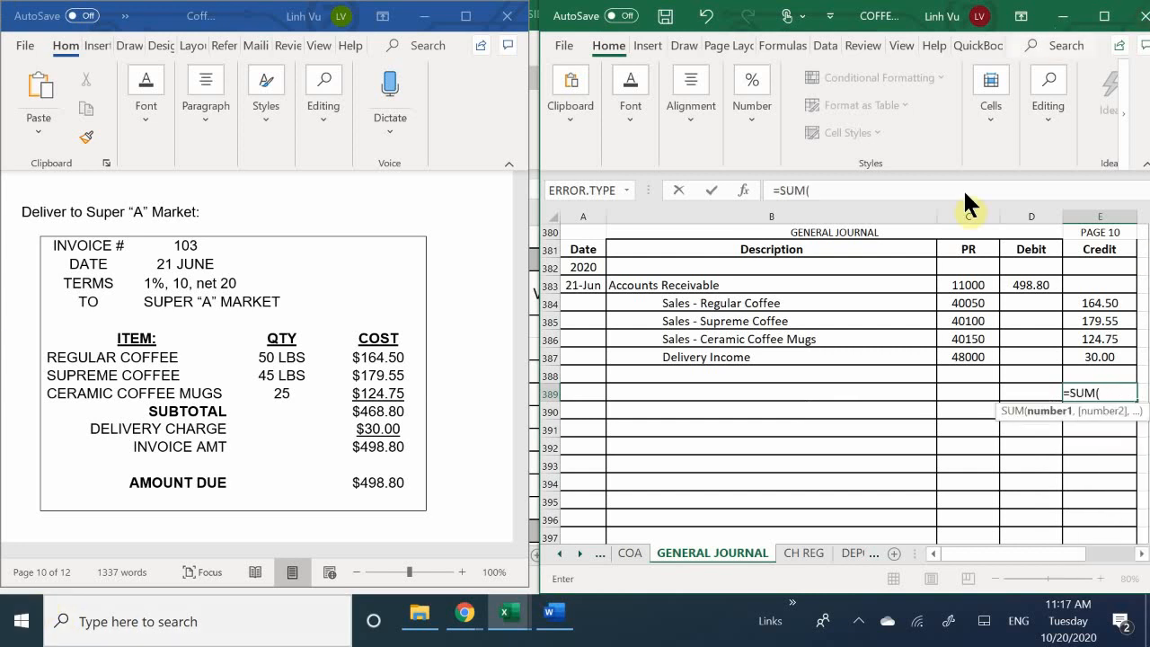
drag(1097, 304, 1103, 357)
key(Return)
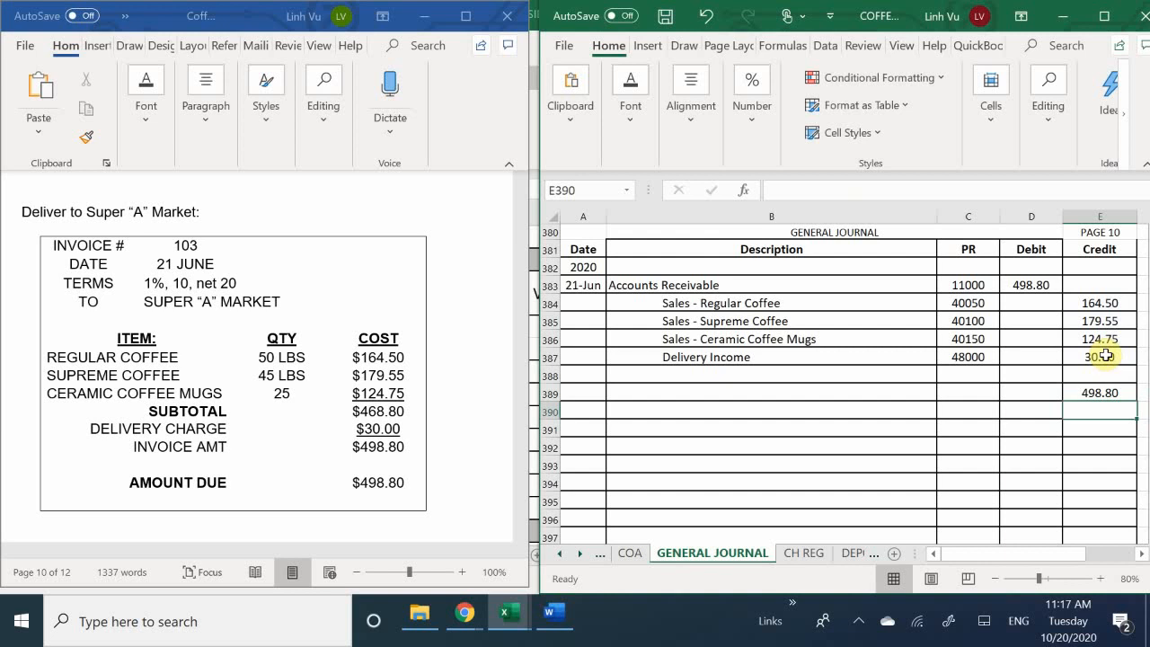
Step: Clear the temporary credit total from E389
click(1091, 395)
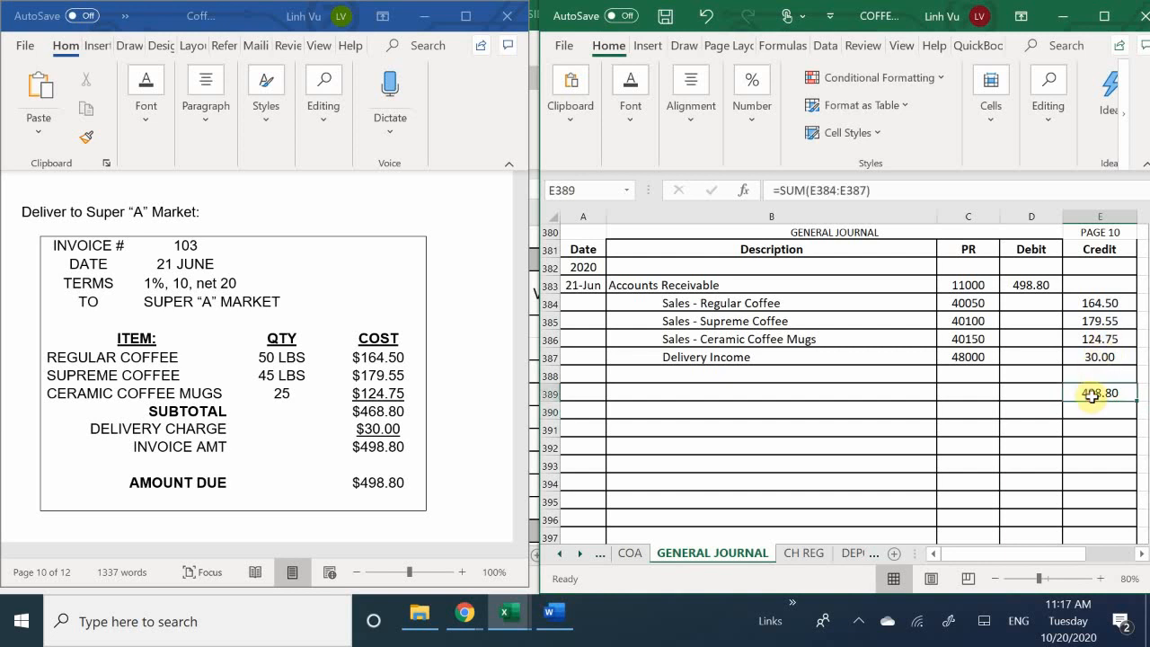
double_click(1091, 395)
key(Return)
key(Return)
key(Return)
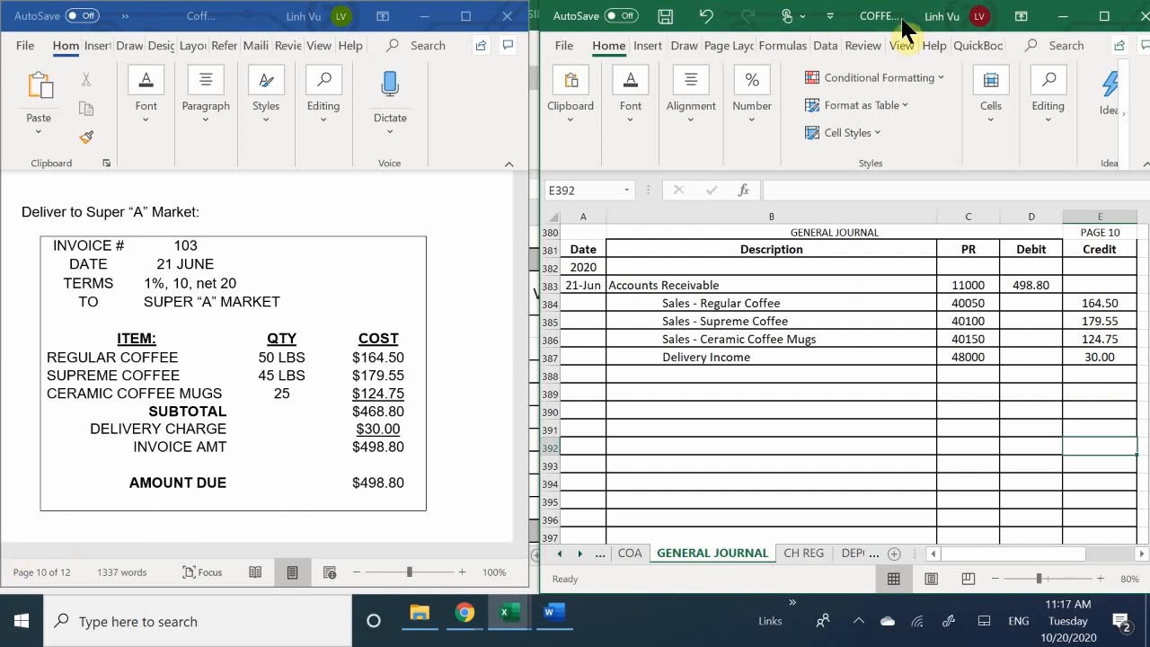
Step: Add the explanation "(Super A Market, Inv#103, 1%, 10, net 20)" beneath the journal entry in B388
click(632, 376)
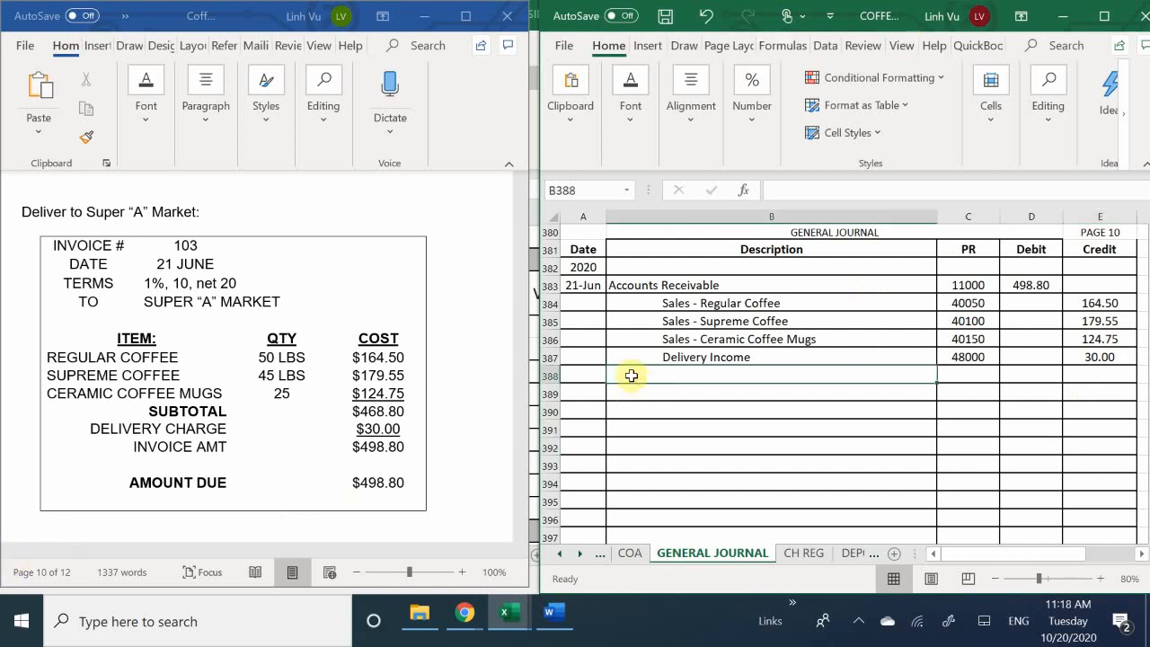
text(()
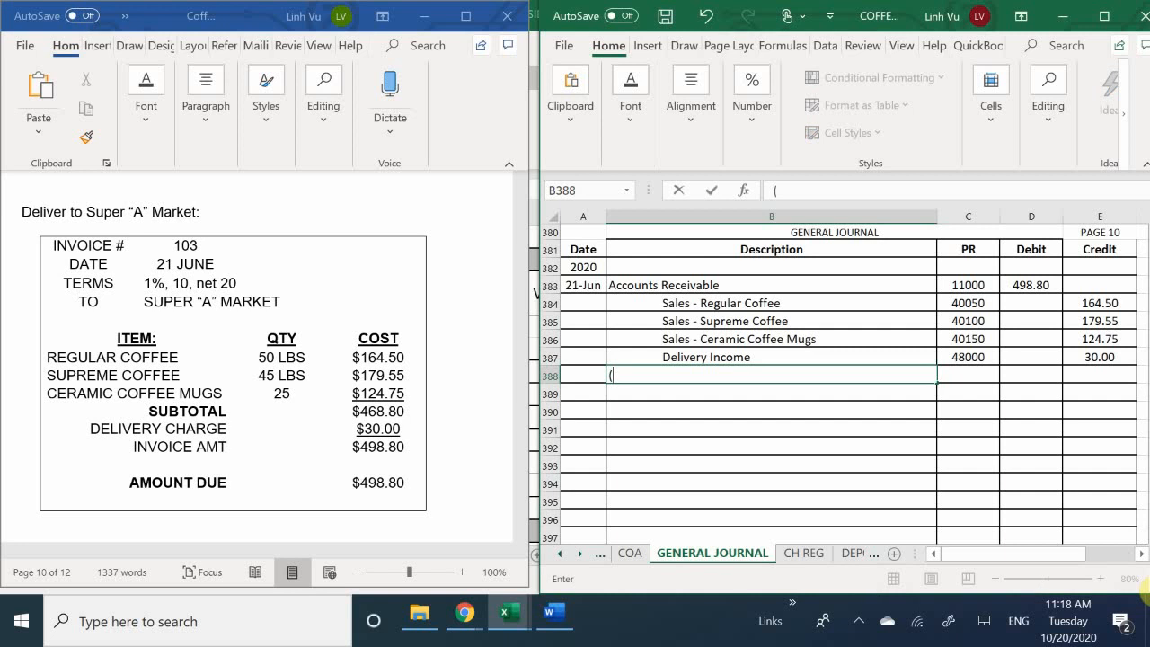
text(Super A M)
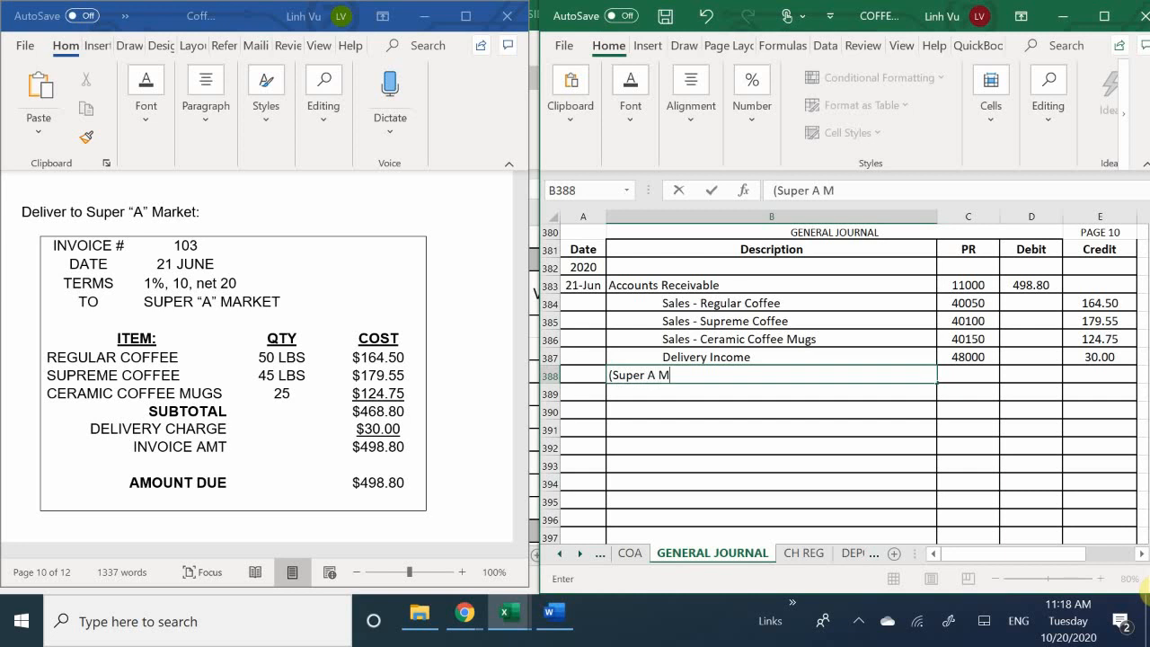
text(arket, Inv#)
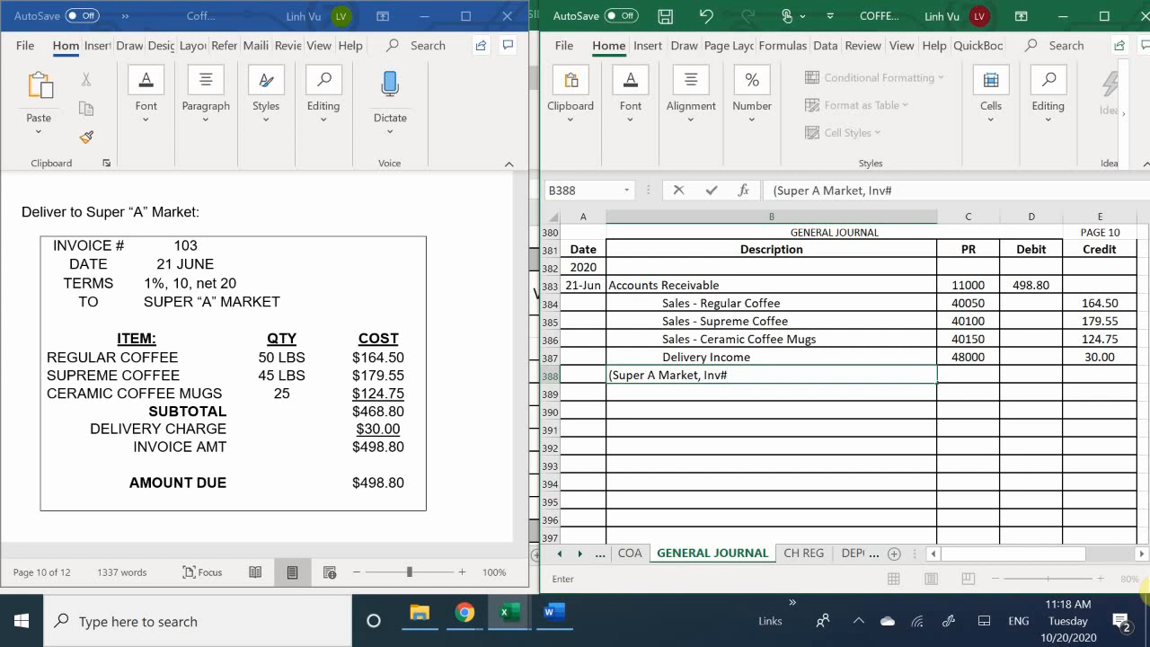
text(103, 1%, 10)
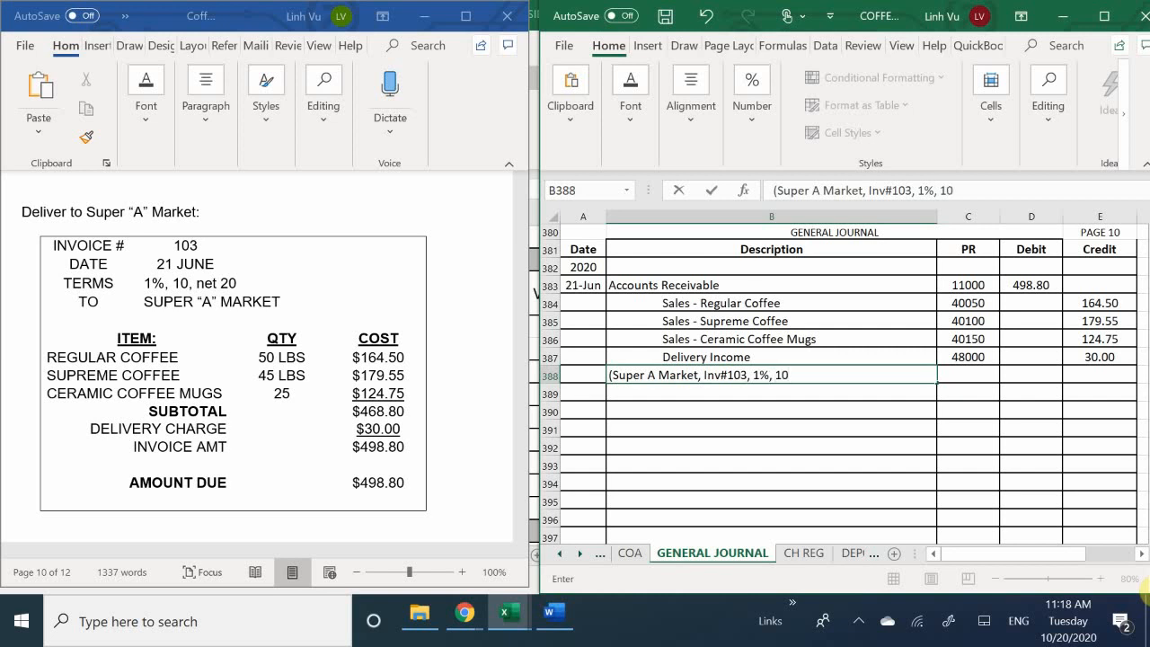
text(.)
key(BackSpace)
text(, net 20))
key(Return)
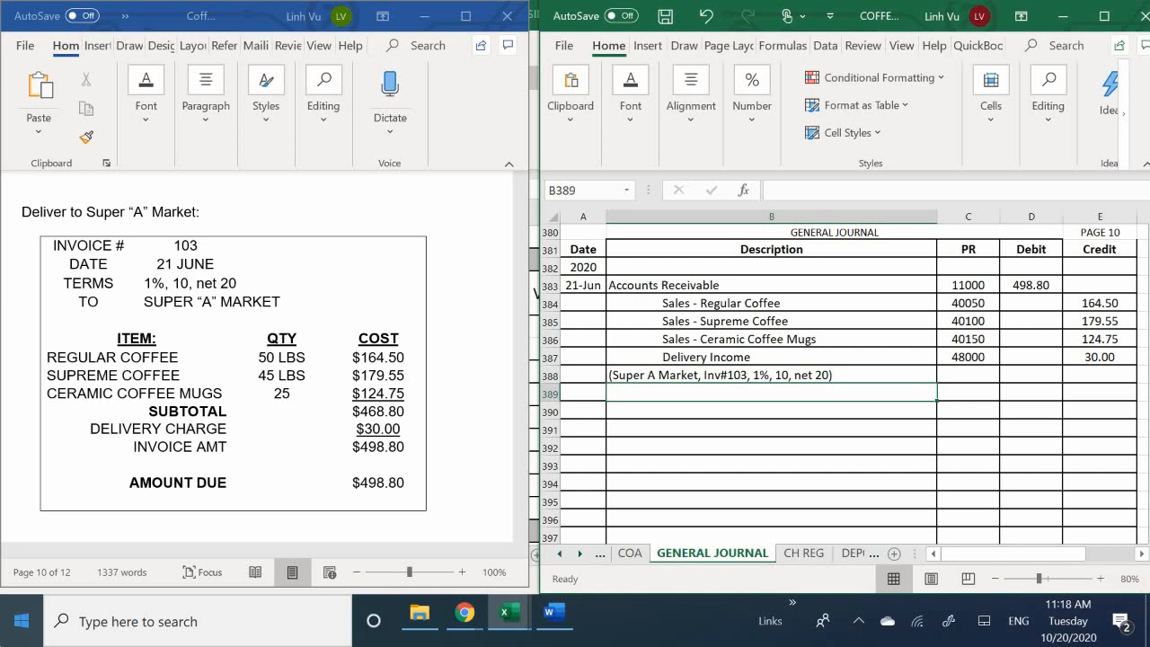
Step: Switch to the ledger workbook and date a new Accounts Receivable line 6/21 in A106 of the ASSETS sheet
mouse_move(526, 628)
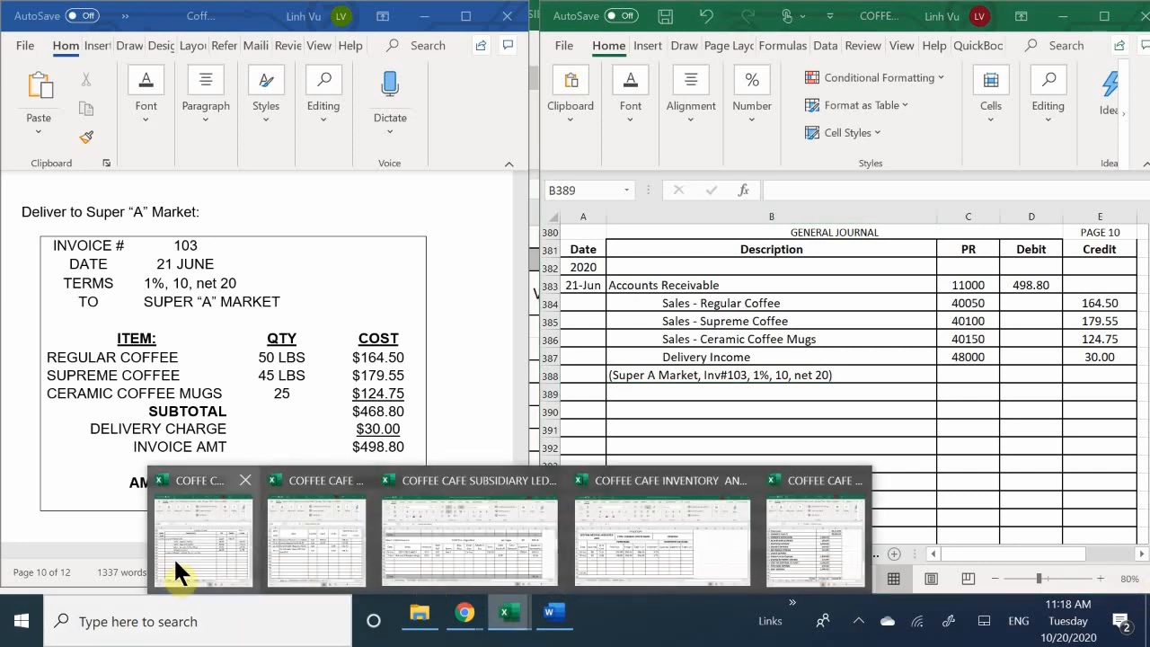
click(173, 556)
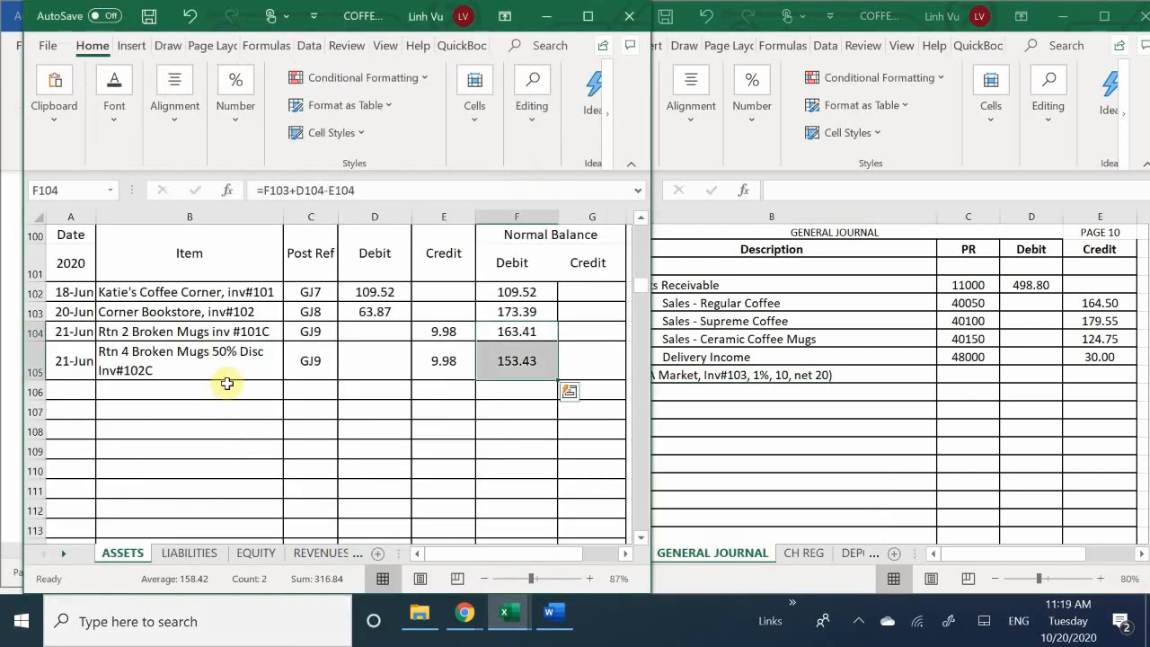
click(206, 331)
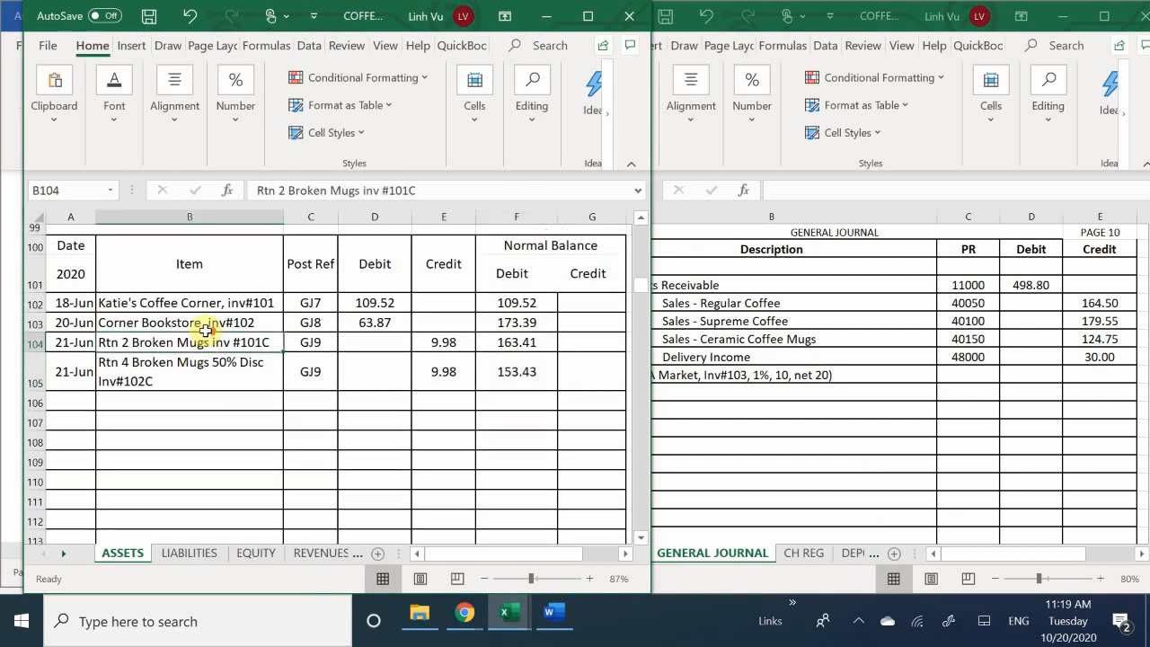
scroll(205, 331, up, 2)
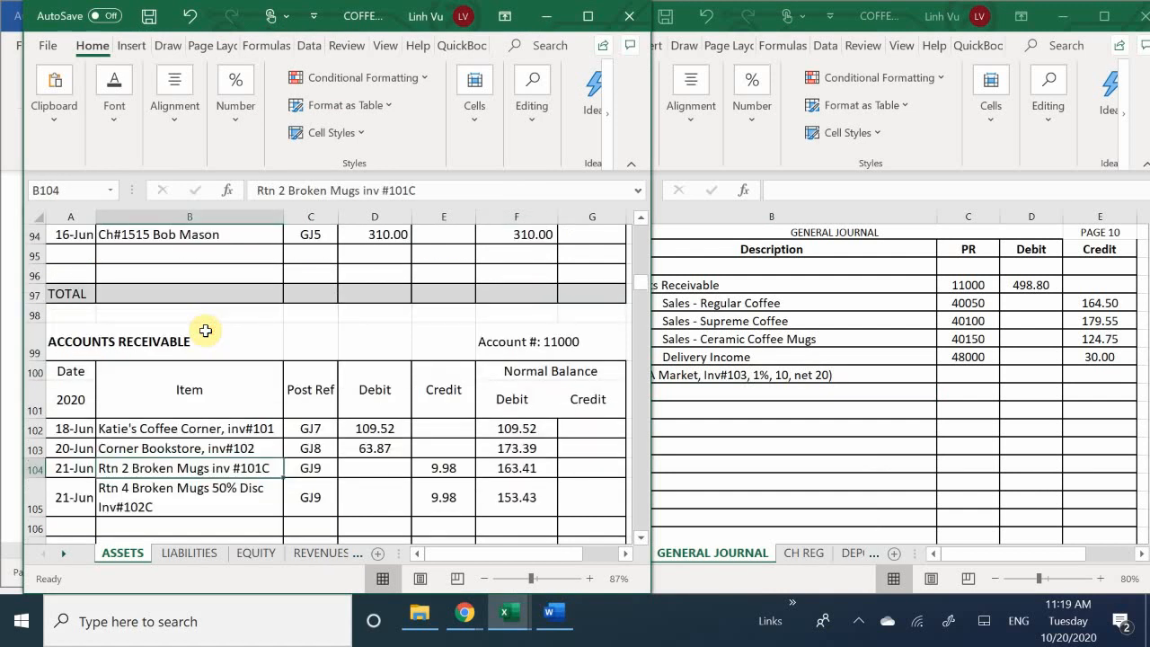
scroll(206, 331, down, 2)
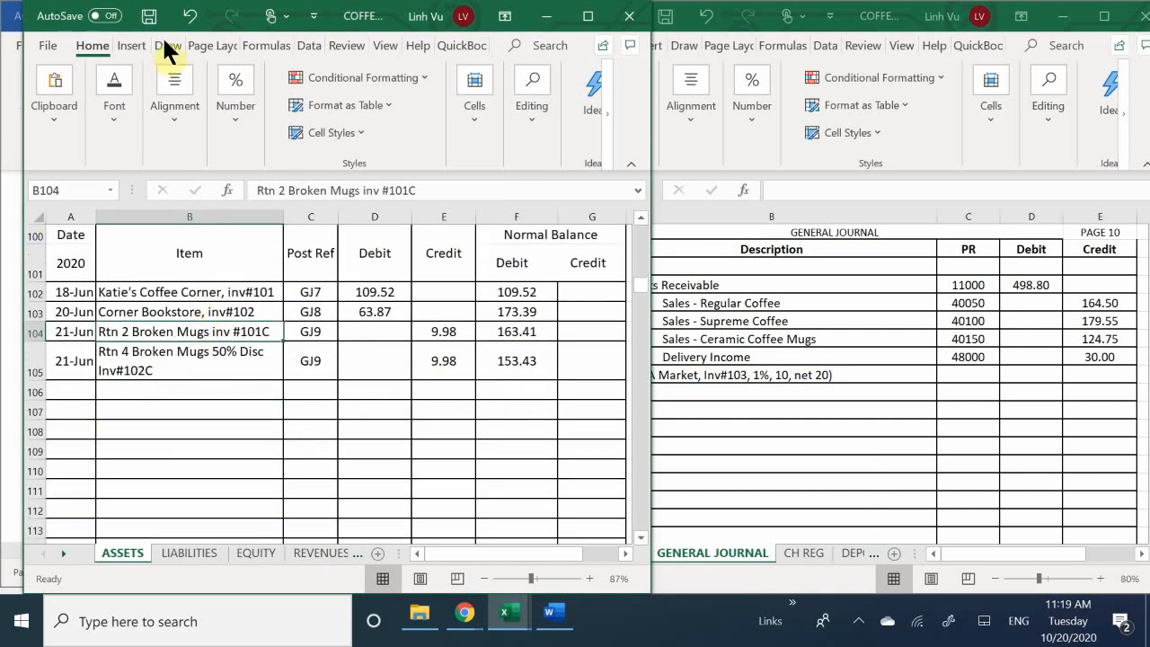
click(72, 391)
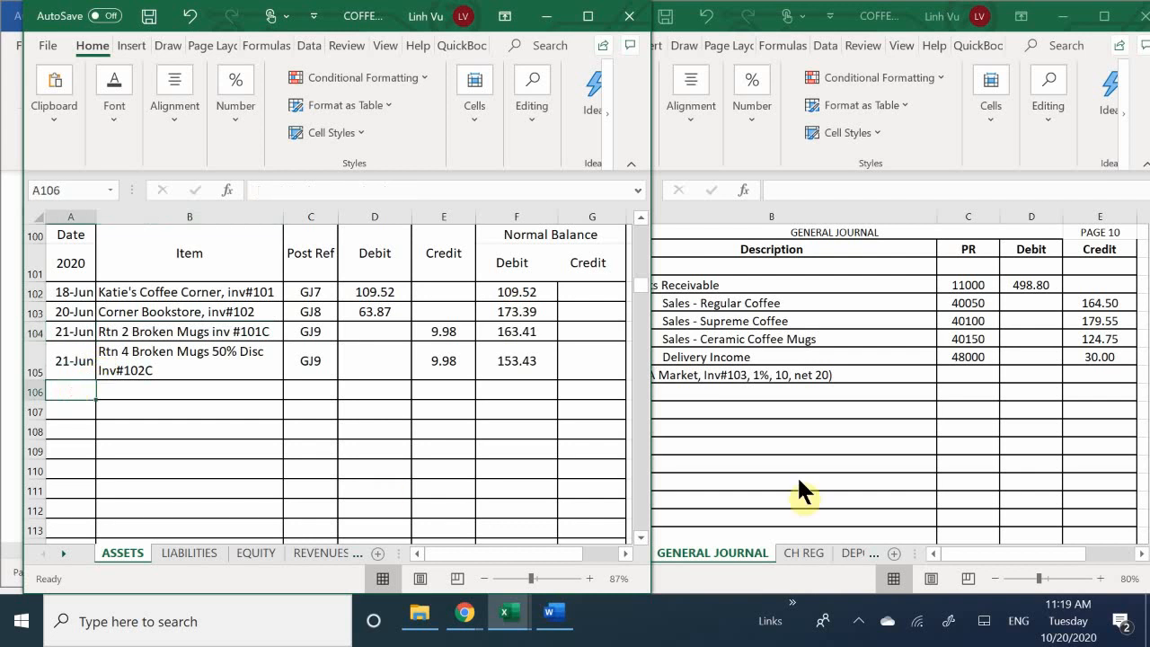
text(6/21)
key(Return)
Step: Enter the item description Super A Market Inv#103 in B106
key(Right)
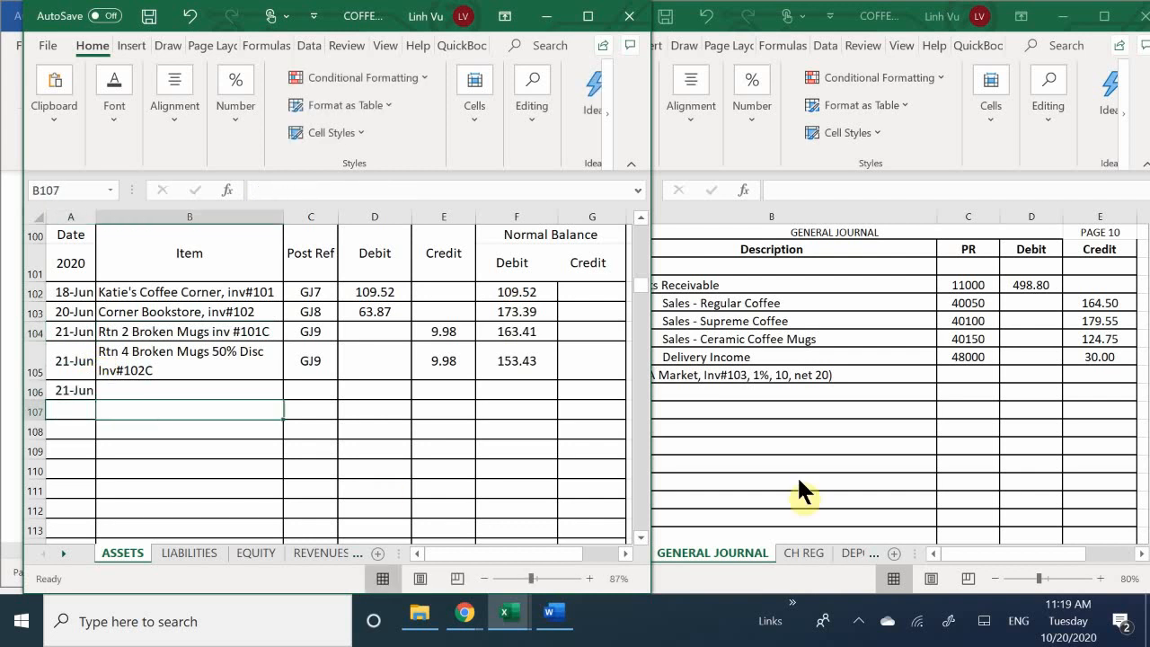
key(Up)
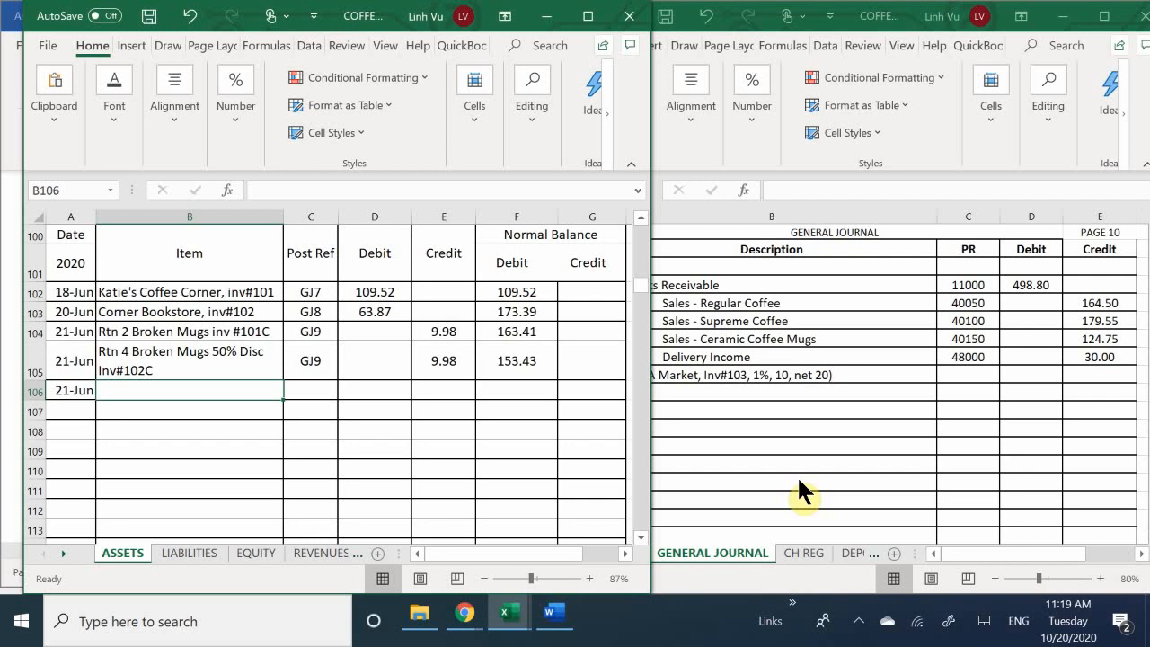
text(Suoer)
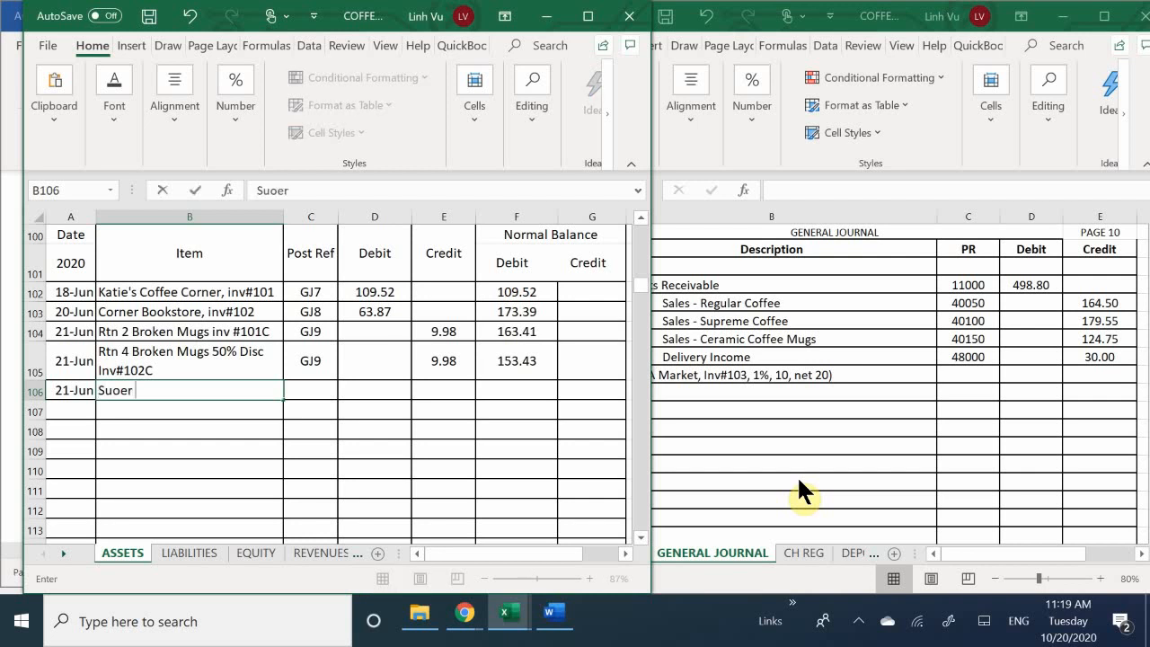
key(BackSpace)
key(BackSpace)
key(BackSpace)
text(per A)
text( Market)
text( U)
key(BackSpace)
text(Inv@)
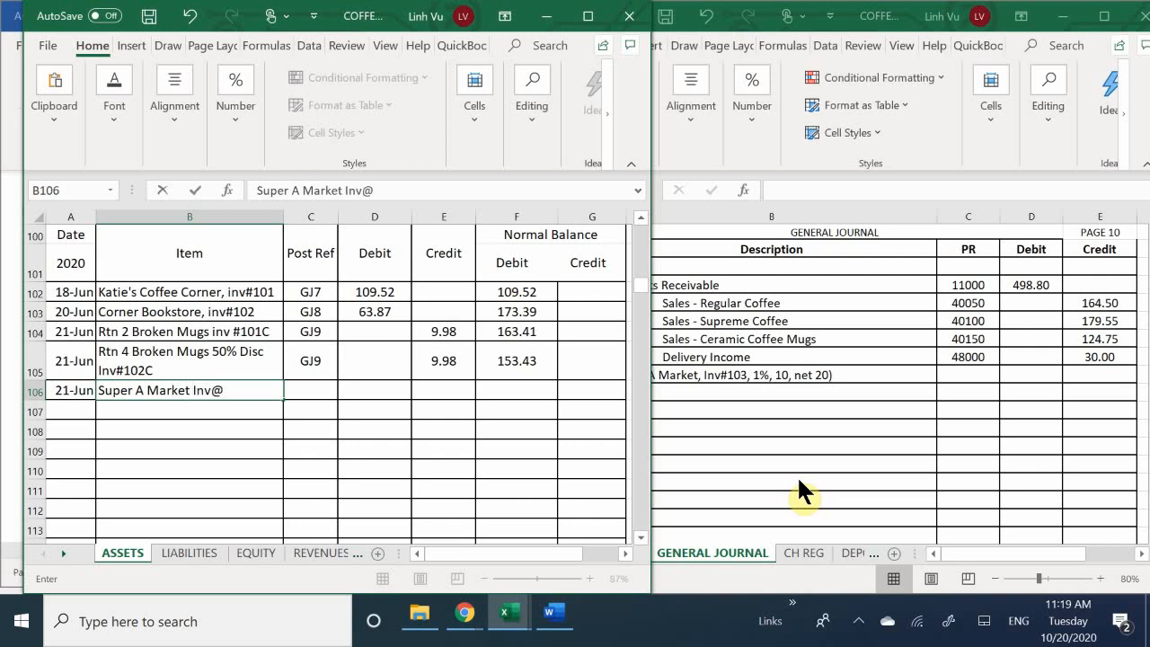
key(BackSpace)
text(#103)
key(Return)
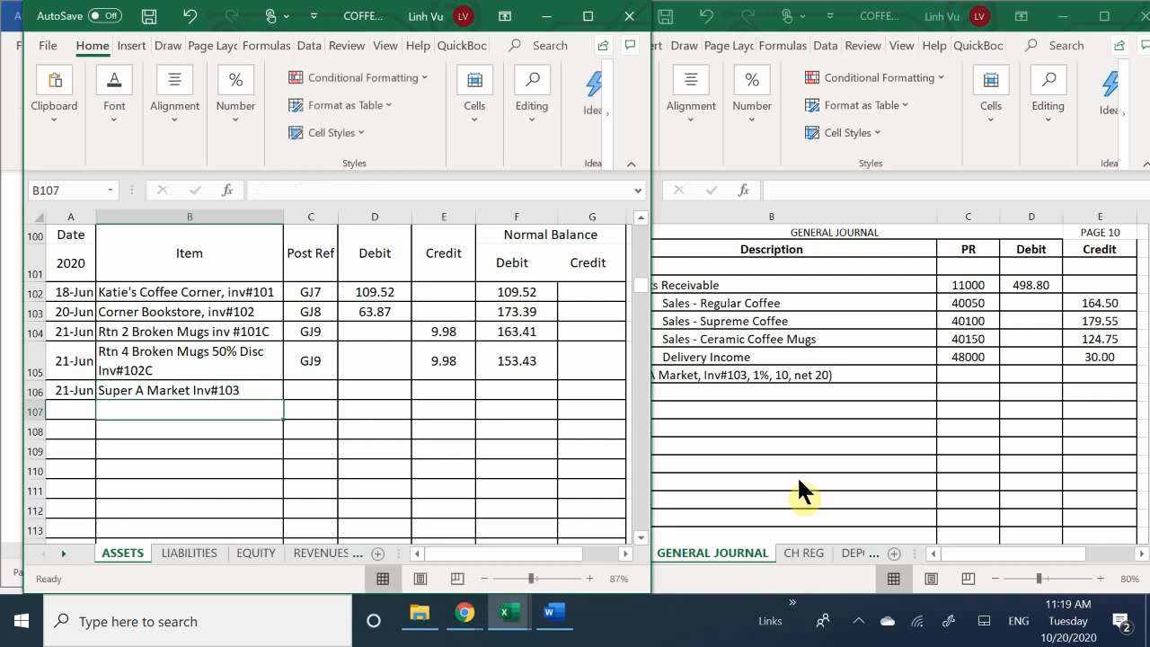
Step: Enter posting reference GJ10 for the Super A Market line in C106
key(Right)
key(Up)
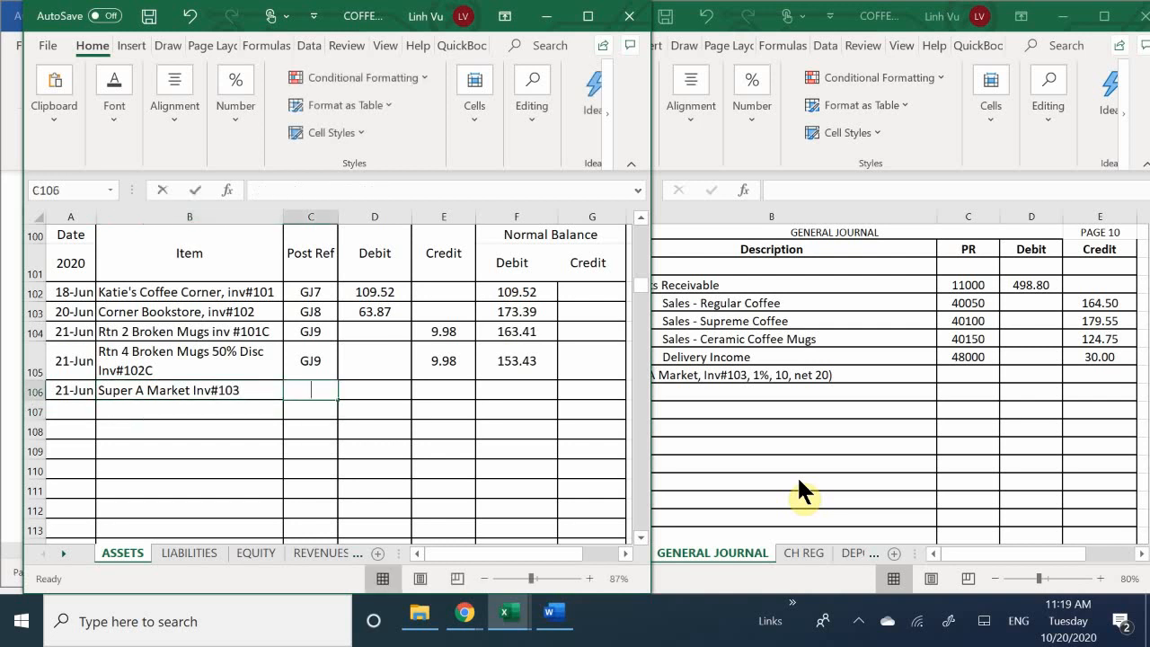
text(GFH)
key(BackSpace)
key(BackSpace)
text(H)
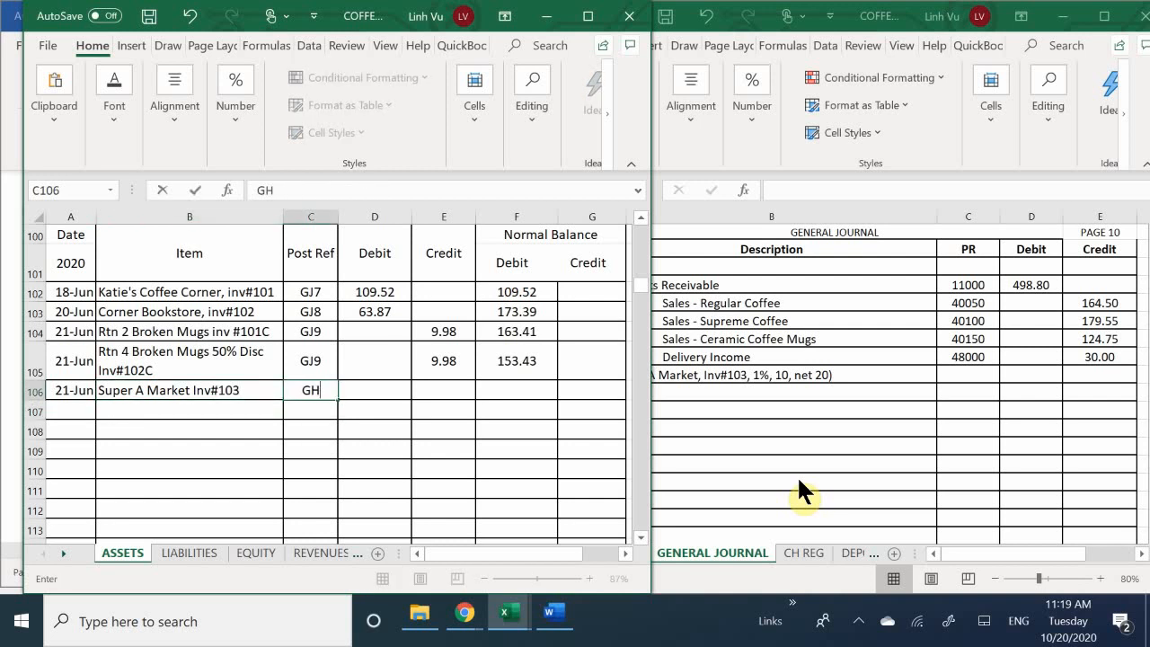
key(BackSpace)
text(J10)
key(Return)
Step: Enter a debit of 498.80 for the Super A Market invoice in D106
key(Right)
key(Up)
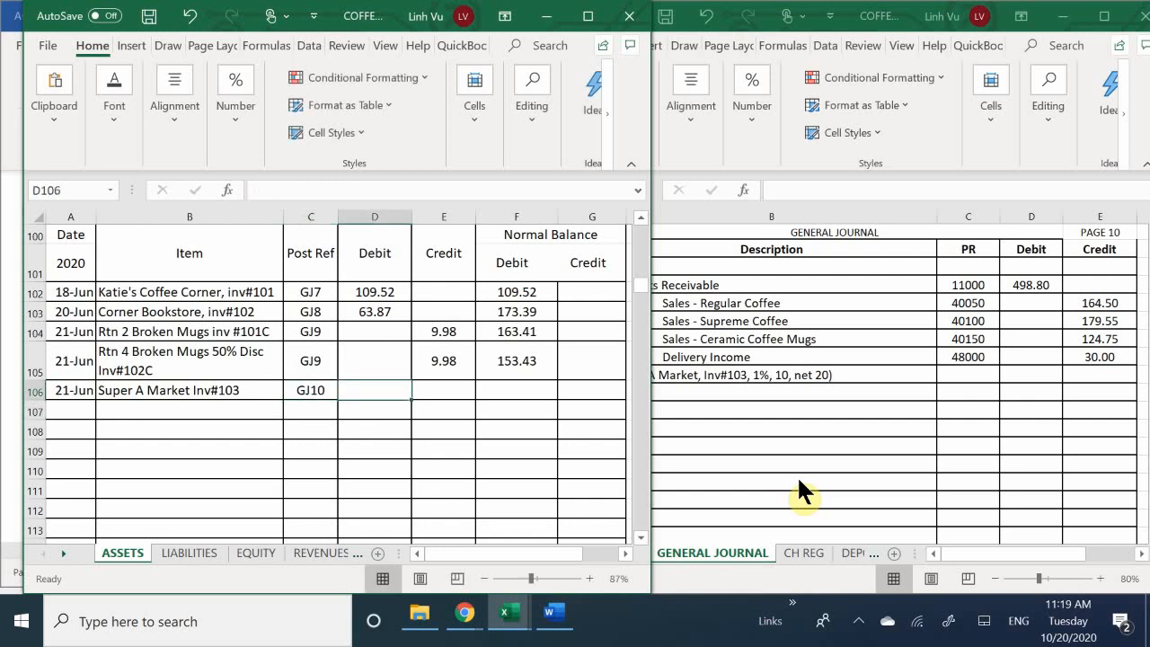
text(4)
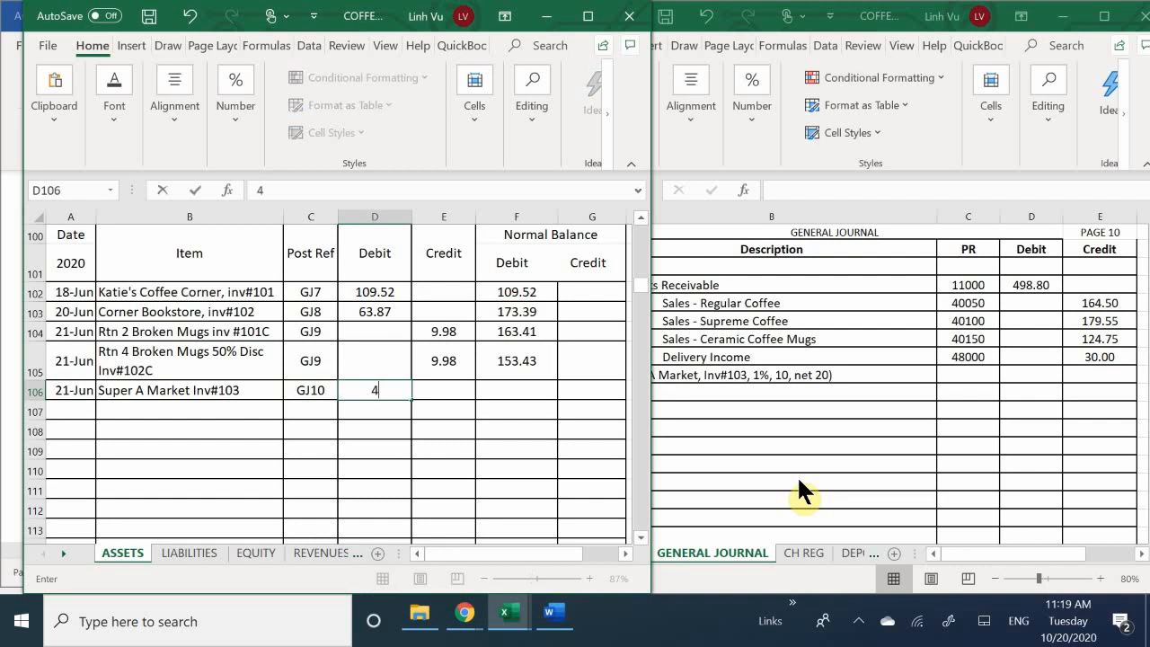
text(98.80)
key(Return)
key(Right)
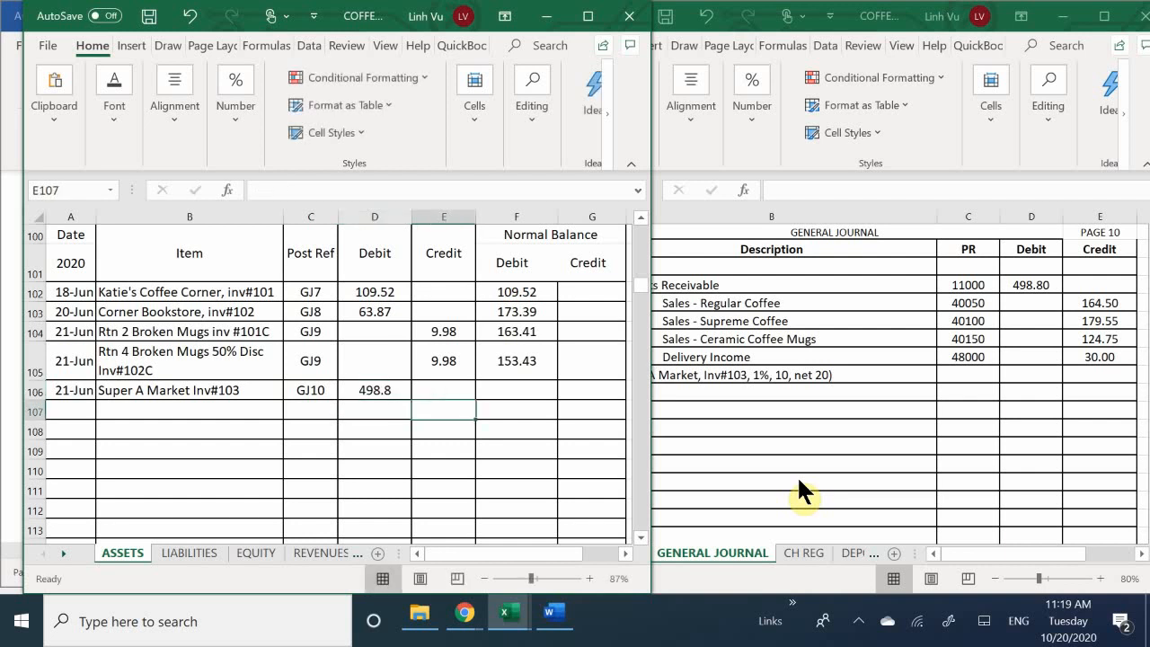
key(Up)
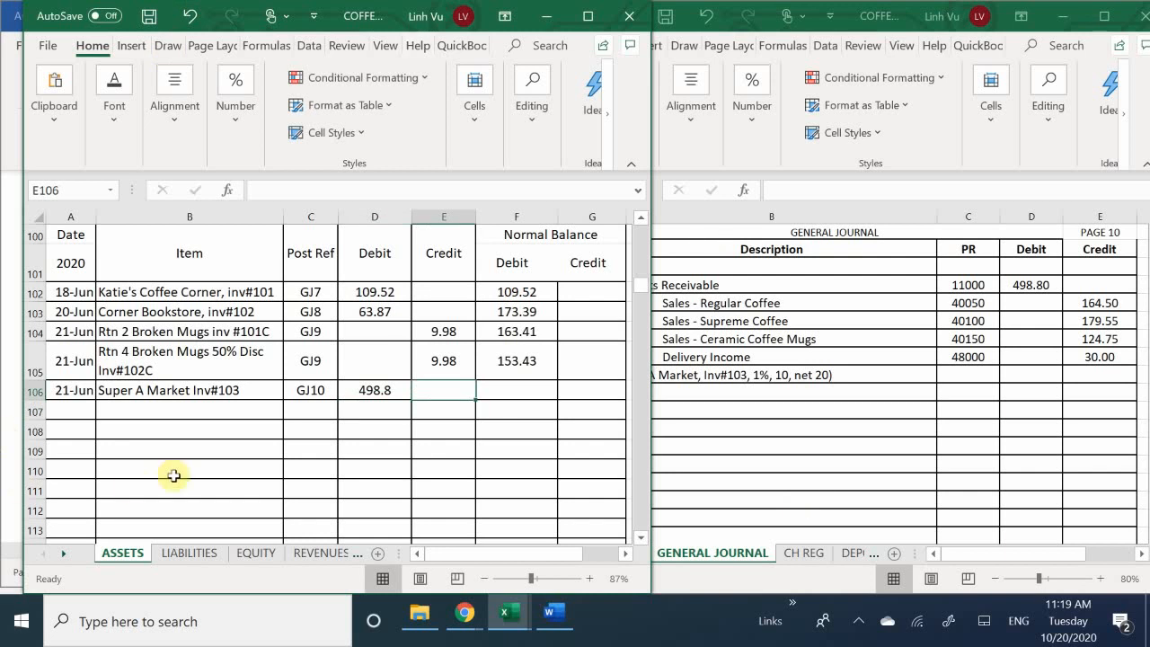
Step: Apply the comma (Accounting) number format to the Accounts Receivable debit, credit and debit-balance cells D102:F112
click(372, 291)
drag(398, 294, 503, 504)
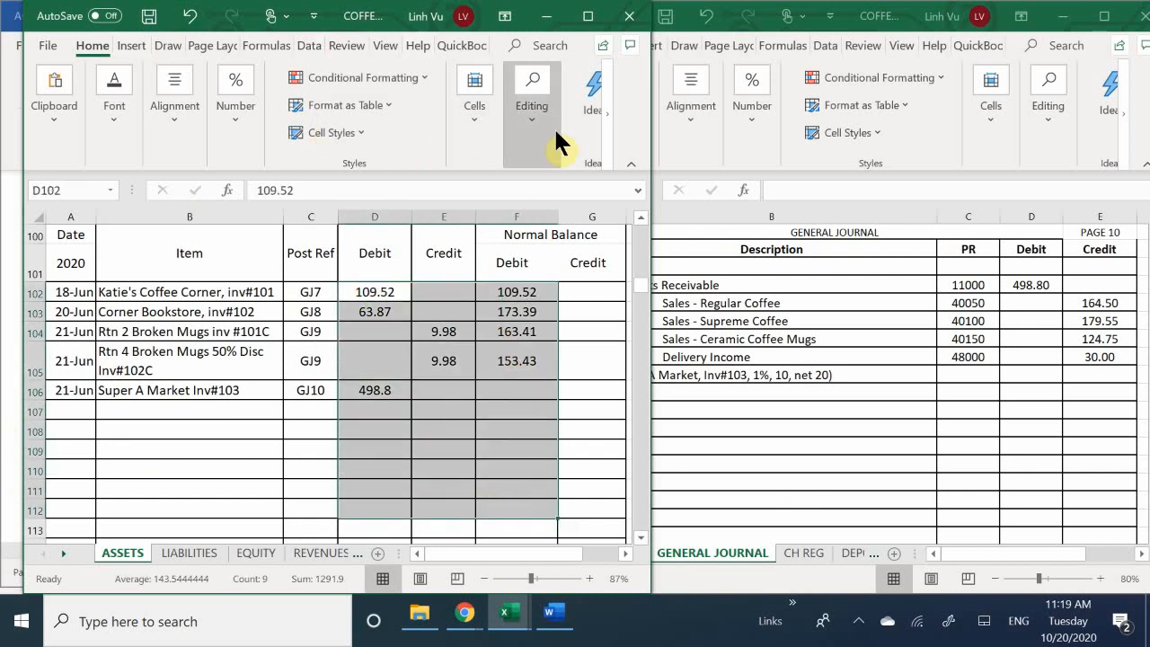
click(240, 126)
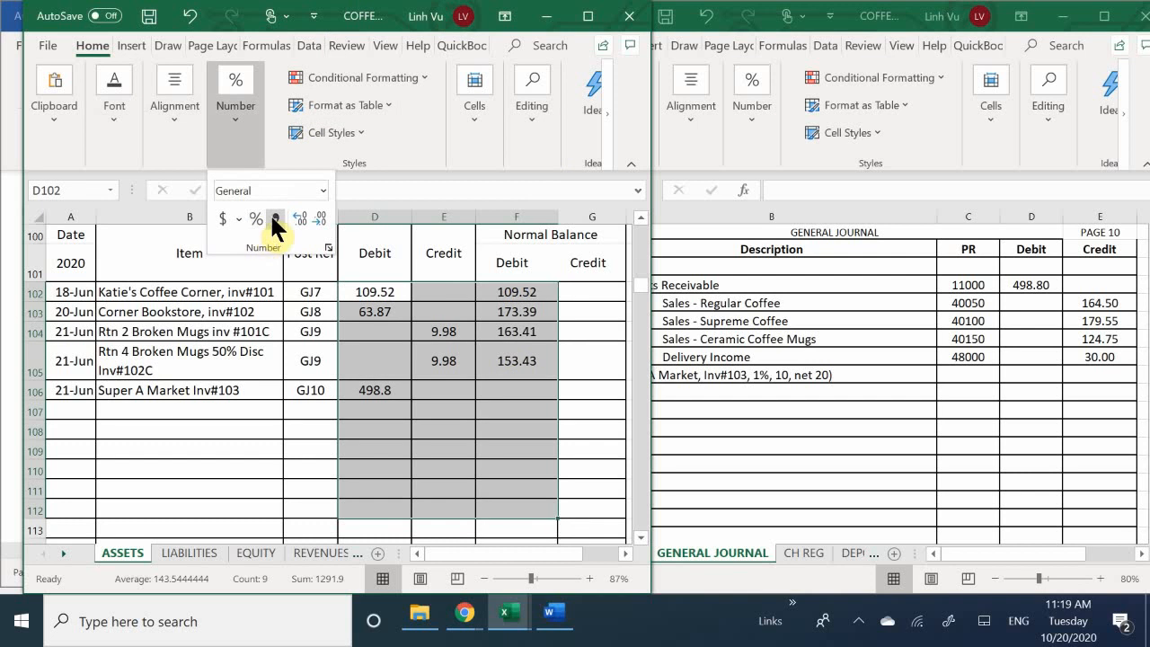
click(272, 216)
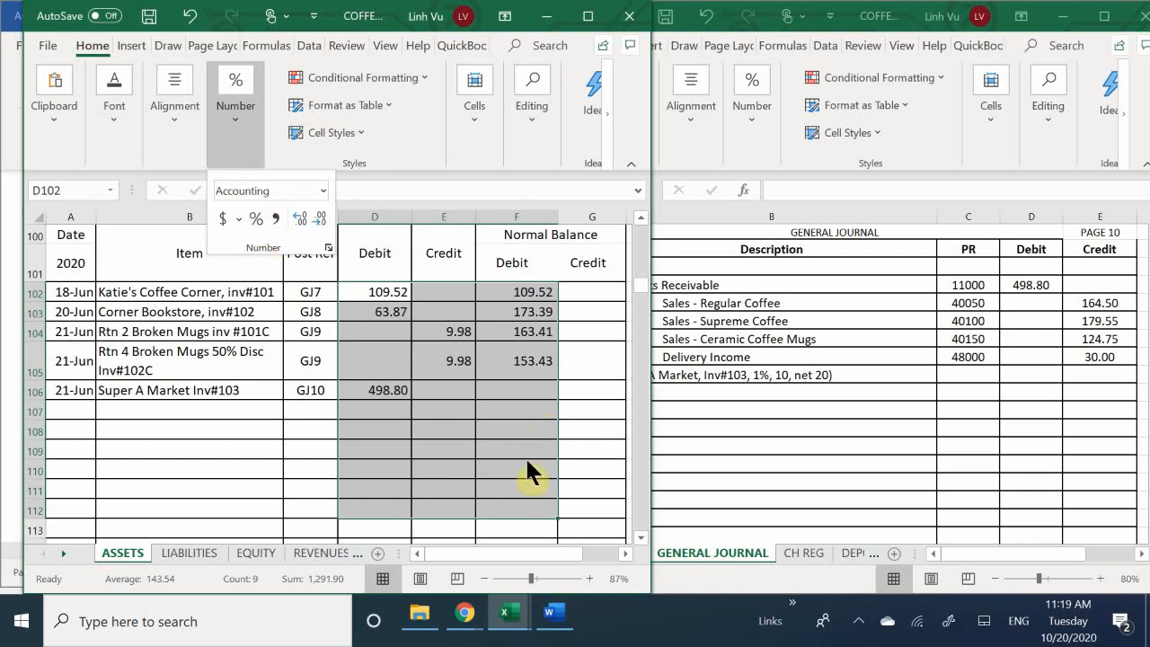
Step: Copy the Accounts Receivable running balance formula from F105 down to F106 for the Super A Market line
click(539, 366)
click(534, 362)
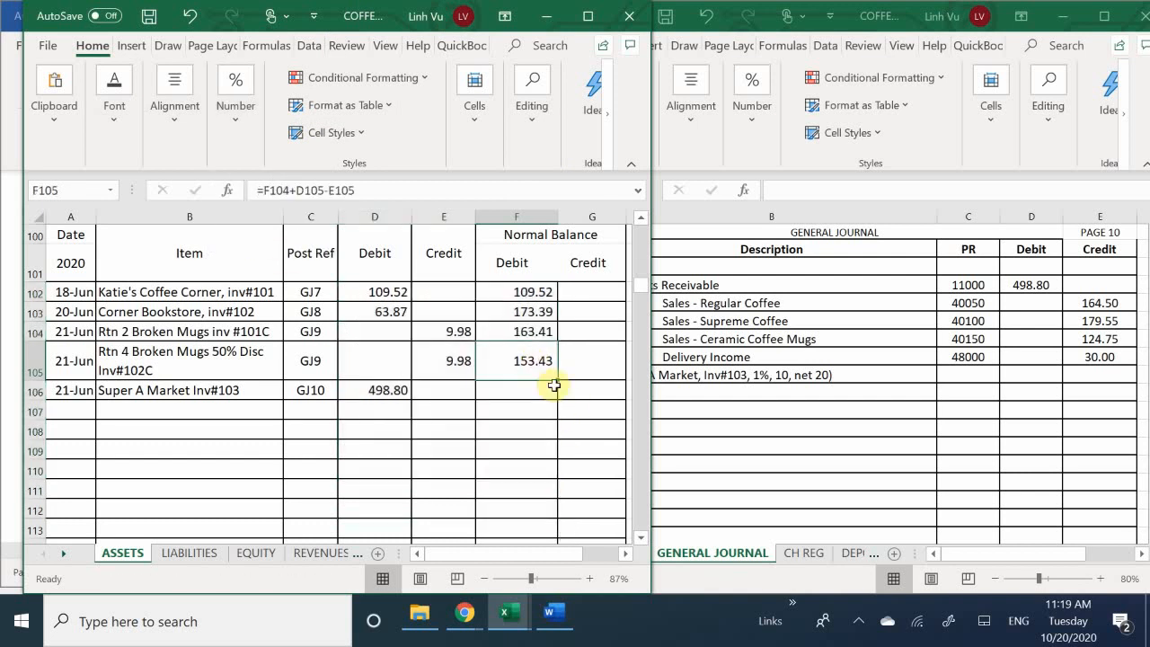
drag(556, 381, 553, 394)
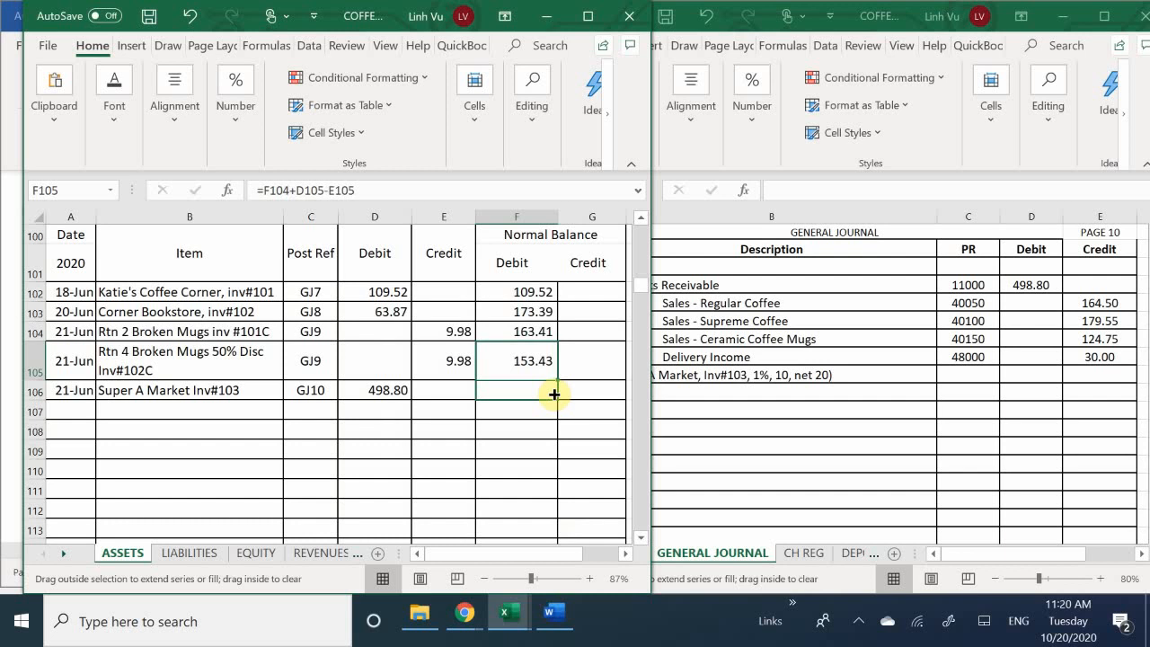
drag(554, 394, 554, 394)
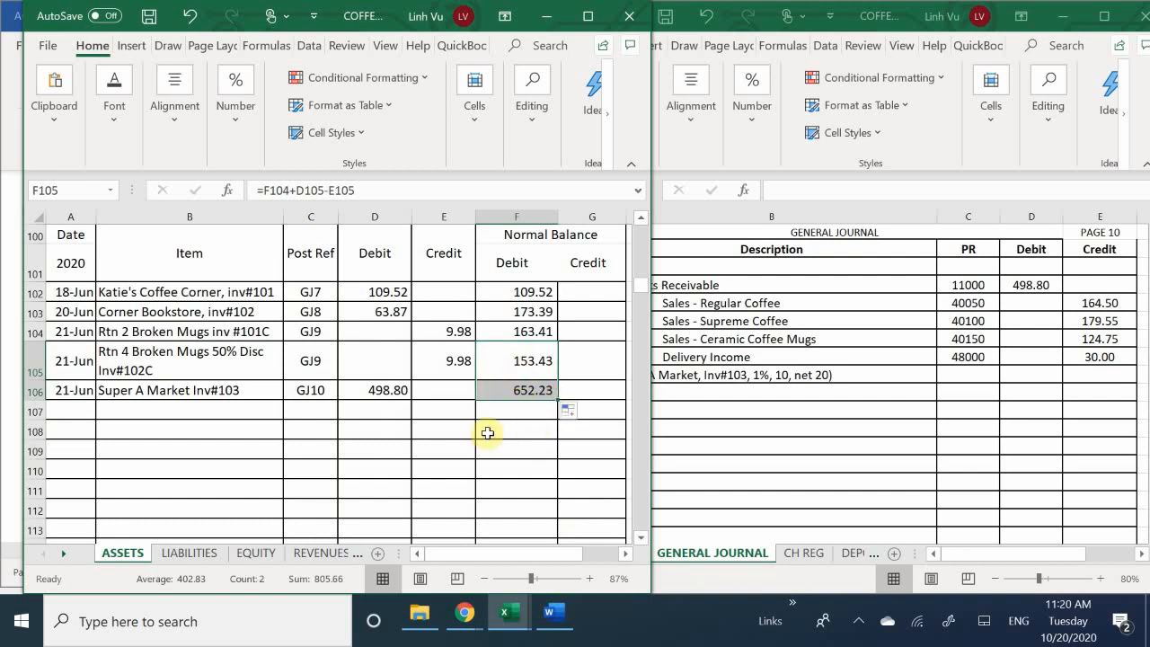
click(487, 433)
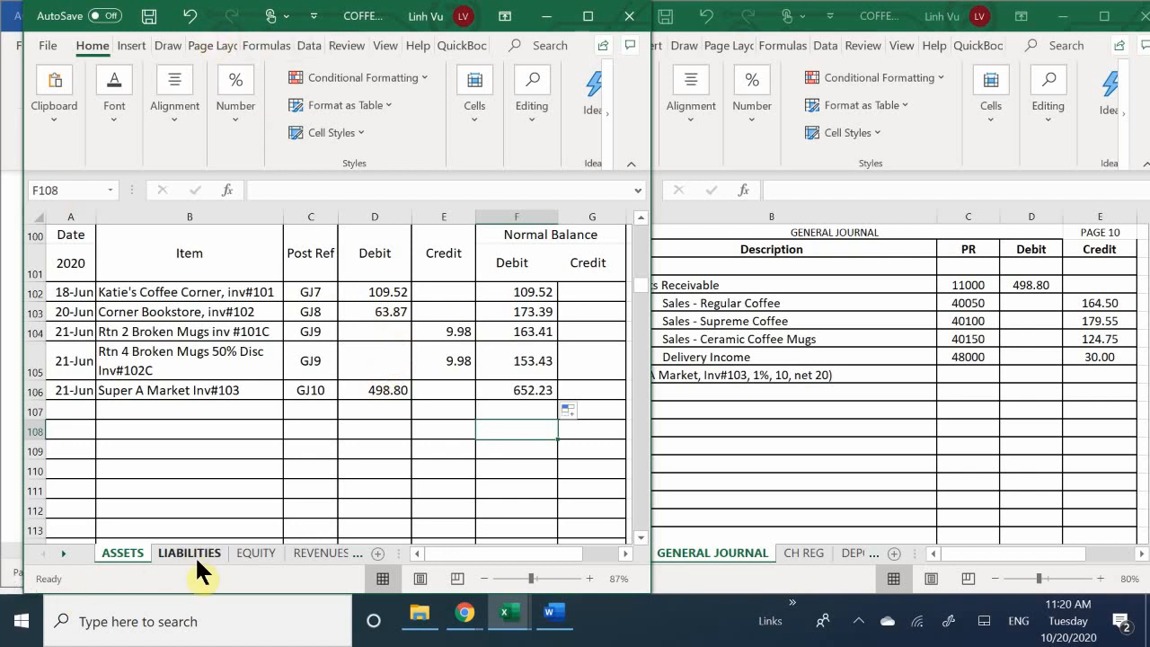
Step: On the REVENUES sheet, enter the date 6/21 in A17 of the Sales – Regular Coffee account
click(332, 554)
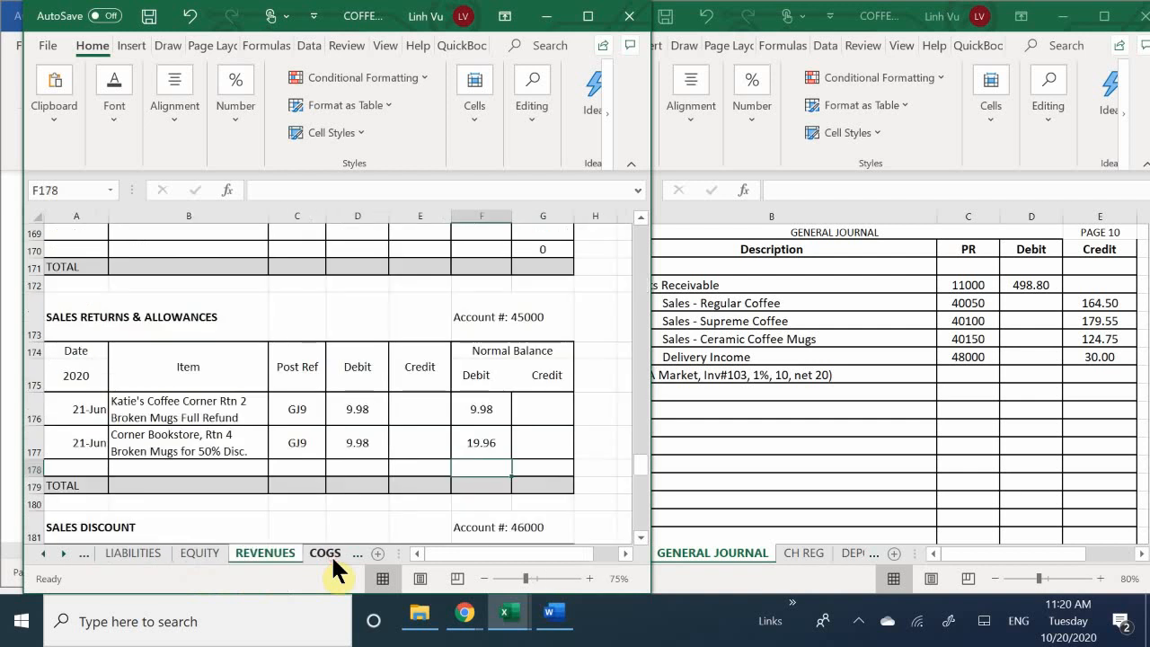
scroll(283, 358, up, 20)
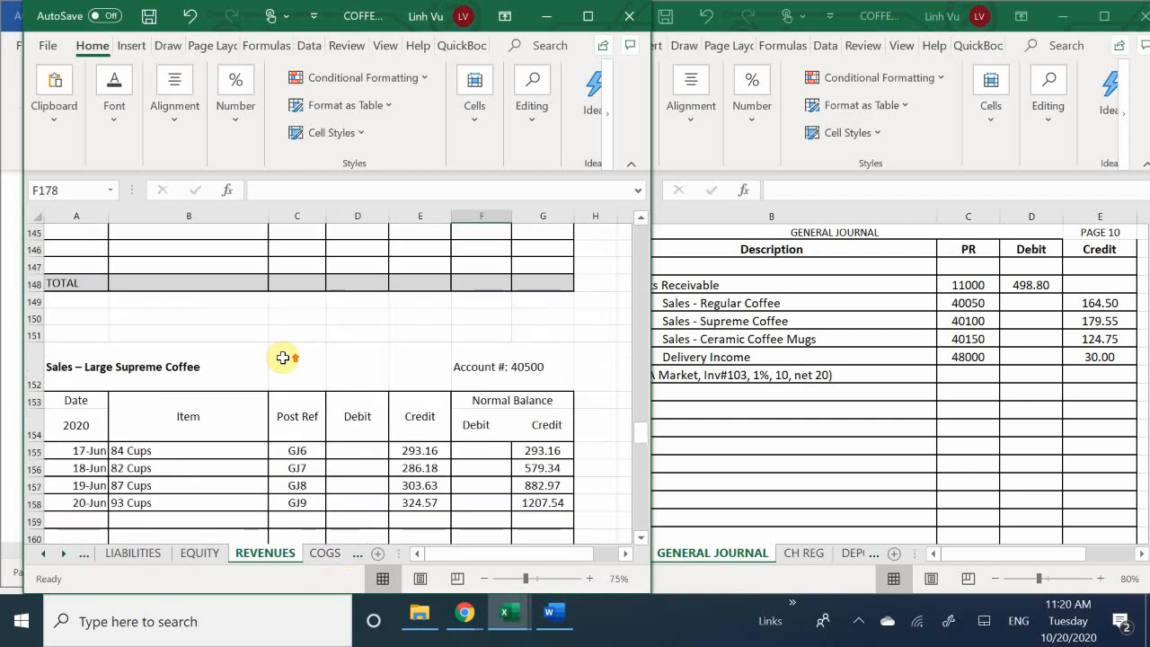
scroll(282, 357, up, 7)
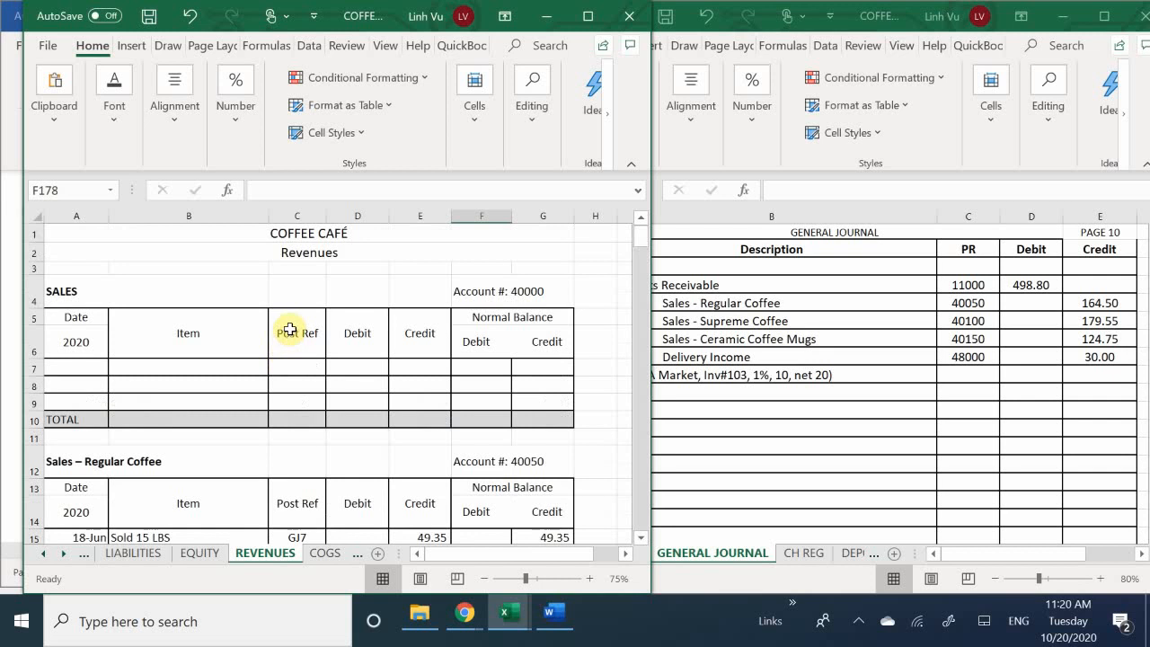
scroll(289, 329, down, 1)
scroll(289, 329, down, 1)
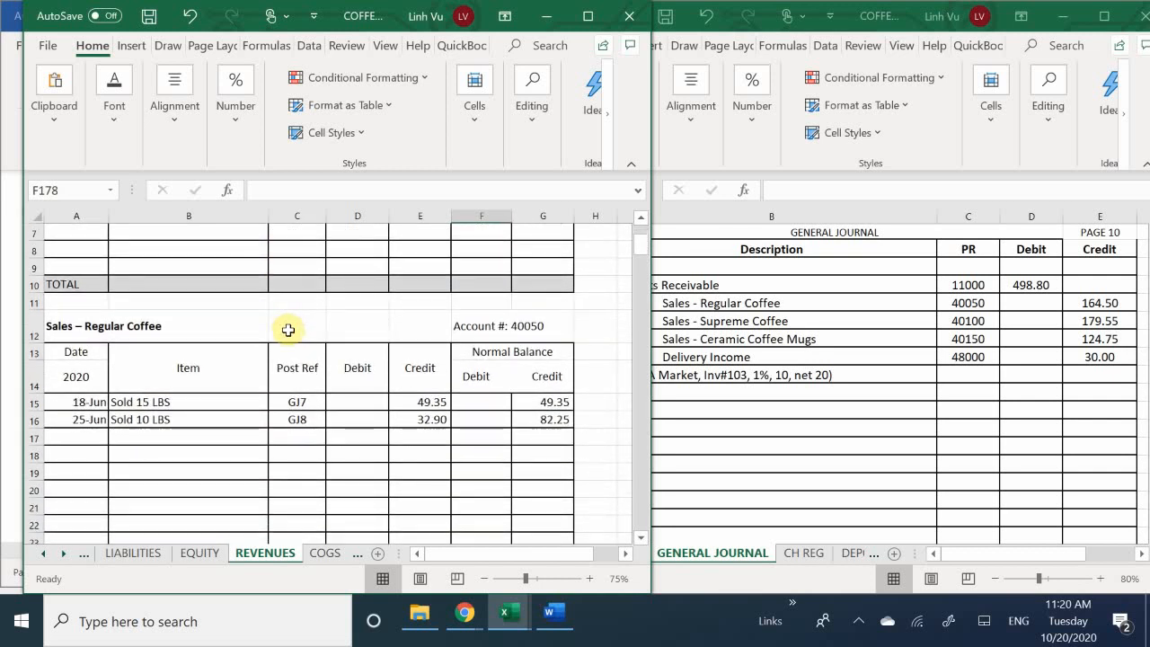
click(81, 436)
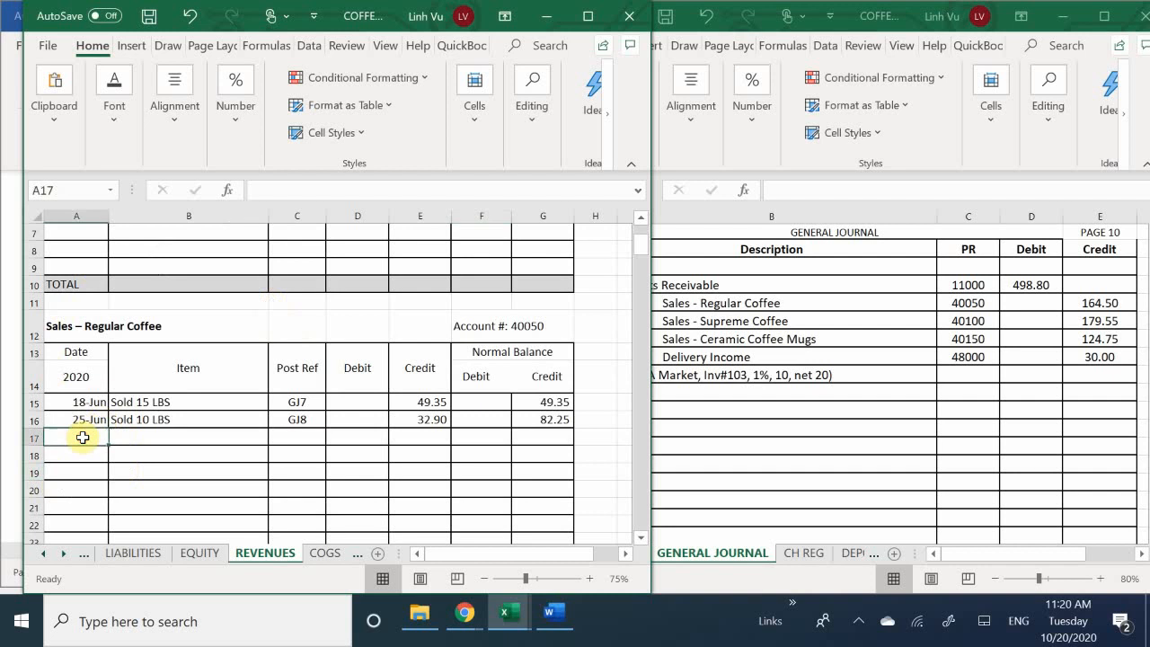
text(6/)
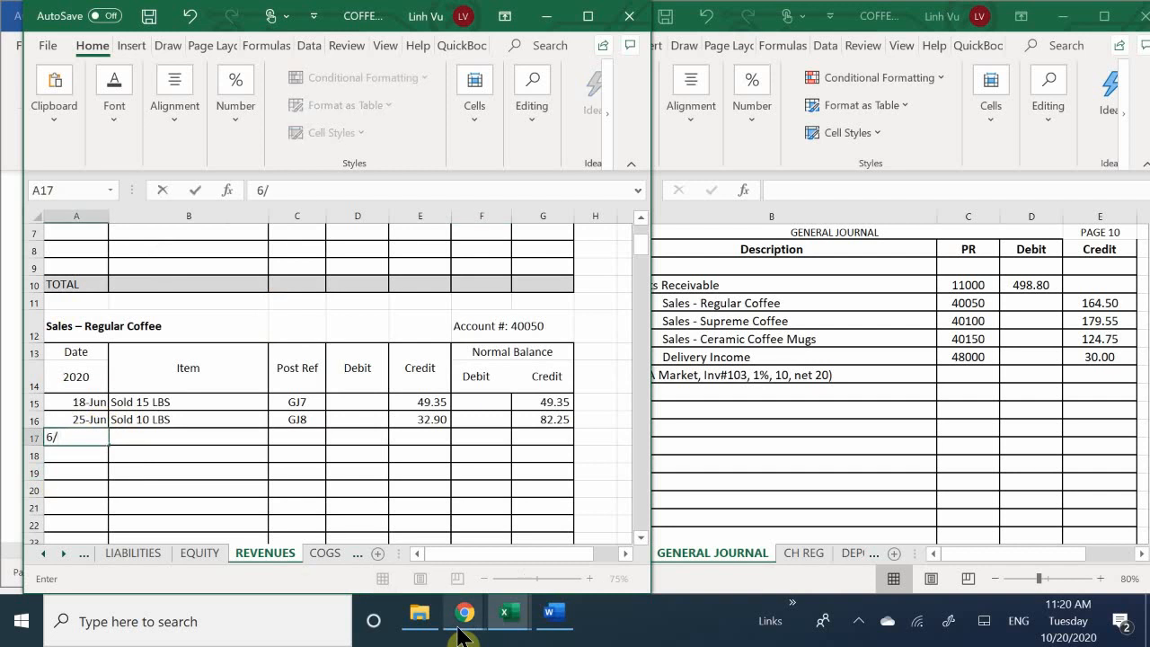
text(21)
key(Return)
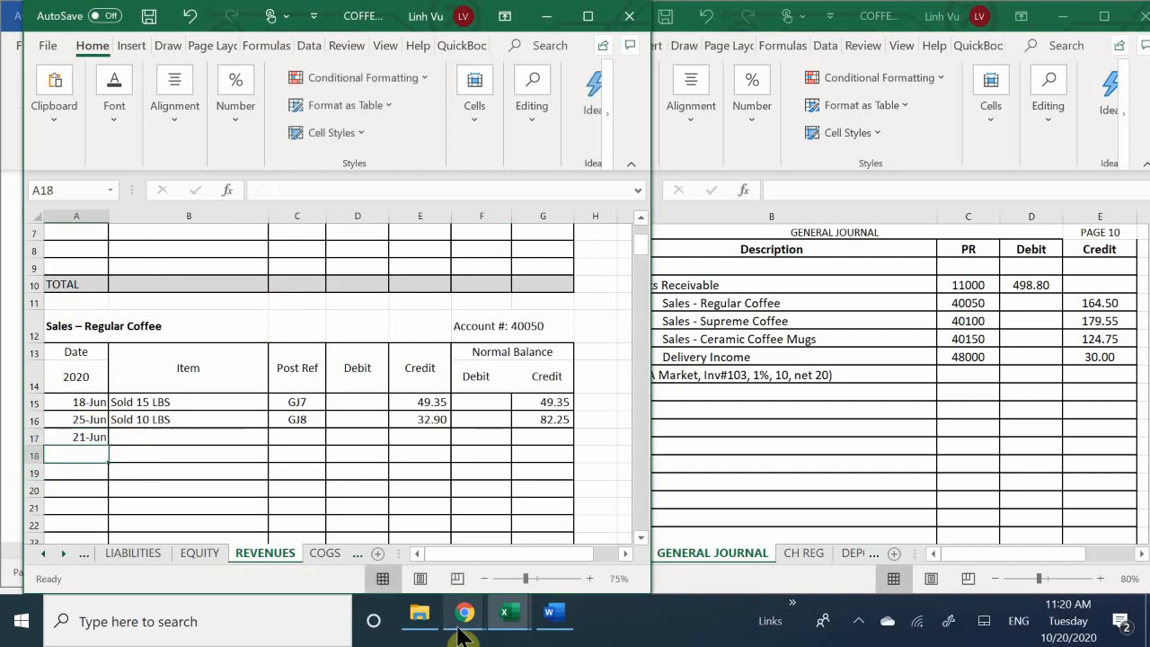
Step: Correct the date of the GJ8 line in A16 to 6/20
key(Up)
key(Up)
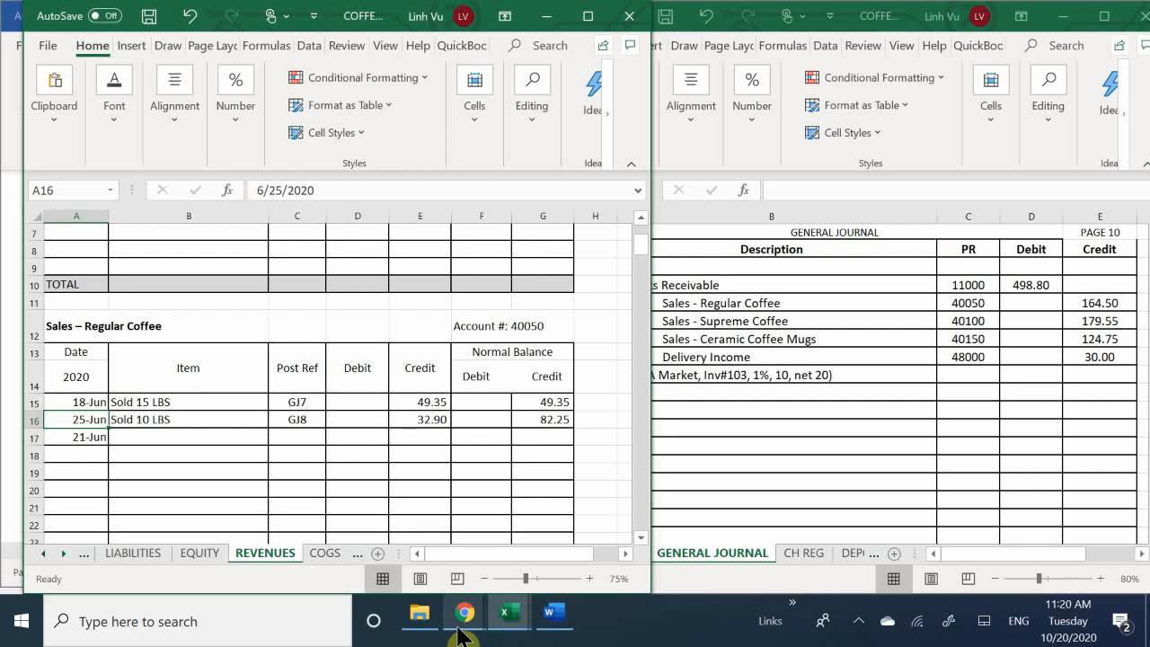
text(6/20)
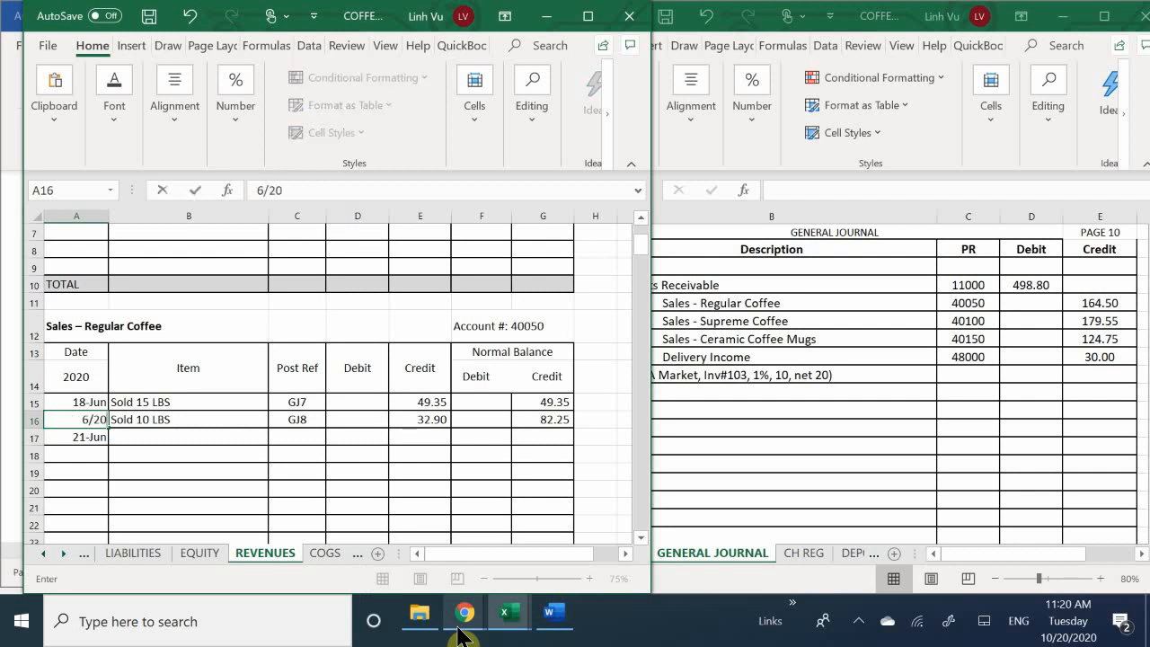
key(Return)
Step: Enter the item description Sold 50 LBS for the 21-Jun Regular Coffee sale in B17
key(Tab)
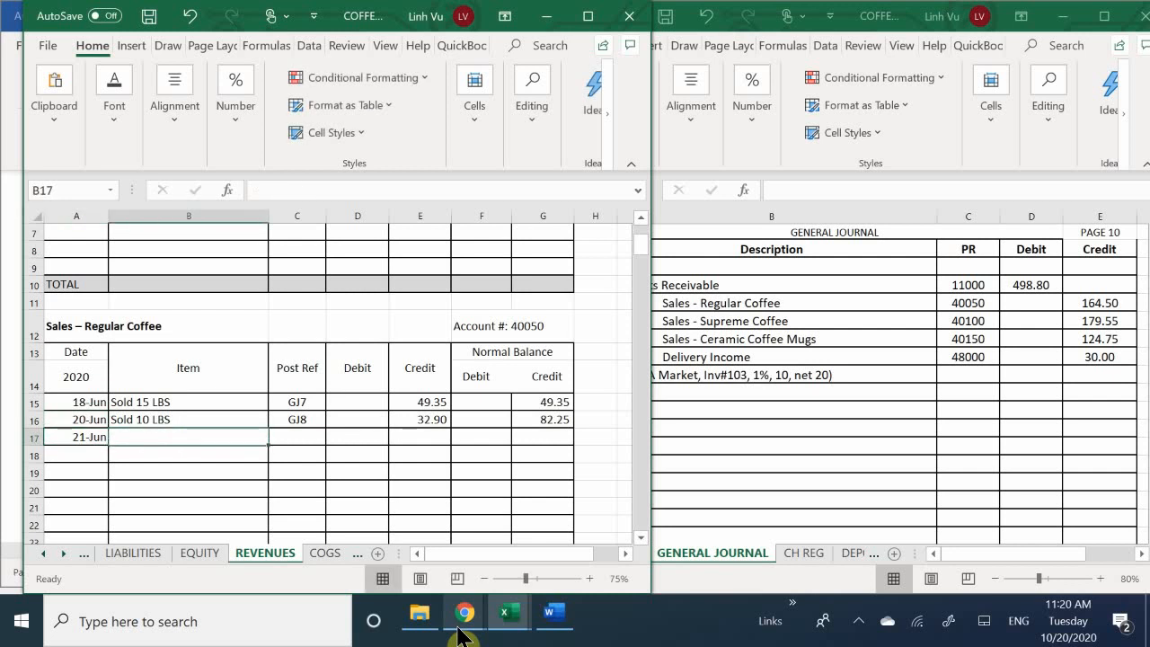
mouse_move(460, 635)
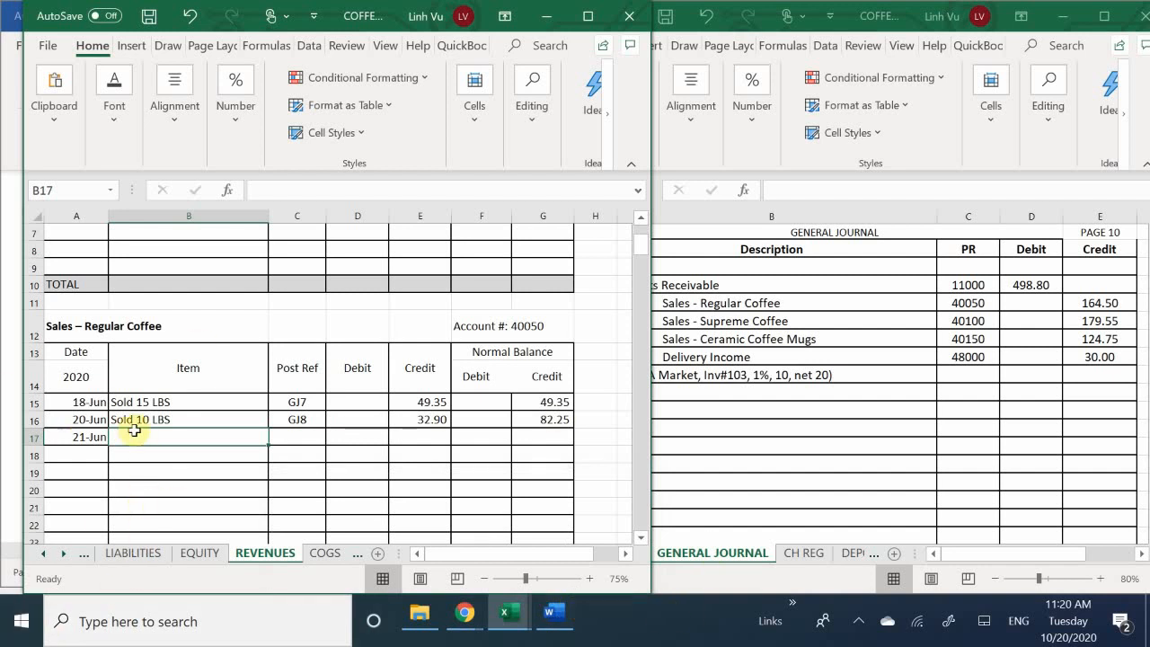
text(S)
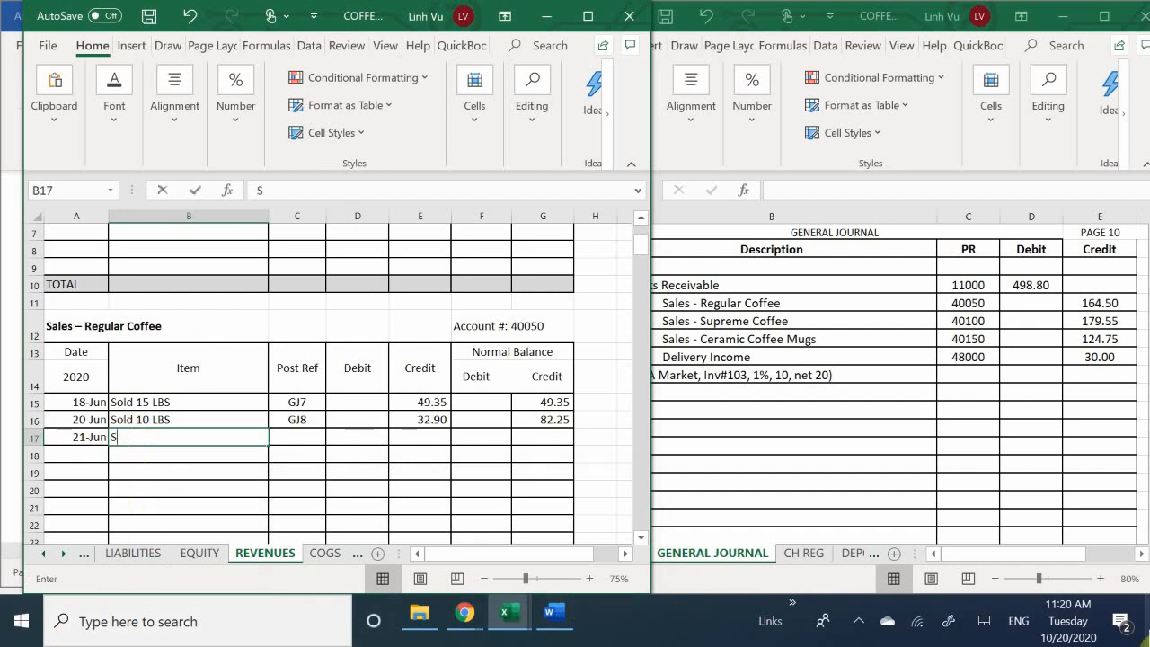
text(old)
key(BackSpace)
key(BackSpace)
key(BackSpace)
text(ol)
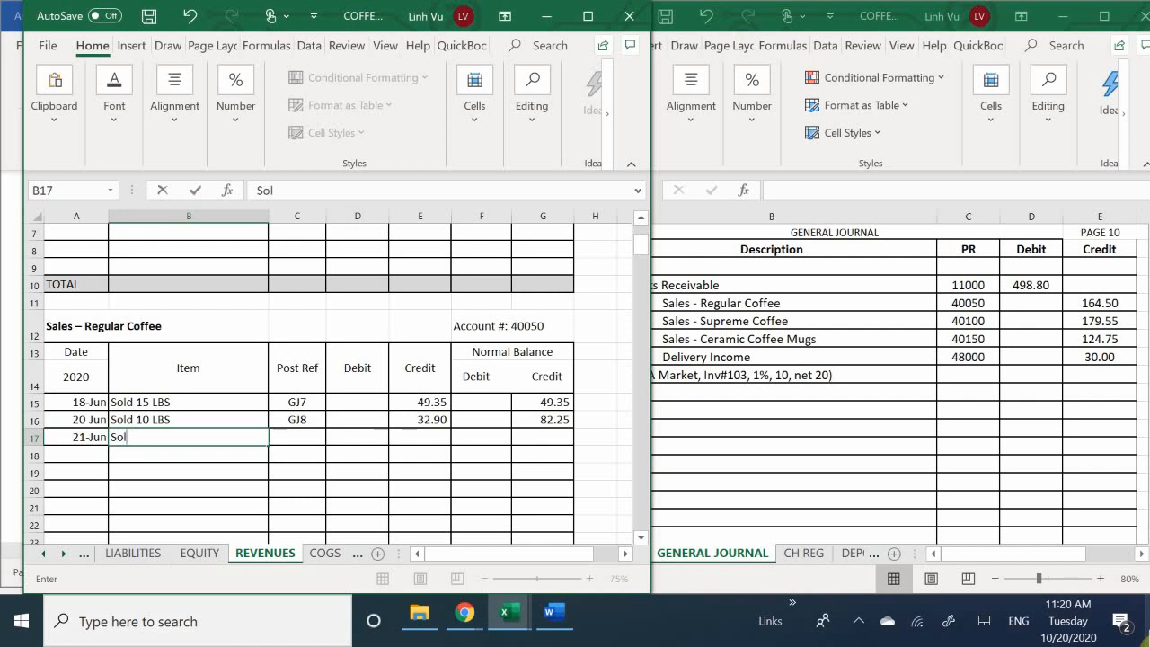
text(d 50 LBW)
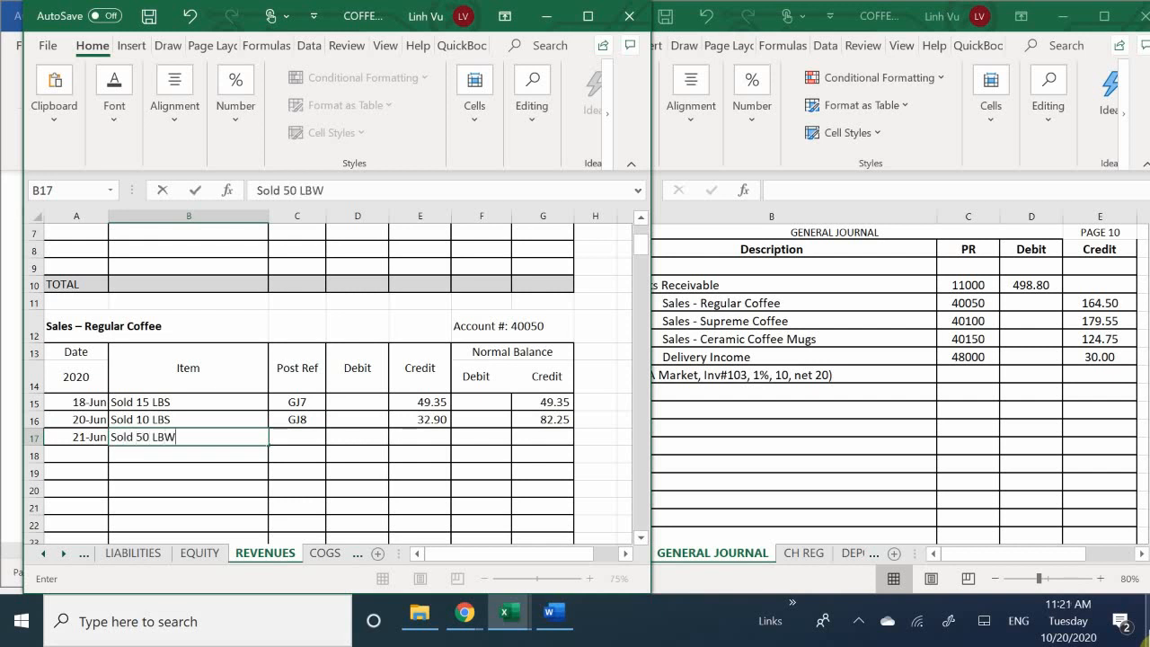
key(BackSpace)
text(S)
key(BackSpace)
text(S)
key(Tab)
Step: Enter posting reference GJ10 in C17 and a credit of 164.50 in E17 for the Regular Coffee sale
text(GH)
key(BackSpace)
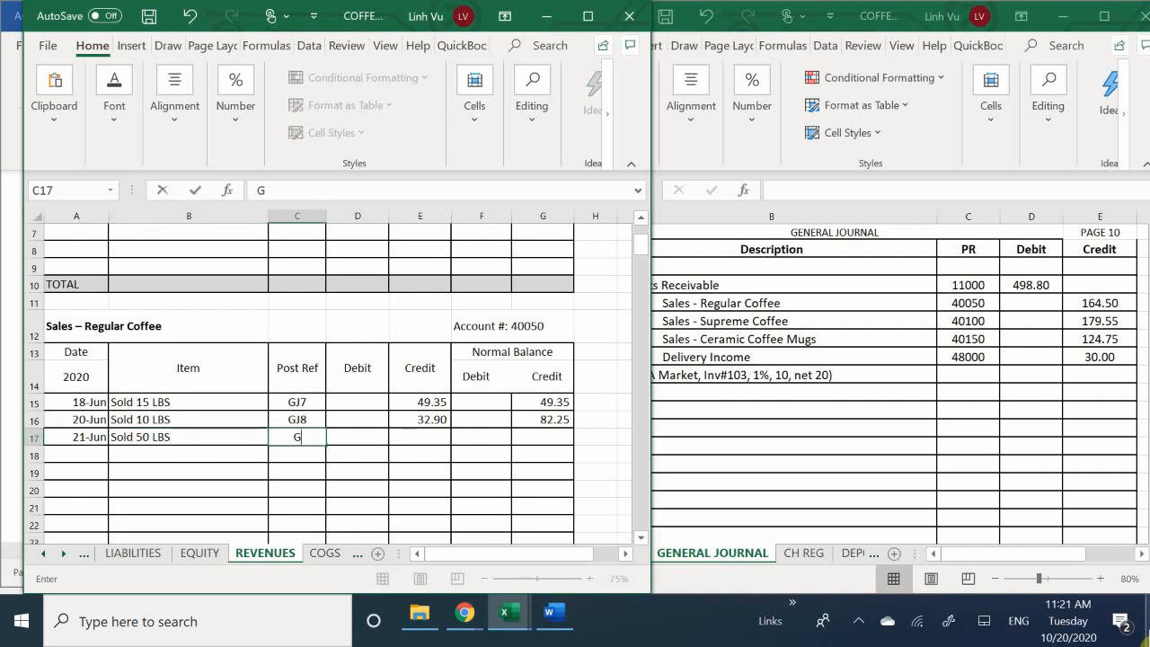
text(J10)
key(Tab)
key(Tab)
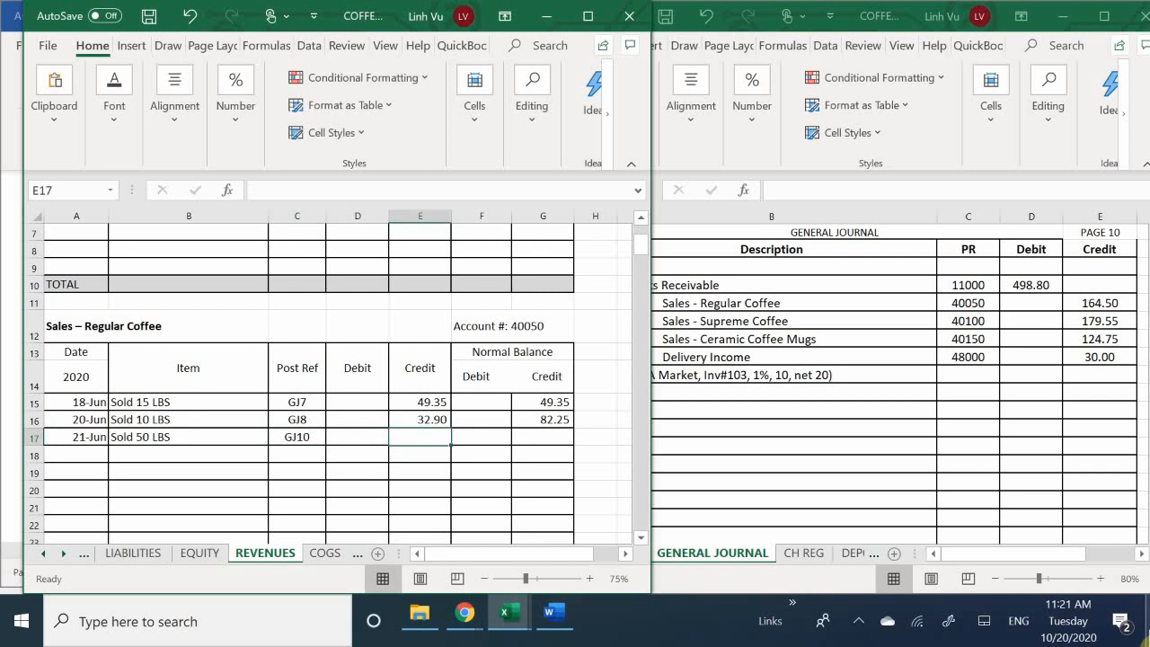
text(164)
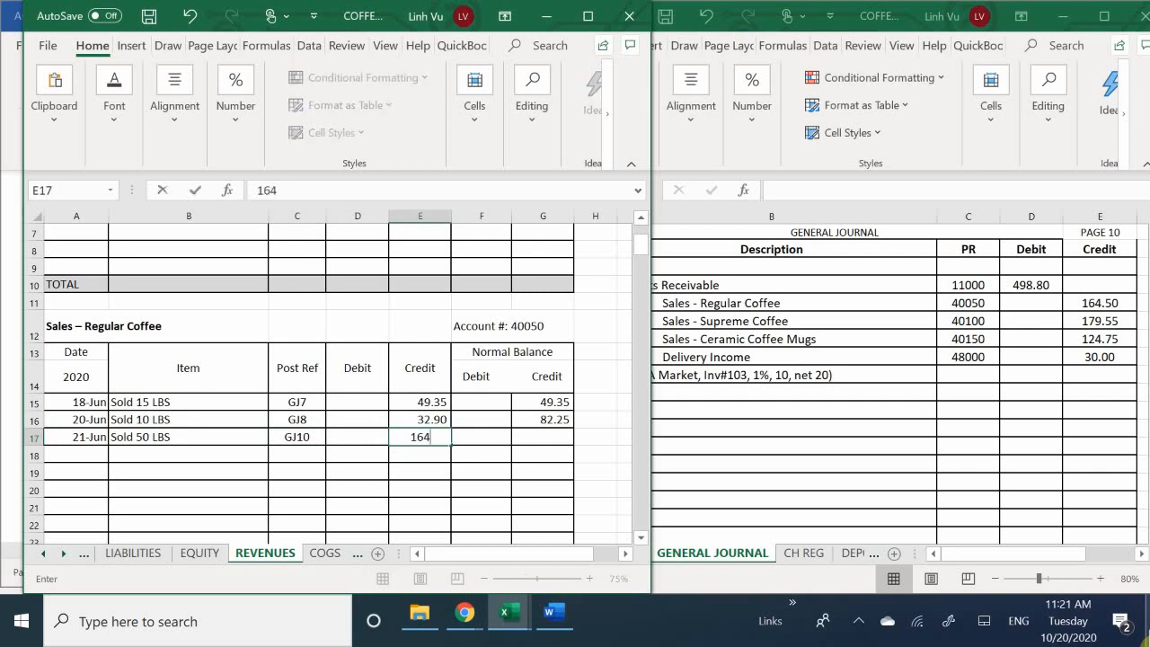
text(.50)
key(Return)
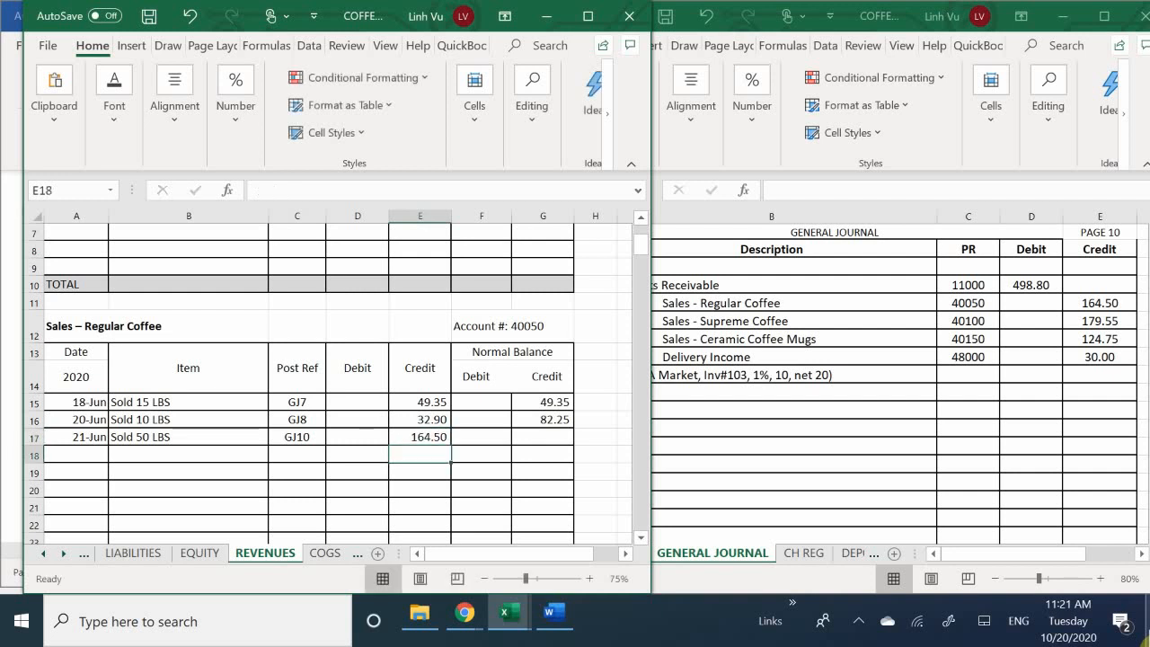
Step: Copy the Regular Coffee credit balance formula from G16 down to G17
key(Right)
key(Right)
key(Up)
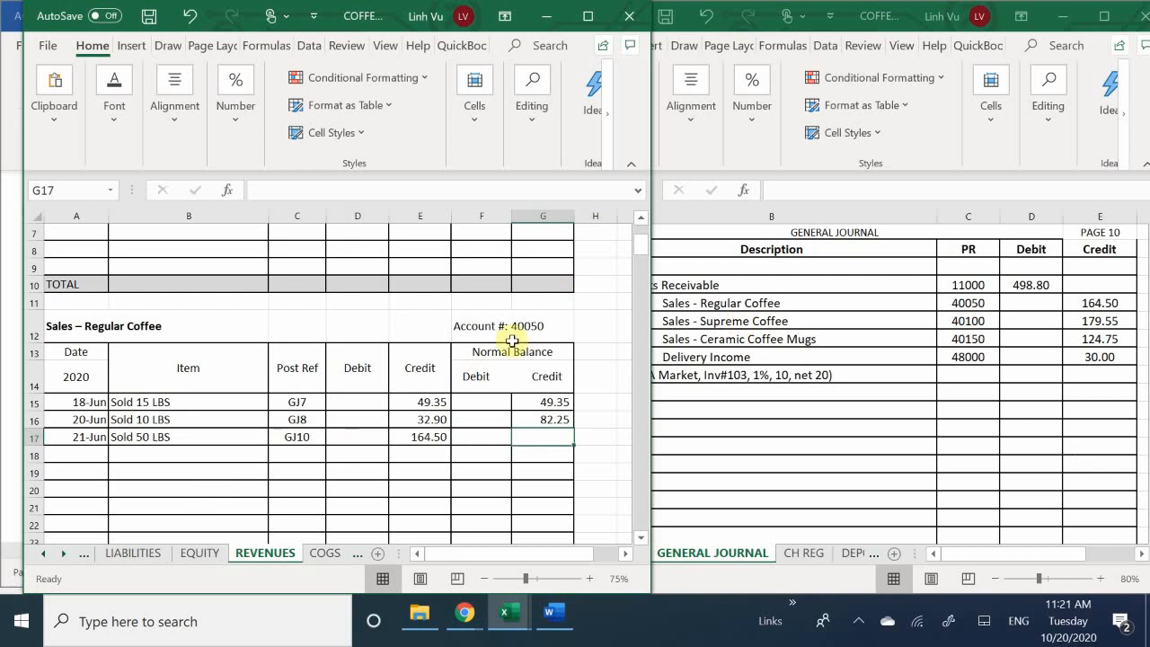
click(553, 414)
drag(574, 427, 572, 443)
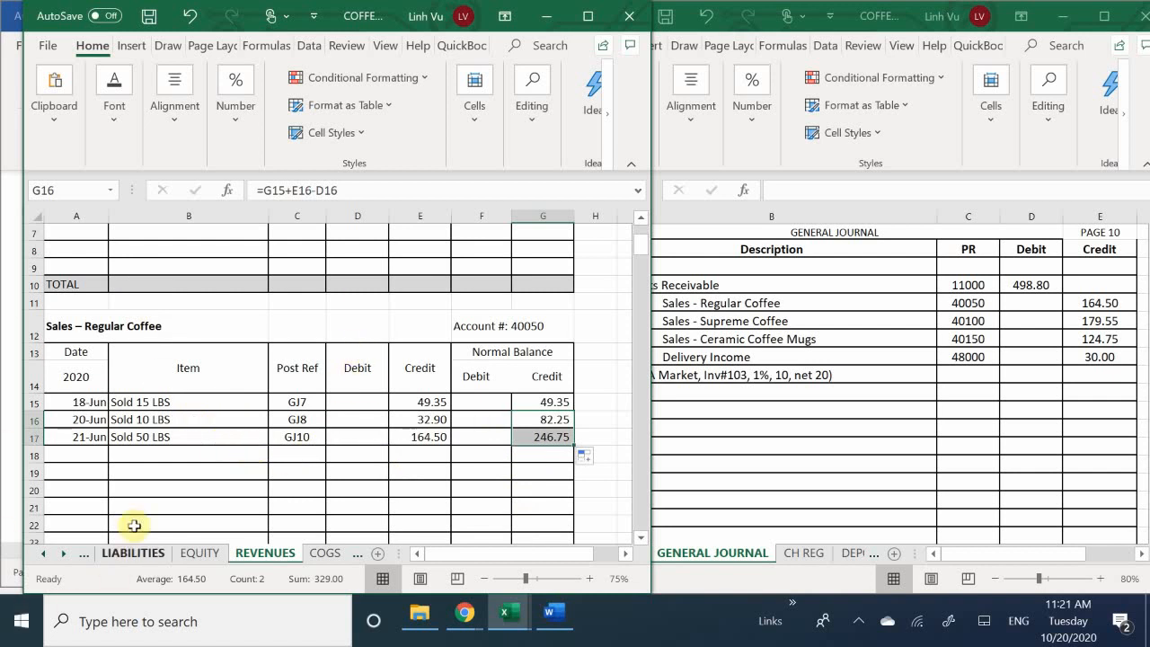
Step: Go to the Sales – Supreme Coffee account (40100) on the REVENUES sheet
click(171, 485)
scroll(175, 485, down, 5)
scroll(178, 487, down, 2)
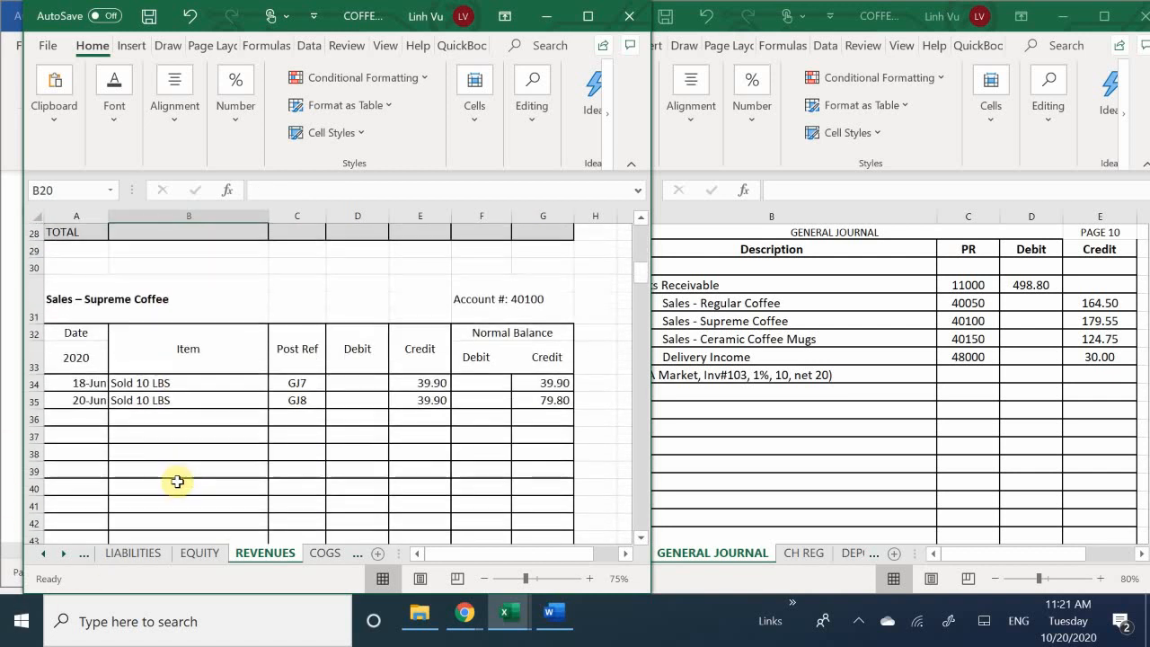
Step: Enter the date 6/21 in the first empty row of the Sales – Supreme Coffee ledger
click(67, 418)
text(6/)
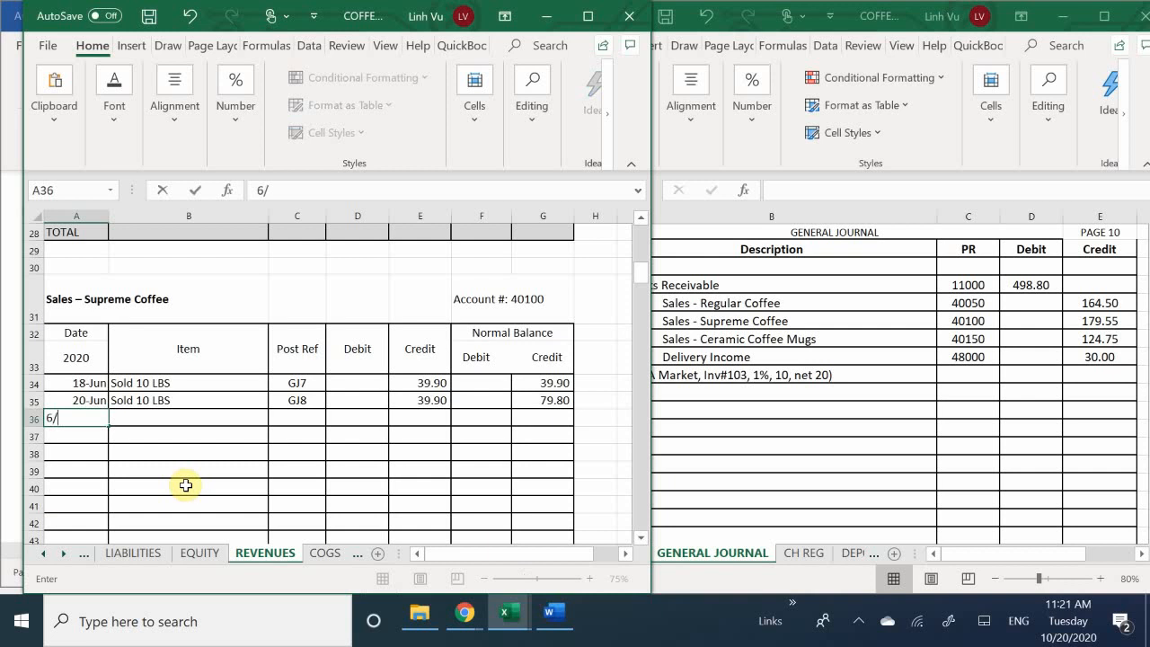
text(21)
key(Return)
Step: Enter "Sold 45 LBS" as the item for the 21-Jun row of the Supreme Coffee ledger
key(Right)
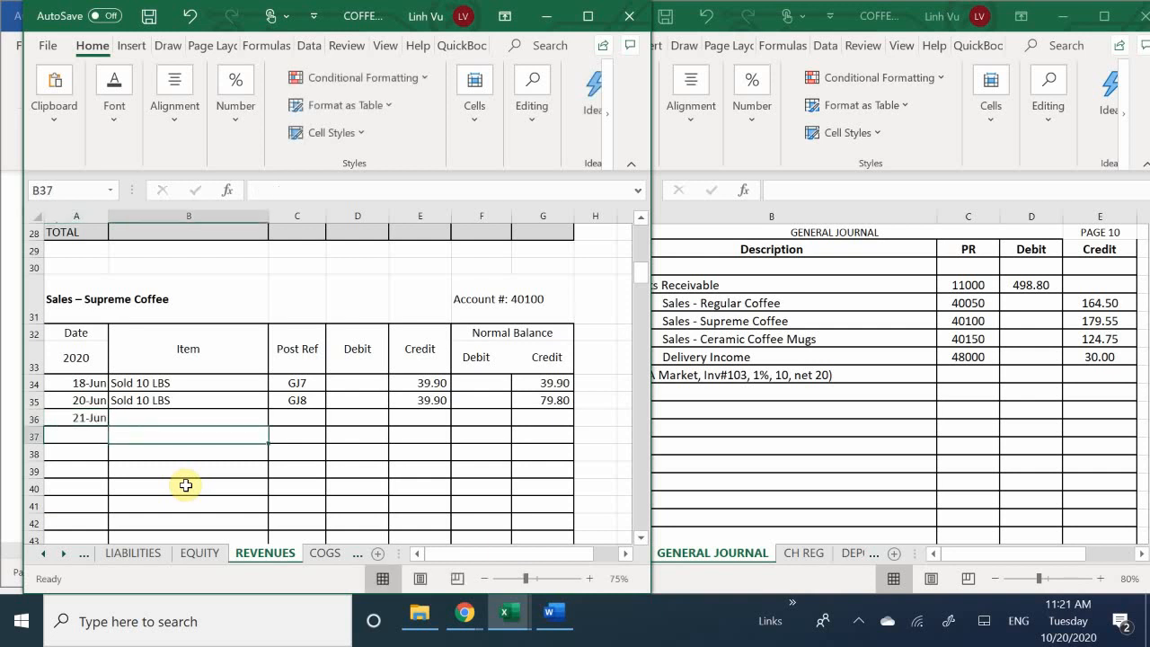
key(Up)
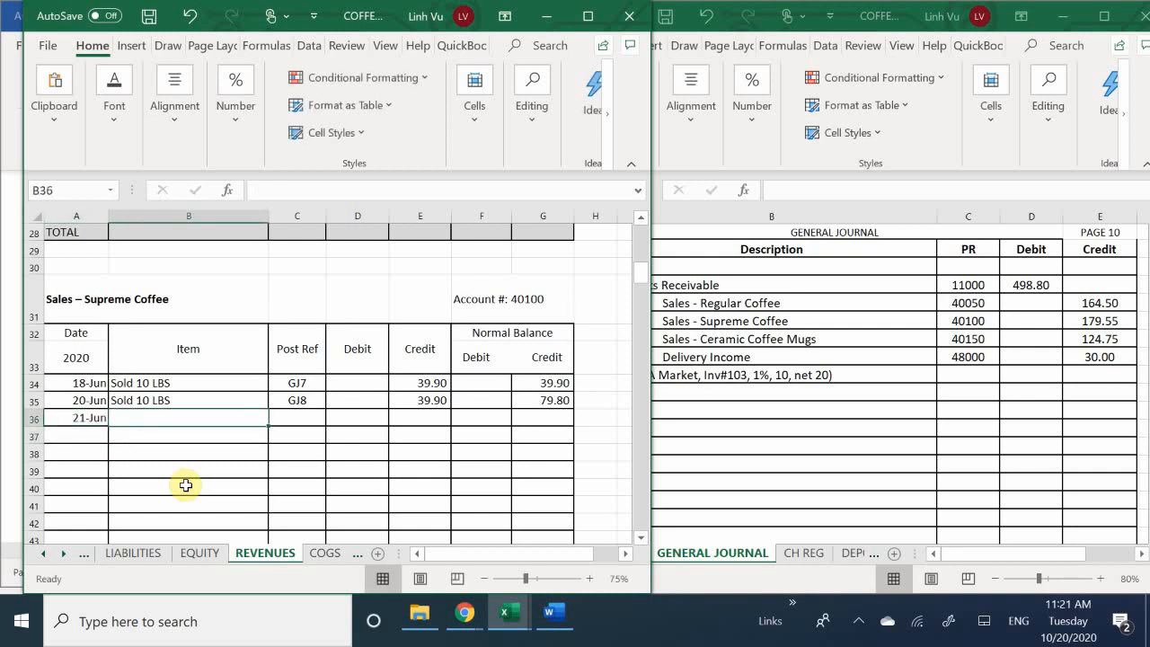
text(SO)
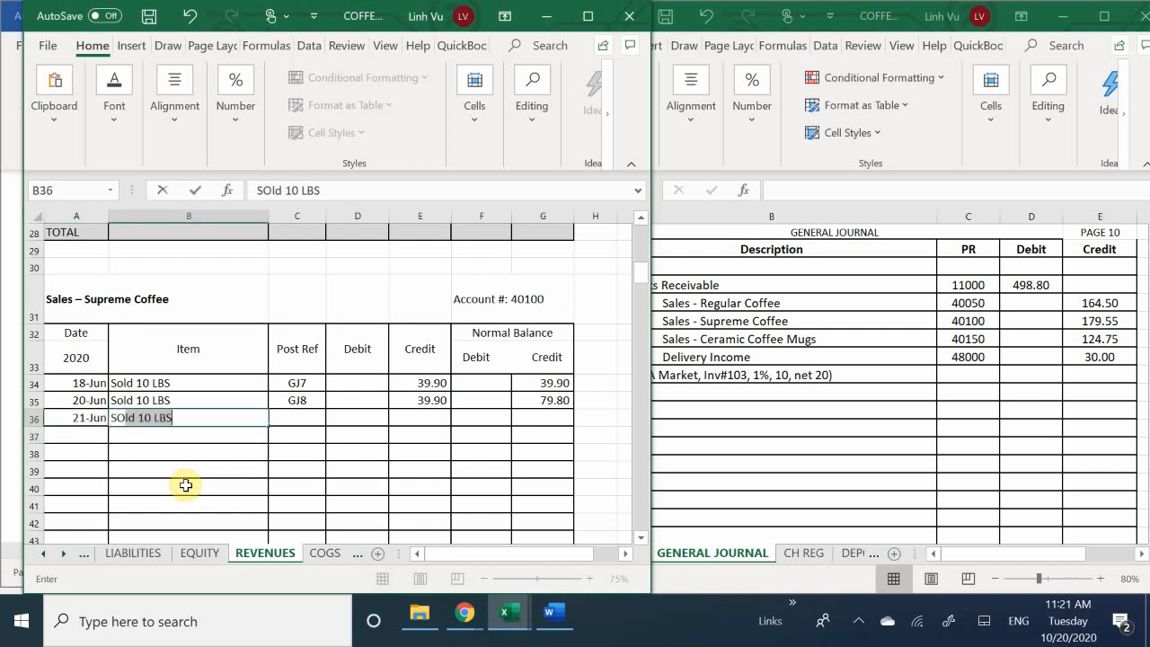
key(BackSpace)
key(BackSpace)
text(old )
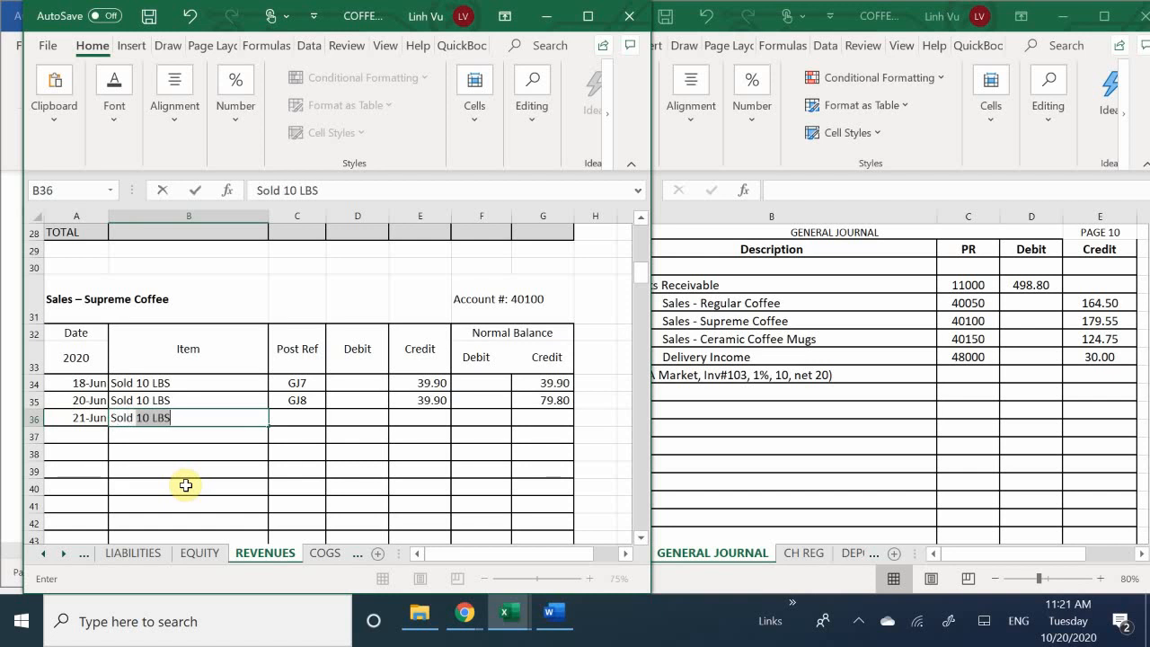
text(45 lb)
key(BackSpace)
key(BackSpace)
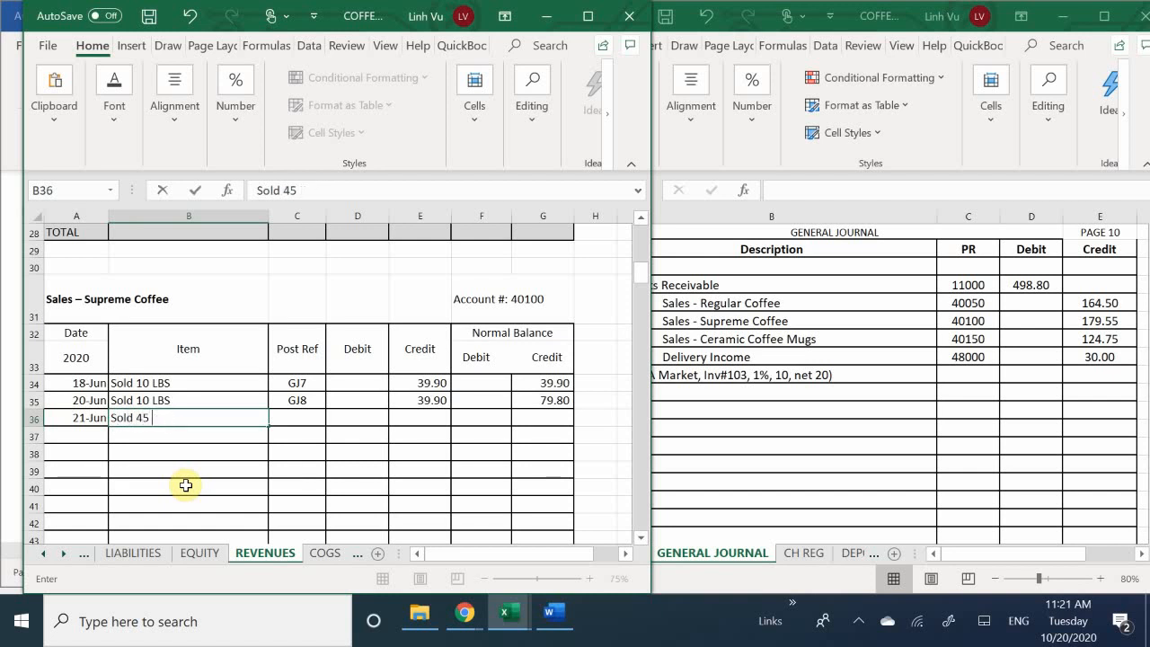
text(LBS)
key(Tab)
Step: Set the posting reference of the 21-Jun Supreme Coffee row to GJ10
text(GH)
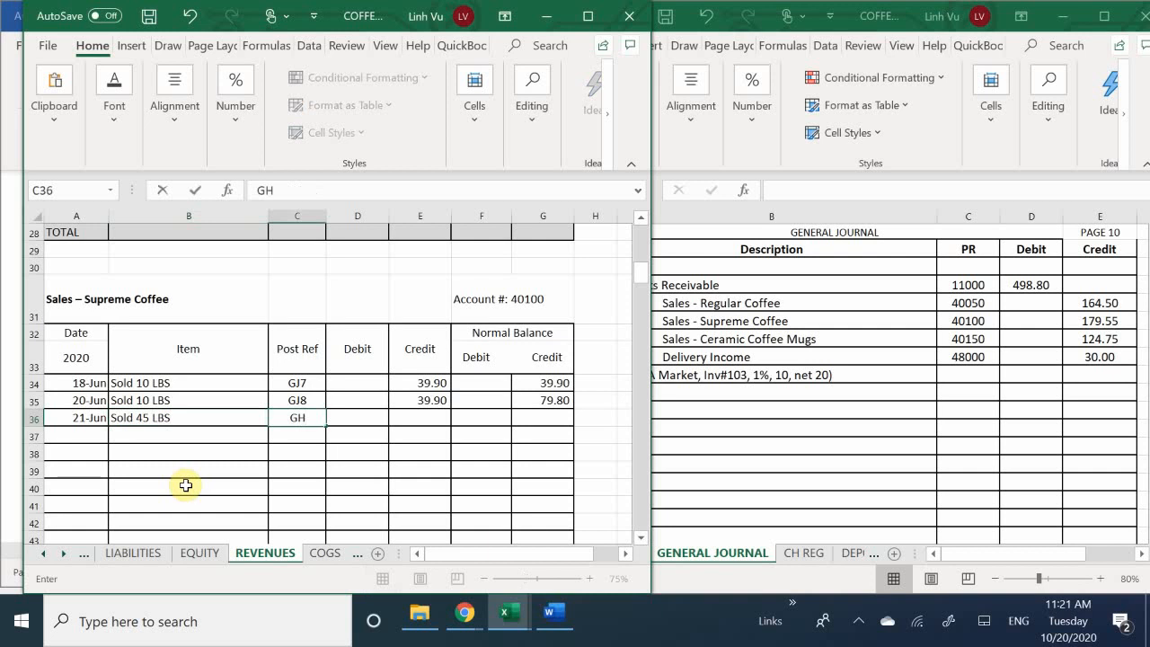
key(BackSpace)
text(J10)
key(Return)
Step: Enter a credit of 179.55 for the 21-Jun Supreme Coffee sale
key(Right)
key(Right)
key(Up)
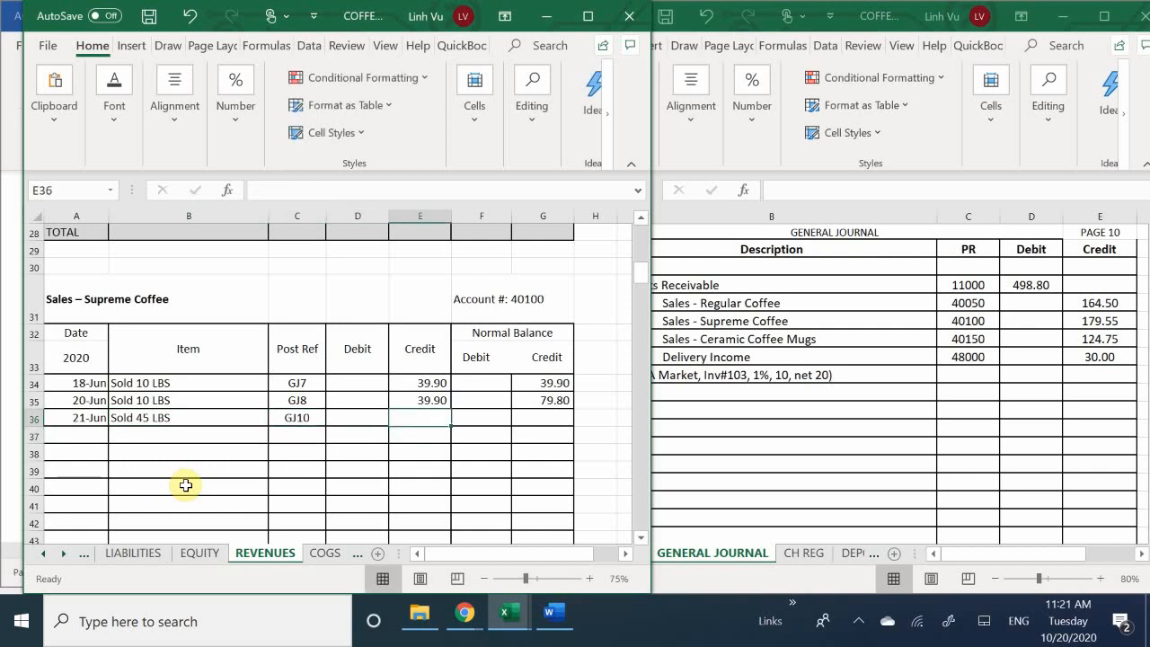
text(171)
key(BackSpace)
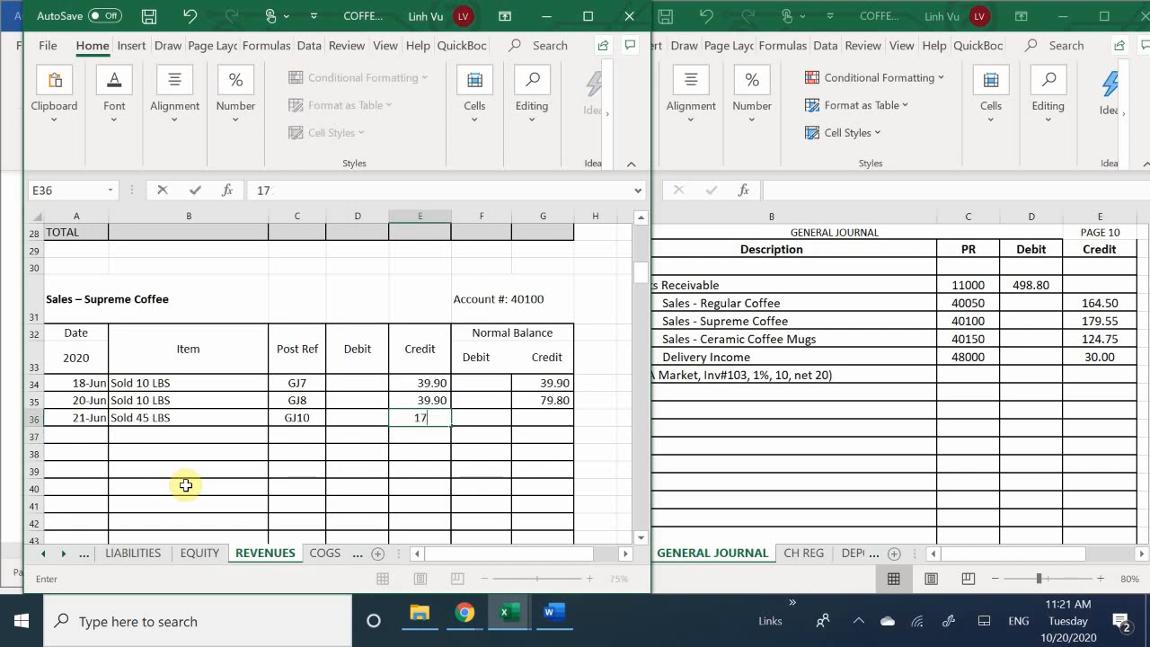
text(.)
key(BackSpace)
text(9.55)
key(Return)
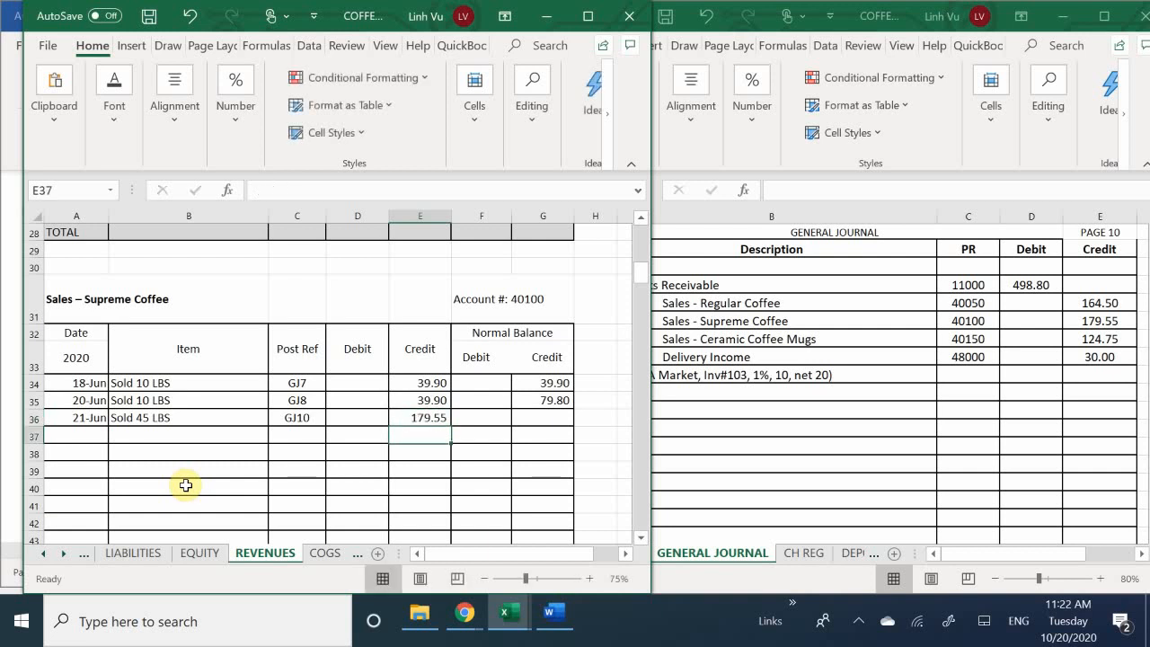
Step: Extend the running credit balance formula from the 20-Jun row to the 21-Jun row of the Supreme Coffee ledger
key(Right)
key(Right)
key(Up)
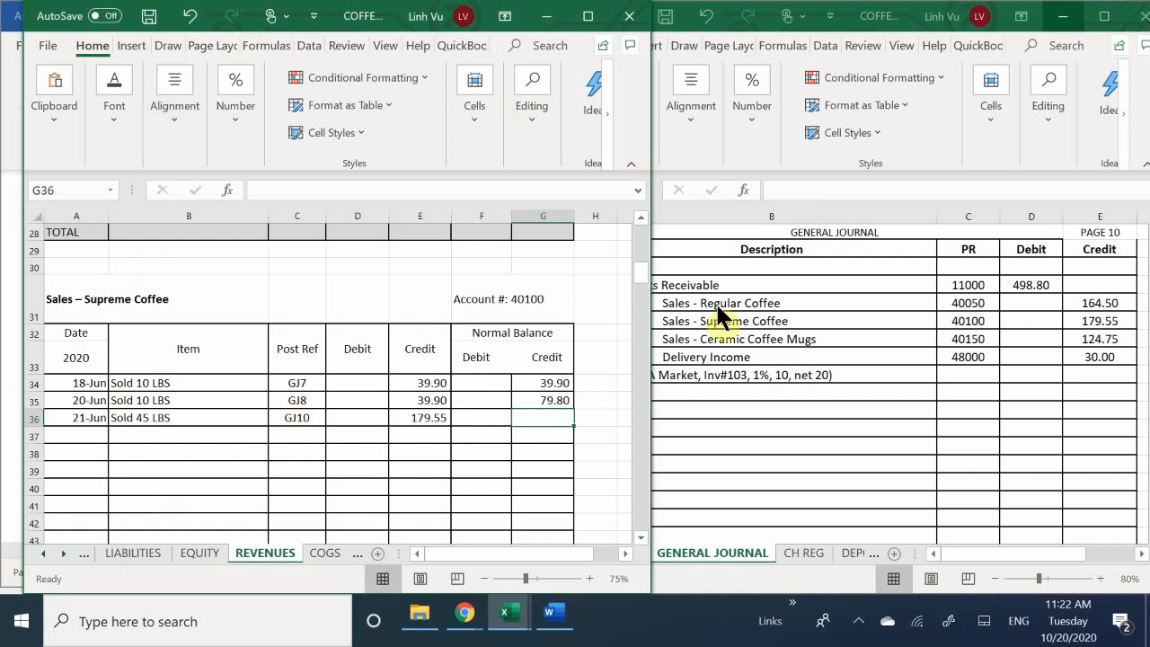
click(557, 402)
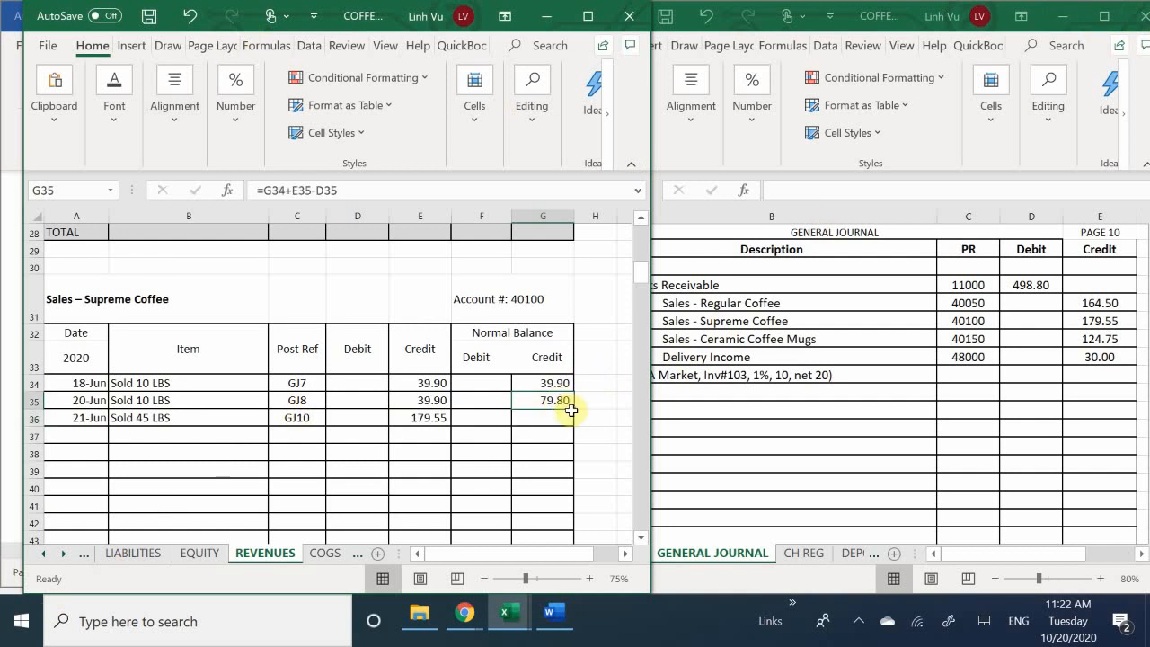
drag(573, 410, 571, 426)
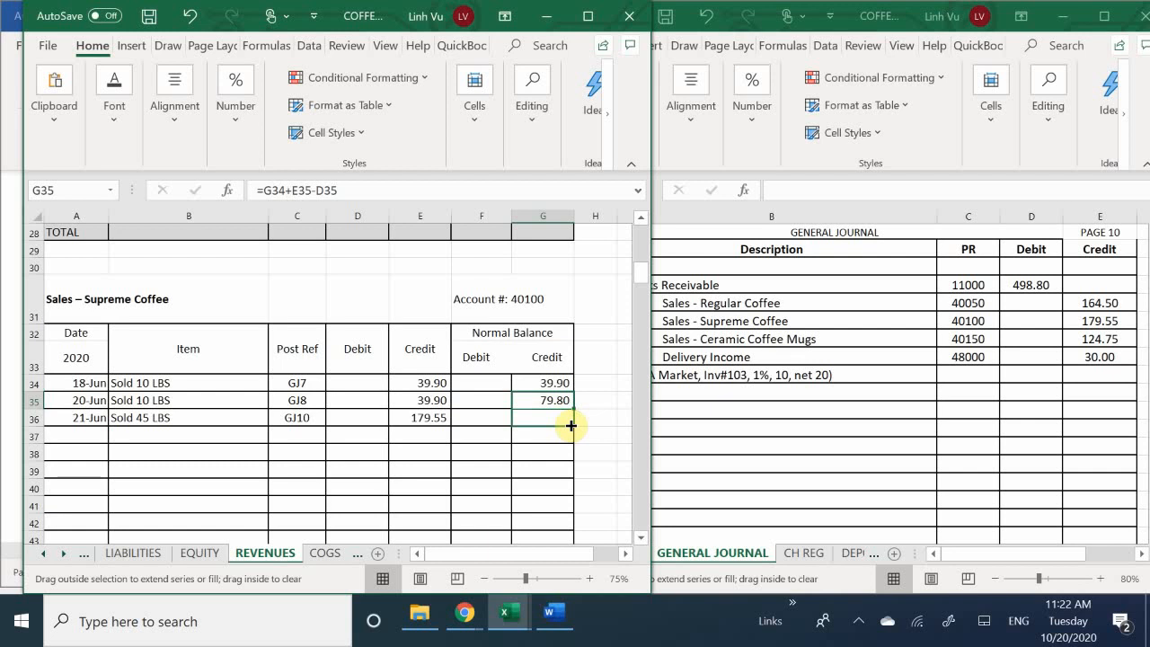
drag(571, 426, 572, 428)
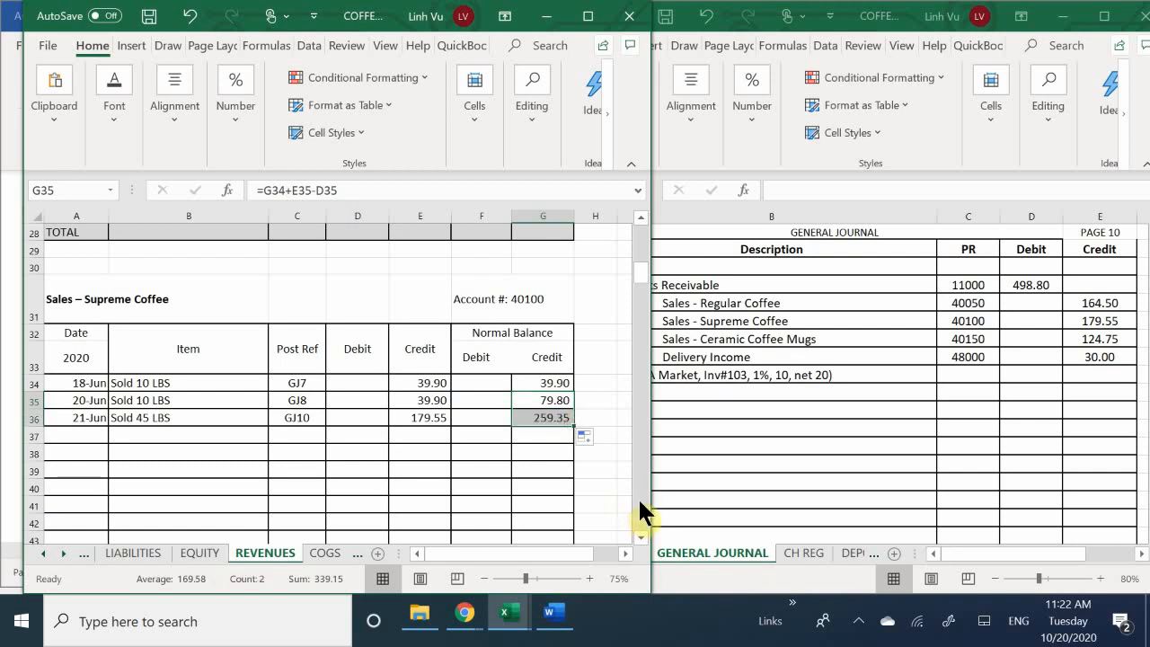
click(544, 439)
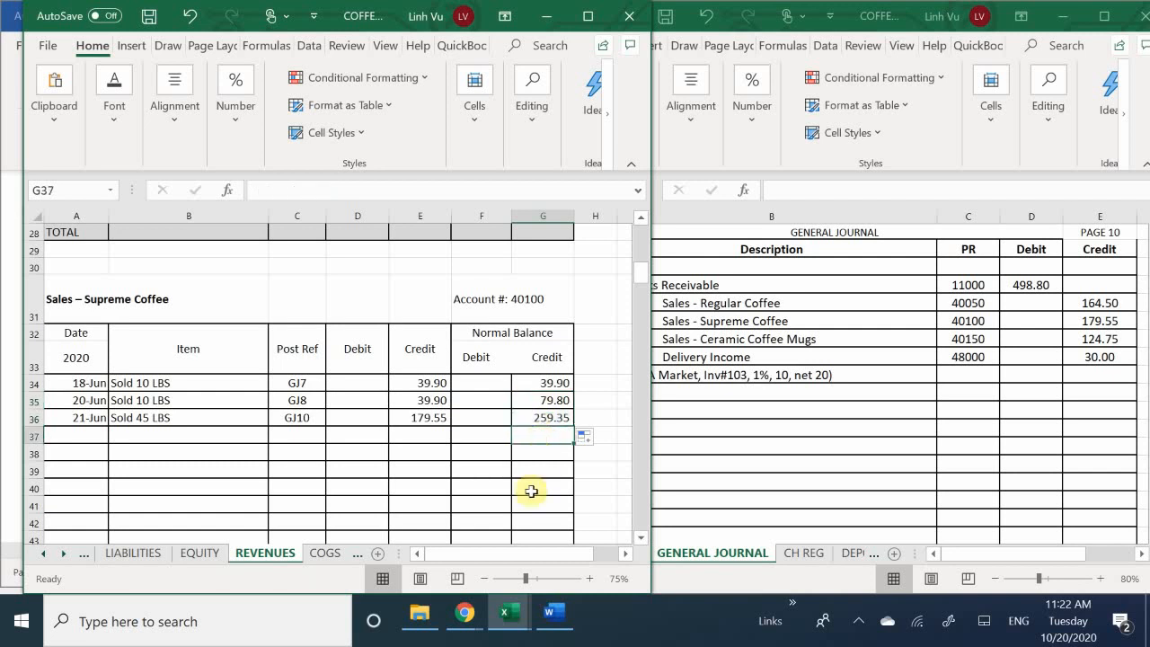
Step: Enter the date 6/21 in the first empty row of the Sales – Ceramic Coffee Mugs ledger
scroll(532, 492, down, 4)
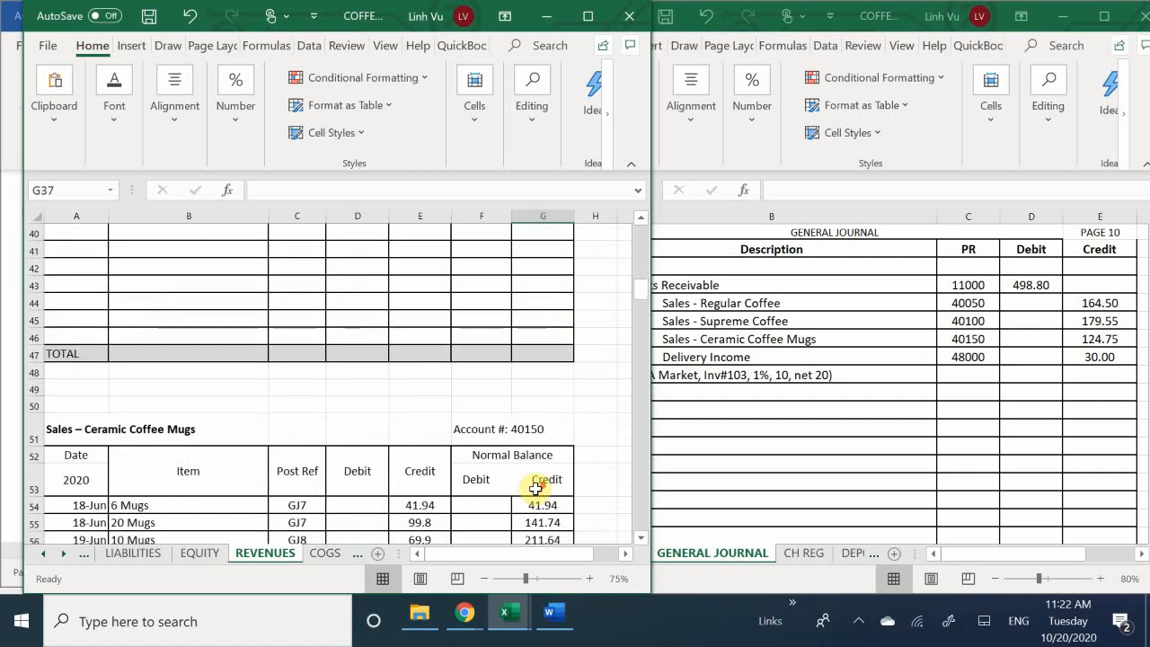
scroll(535, 488, down, 1)
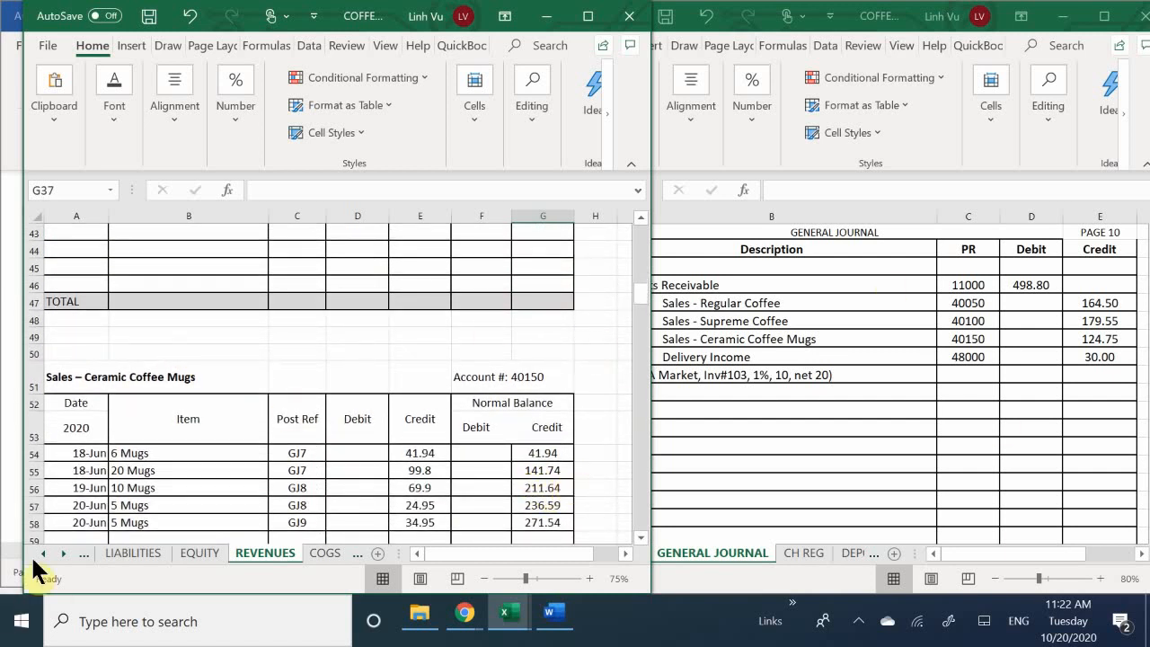
scroll(89, 492, down, 1)
click(89, 491)
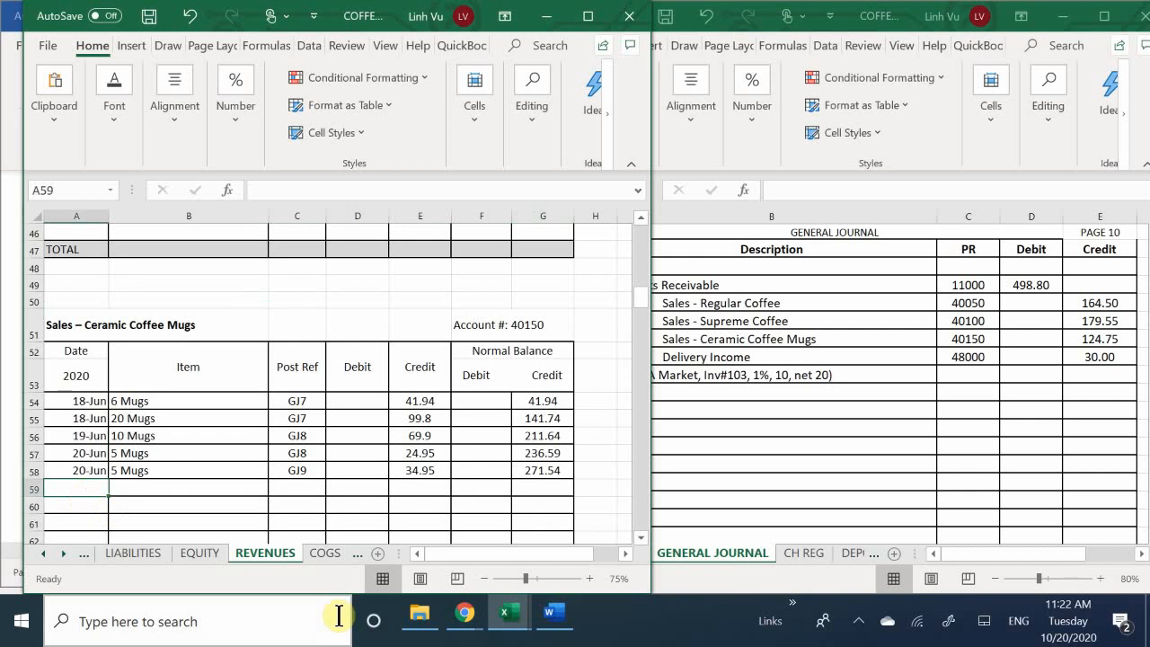
text(6/)
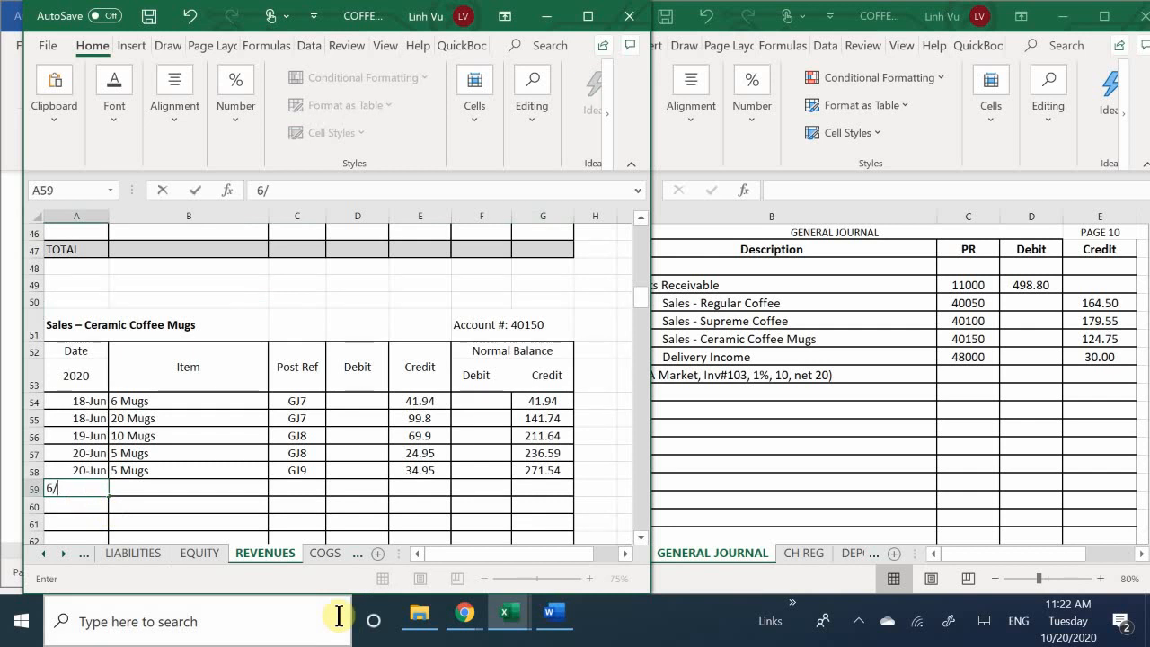
text(21)
key(Return)
Step: Enter "25 Mugs" as the item for the 21-Jun row of the Ceramic Coffee Mugs ledger
key(Up)
key(Right)
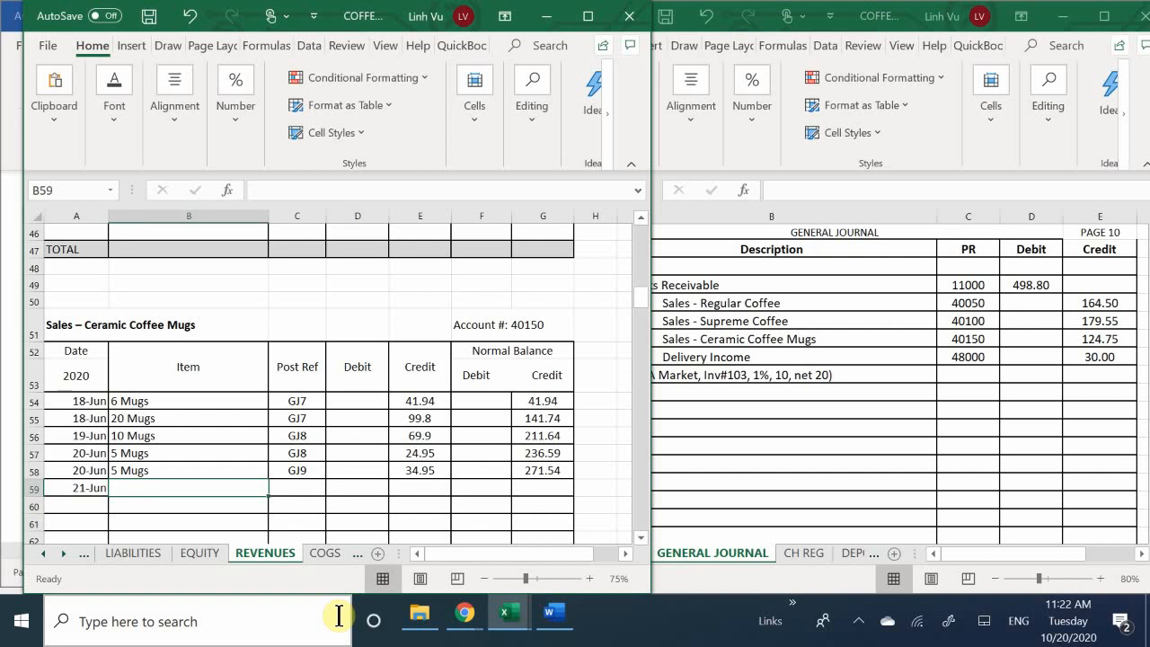
text(20)
key(BackSpace)
key(BackSpace)
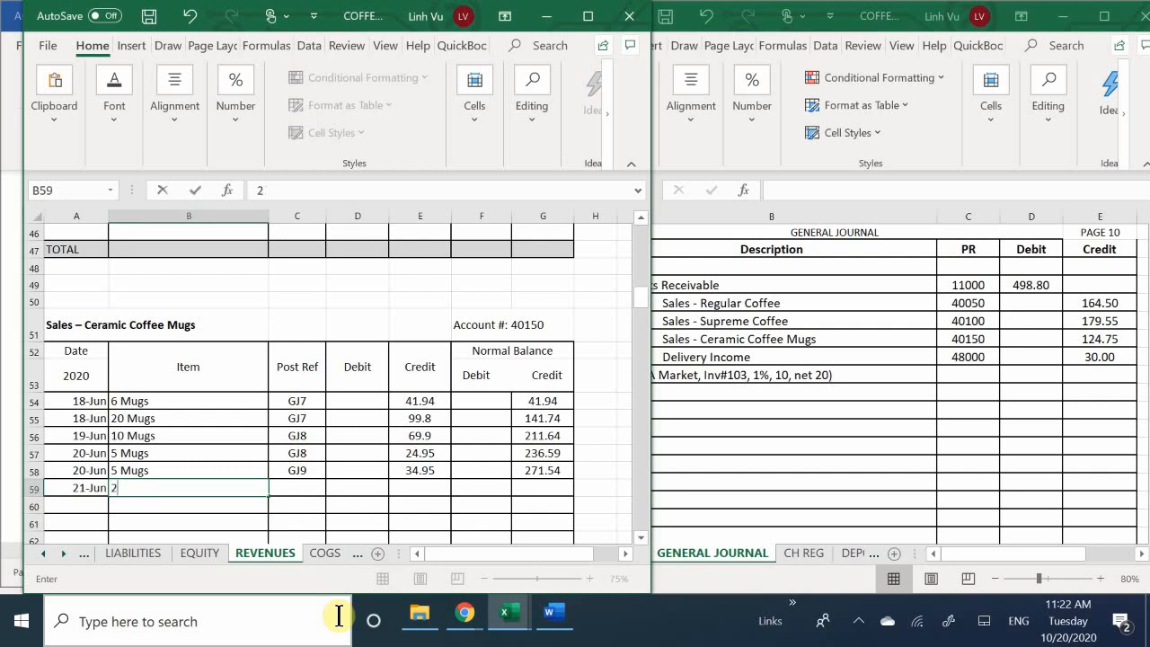
text(25)
text( Cl)
key(BackSpace)
key(BackSpace)
text(N)
key(BackSpace)
text(<)
key(BackSpace)
text(N)
key(BackSpace)
text(Mugs)
key(Tab)
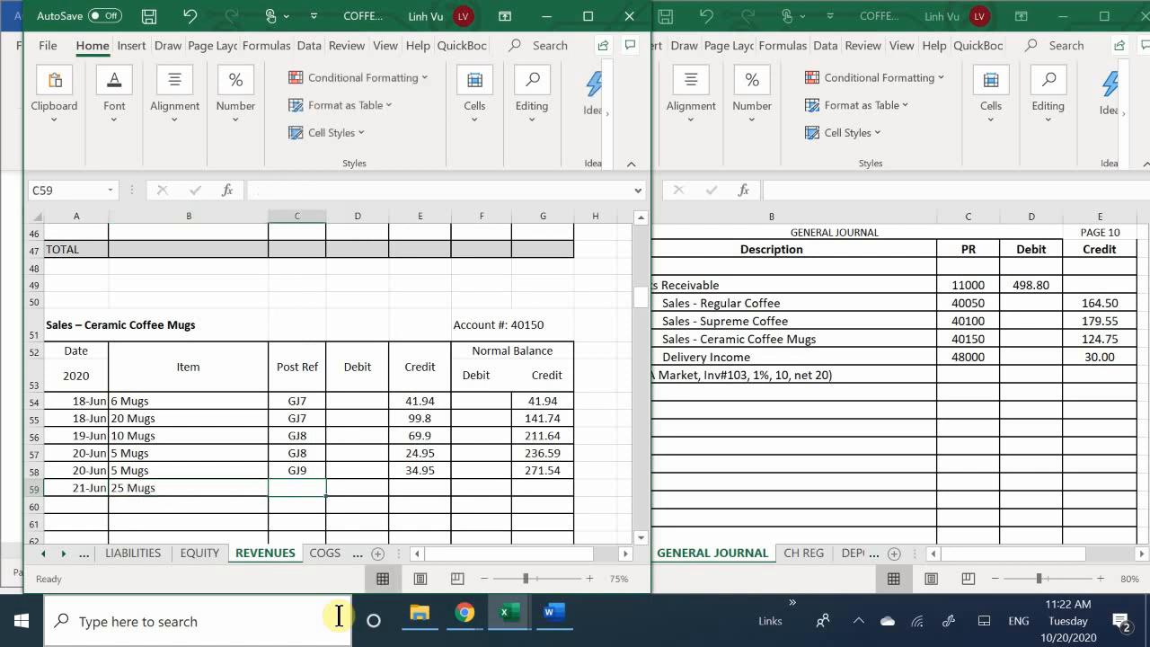
Step: Set the posting reference of the 21-Jun Ceramic Coffee Mugs row to GJ10
text(GJ)
key(BackSpace)
text(J10)
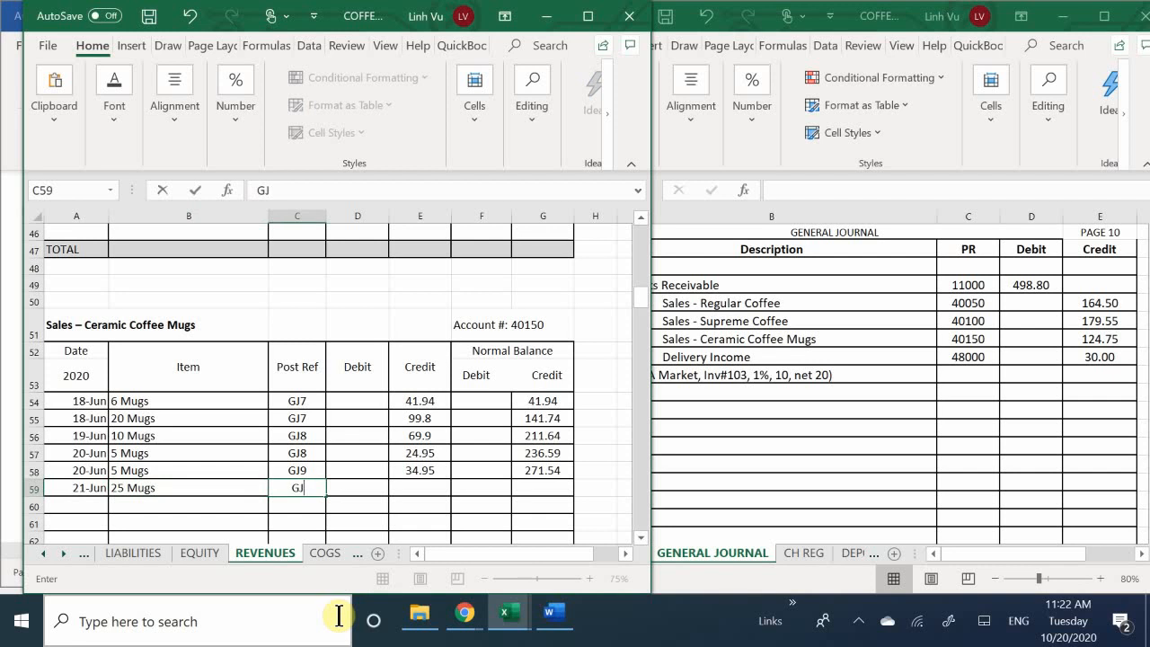
key(Return)
Step: Enter a credit of 124.75 for the 21-Jun Ceramic Coffee Mugs sale
key(Tab)
key(Up)
key(Right)
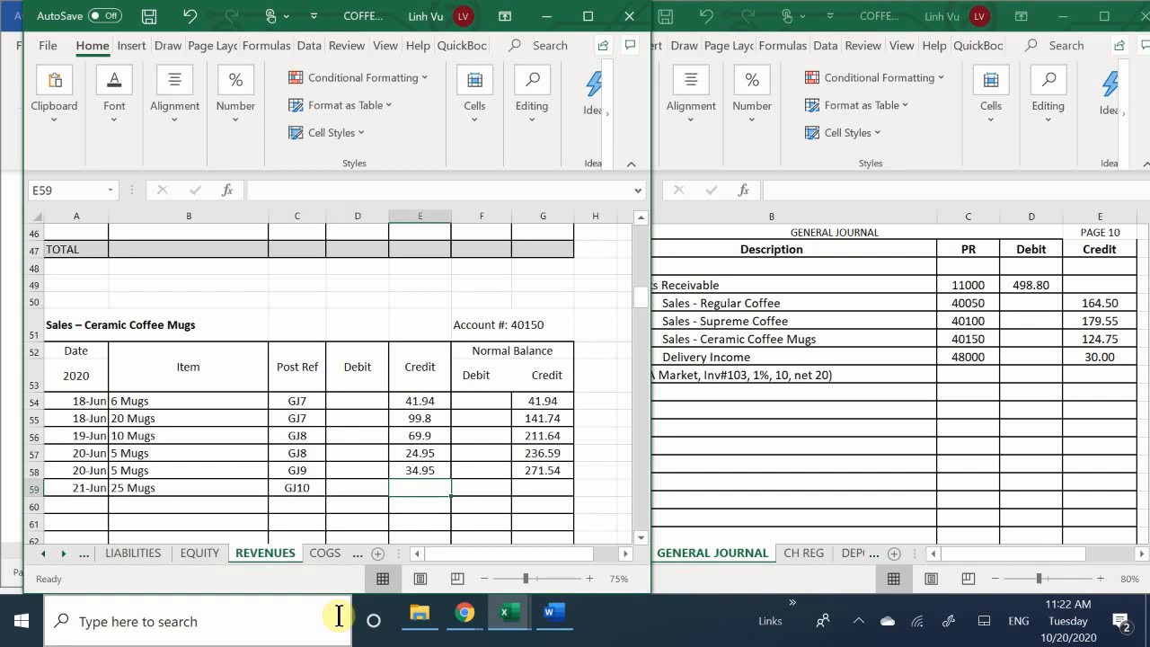
text(12)
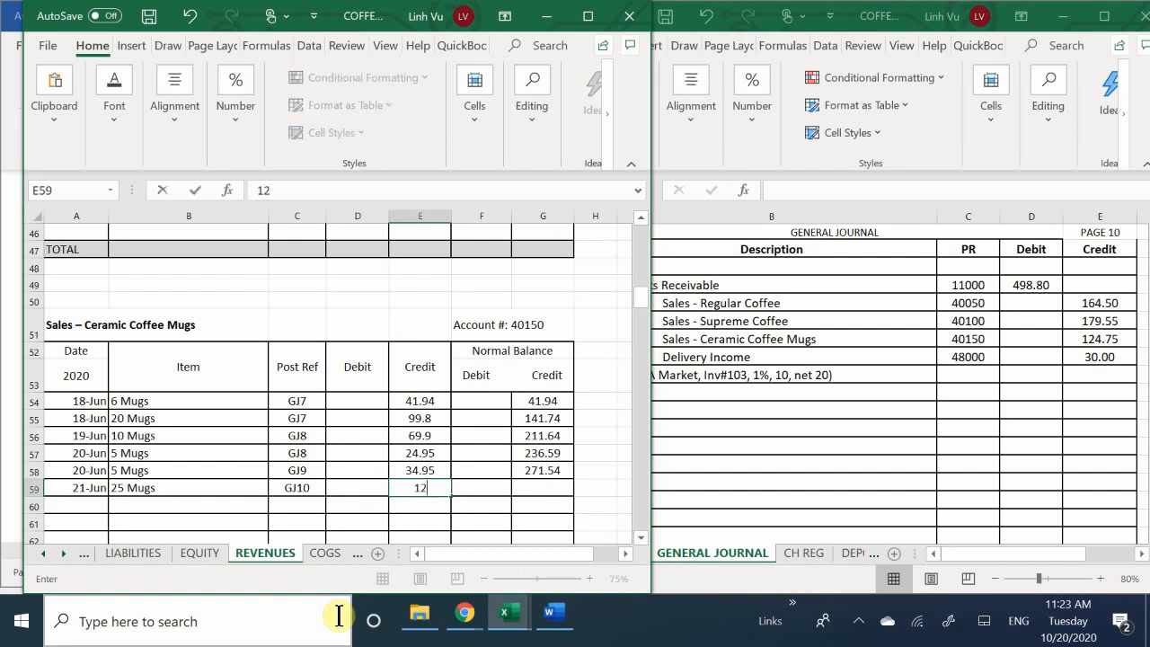
text(4.75)
key(Return)
Step: Copy the running credit balance formula down into the 21-Jun row of the Ceramic Coffee Mugs ledger
key(Right)
key(Right)
key(Up)
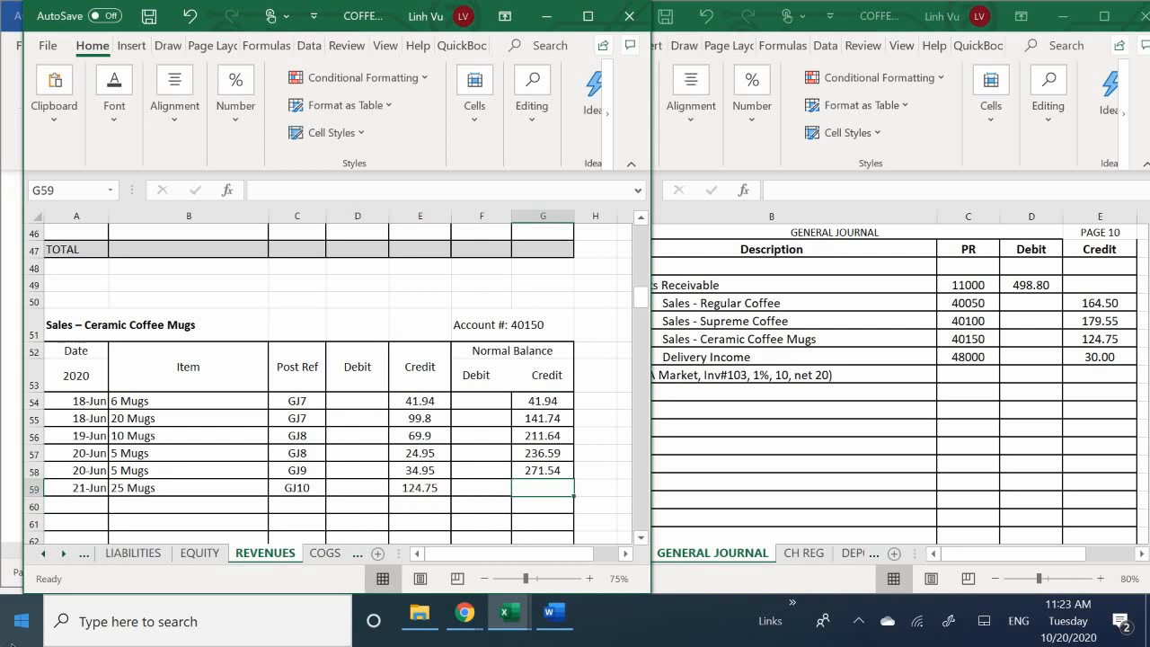
click(548, 471)
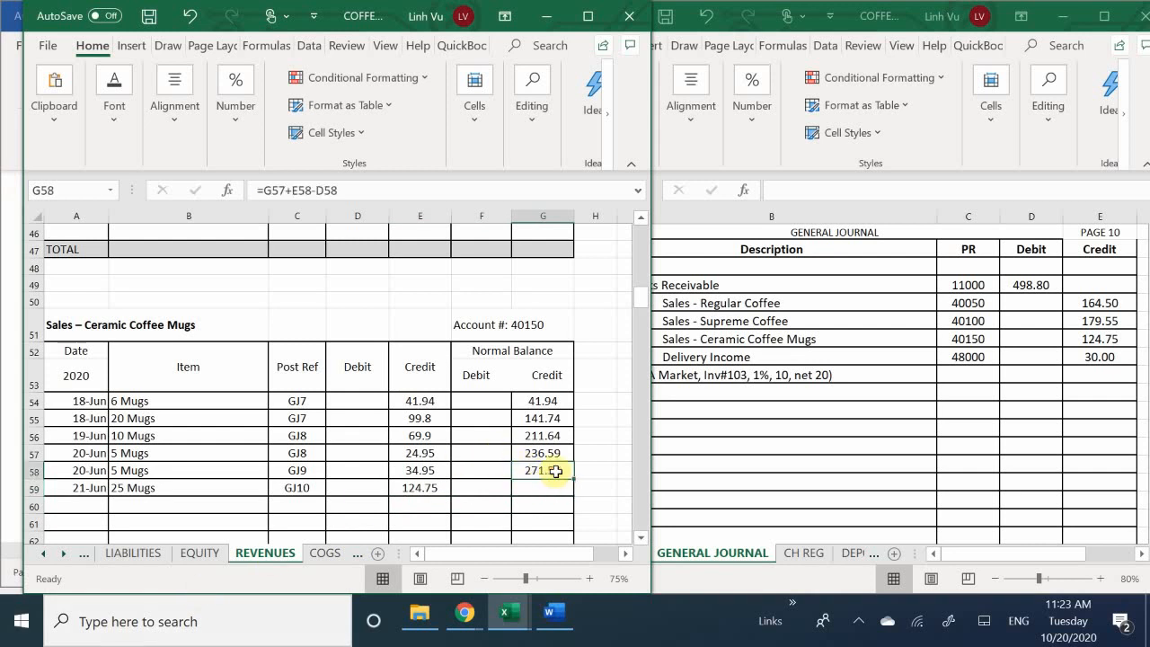
drag(575, 479, 578, 496)
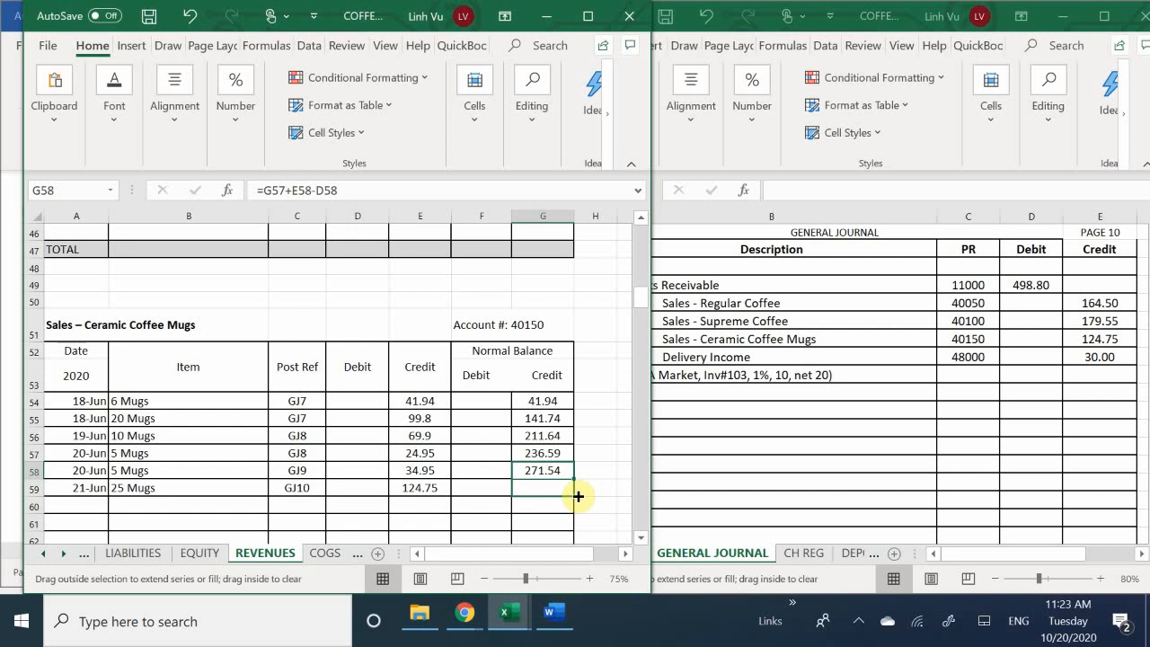
drag(578, 496, 578, 497)
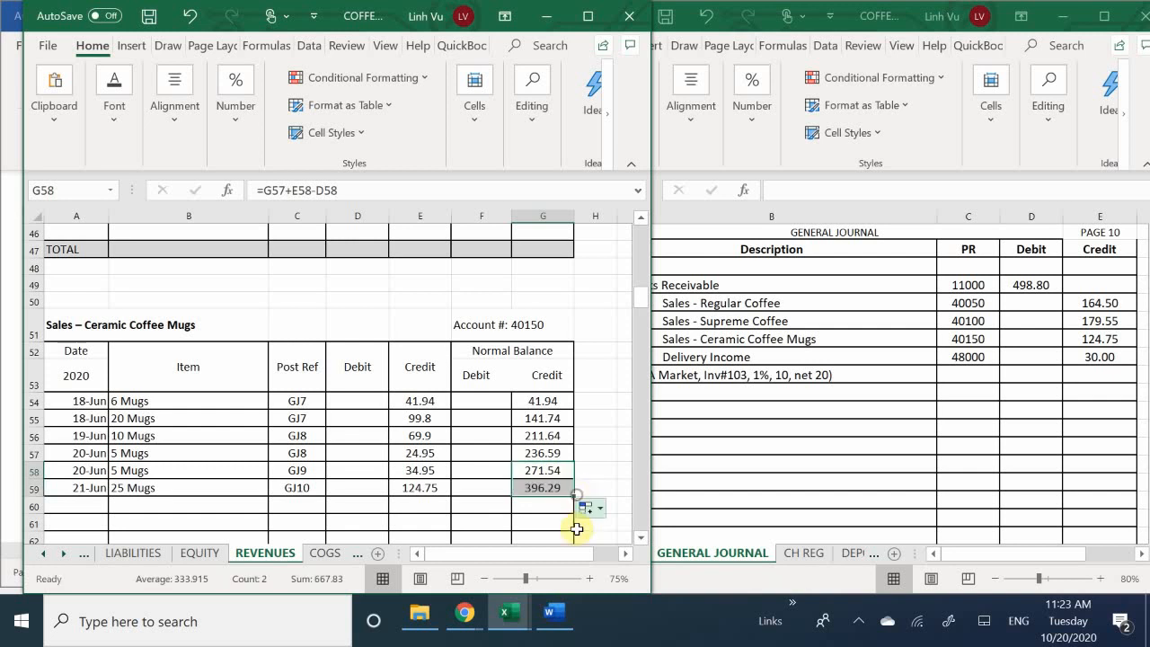
click(488, 503)
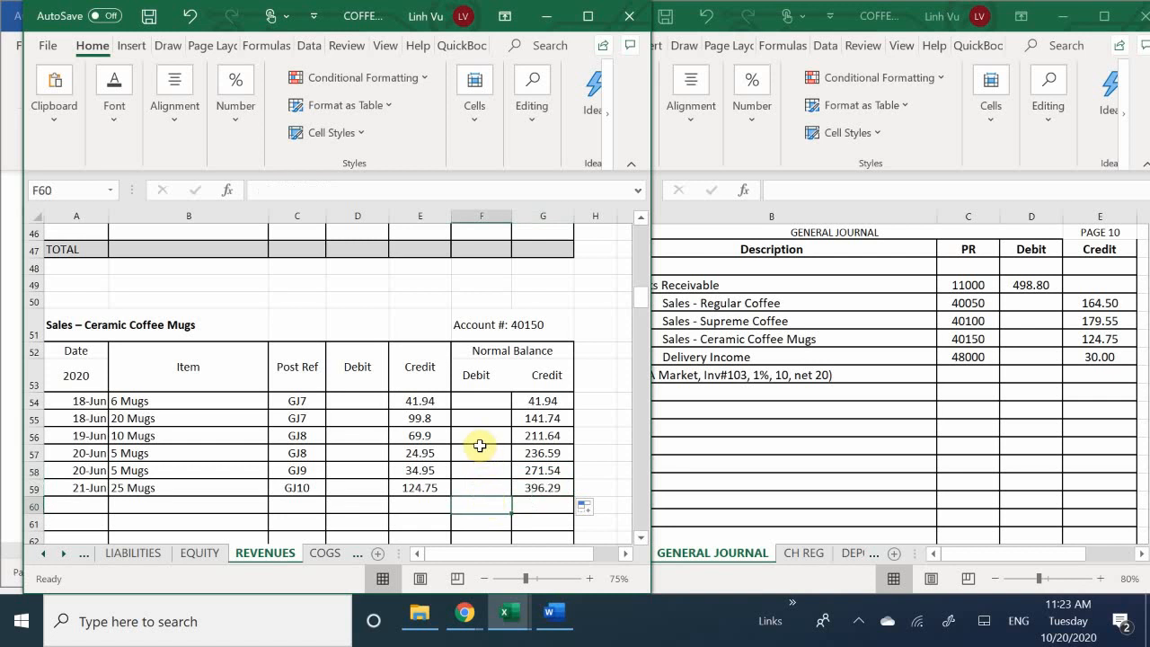
Step: Enter the date 6/21 in the first empty row of the Delivery Income ledger
scroll(479, 446, down, 2)
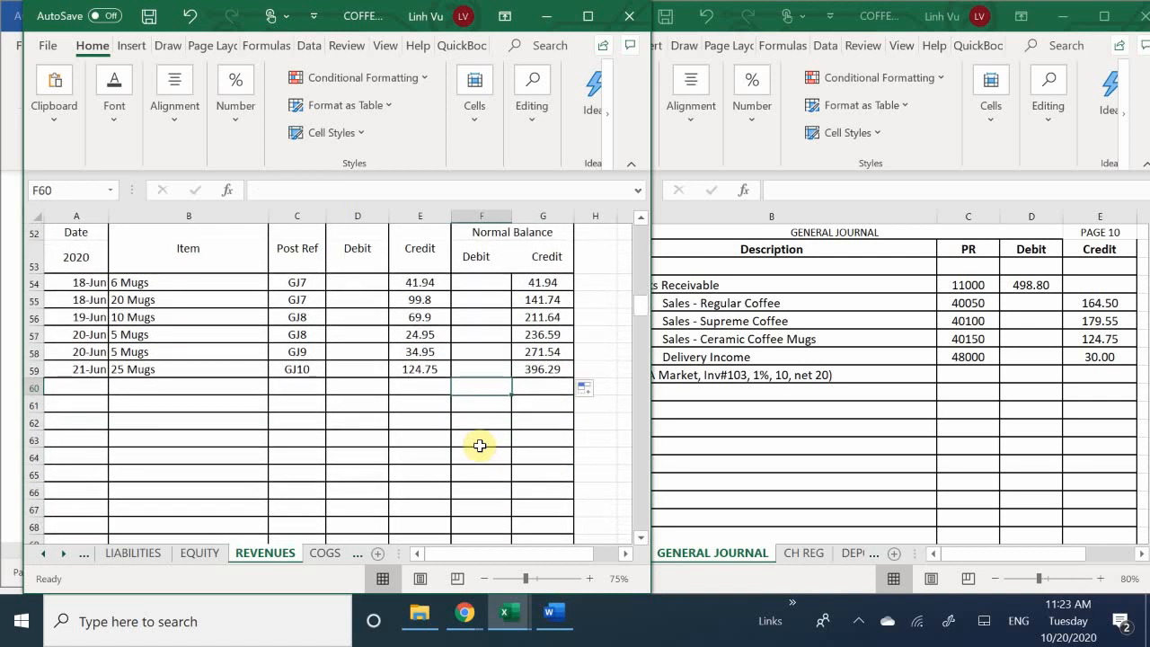
scroll(275, 429, down, 12)
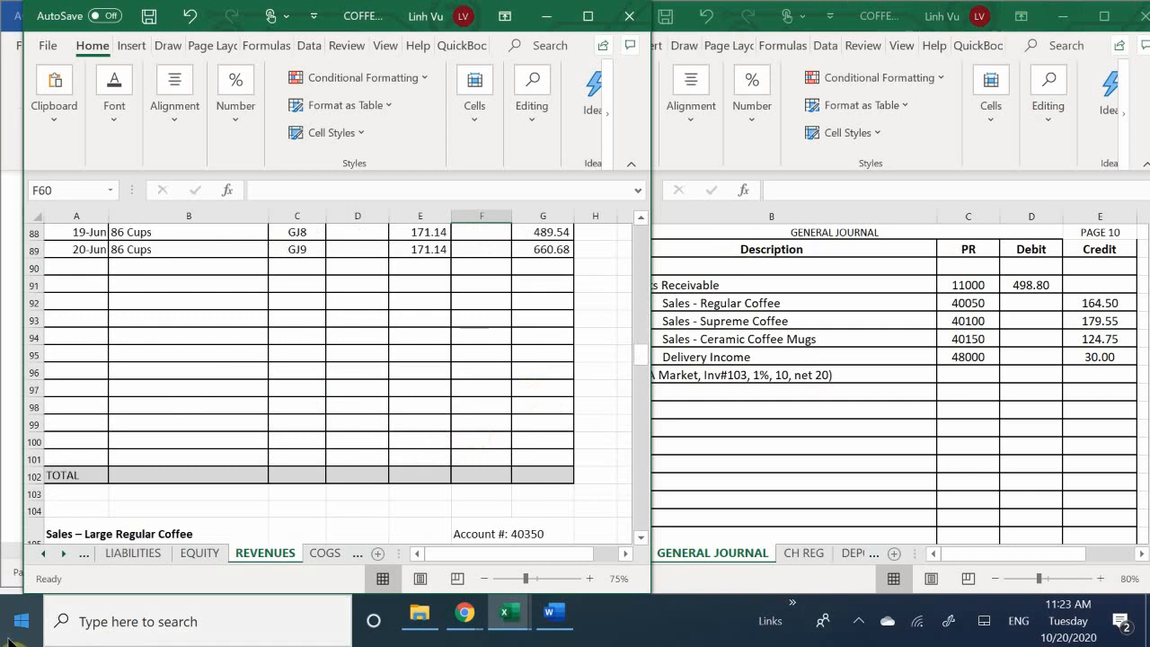
scroll(123, 465, down, 18)
scroll(122, 465, down, 18)
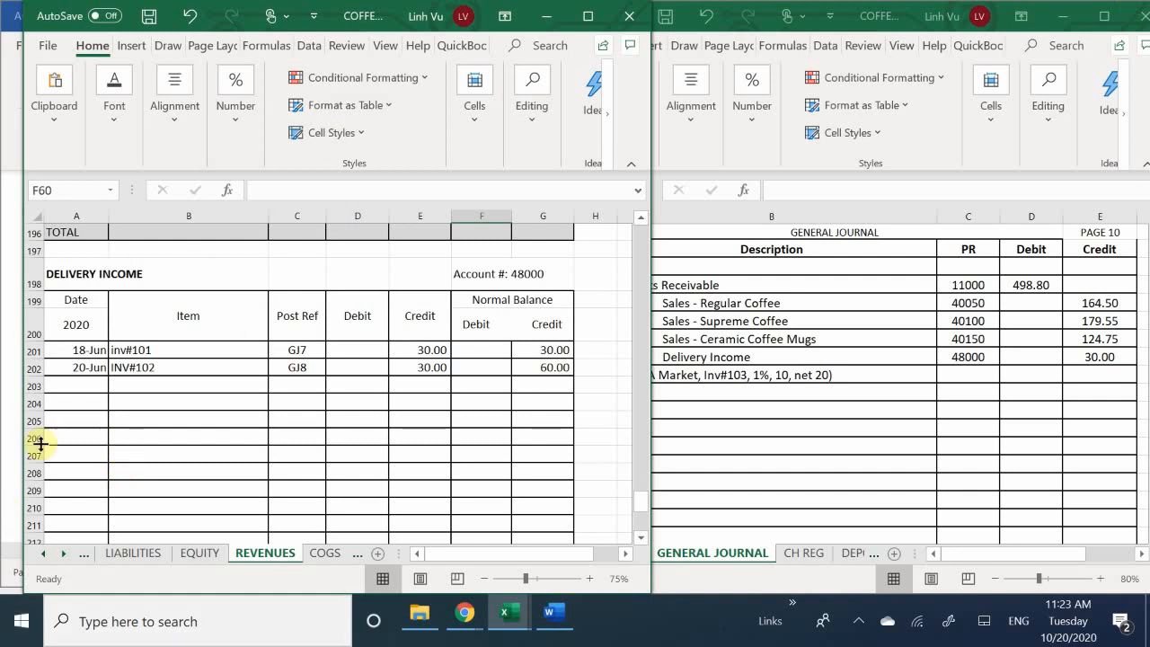
click(82, 384)
text(6/21)
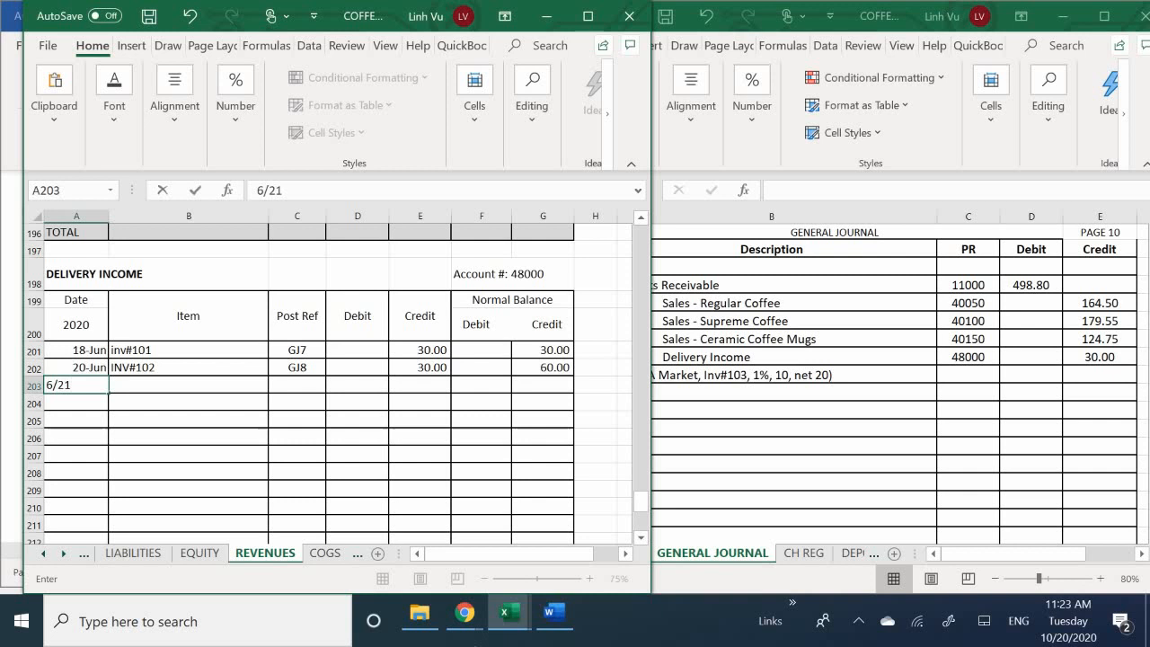
key(Return)
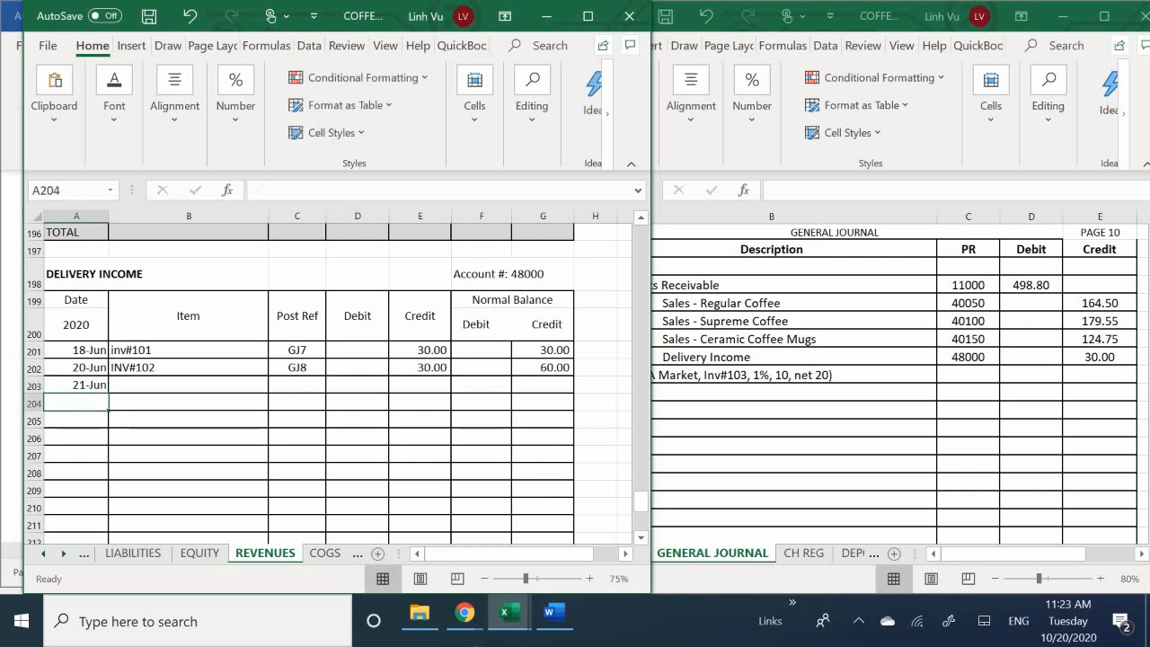
Step: Enter INV#103 as the item in the 21-Jun row of the Delivery Income ledger
key(Right)
key(Up)
text(INV)
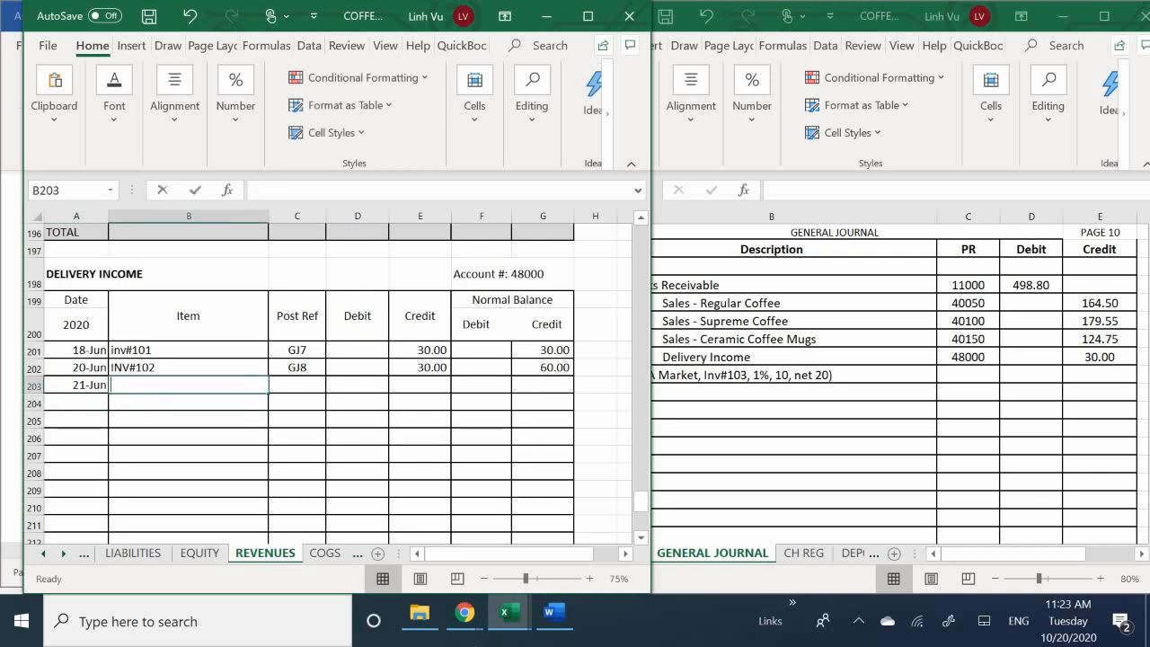
text(#)
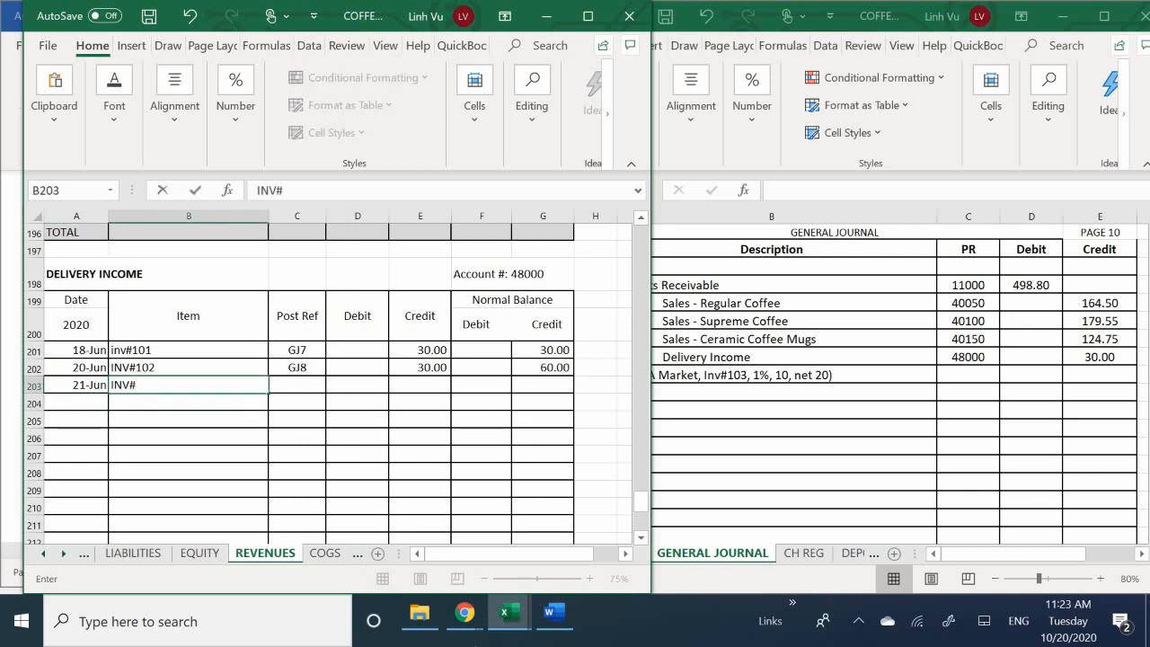
text(103)
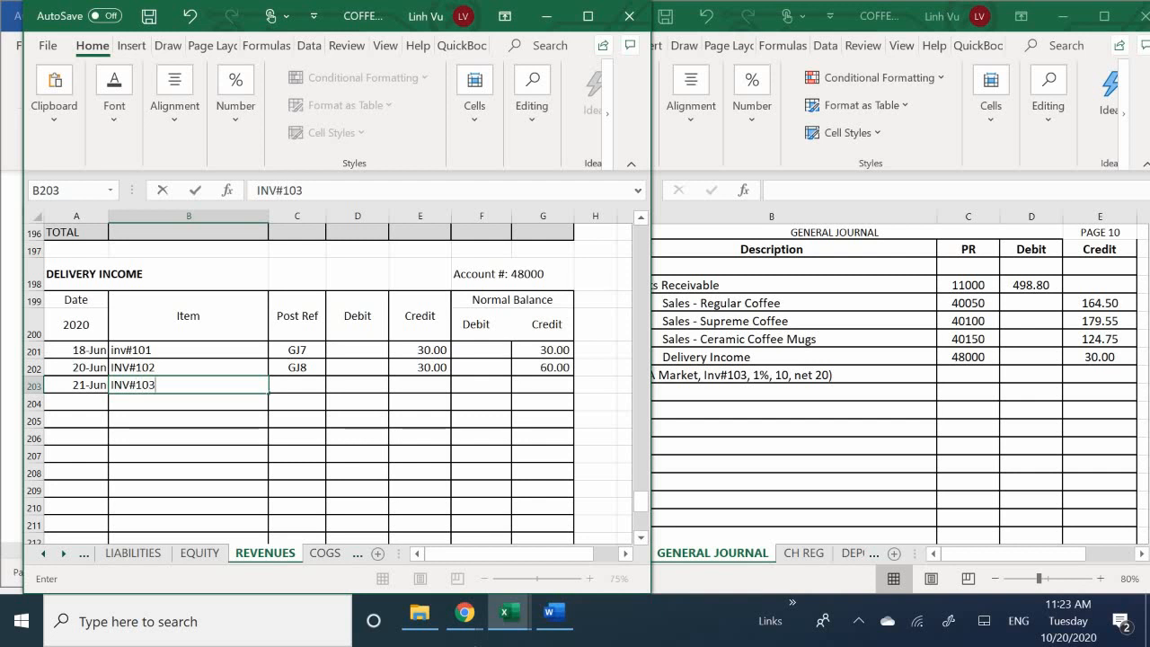
key(Return)
Step: Set the posting reference of the 21-Jun Delivery Income row to GJ10
key(Right)
key(Up)
text(GJ)
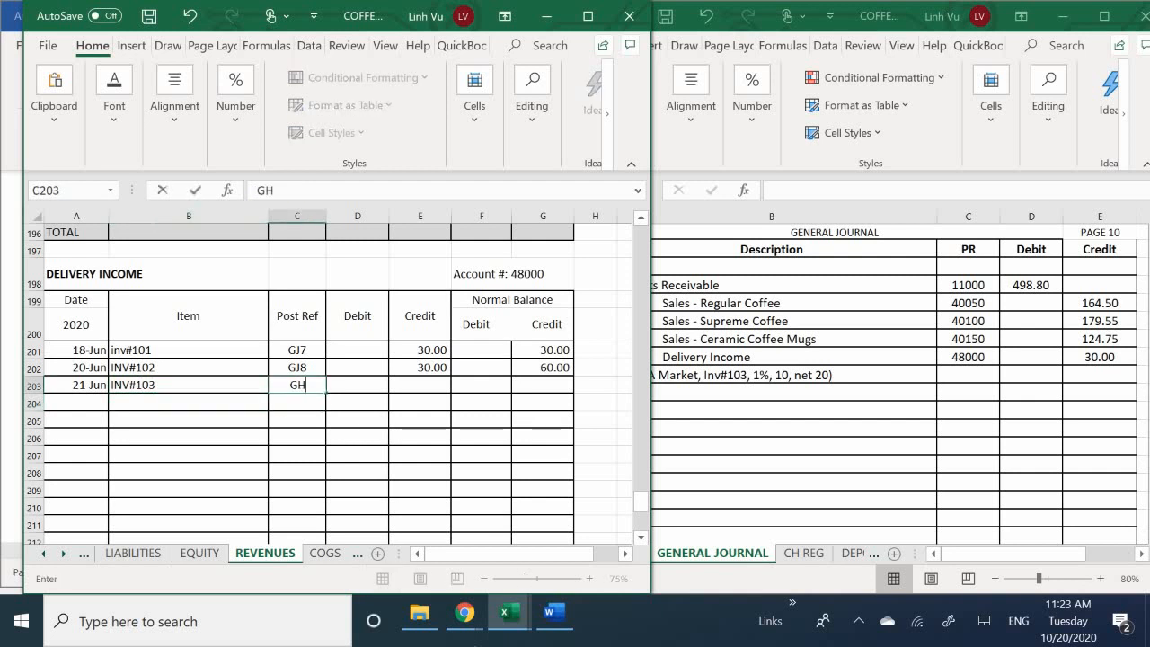
key(BackSpace)
text(J10)
key(Return)
Step: Enter a credit of 30 in the 21-Jun row of the Delivery Income ledger
key(Right)
key(Up)
key(Right)
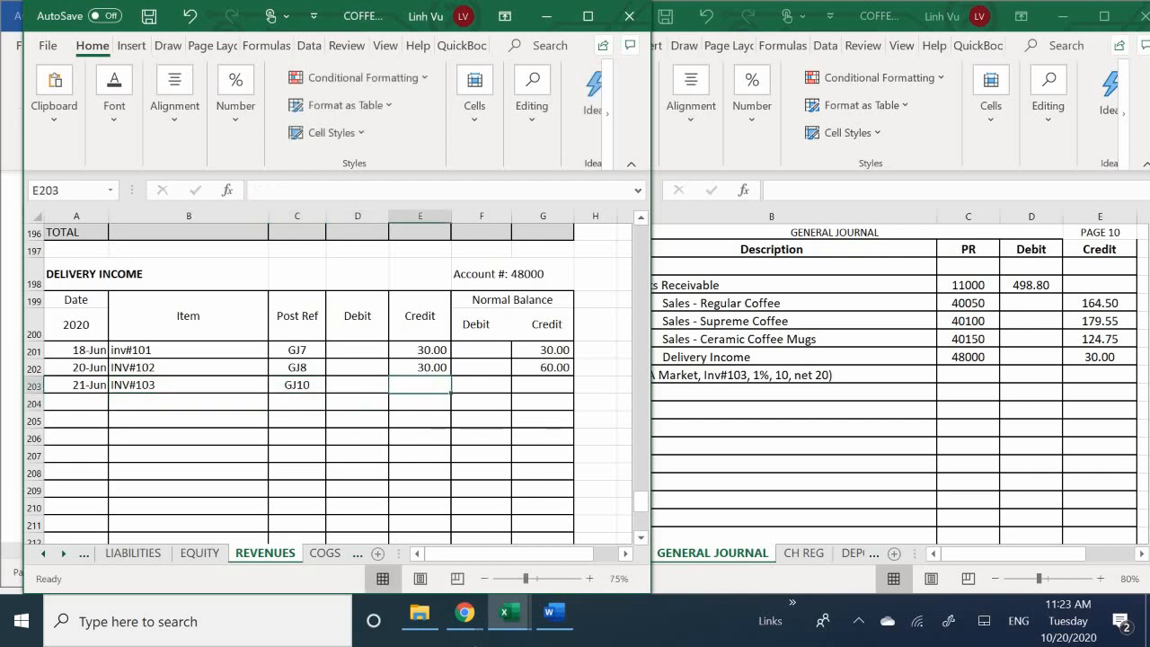
text(30)
key(Return)
Step: Copy the running credit balance formula down into the 21-Jun row of the Delivery Income ledger
key(Right)
key(Up)
key(Right)
key(Right)
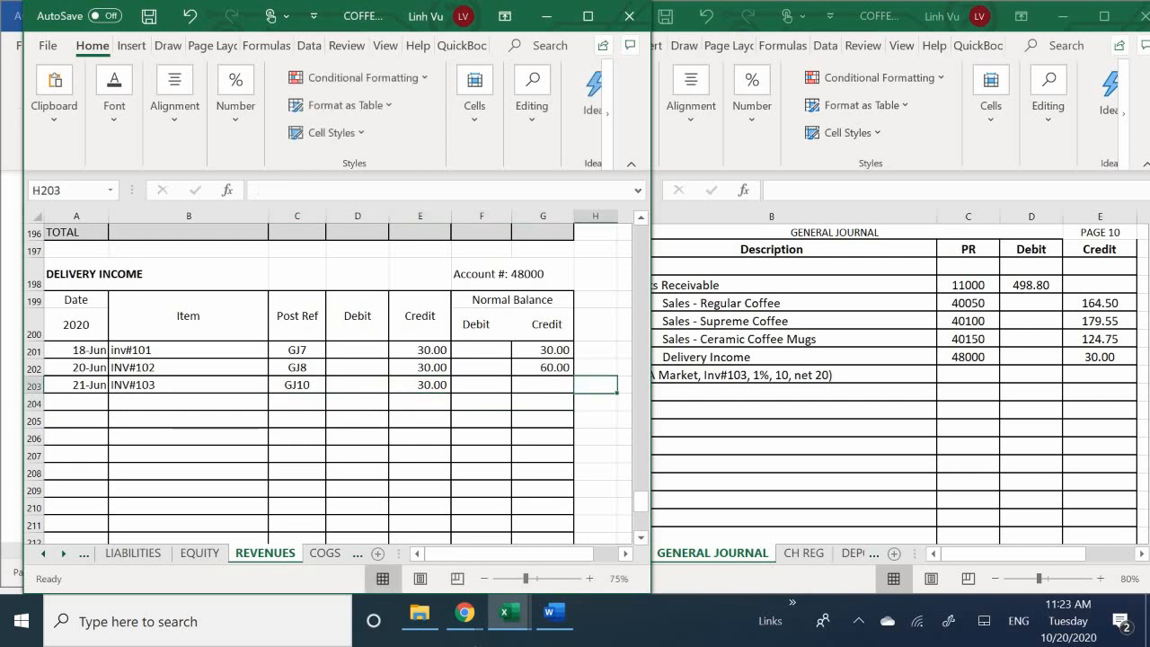
click(534, 366)
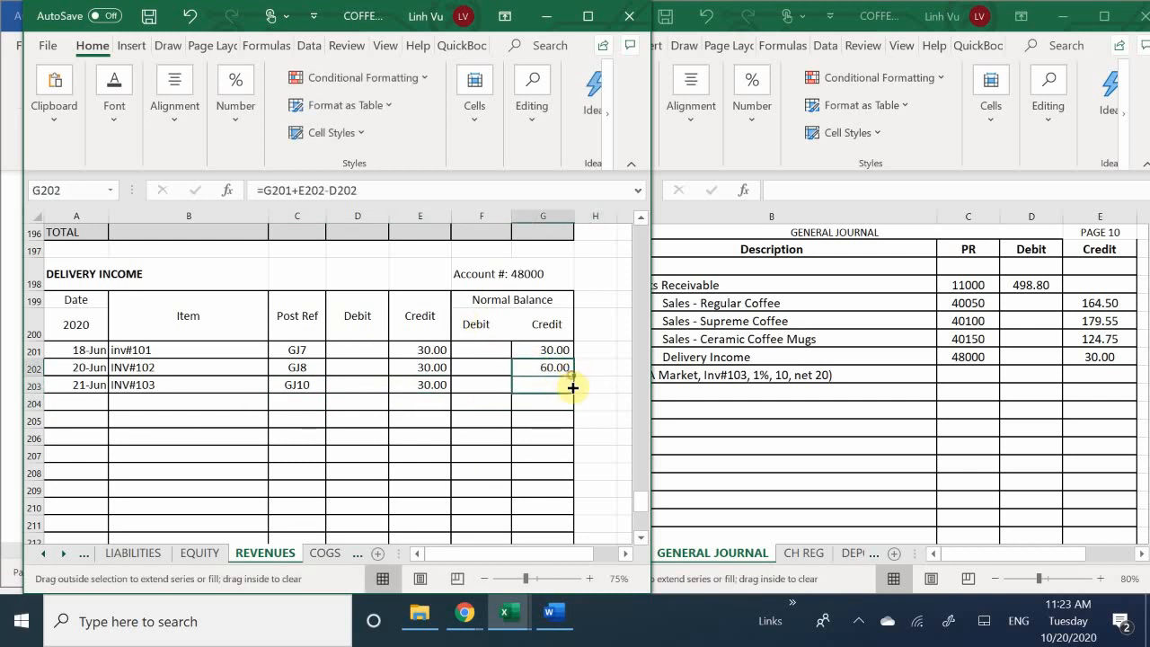
drag(572, 387, 573, 389)
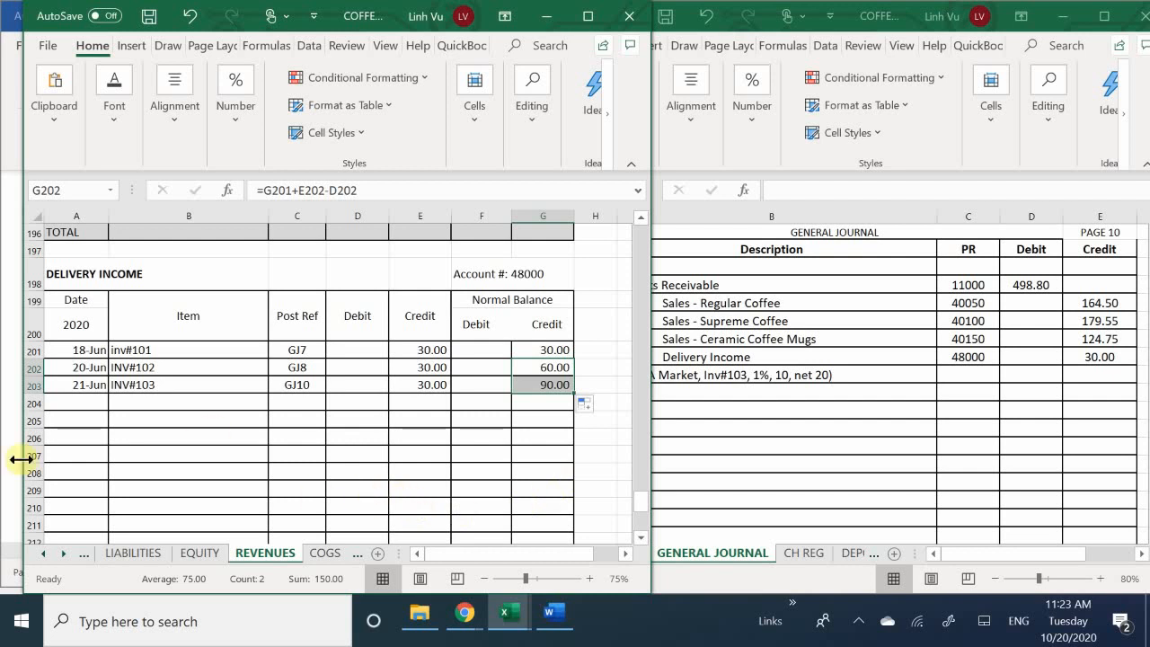
click(446, 458)
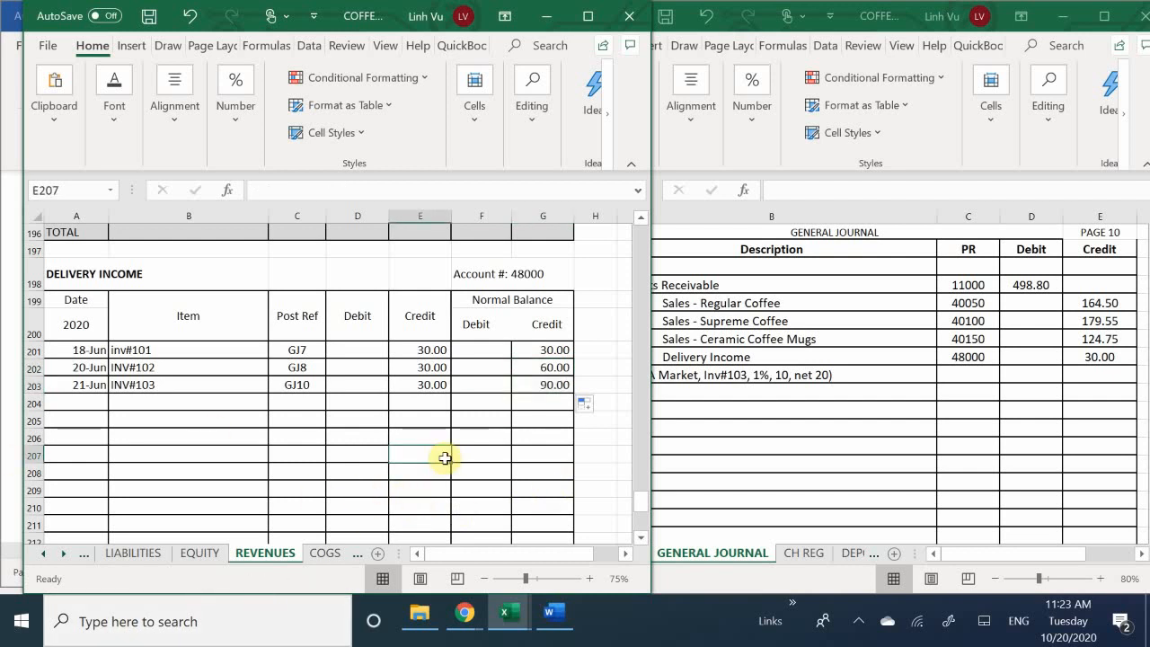
Step: Switch to the subsidiary ledger workbook and enter the date 6/21 in the first row of the Super "A" Market customer ledger
click(782, 442)
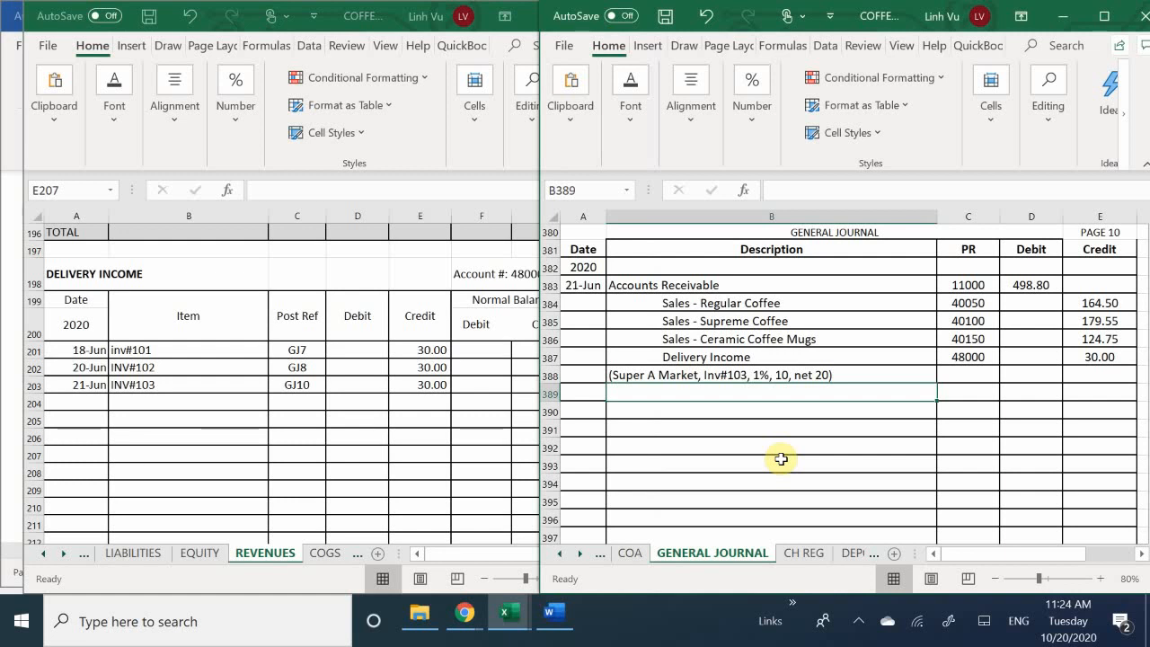
mouse_move(501, 634)
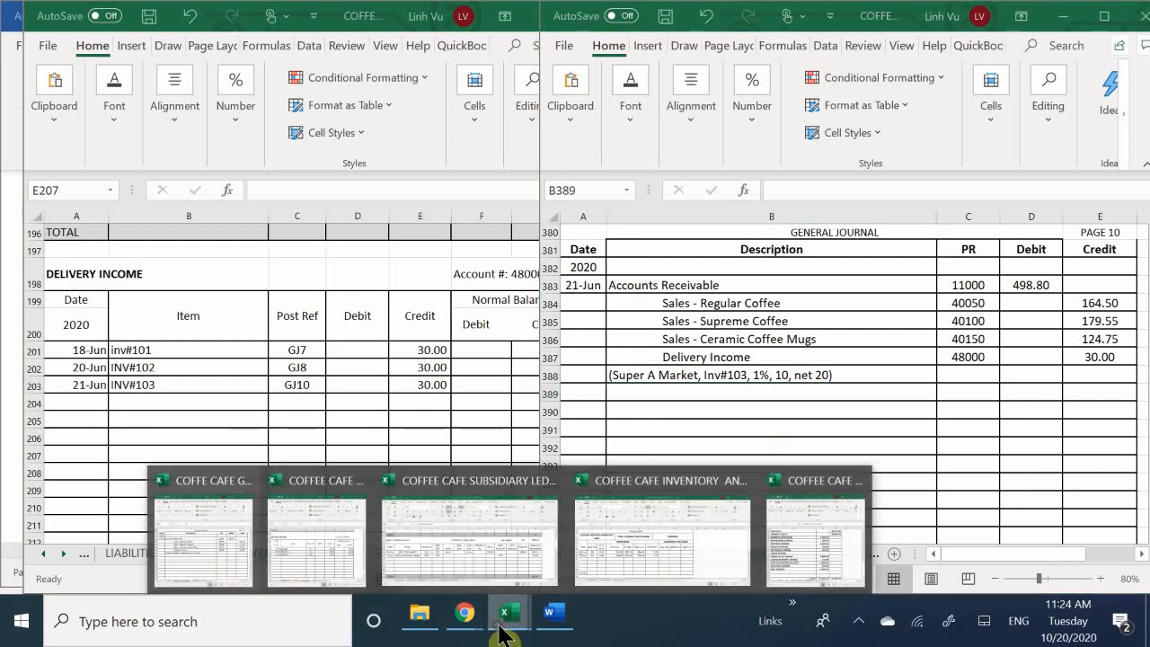
click(428, 530)
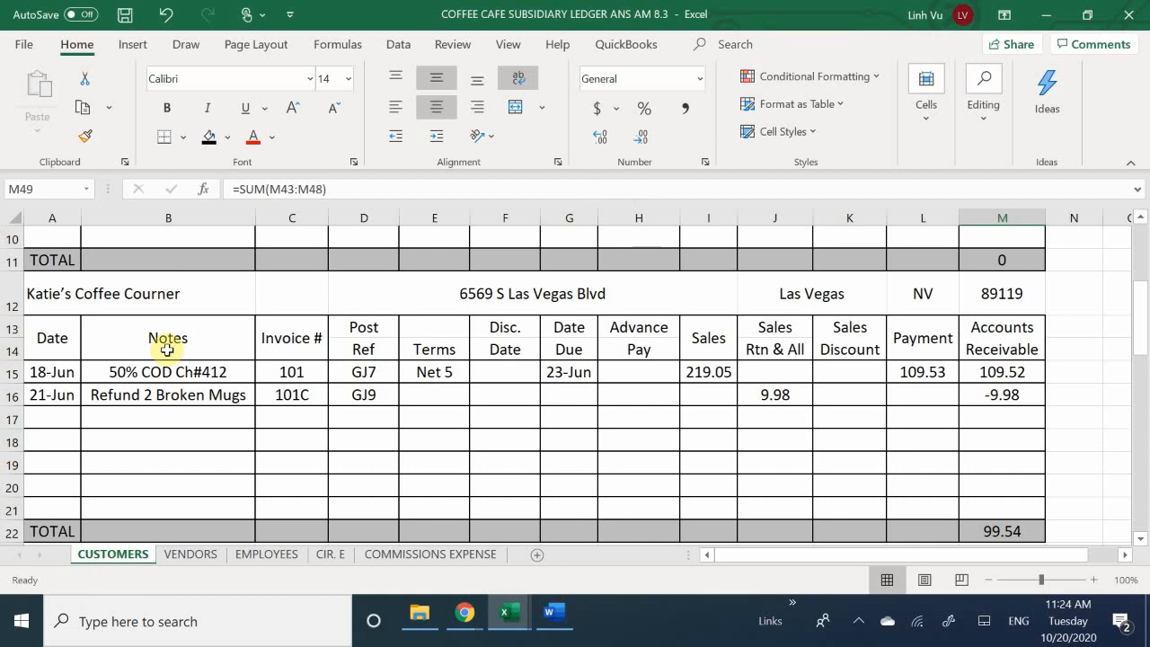
scroll(167, 355, down, 5)
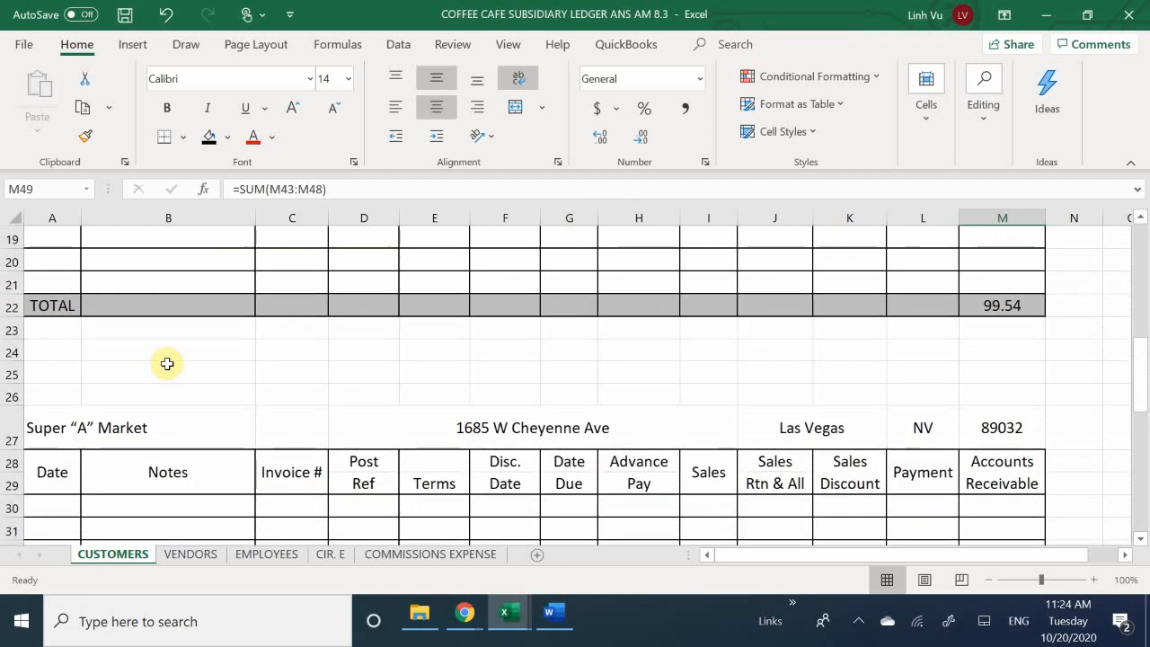
click(47, 373)
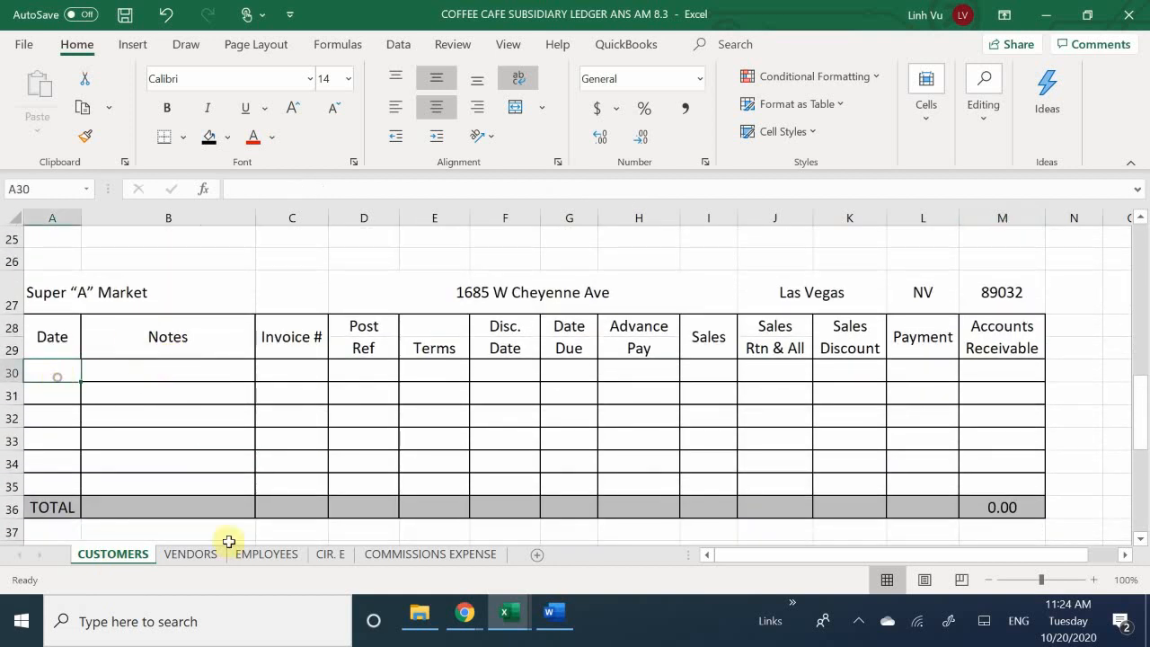
text(6/21)
key(Return)
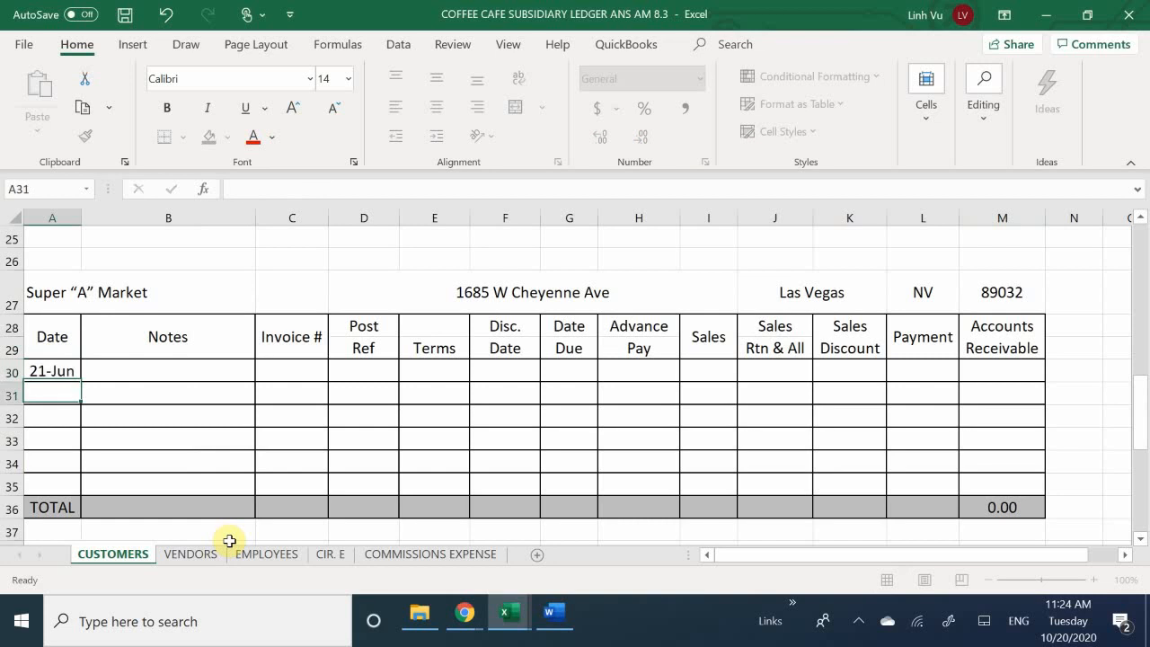
Step: Enter invoice number 103 in the 21-Jun row of the Super "A" Market ledger, leaving the notes blank
key(Tab)
key(Up)
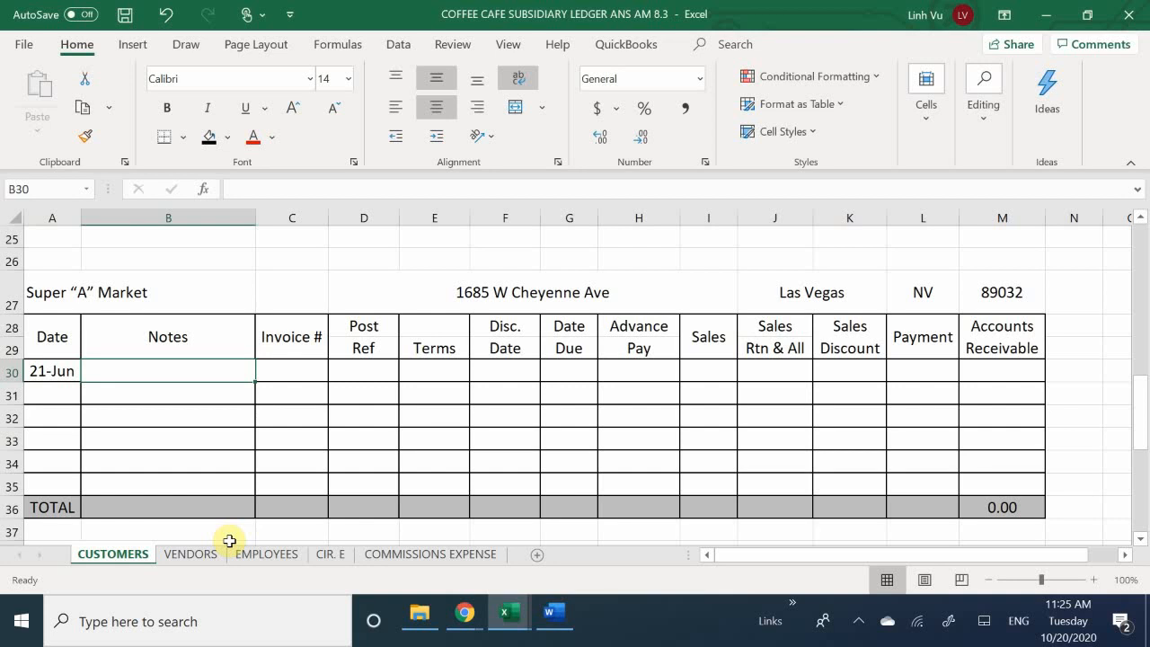
key(Tab)
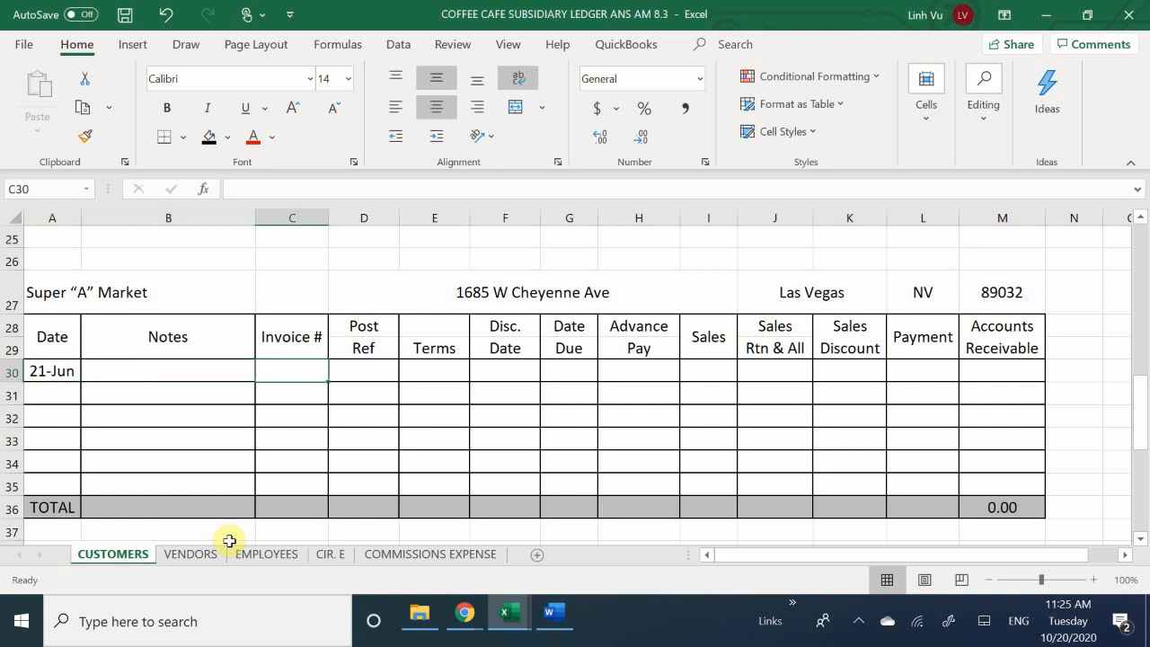
text(103)
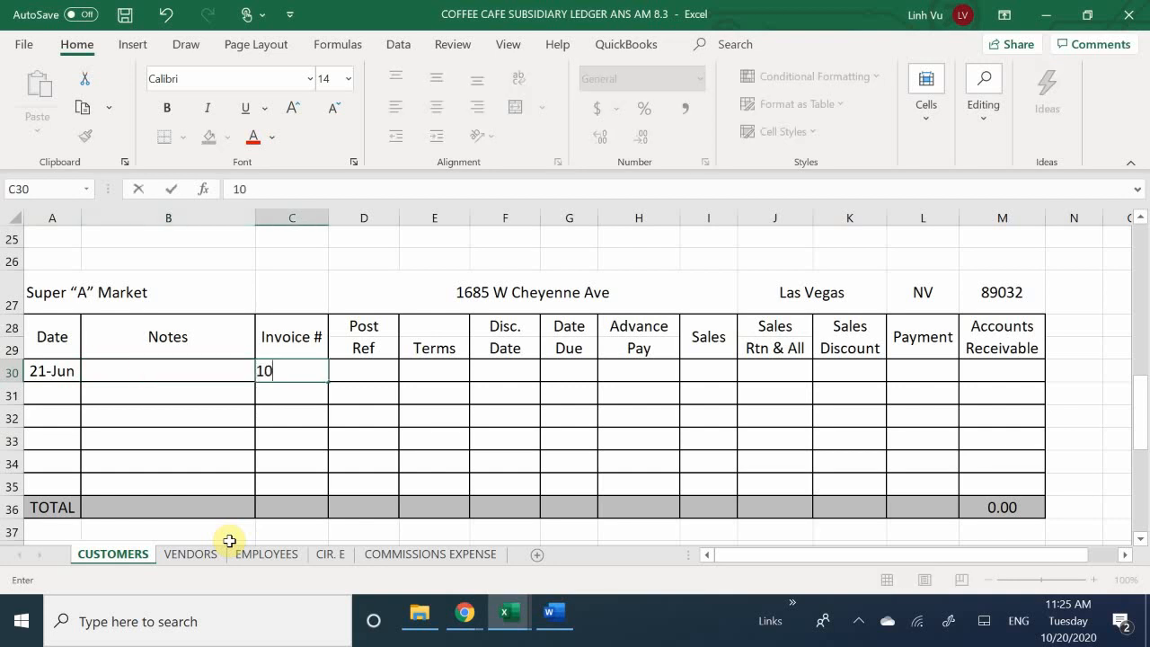
key(Return)
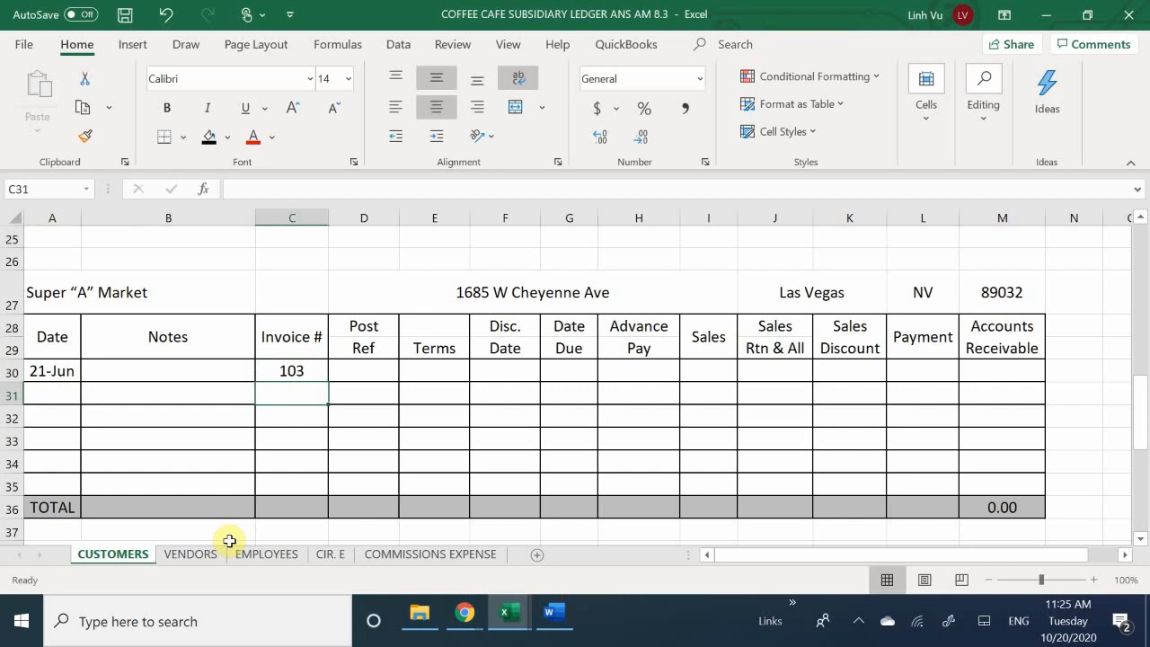
Step: Set the posting reference of the 21-Jun Super "A" Market row to GJ10
key(Up)
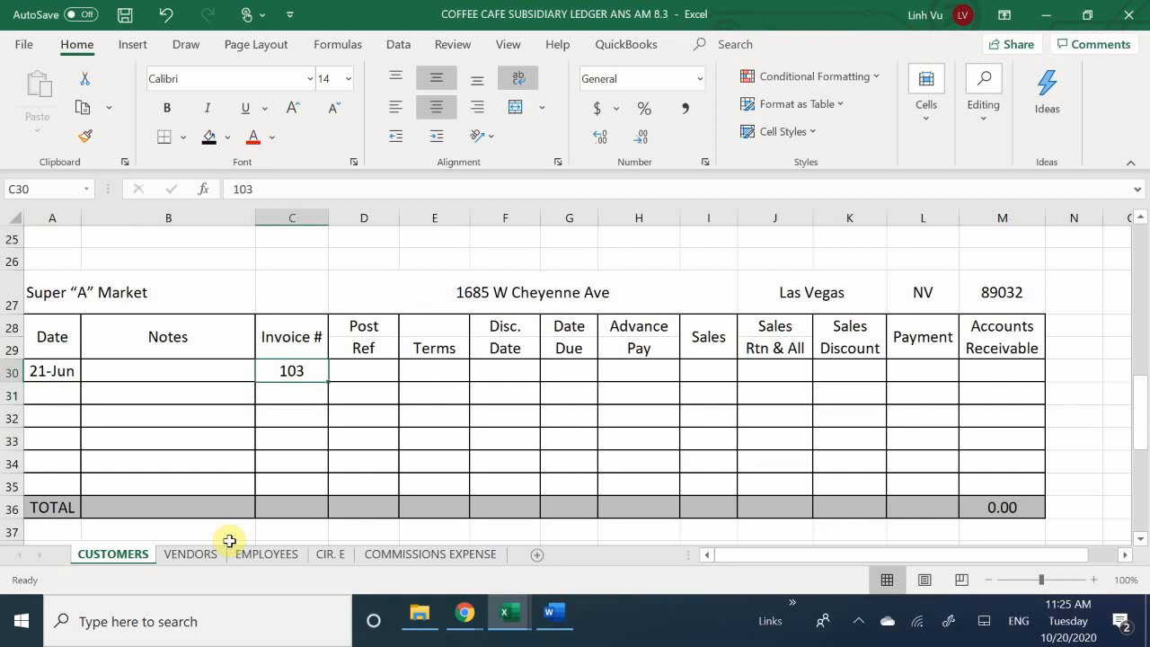
key(Right)
key(Left)
key(Right)
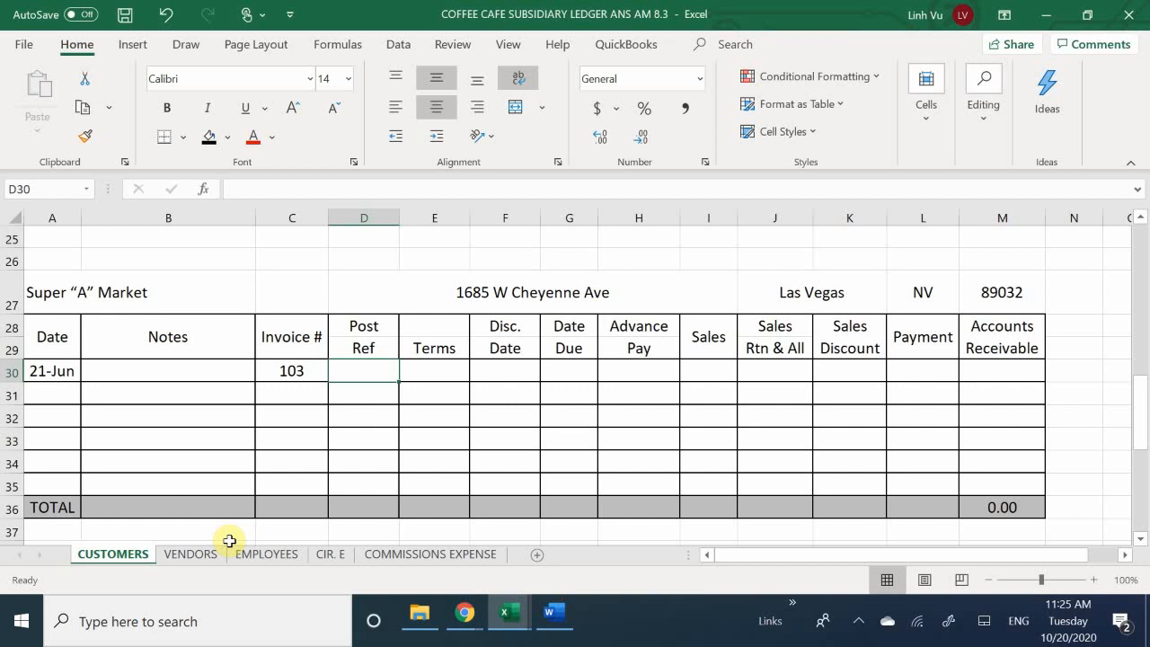
text(DJ)
key(BackSpace)
key(BackSpace)
text(FH)
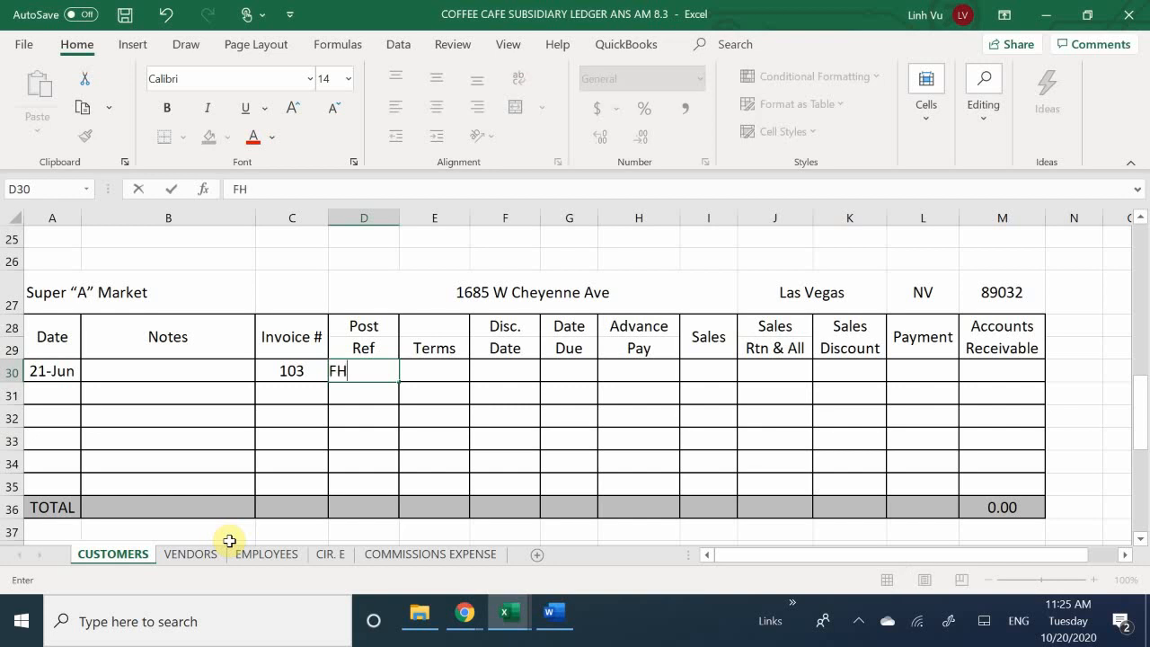
key(BackSpace)
key(BackSpace)
text(GH)
key(BackSpace)
key(BackSpace)
text(F)
key(BackSpace)
text(DH)
key(BackSpace)
key(BackSpace)
text(F)
key(BackSpace)
text(GJ10)
key(Return)
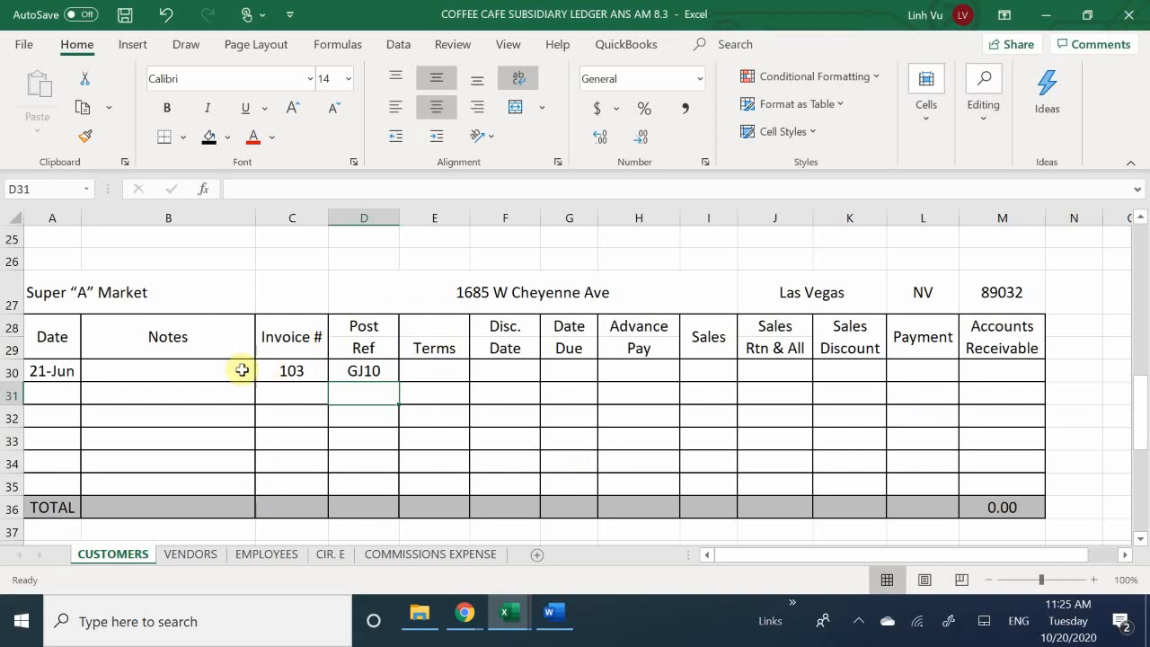
Step: Enter the terms "1% , 10, net 20" for invoice 103 in the Super "A" Market ledger
click(199, 388)
click(209, 369)
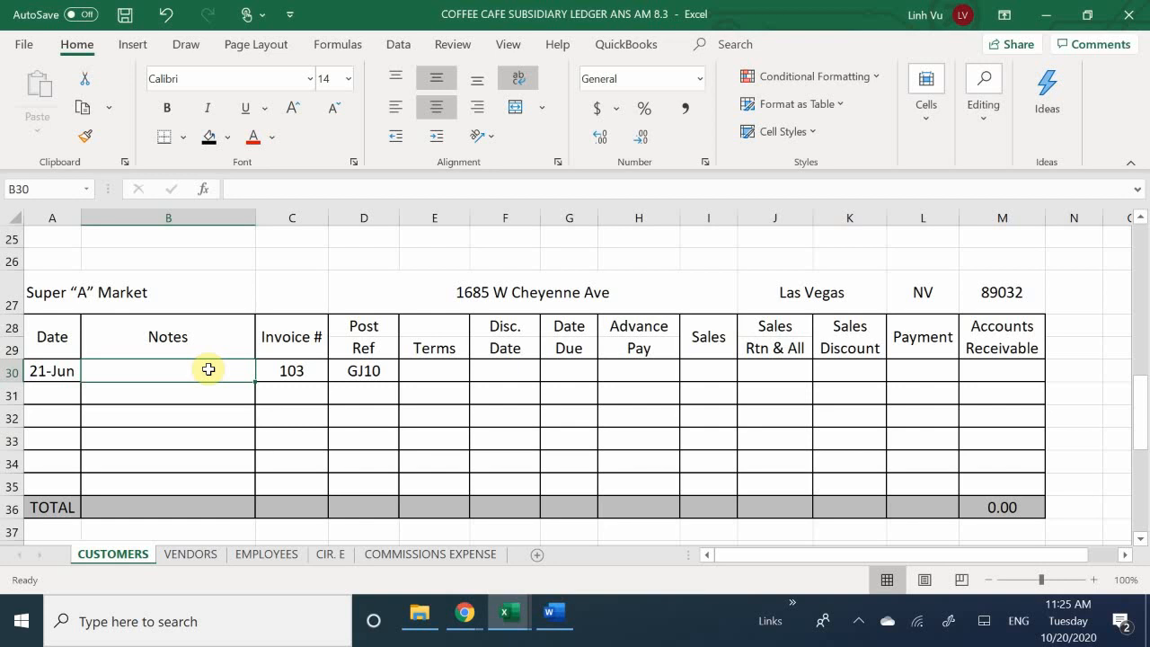
click(451, 368)
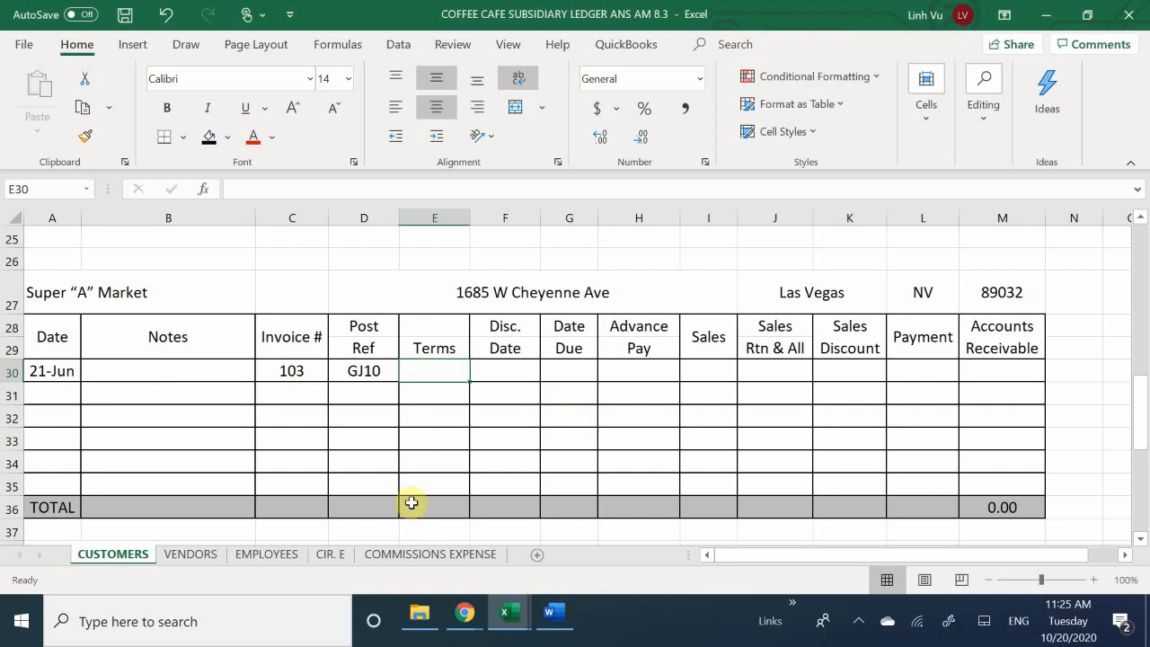
text(1)
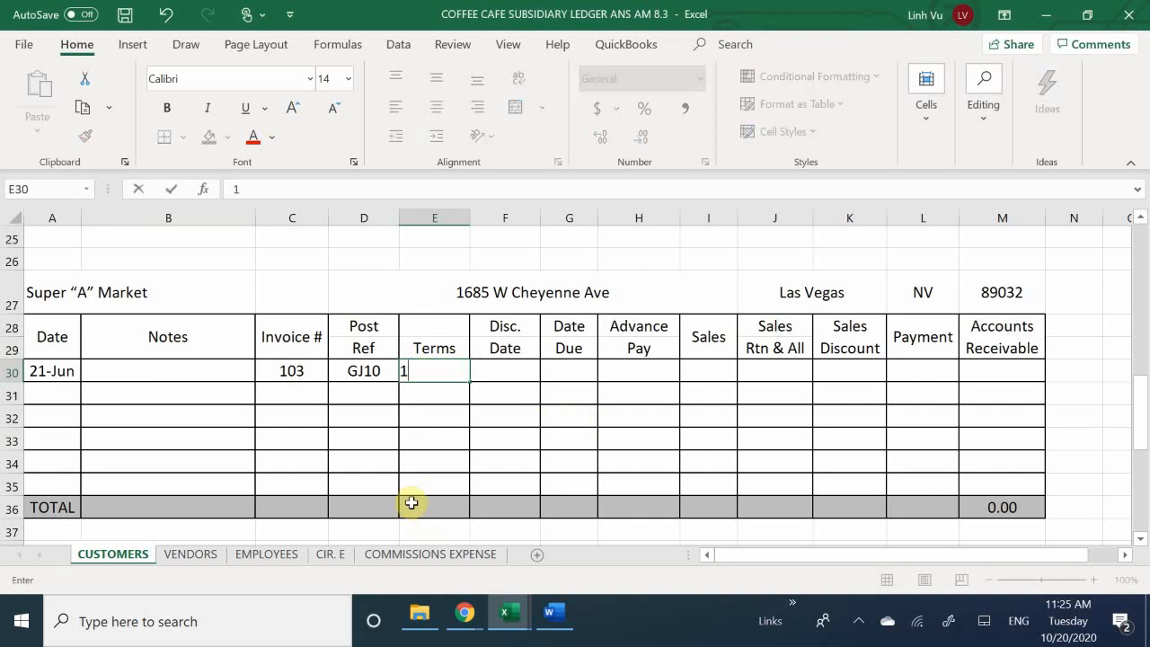
text(685)
key(BackSpace)
text(%m)
key(BackSpace)
text(.)
key(BackSpace)
text(, 10n)
key(BackSpace)
text(m)
key(BackSpace)
text(n)
key(BackSpace)
text(, bnet)
key(BackSpace)
key(BackSpace)
key(BackSpace)
text(n)
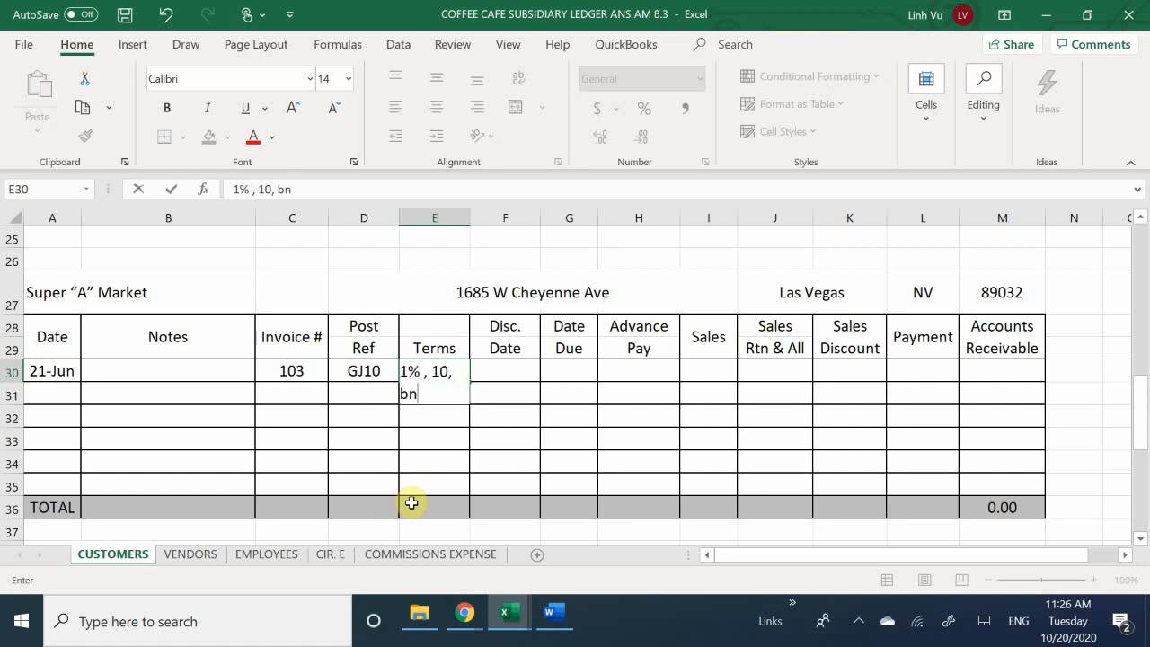
key(BackSpace)
key(BackSpace)
text(n)
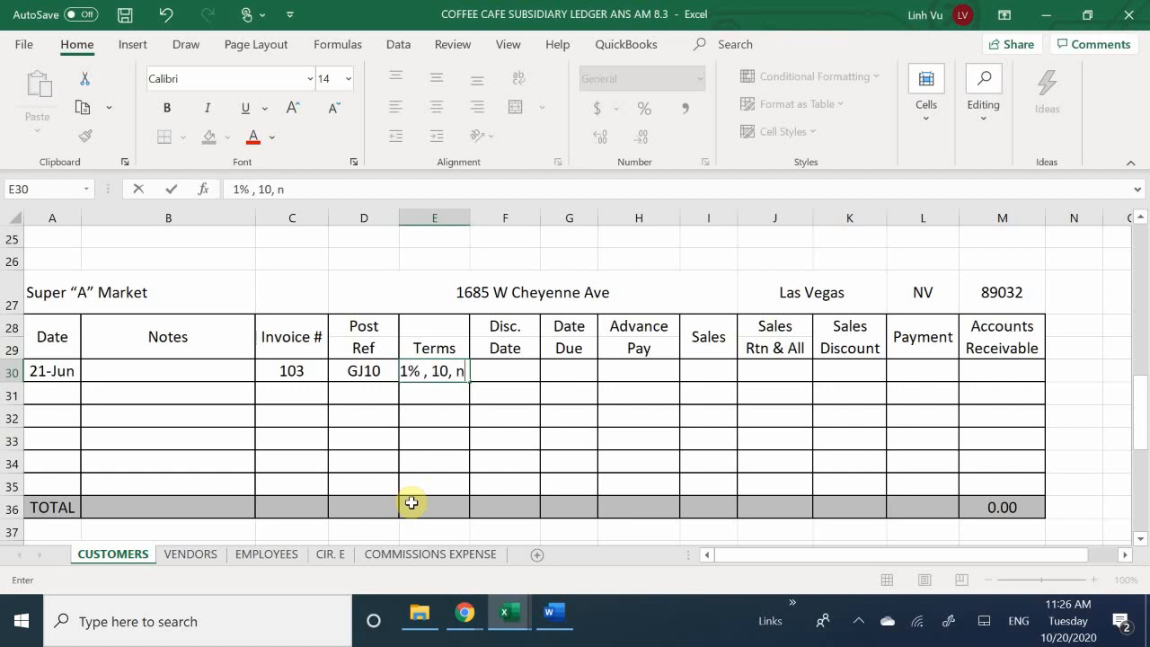
text(et 20)
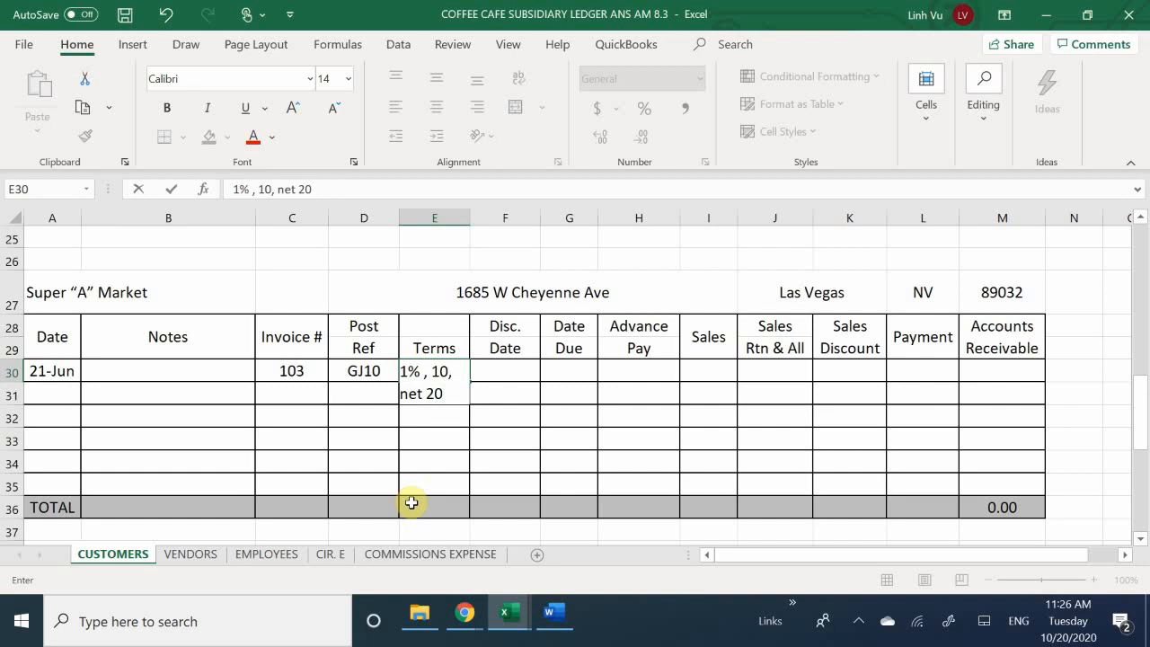
key(Return)
Step: Enter 7/1 as the discount date for invoice 103 in the Super "A" Market ledger
key(Right)
key(Up)
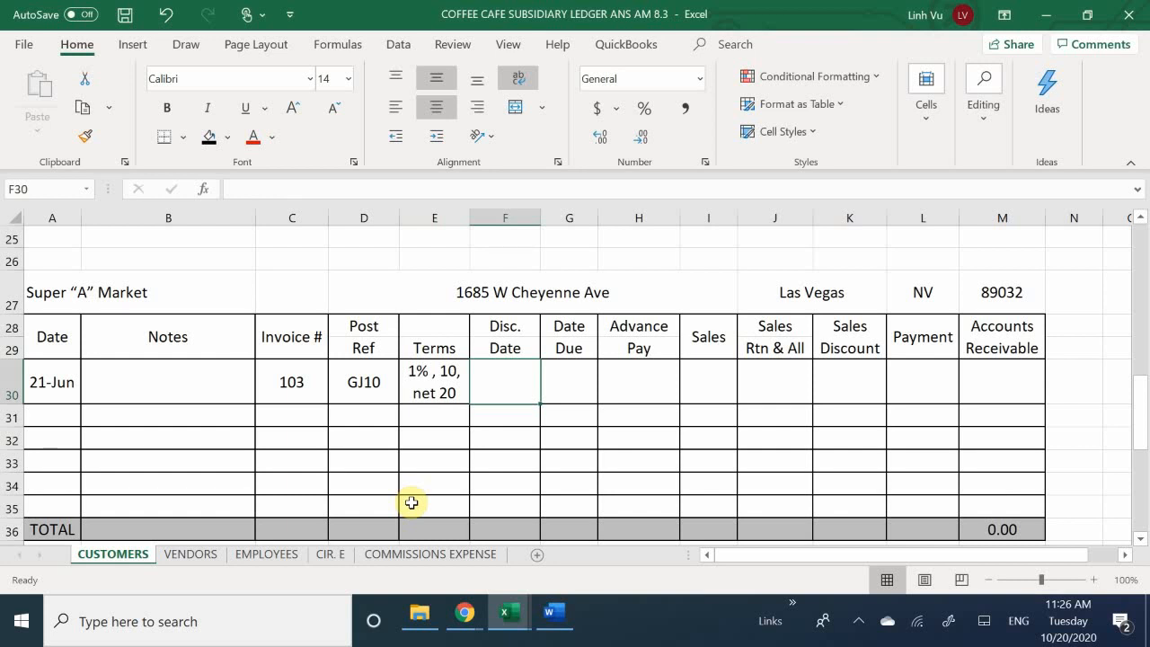
text(7/1)
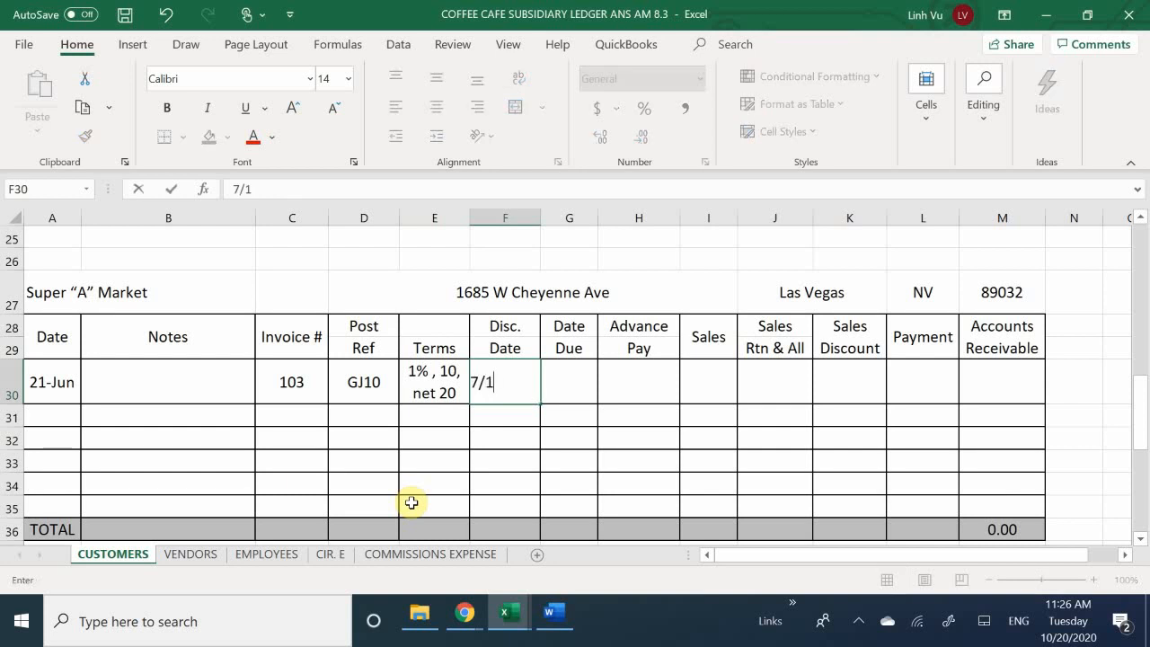
key(Return)
Step: Enter 7/11 as the due date for invoice 103 in the Super "A" Market ledger
key(Right)
key(Up)
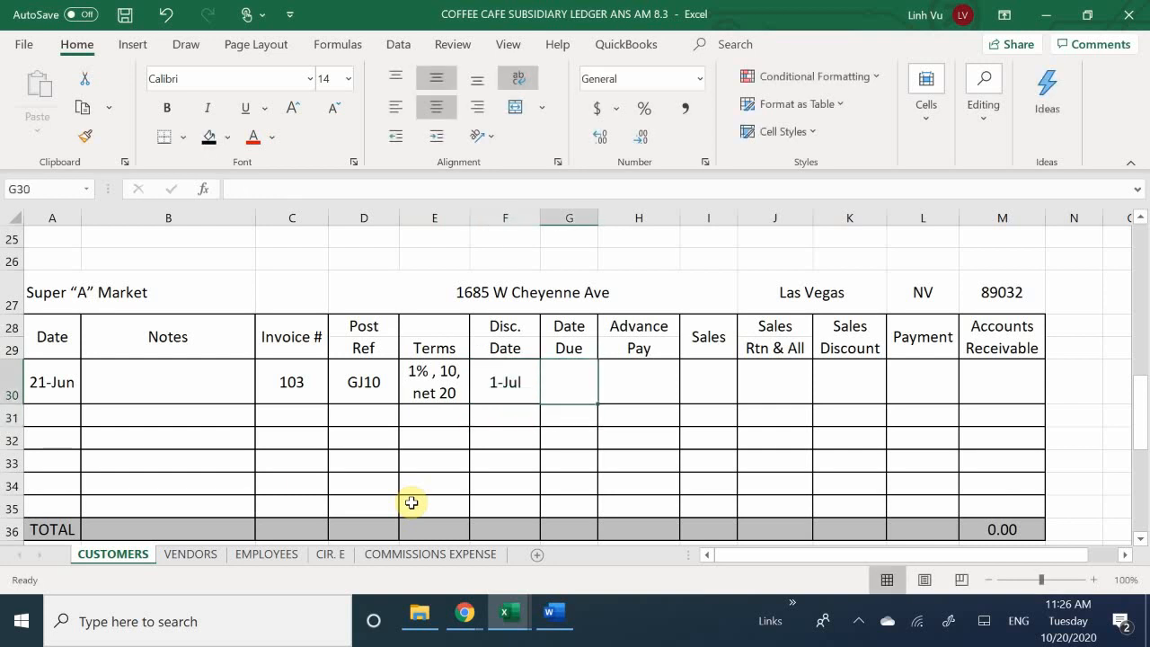
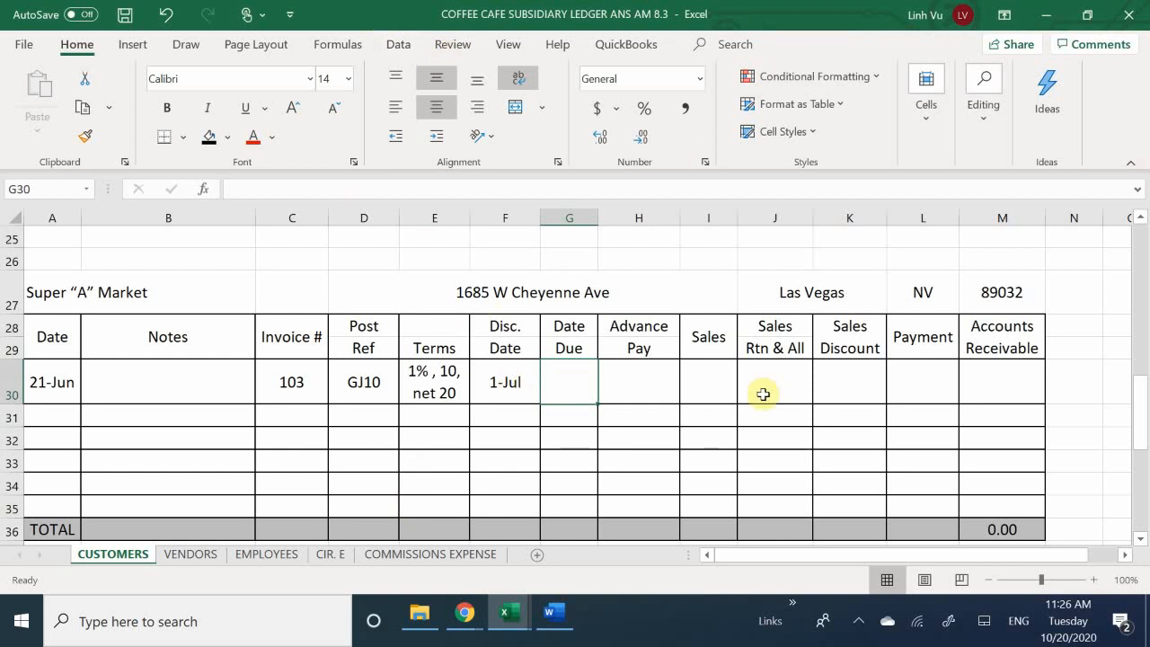
text(7/11)
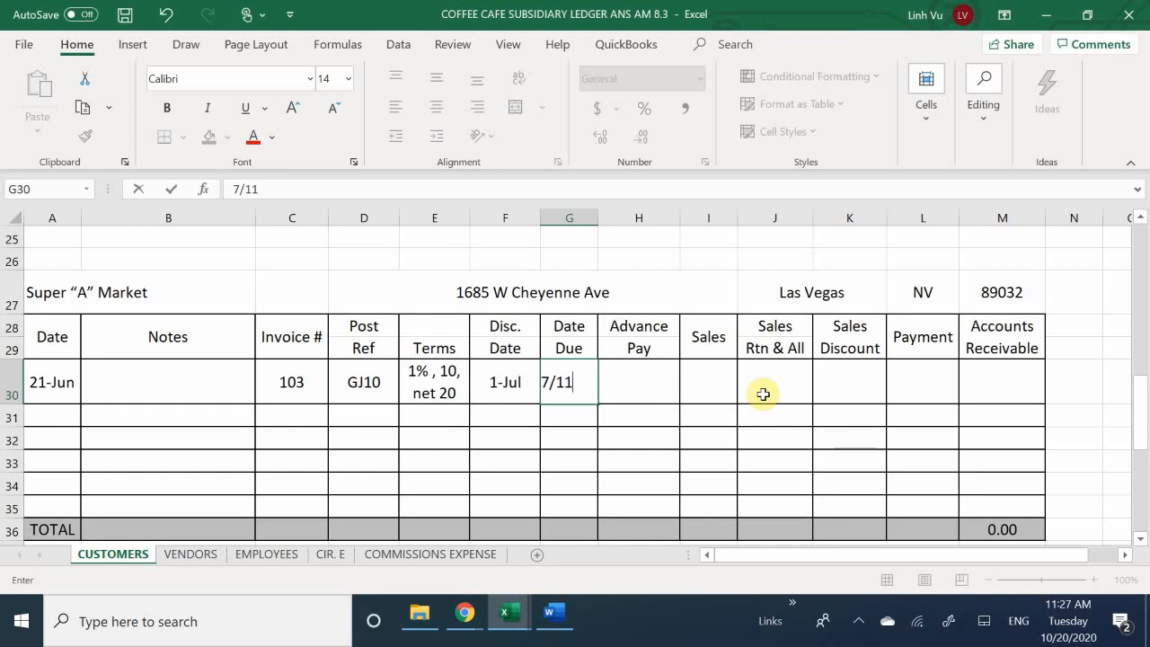
key(Return)
key(Right)
key(Up)
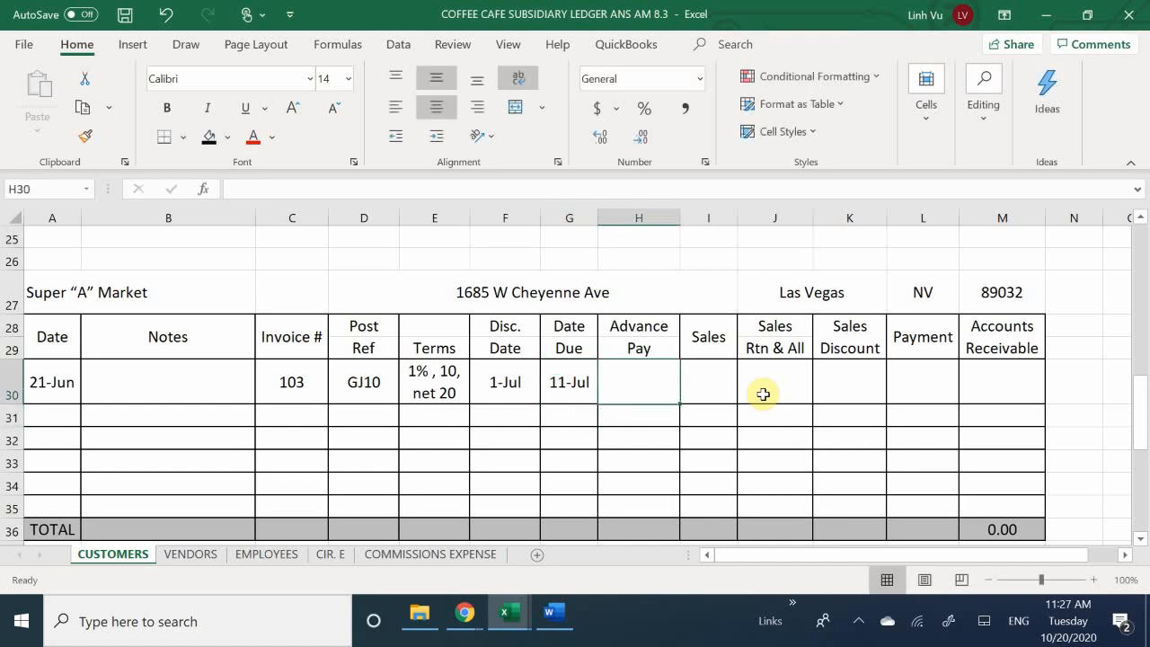
Step: Enter 498.80 as the sales amount for invoice 103 in the Super "A" Market ledger
key(Right)
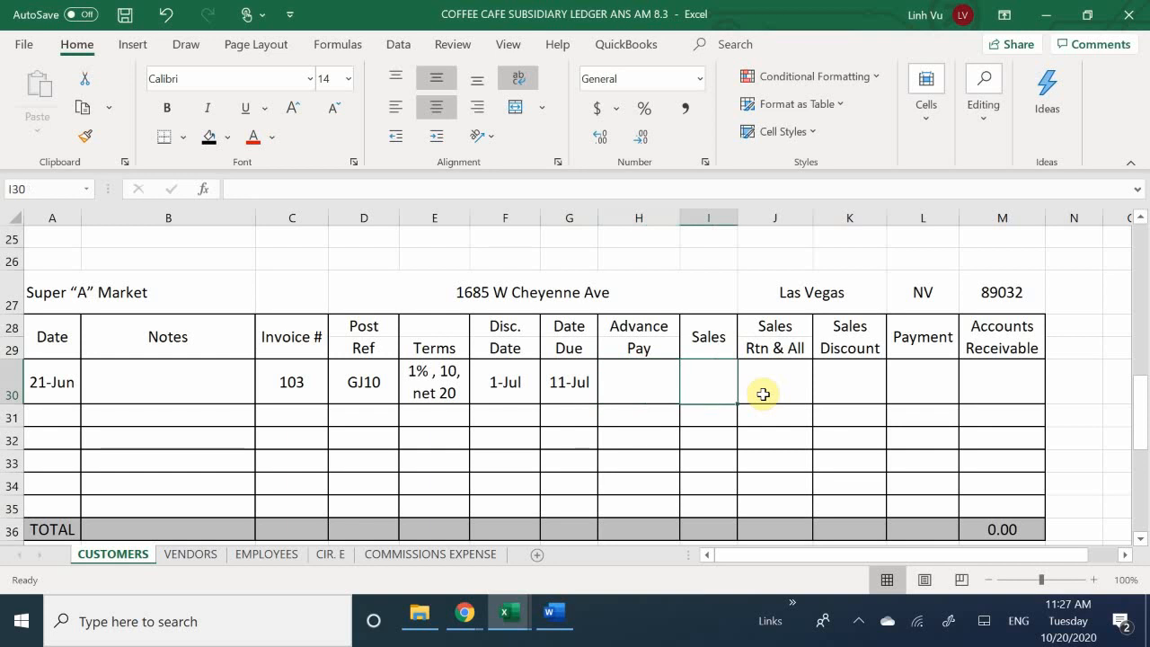
text(4)
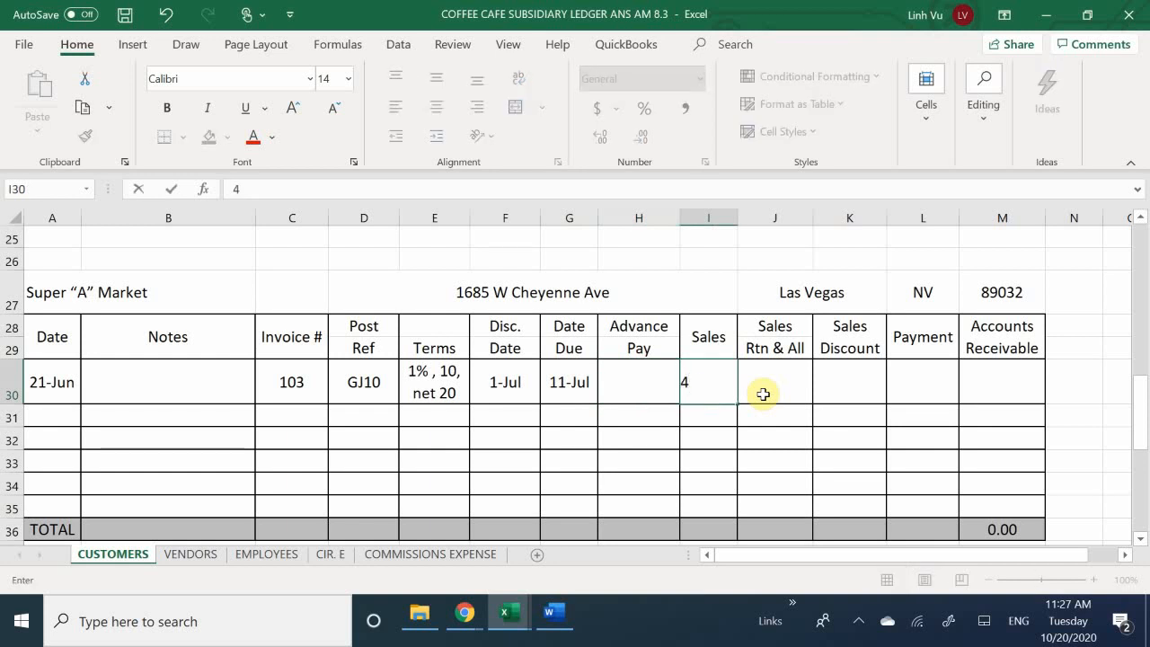
text(98.80)
key(Return)
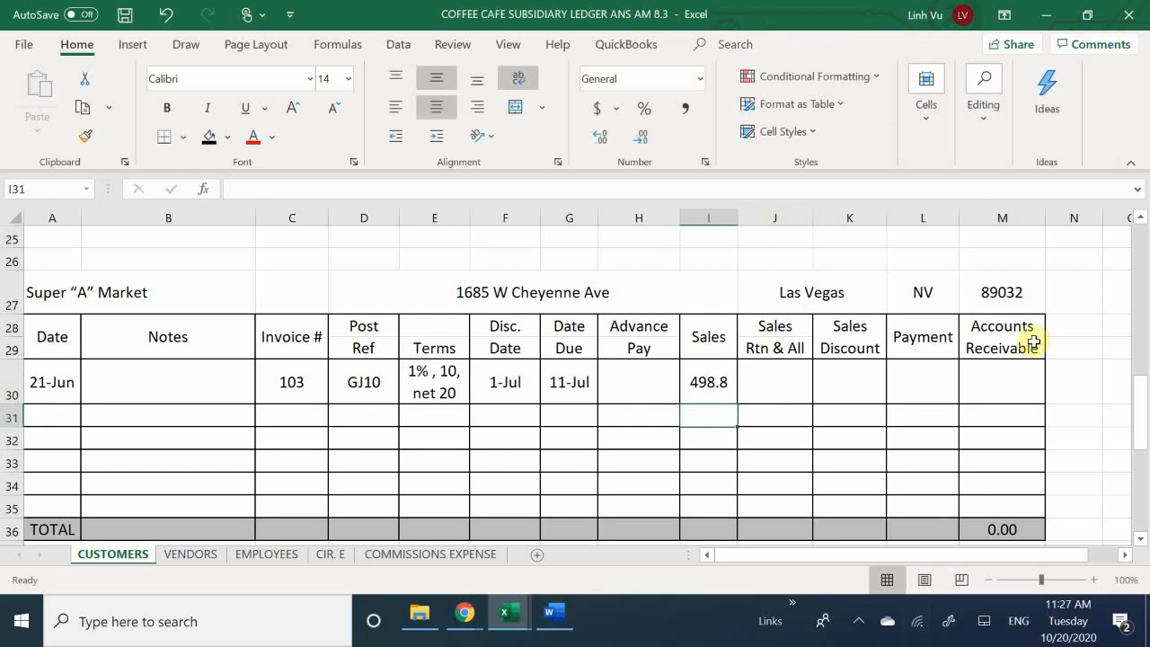
Step: Apply the comma number style to the Super "A" Market amount cells H30:M35
click(633, 385)
mouse_move(634, 384)
mouse_down()
mouse_move(914, 405)
mouse_move(993, 488)
mouse_move(997, 510)
mouse_up()
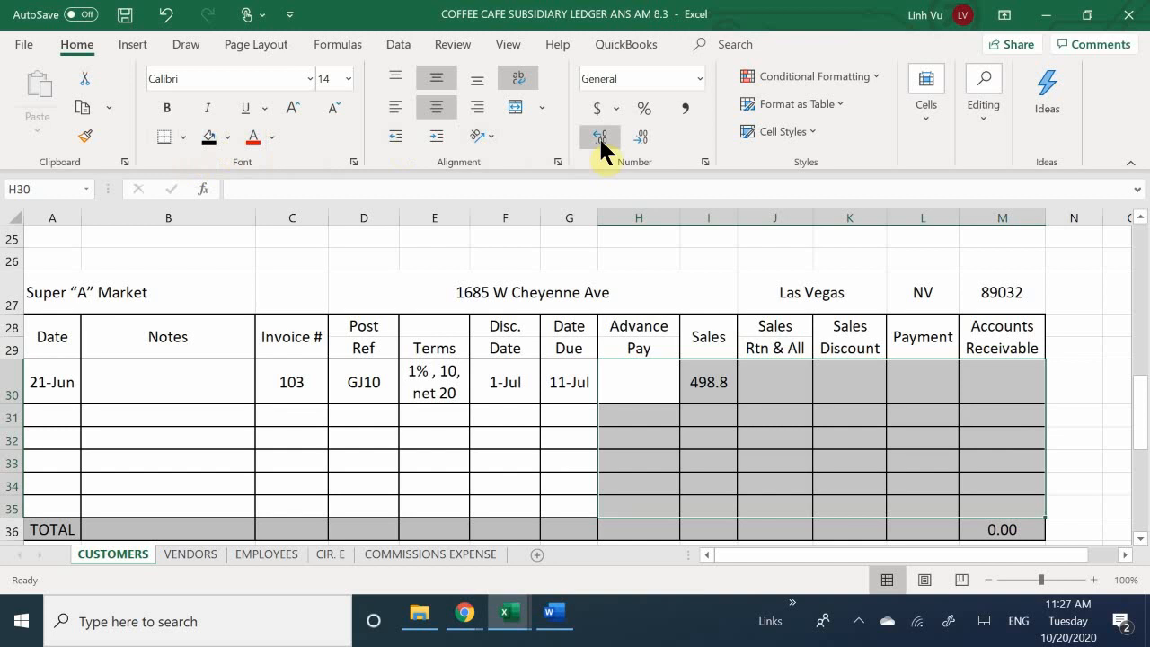
click(685, 110)
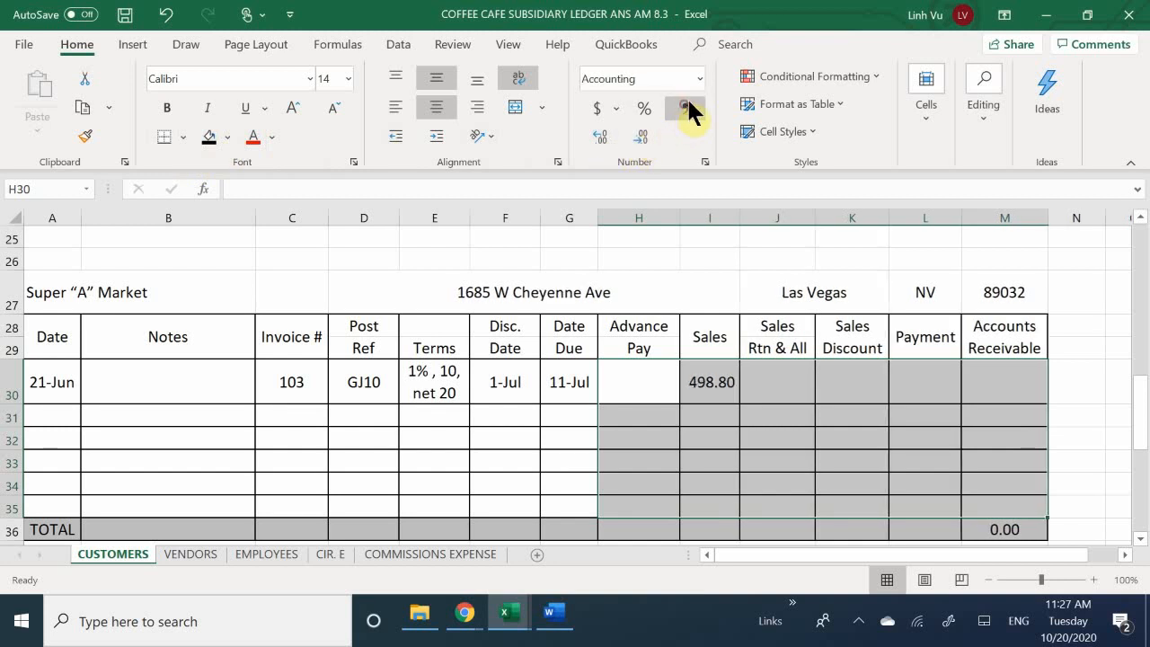
Step: Calculate invoice 103's accounts receivable in M30 with the formula =I30-H30-J30-K30-L30
click(991, 385)
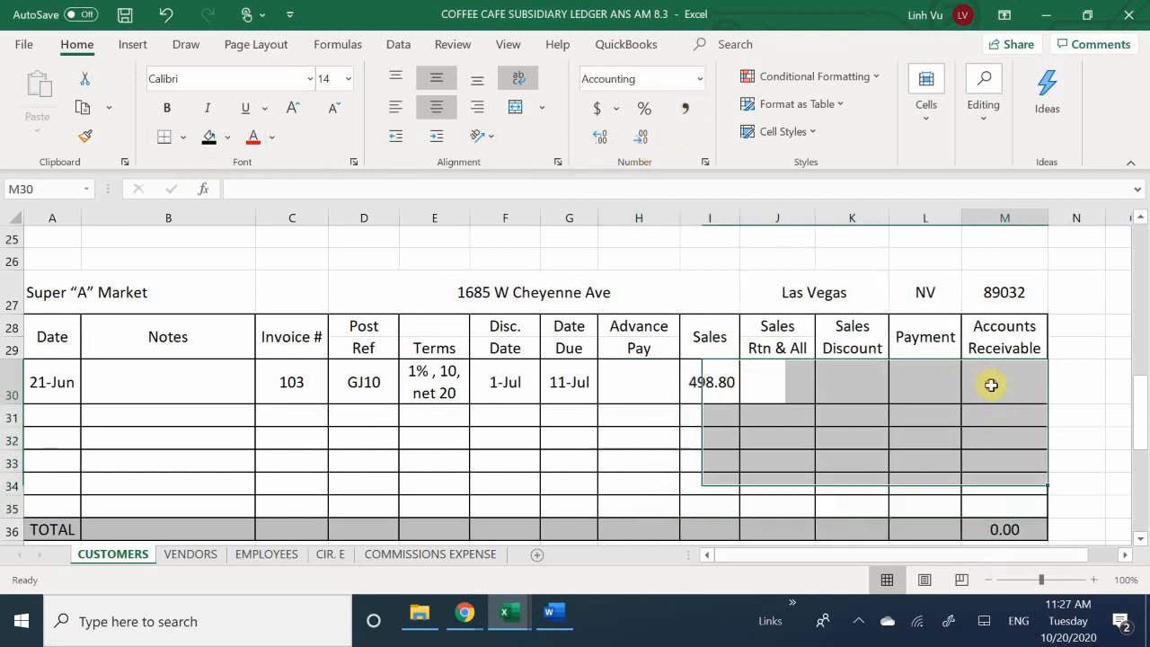
text(=)
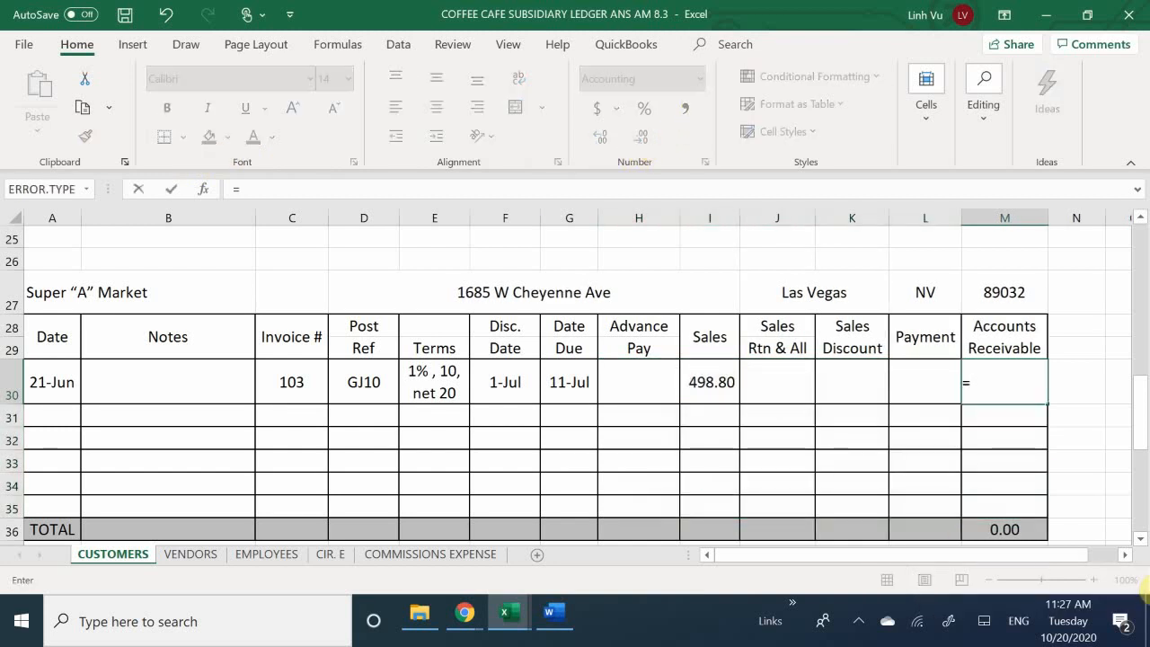
key(Left)
key(Left)
key(Left)
key(Left)
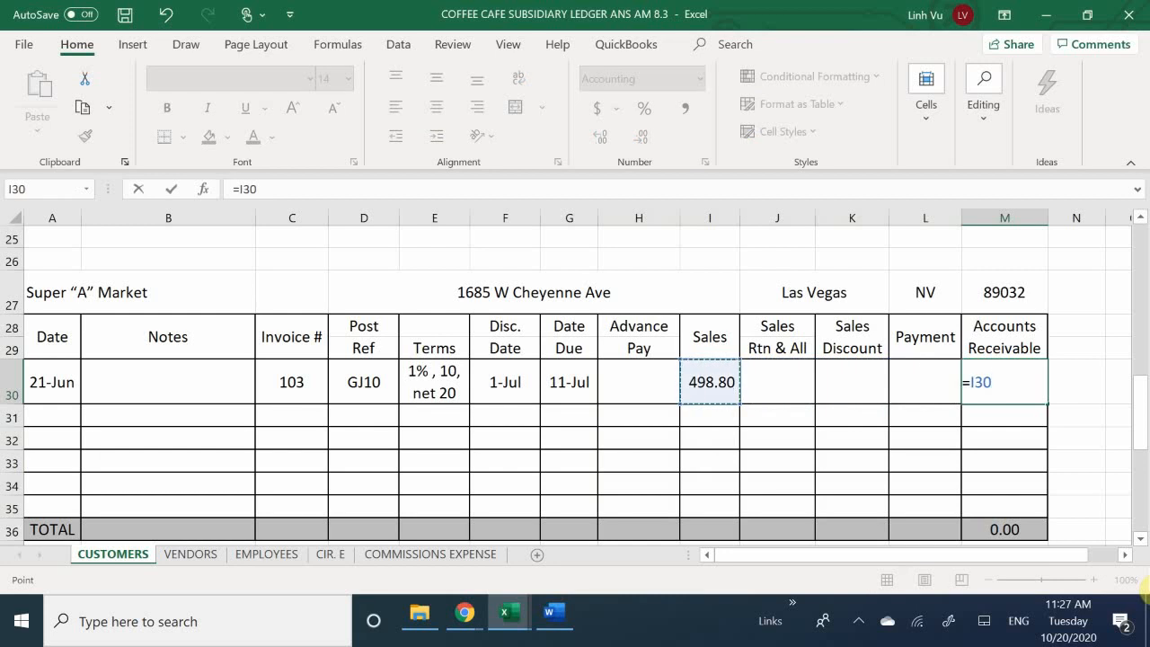
text(-)
key(Left)
key(Left)
key(Left)
key(Left)
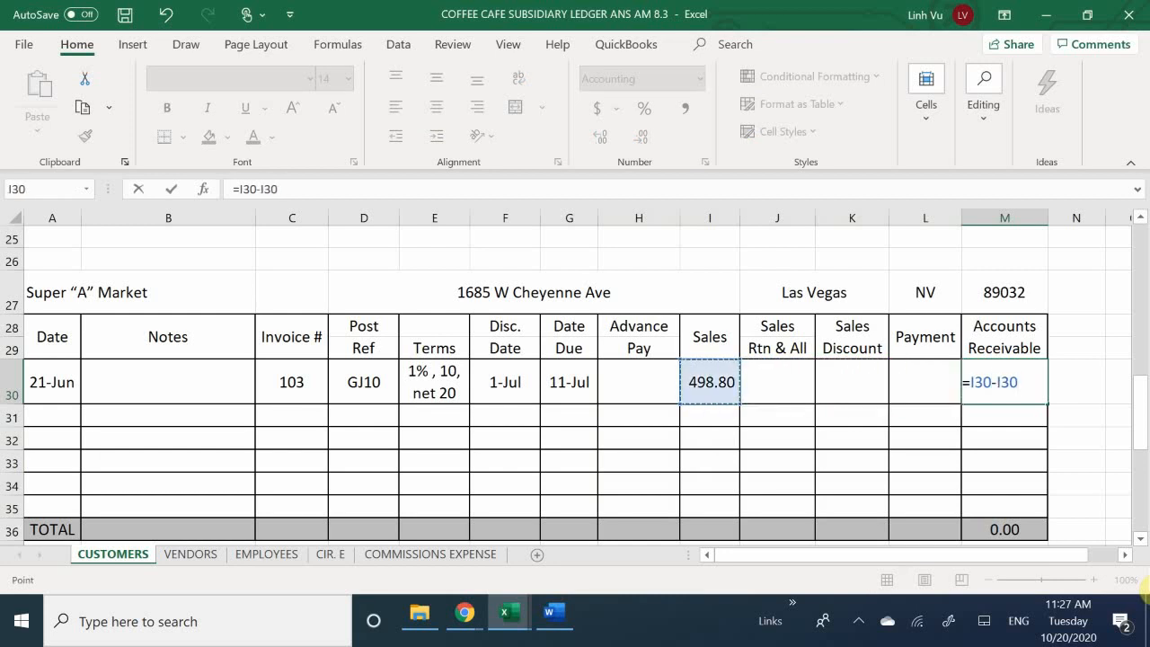
key(Left)
text(-)
key(Left)
key(Left)
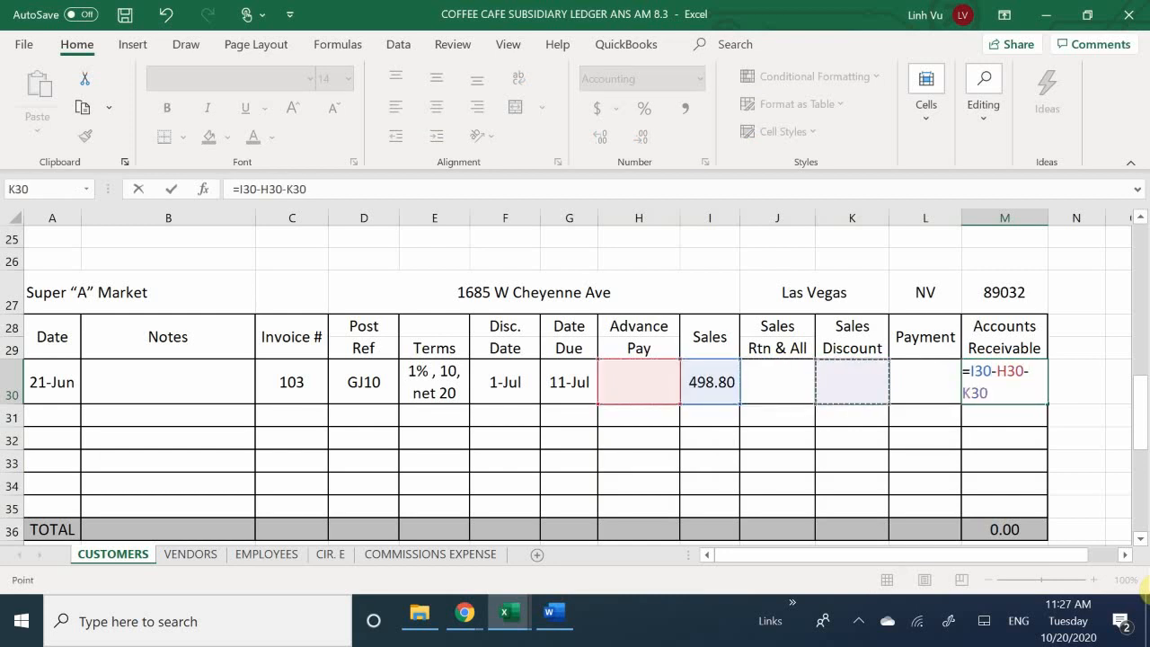
key(Left)
text(-)
key(Left)
key(Left)
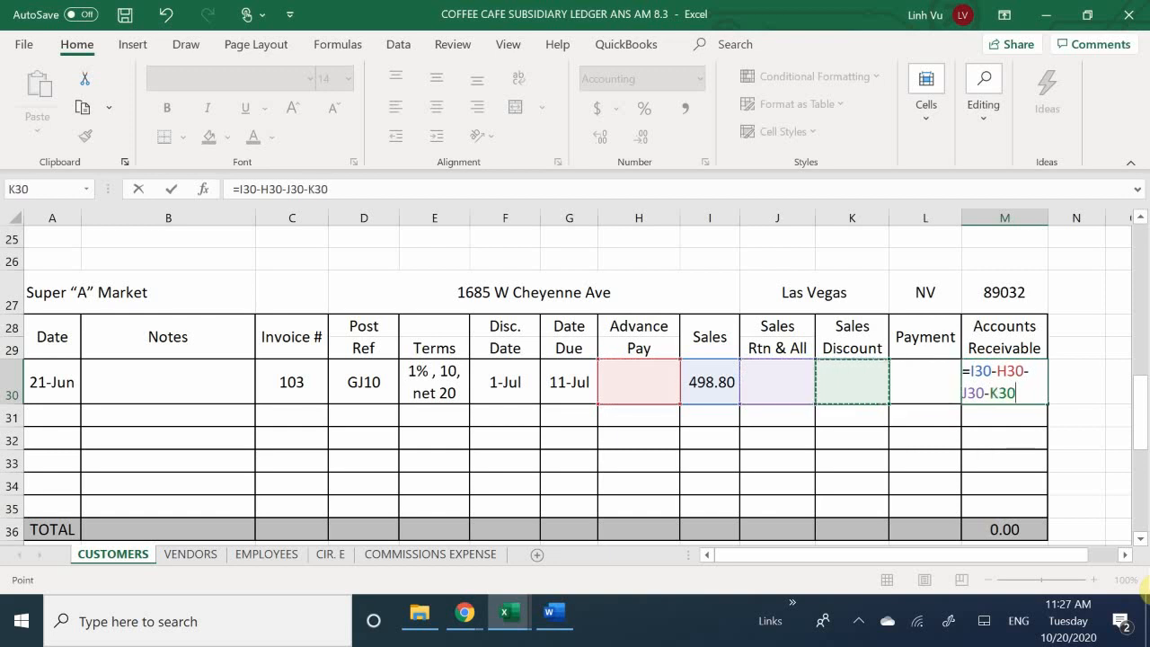
text(-)
key(Left)
key(Return)
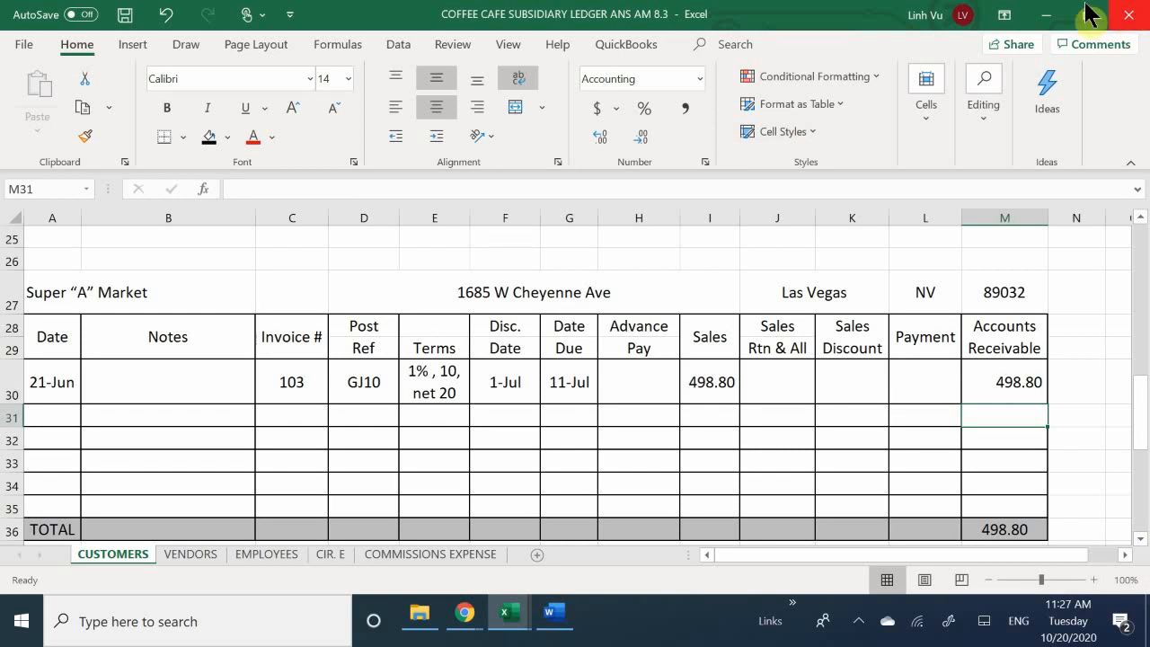
Step: Check the Super "A" Market accounts receivable total against the page 10 general journal entry and invoice 103 in Word
scroll(1069, 248, down, 1)
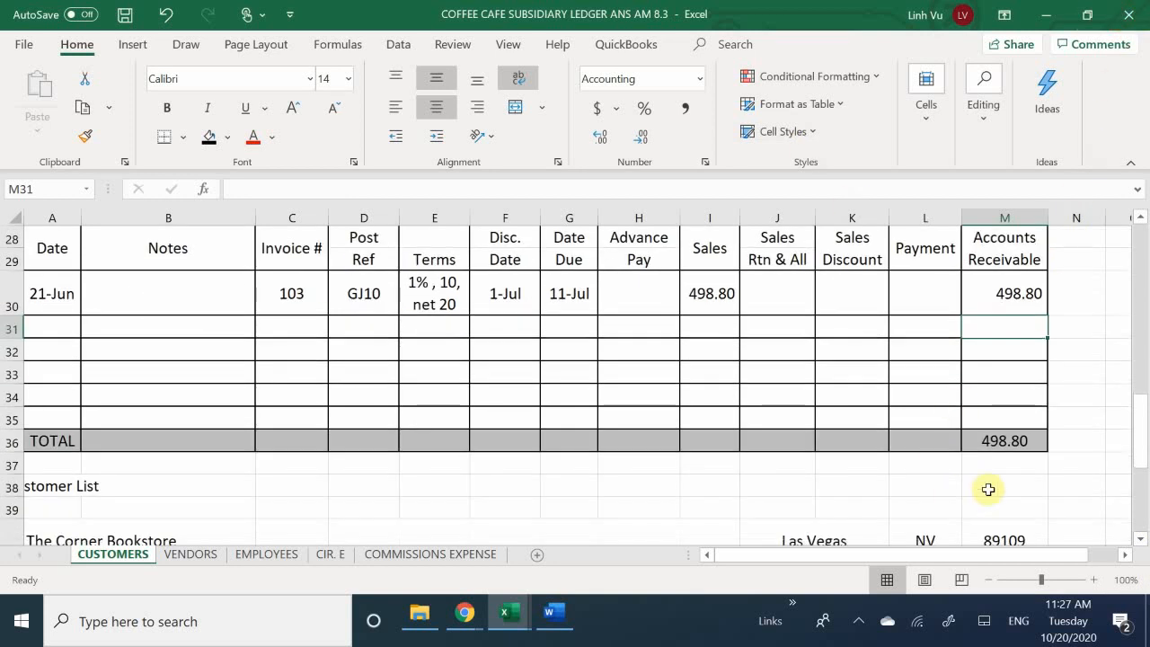
click(1021, 447)
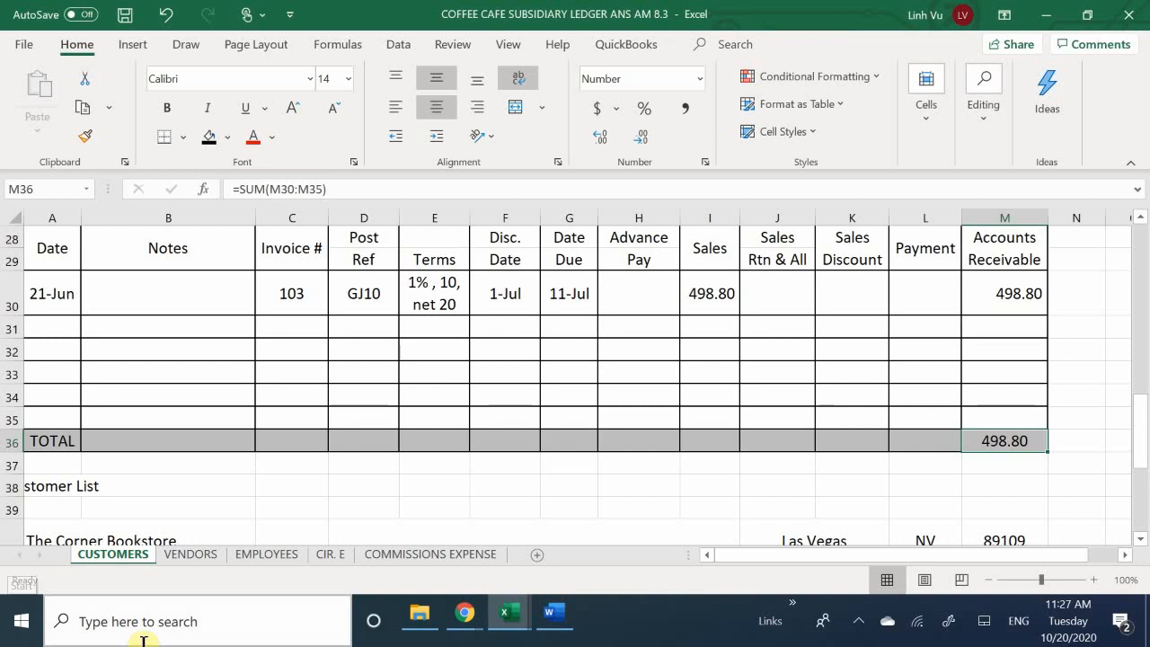
click(509, 615)
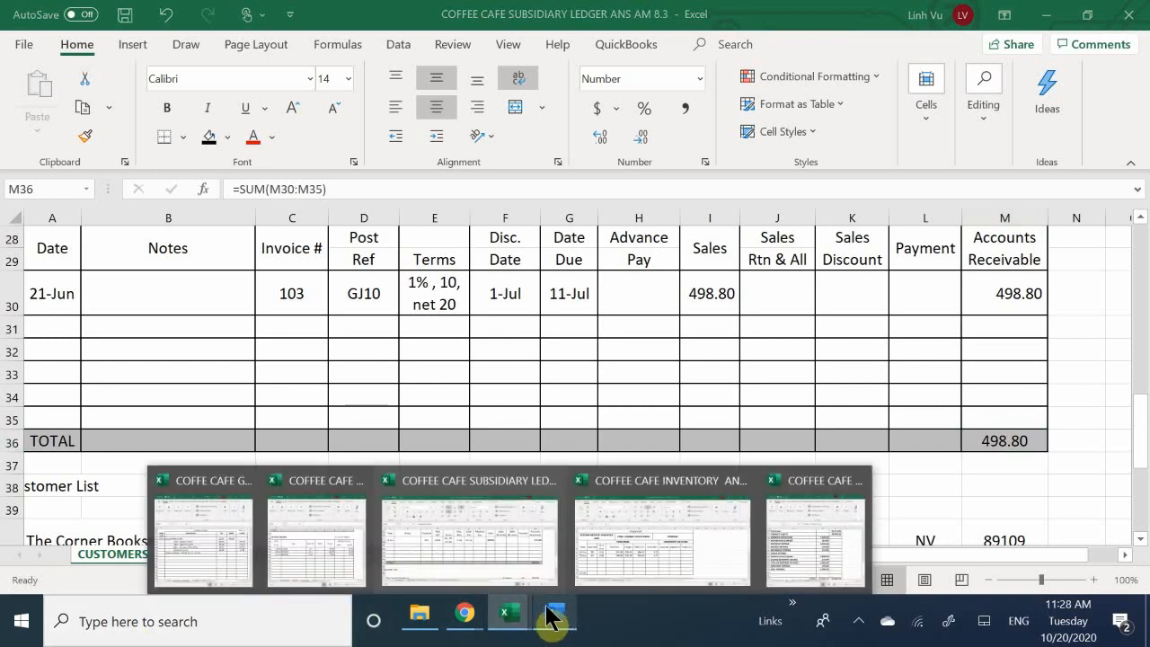
click(243, 536)
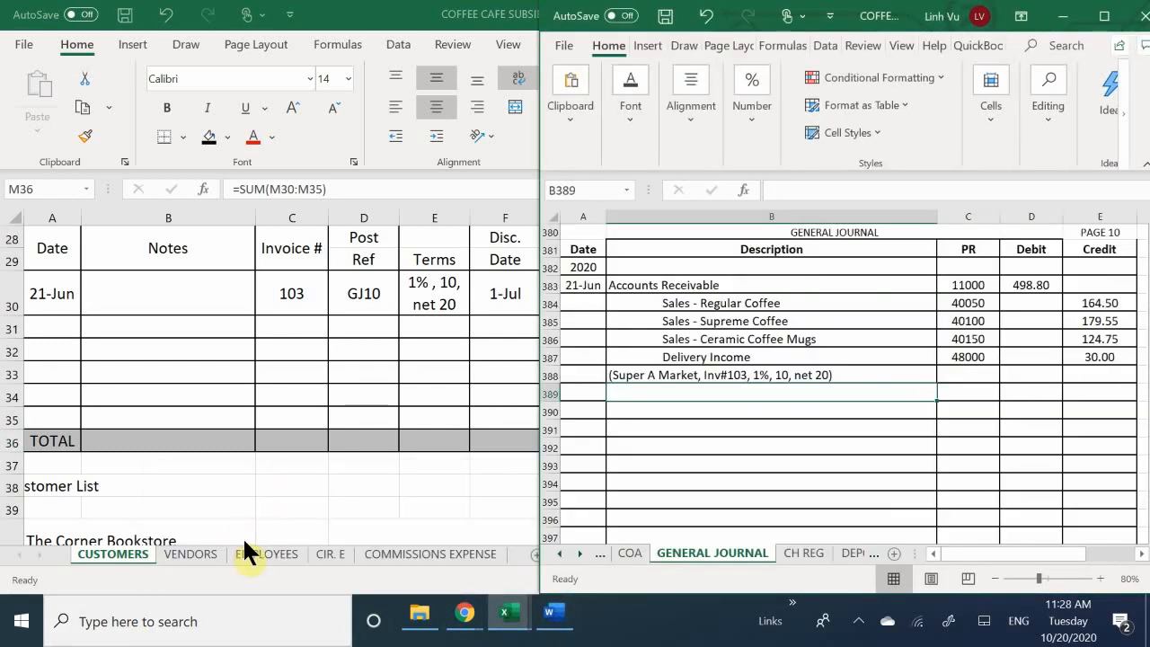
click(554, 618)
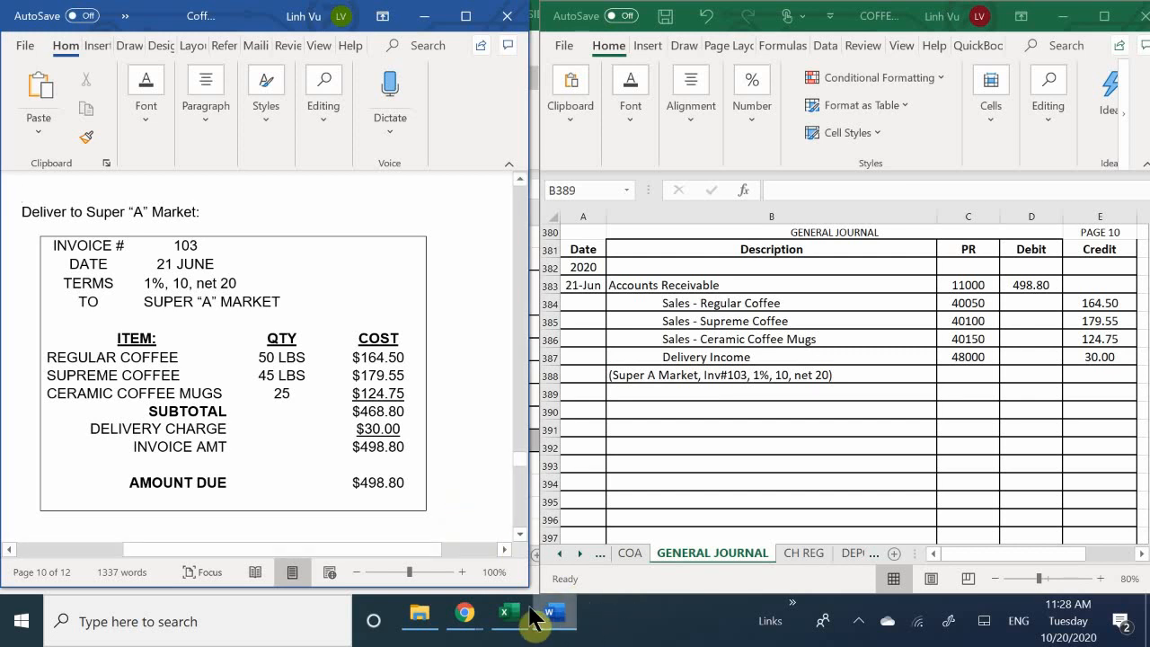
Step: Switch to the COFFEE CAFE INVENTORY workbook and open the REG COFFEE sheet at its next empty row
mouse_move(521, 620)
mouse_move(824, 543)
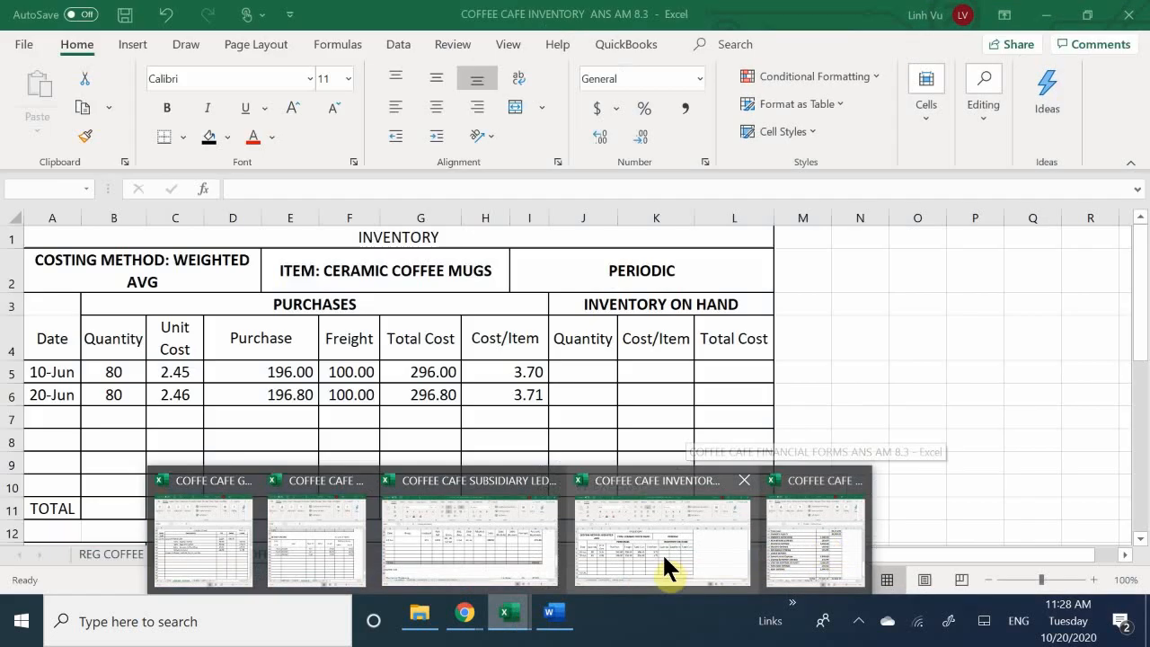
click(662, 552)
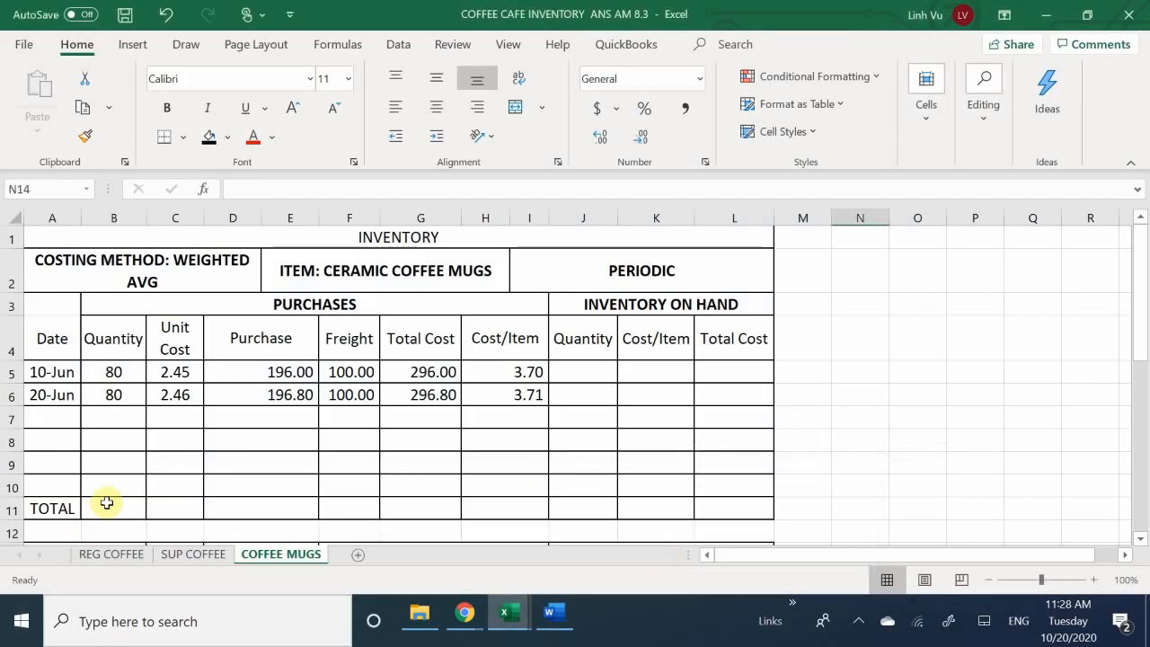
click(91, 558)
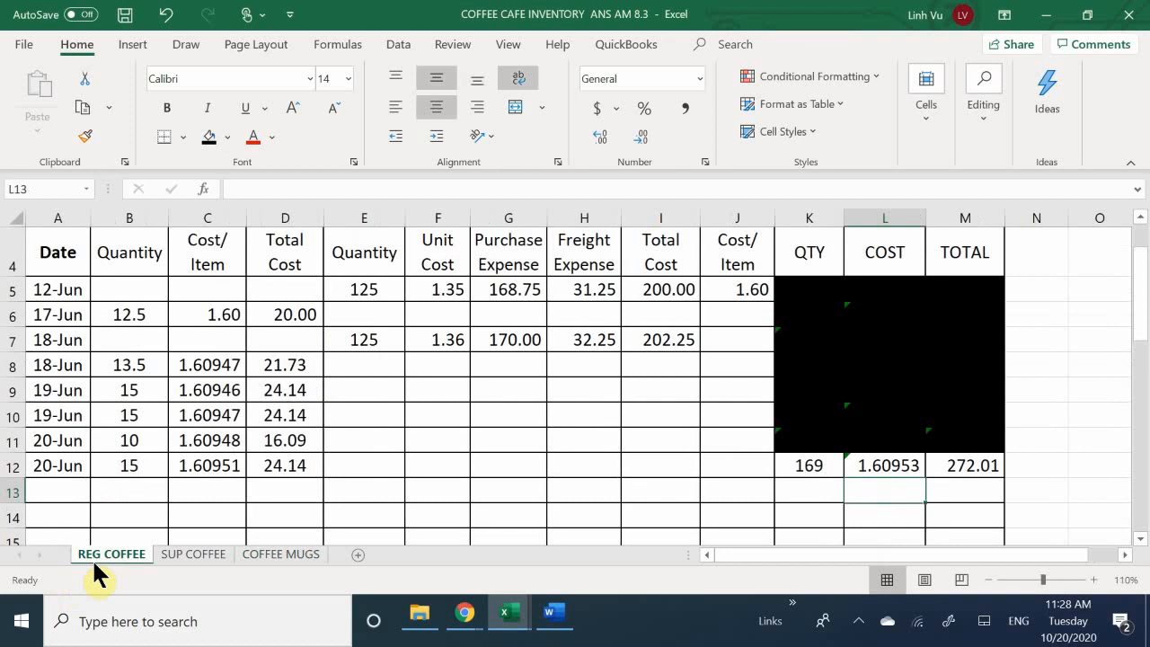
scroll(90, 510, down, 1)
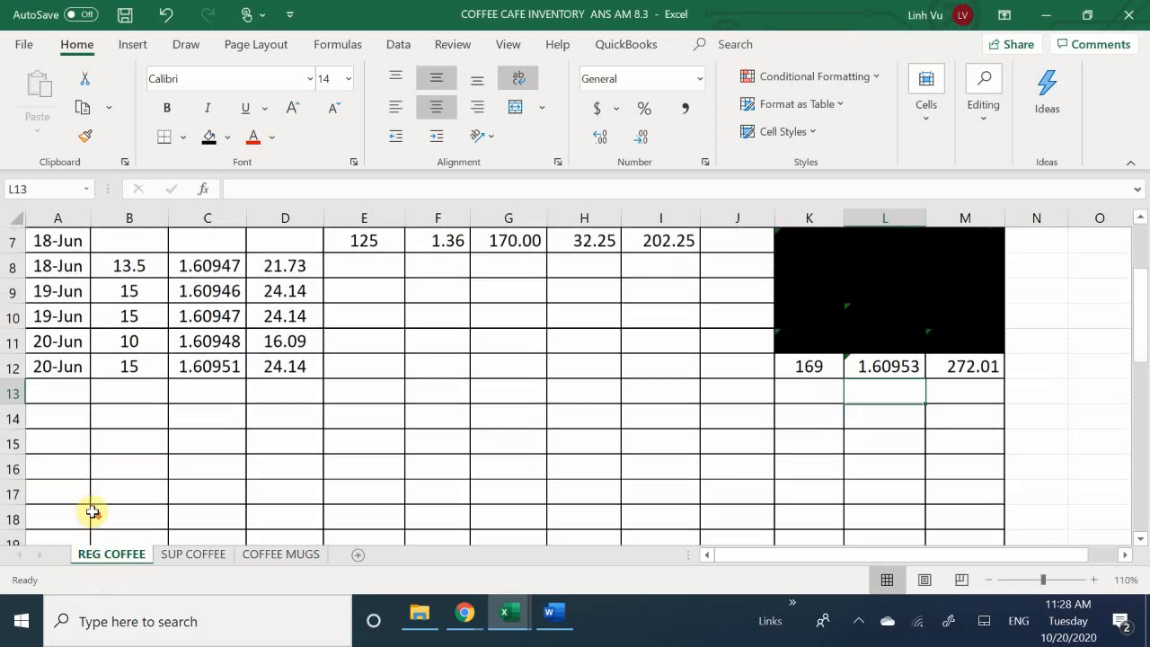
Step: Record the regular coffee sale in row 13 with the date 6/21 and a quantity of 50
click(63, 394)
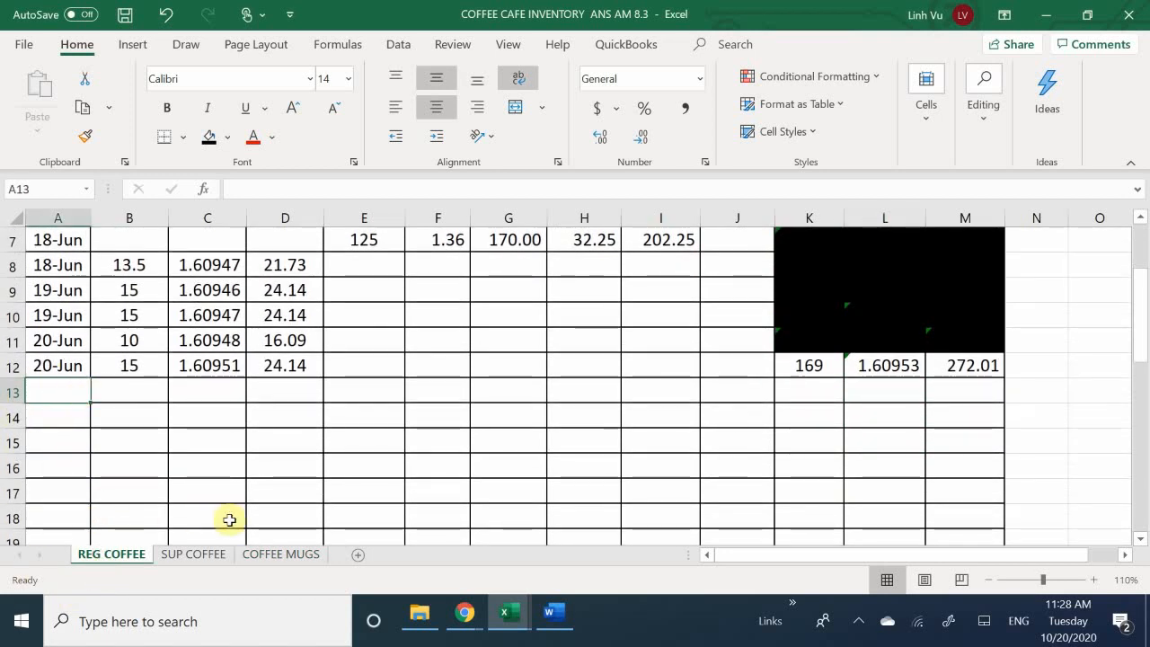
text(6/21)
key(Return)
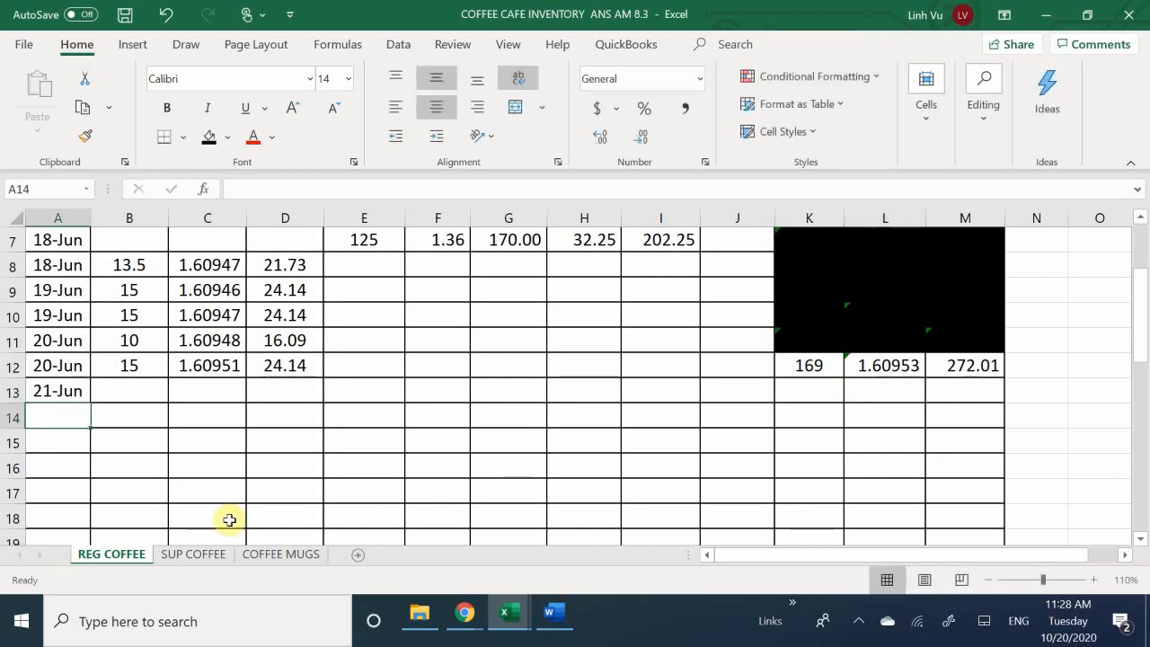
key(Right)
key(Up)
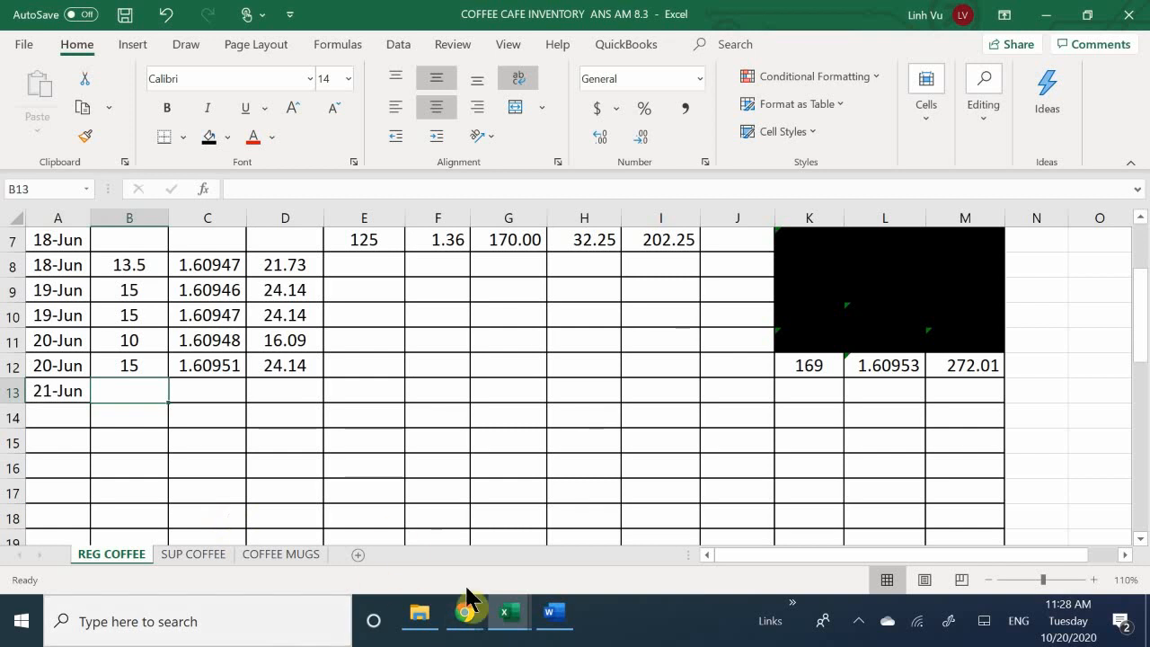
text(50)
key(Return)
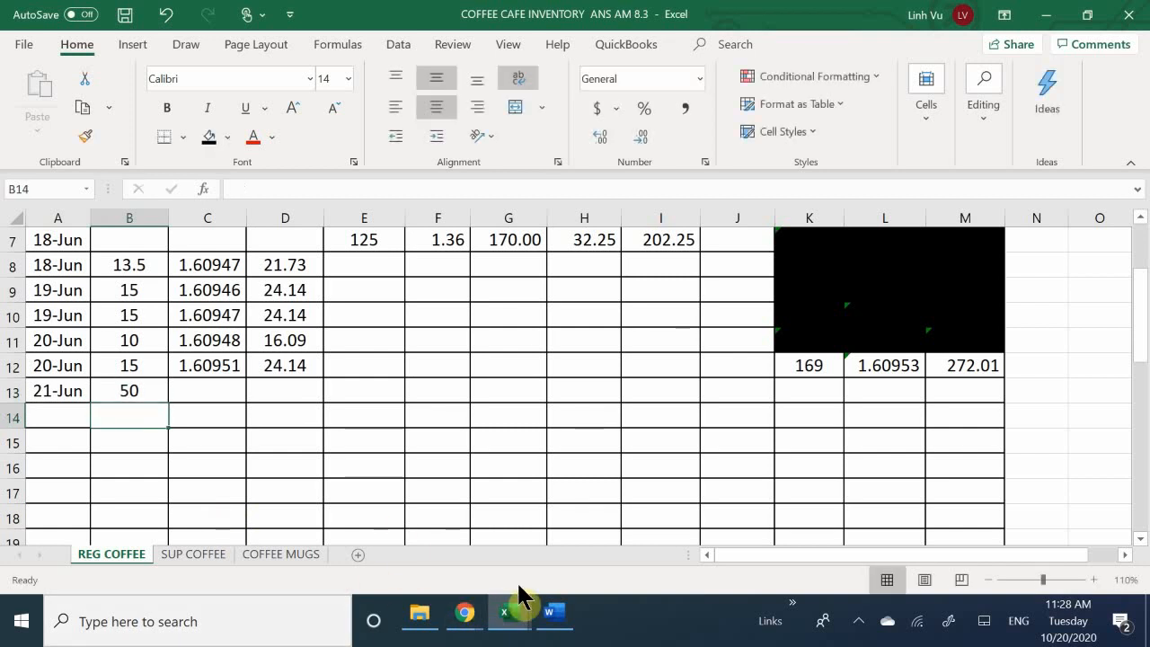
Step: Set the 21-Jun cost per item in C13 to the last on-hand unit cost with =L12
key(Right)
key(Up)
text(=)
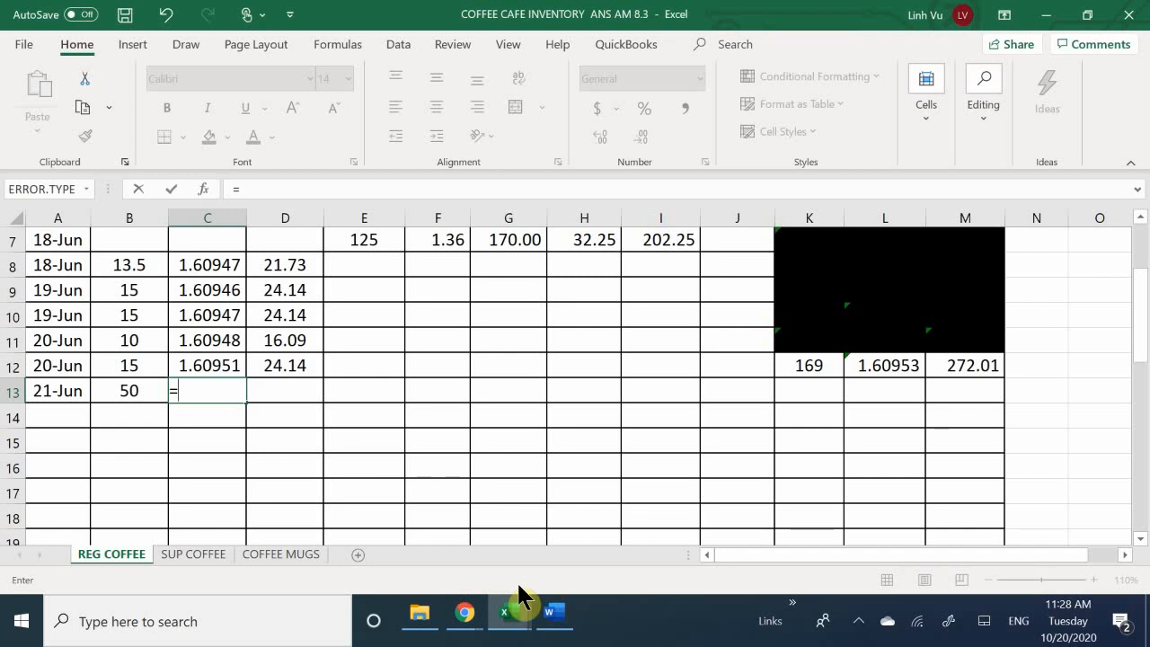
click(887, 368)
key(Return)
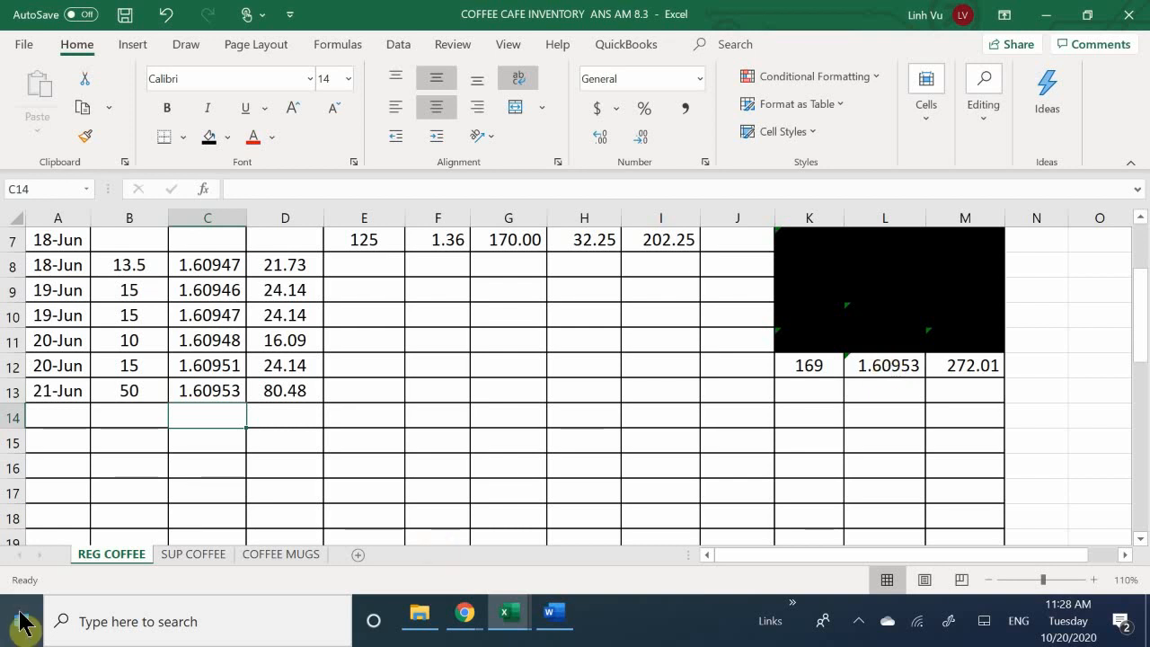
Step: Review the total cost and cost-per-item formulas of the 21-Jun row and the on-hand cost column
click(276, 393)
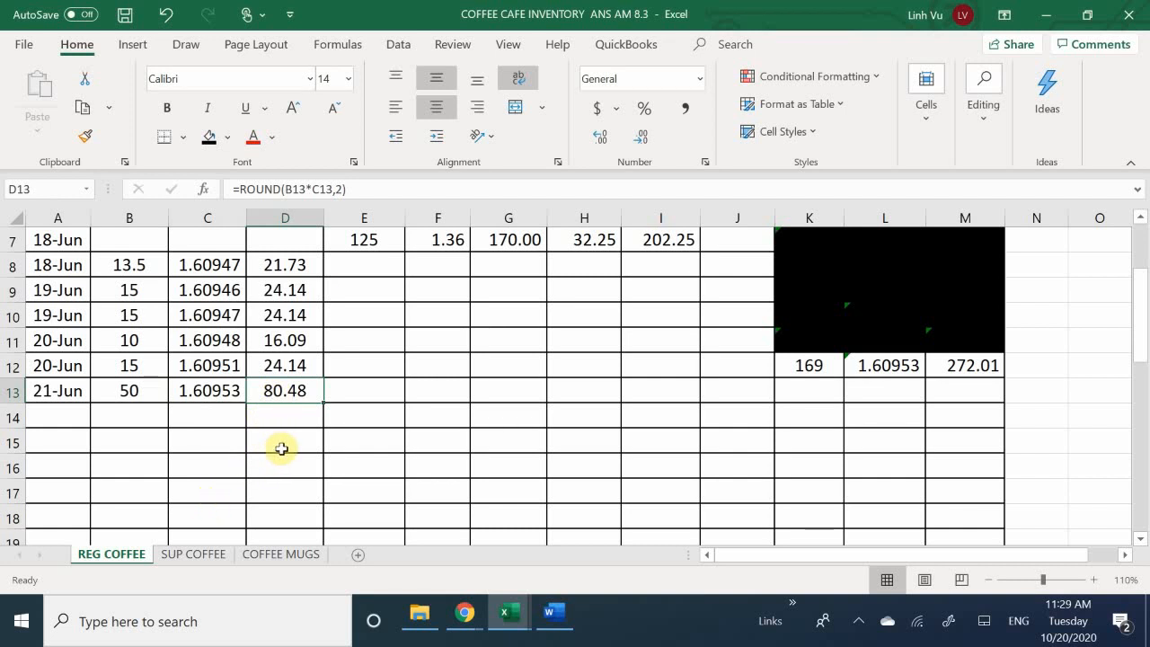
click(281, 448)
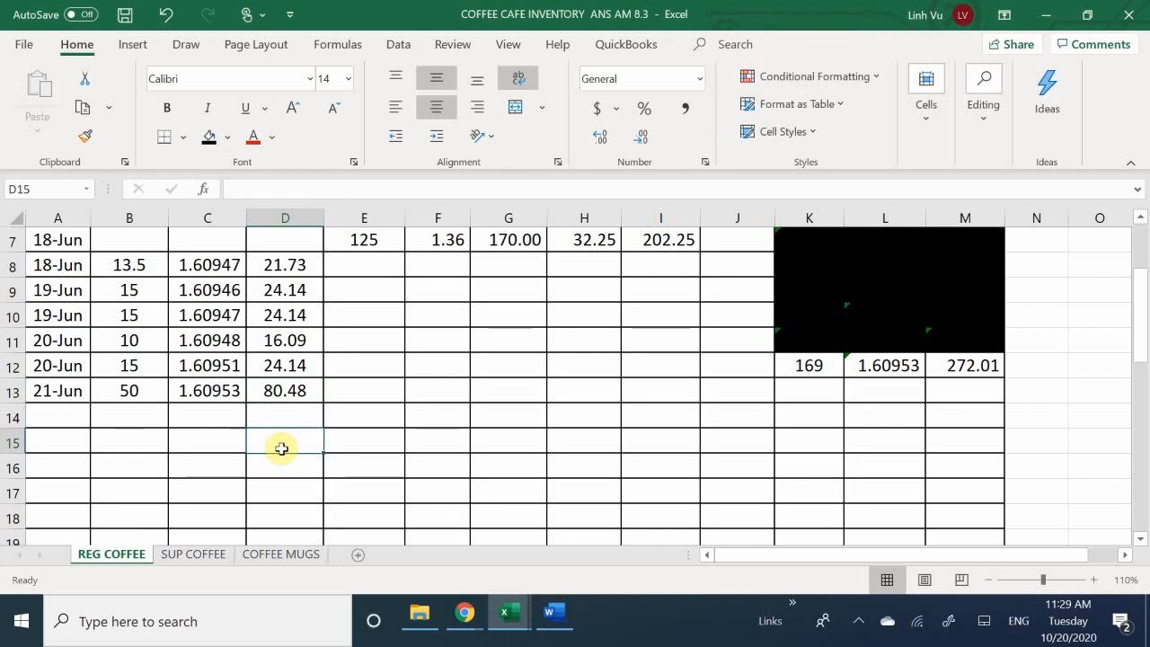
click(296, 391)
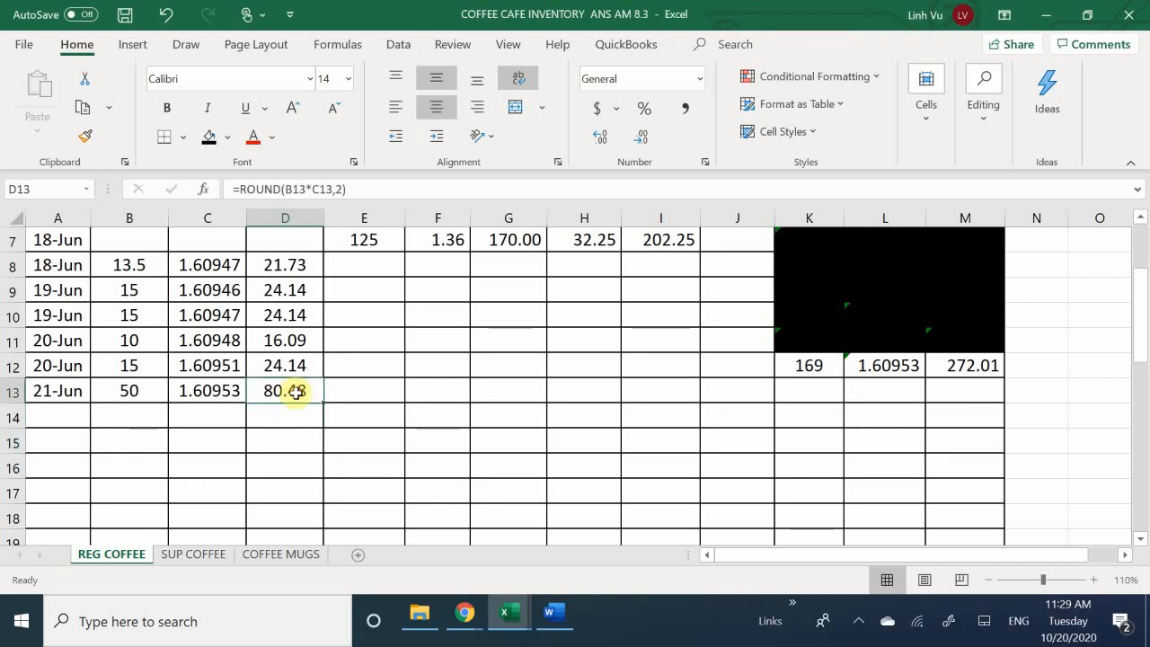
click(204, 403)
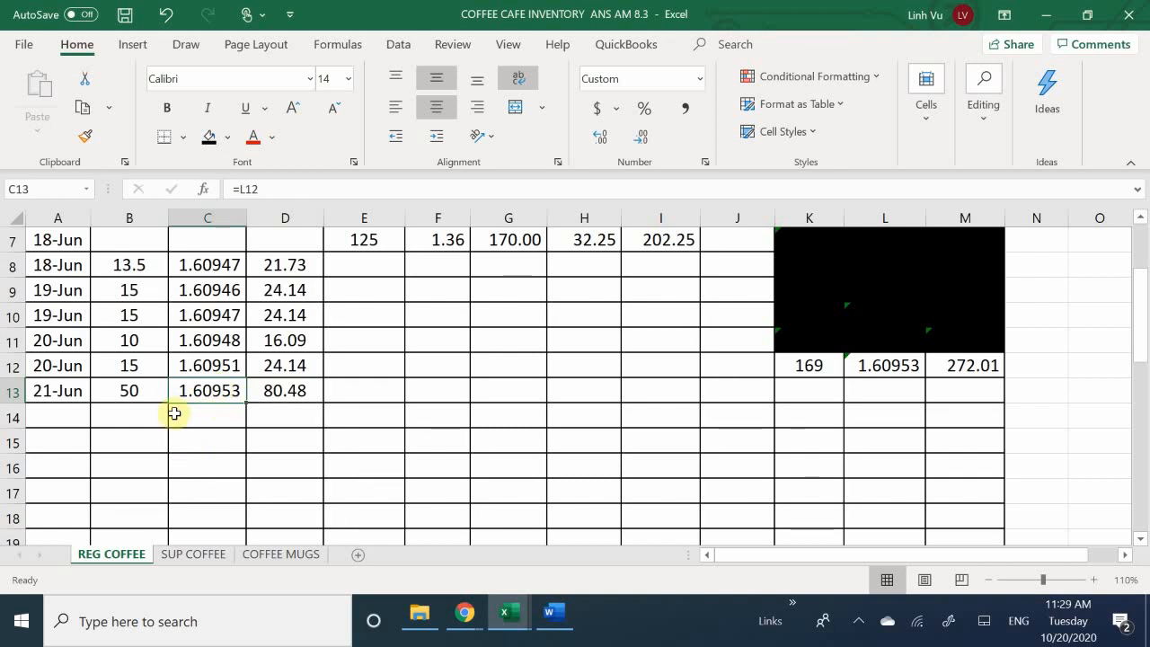
click(909, 218)
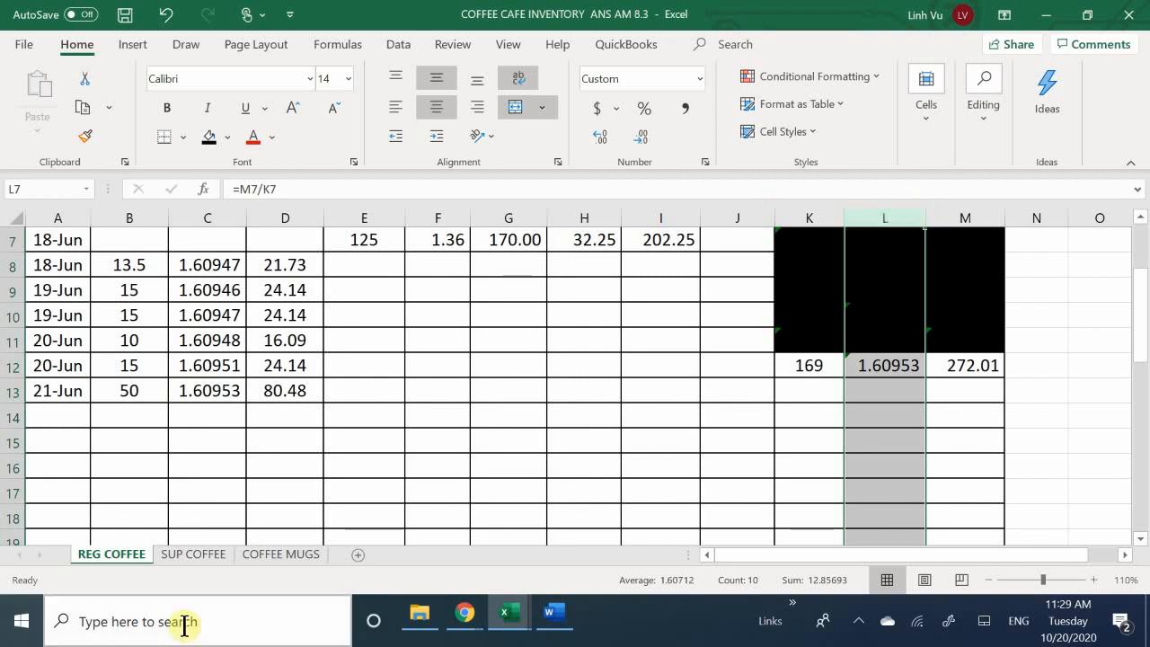
click(367, 386)
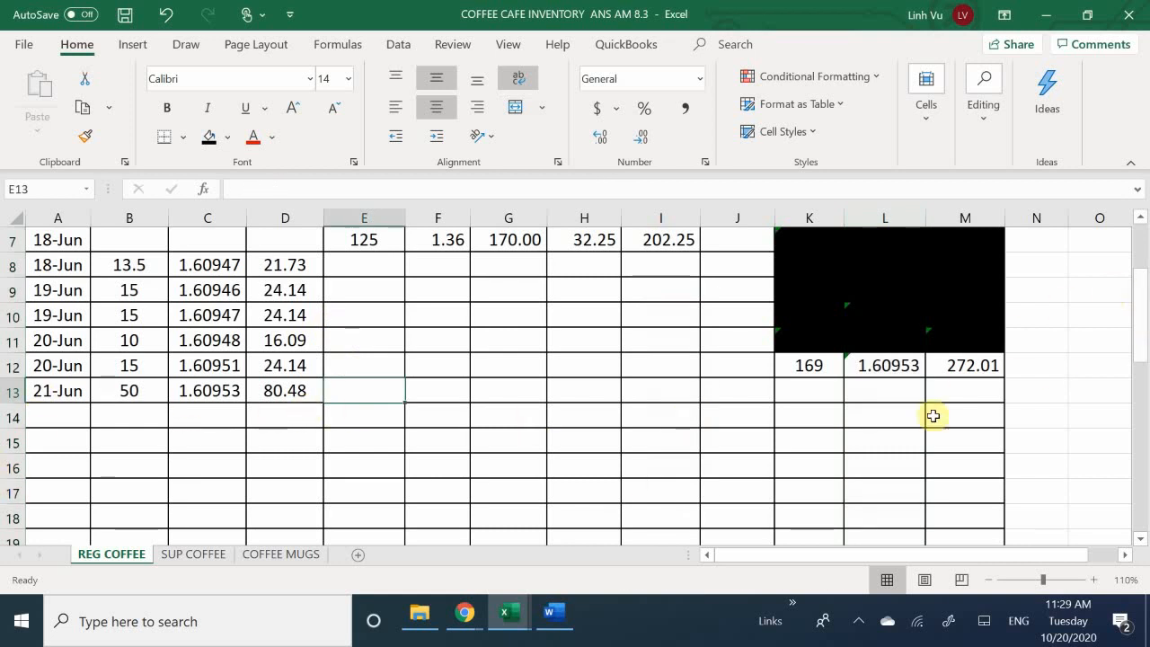
Step: Calculate the 21-Jun on-hand quantity in K13 of the REG COFFEE sheet with =K12-B13
click(818, 389)
text(=)
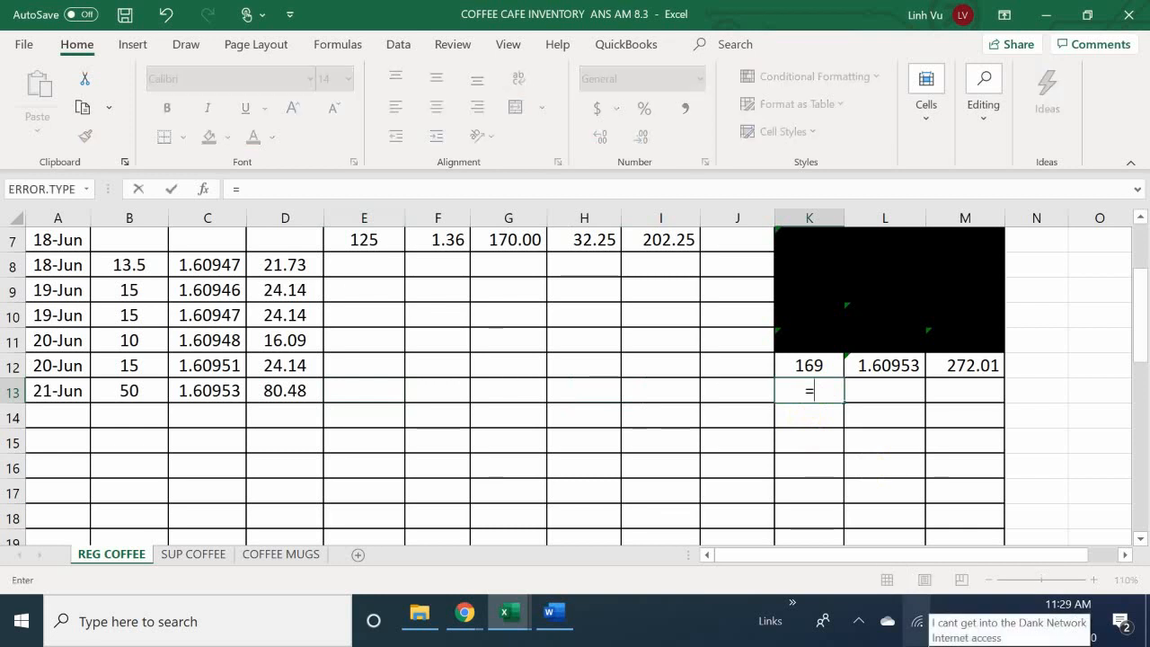
key(Up)
text(-)
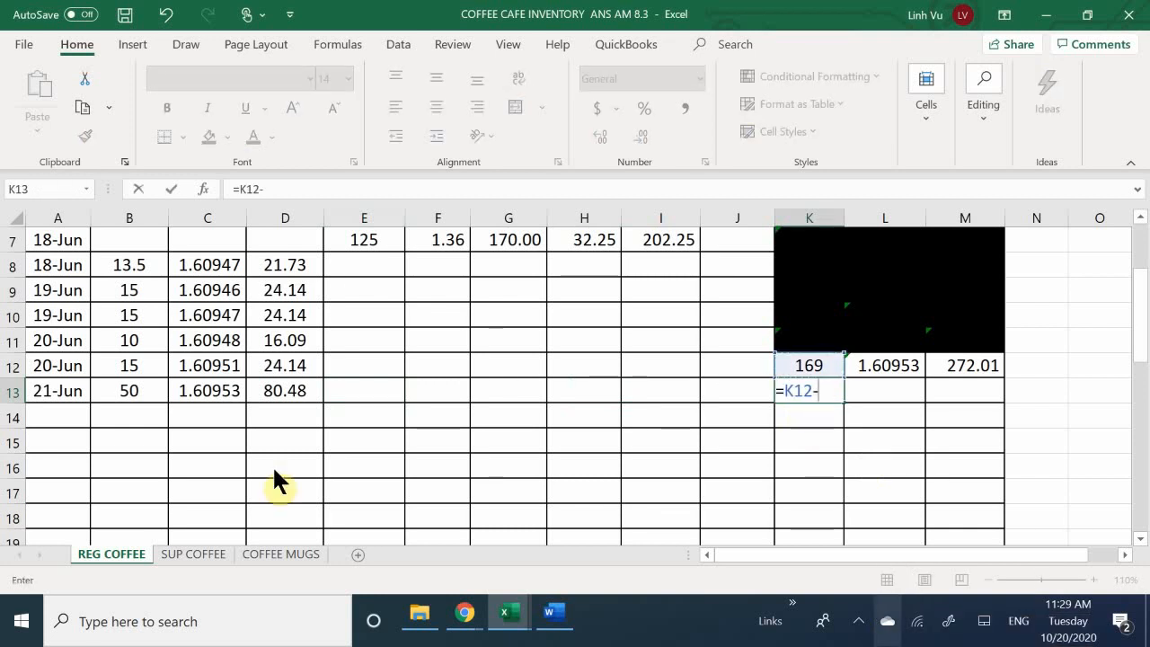
click(129, 390)
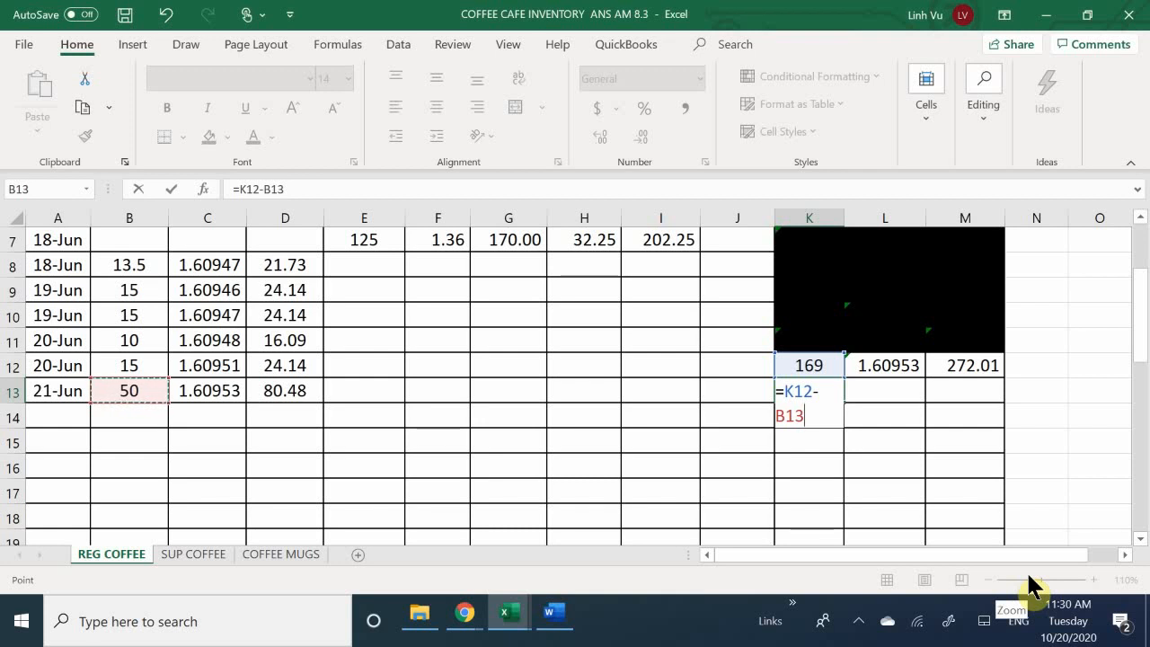
key(Return)
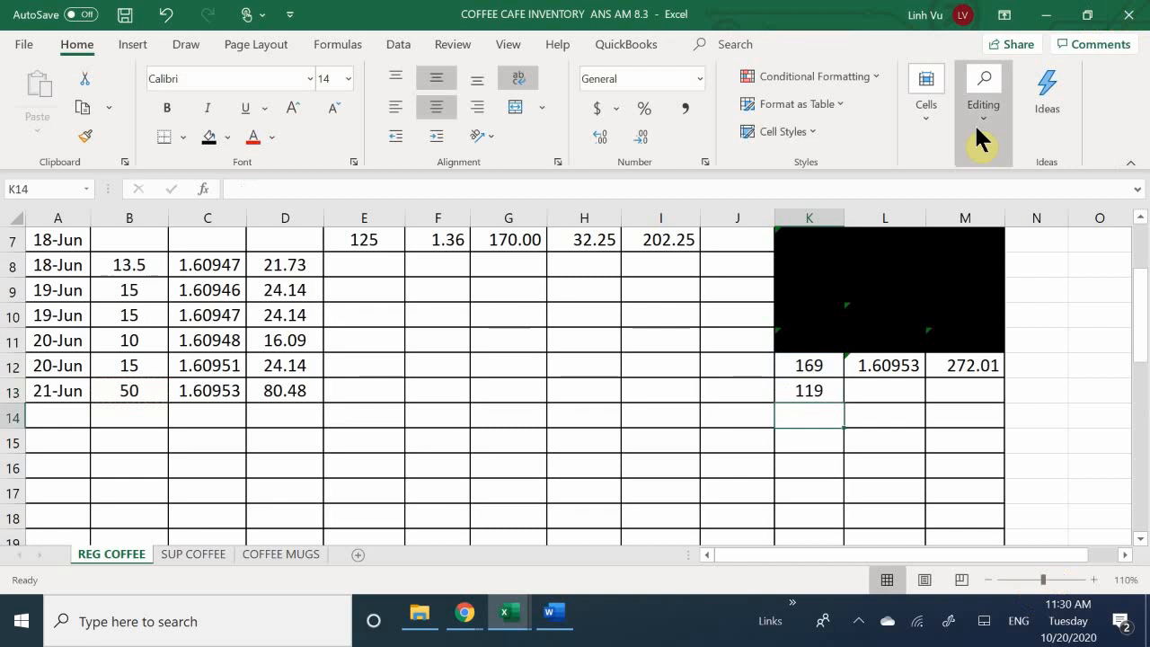
Step: Calculate the 21-Jun on-hand total in M13 by subtracting the total cost sold with =M12-D13
click(958, 388)
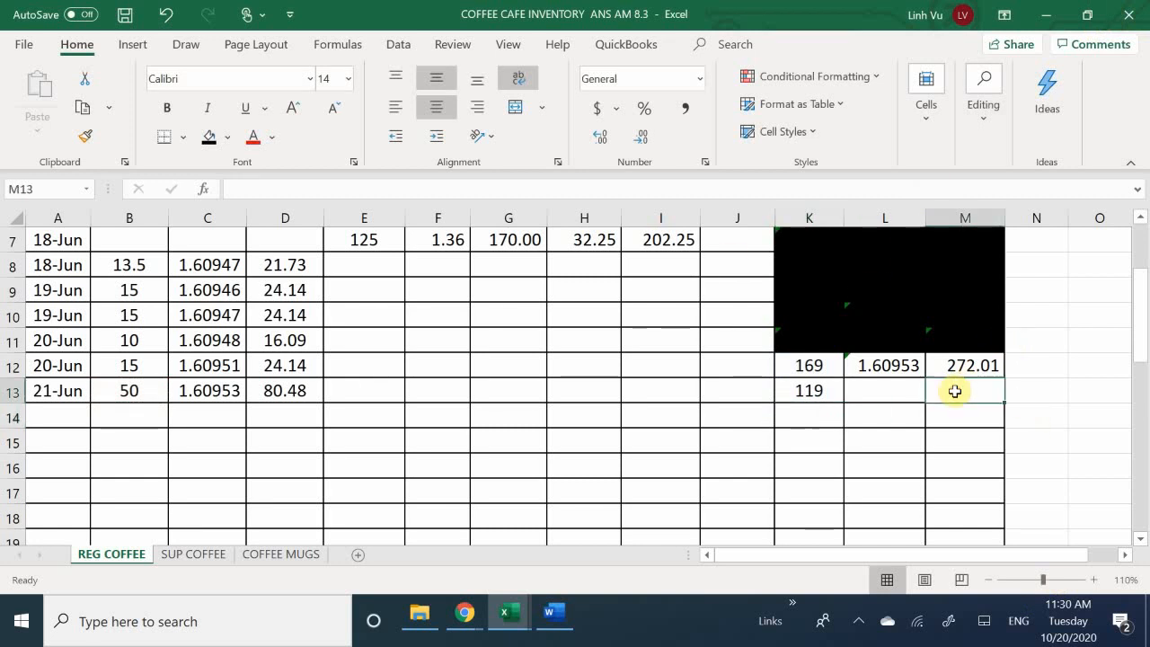
text(=)
key(Up)
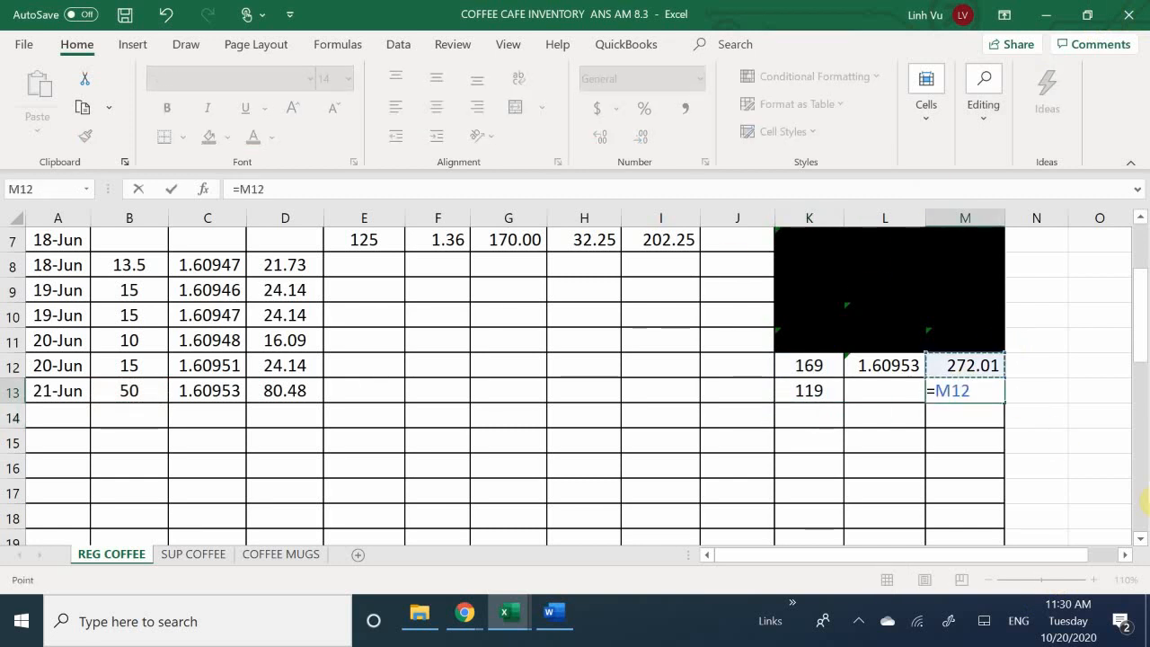
text(-)
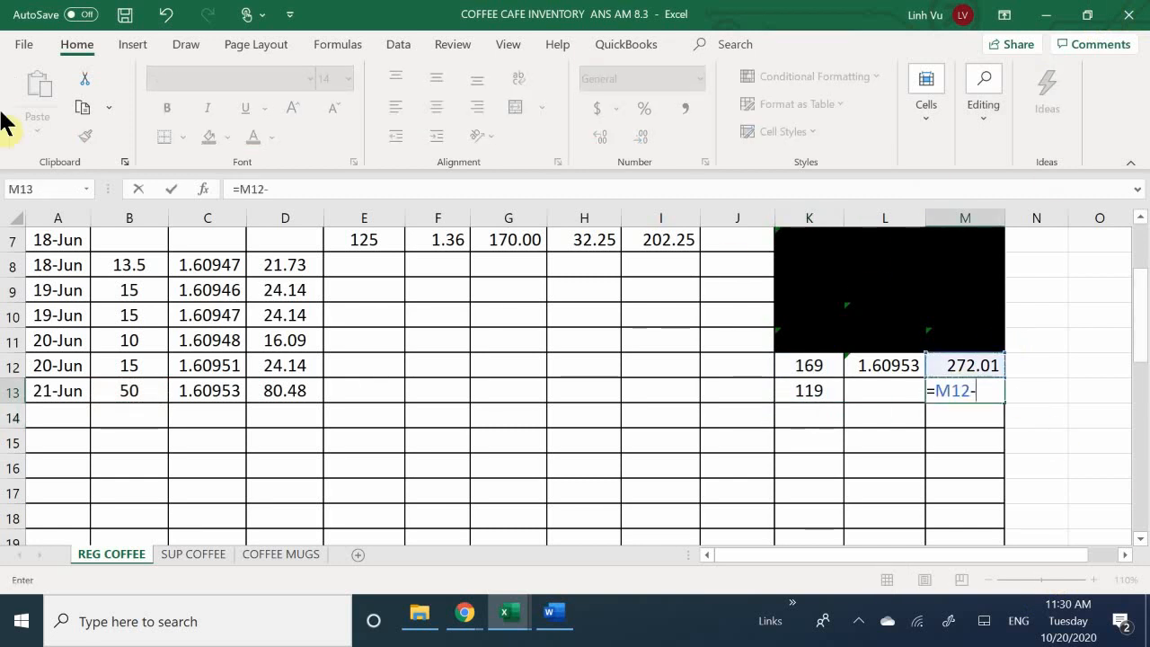
click(279, 396)
key(Return)
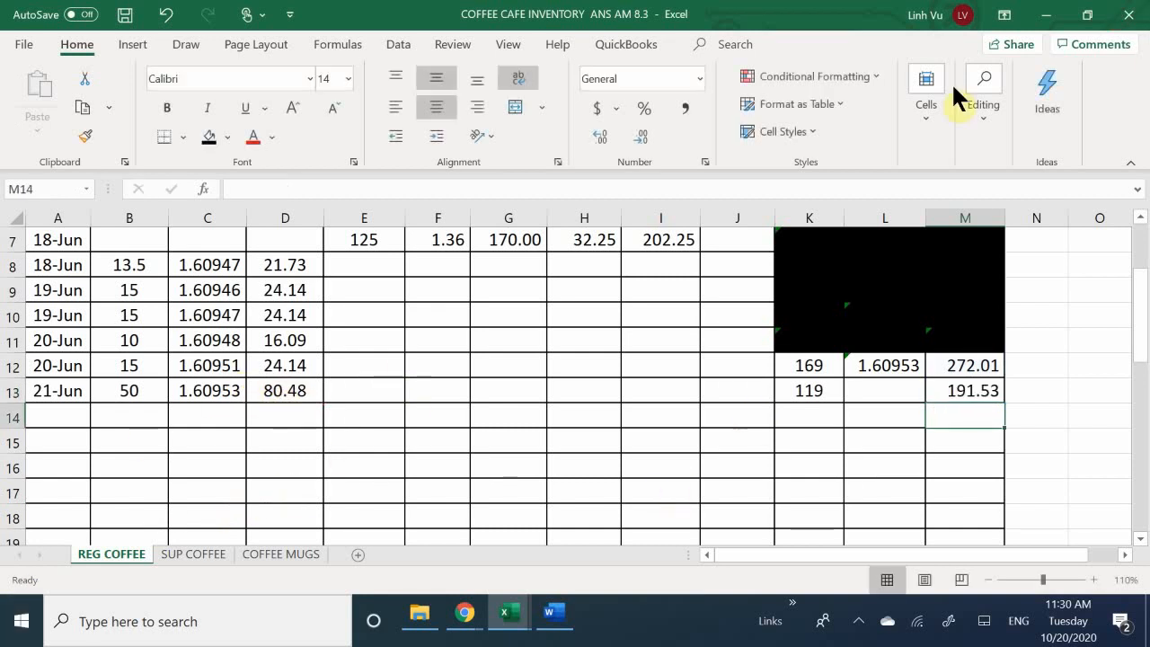
Step: Extend the on-hand unit cost formula from L12 down to L13
click(899, 366)
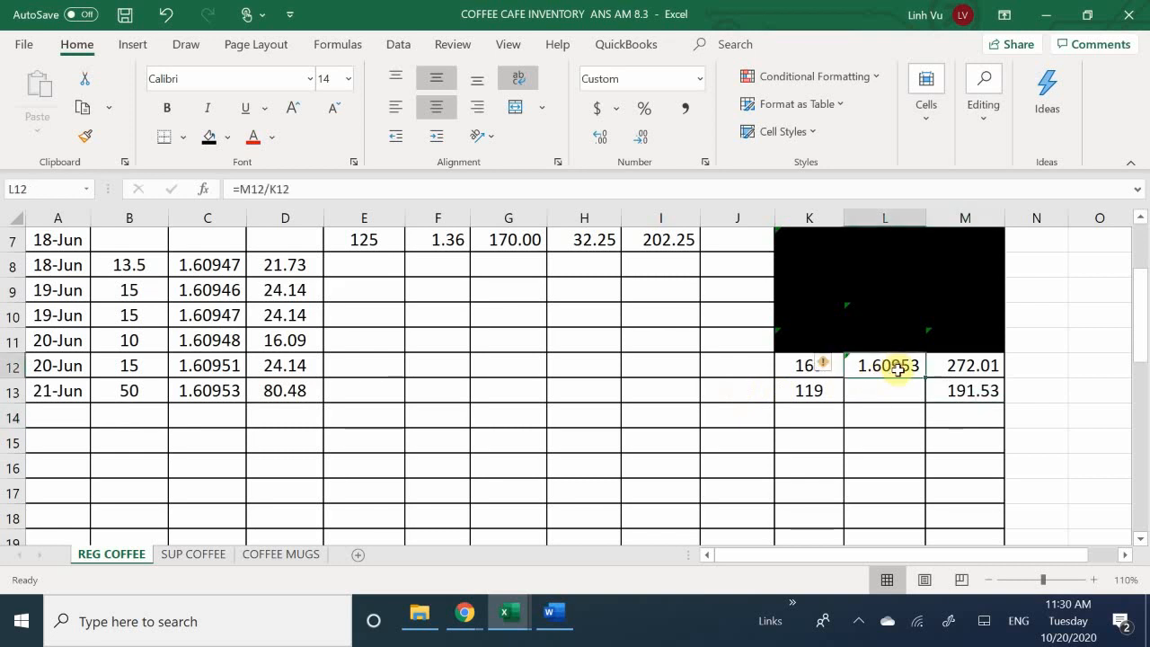
drag(925, 378, 923, 400)
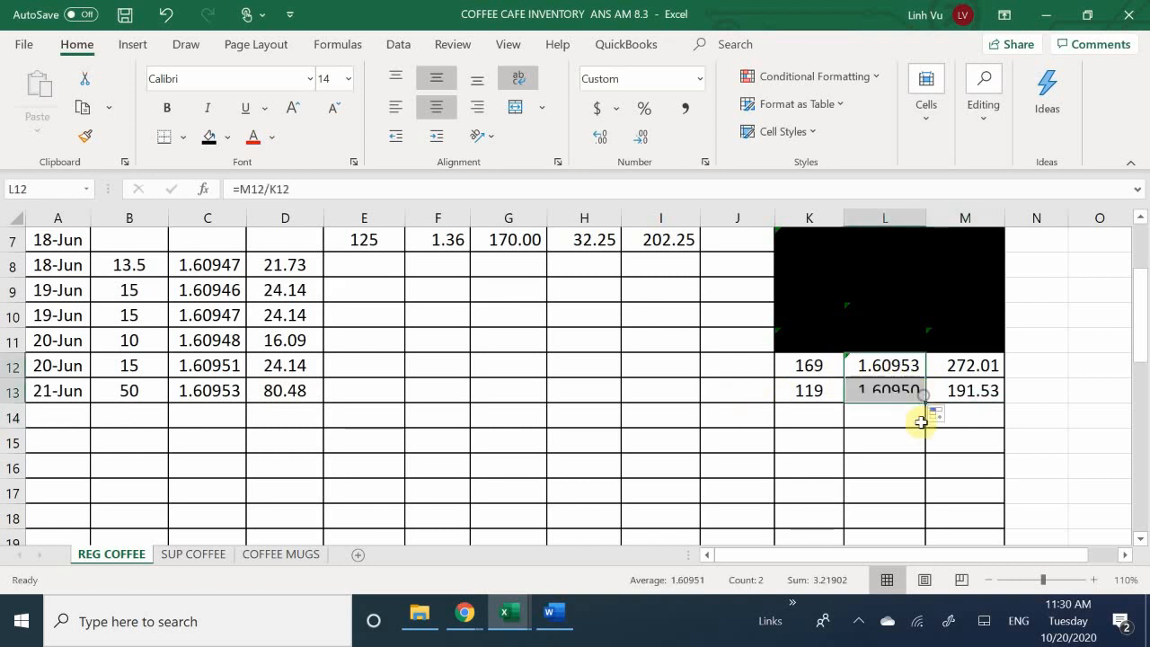
click(881, 424)
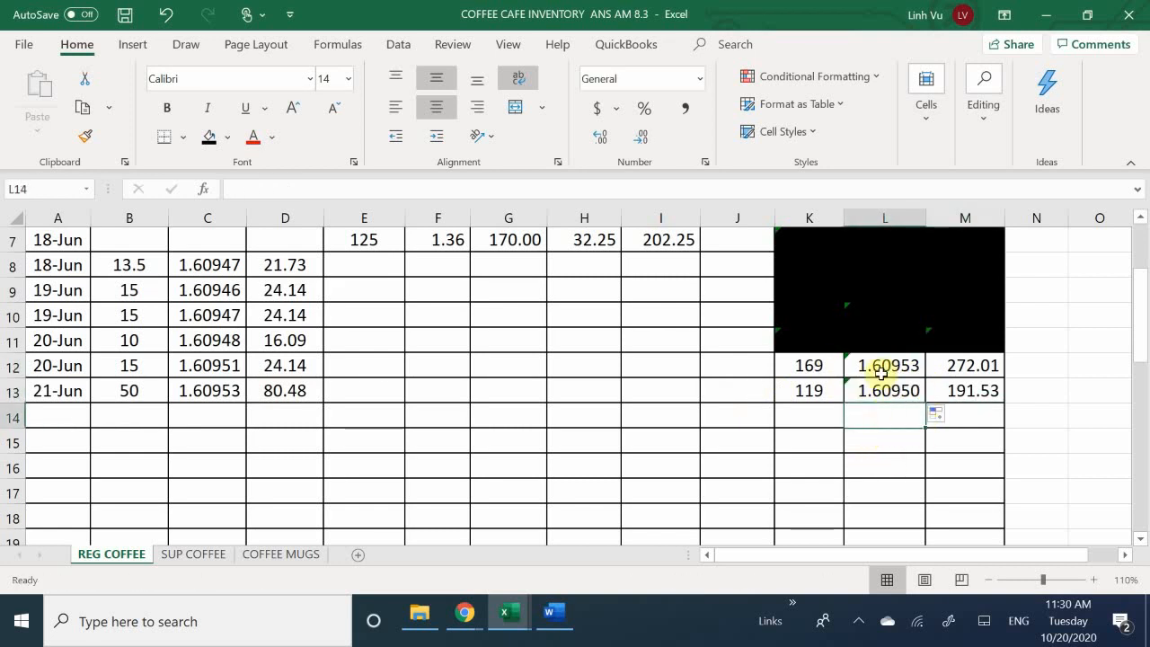
Step: Black out the superseded on-hand balance in K12:M12 with a black fill
click(813, 366)
drag(853, 359, 955, 368)
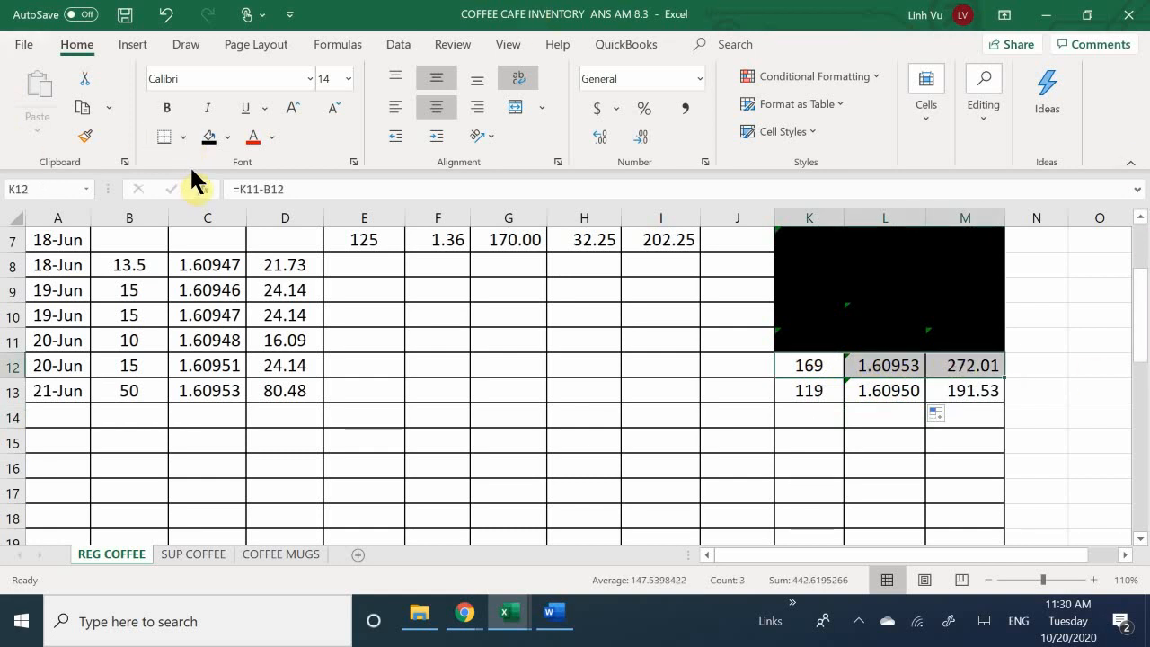
click(206, 144)
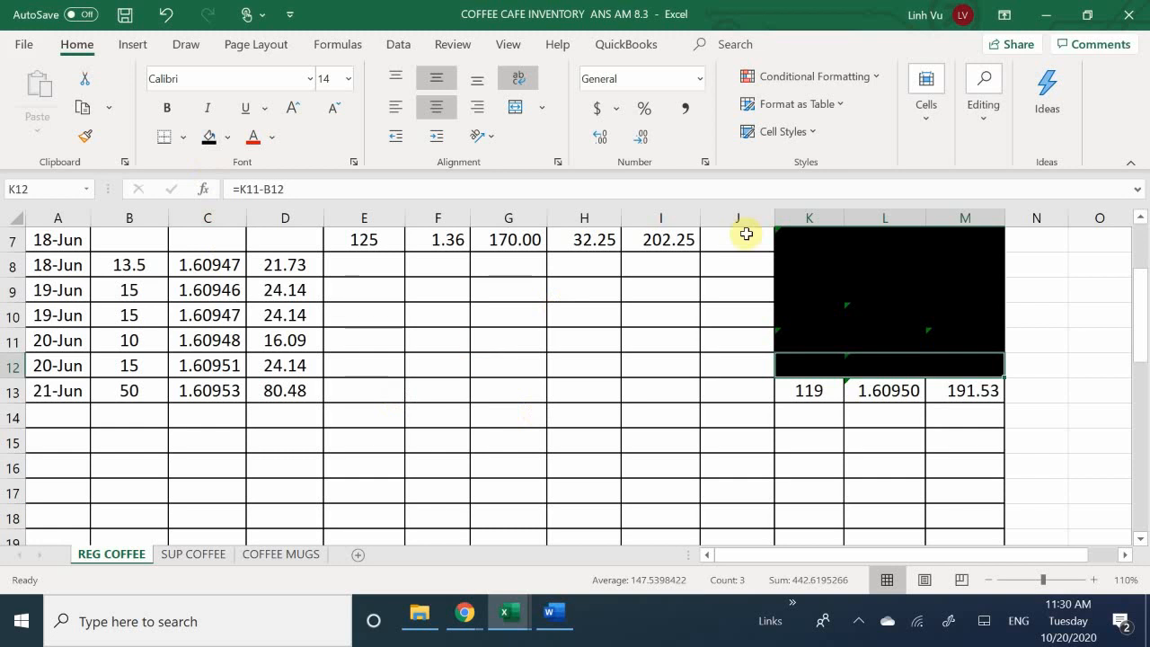
click(799, 466)
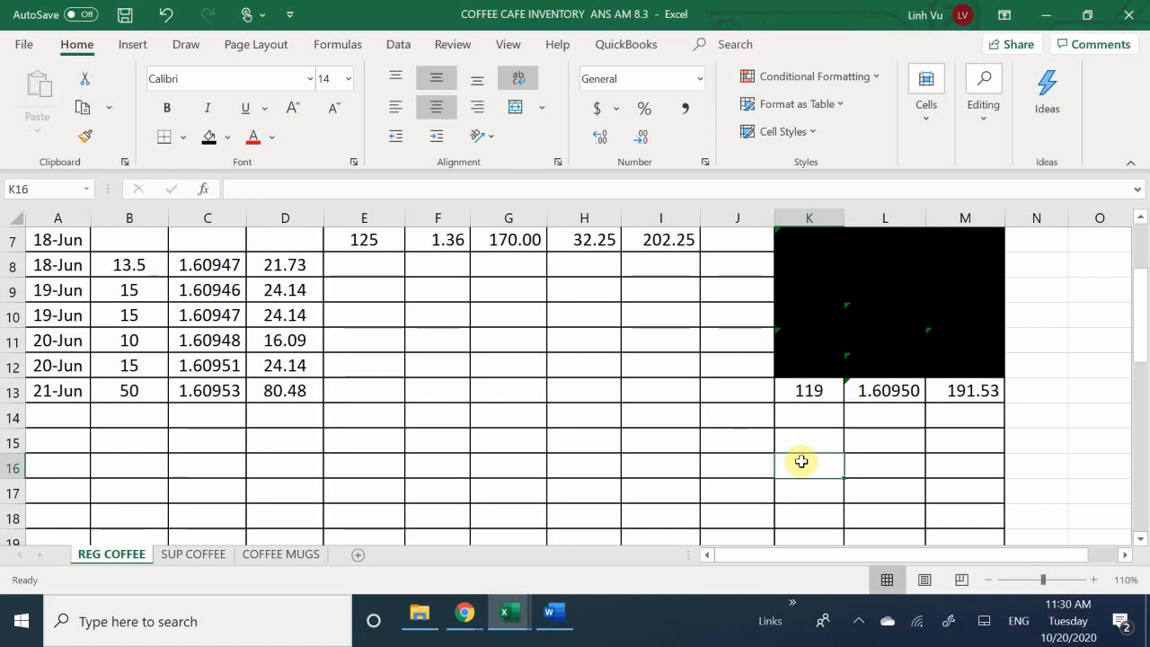
Step: Open the SUP COFFEE sheet and enter the date 6/21 in A13, the next empty row
click(187, 554)
scroll(180, 385, down, 2)
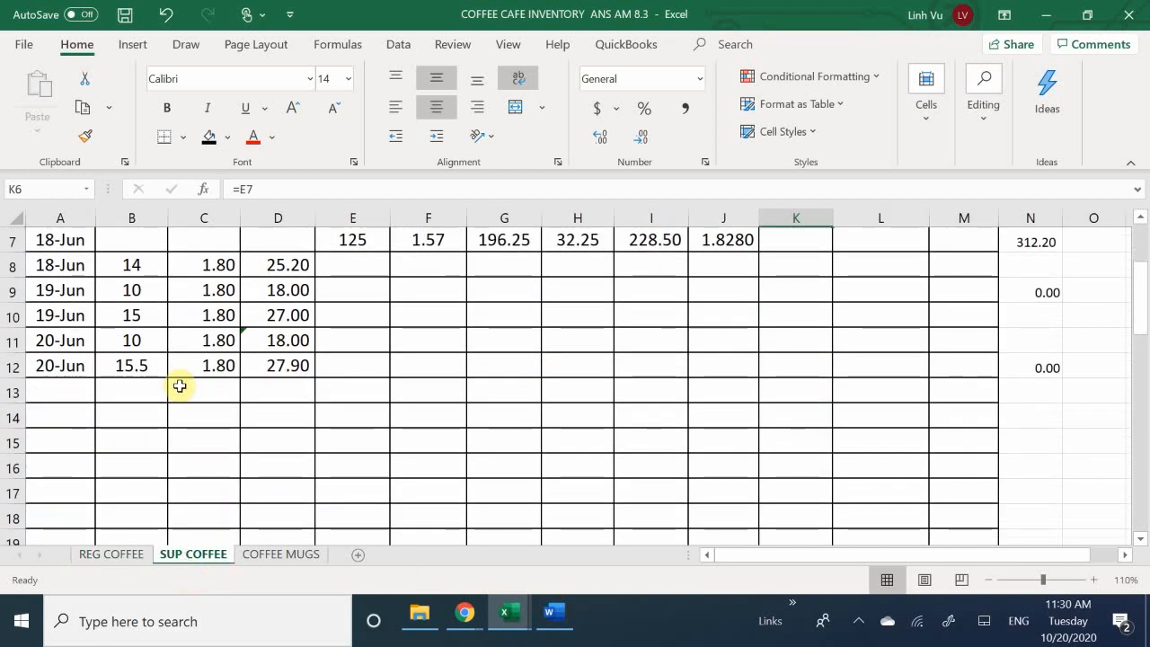
click(63, 395)
key(F2)
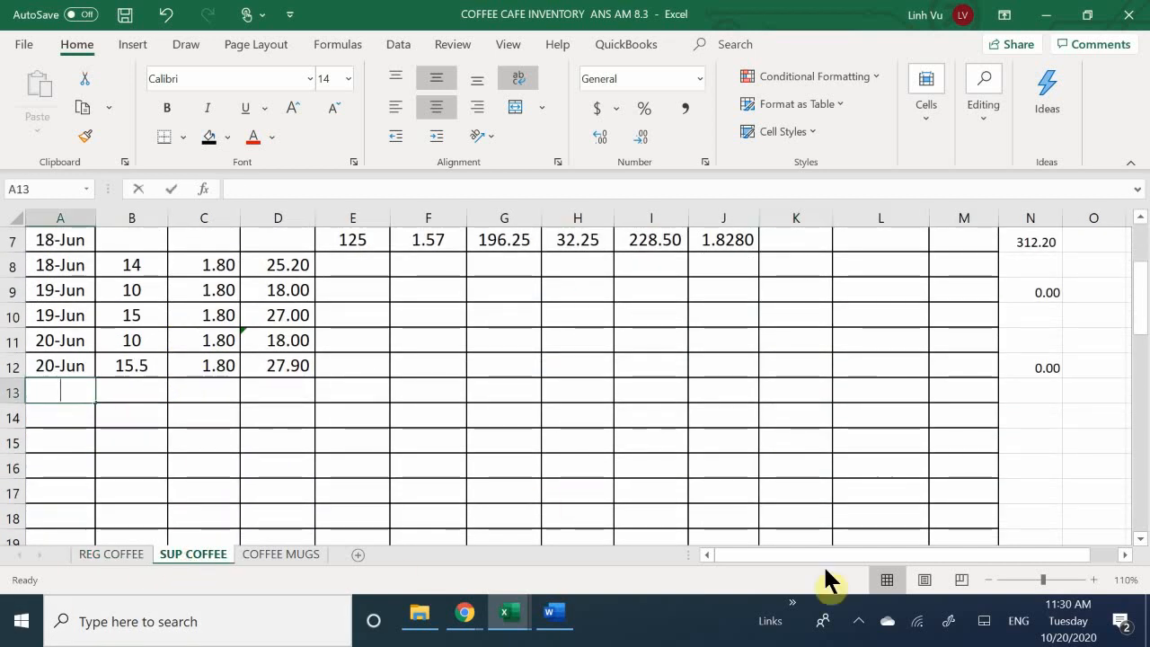
text(6/21)
key(Return)
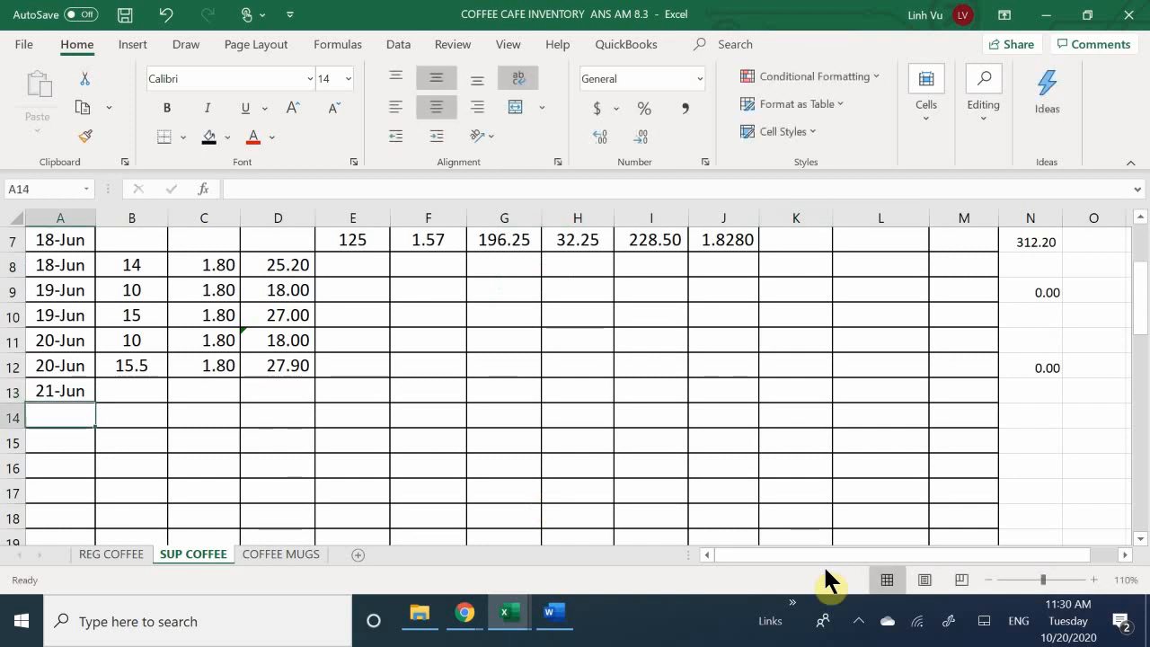
Step: Enter 45 as the supreme coffee quantity sold in B13
key(Up)
key(Right)
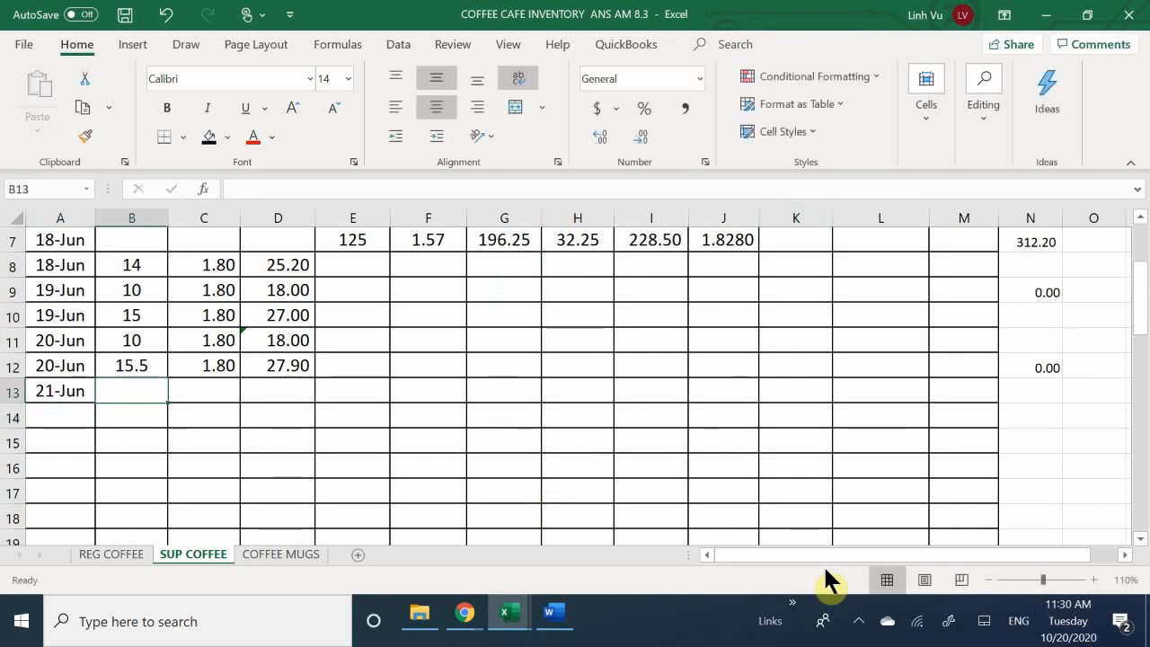
text(45)
key(Return)
key(Up)
Step: Set the 21-Jun cost per item in C13 to the oldest FIFO layer's unit cost with =L5
key(Right)
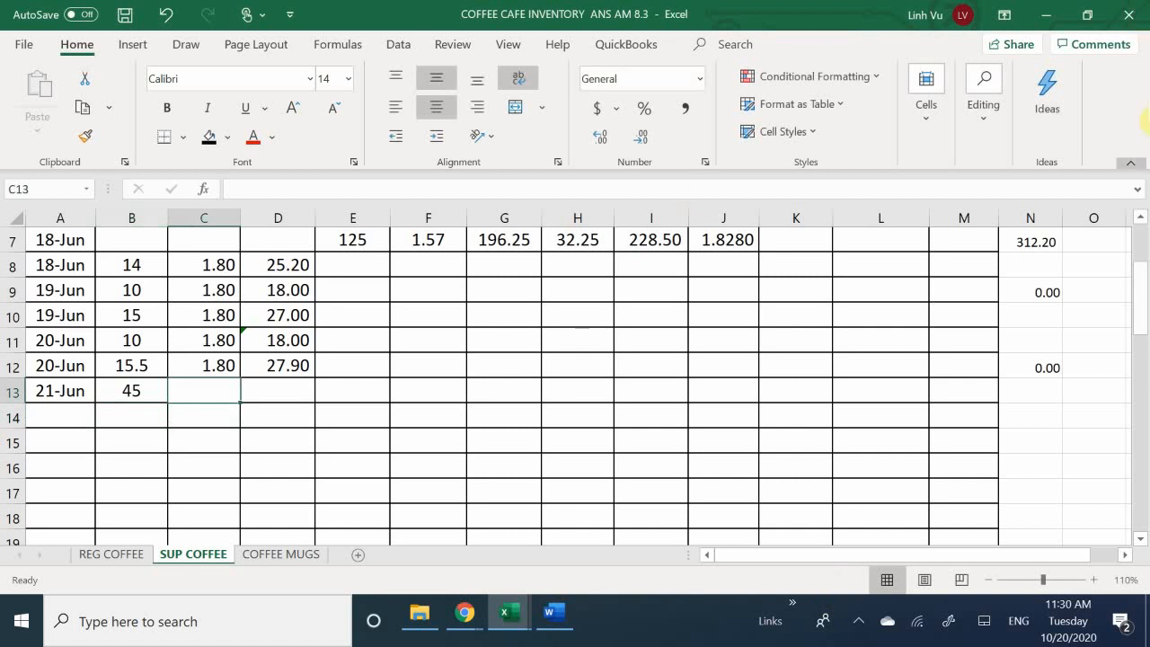
scroll(921, 395, up, 2)
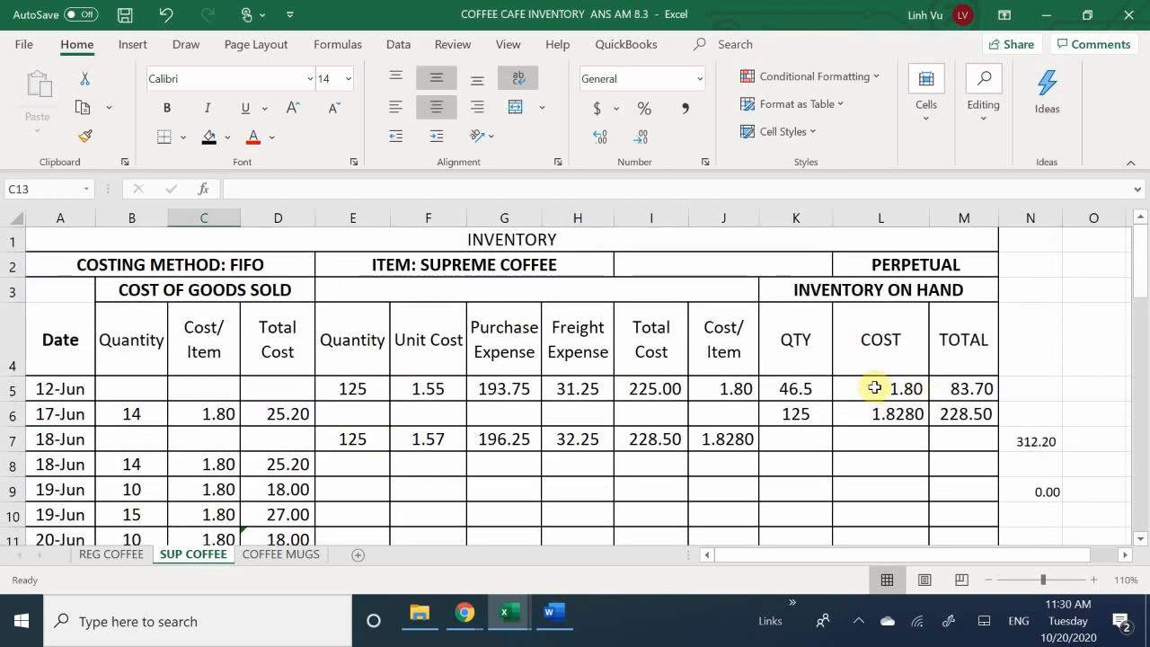
scroll(274, 269, down, 2)
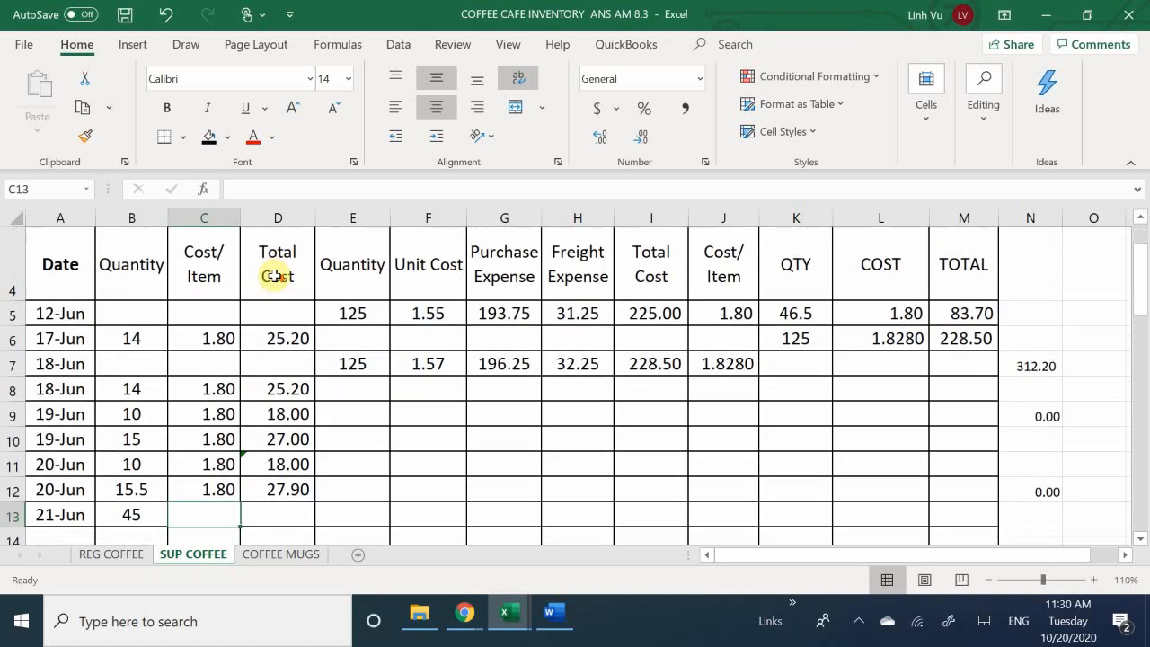
scroll(279, 270, down, 1)
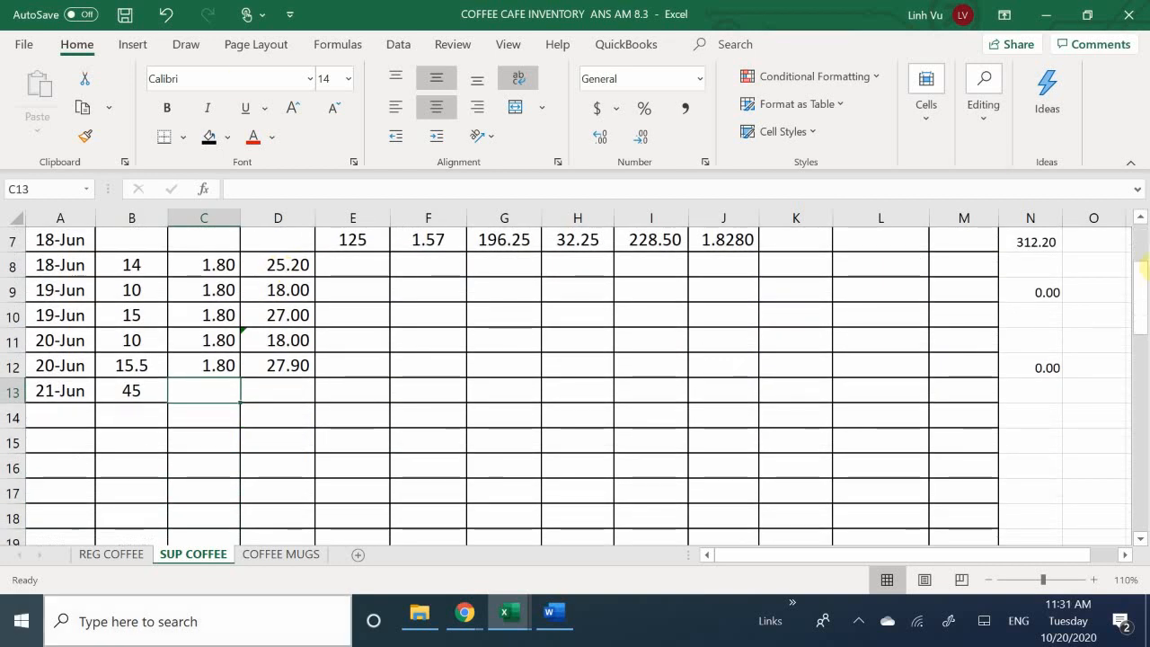
click(215, 393)
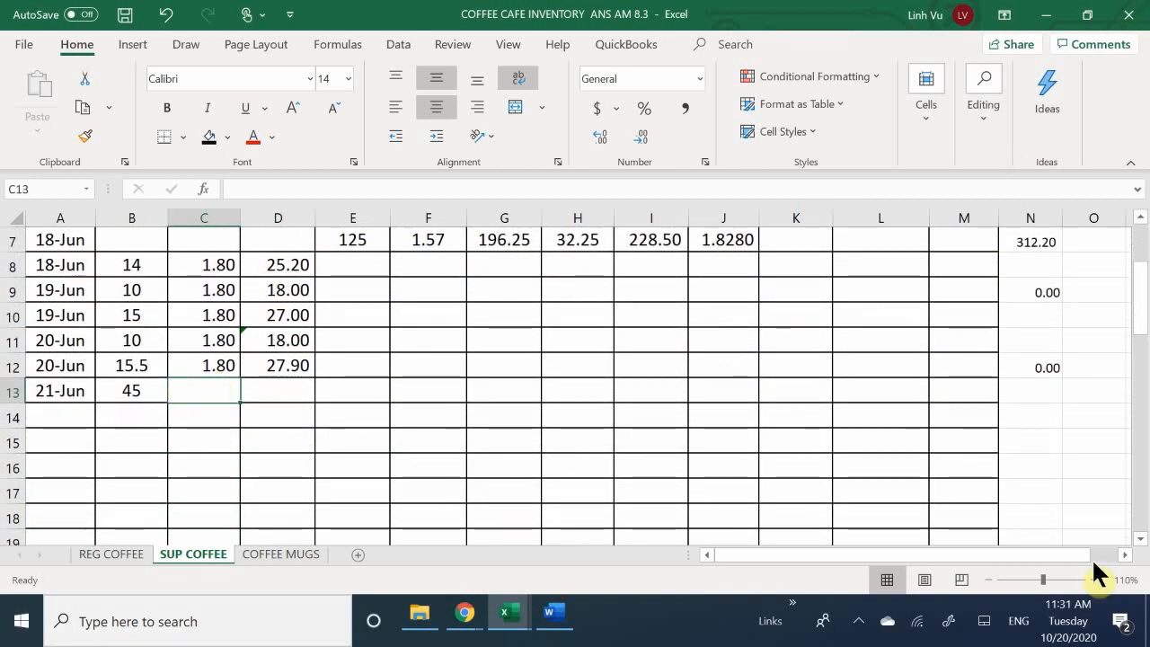
text(=)
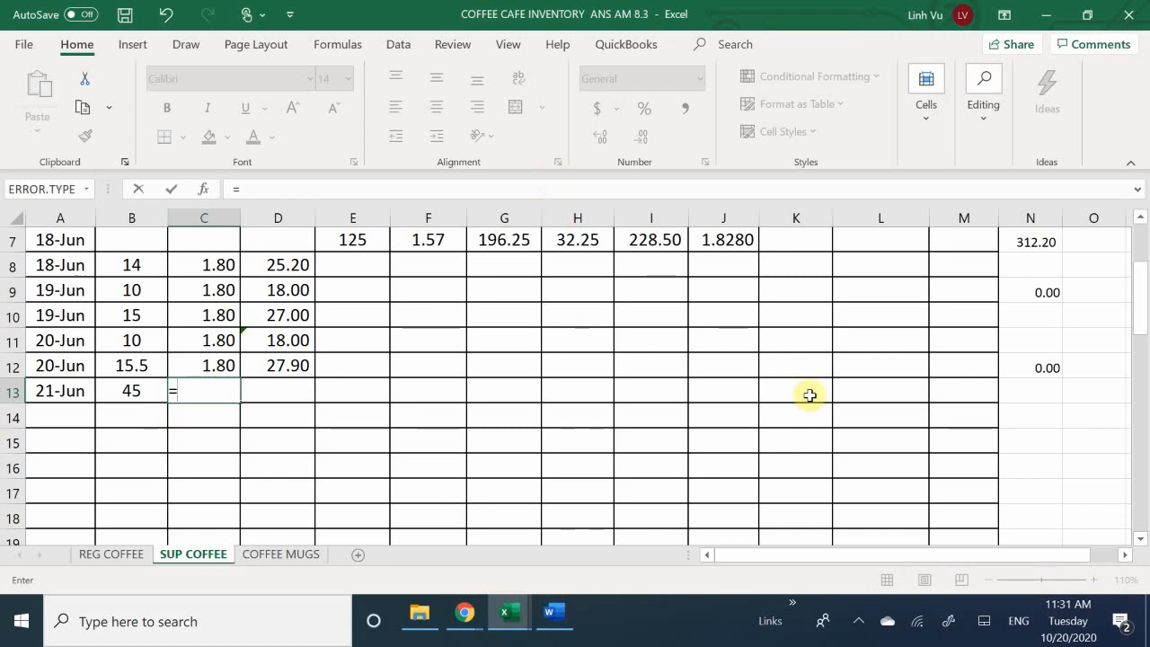
scroll(906, 367, up, 2)
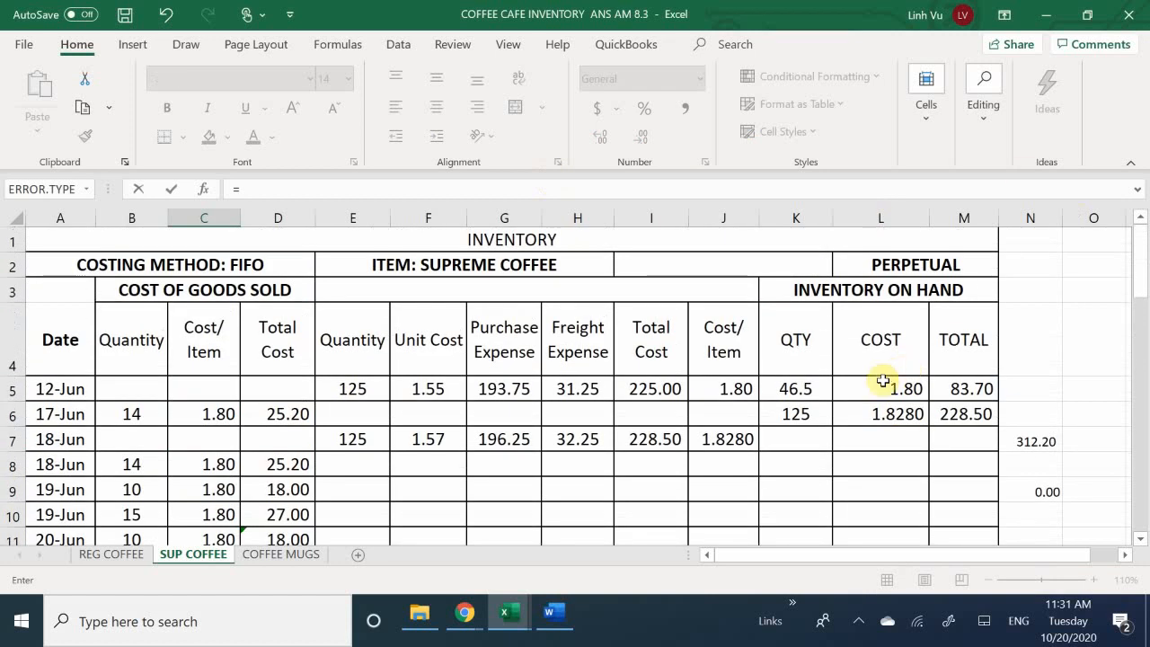
click(882, 383)
key(Return)
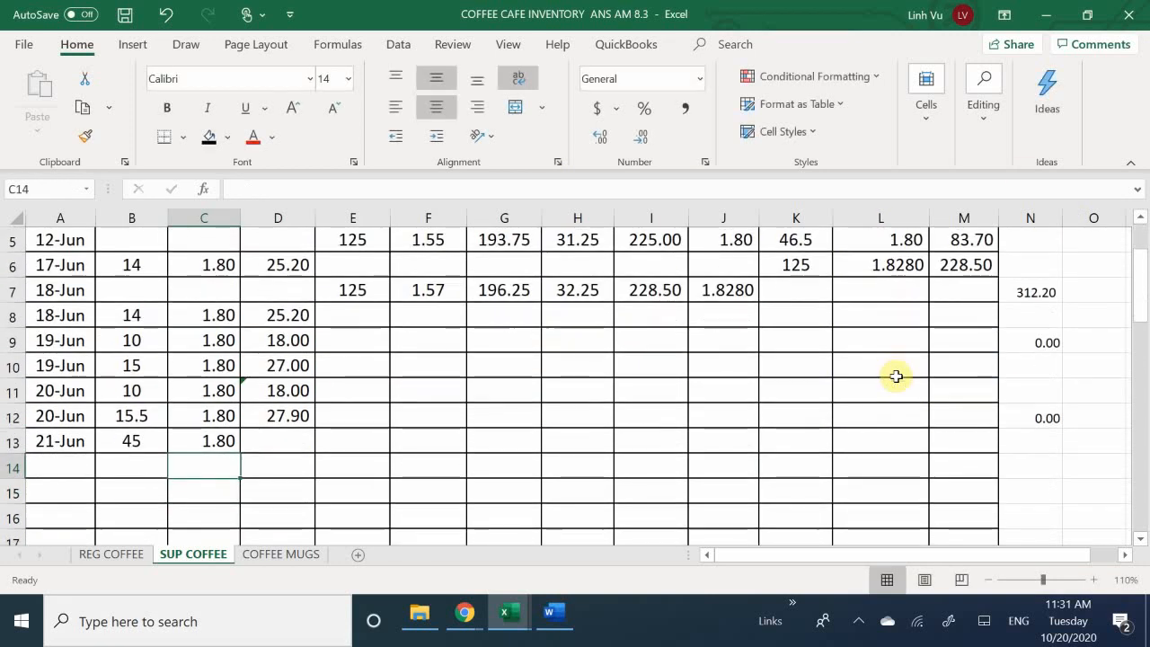
Step: Calculate the 21-Jun total cost of supreme coffee sold in D13 with =B13*C13
click(258, 439)
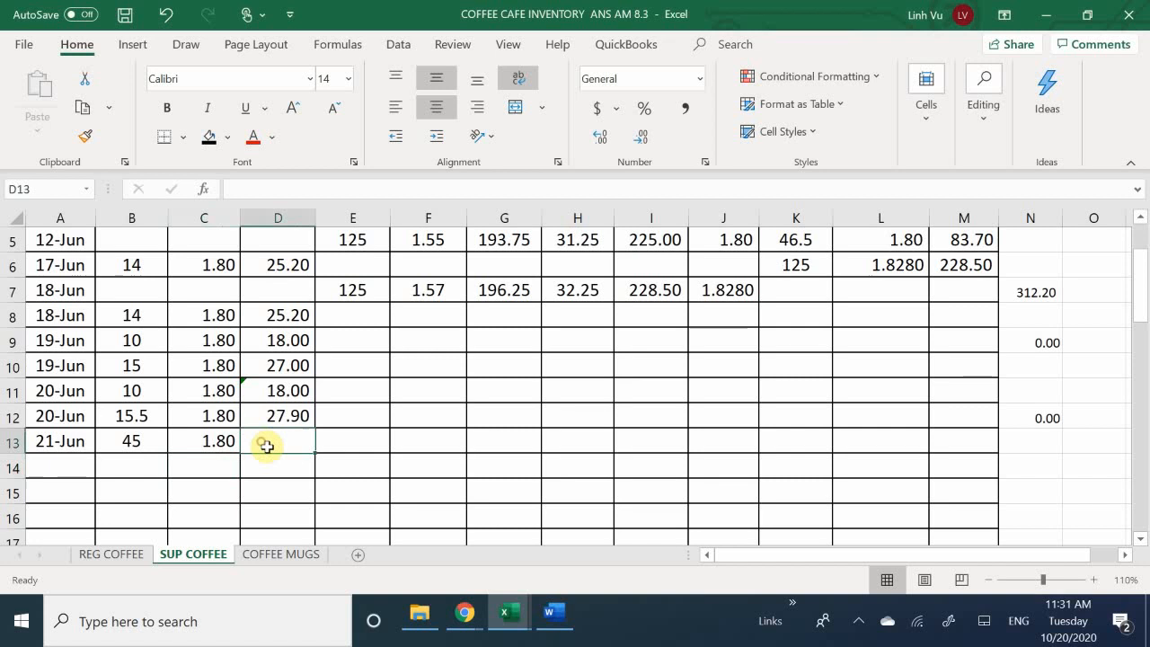
text(=)
key(Left)
key(Left)
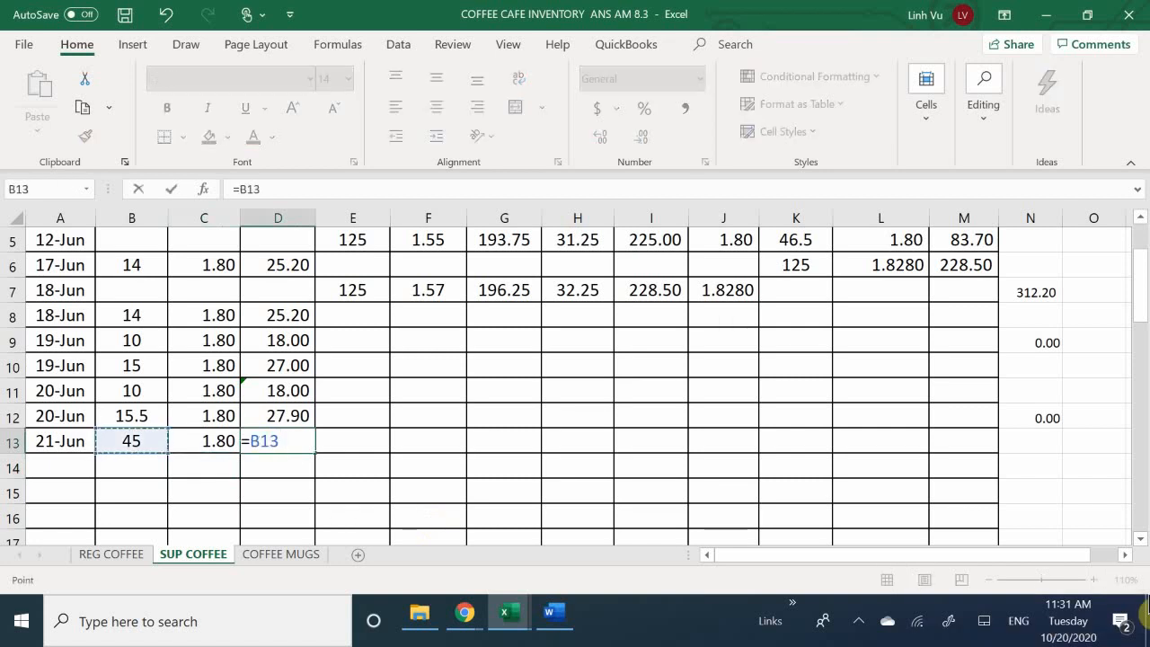
text(*)
key(Left)
key(Return)
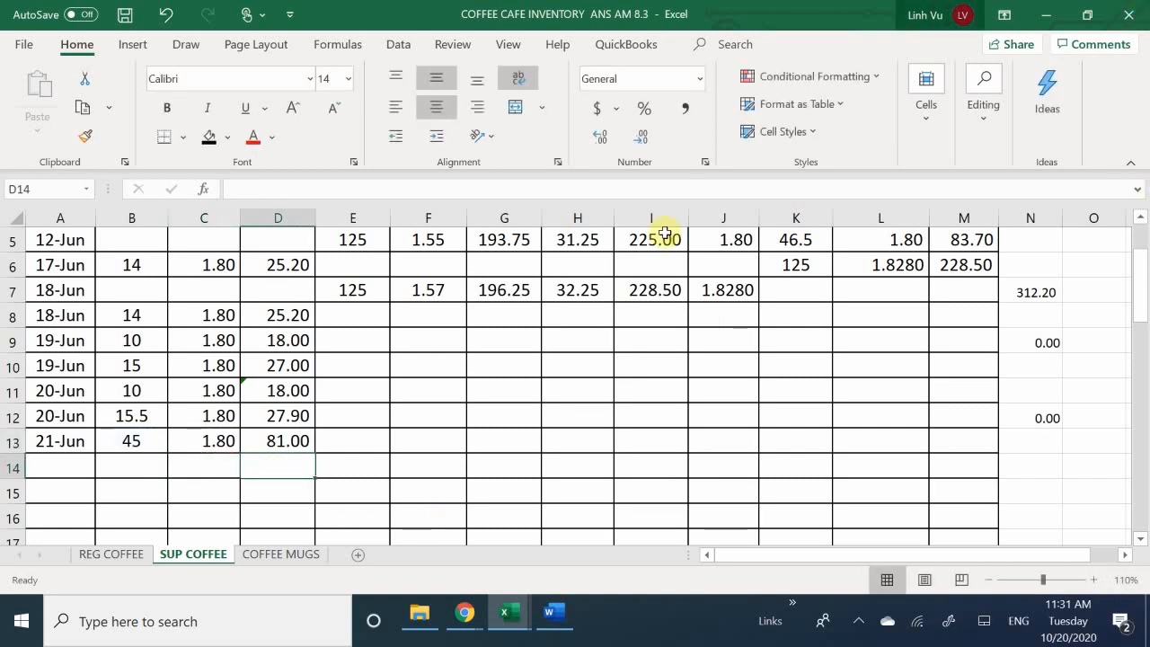
Step: Reduce the oldest layer's on-hand quantity in K5 by the units sold with =46.5-45
scroll(904, 333, up, 1)
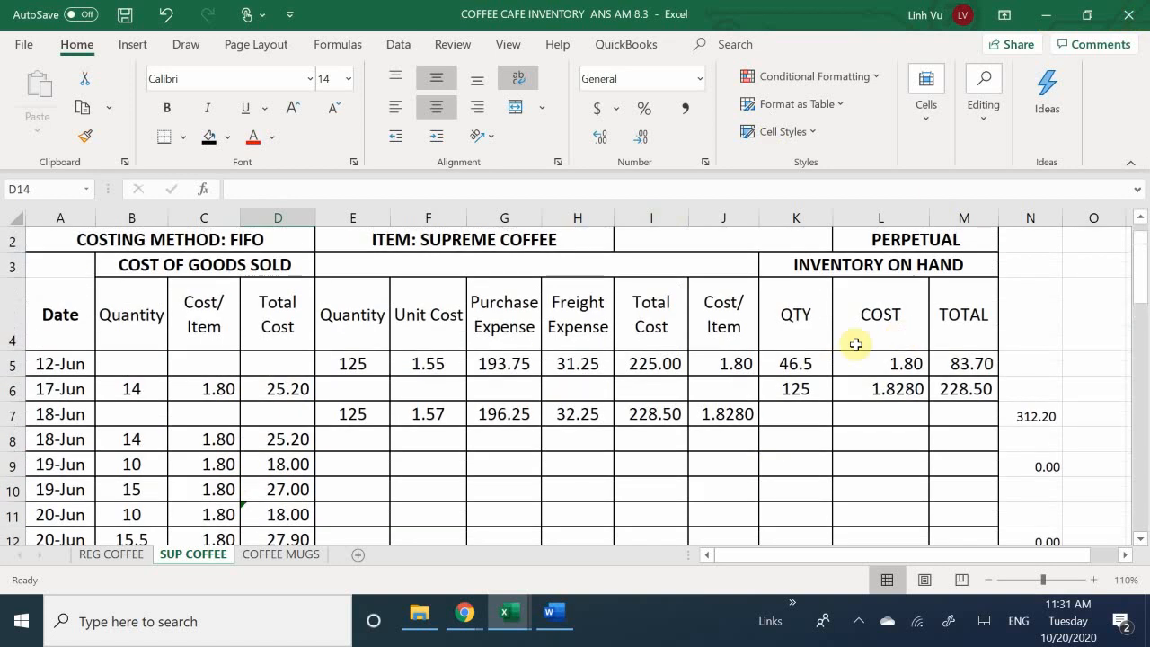
click(787, 368)
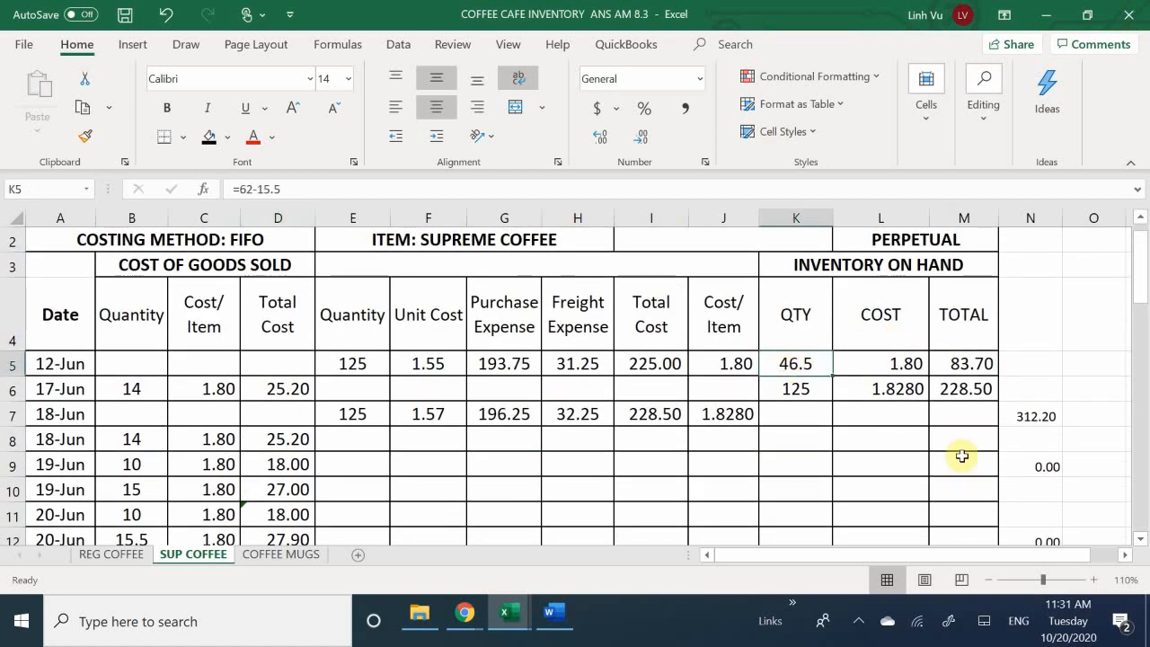
key(F2)
key(BackSpace)
key(BackSpace)
key(BackSpace)
key(BackSpace)
key(BackSpace)
key(BackSpace)
key(BackSpace)
text(46.5)
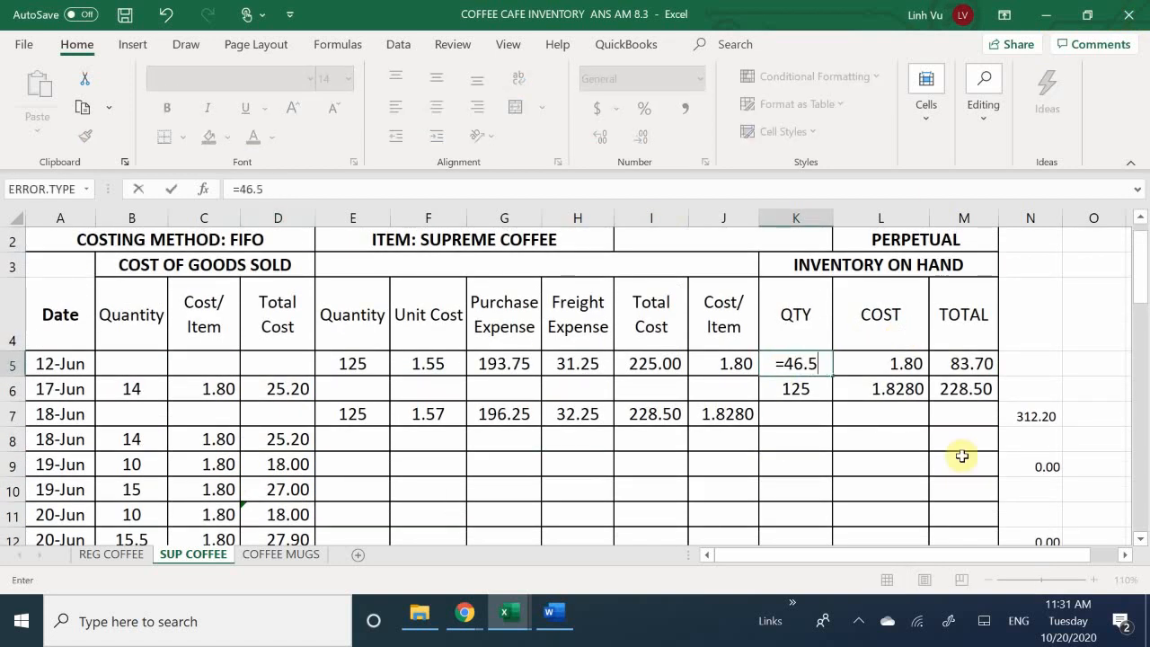
text(-45)
key(Return)
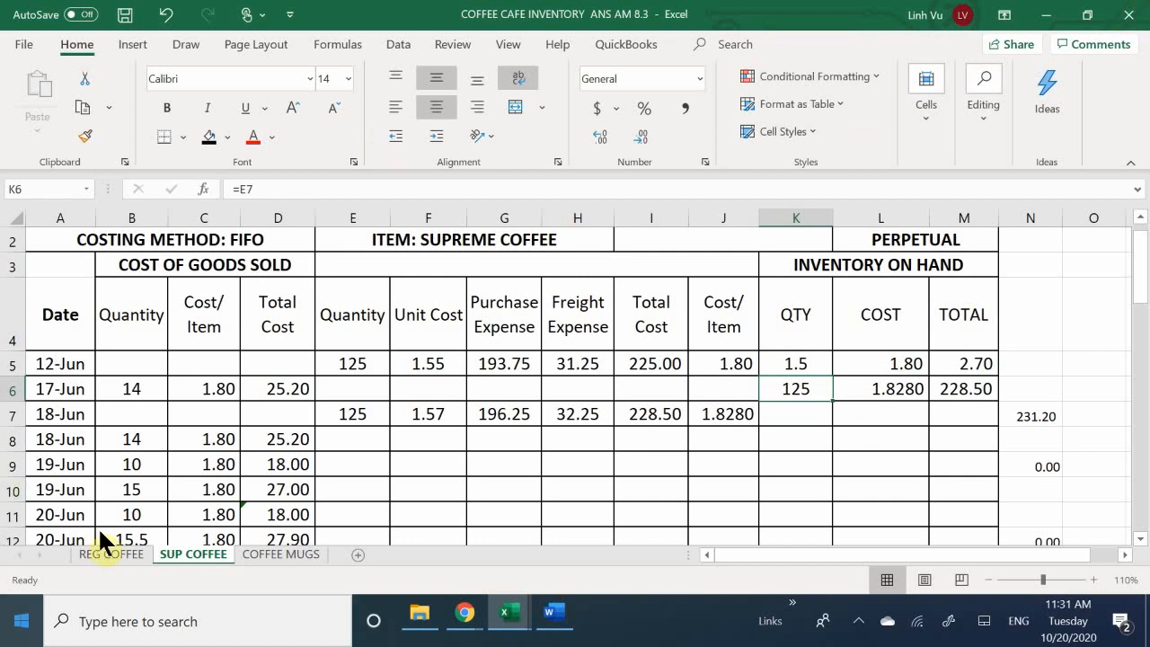
Step: With the REG COFFEE sheet showing, switch to the general journal workbook and date a new entry 6/21 in A390
scroll(251, 448, down, 3)
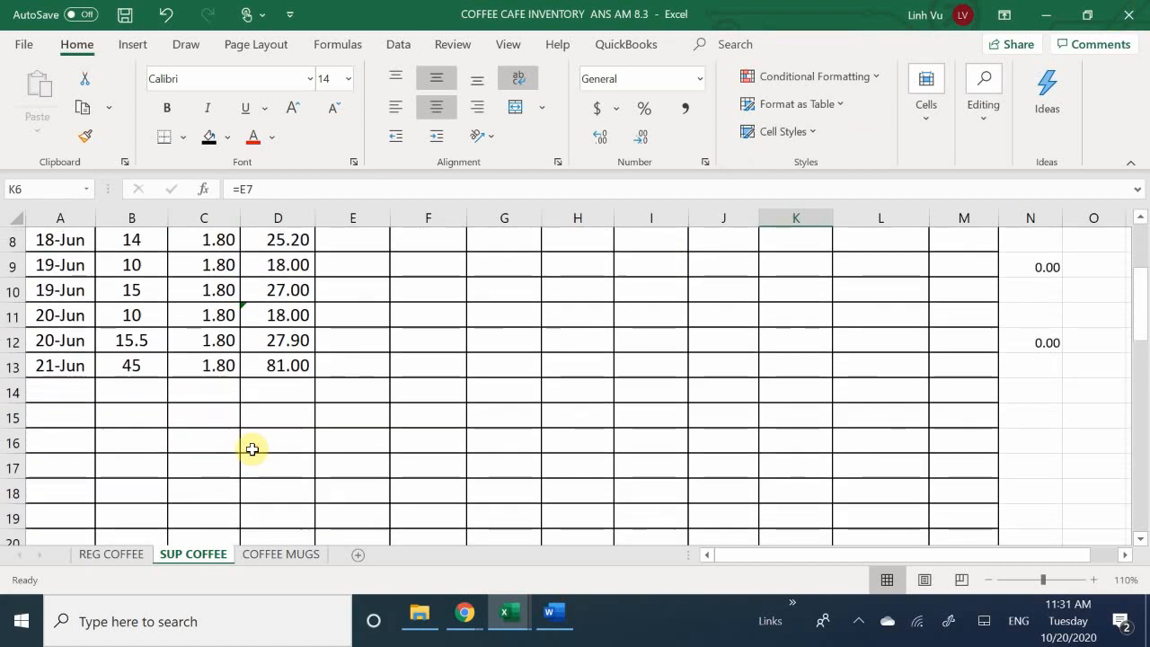
click(112, 553)
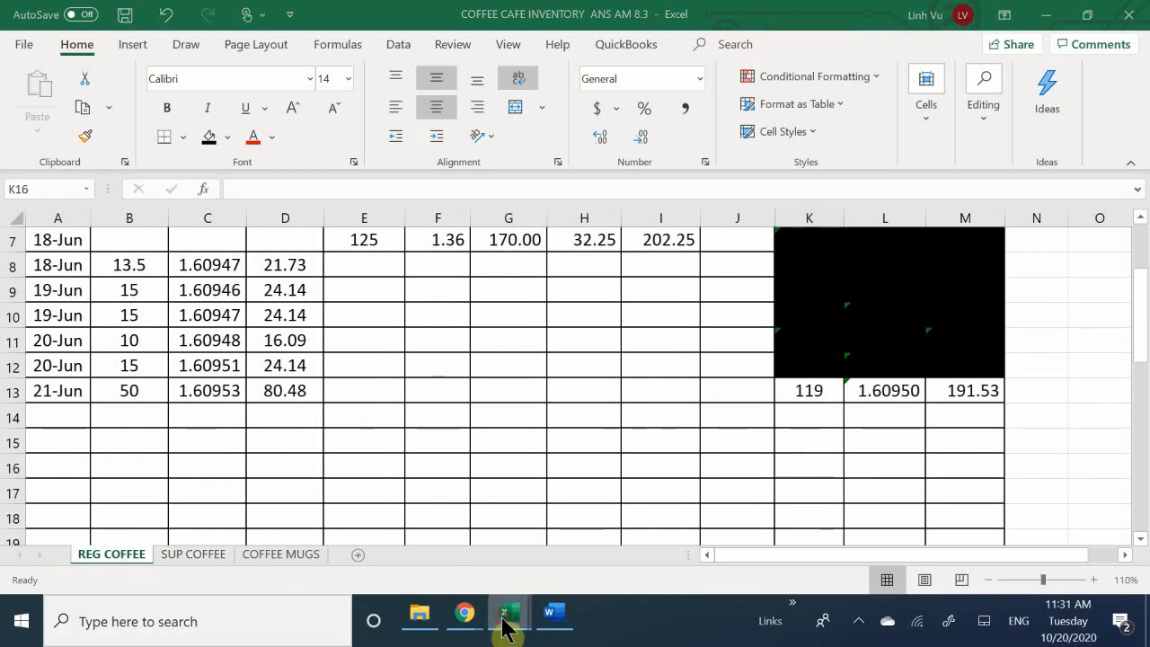
mouse_move(500, 618)
click(211, 542)
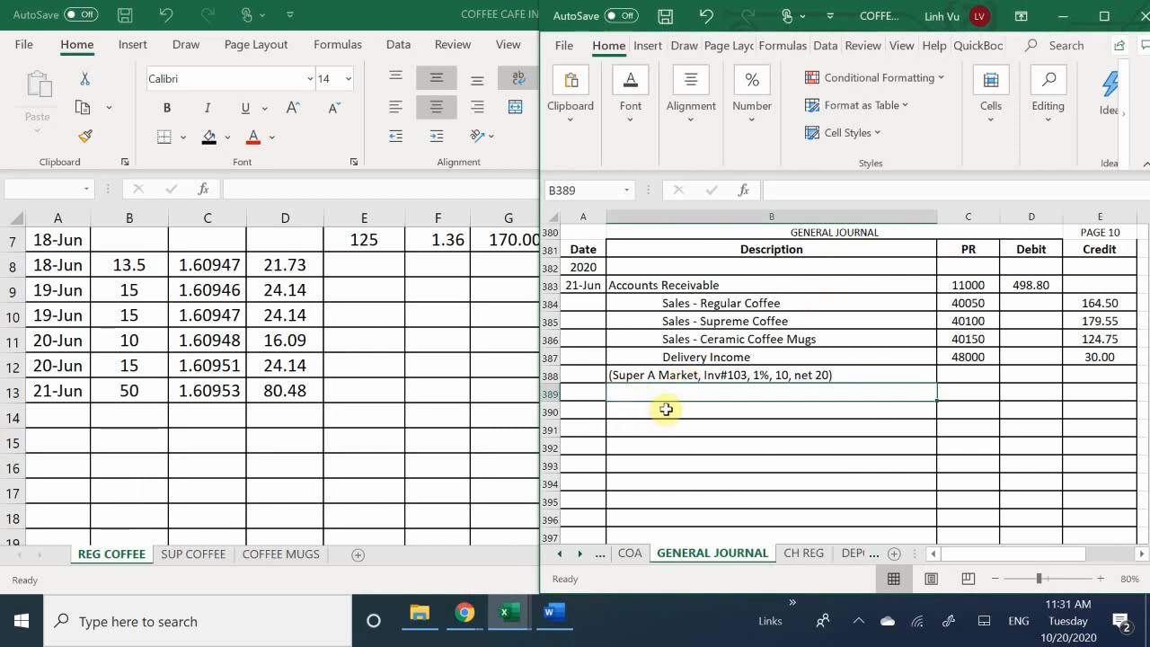
click(593, 412)
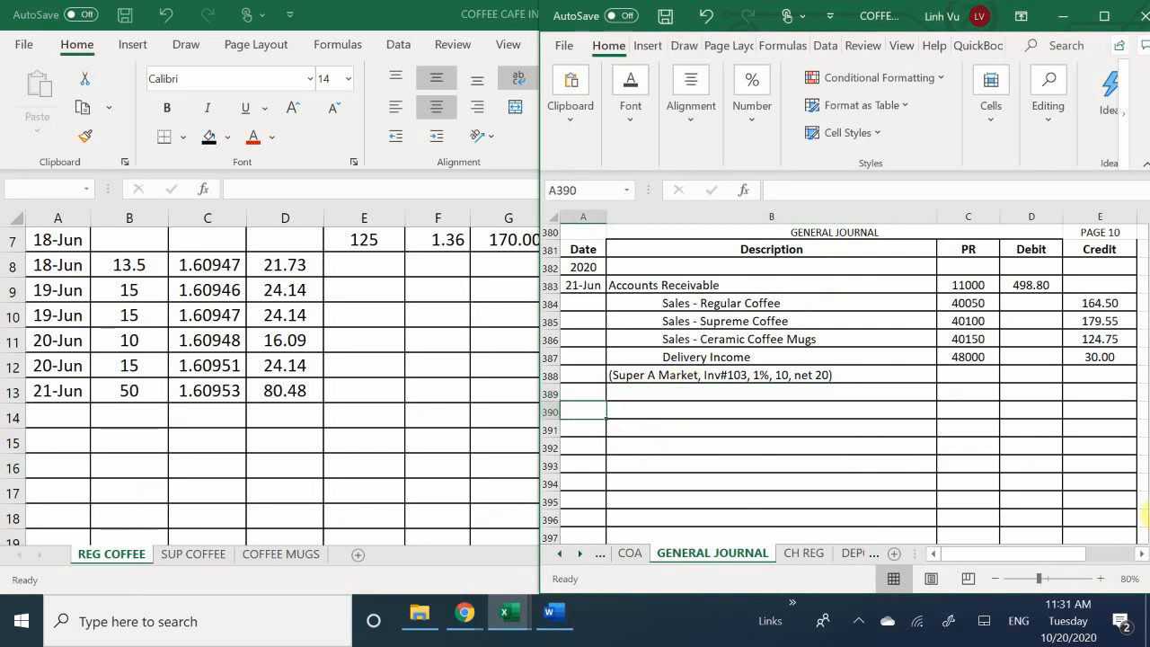
text(6/21)
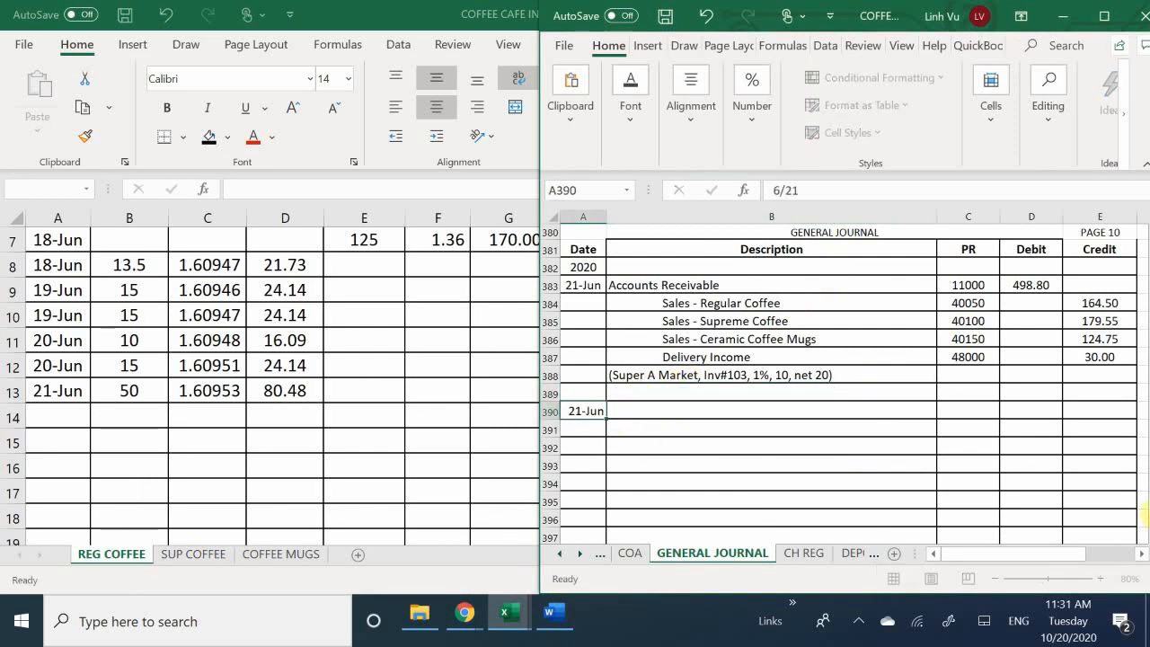
key(Tab)
Step: Enter the debit account descriptions COGS - Regular Coffee in B390 and COGS - Supreme Coffee in B391
text(C)
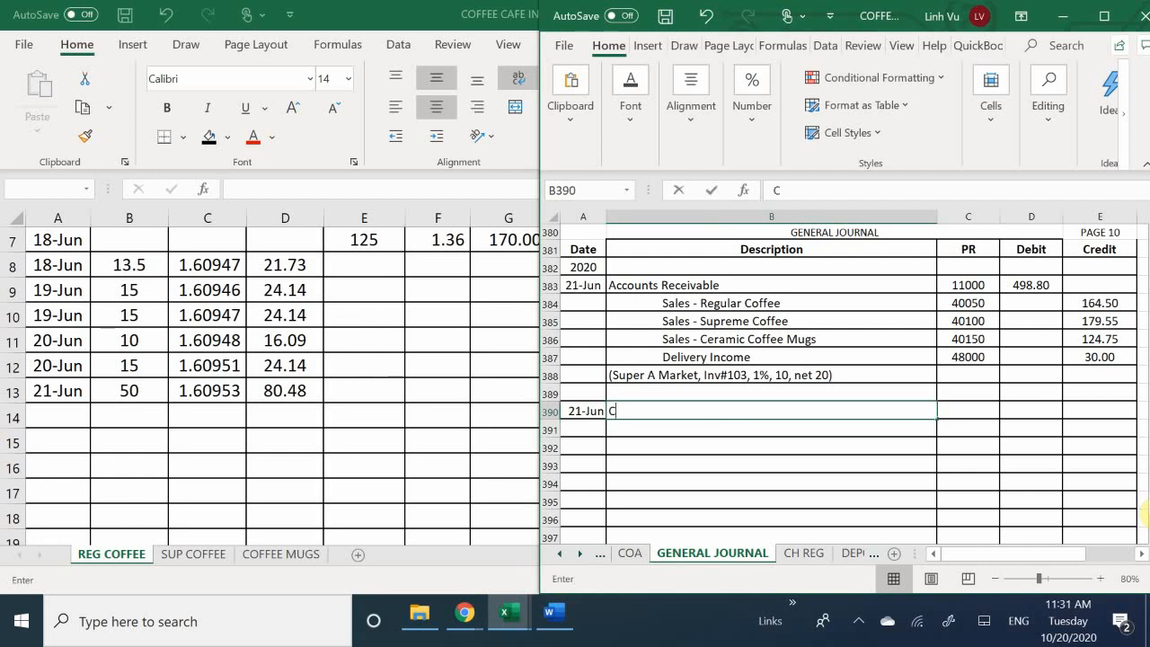
text(OG  - Regular)
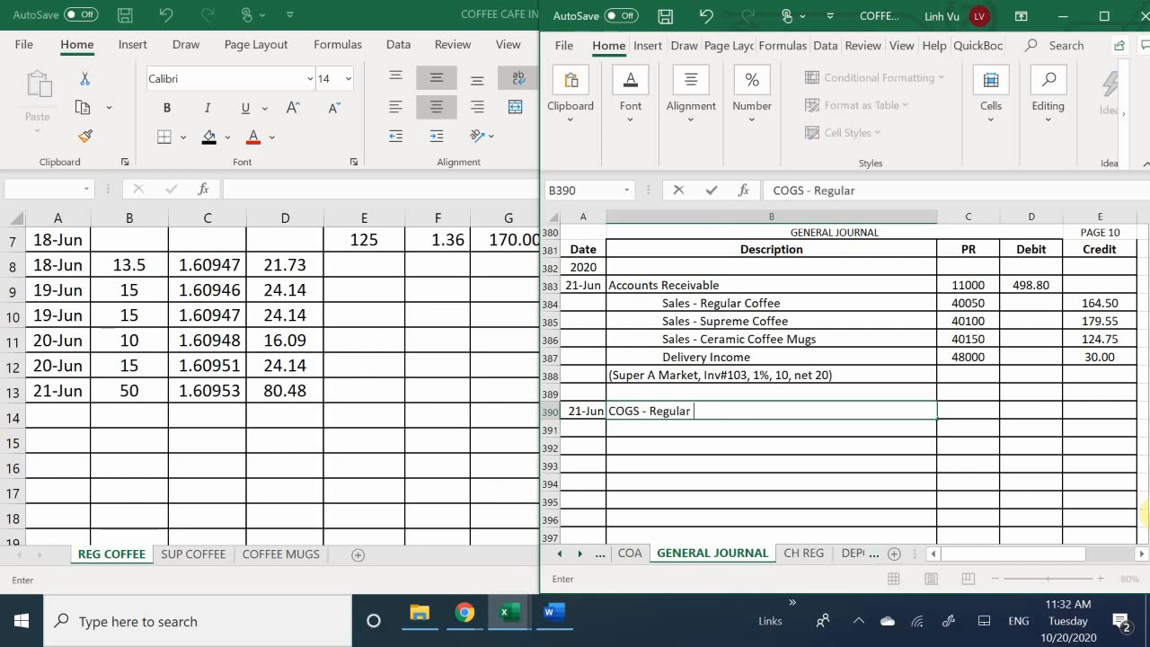
text( Coffee)
key(Return)
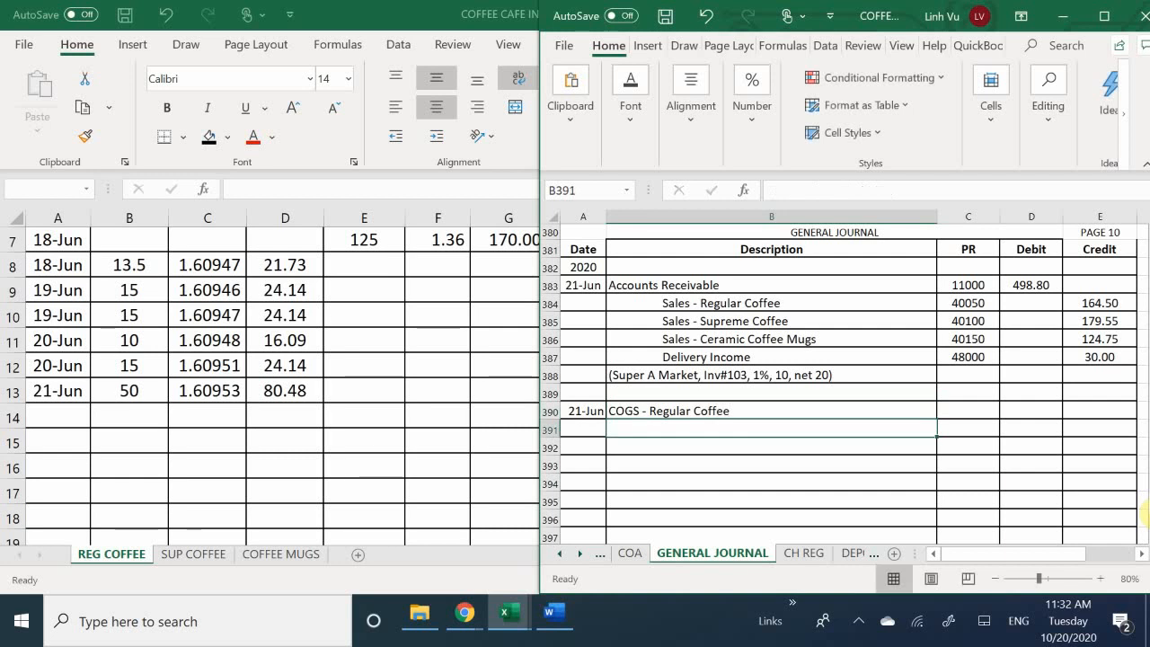
text(COGS)
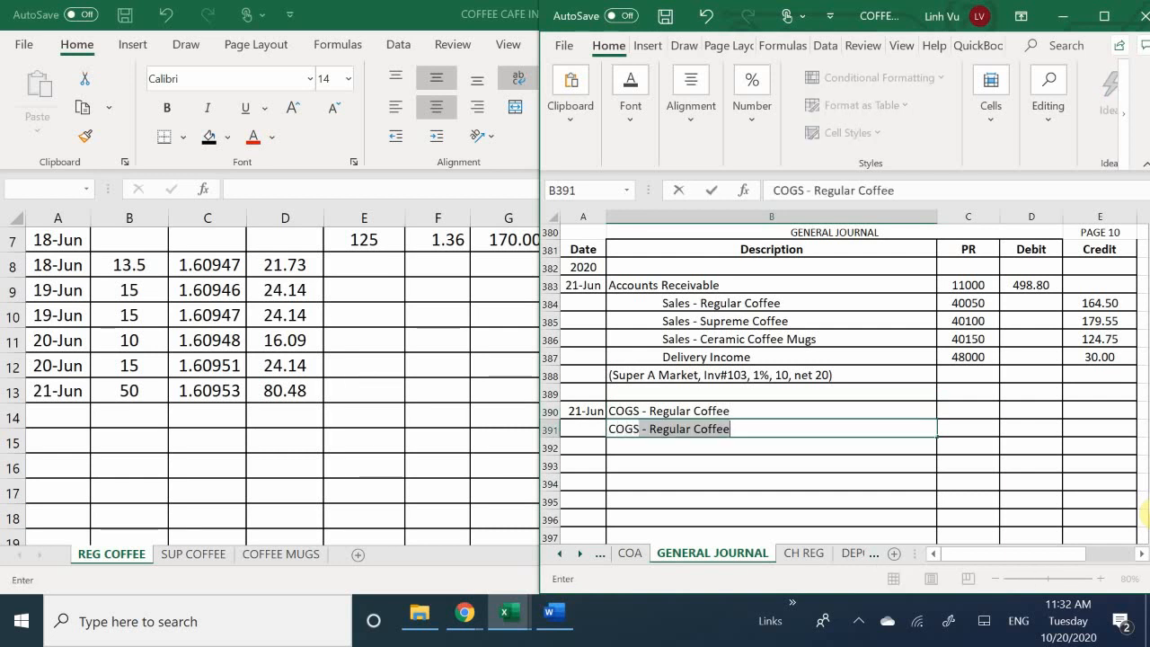
text( - Sup)
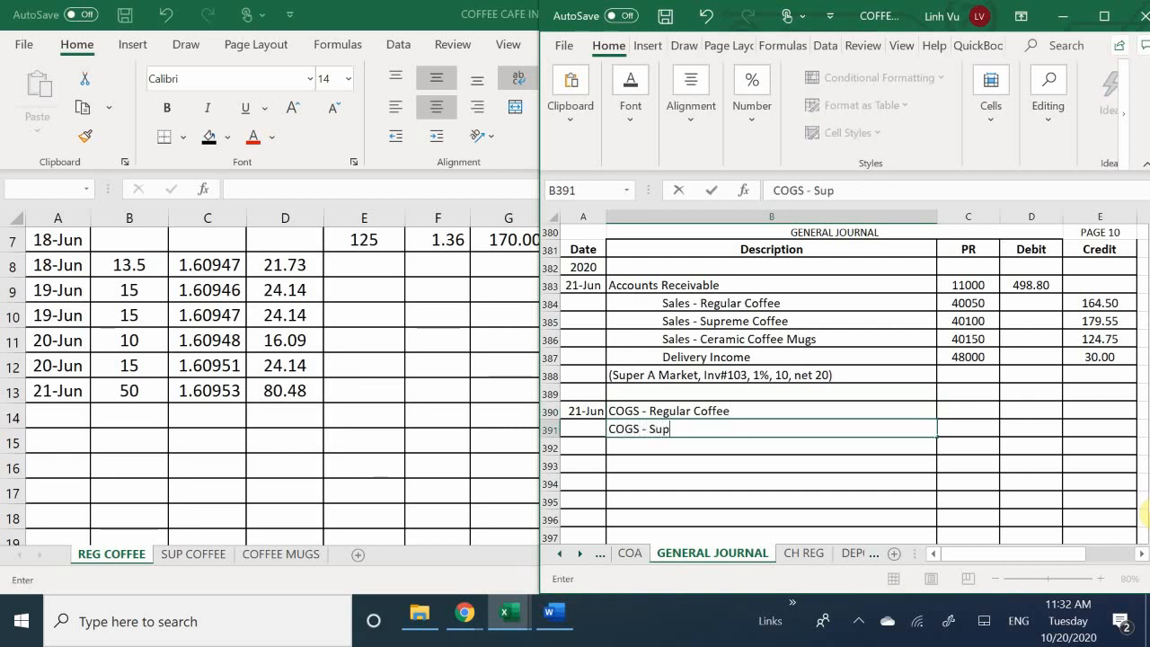
text(reme Coffee)
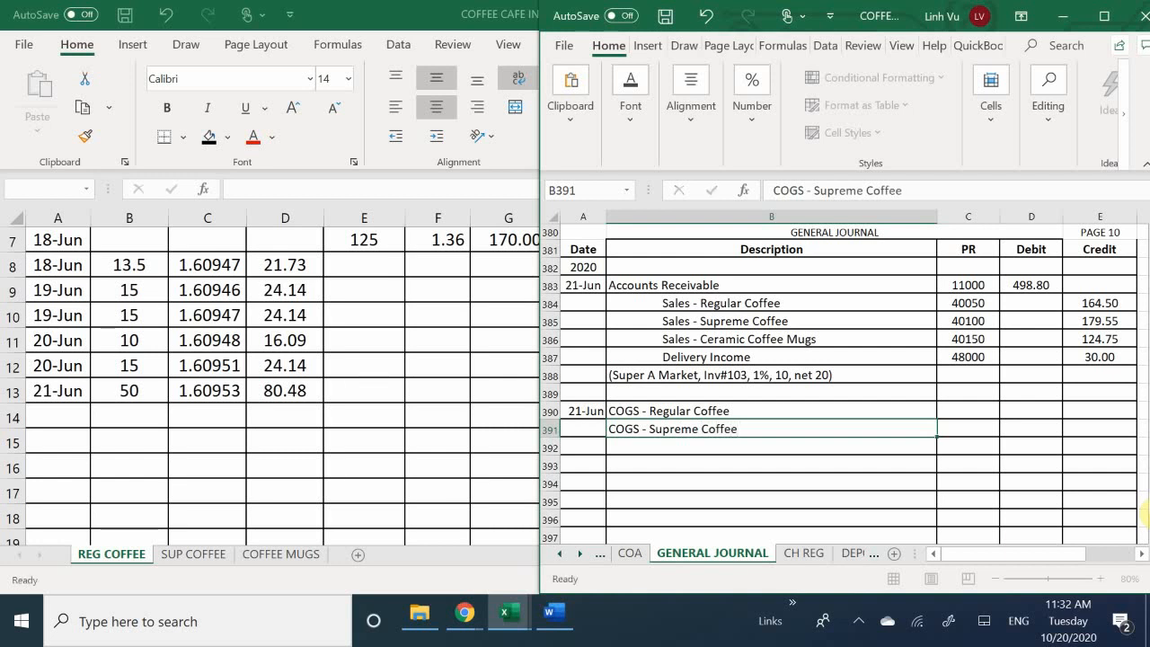
key(Return)
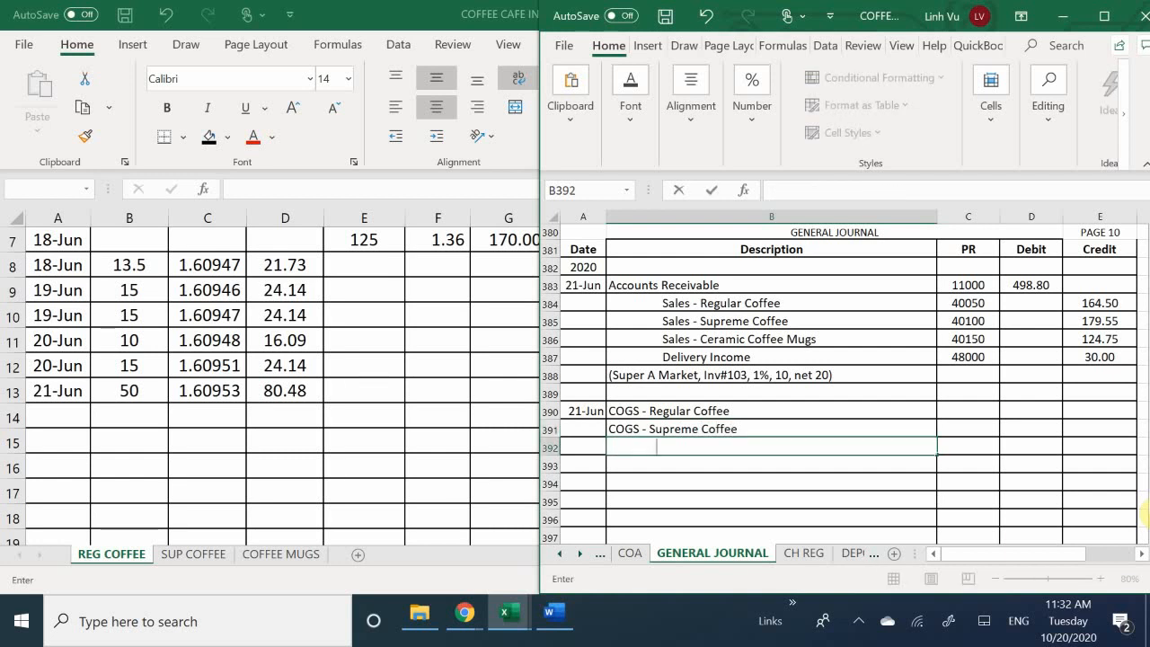
Step: Enter the indented credit account descriptions Regular Coffee in B392 and Supreme Coffee in B393
text(Regu)
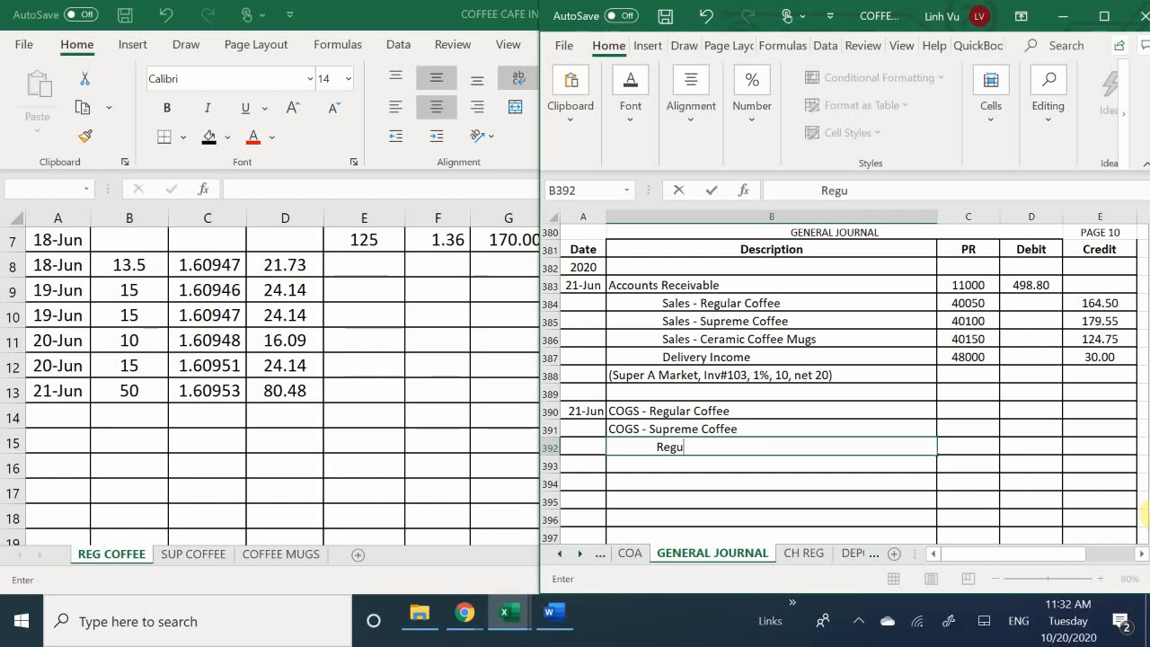
text(lar Coffee)
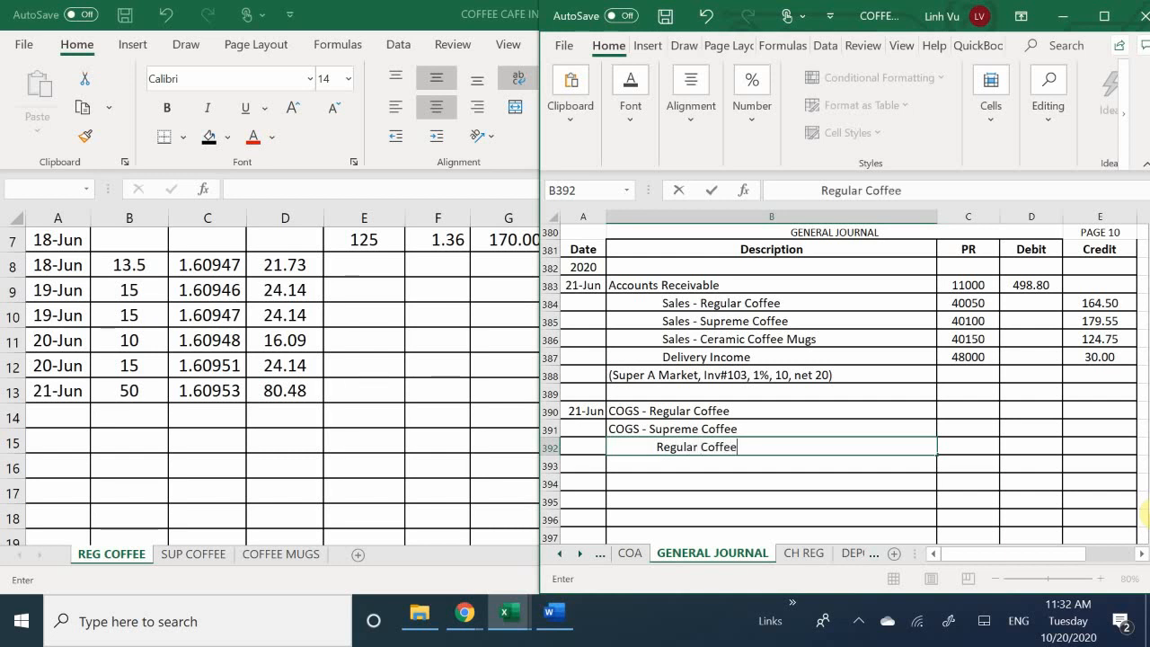
key(Return)
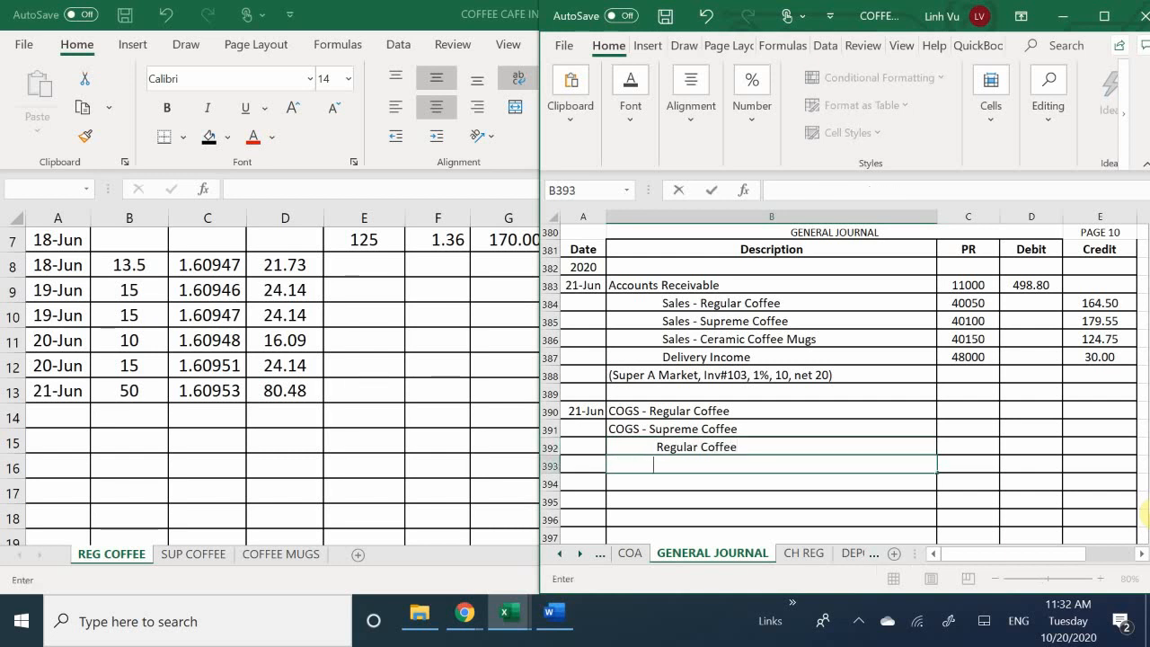
text(Supremem)
key(BackSpace)
key(BackSpace)
key(BackSpace)
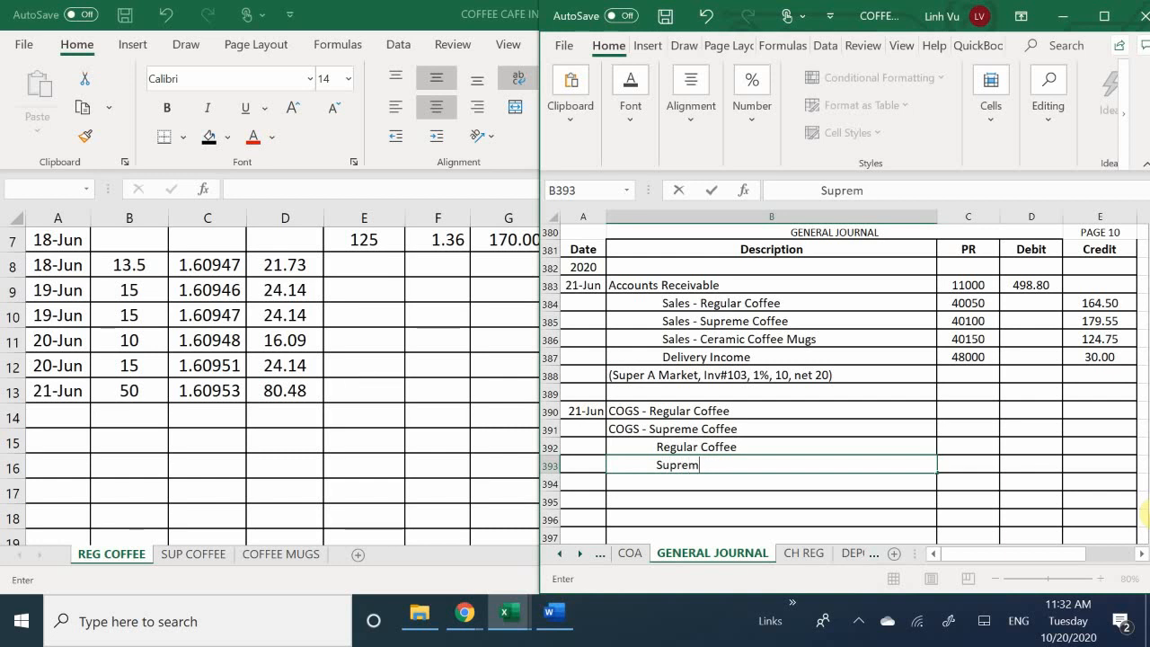
text(me Coffee)
key(Return)
Step: Enter the PR codes for the two COGS lines, 50050 in C390 and 50100 in C391
key(Right)
key(Up)
key(Up)
key(Up)
key(Up)
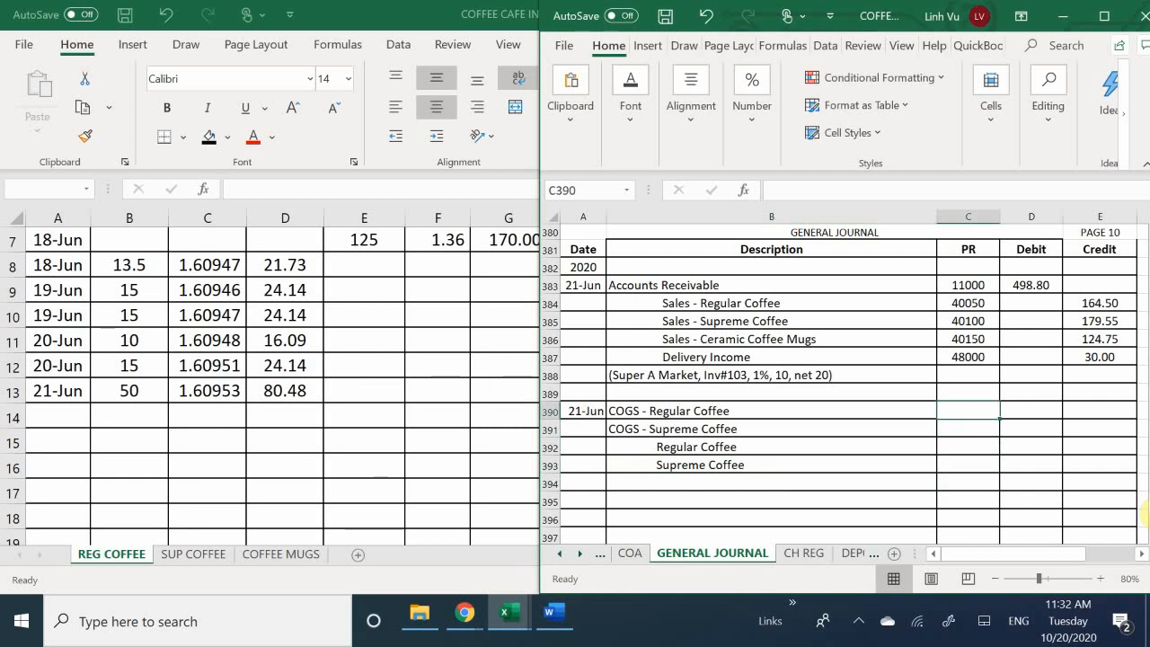
text(500)
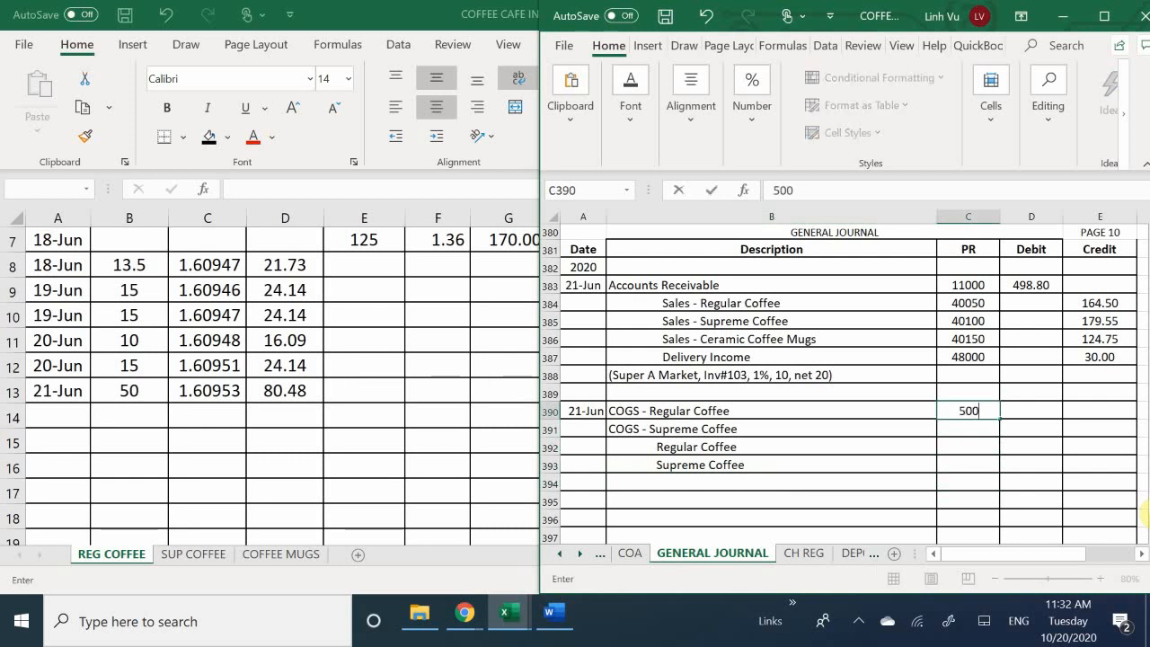
text(50)
key(Return)
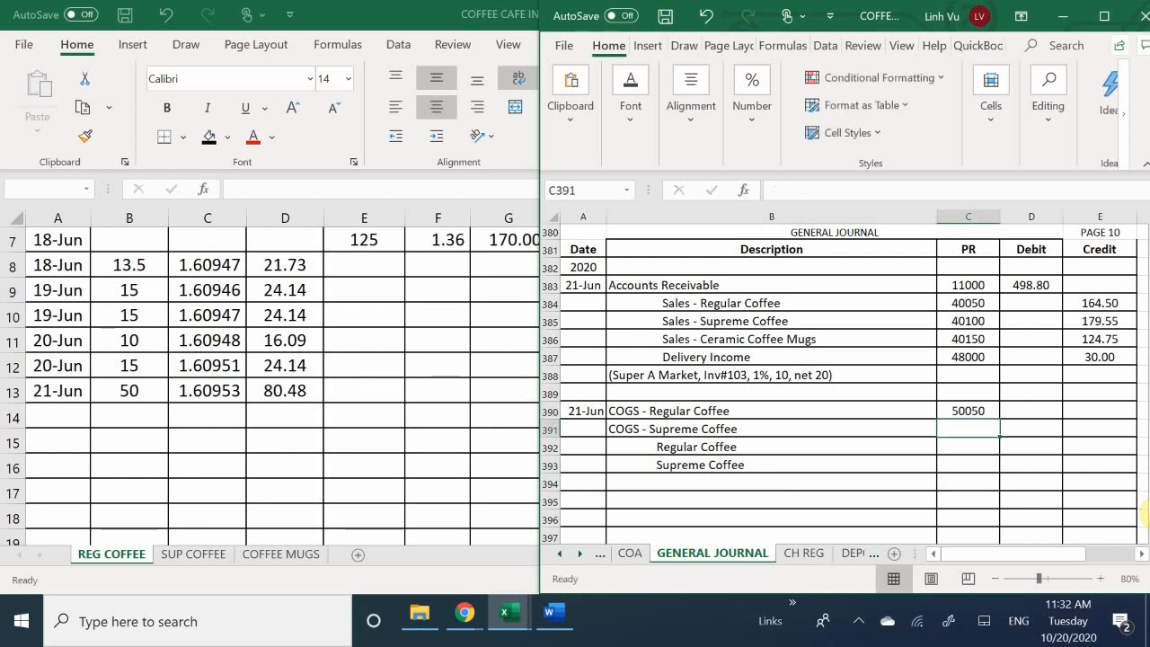
text(500)
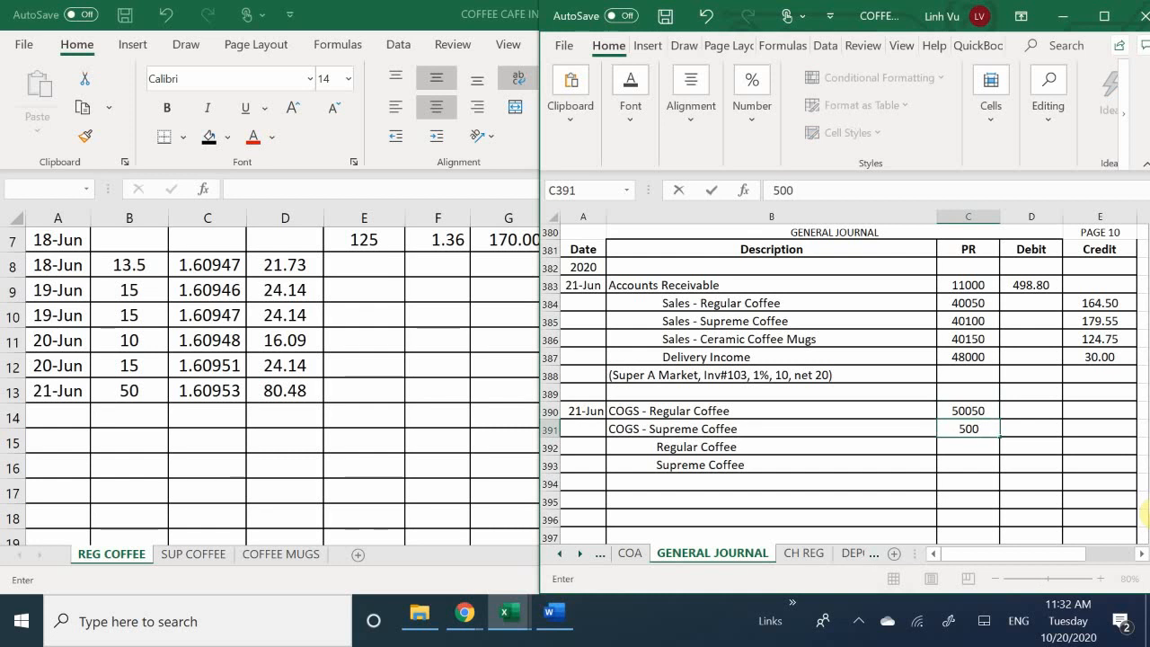
key(BackSpace)
text(100)
key(Return)
Step: Enter the PR codes for the two inventory lines, 12020 in C392 and 12040 in C393
text(120)
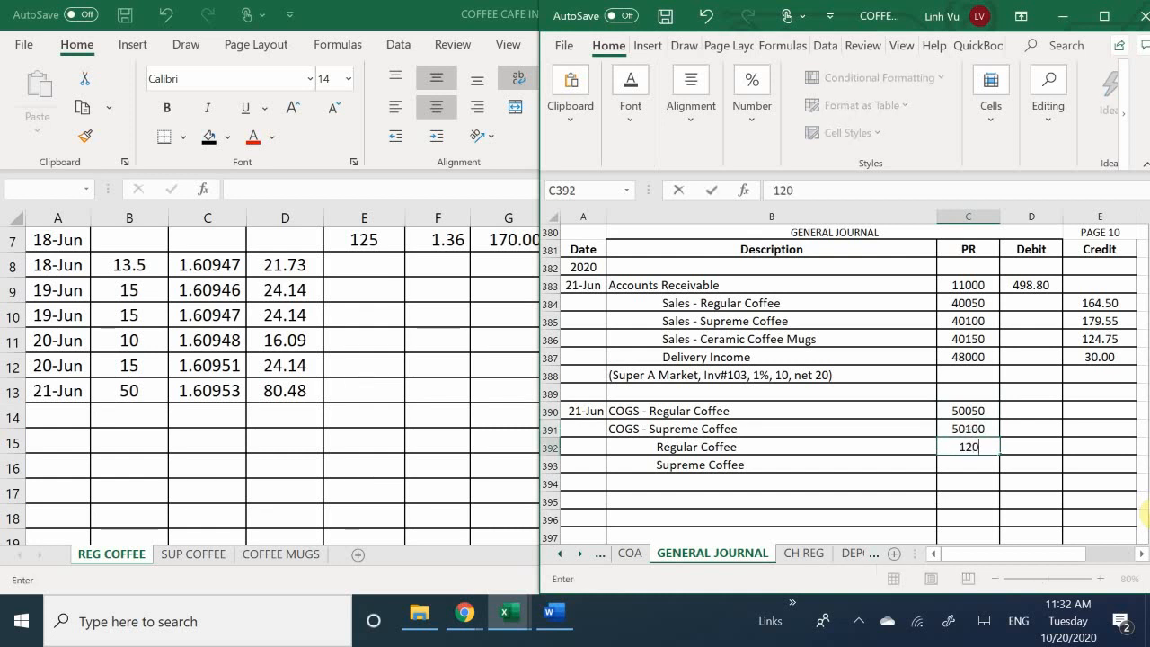
text(20)
key(Return)
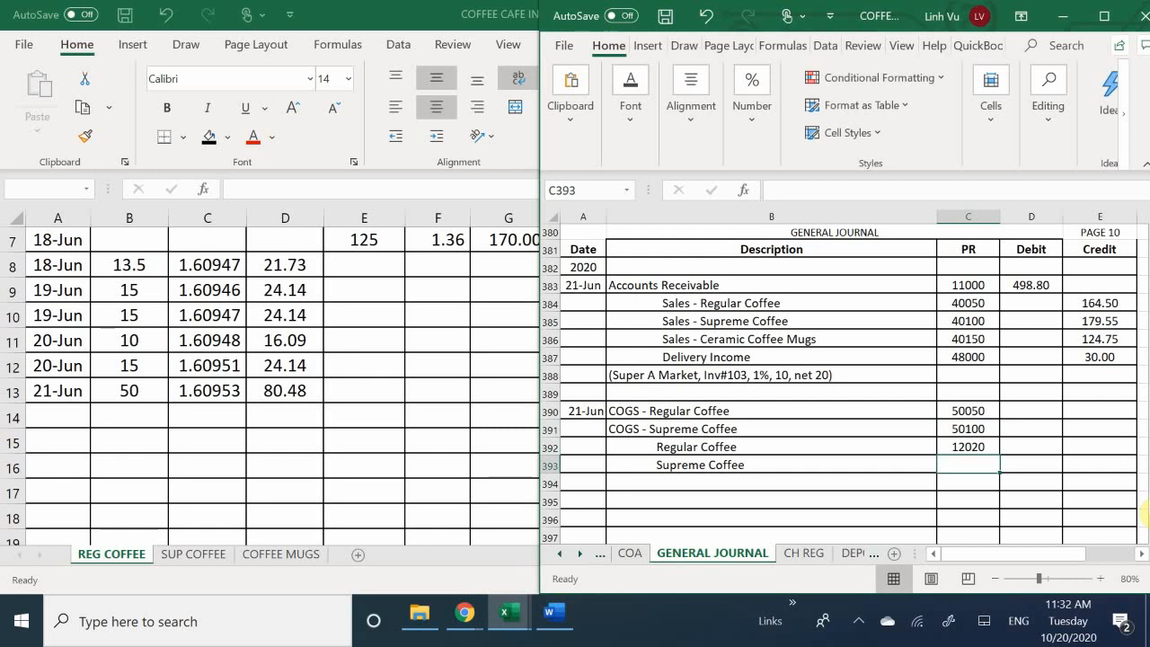
text(204)
key(BackSpace)
key(BackSpace)
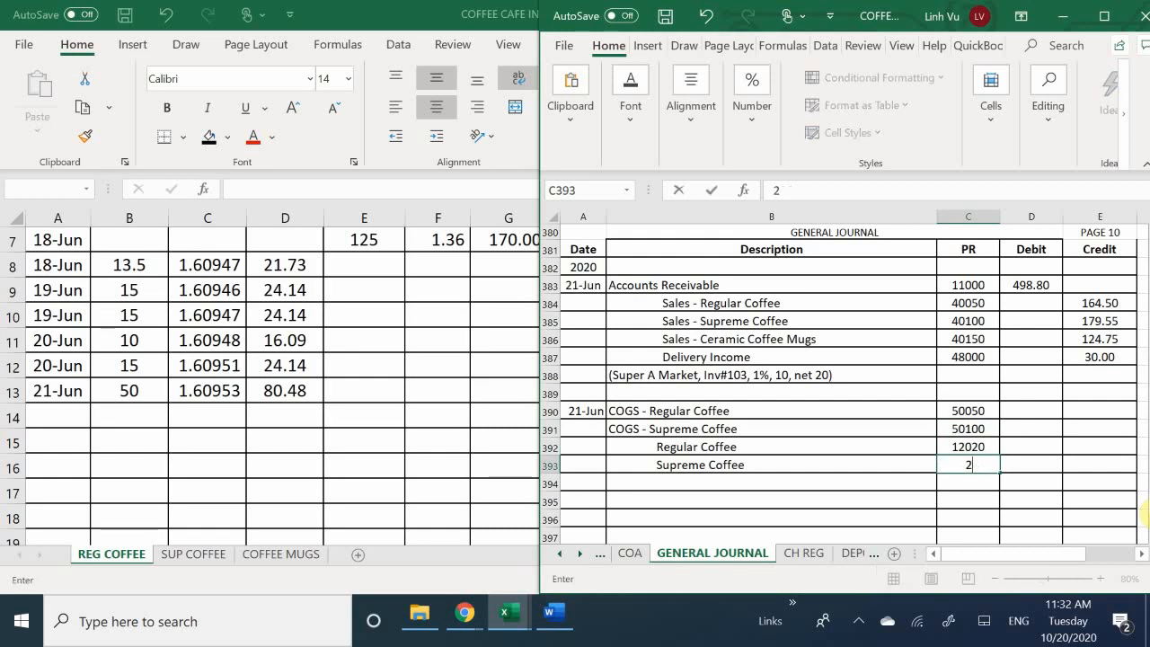
text(12040)
key(Return)
Step: Enter the debit amounts 80.48 for regular coffee COGS in D390 and 81 for supreme coffee COGS in D391
key(Right)
key(Up)
key(Up)
key(Up)
key(Up)
key(Up)
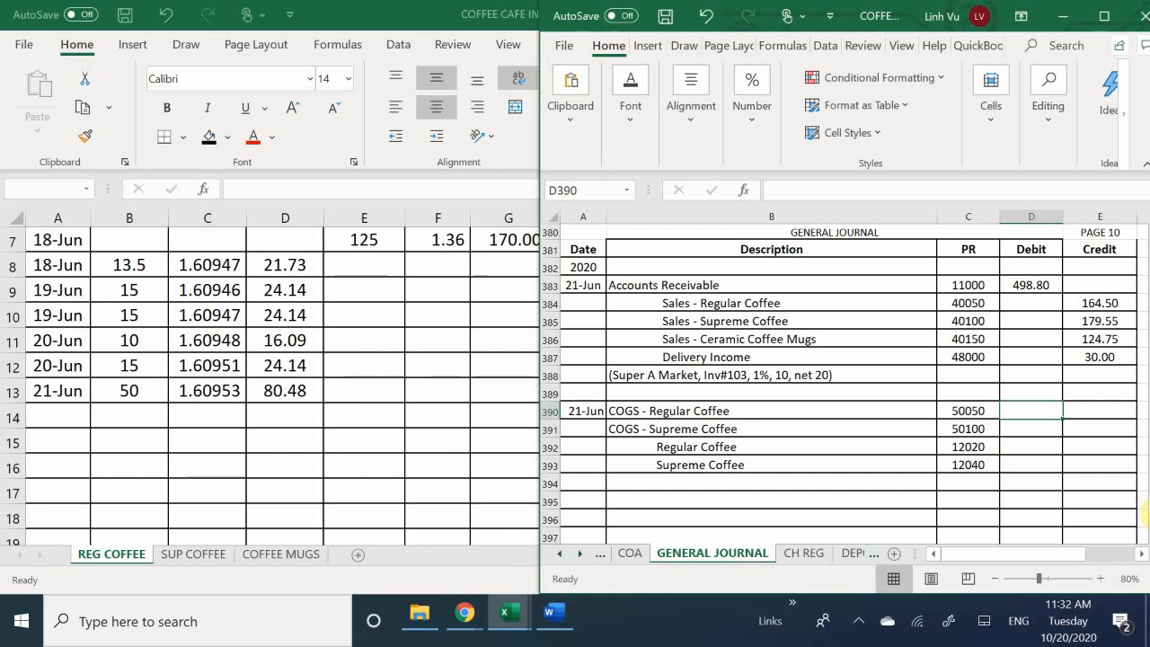
key(Down)
text(80.48)
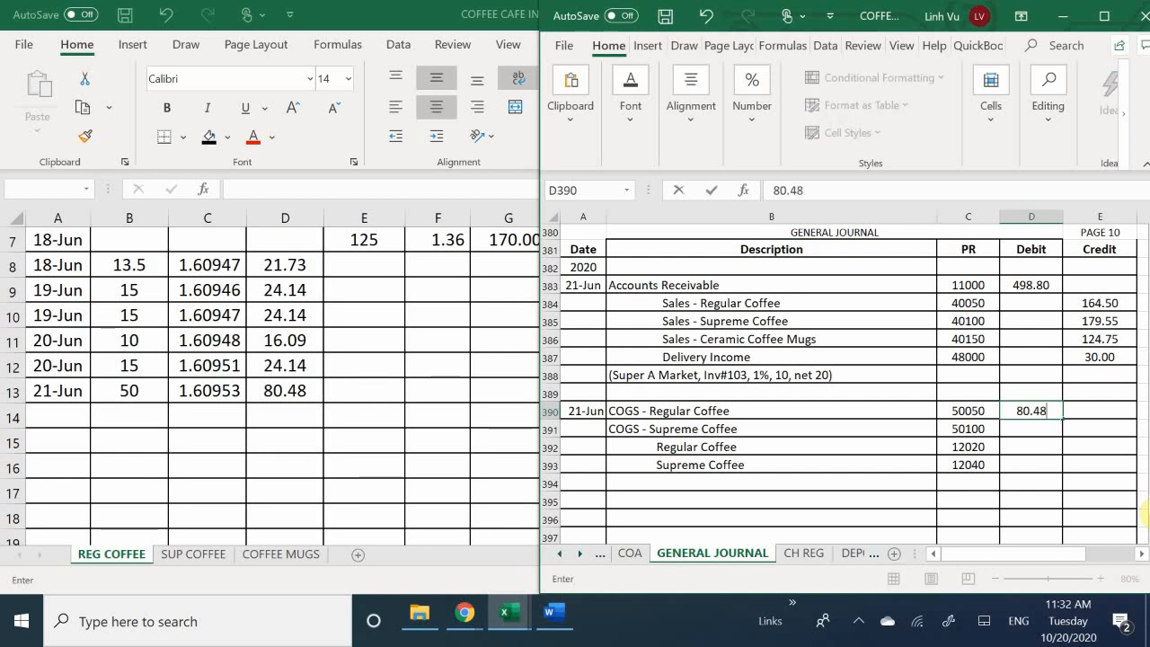
key(Return)
text(80.4)
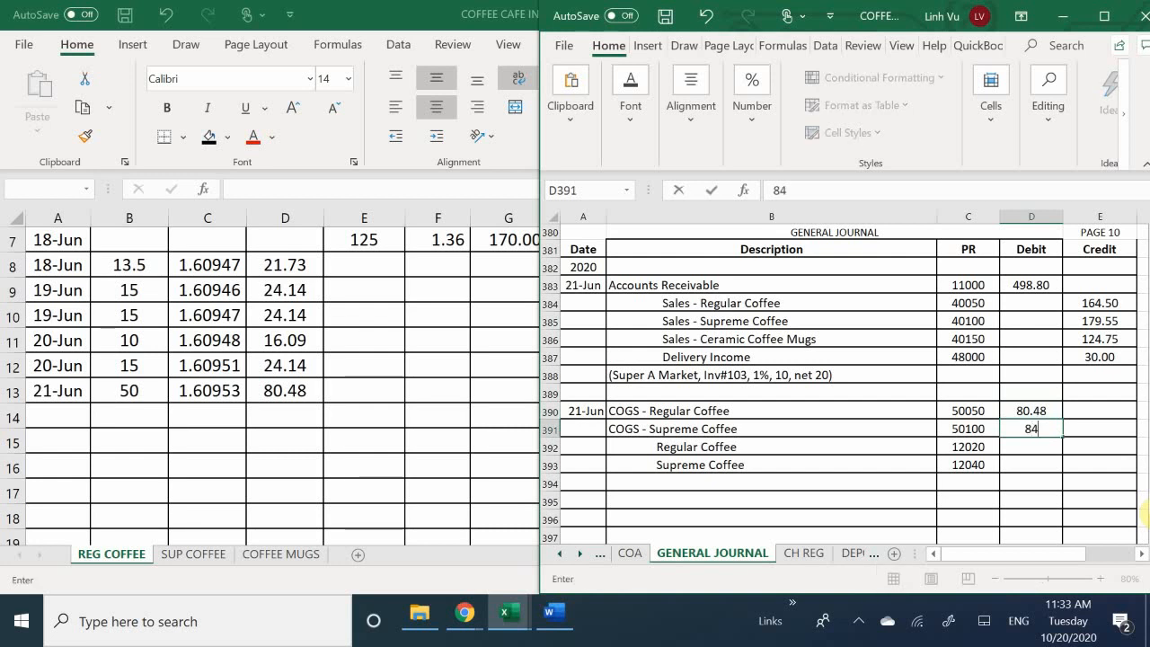
key(BackSpace)
key(Return)
Step: Credit Regular Coffee in E392 with =D390 and Supreme Coffee in E393 with =D391
key(Right)
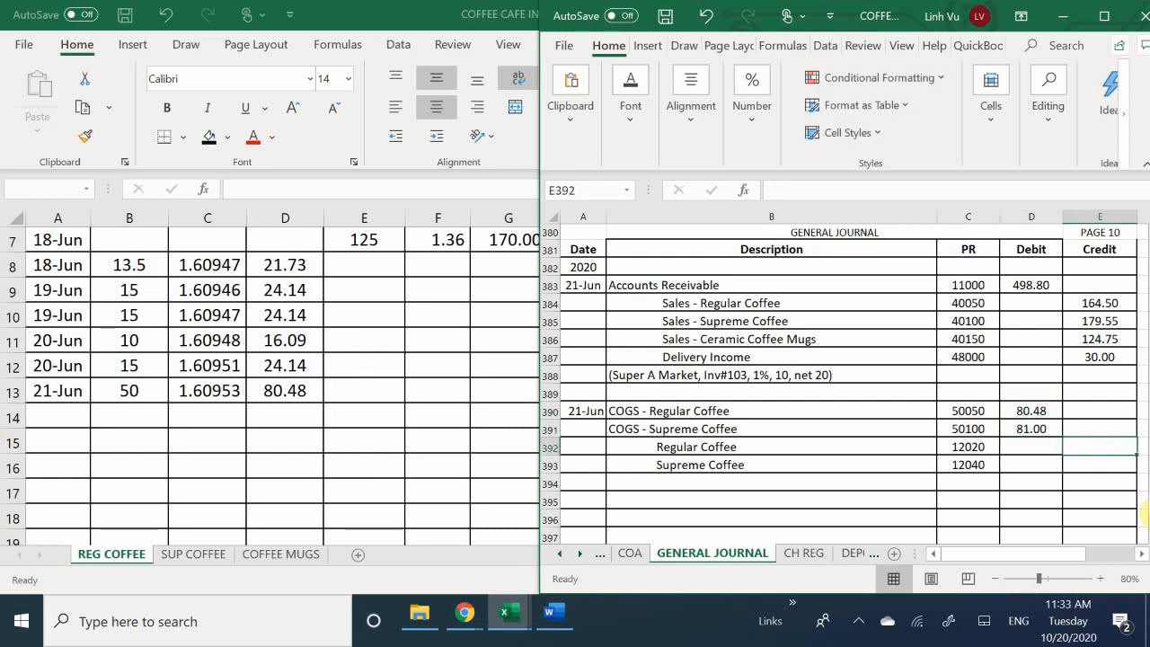
text(=)
key(Up)
key(Up)
key(Left)
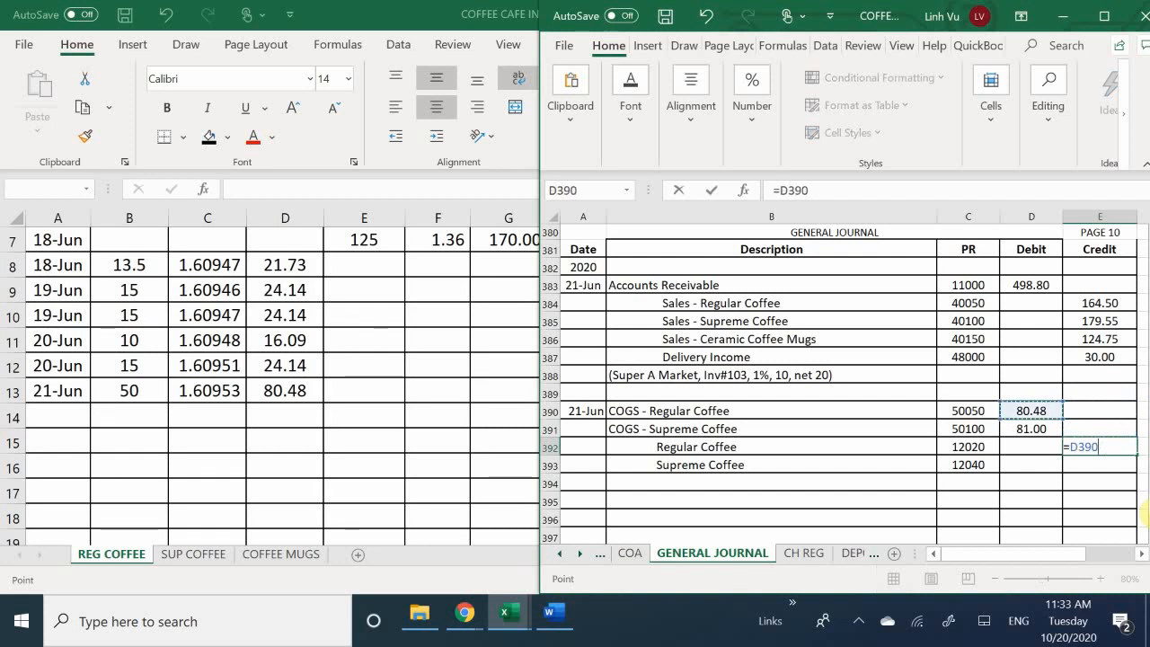
key(Return)
text(=)
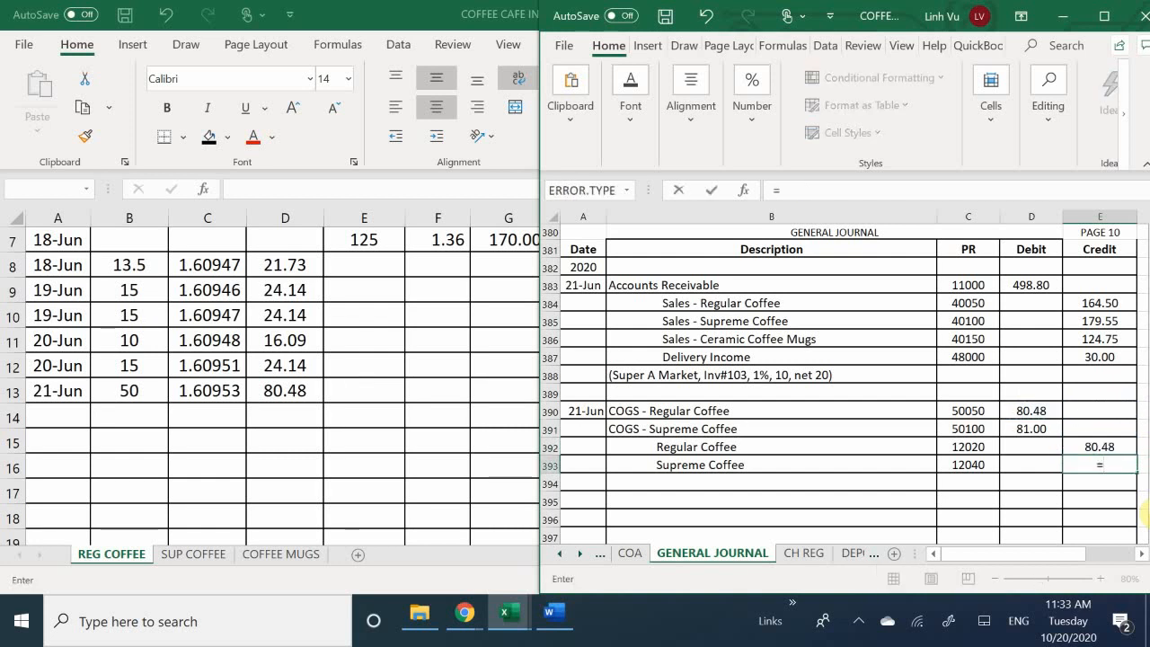
key(Up)
key(Up)
key(Left)
key(Return)
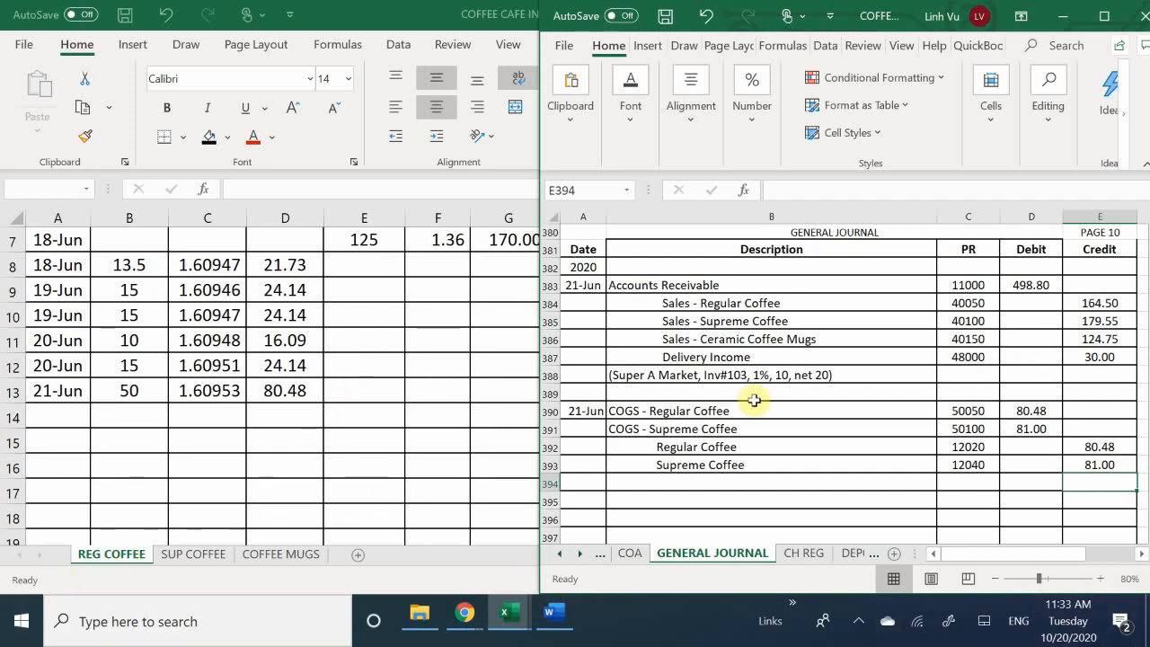
Step: Enter the explanation "(Sold to Super A Market, inv#103)" in B394 of the general journal
click(637, 499)
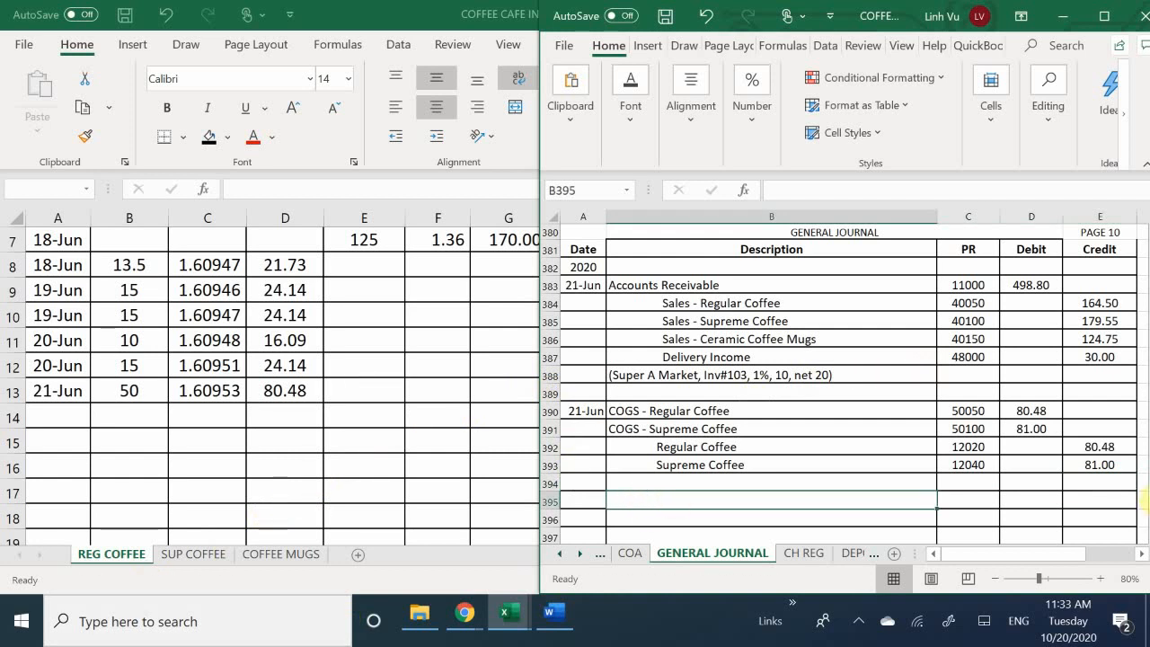
text(()
key(Up)
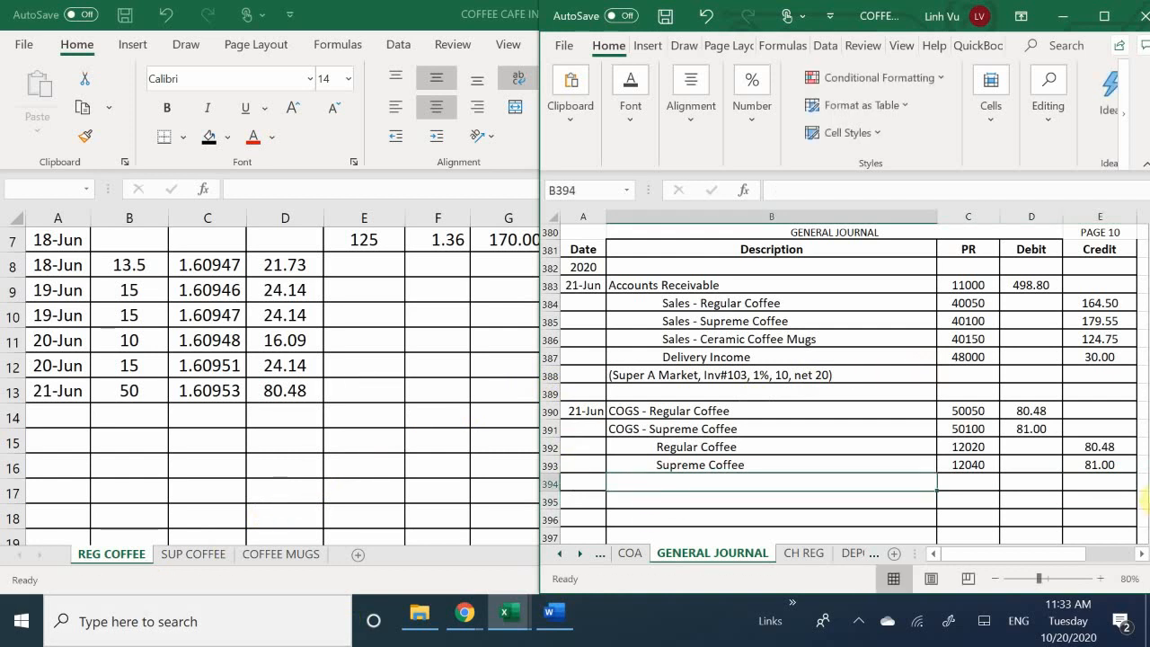
text((So)
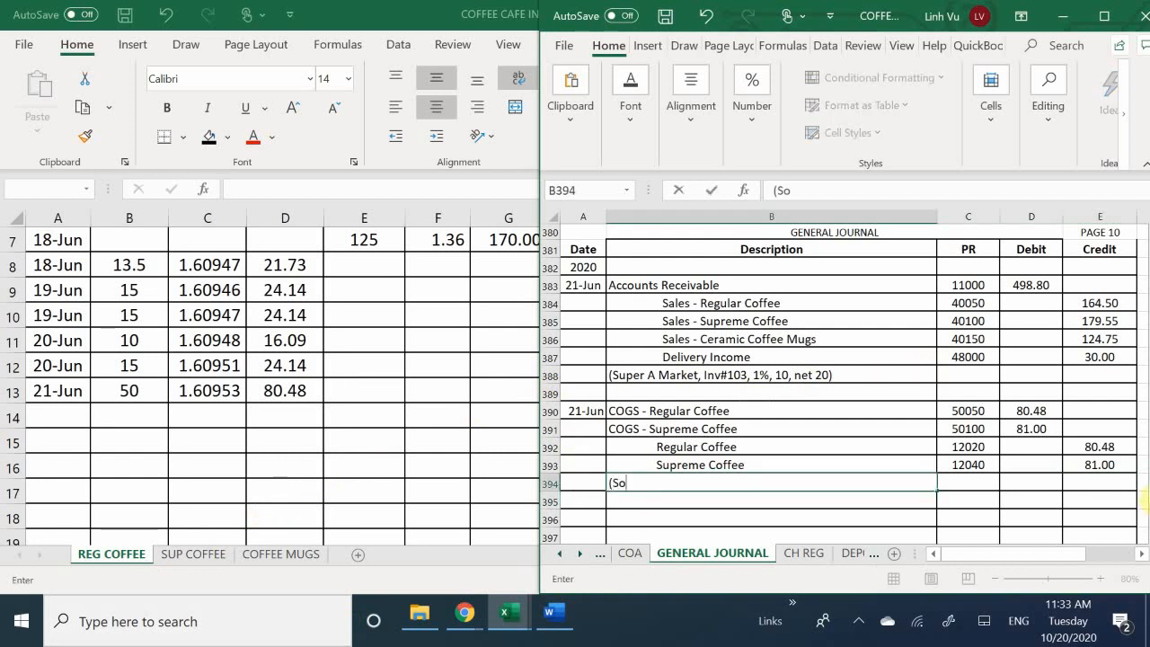
text(ld to Super A M)
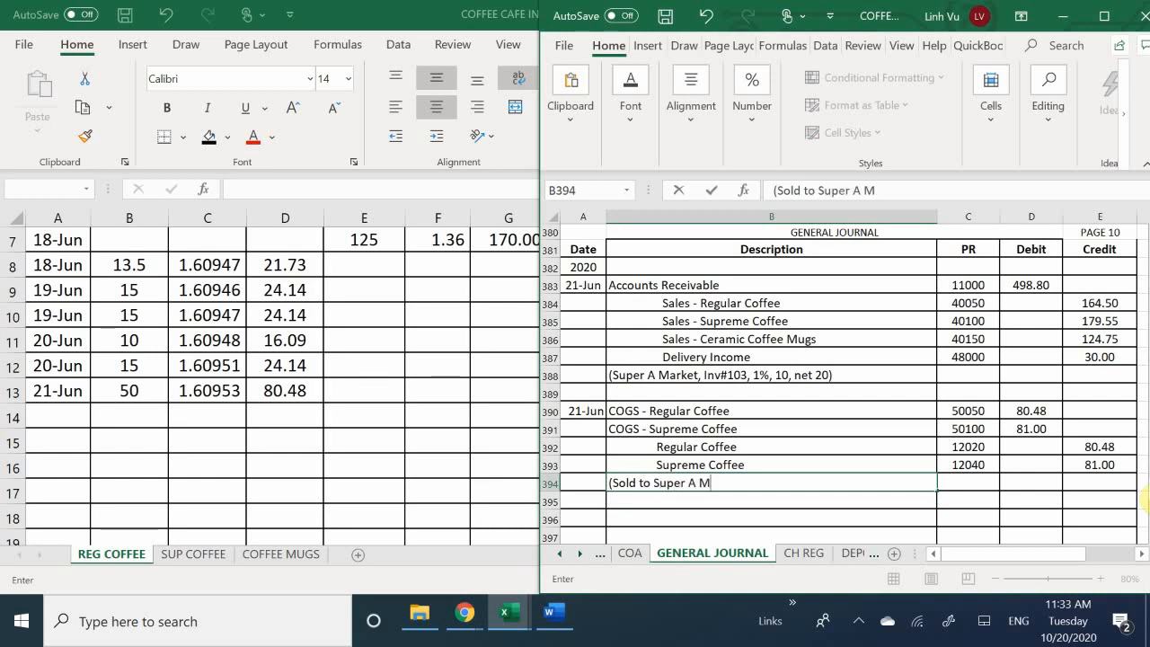
text(arkrt)
key(BackSpace)
text(et)
text(, inv)
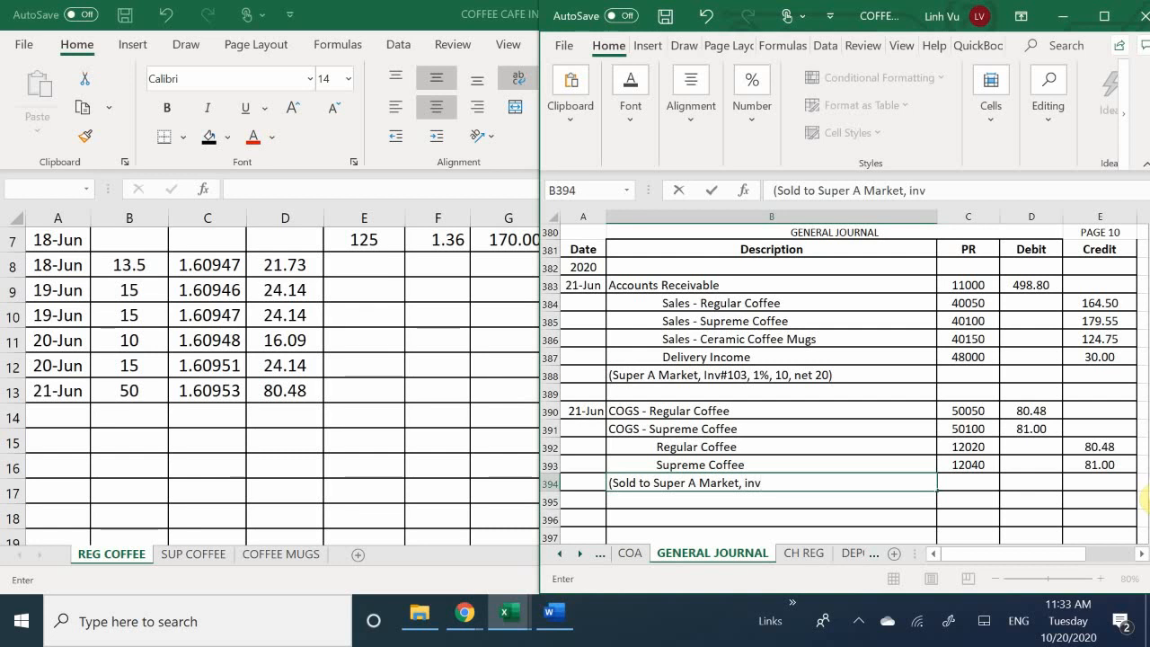
text(@)
key(BackSpace)
text(#103))
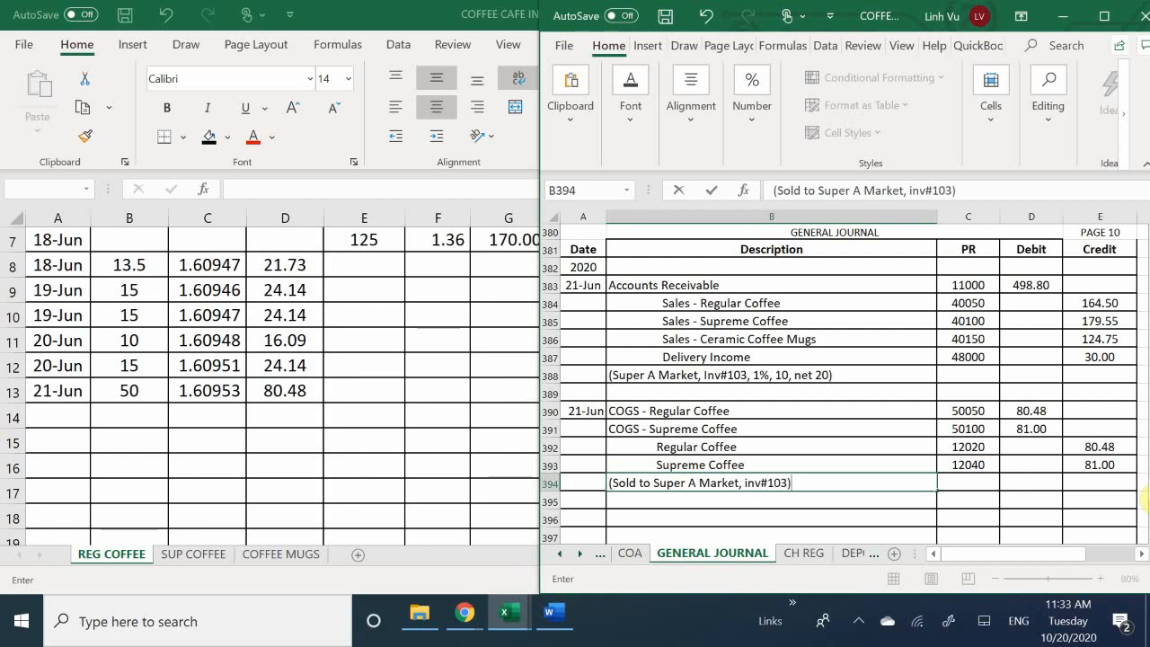
key(Return)
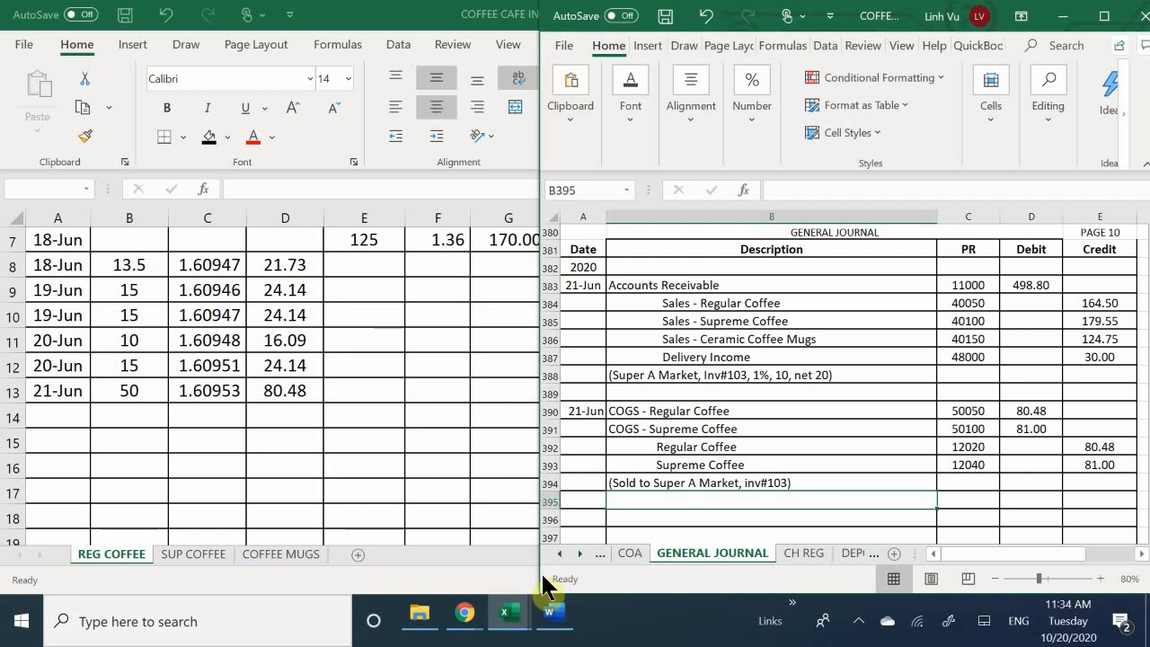
Step: Switch to the ledger workbook's COGS sheet and enter the date 6/21 in A21 of the COGS – Regular Coffee account
mouse_move(500, 629)
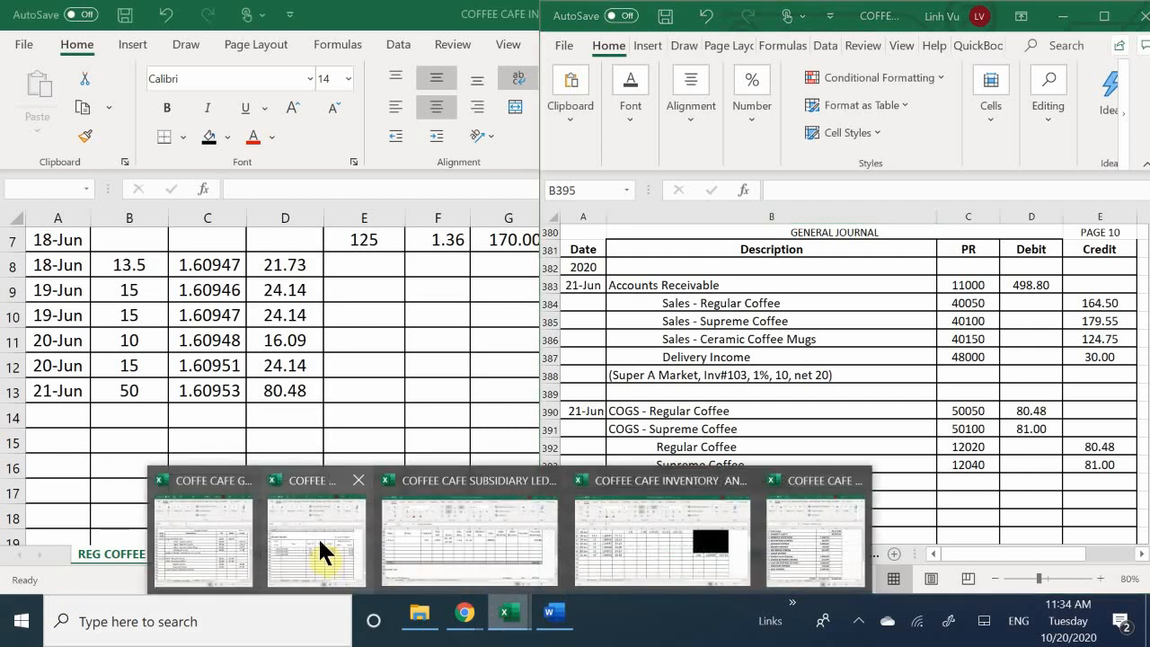
click(318, 537)
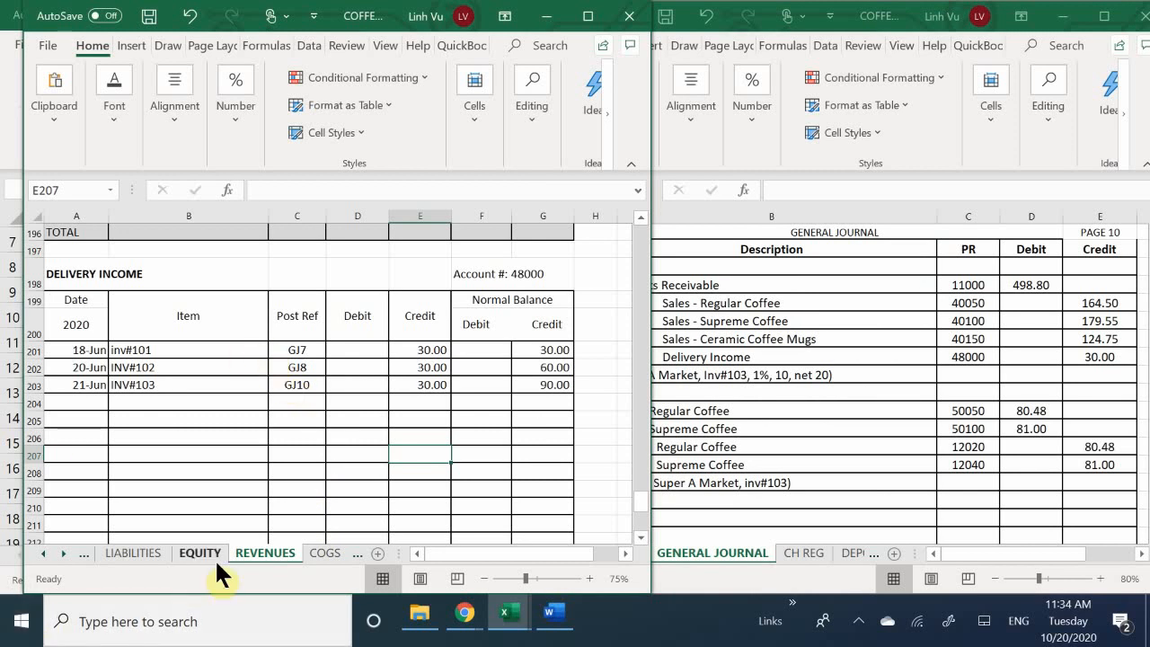
click(323, 553)
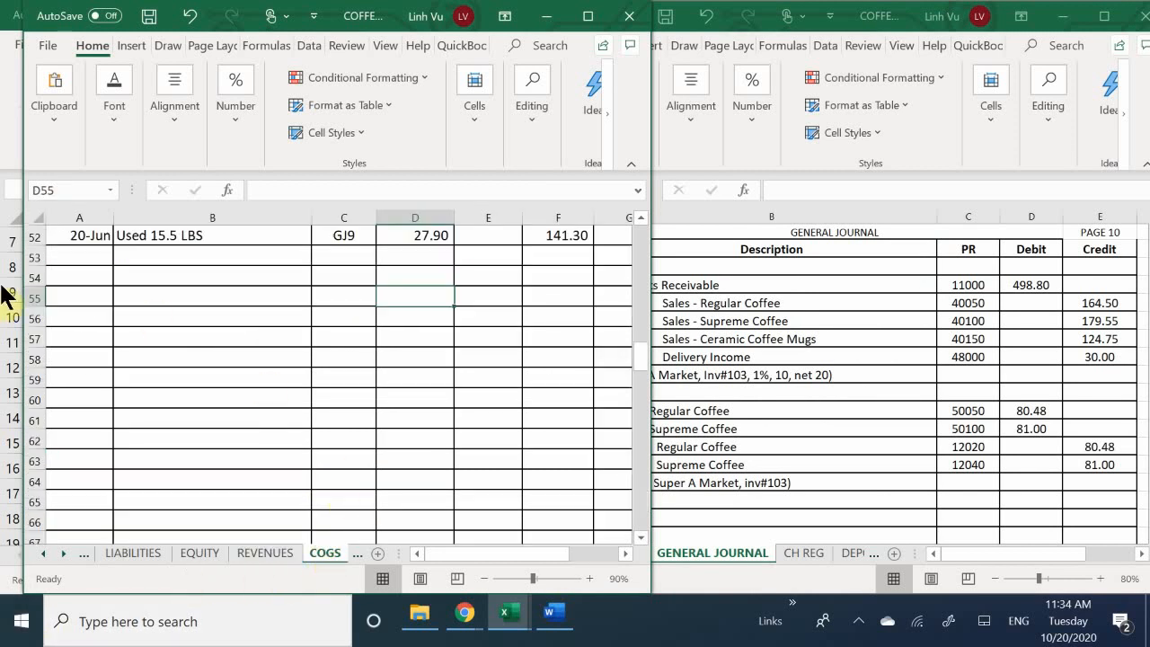
scroll(75, 413, up, 17)
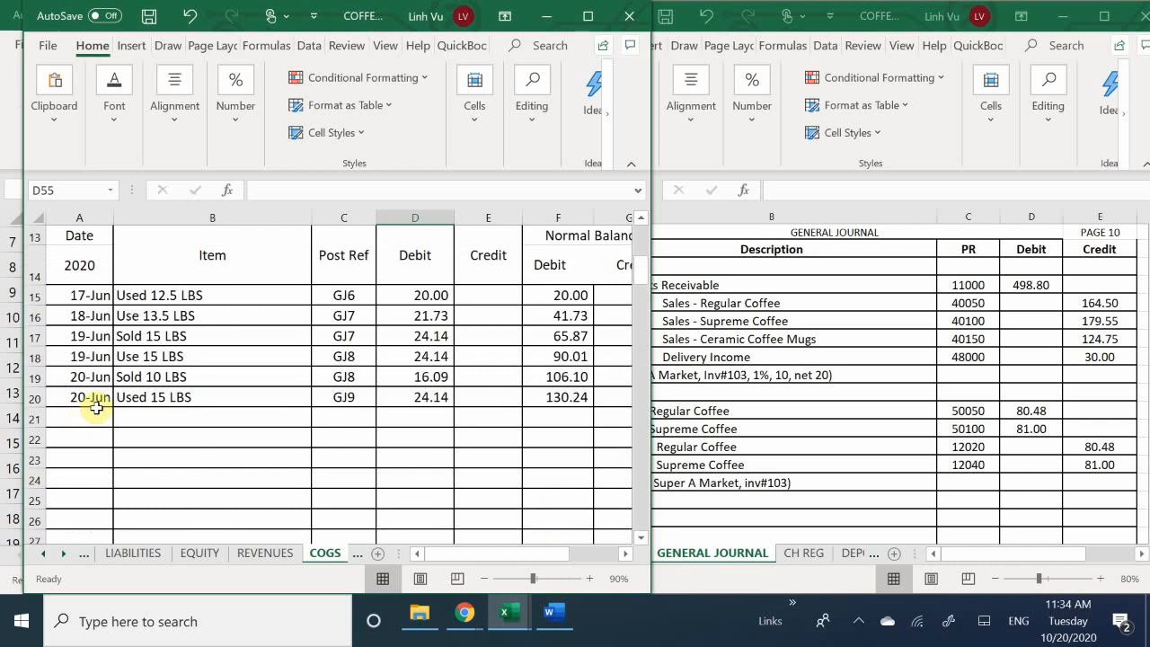
scroll(116, 388, down, 4)
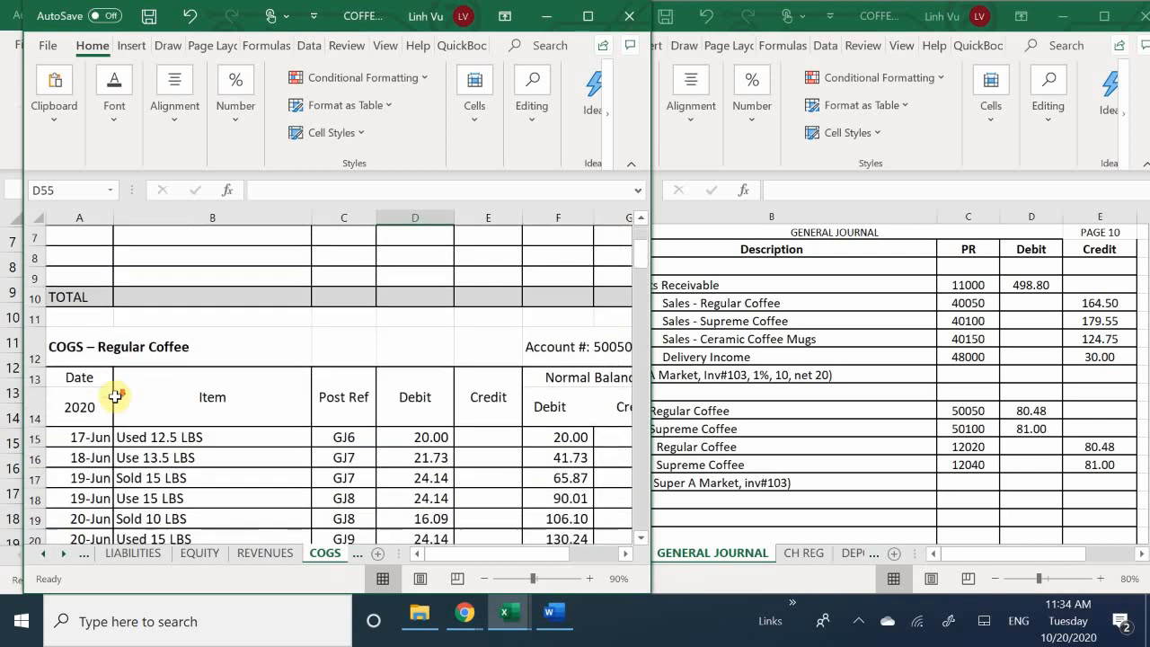
click(79, 419)
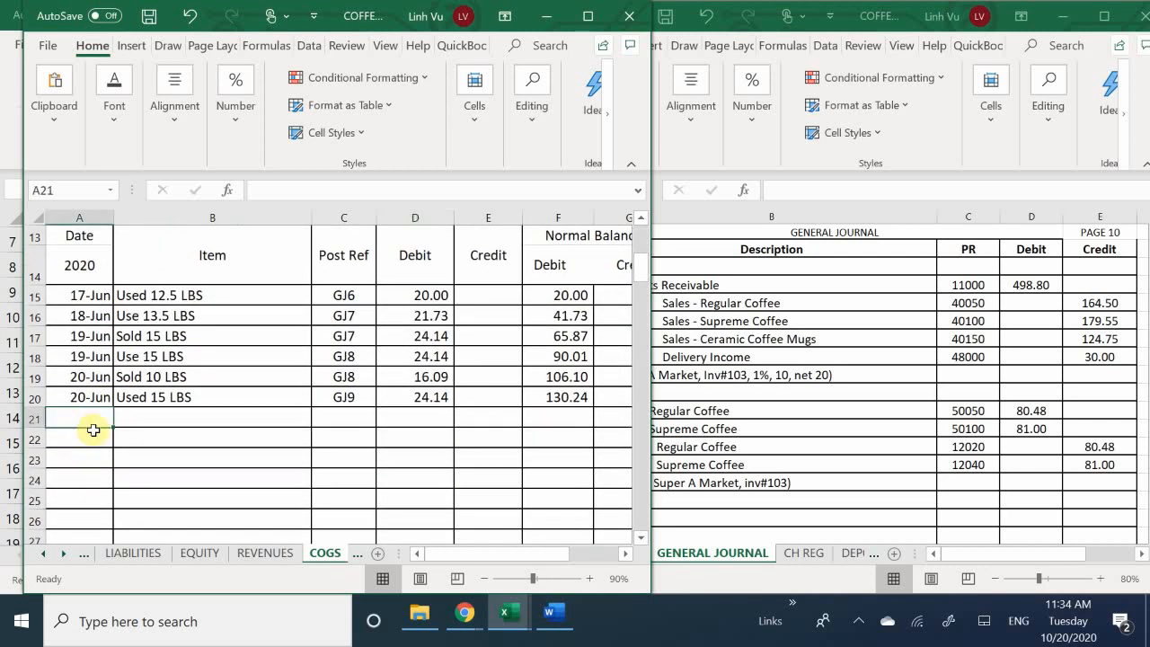
text(6/21)
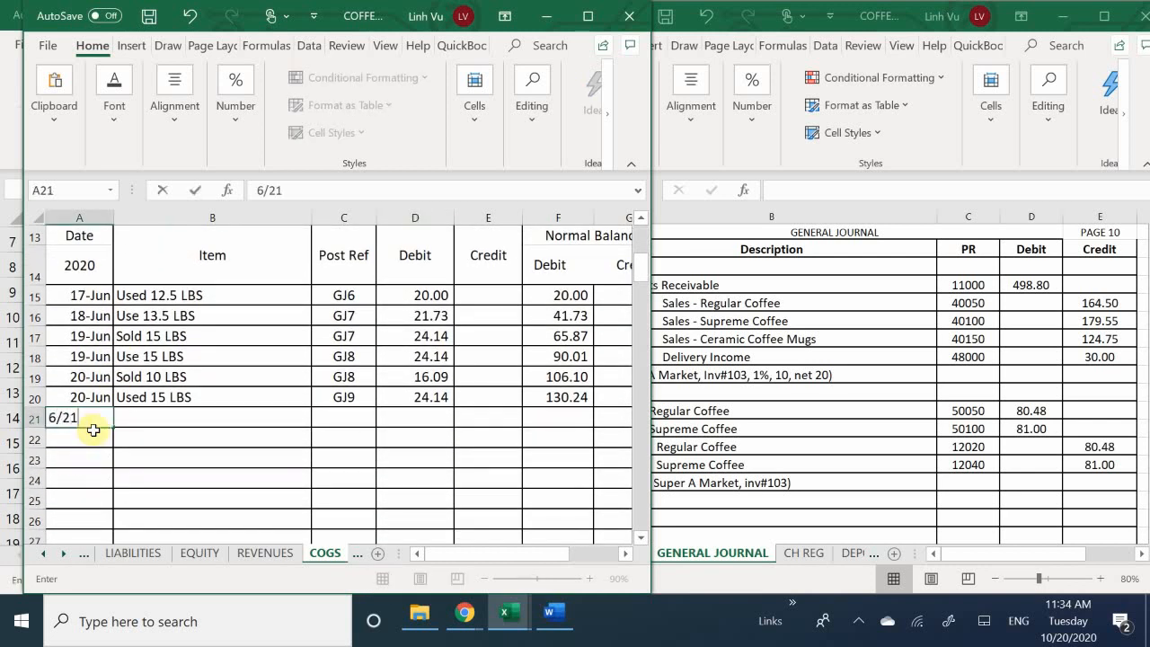
key(Return)
Step: Enter "sold 50 LBS" as the item for the June 21 regular coffee entry in B21
key(Up)
key(Right)
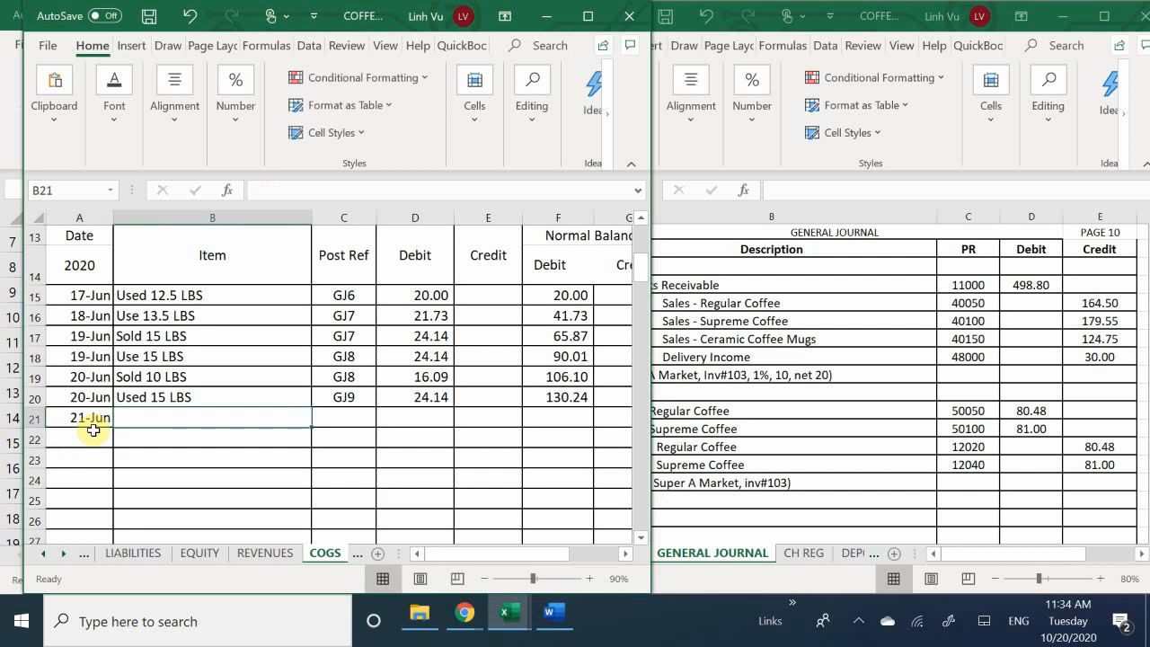
text(sik)
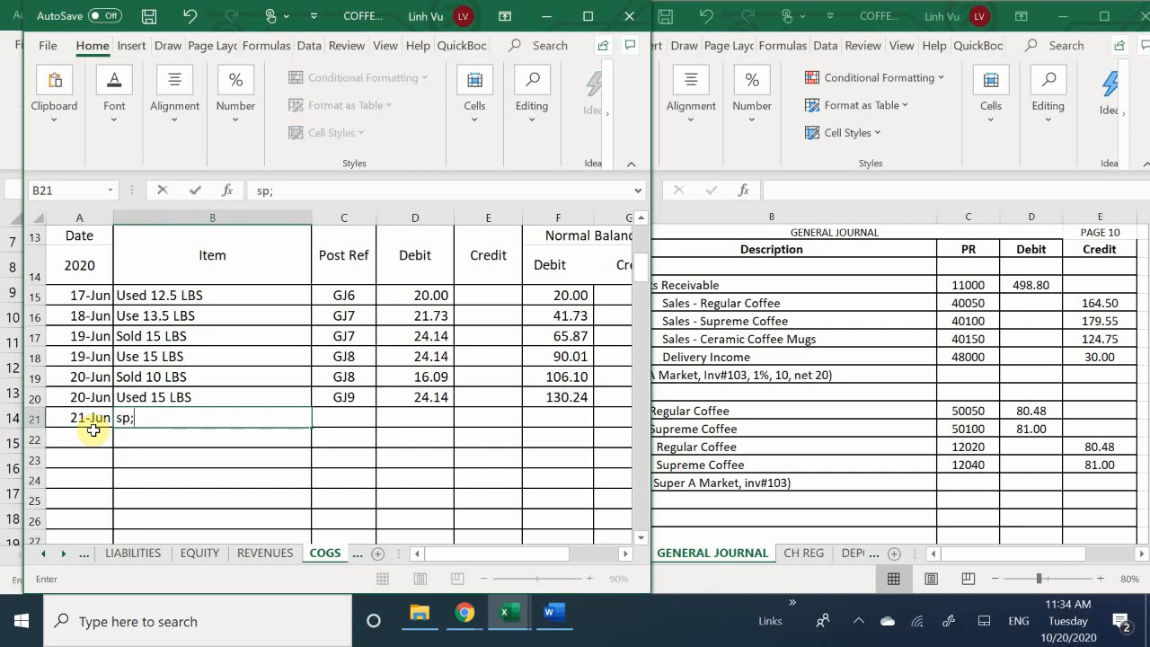
key(BackSpace)
key(BackSpace)
text(old 50 KB)
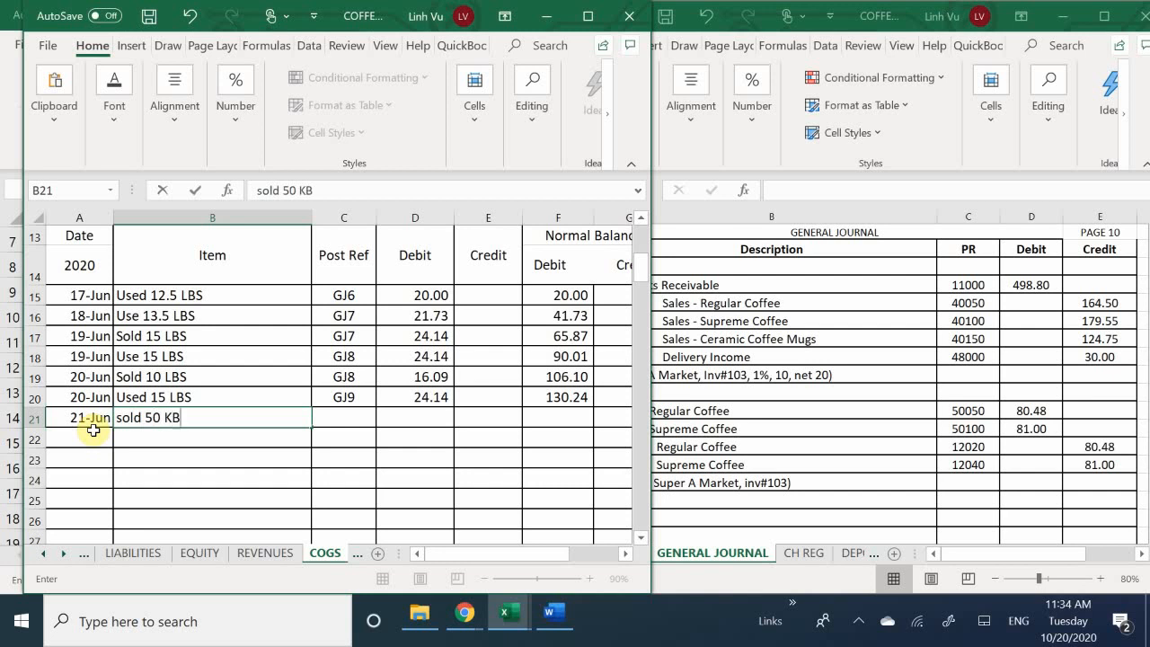
key(BackSpace)
key(BackSpace)
text(KB)
key(BackSpace)
key(BackSpace)
text(KB)
key(BackSpace)
text(L)
key(BackSpace)
key(BackSpace)
text(LC)
key(BackSpace)
text(BD)
key(BackSpace)
text(S)
key(Tab)
Step: Enter the post reference GJ10 in C21 and the debit 80.48 in D21
text(GJ)
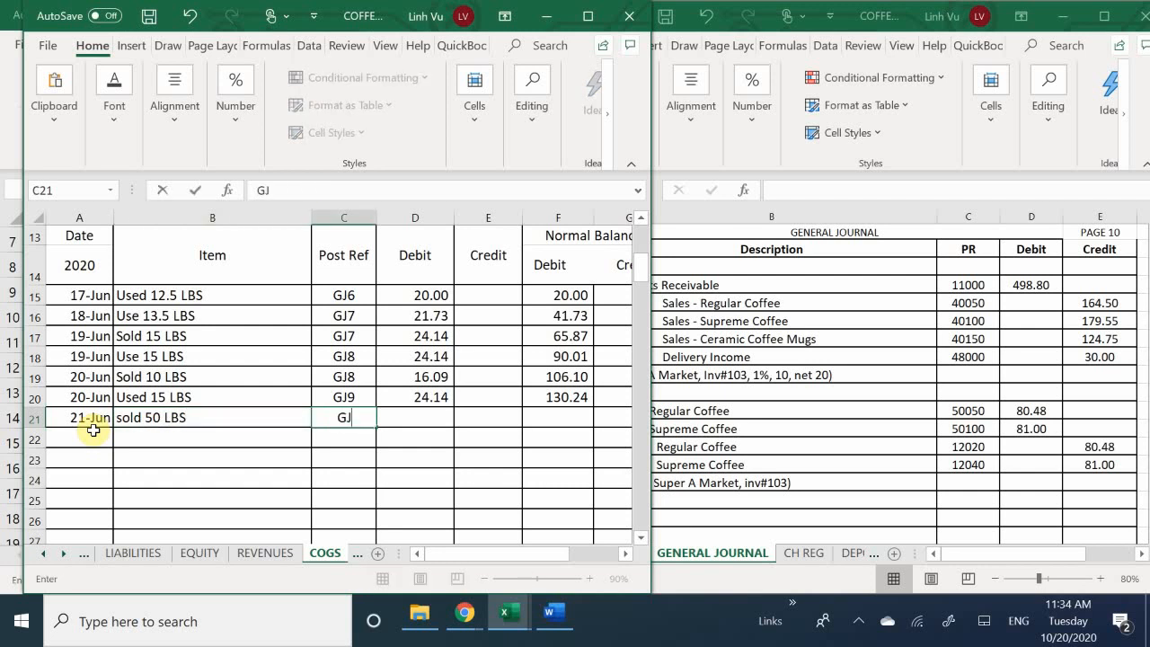
text(10)
key(Return)
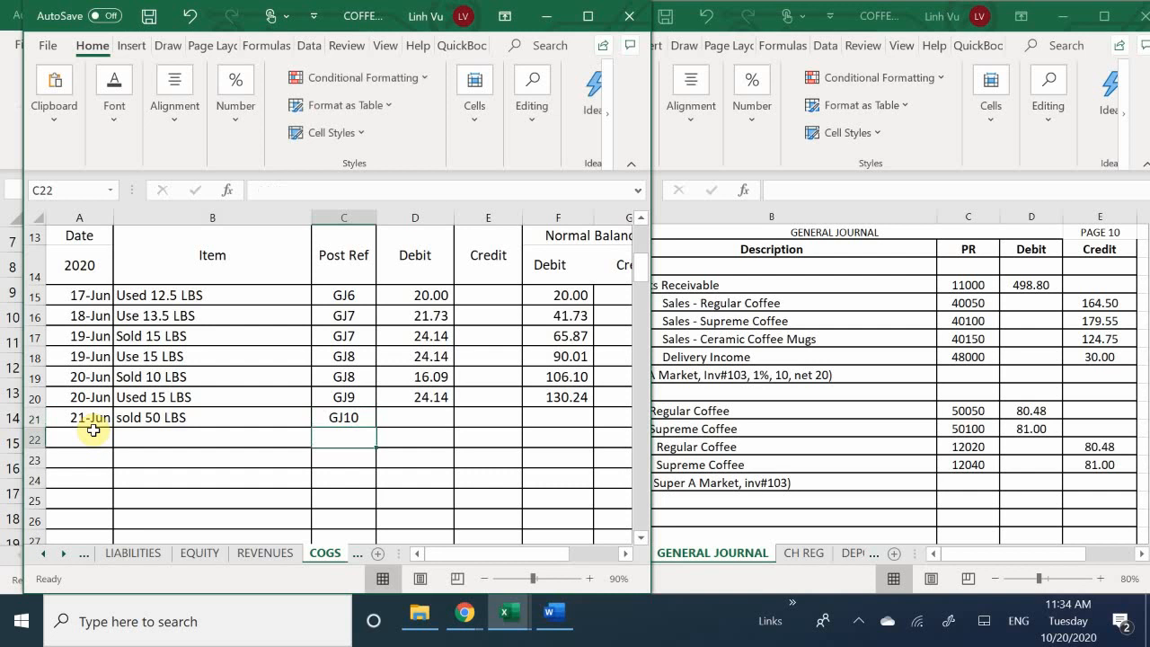
key(Up)
key(Right)
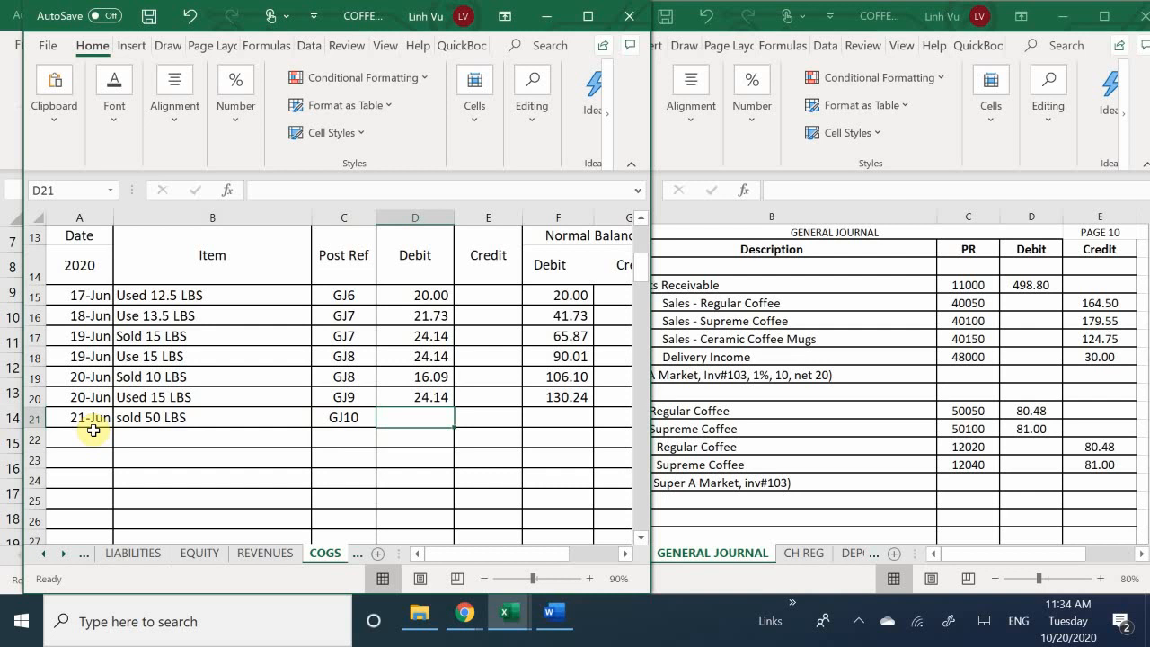
text(80.48)
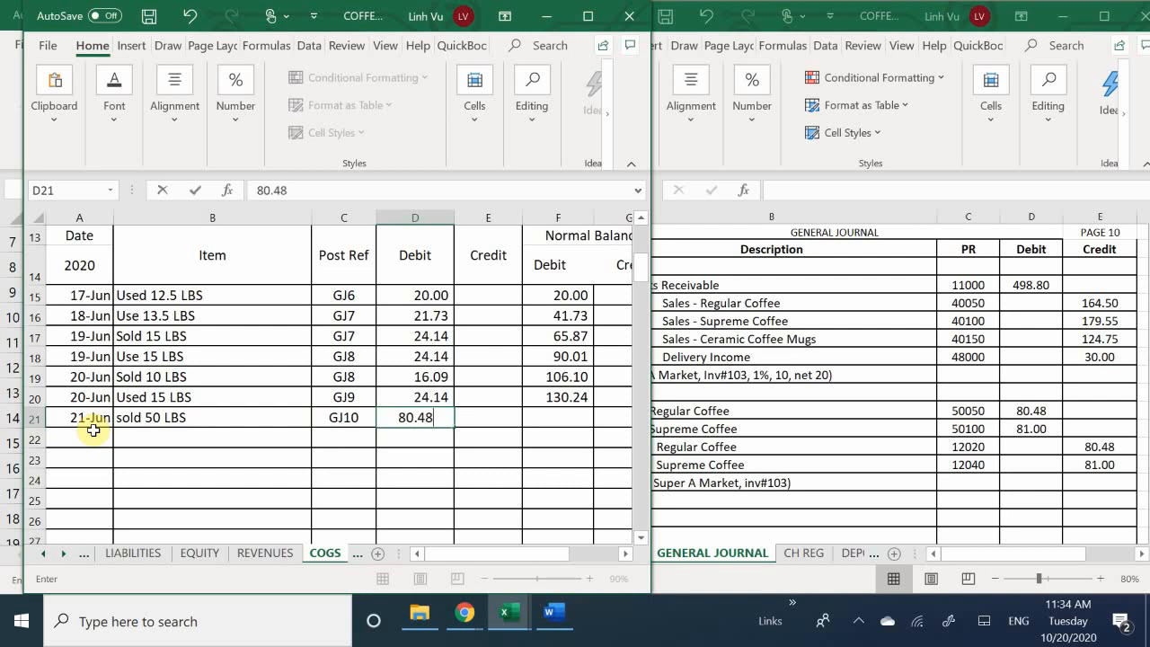
key(Return)
Step: Extend the running balance formula from F20 down to F21 in the COGS – Regular Coffee account
key(Right)
key(Right)
key(Up)
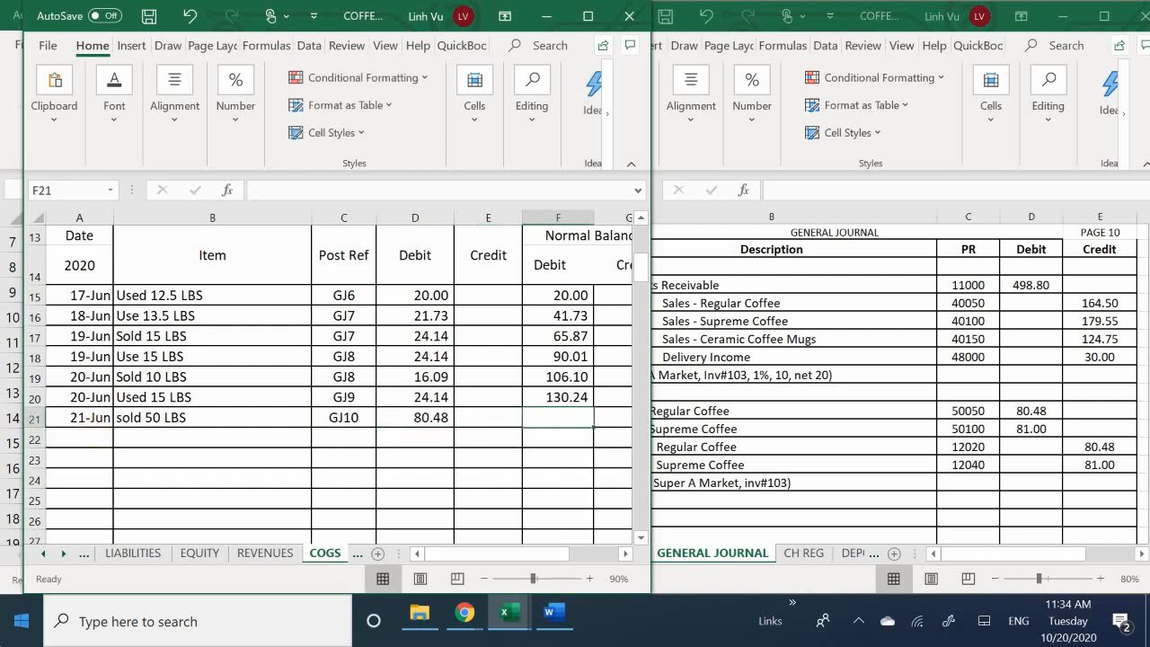
click(570, 396)
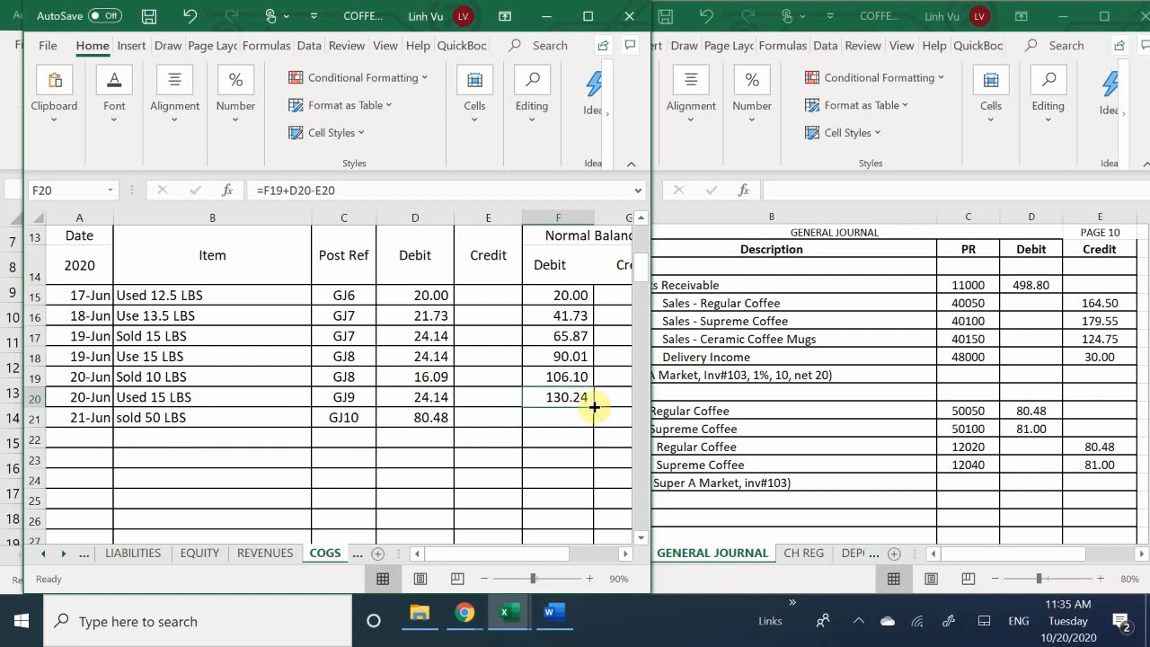
drag(594, 407, 591, 434)
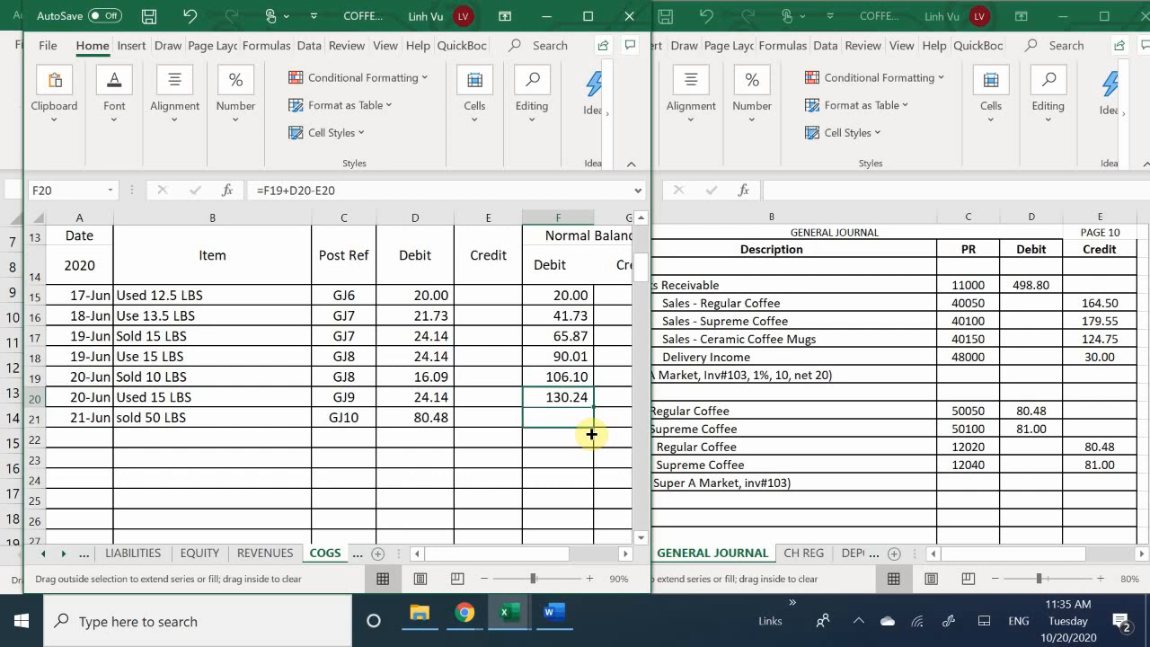
drag(591, 434, 591, 427)
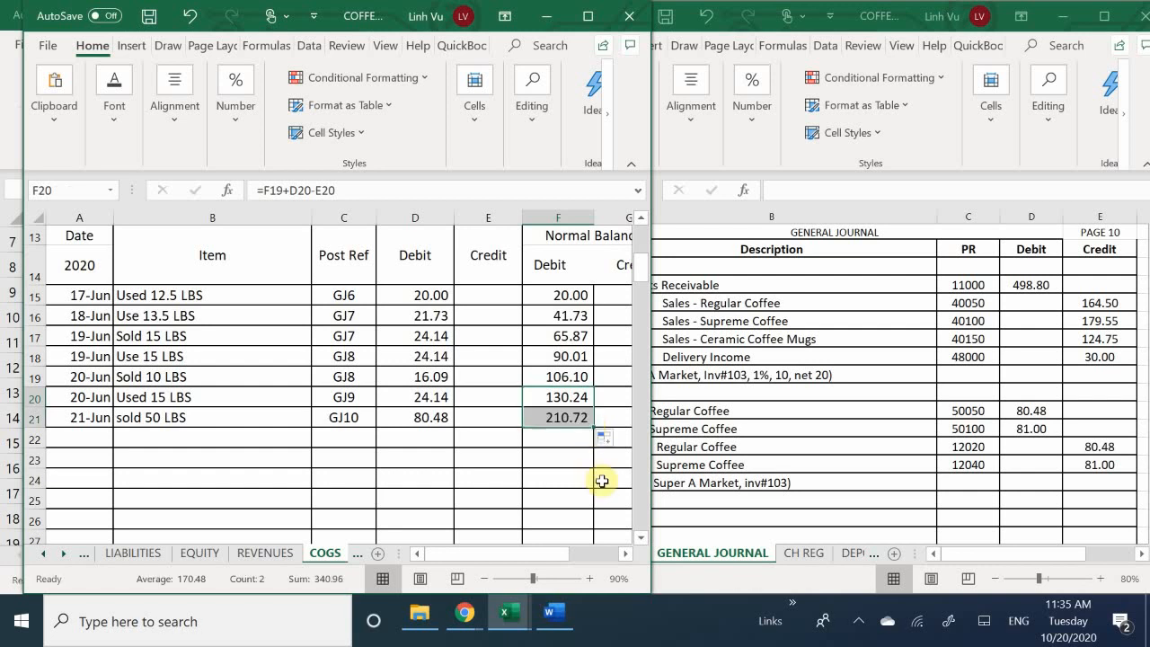
Step: Enter the date 6/21 in A53 of the supreme coffee COGS account on the same sheet
click(160, 397)
scroll(163, 409, down, 5)
scroll(165, 417, down, 6)
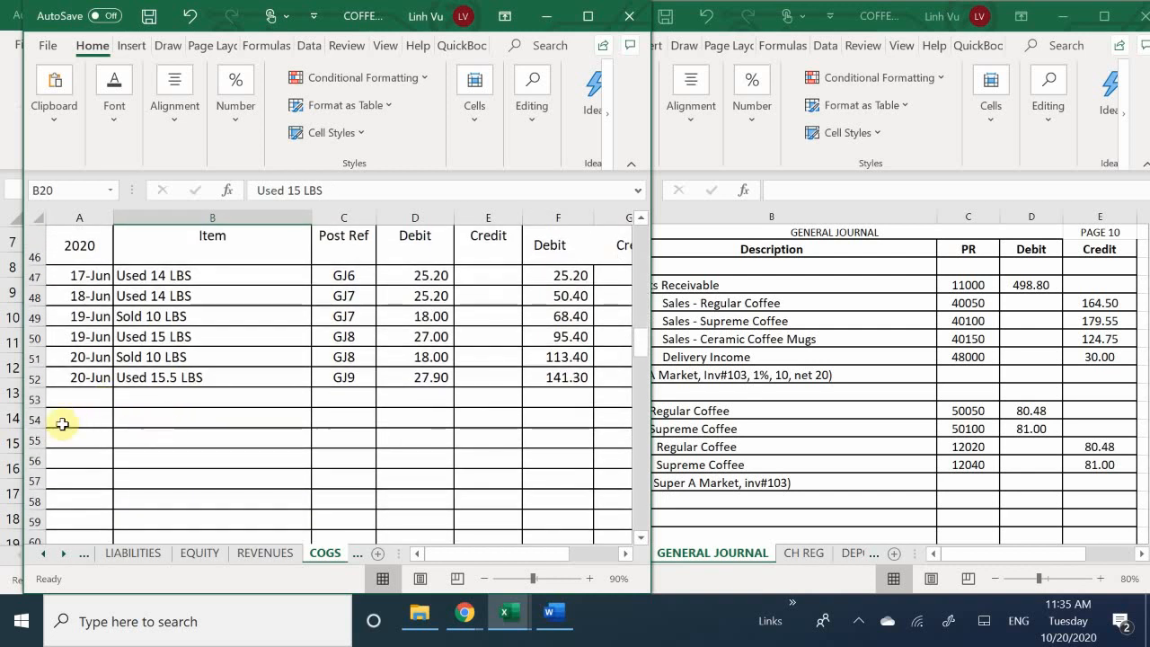
click(95, 405)
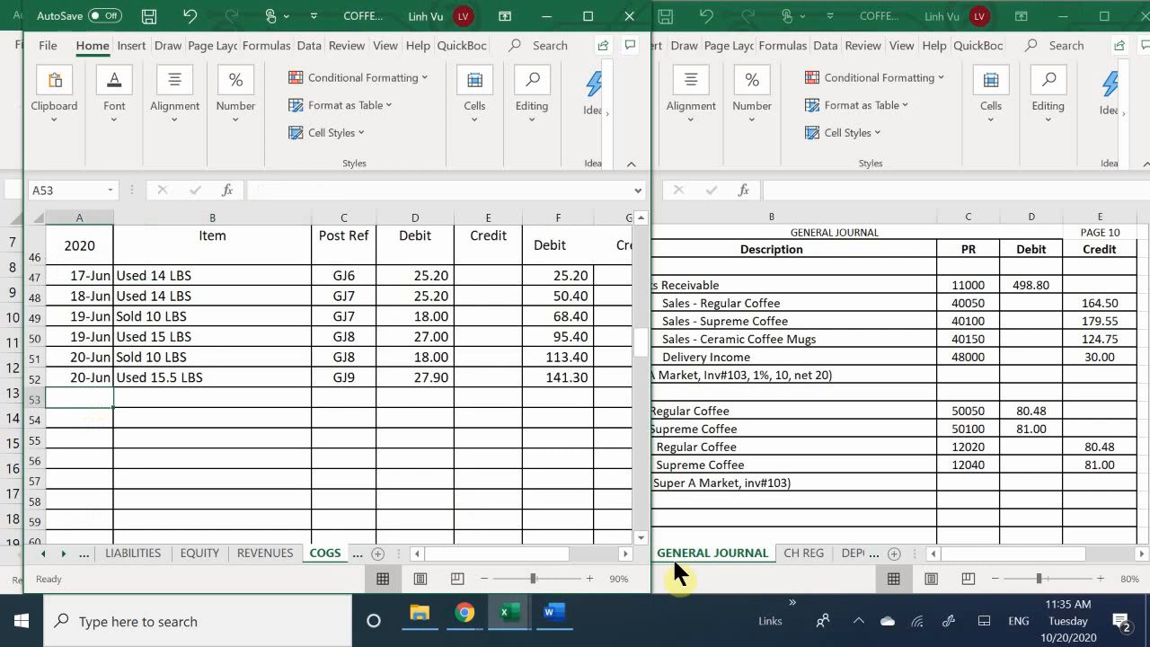
text(6/21)
key(Return)
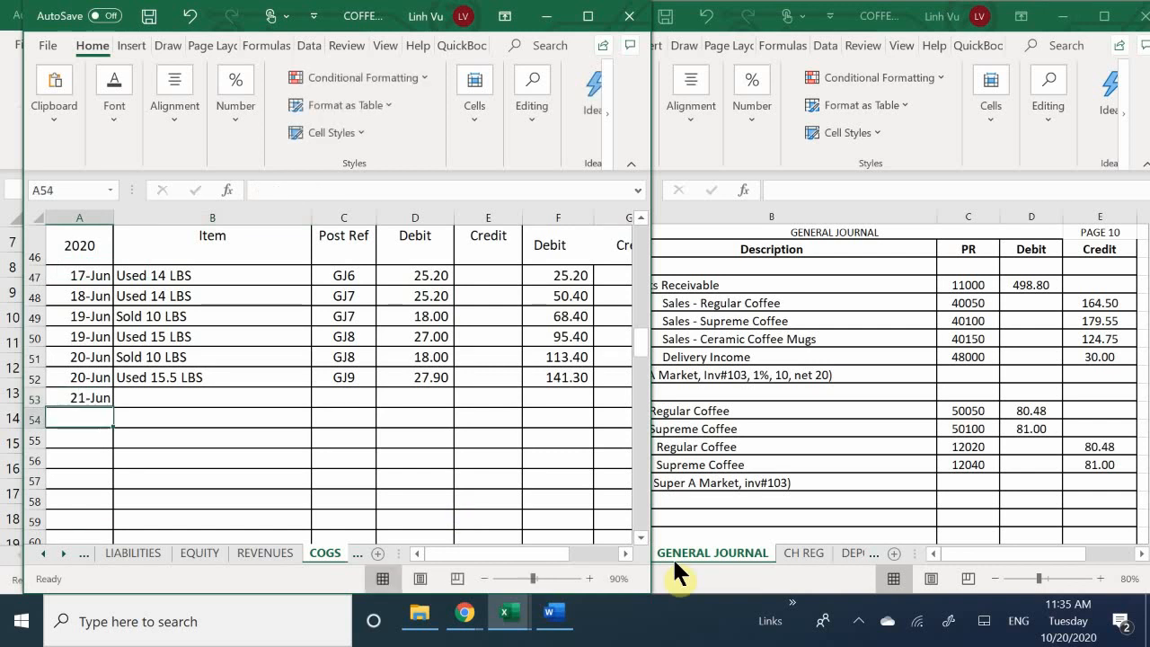
Step: Enter "sold 45 LBS" as the item for the June 21 supreme coffee entry in B53
key(Right)
key(Up)
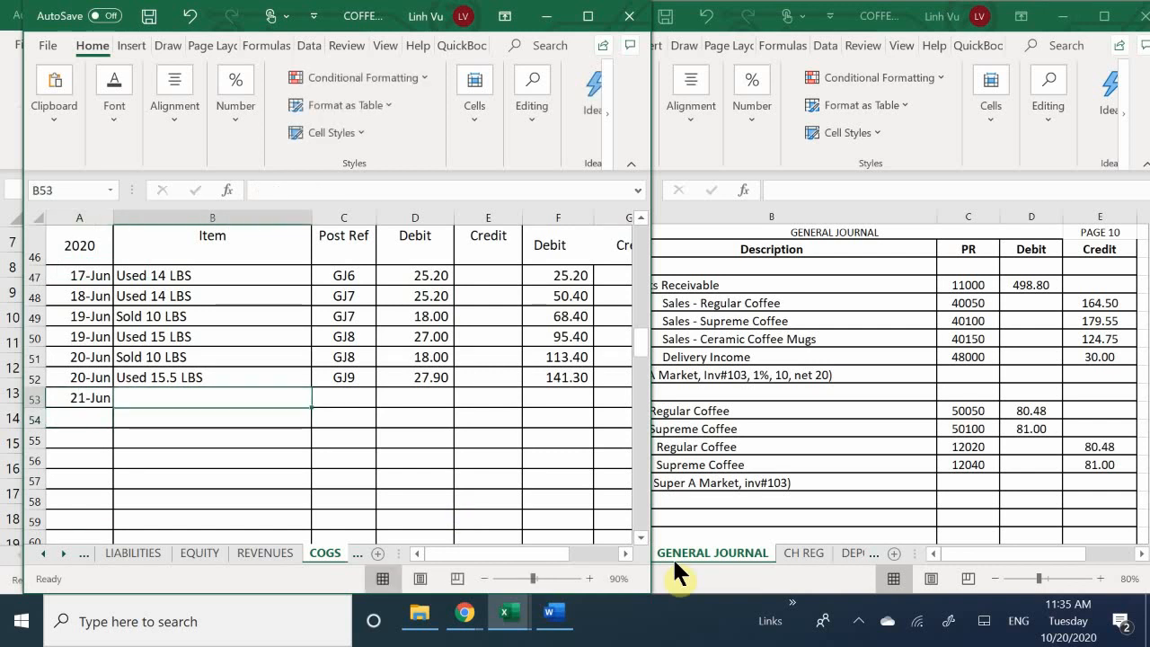
text(s)
key(BackSpace)
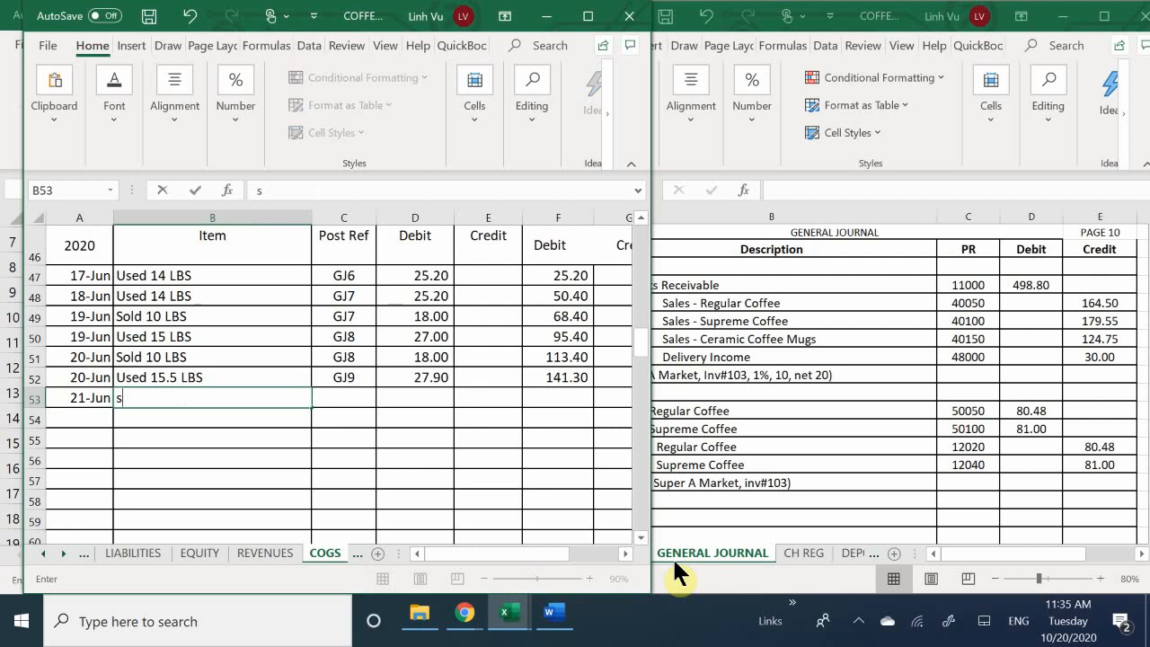
text(old )
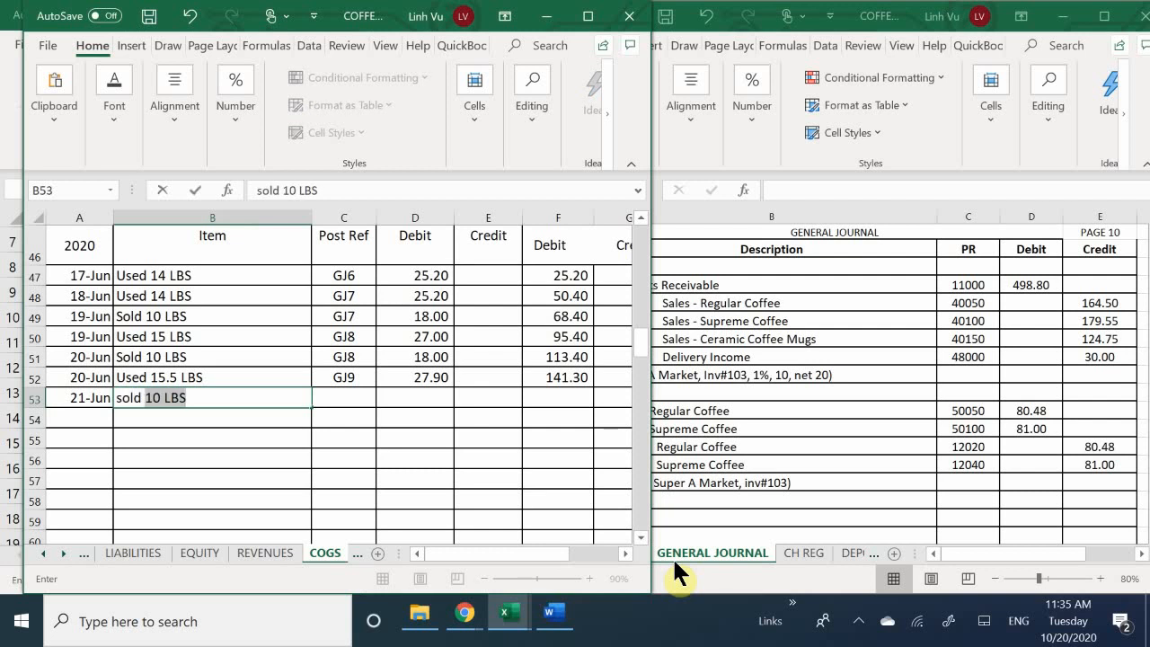
text(45 KB)
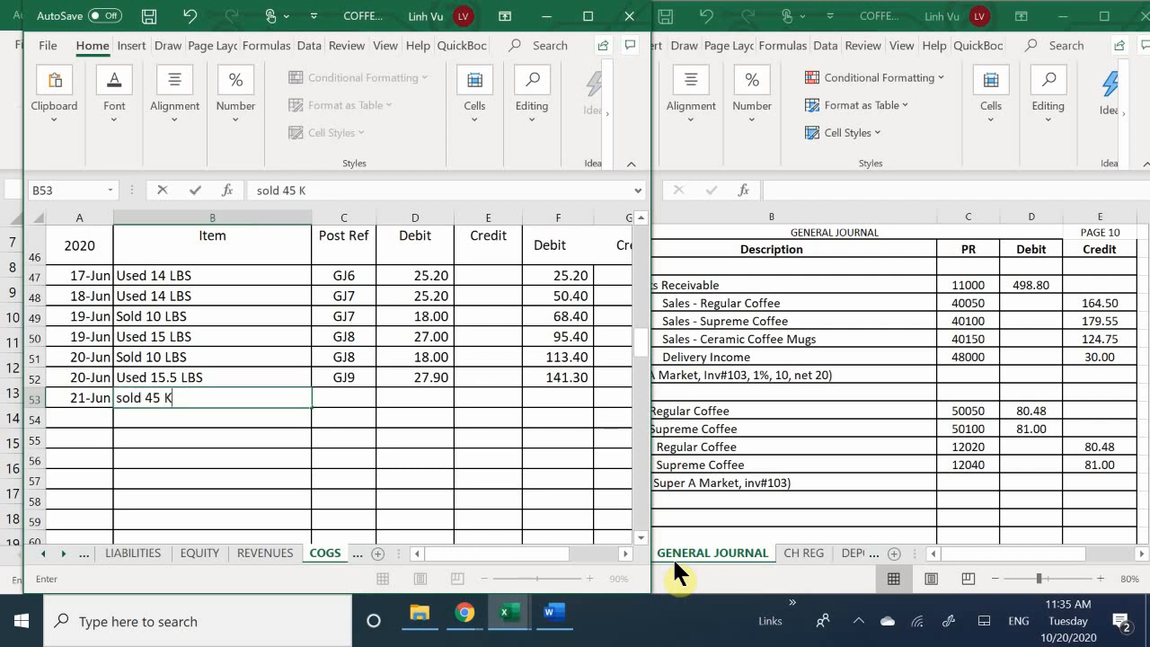
key(BackSpace)
key(BackSpace)
text(BL)
key(BackSpace)
key(BackSpace)
text(KB)
key(BackSpace)
key(BackSpace)
text(LBS)
key(Tab)
Step: Enter the post reference GJ10 in C53 and the debit 81 in D53
text(GJ)
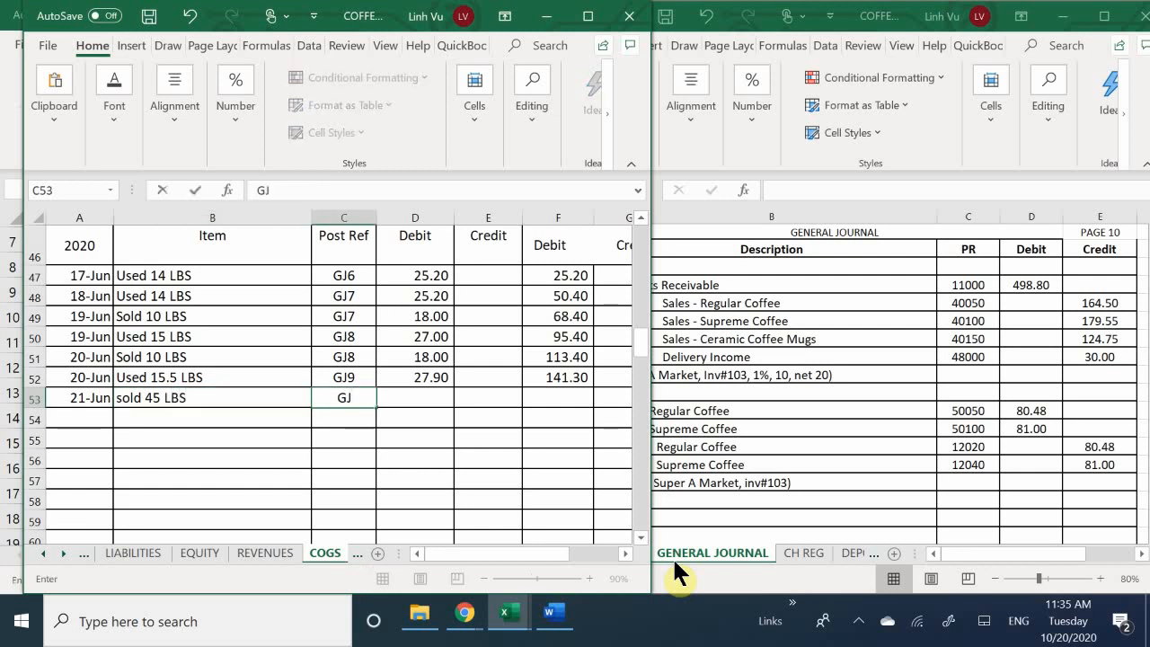
text(10)
key(Return)
key(Right)
key(Up)
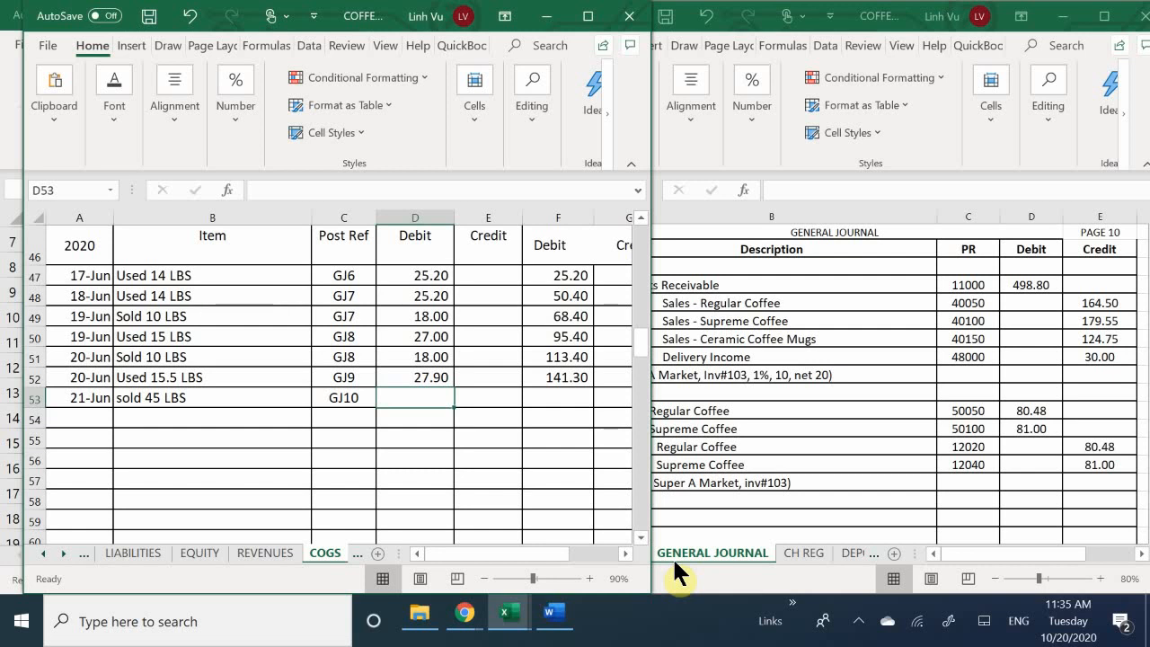
text(81)
key(Return)
key(Right)
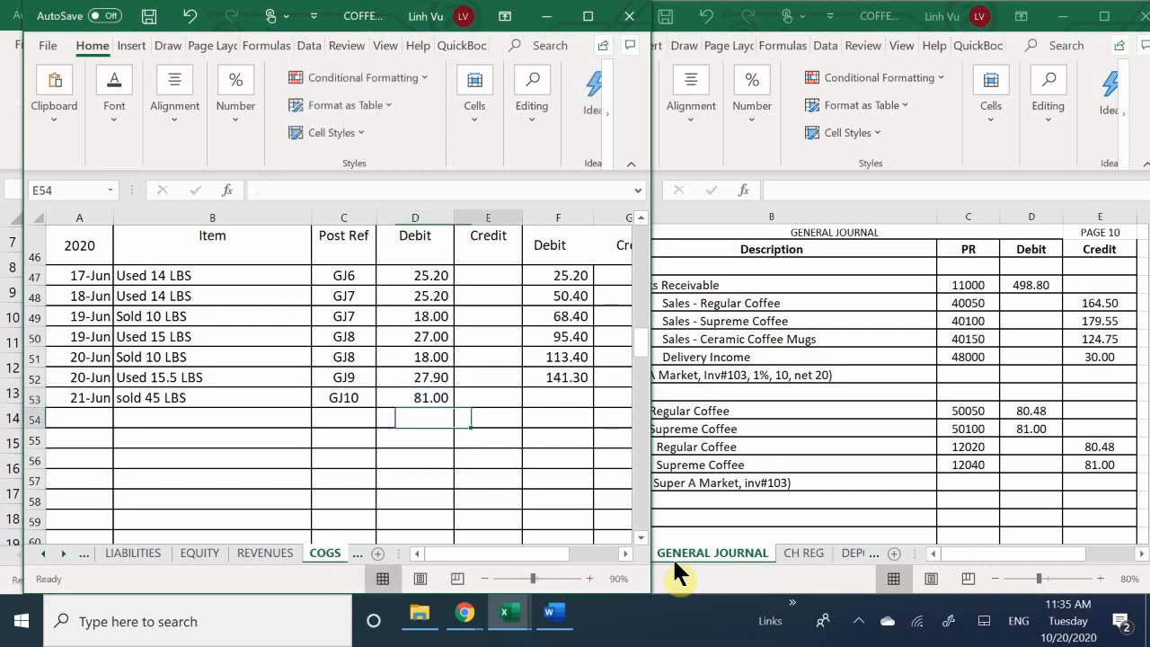
Step: Extend the running balance formula from F52 down to F53 in the supreme coffee COGS account
key(Up)
key(Right)
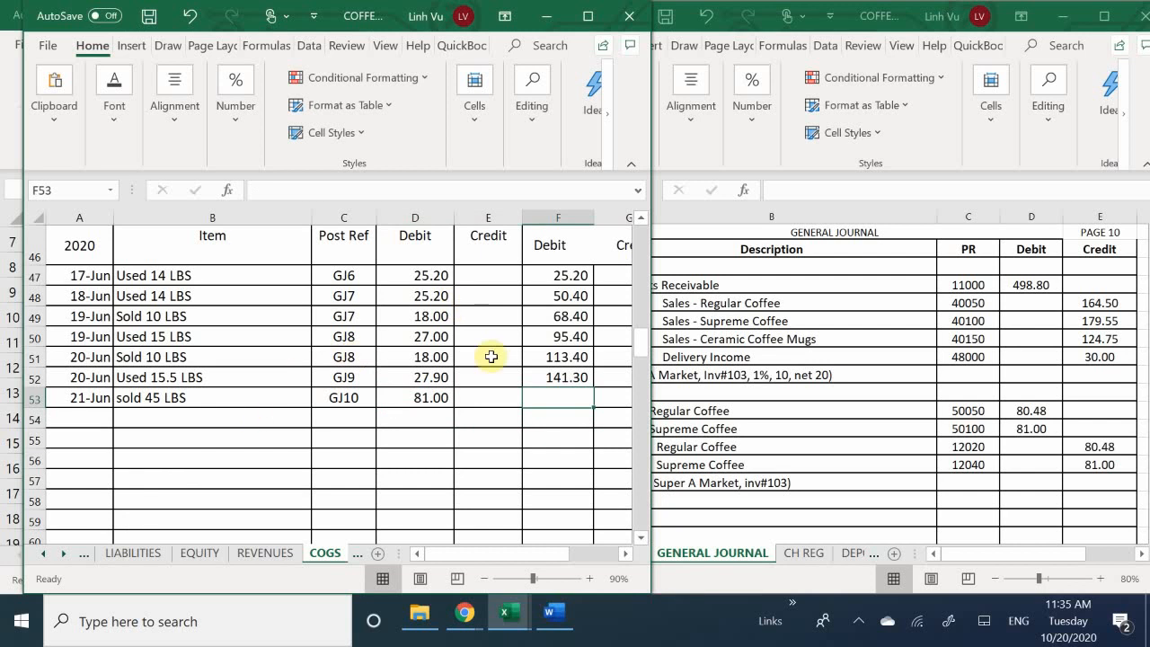
click(560, 378)
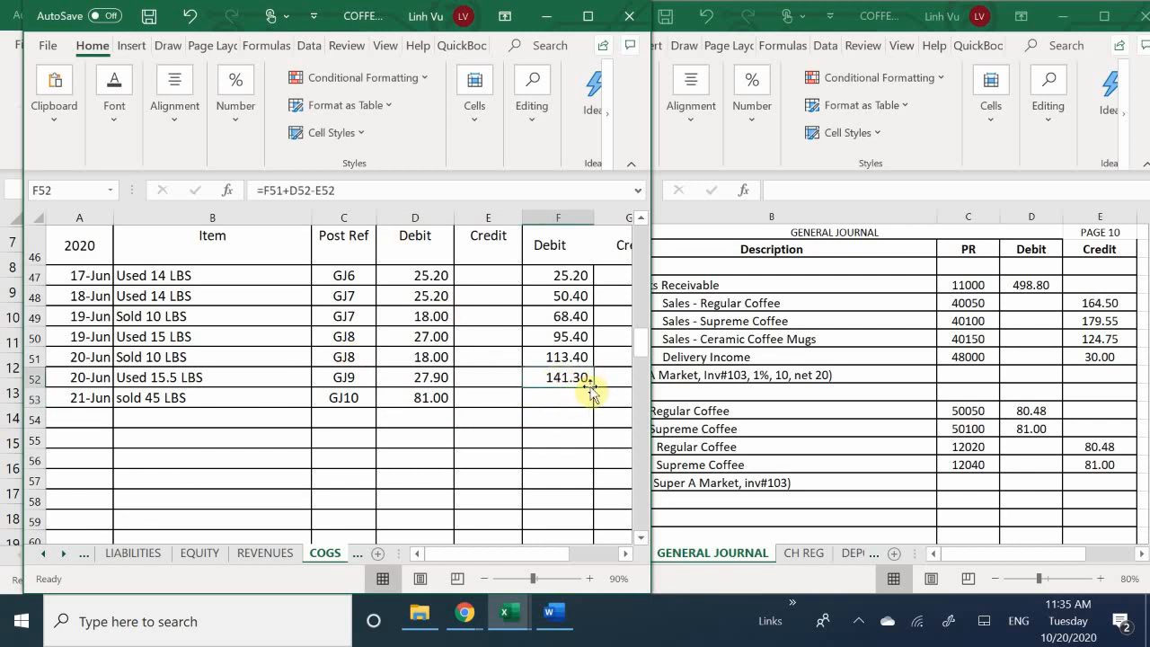
drag(593, 388, 591, 402)
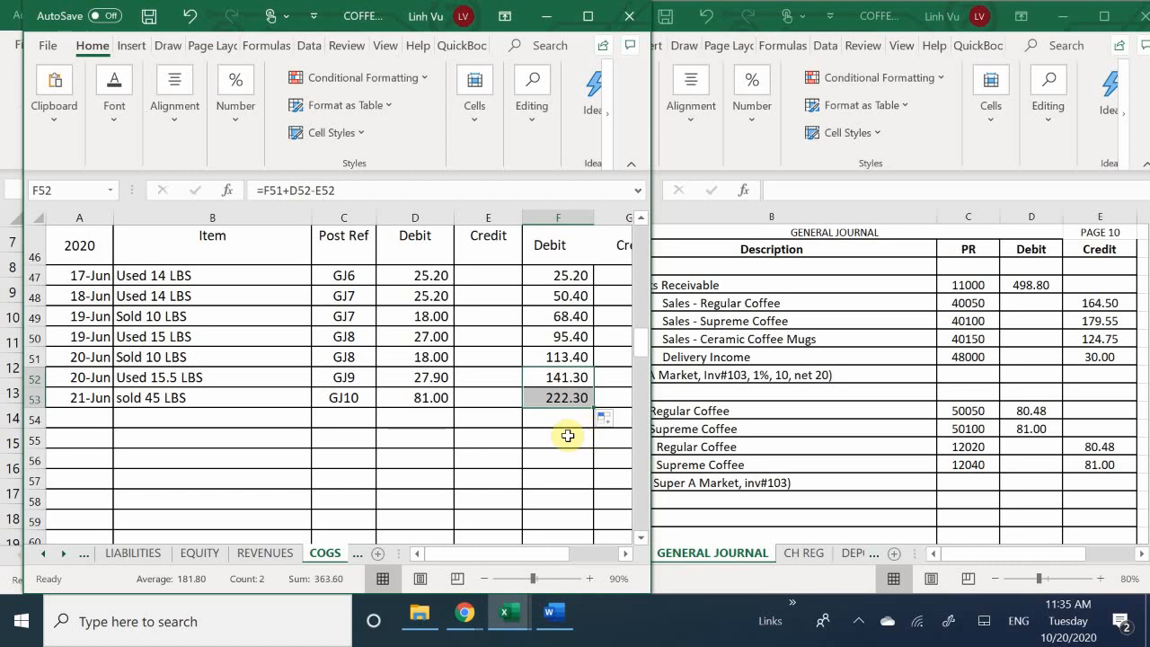
click(549, 431)
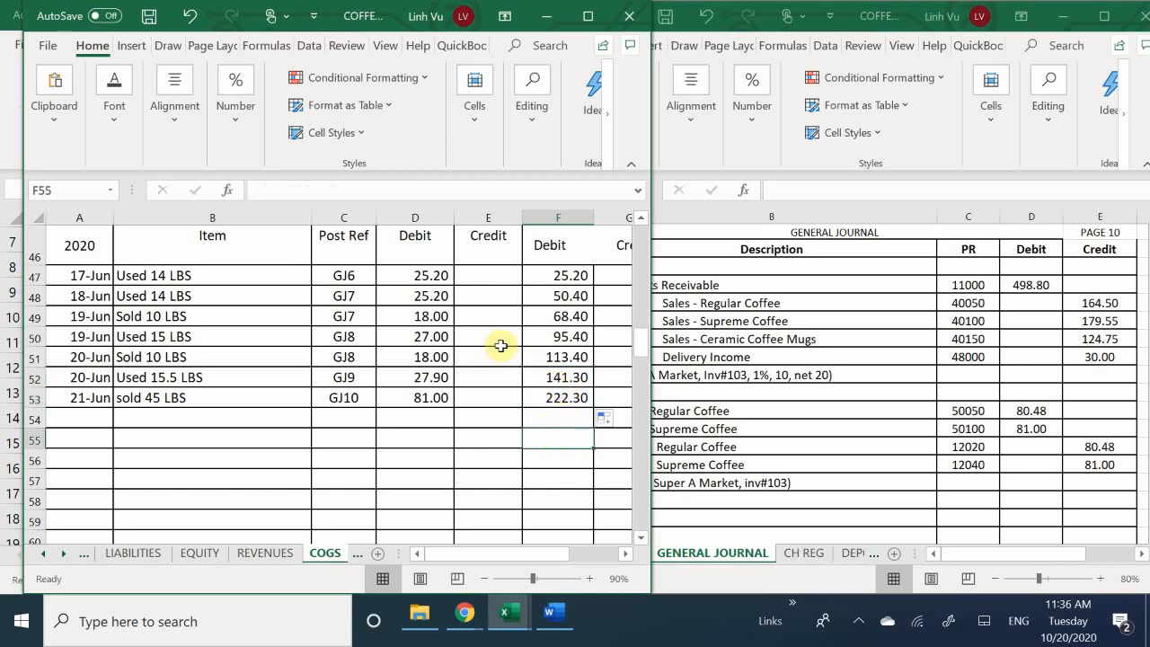
Step: Enter the date 6/21 in A215 of the Regular Coffee inventory account, number 12020, on the ASSETS sheet
scroll(500, 345, down, 1)
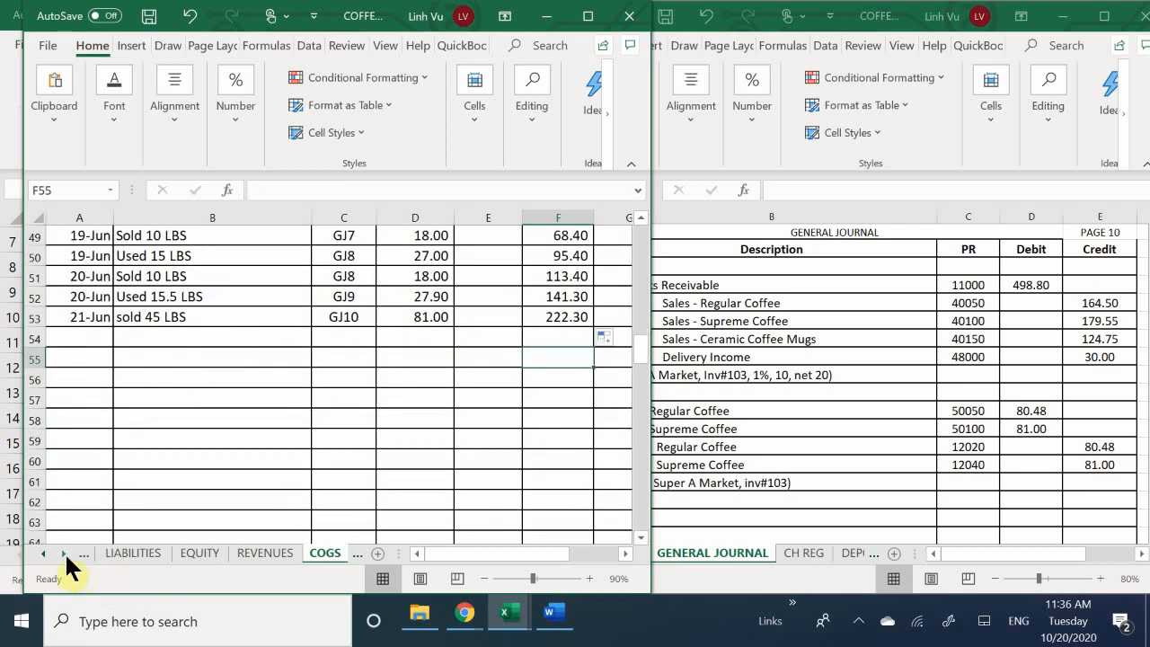
click(39, 552)
click(124, 551)
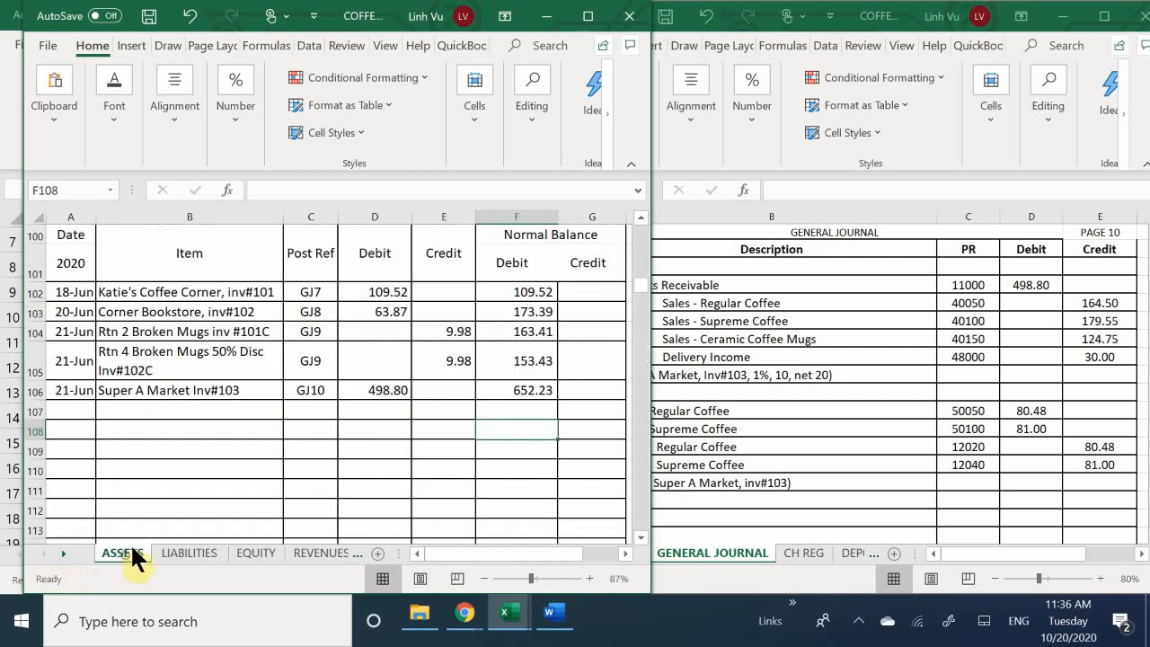
scroll(244, 360, up, 1)
scroll(245, 360, up, 1)
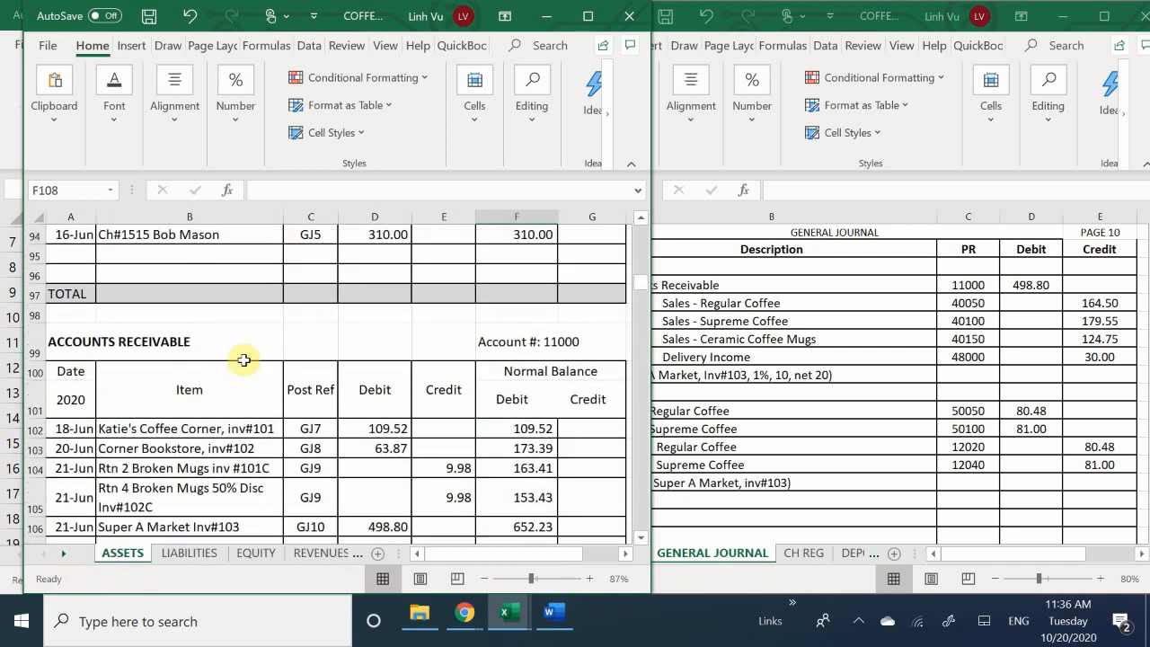
scroll(243, 360, down, 20)
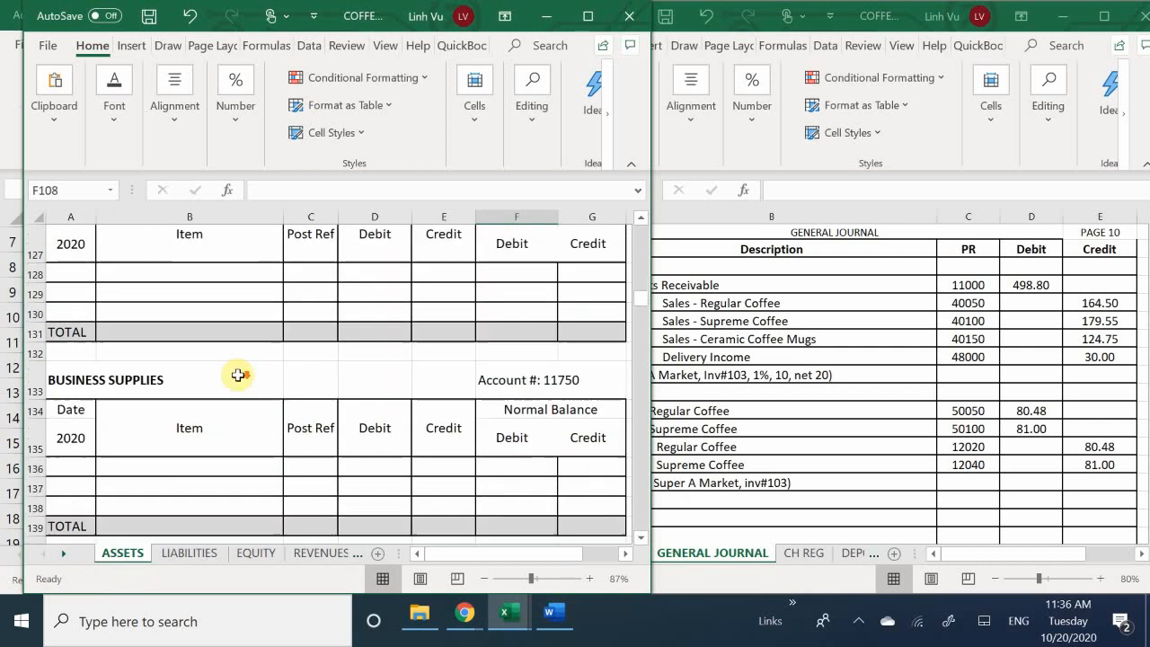
scroll(237, 377, down, 8)
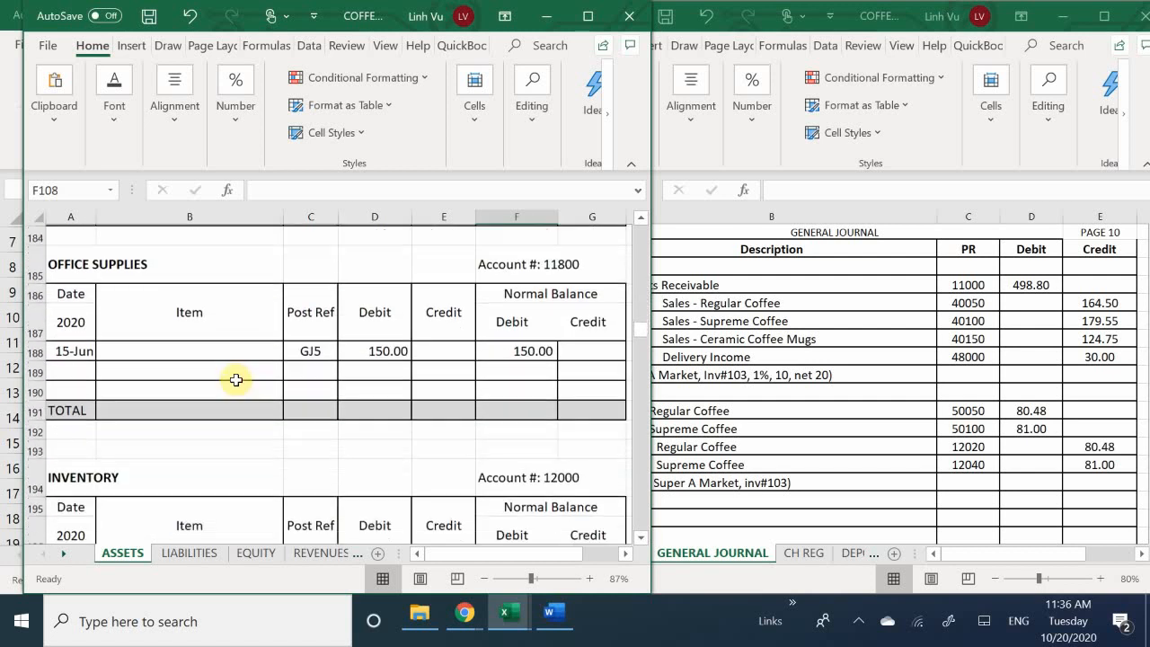
scroll(235, 379, down, 6)
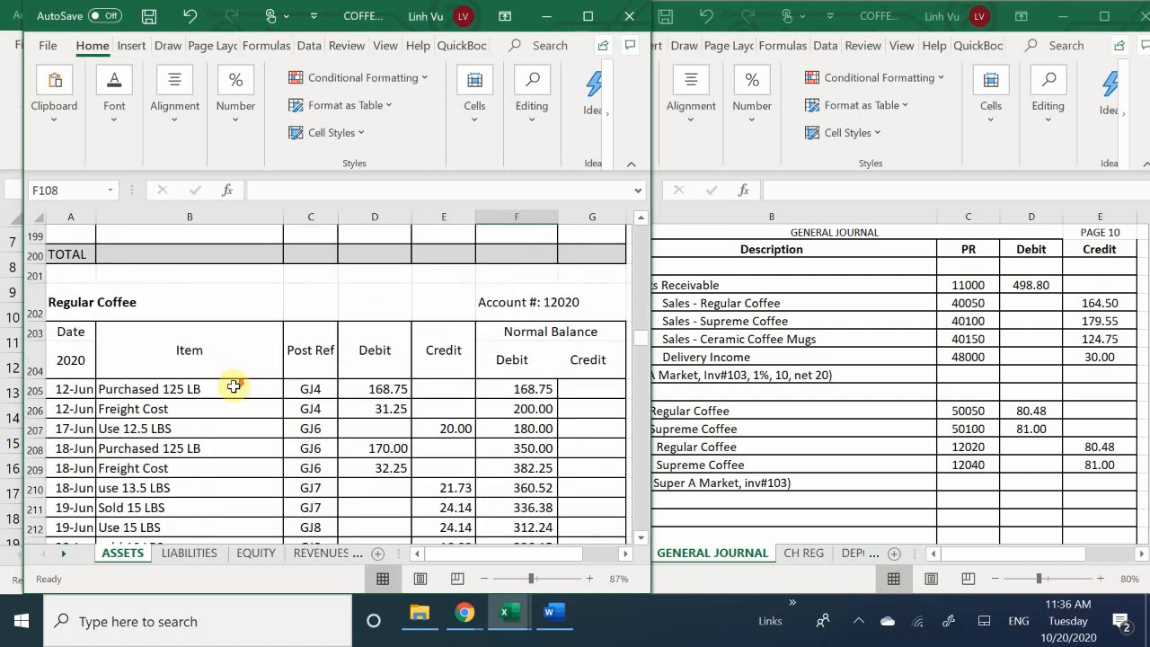
scroll(234, 387, up, 1)
scroll(234, 387, down, 3)
scroll(188, 327, up, 1)
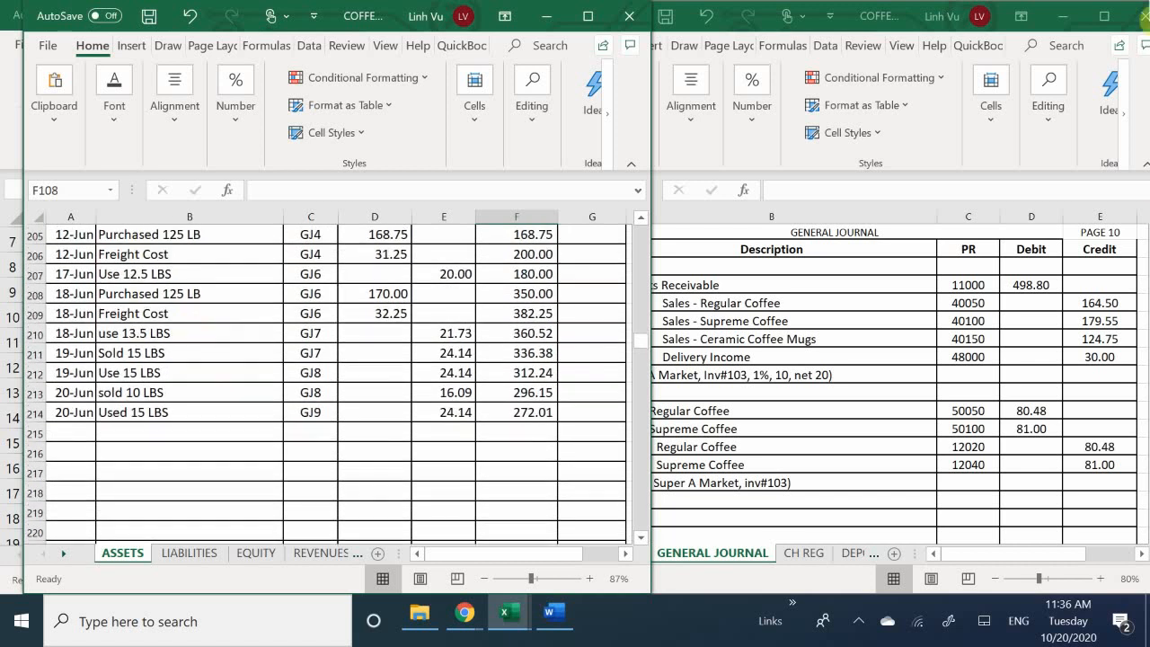
click(73, 433)
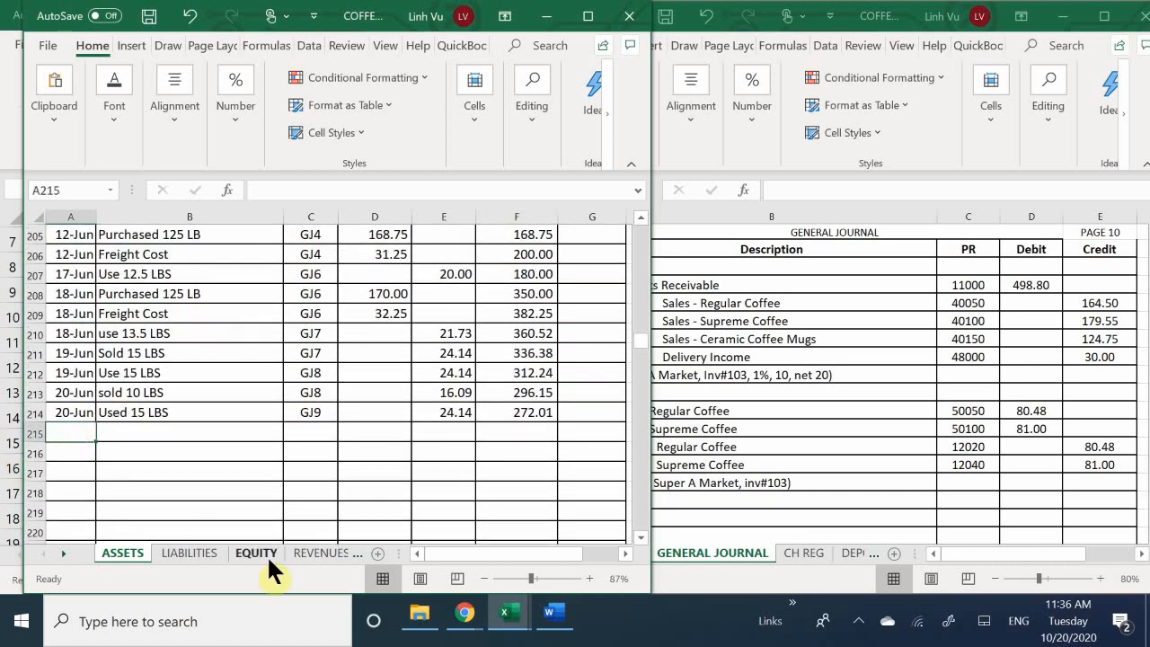
text(6/21)
key(Tab)
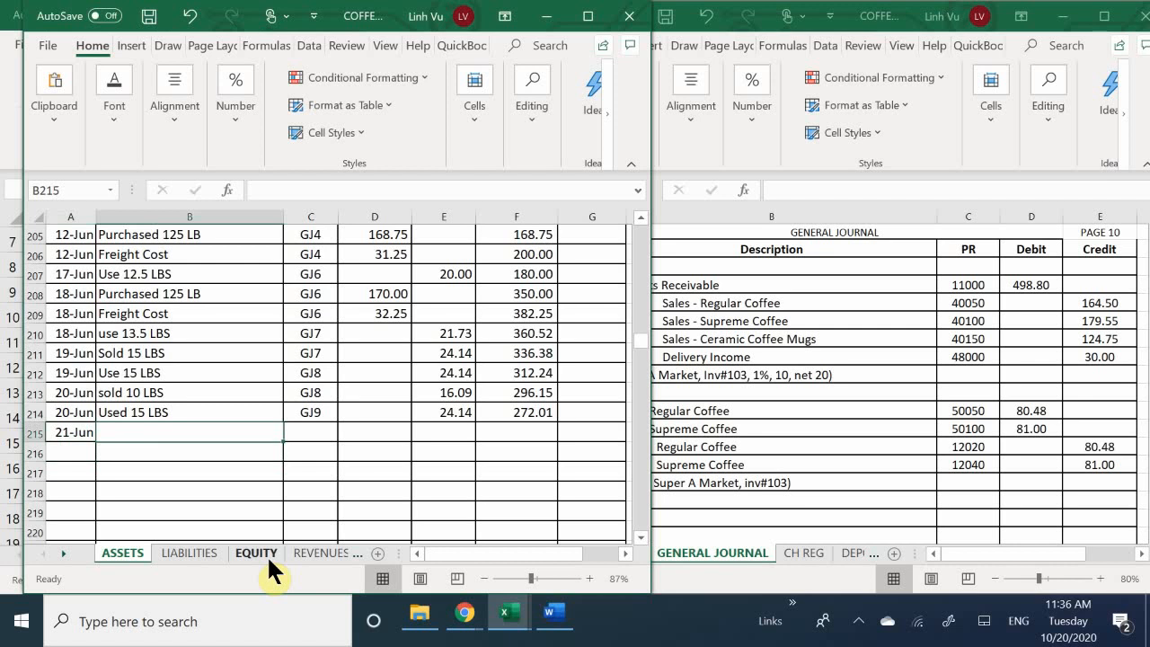
Step: Enter "Sold 50 LBS" as the item for the June 21 Regular Coffee entry in B215
text(u)
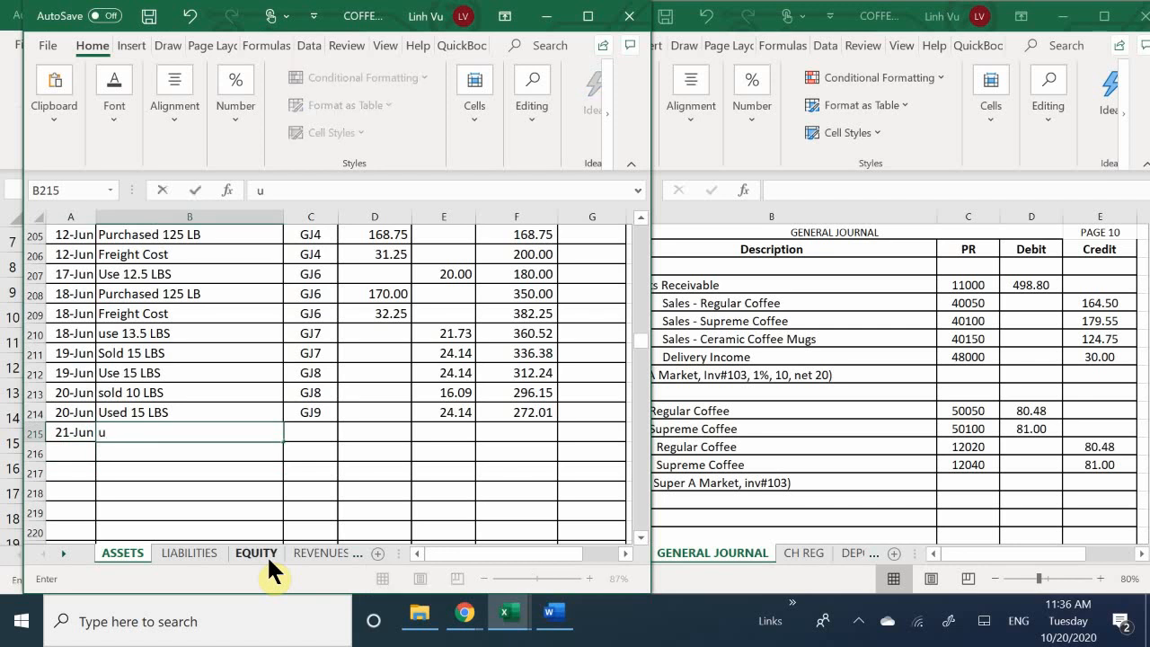
key(BackSpace)
text(D)
key(BackSpace)
text(Sold 50 LB)
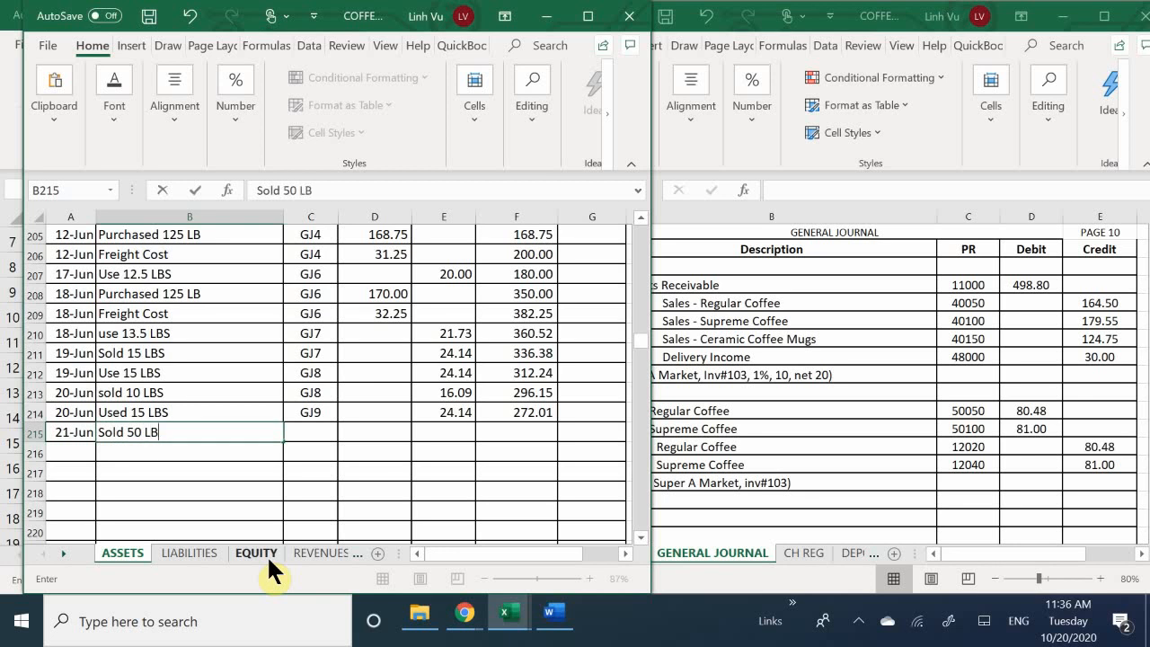
text(S)
key(Tab)
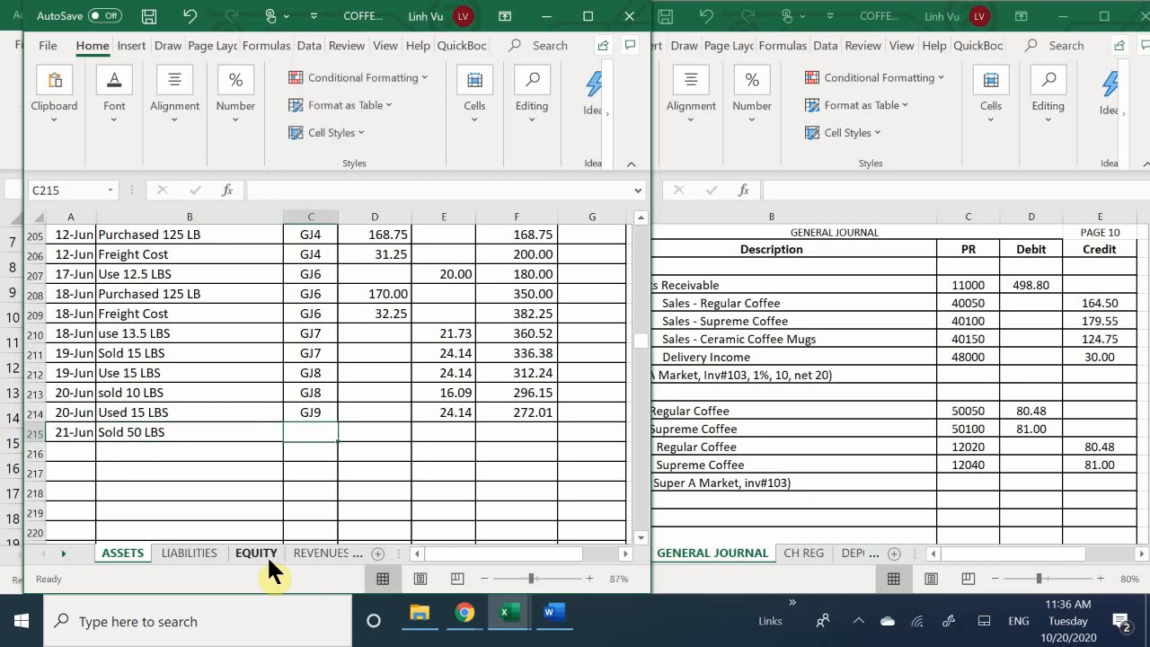
Step: Enter the post reference GJ10 in C215 and the credit 80.48 in E215
text(GJ10)
key(Return)
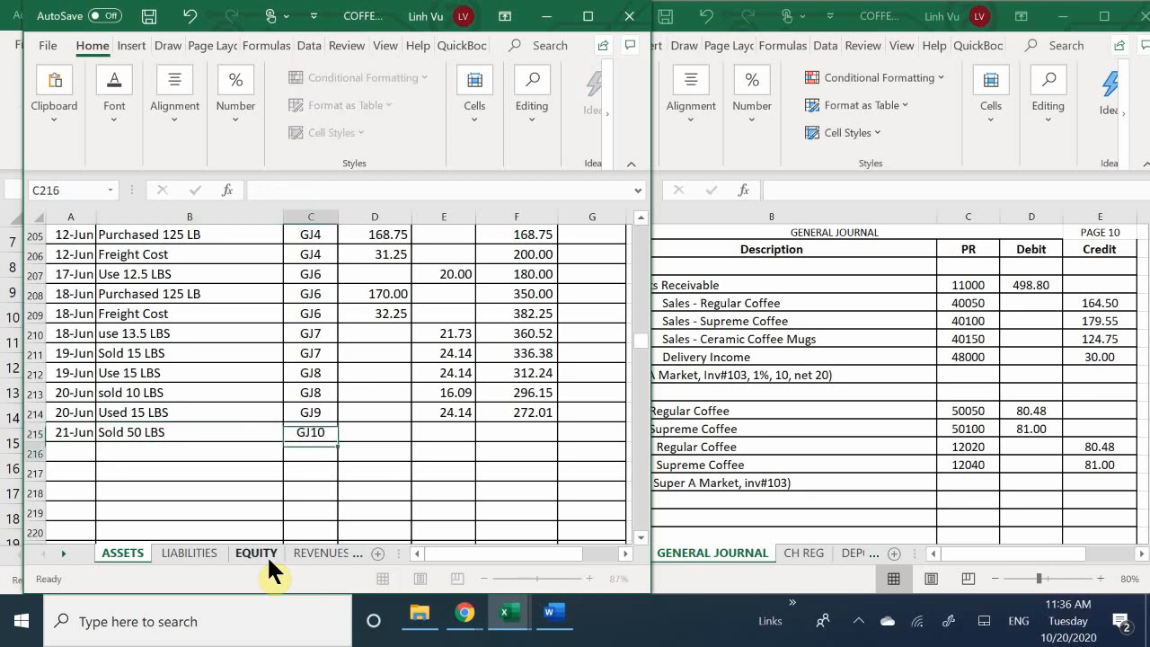
key(Right)
key(Up)
key(Right)
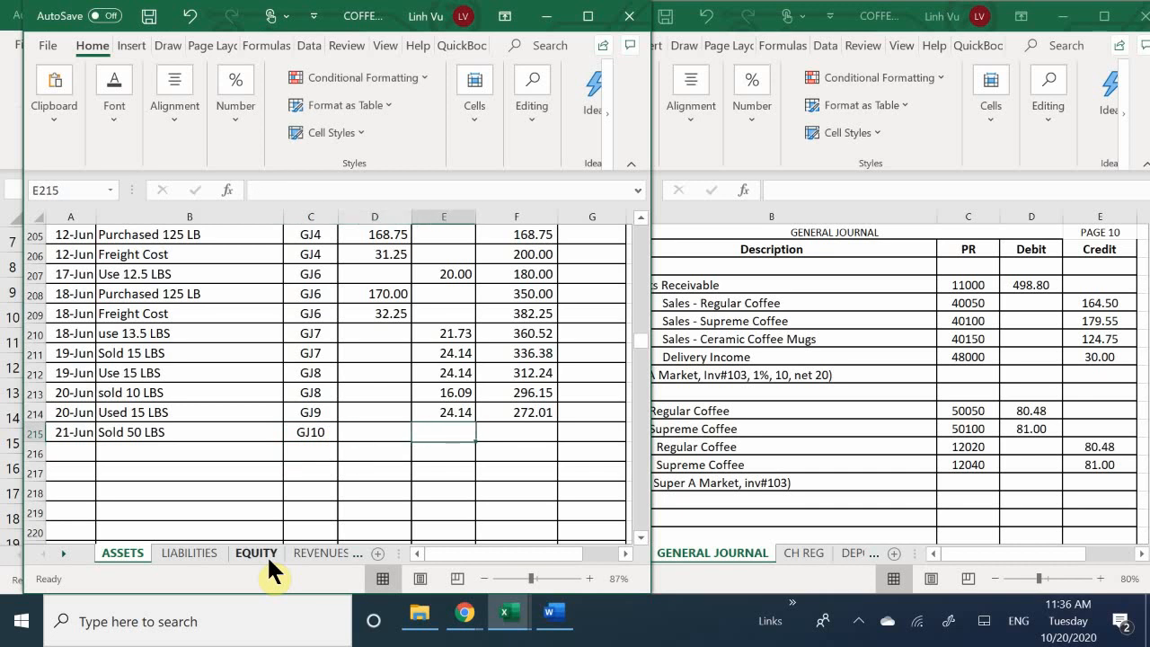
text(8)
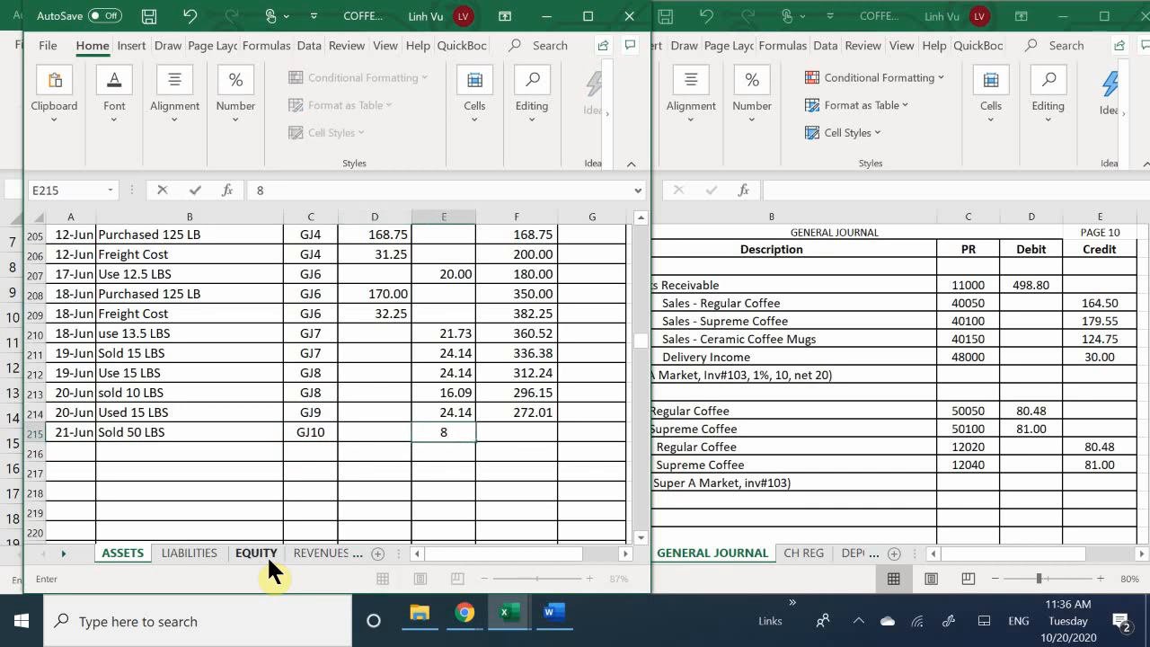
text(0.48)
key(Return)
Step: Extend the running balance formula from F214 down to F215 in the Regular Coffee inventory account
key(Right)
key(Up)
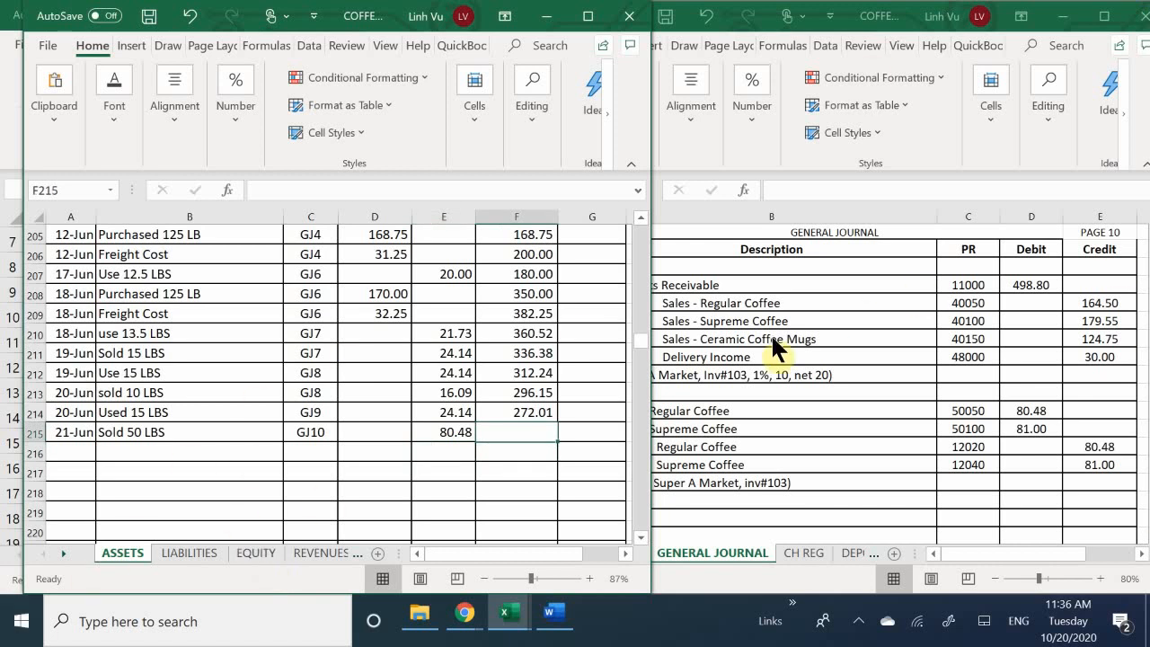
click(546, 417)
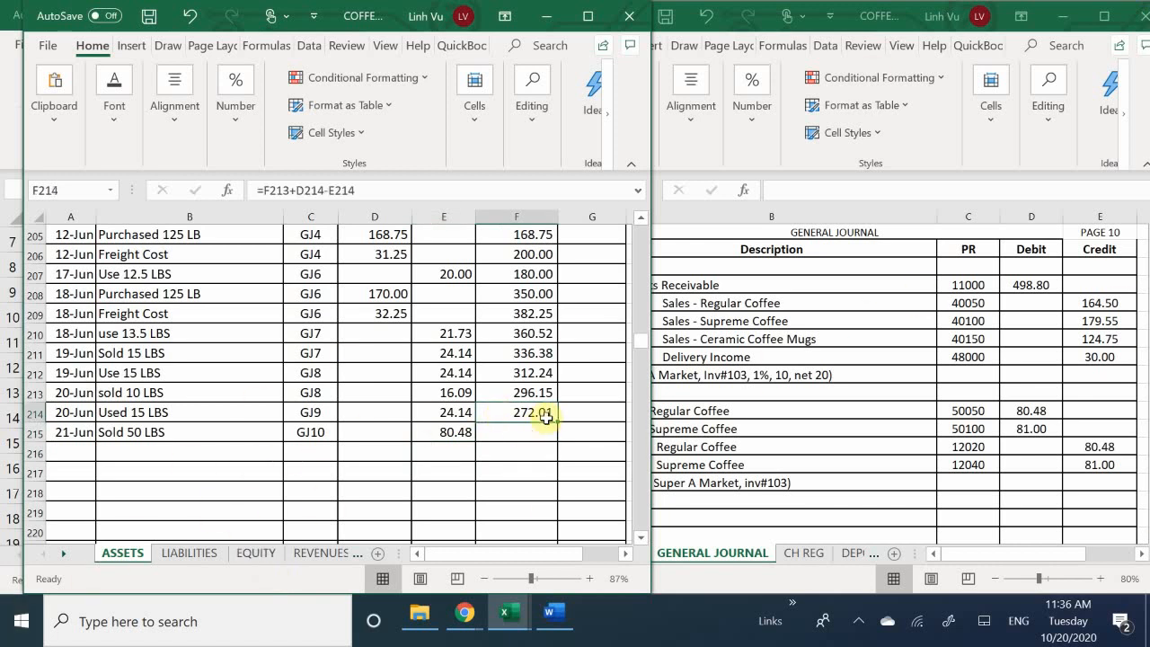
drag(552, 422, 553, 443)
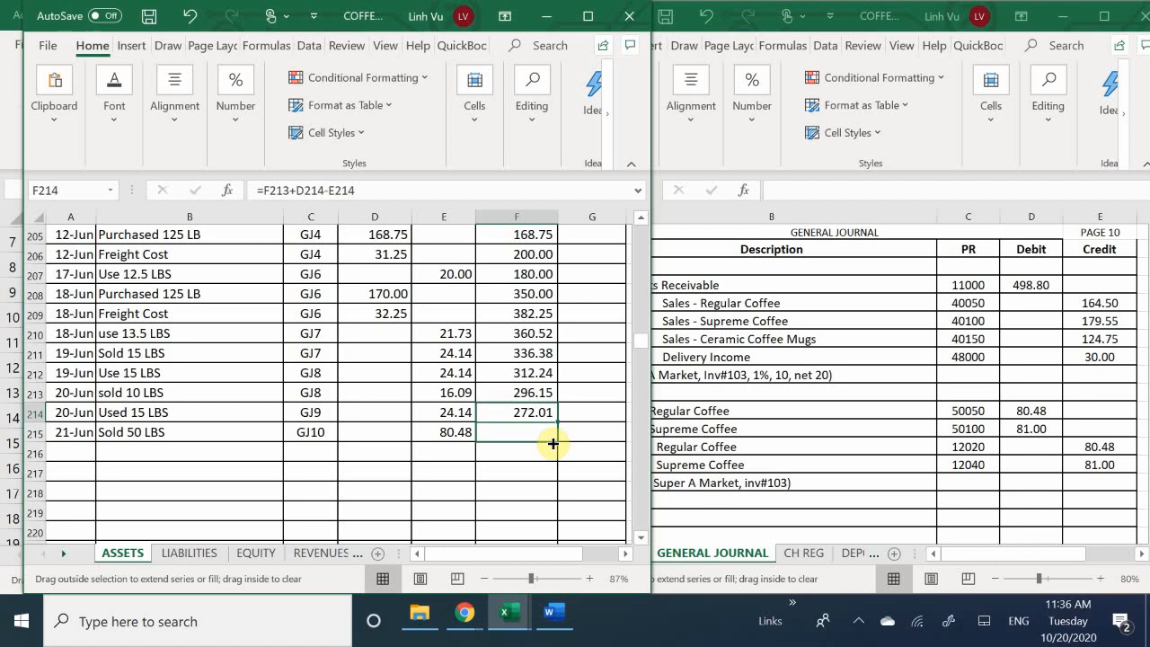
drag(553, 443, 551, 449)
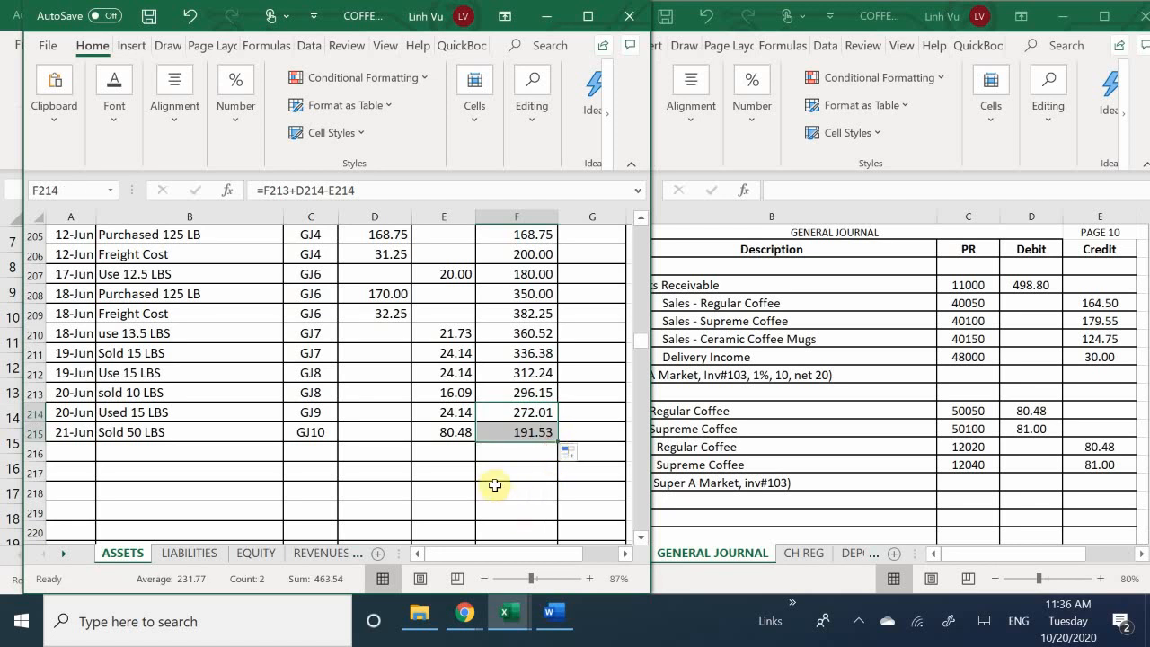
click(514, 455)
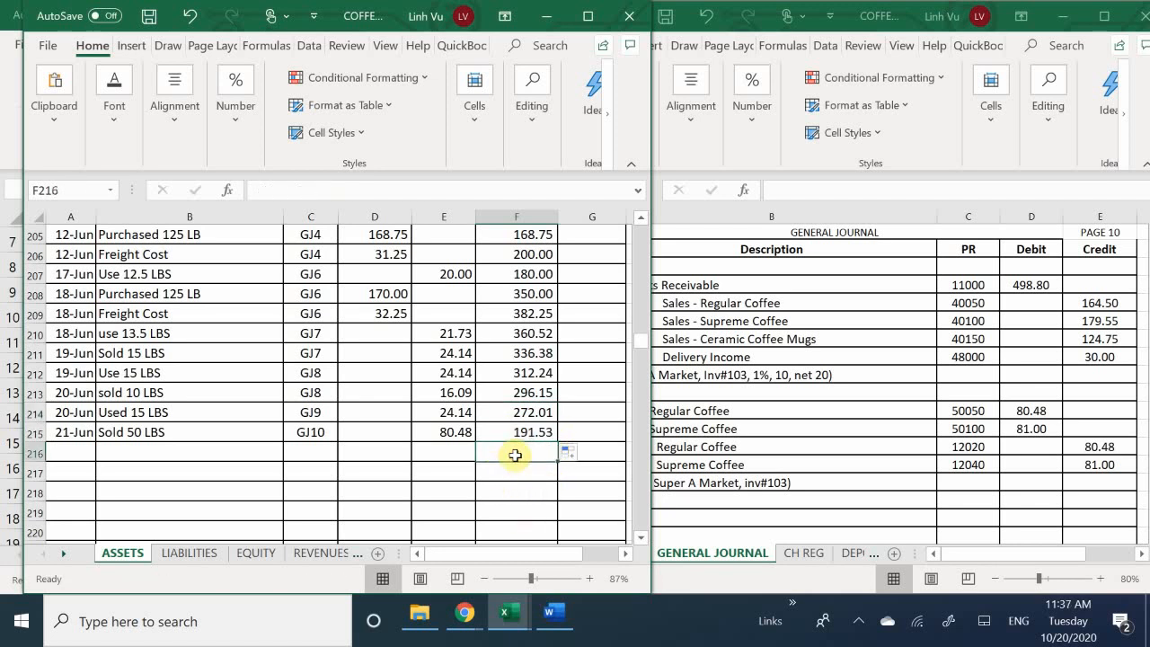
Step: Enter the date 6/21 in A260 and the item "Sold 45 LBS" in B260 of the Supreme Coffee inventory account, number 12040
scroll(188, 434, down, 6)
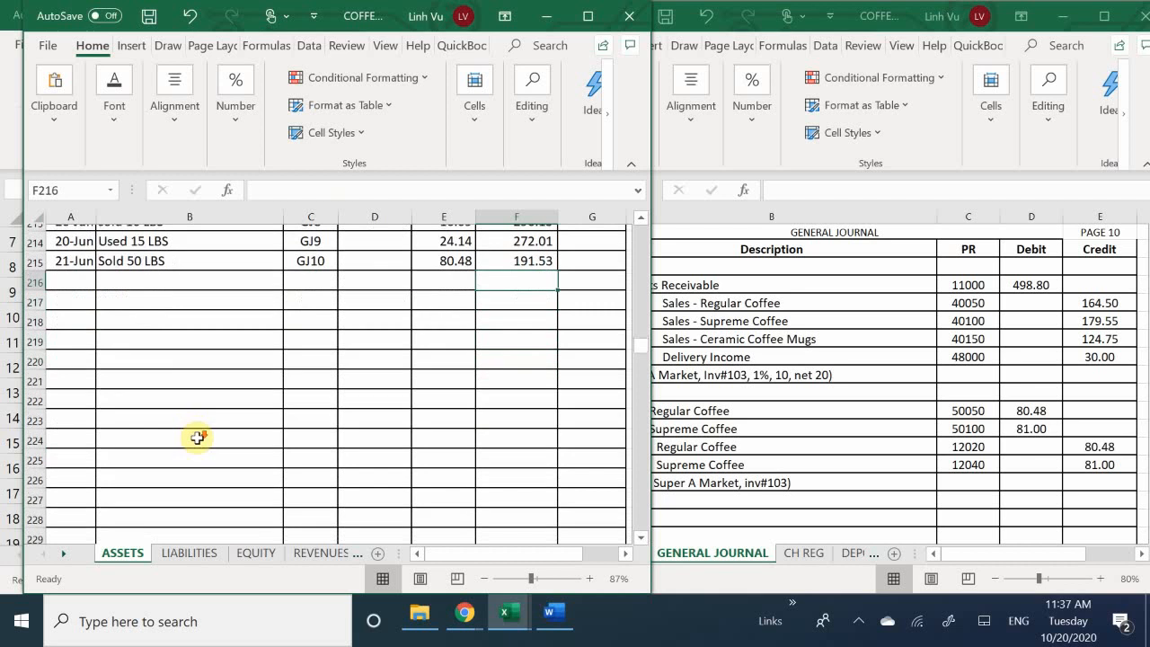
scroll(208, 448, down, 7)
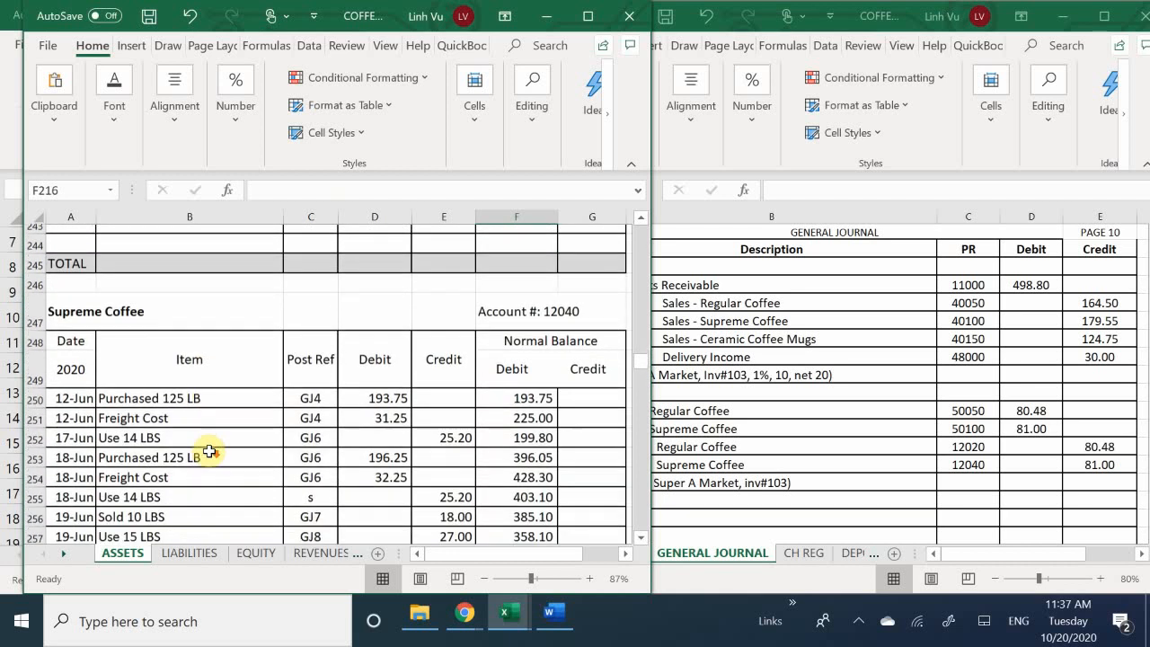
scroll(209, 450, down, 2)
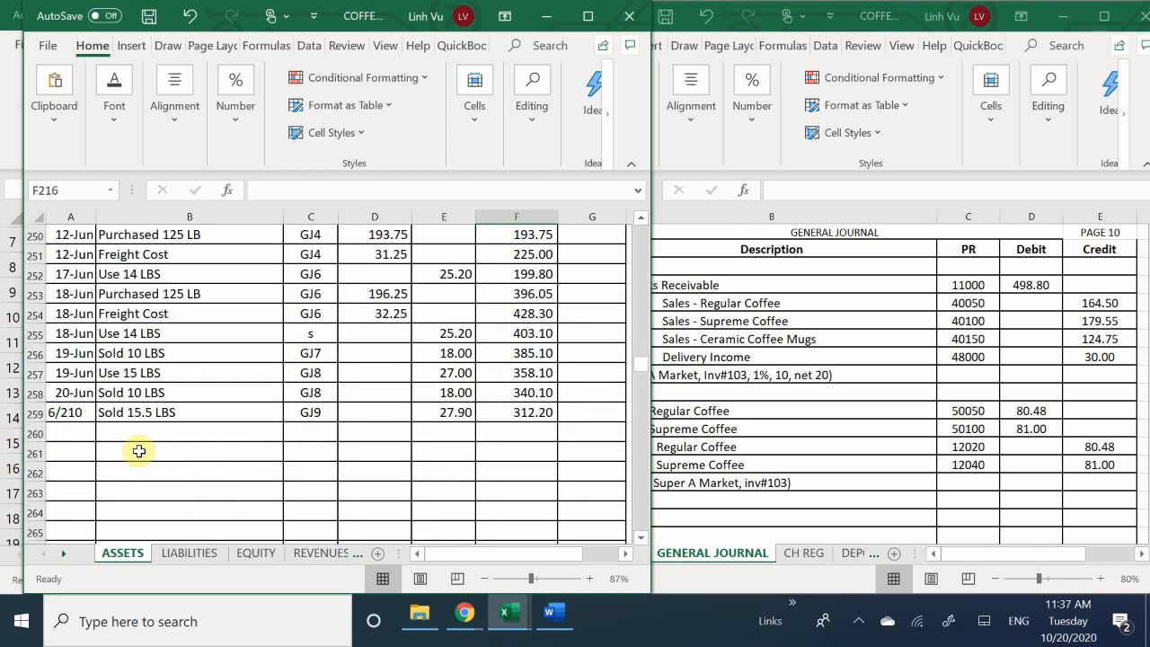
click(56, 434)
text(6)
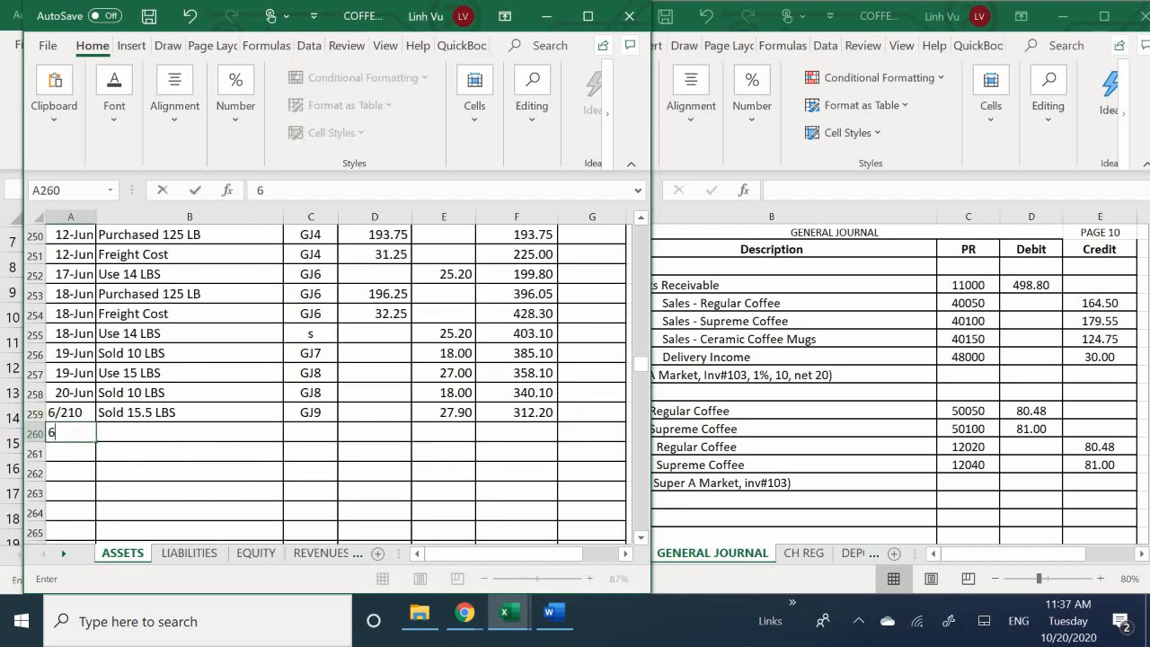
text(/21)
key(Return)
key(Right)
key(Up)
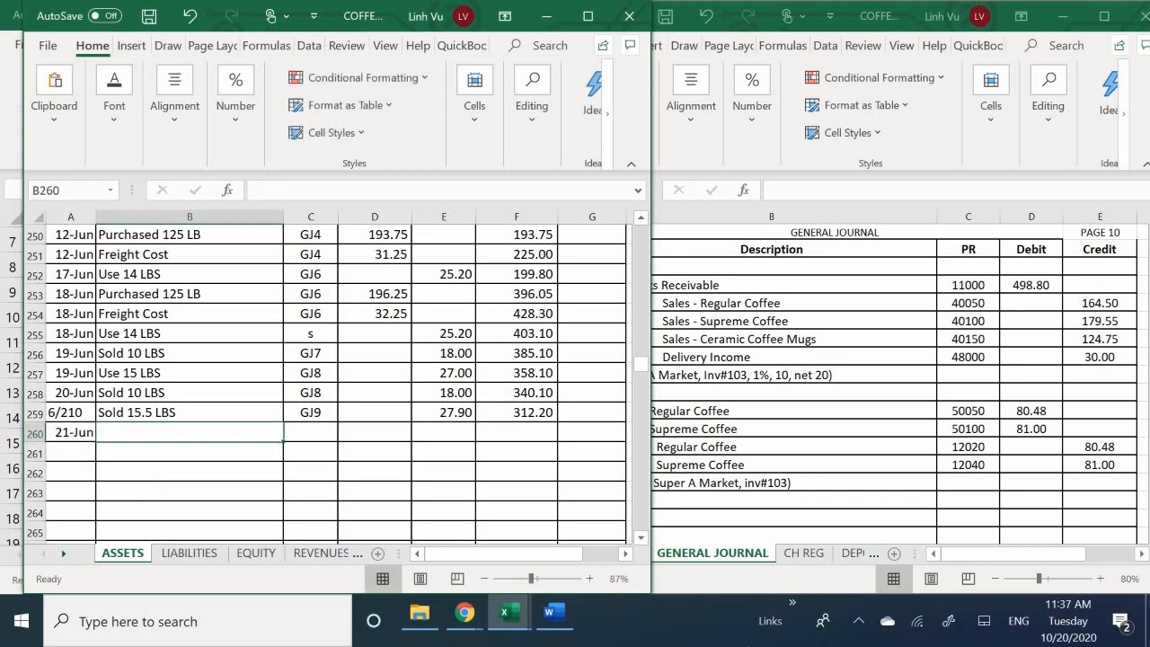
text(Sold)
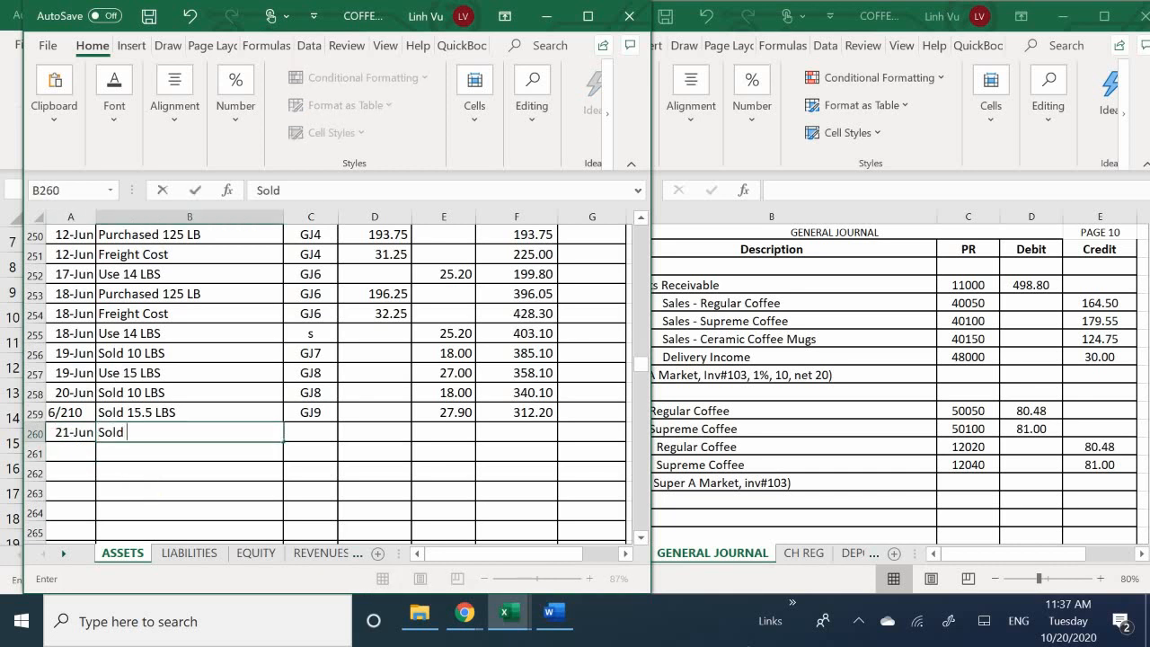
text( 45 LBS)
key(Tab)
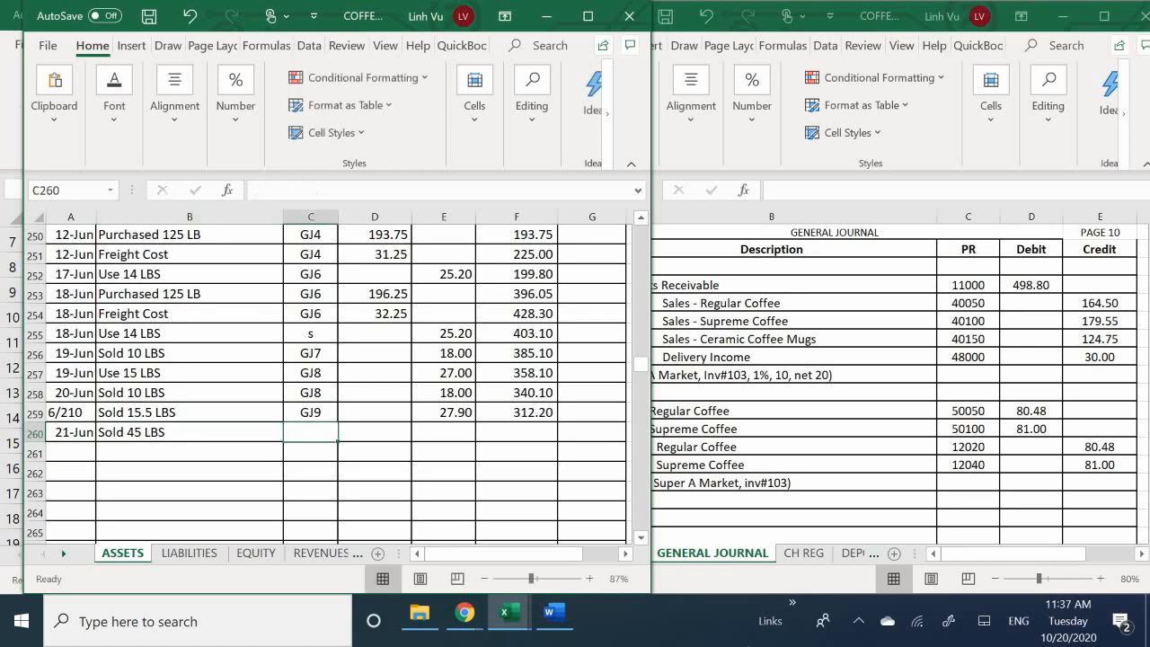
Step: Enter the post reference GJ10 in C260 and the credit 81 in E260 for the Supreme Coffee entry
text(GJ10)
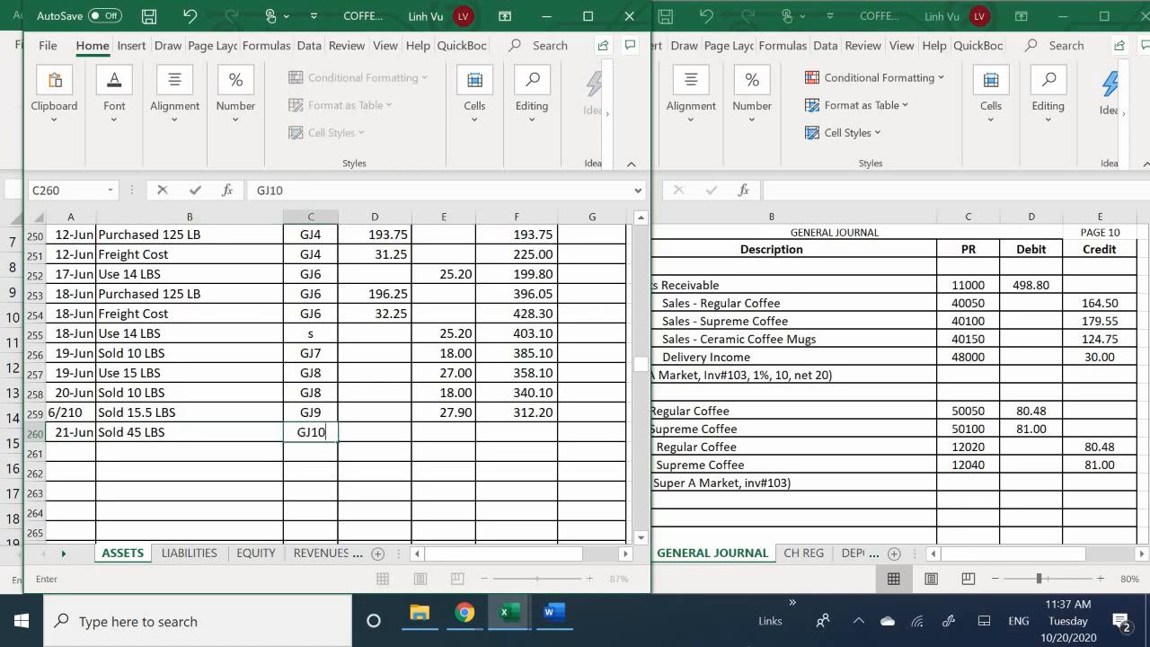
key(Return)
key(Right)
key(Right)
key(Up)
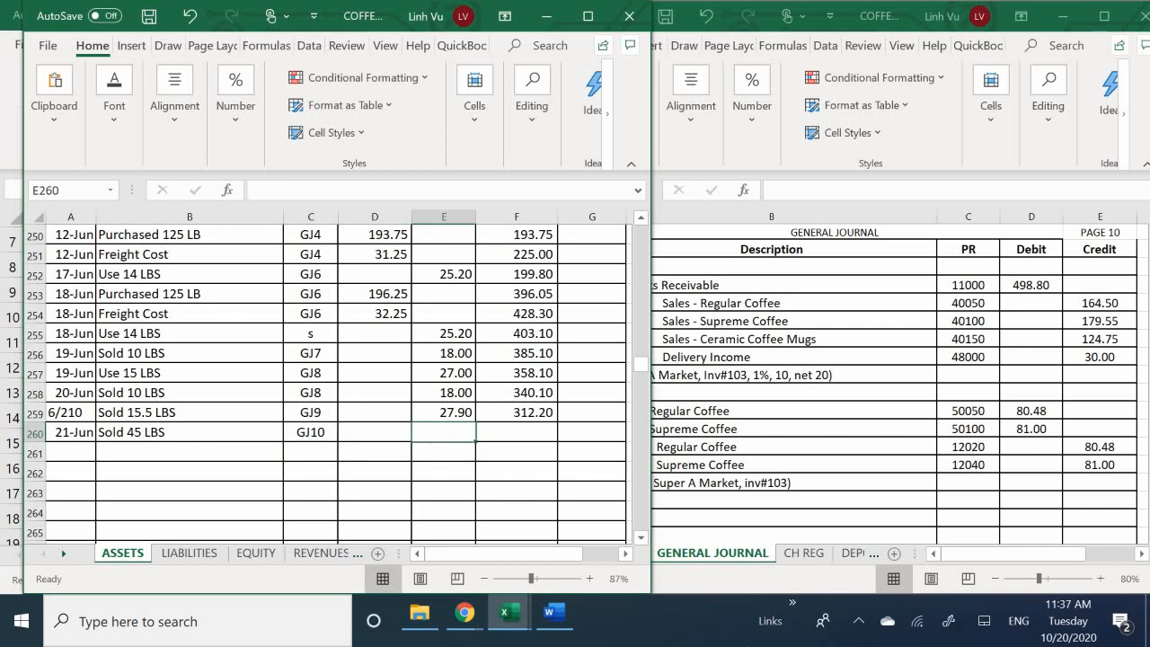
text(81)
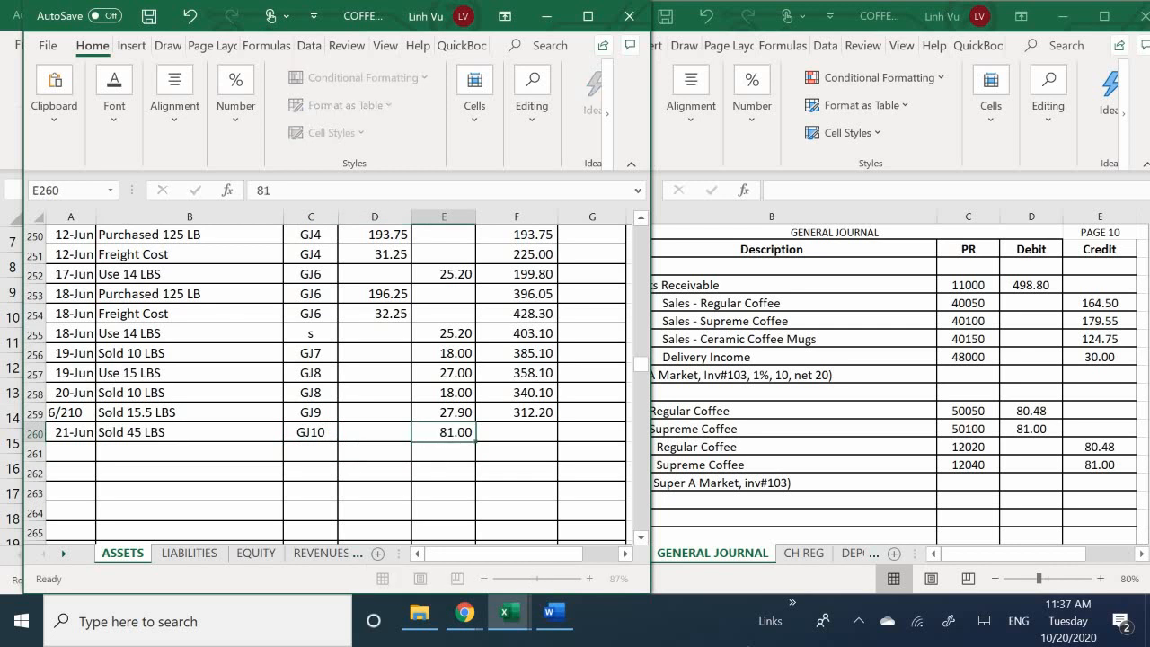
key(Return)
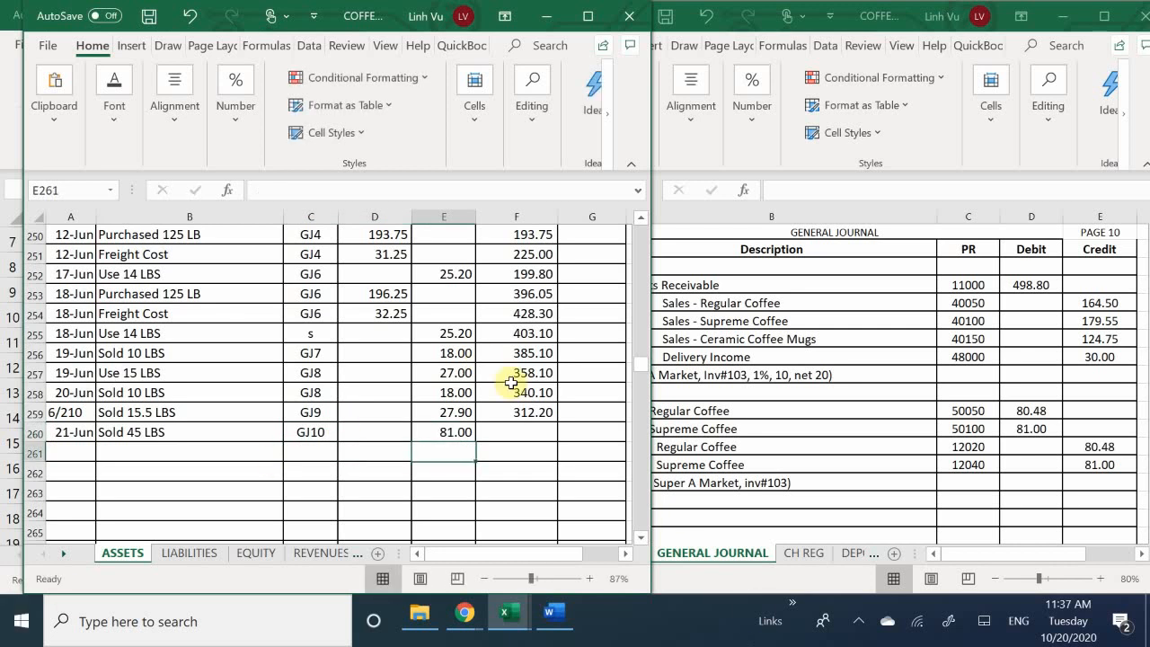
Step: Extend the Supreme Coffee running balance formula from F259 to F260 and check it against the SUP COFFEE sheet of the inventory workbook
click(539, 412)
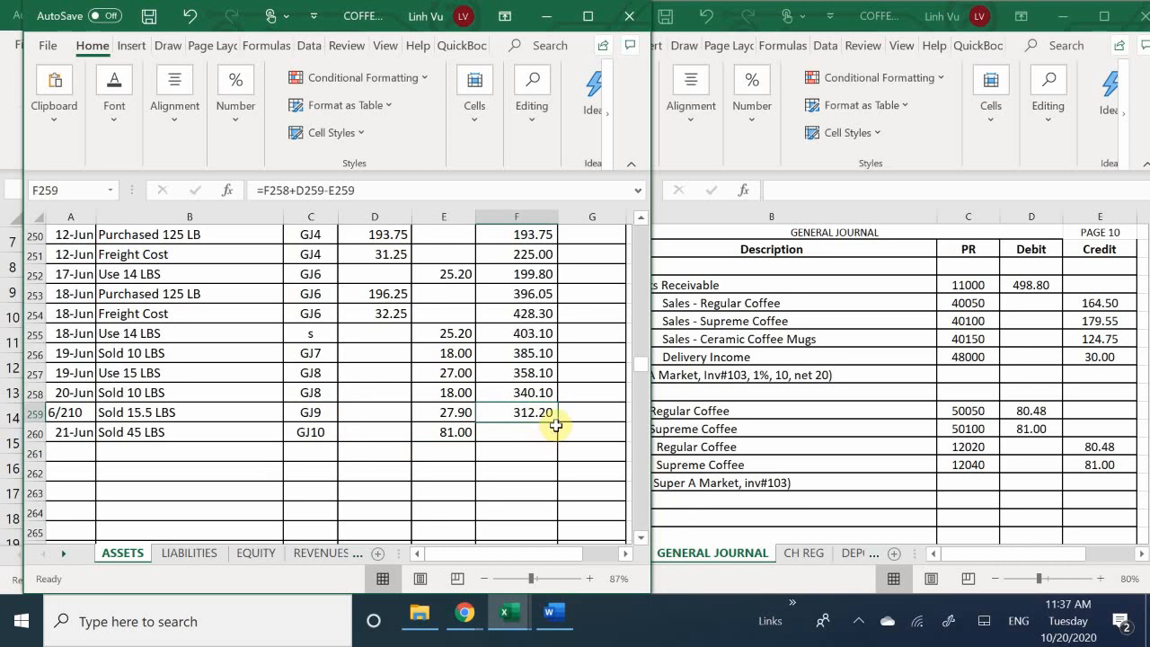
drag(558, 425, 558, 442)
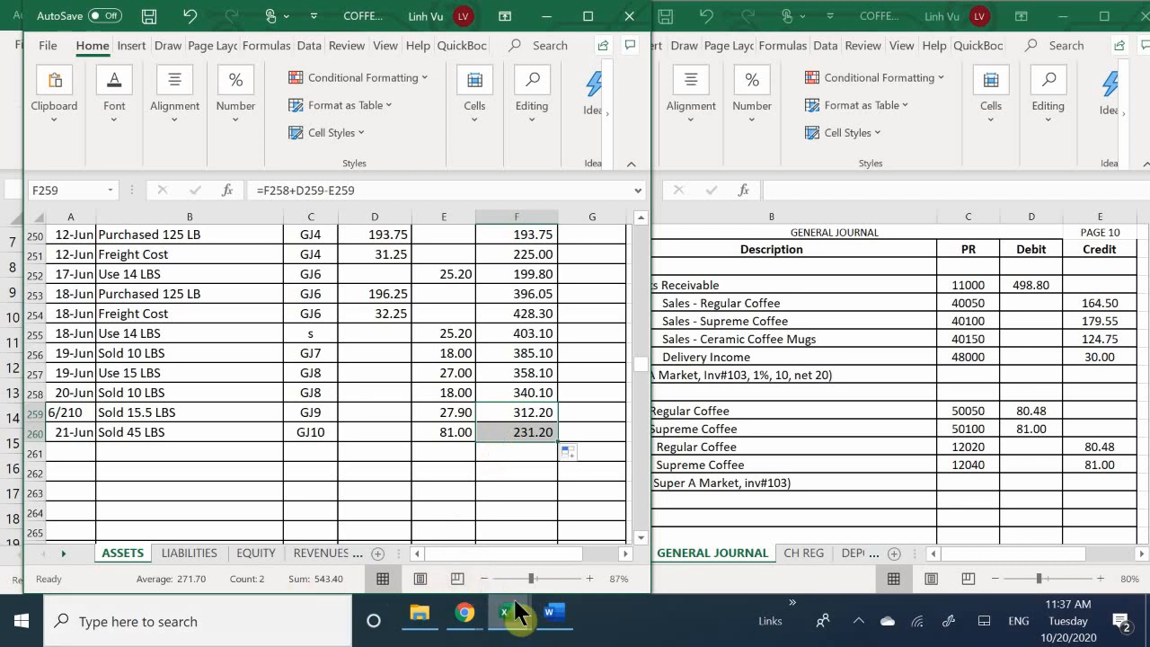
mouse_move(518, 616)
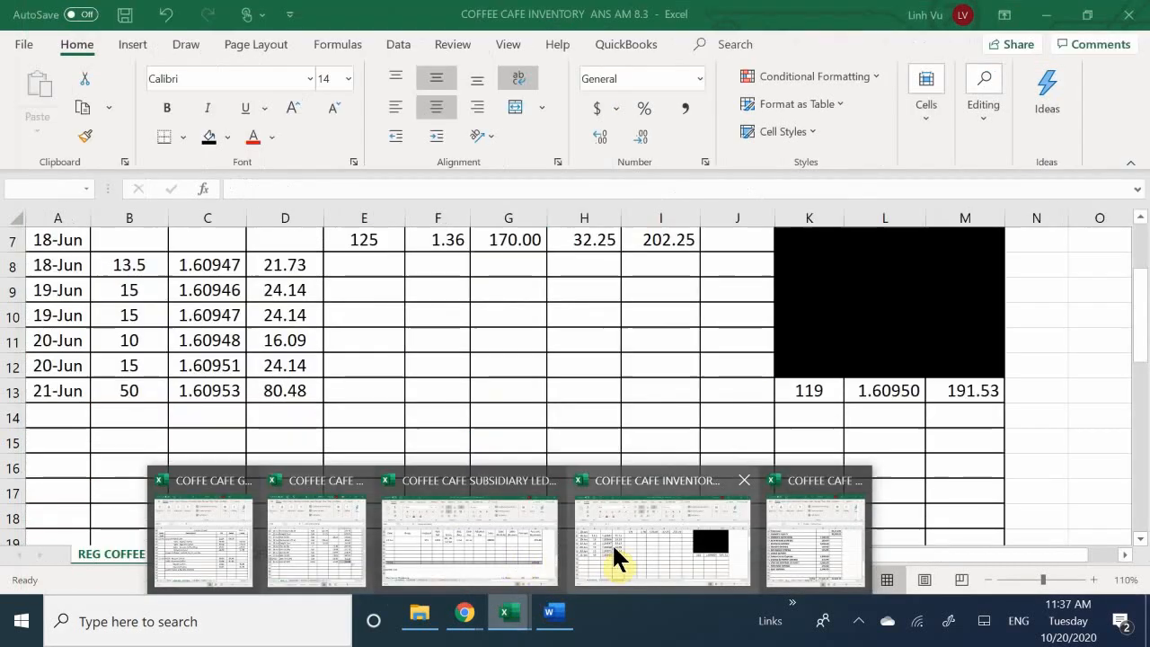
click(611, 543)
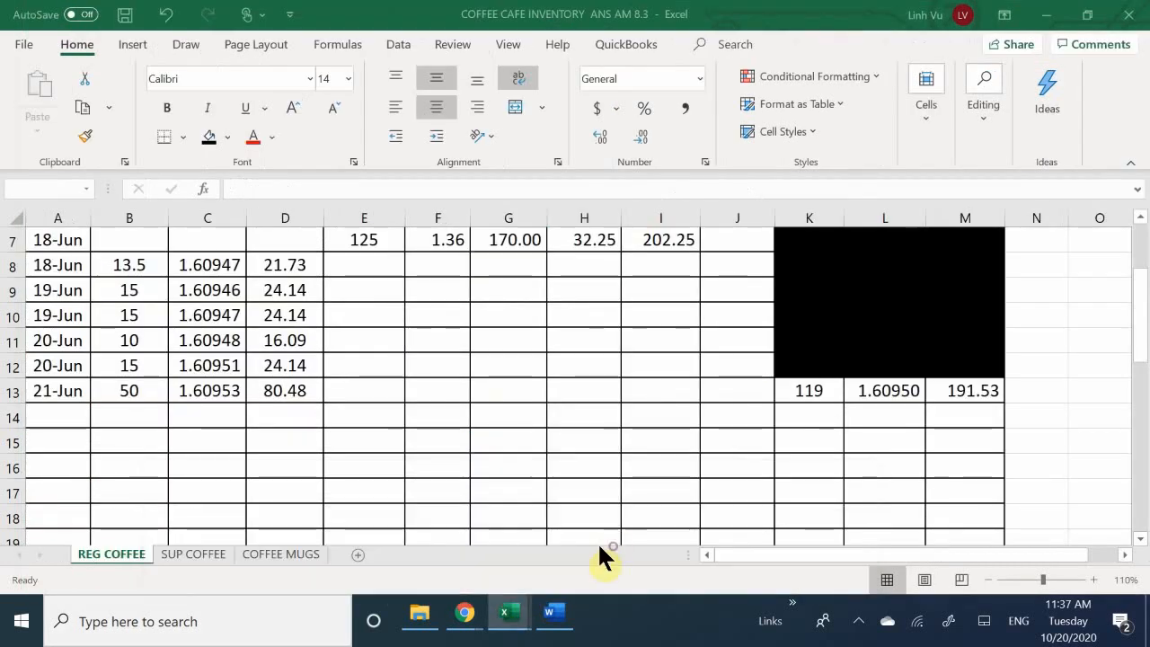
click(192, 554)
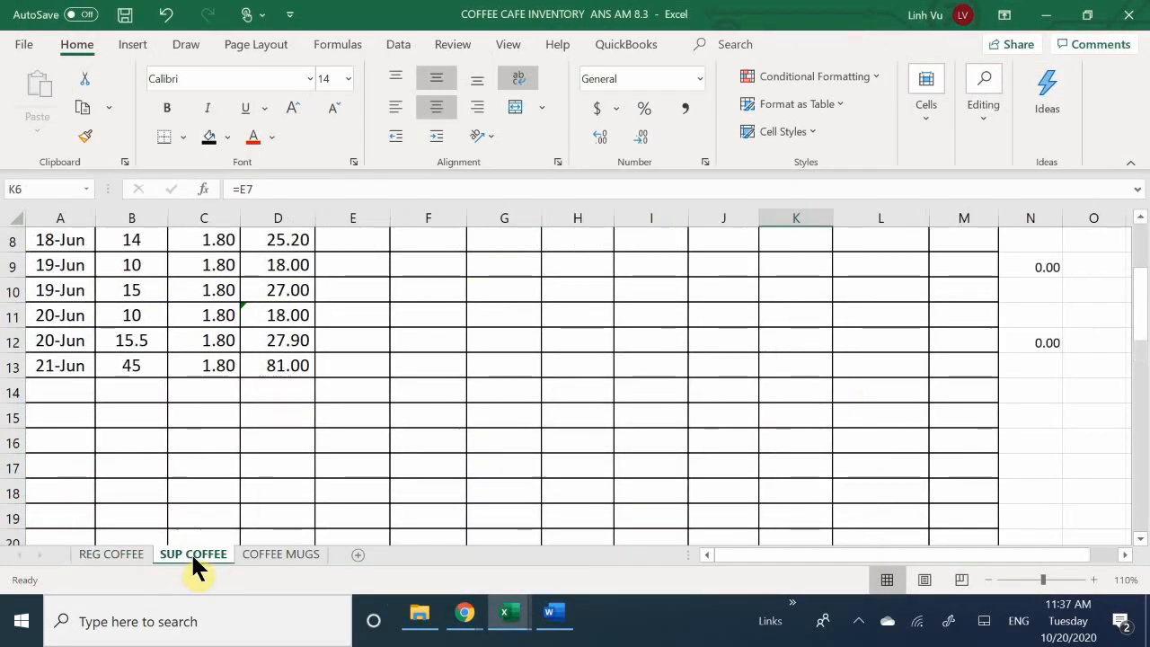
scroll(645, 395, up, 2)
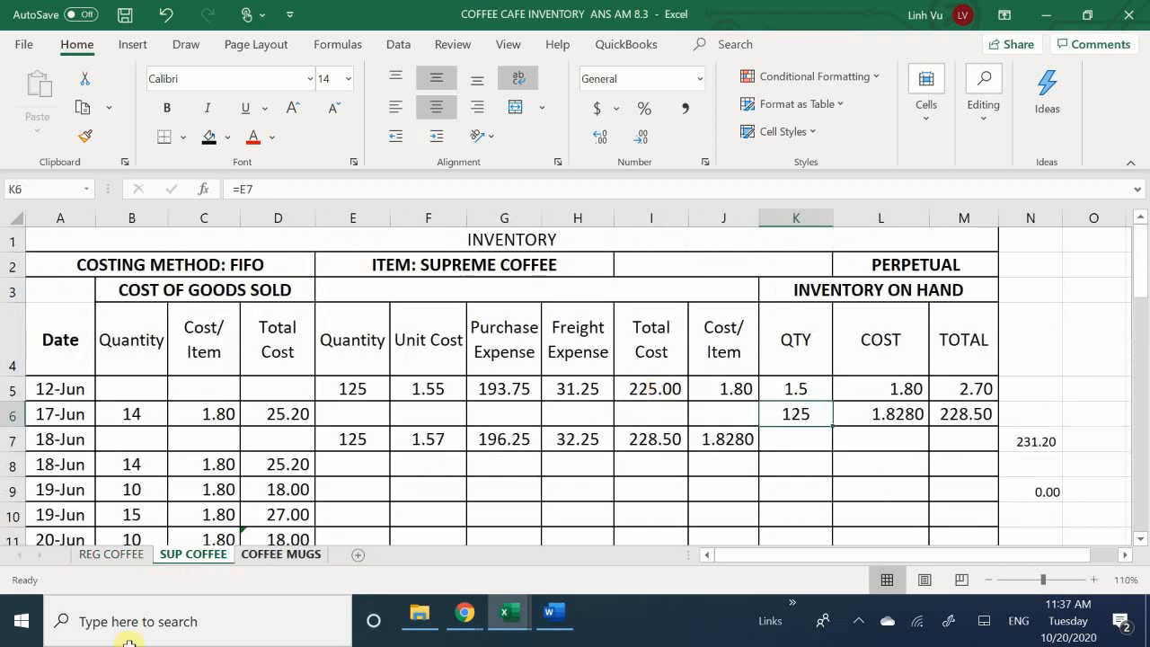
Step: Bring up the general journal beside the Word assignment and review the June 21 Super "A" Market invoice against its journal entries
mouse_move(507, 620)
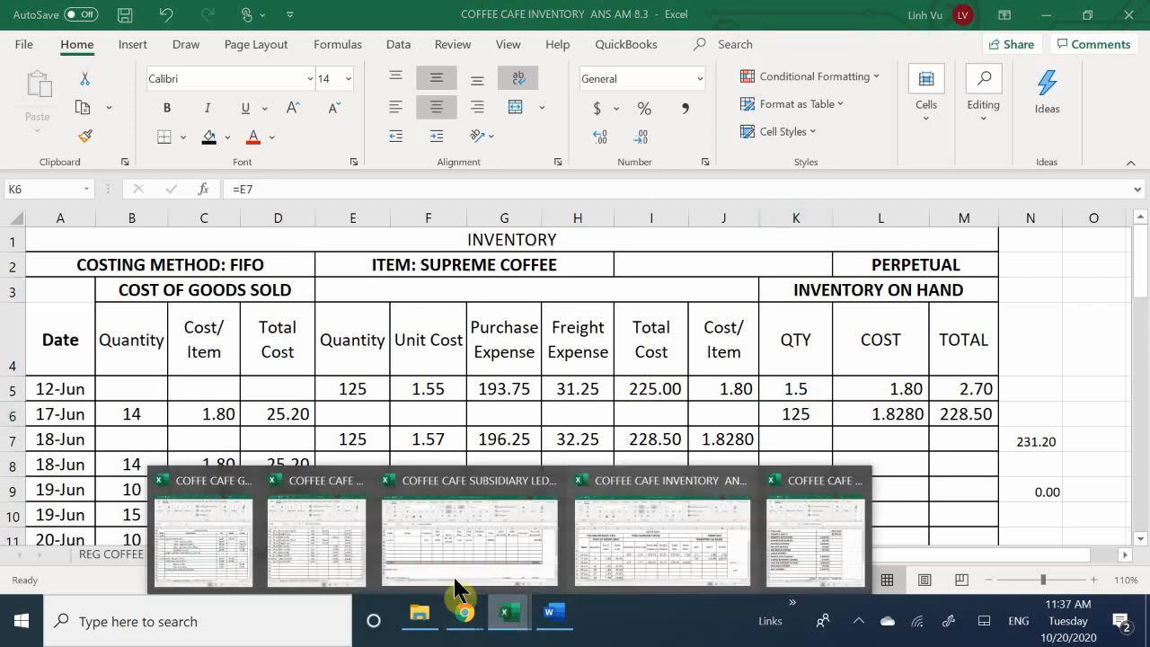
click(249, 539)
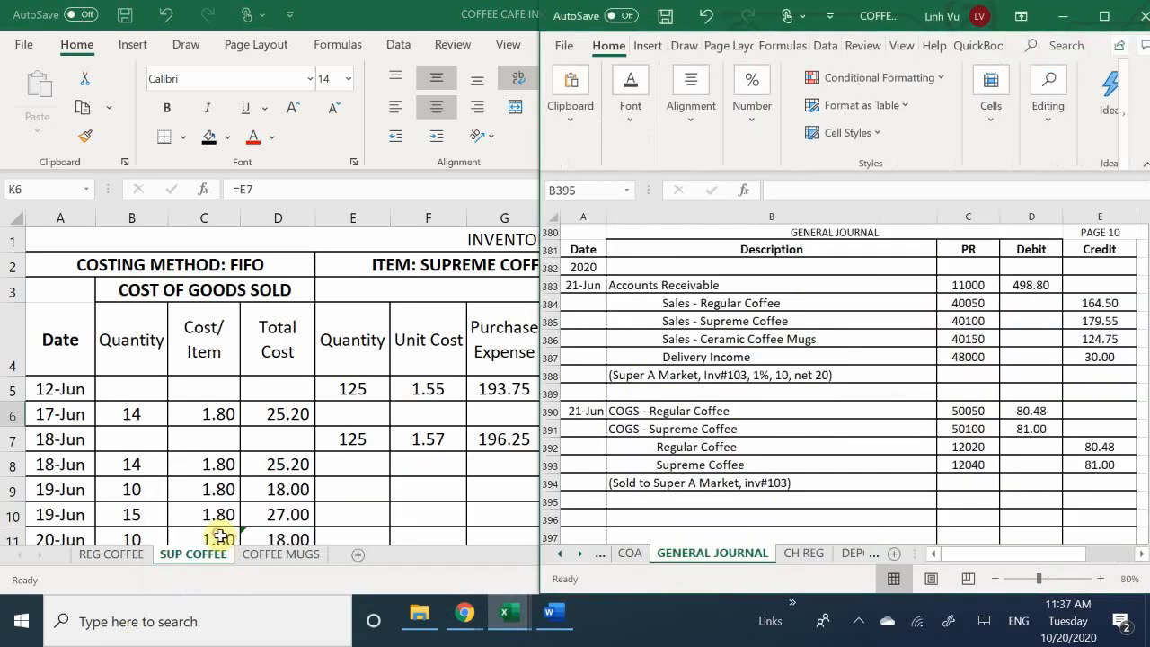
click(567, 628)
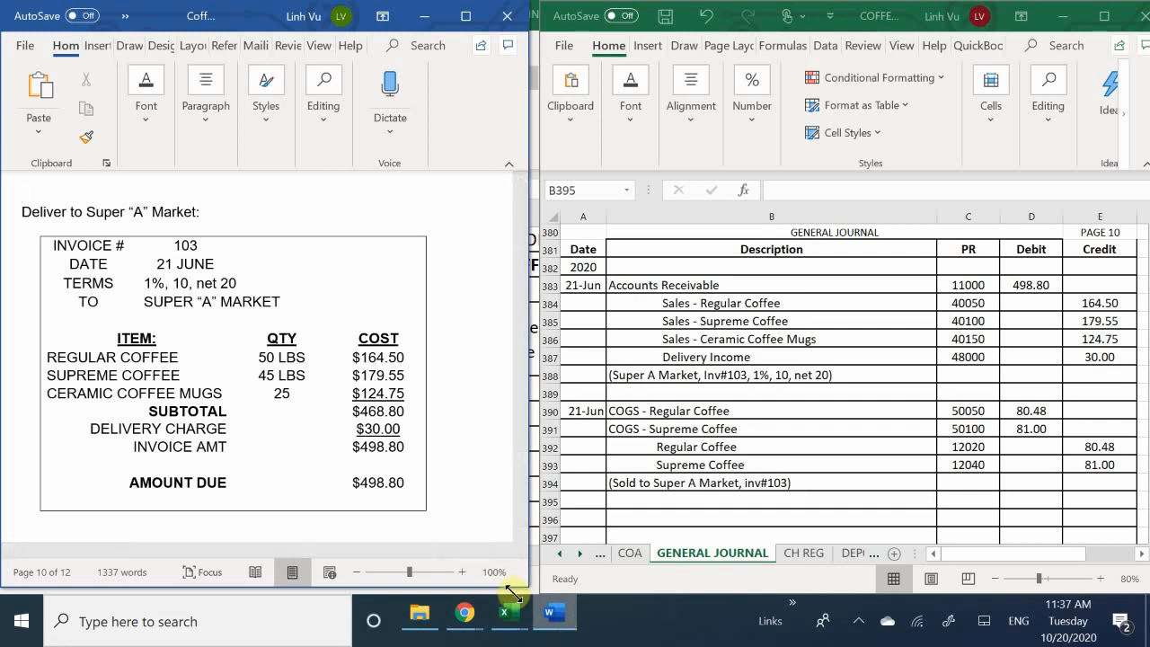
scroll(165, 525, left, 2)
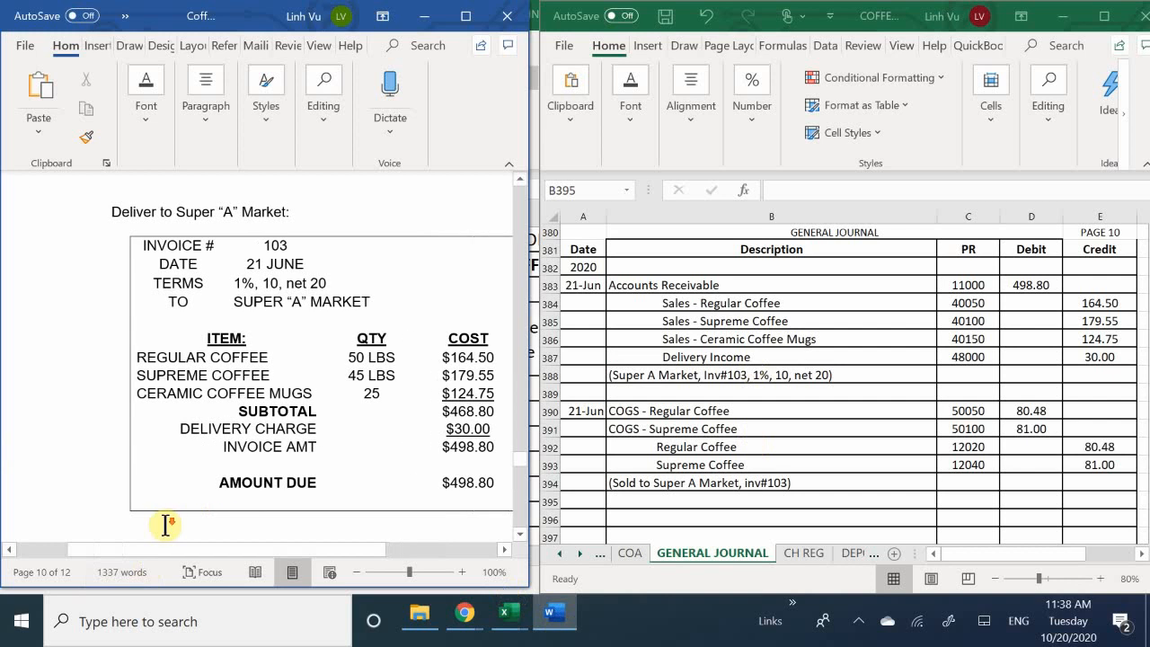
scroll(197, 476, down, 1)
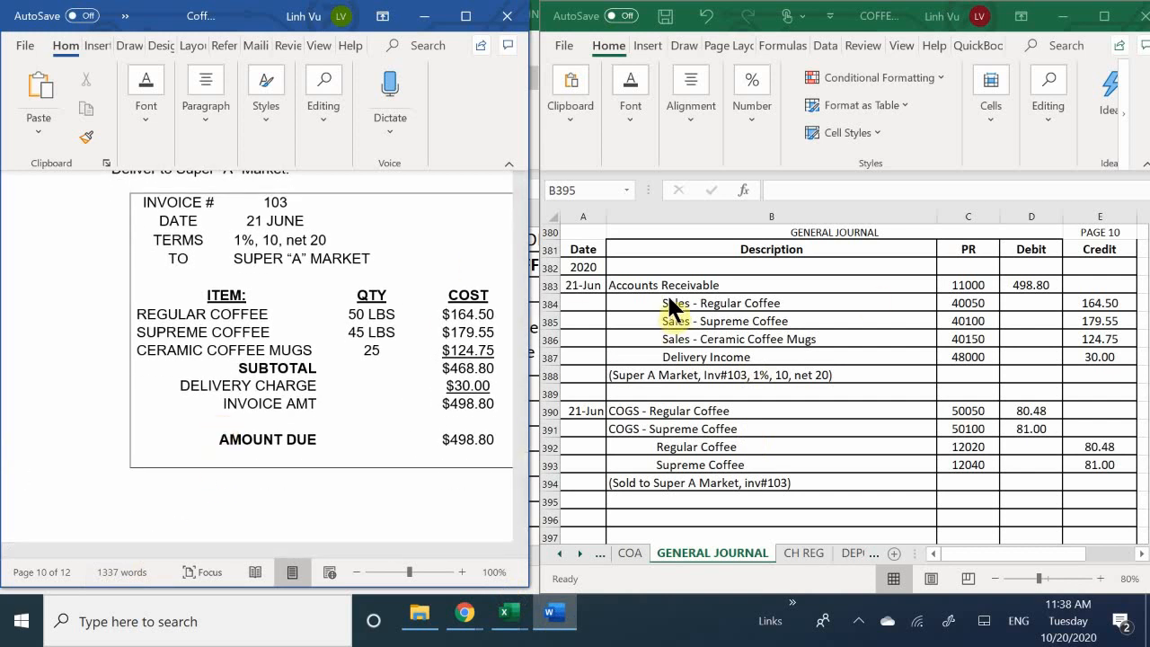
Step: Read the remaining June 21 items in the Word assignment: The Corner Bookstore order, the Grand Opening daily sales summary and the in-store use notes
scroll(190, 400, down, 8)
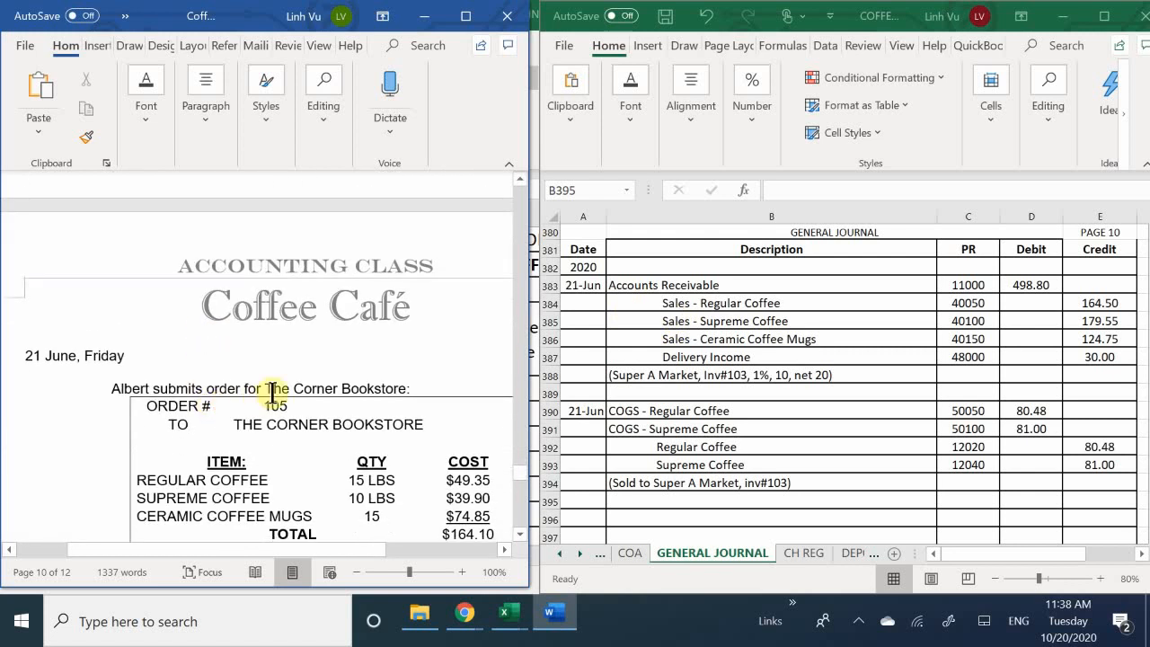
scroll(274, 393, down, 3)
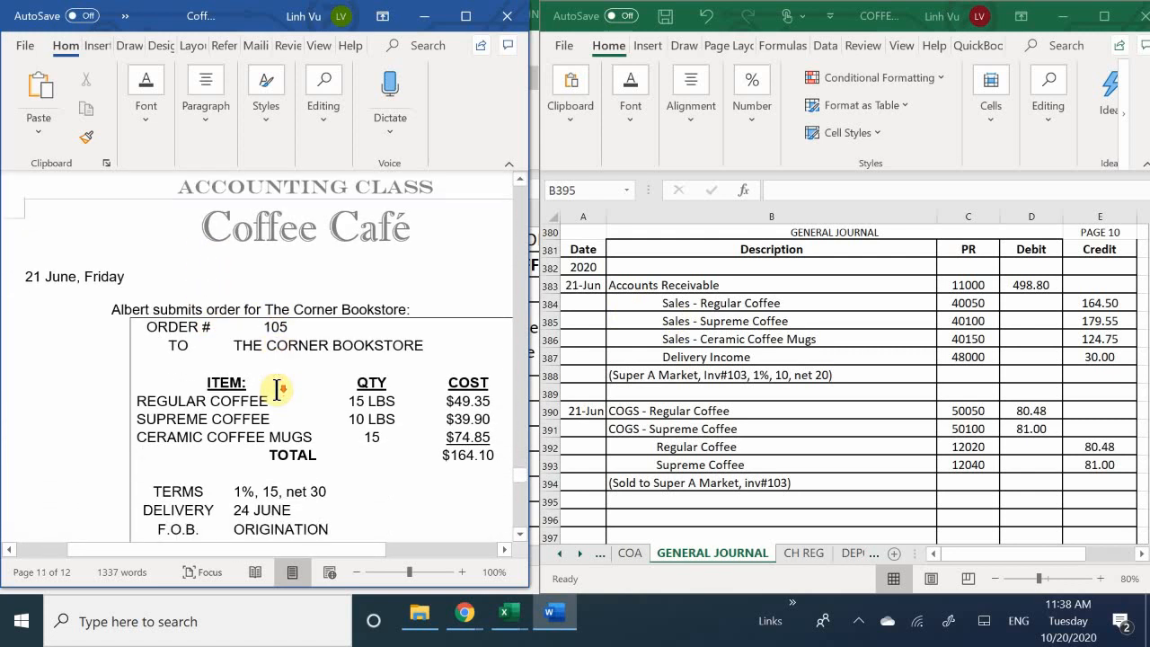
scroll(277, 393, down, 3)
scroll(278, 390, up, 4)
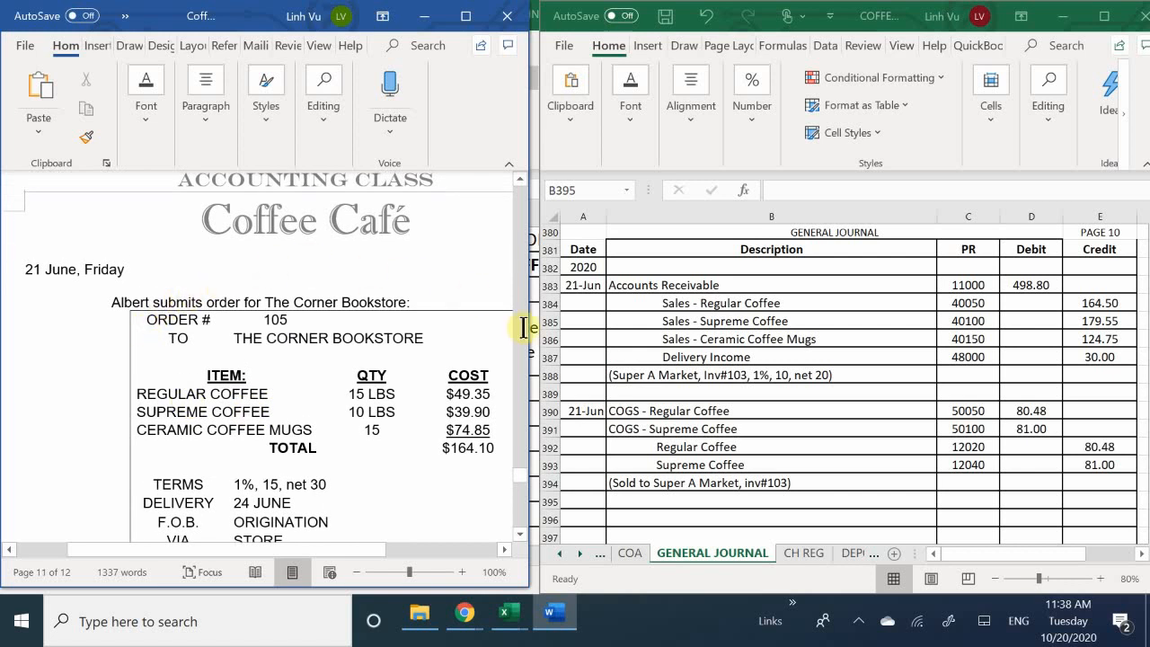
scroll(359, 450, down, 1)
scroll(359, 450, down, 3)
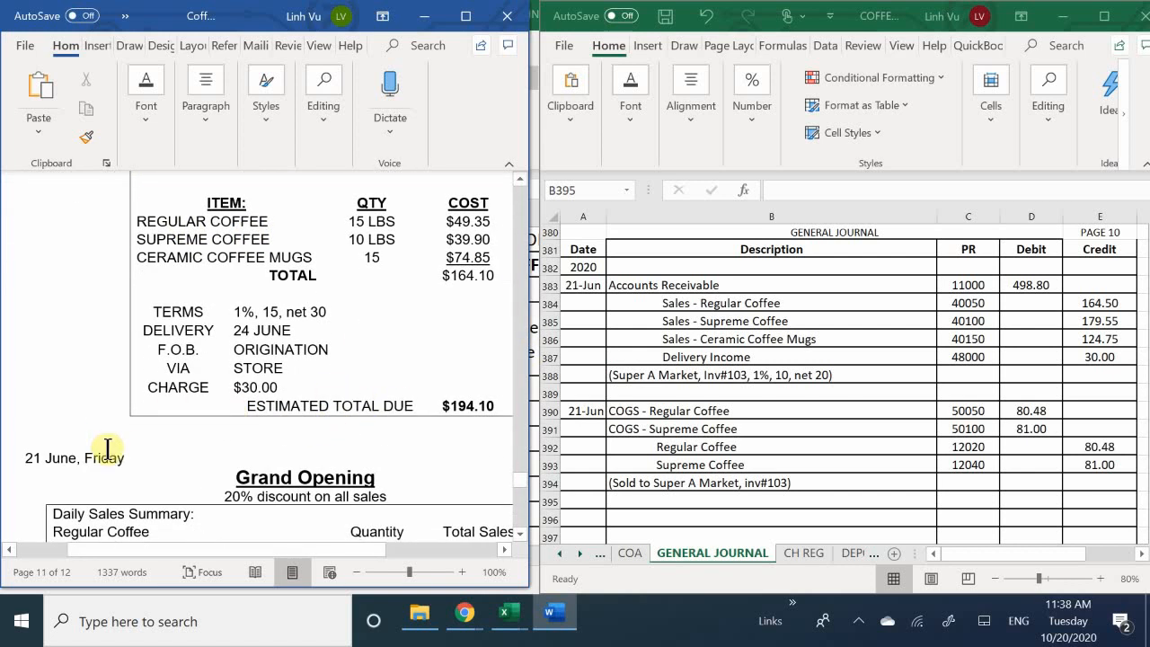
drag(130, 461, 21, 462)
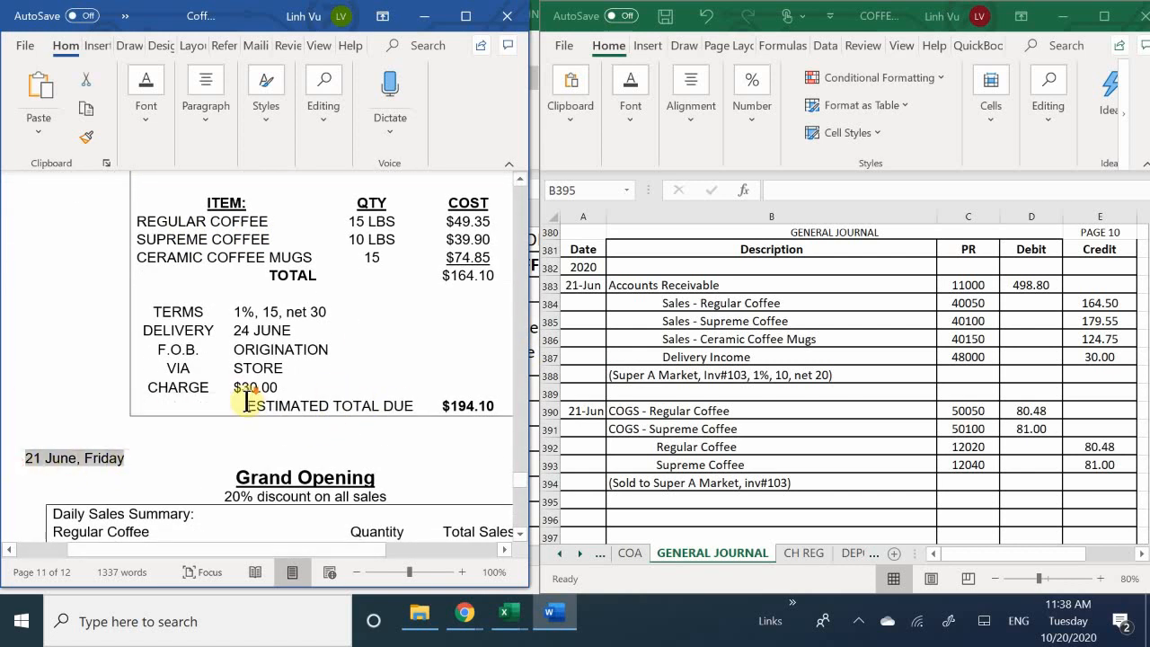
scroll(243, 422, down, 5)
scroll(240, 431, down, 10)
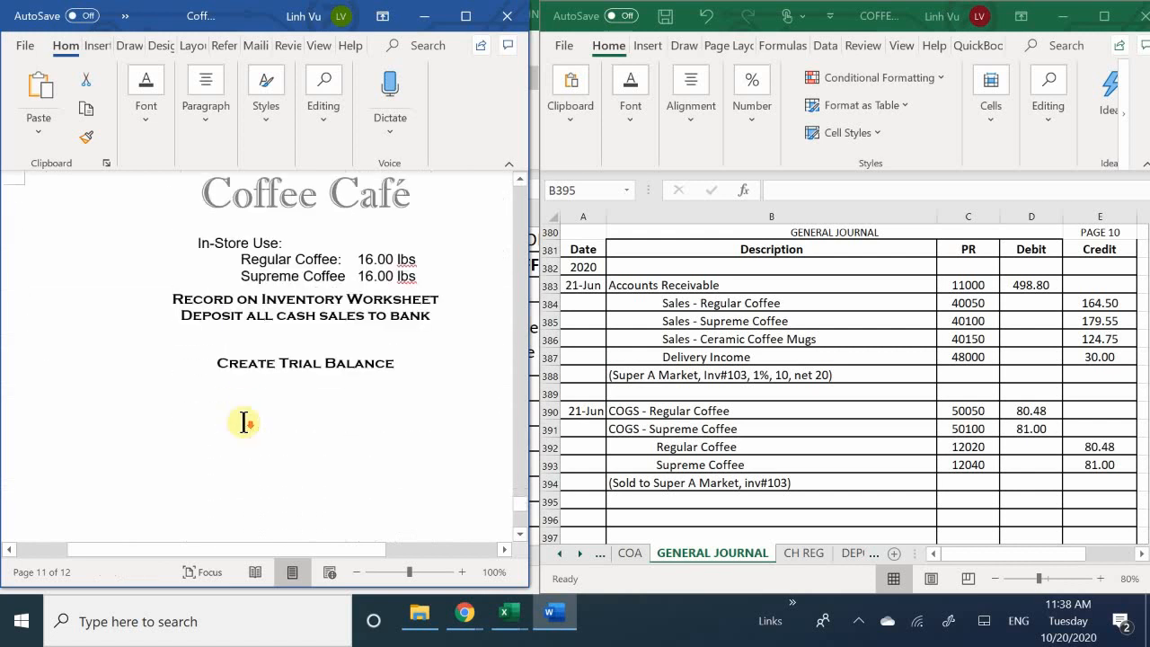
scroll(244, 422, up, 4)
scroll(241, 435, down, 5)
scroll(226, 428, up, 12)
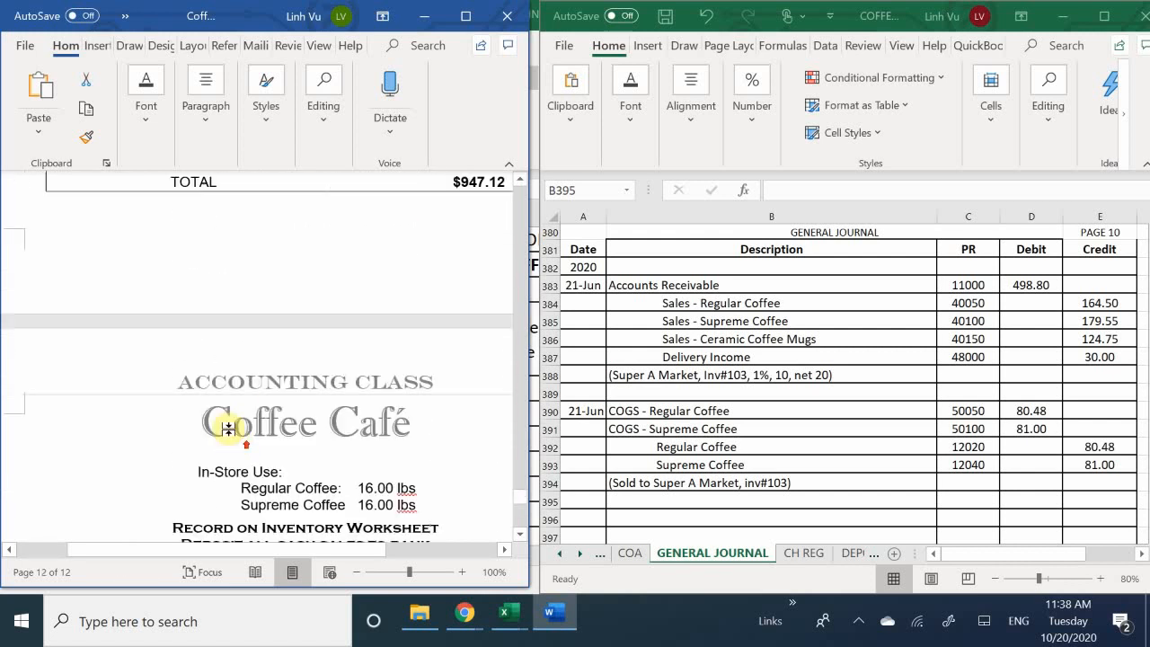
scroll(180, 440, up, 6)
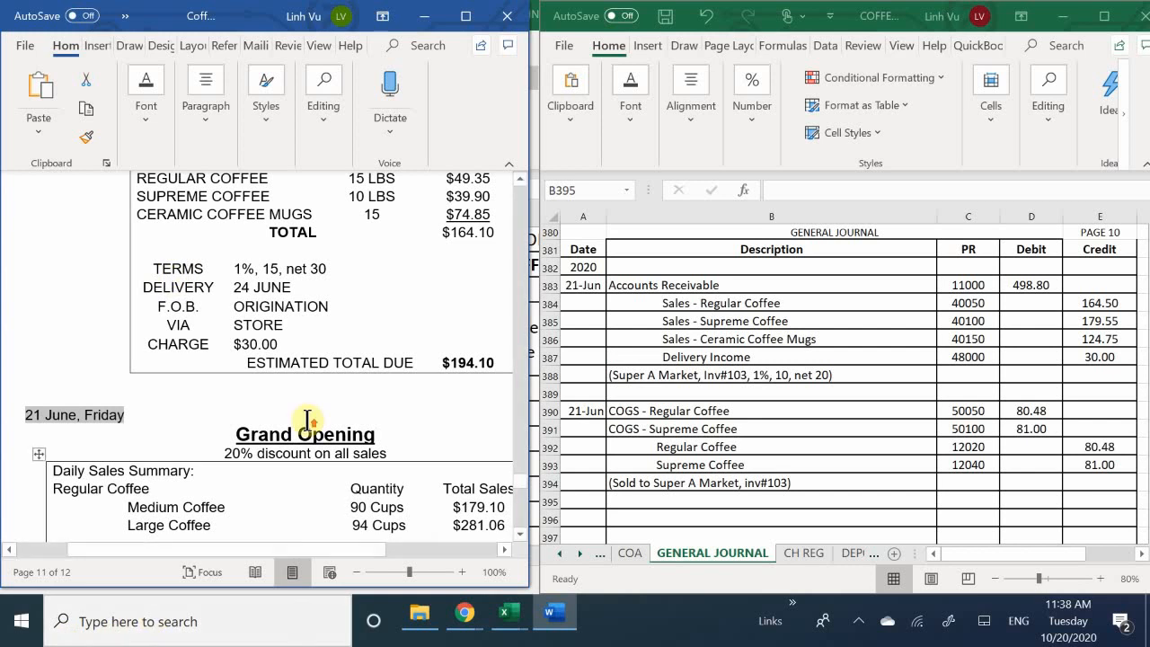
scroll(301, 421, up, 3)
scroll(302, 427, up, 2)
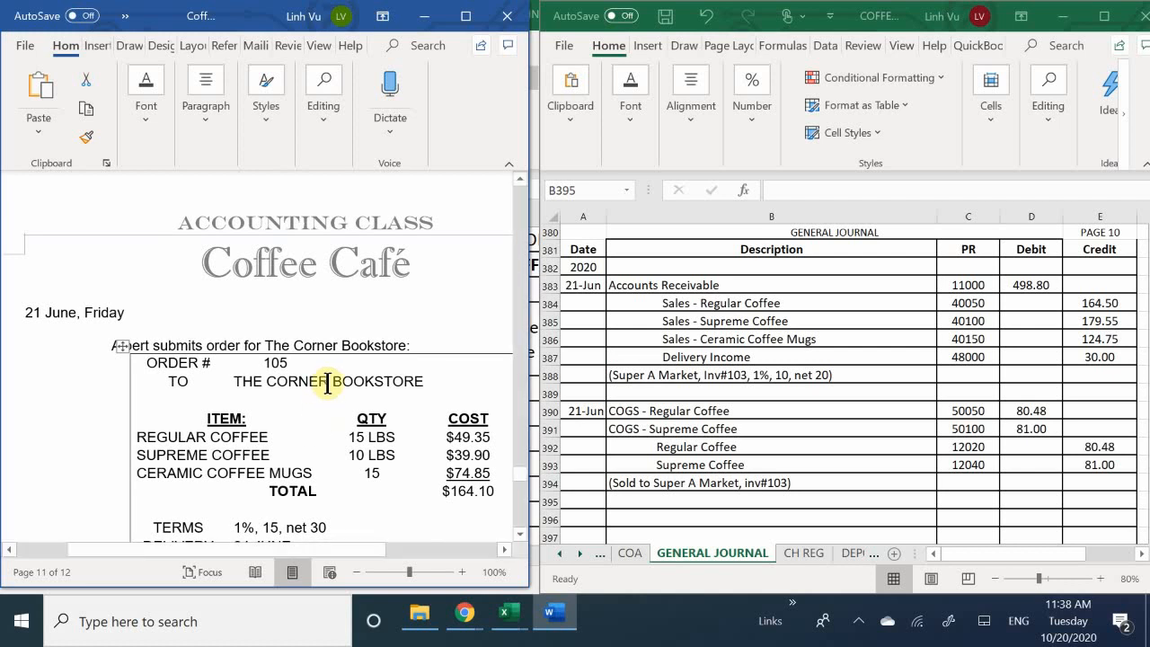
scroll(287, 375, down, 2)
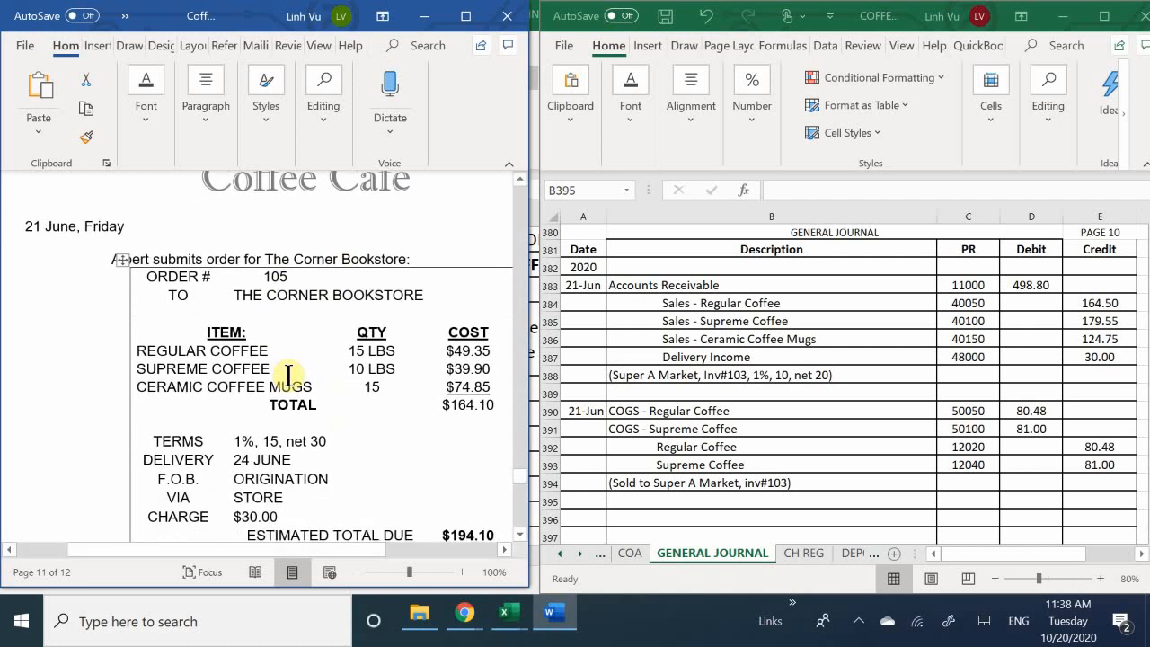
scroll(287, 376, down, 1)
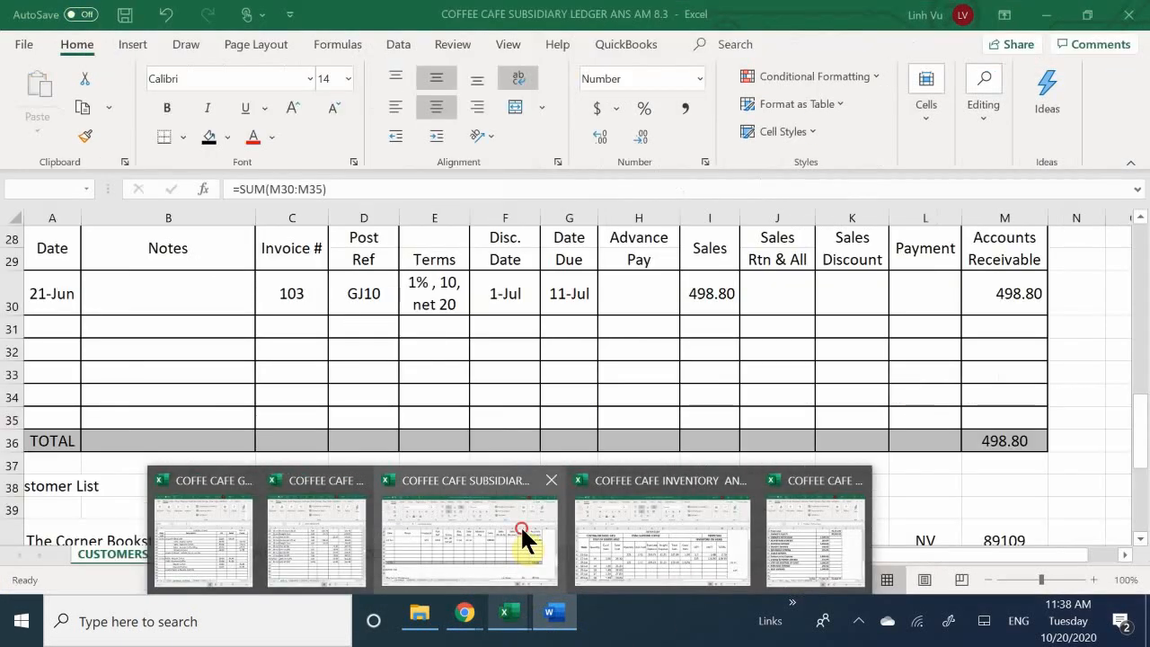
Step: Open the COMMISSIONS EXPENSE sheet of the subsidiary ledger workbook and enter the date 6/21 in A7 for Super A Market
click(523, 539)
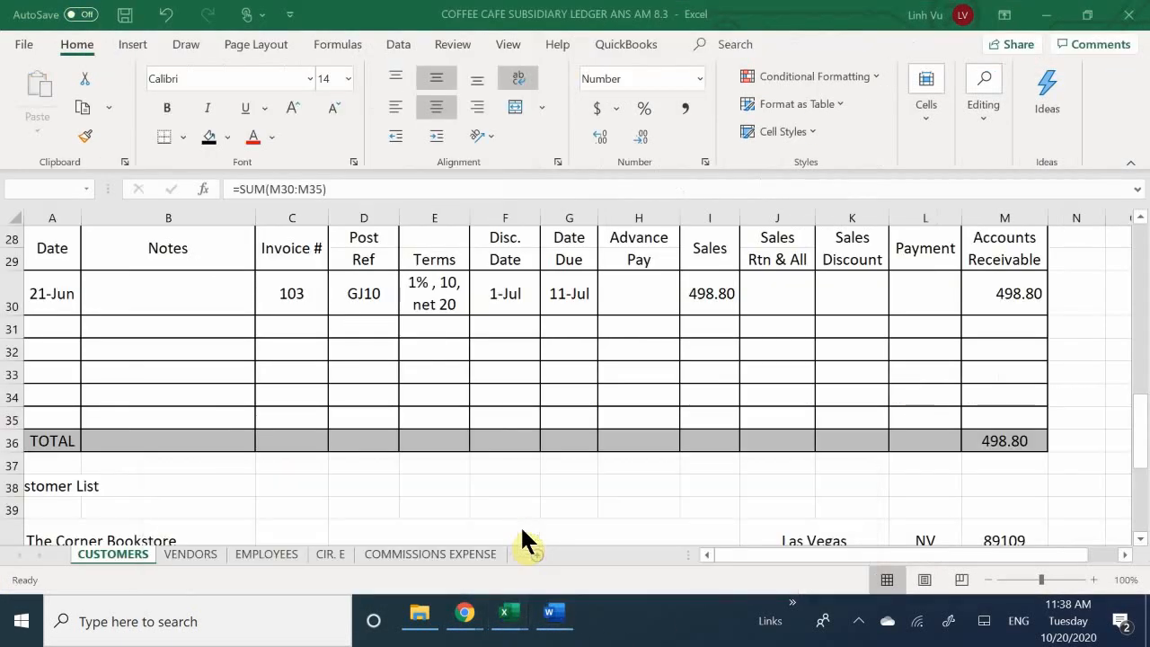
click(395, 554)
mouse_move(416, 613)
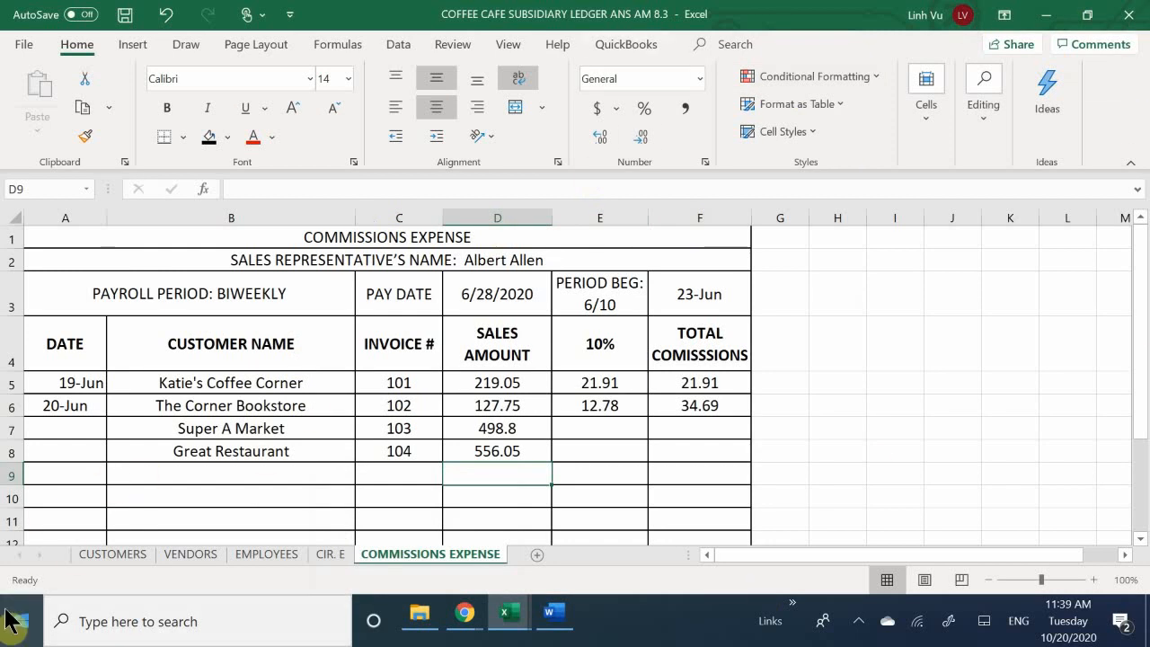
click(86, 432)
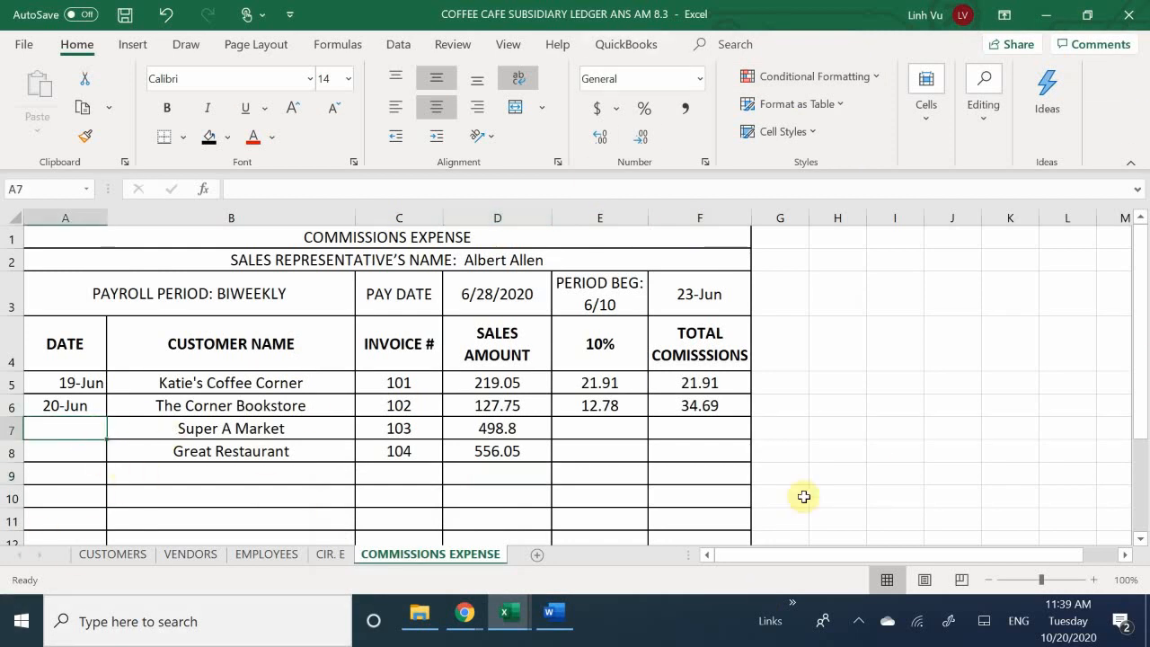
text(6/21)
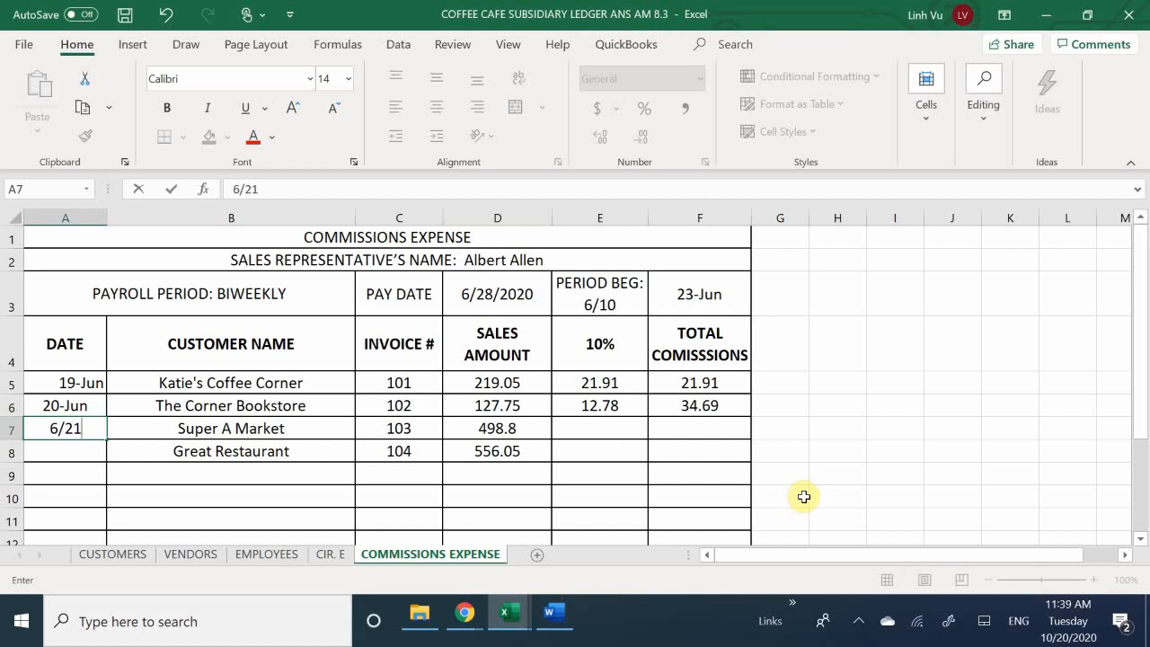
key(Return)
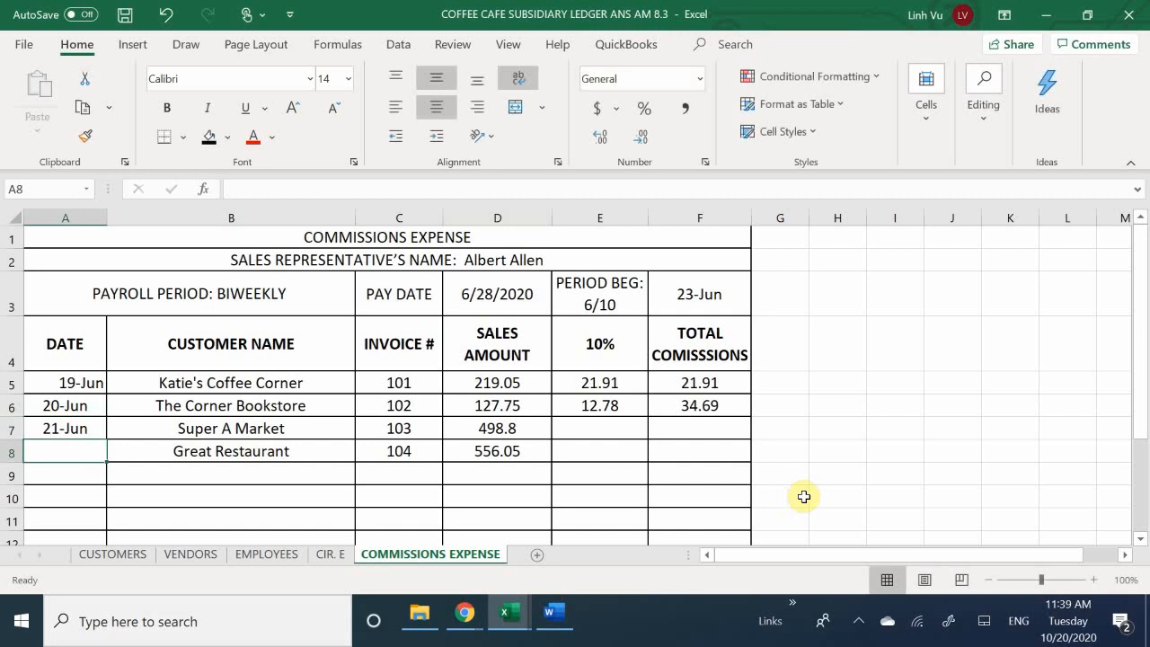
key(Right)
key(Right)
key(Up)
key(Right)
key(Right)
key(Right)
key(Right)
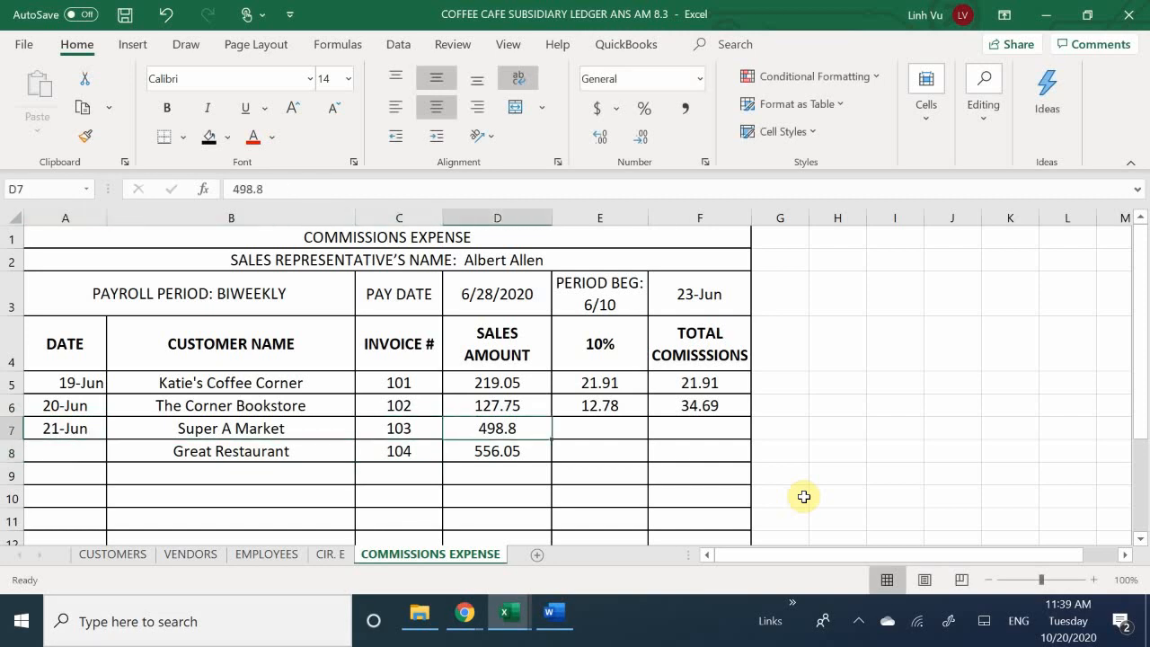
key(Right)
key(Right)
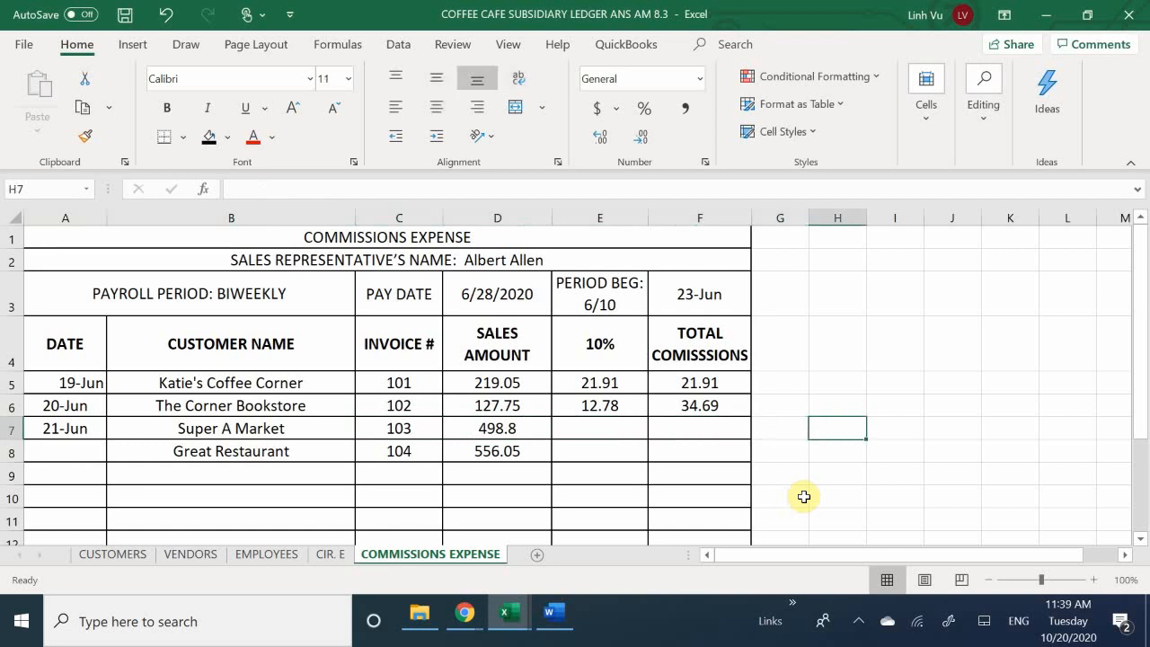
key(Left)
key(Left)
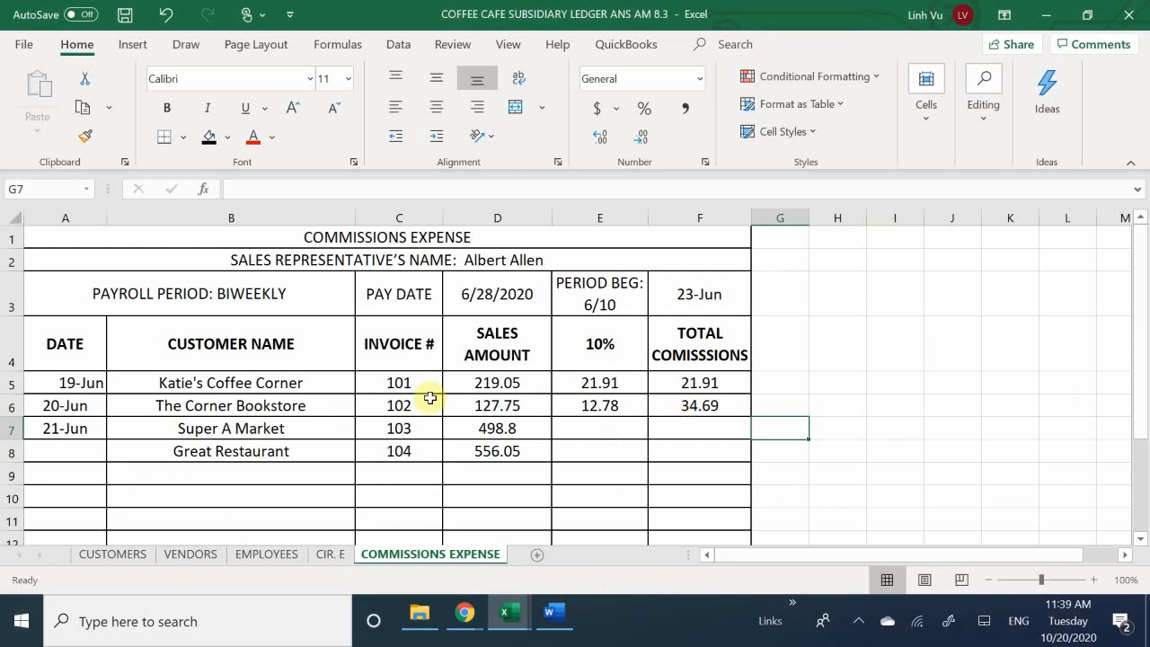
Step: Apply the comma number style to the sales and commission amounts in D5:F17
drag(485, 383, 682, 503)
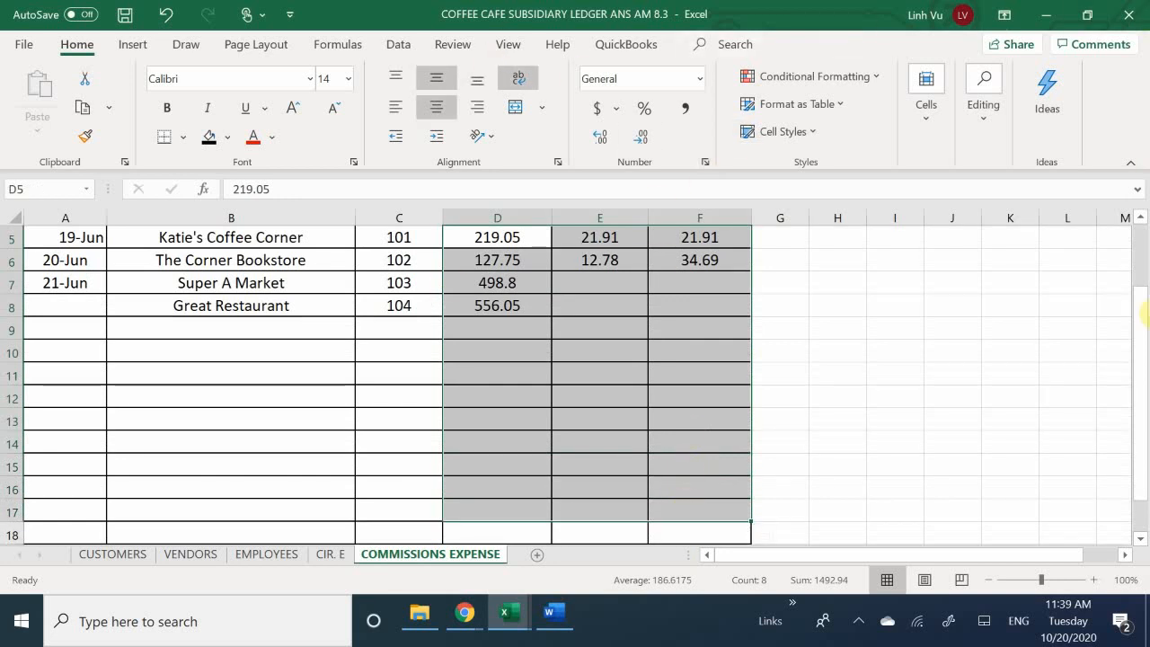
click(694, 109)
scroll(488, 356, up, 2)
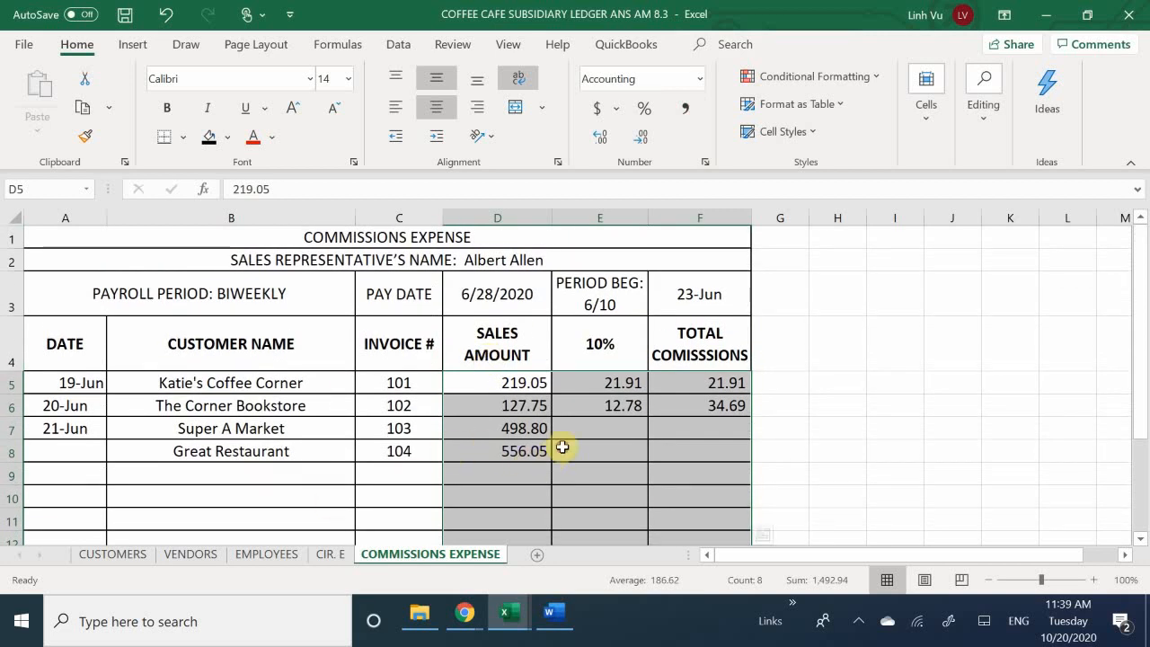
Step: Enter the 10% commission of 49.88 in E7 for the Super A Market sale
click(613, 429)
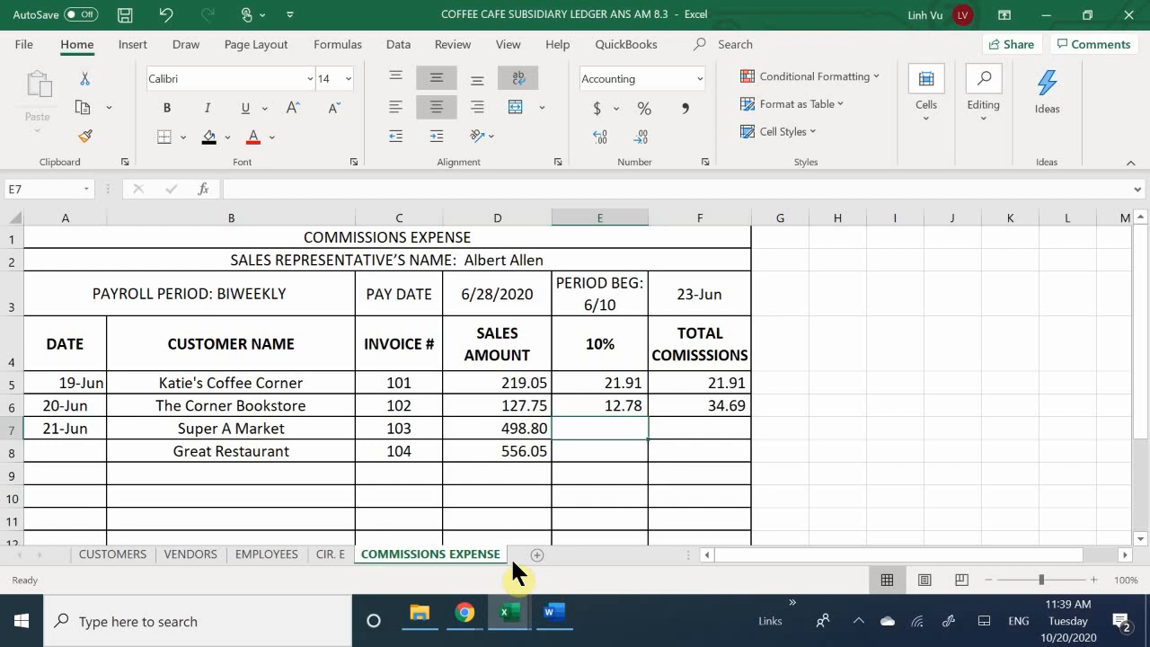
text(4)
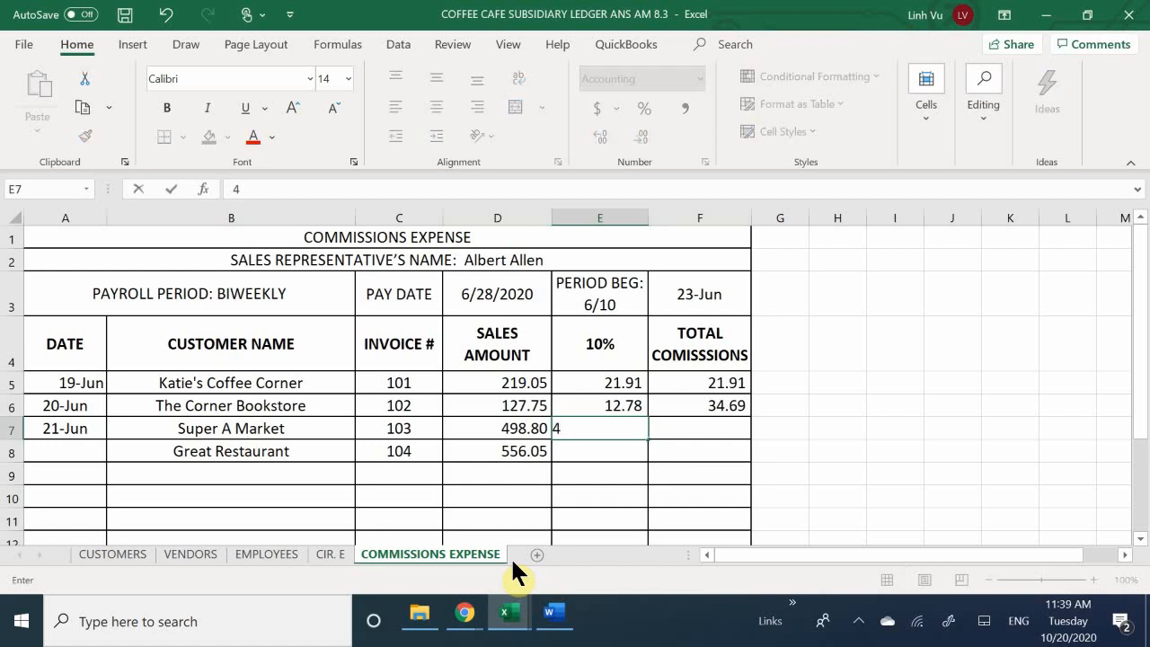
key(BackSpace)
text(49.88)
key(Return)
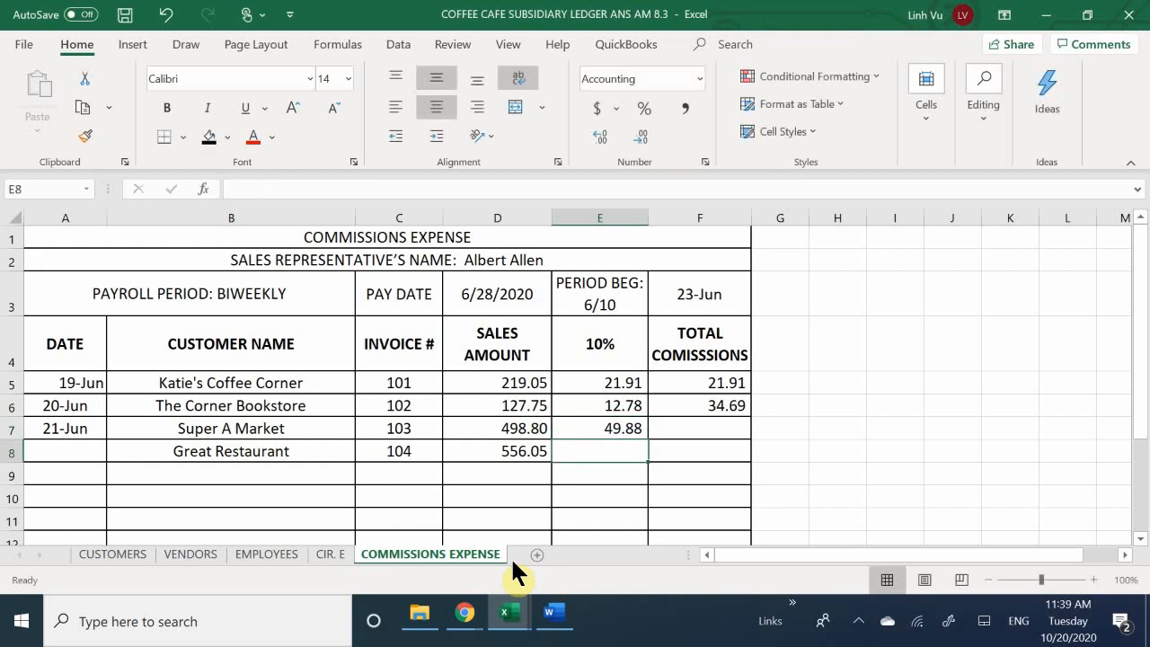
Step: Calculate the running total commissions for the Super A Market sale in F7 with the formula =F6+E7
key(Up)
key(Right)
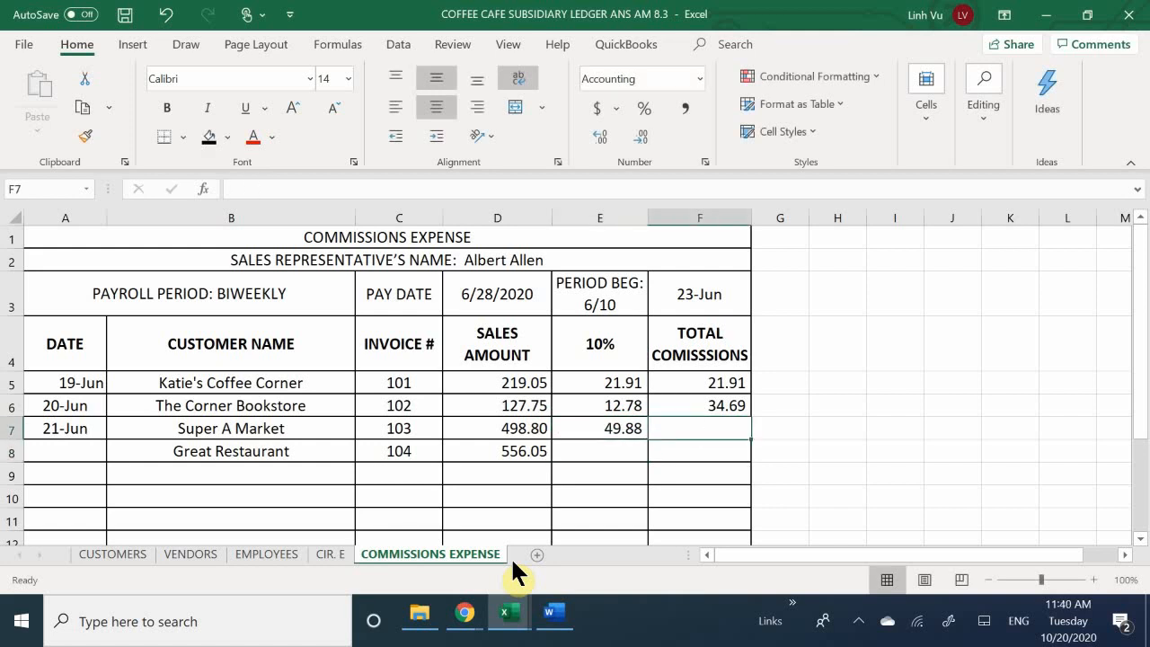
key(Right)
key(Left)
text(=)
key(Up)
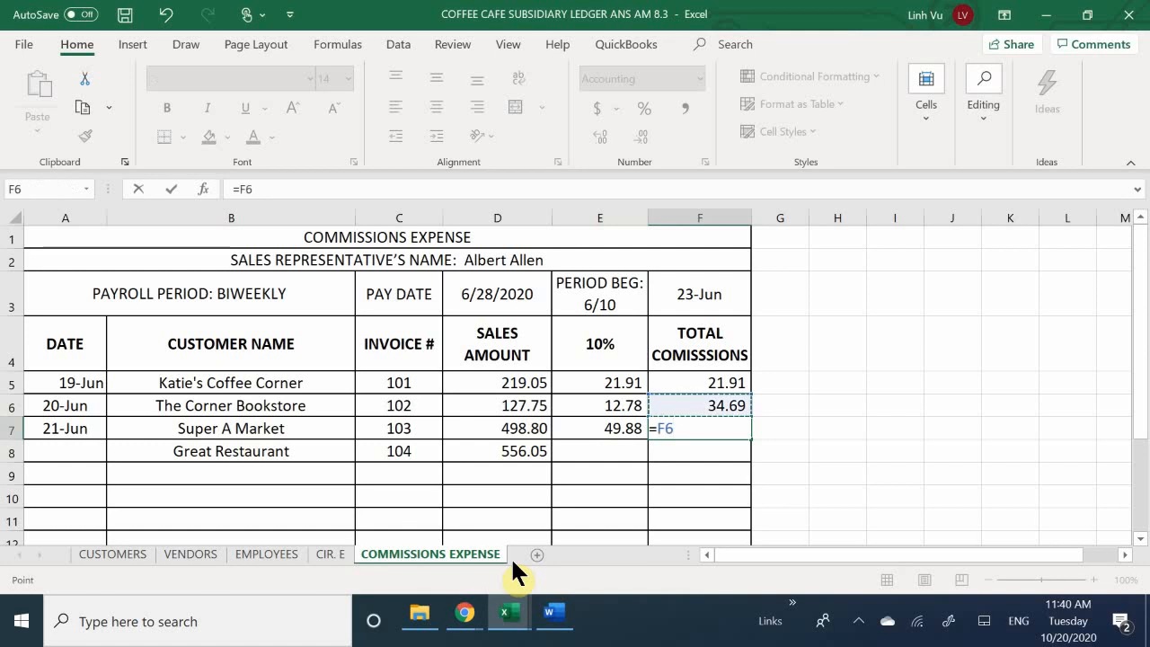
text(+)
key(Left)
key(Return)
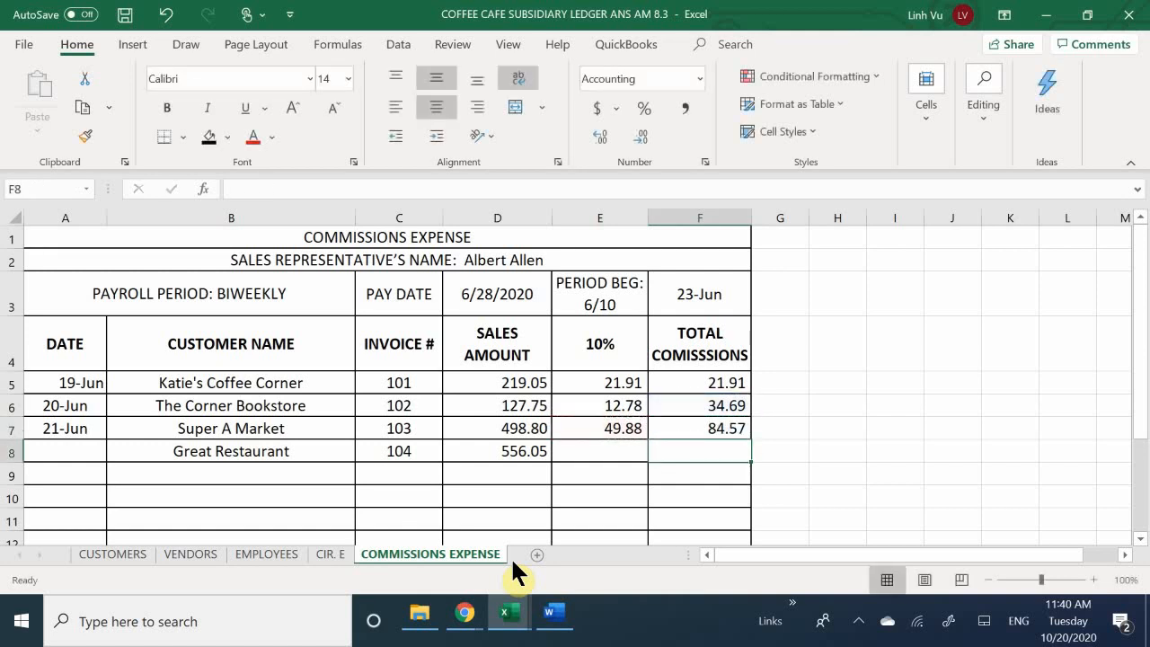
Step: Add the customer Corner Bookstore in B9 with invoice number 105 in C9
click(211, 470)
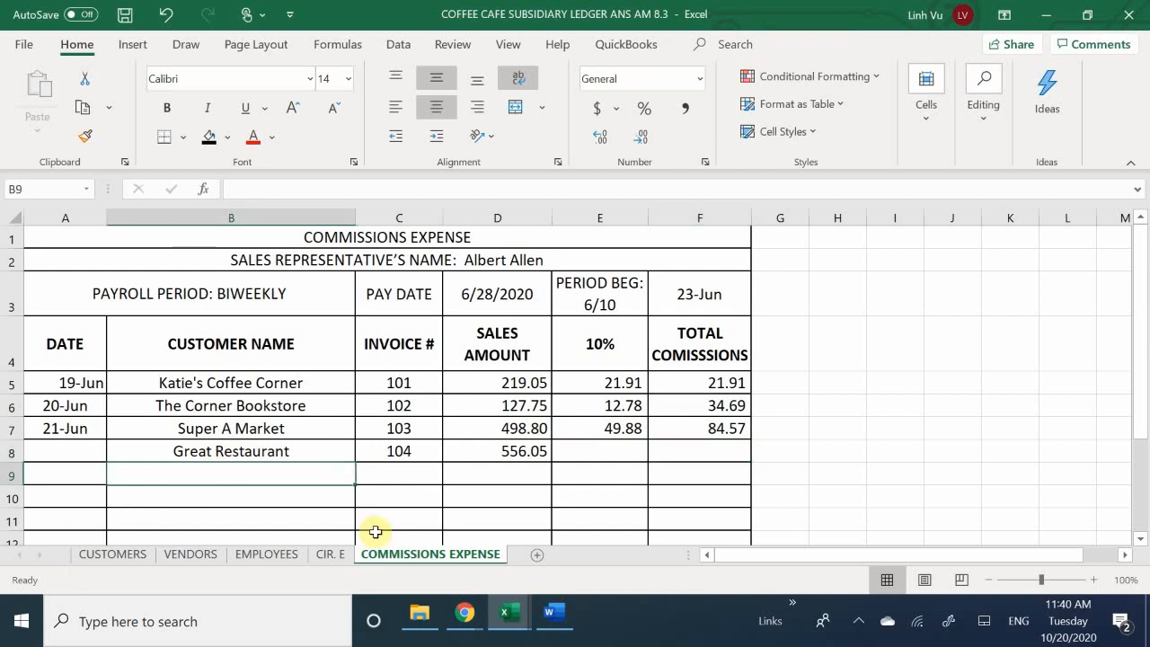
text(Co)
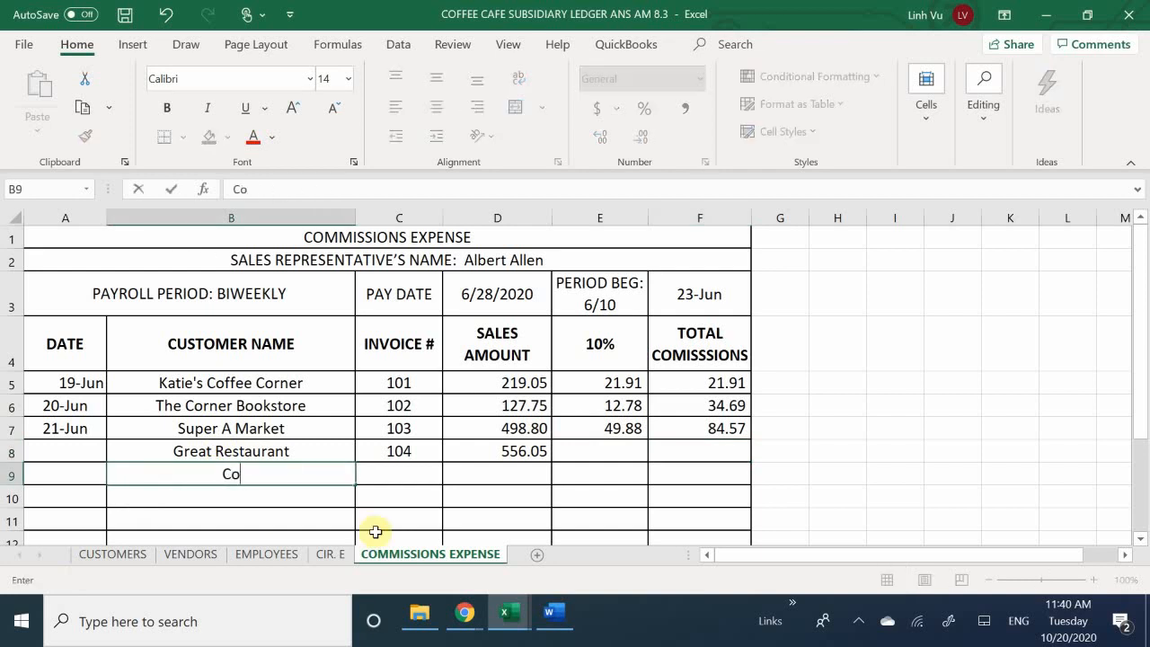
text(rner Boo)
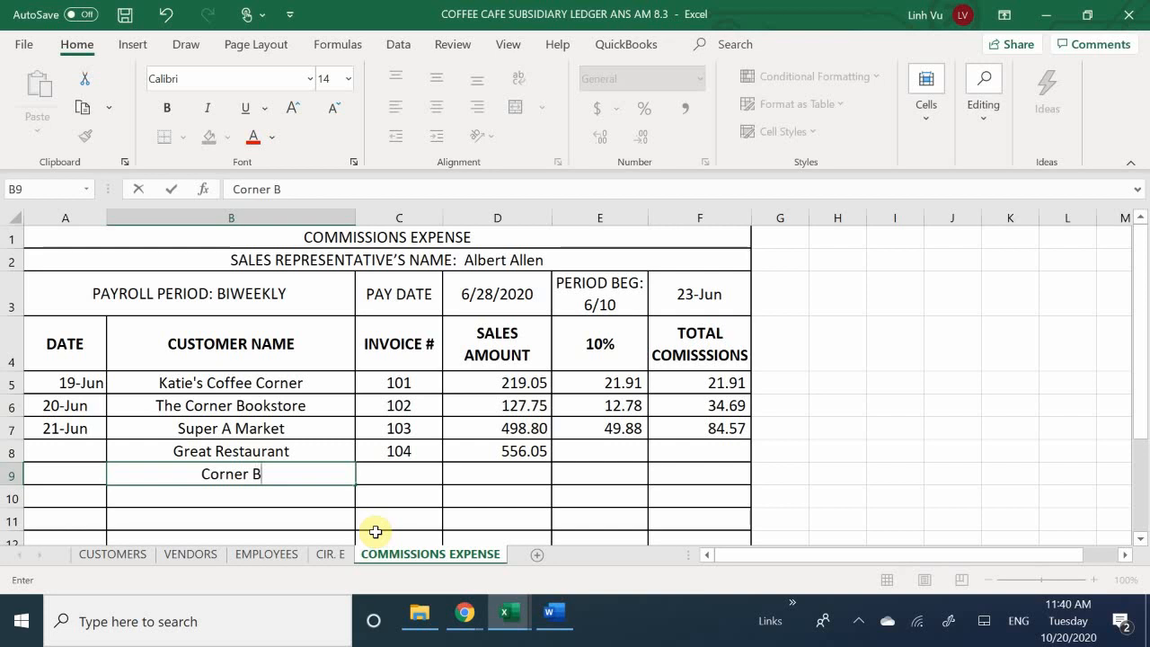
text(ore)
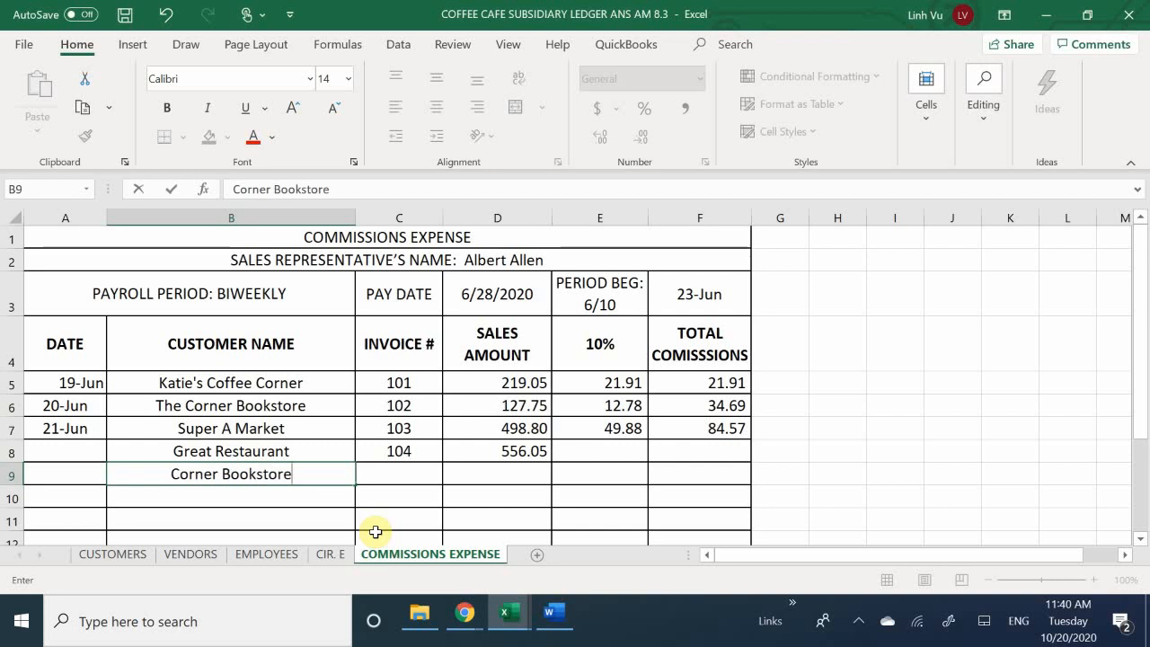
key(Right)
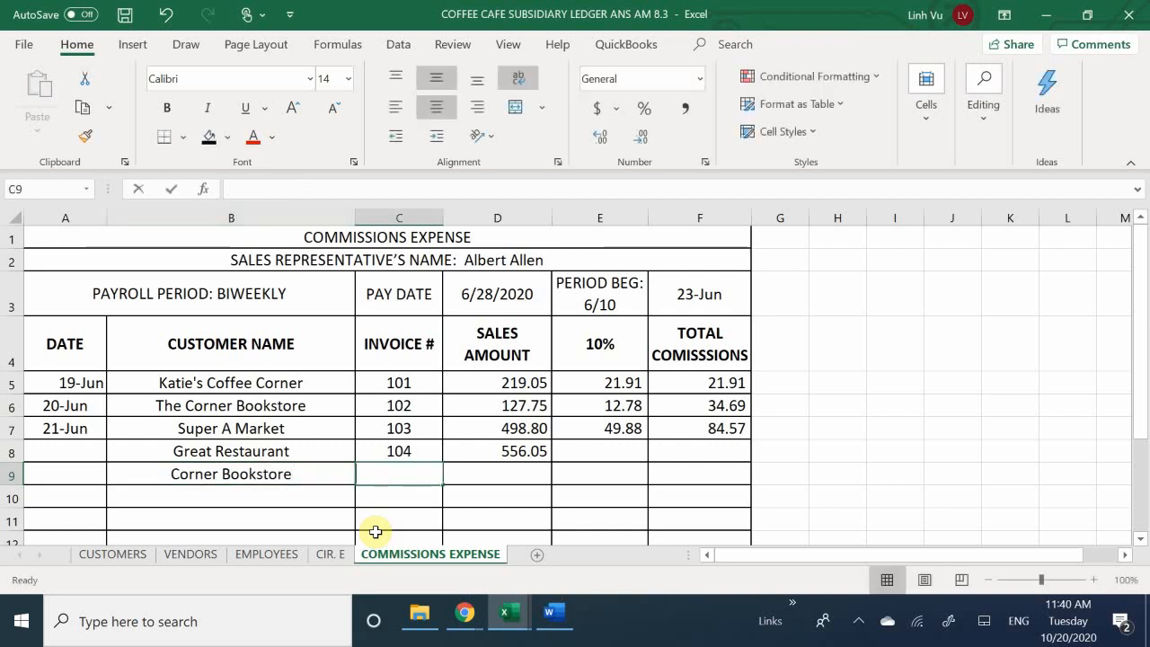
text(105)
key(Return)
key(Right)
key(Up)
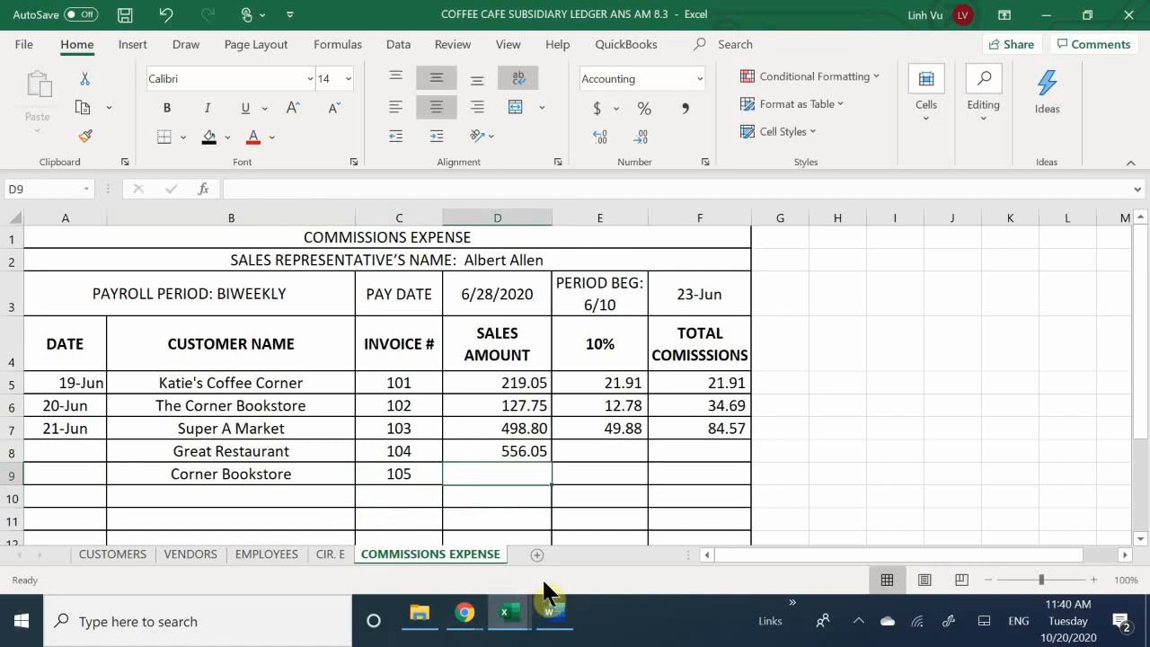
Step: Enter the sales amount 194.10 in D9 for the Corner Bookstore order
mouse_move(553, 615)
mouse_move(563, 530)
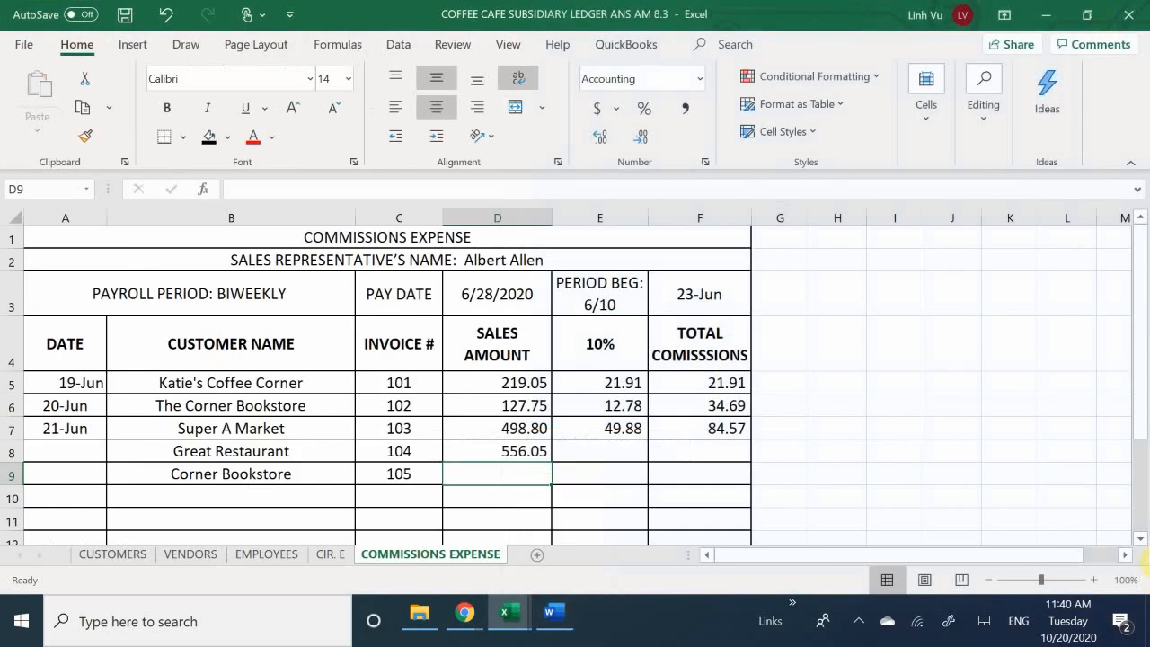
text(194.10)
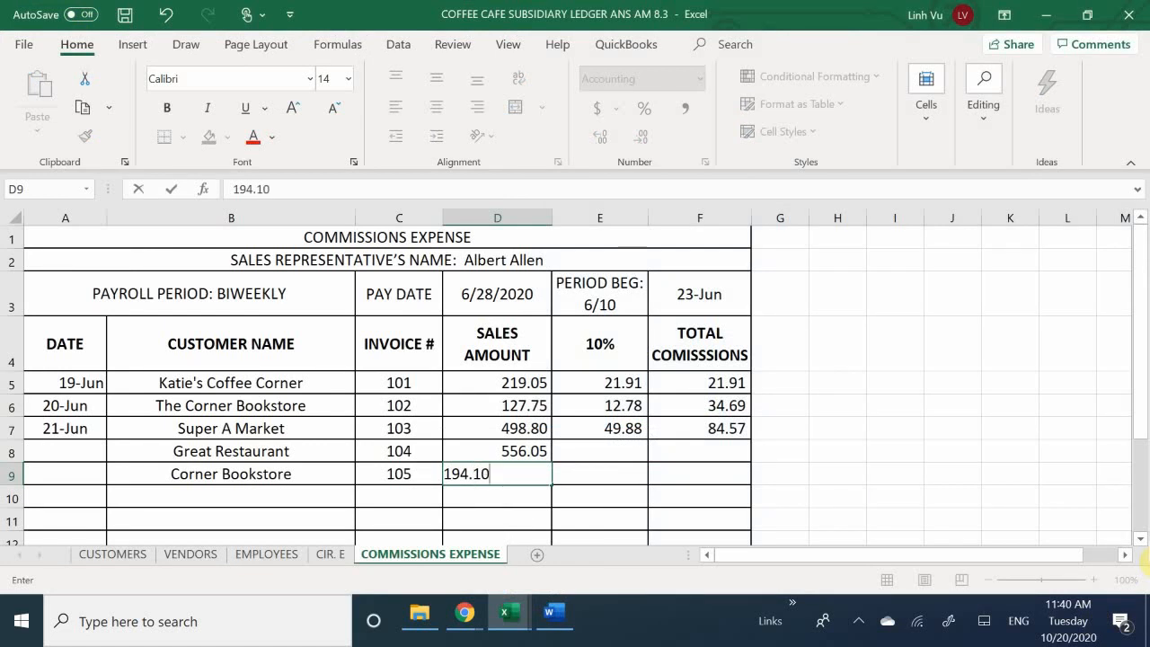
key(Return)
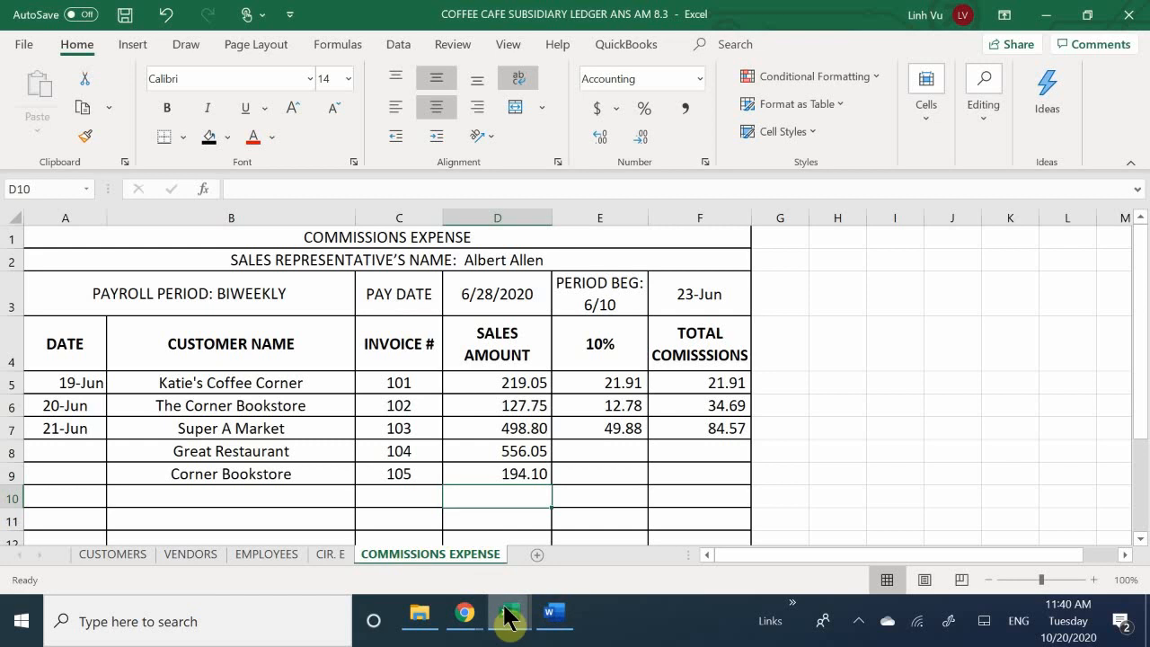
Step: Bring up the general journal workbook and the Word assignment, and read through the June 21 items to the in-store use notes and closing instructions
mouse_move(508, 617)
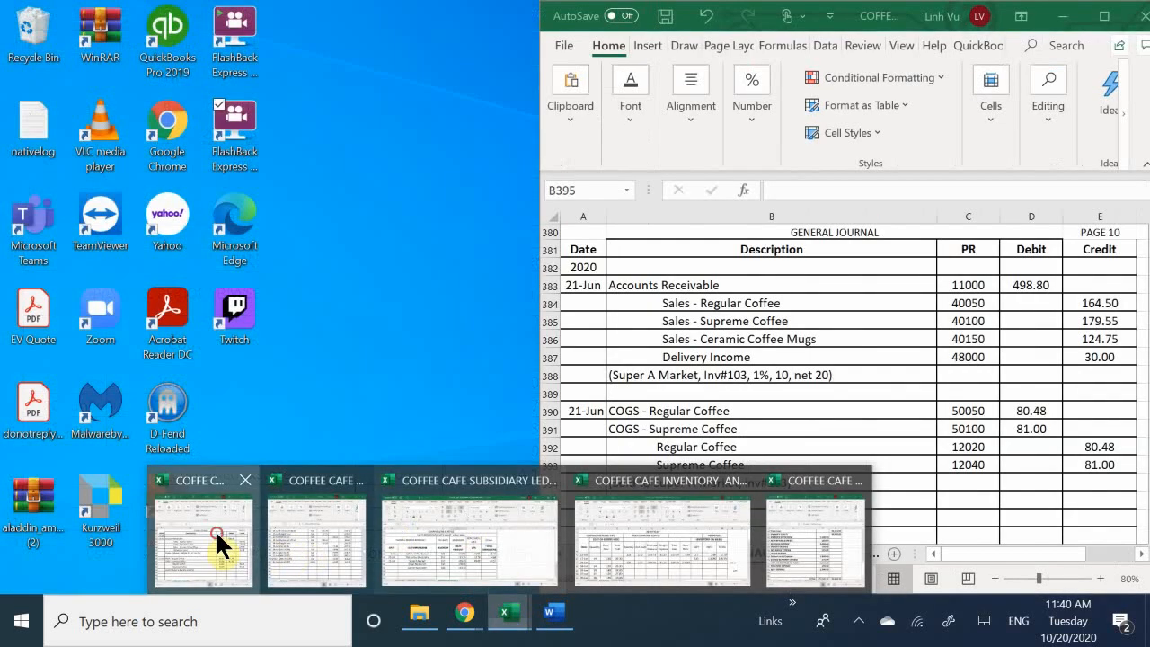
click(215, 530)
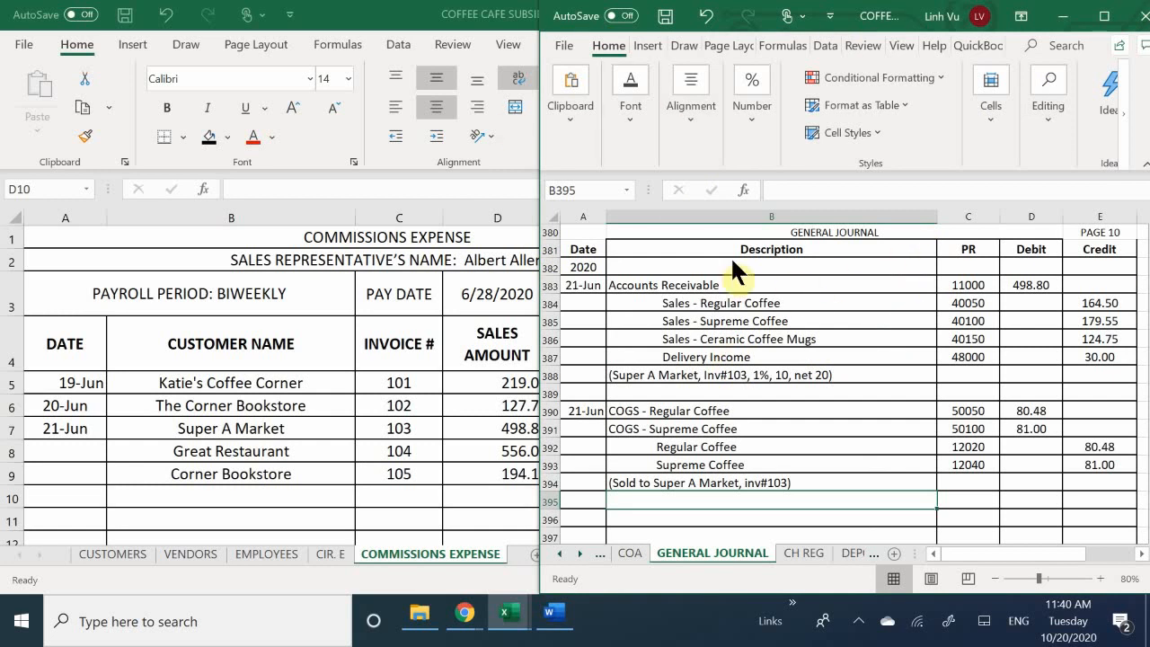
click(552, 612)
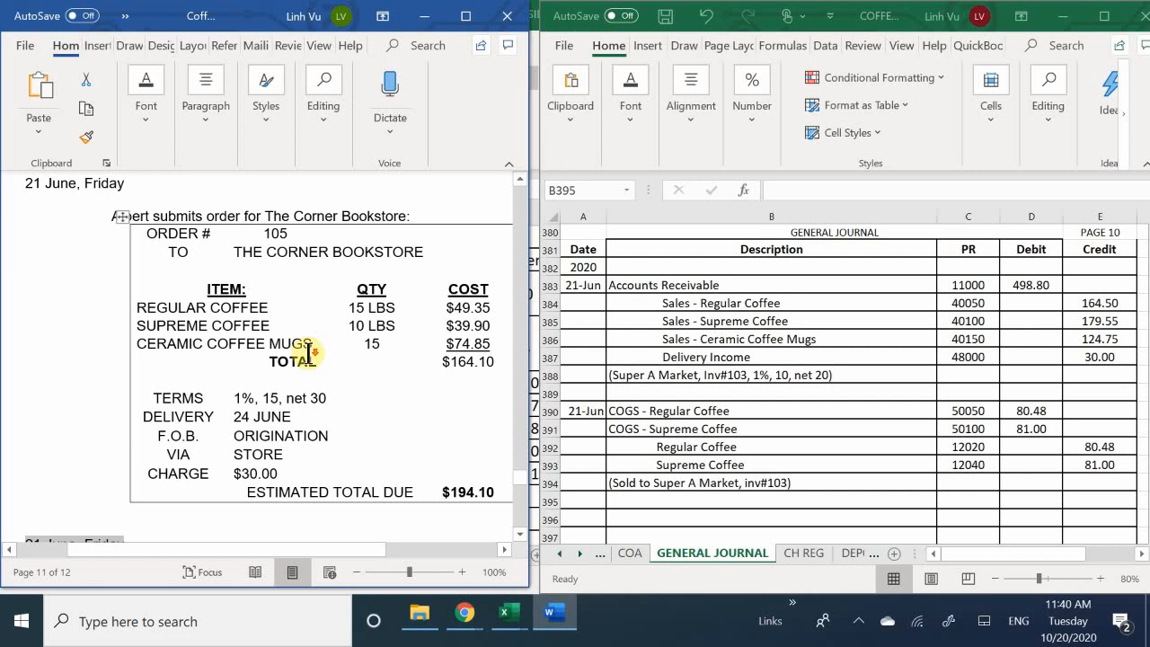
scroll(307, 357, down, 10)
scroll(310, 357, down, 6)
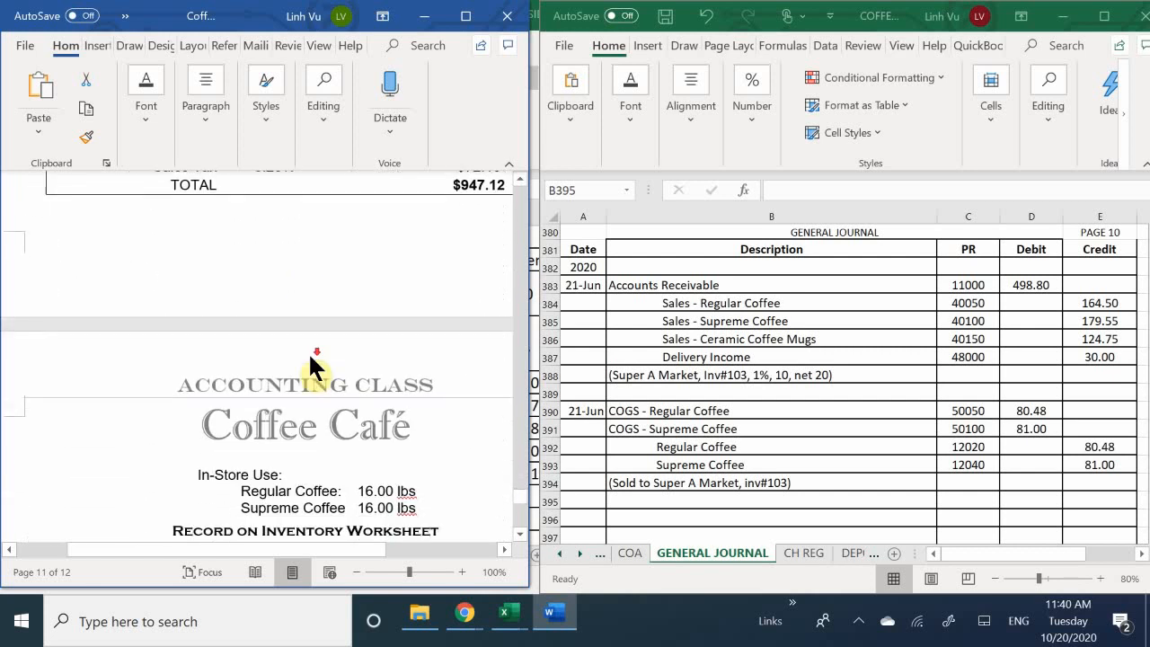
scroll(313, 356, up, 1)
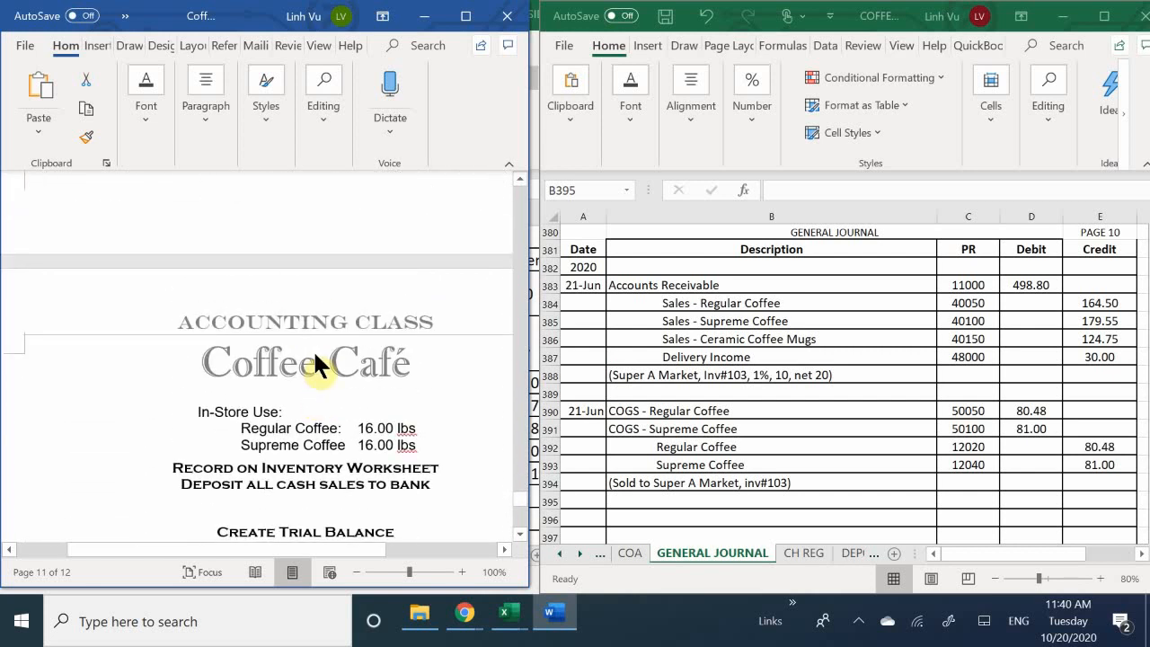
scroll(329, 404, down, 1)
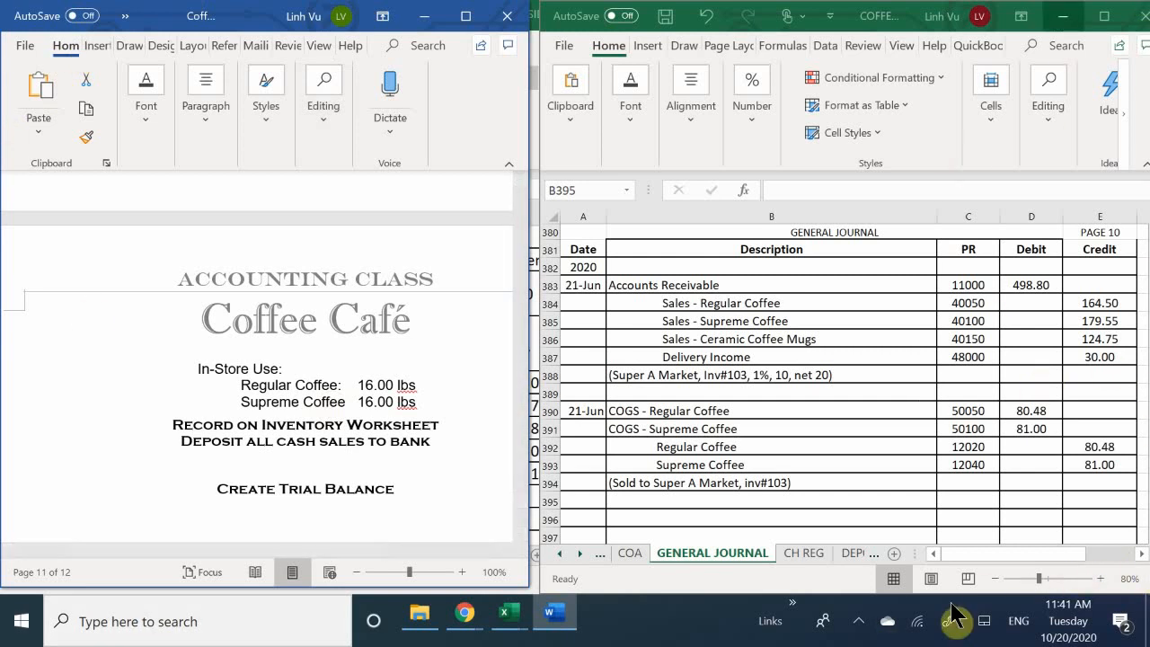
click(858, 622)
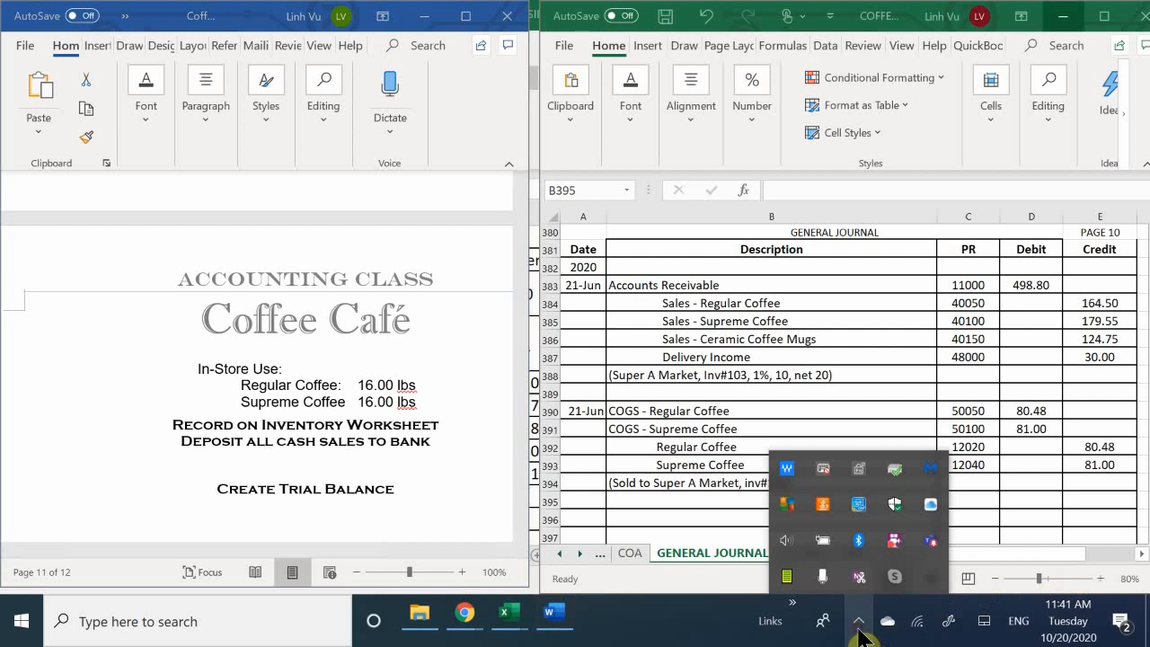